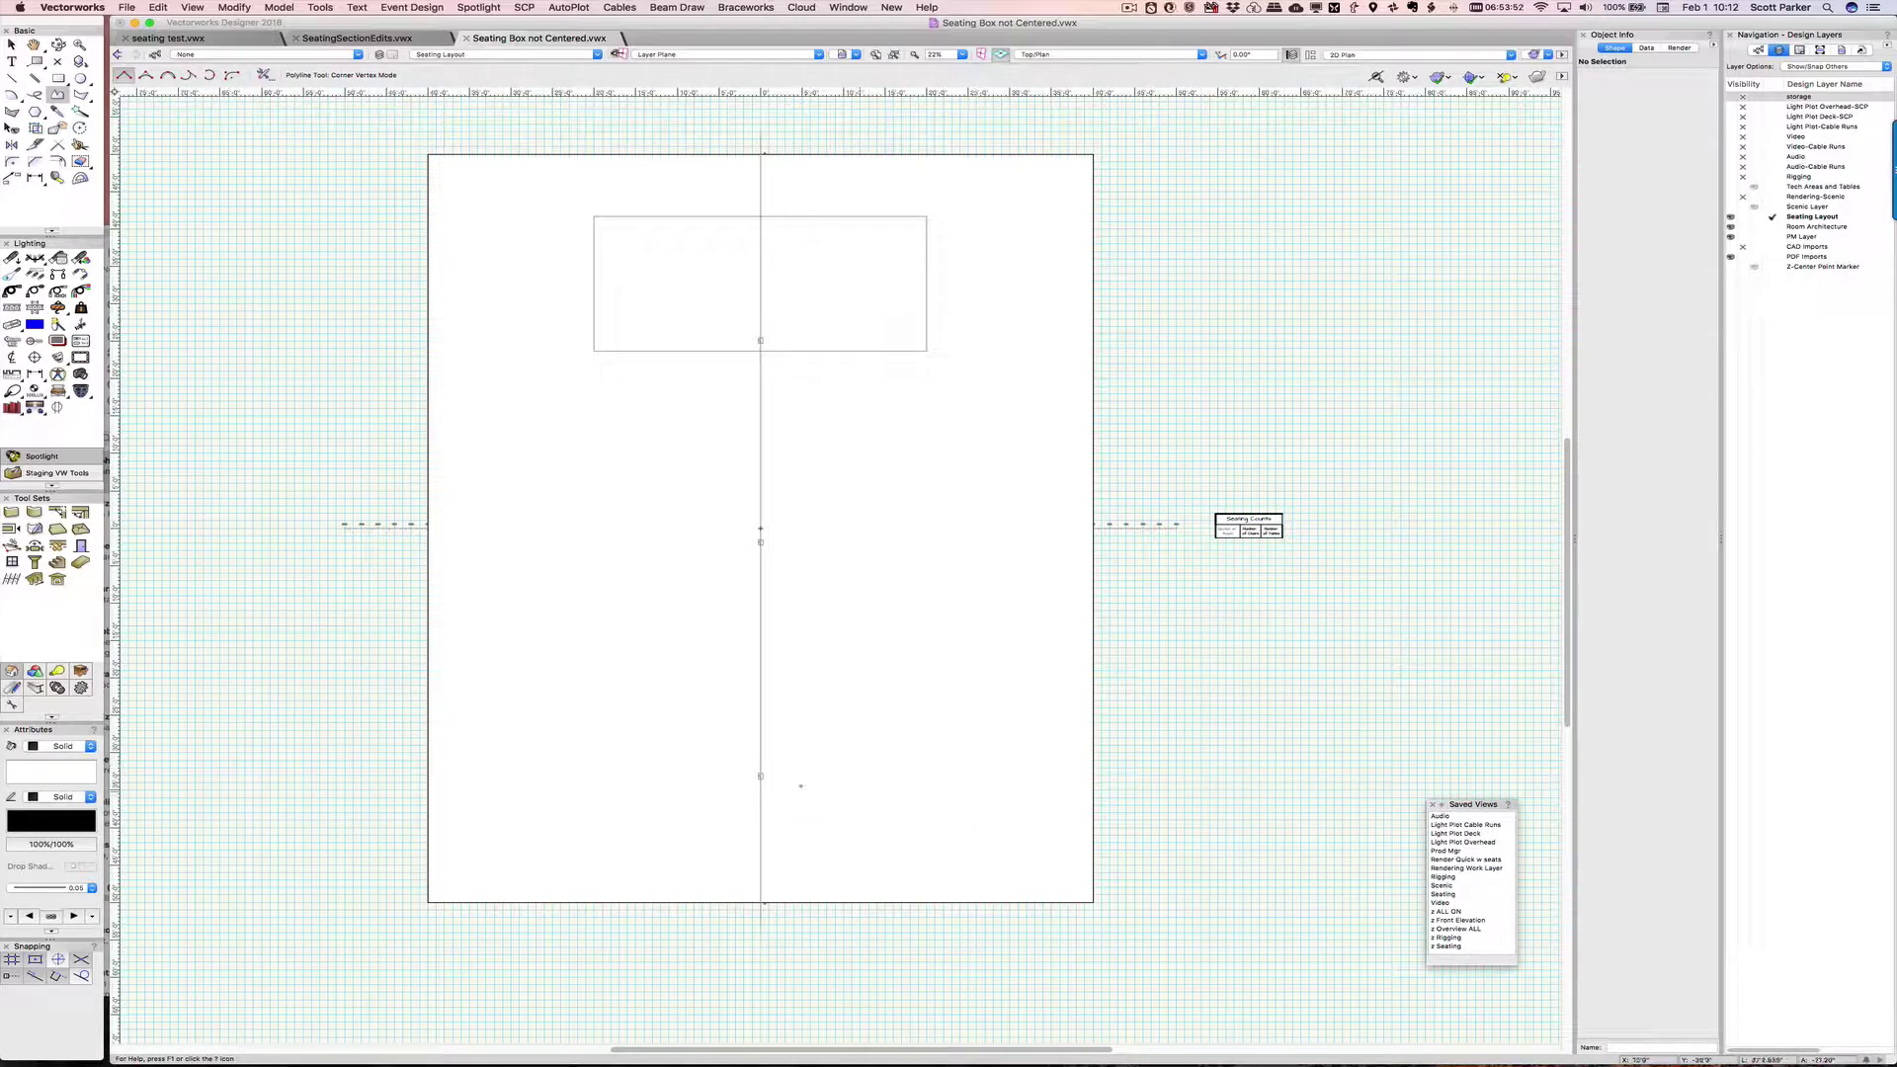
- Draw a closed U-shaped polyline about 56' wide and 50' deep below the stage, with a narrow aisle notch opening toward the stage
click(548, 780)
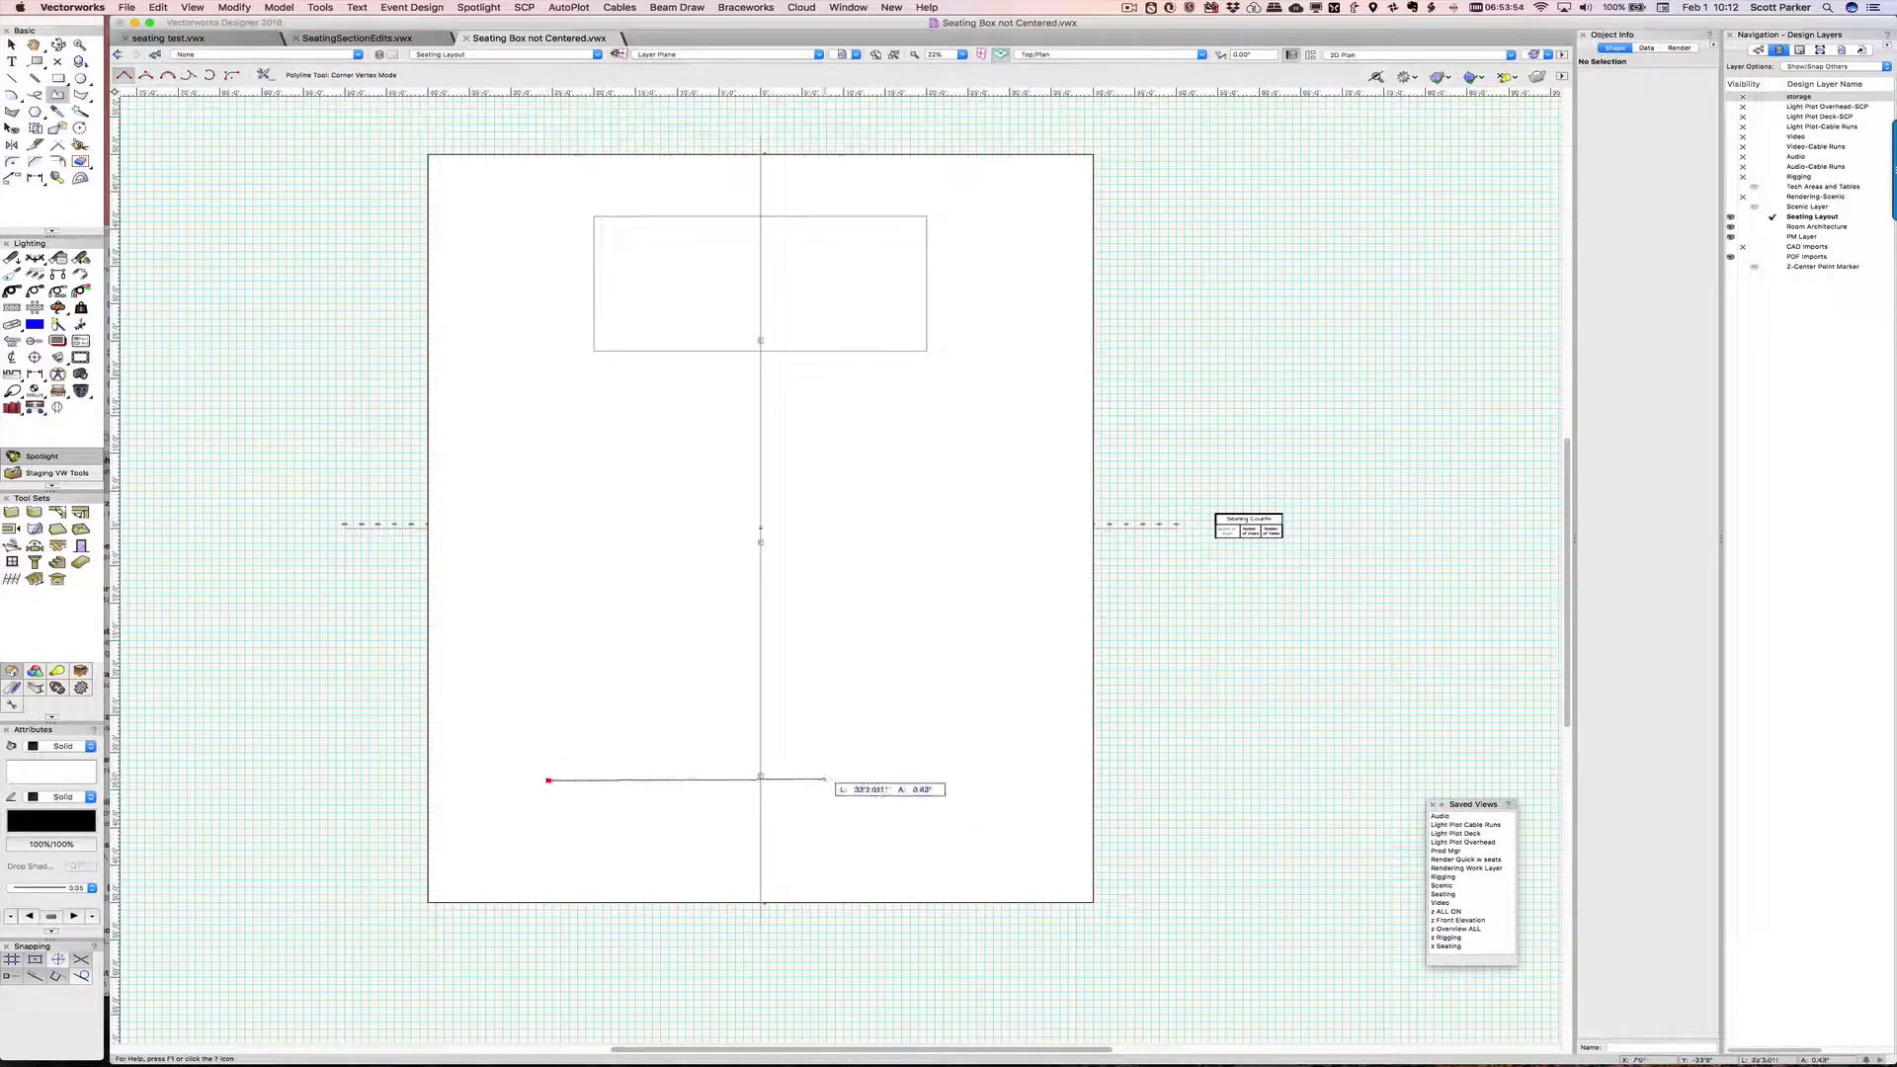
click(1013, 781)
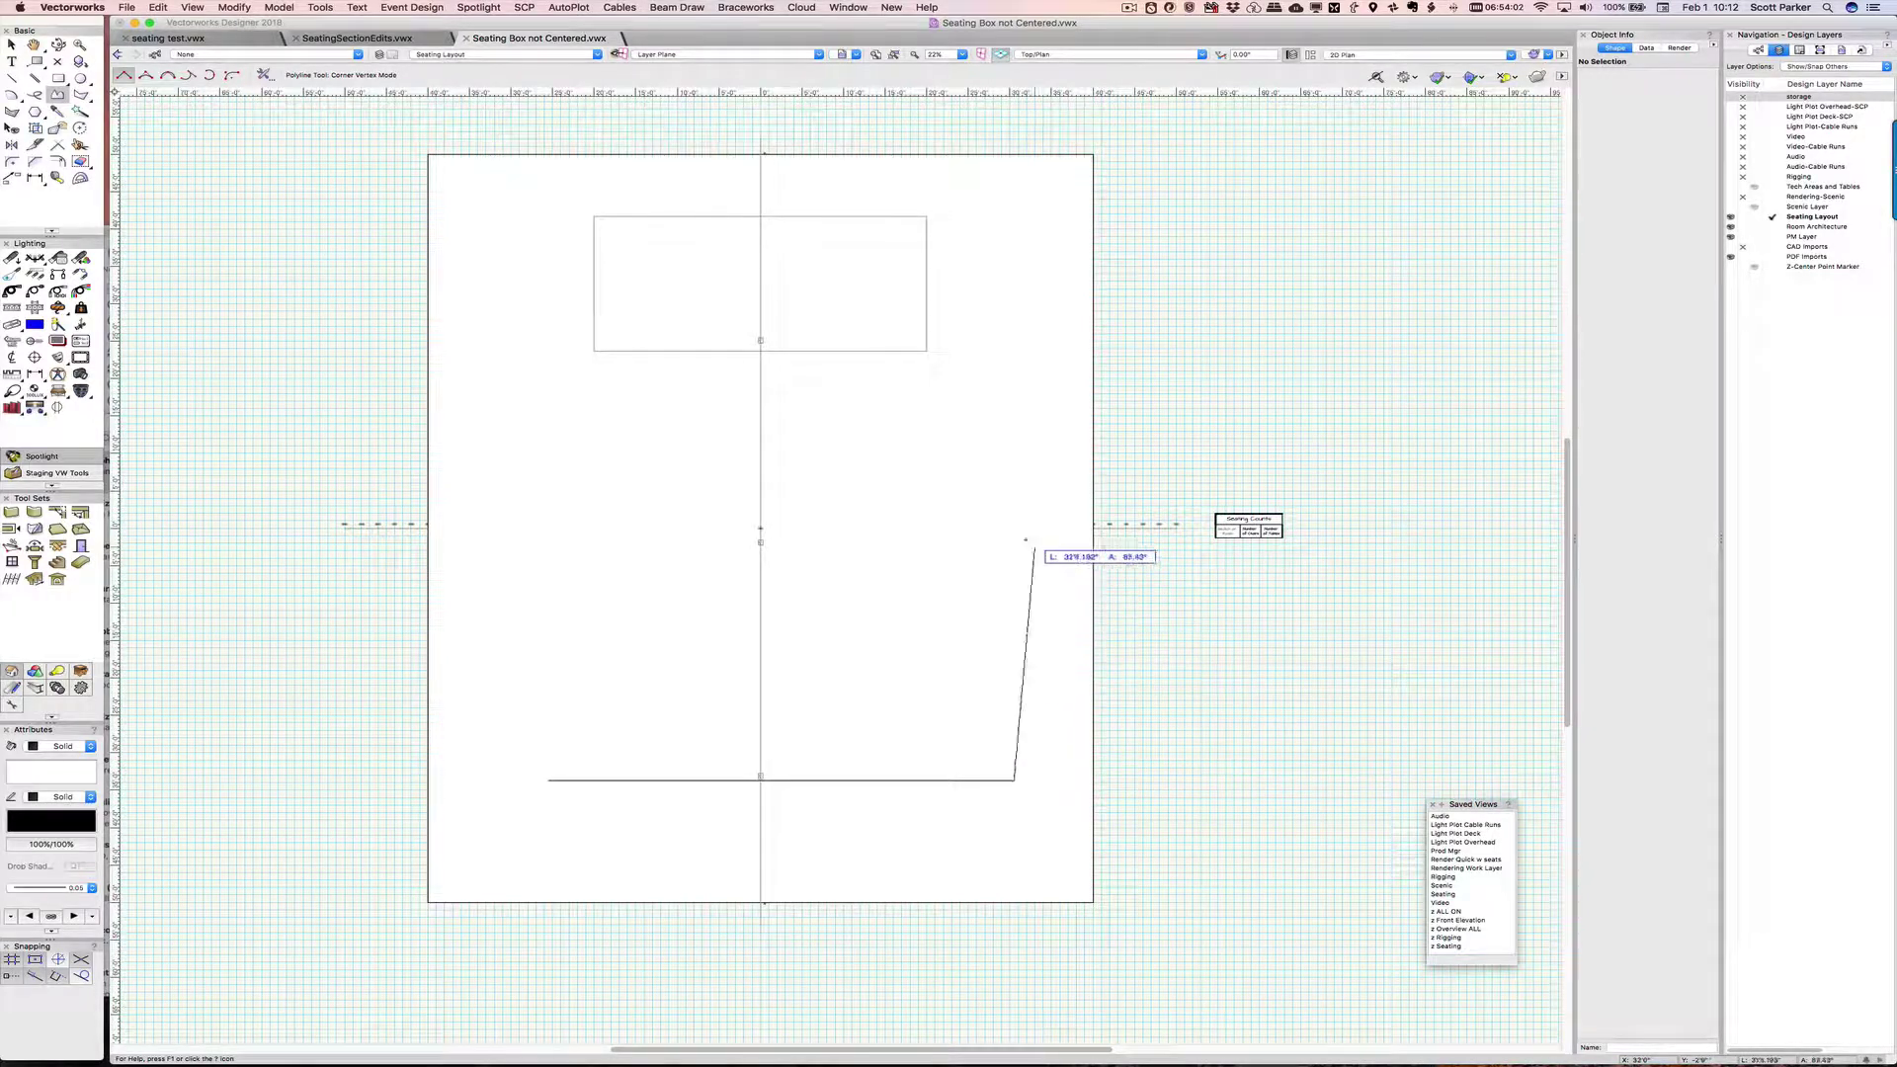
click(1014, 406)
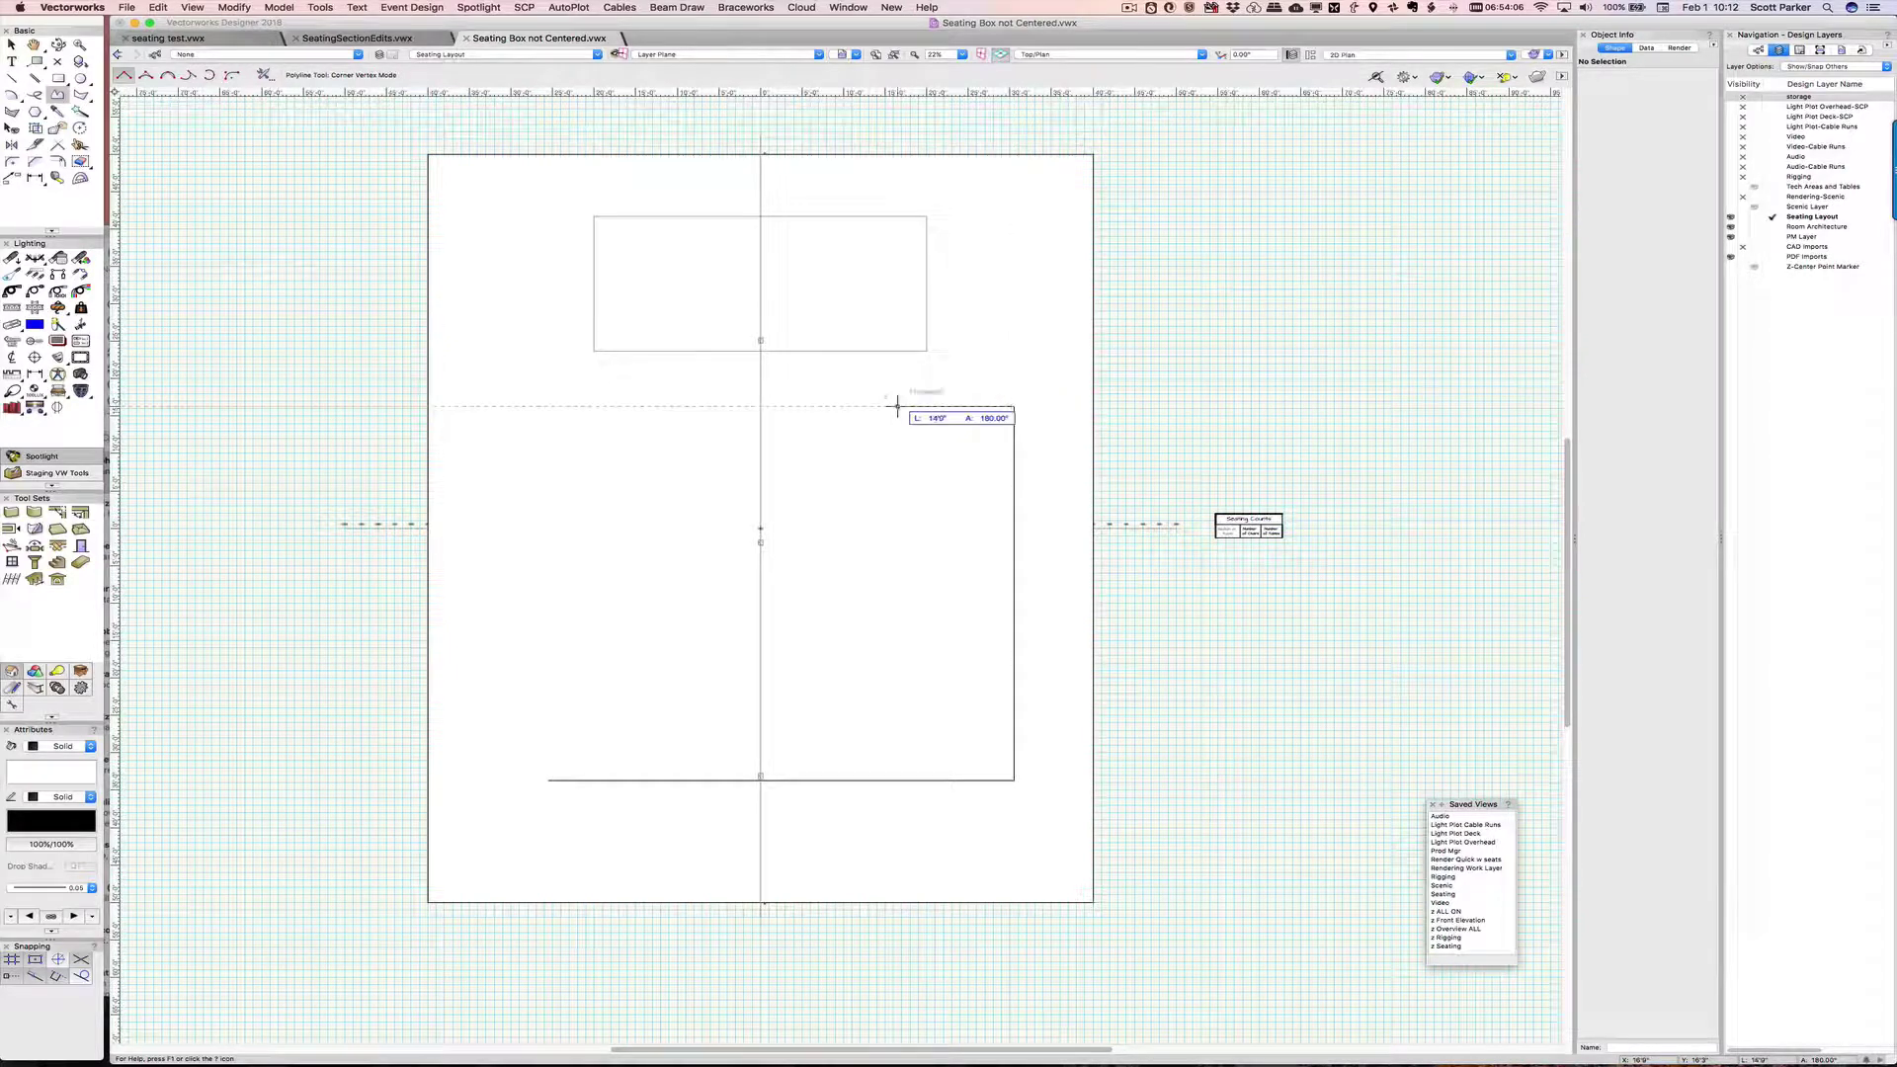
click(805, 405)
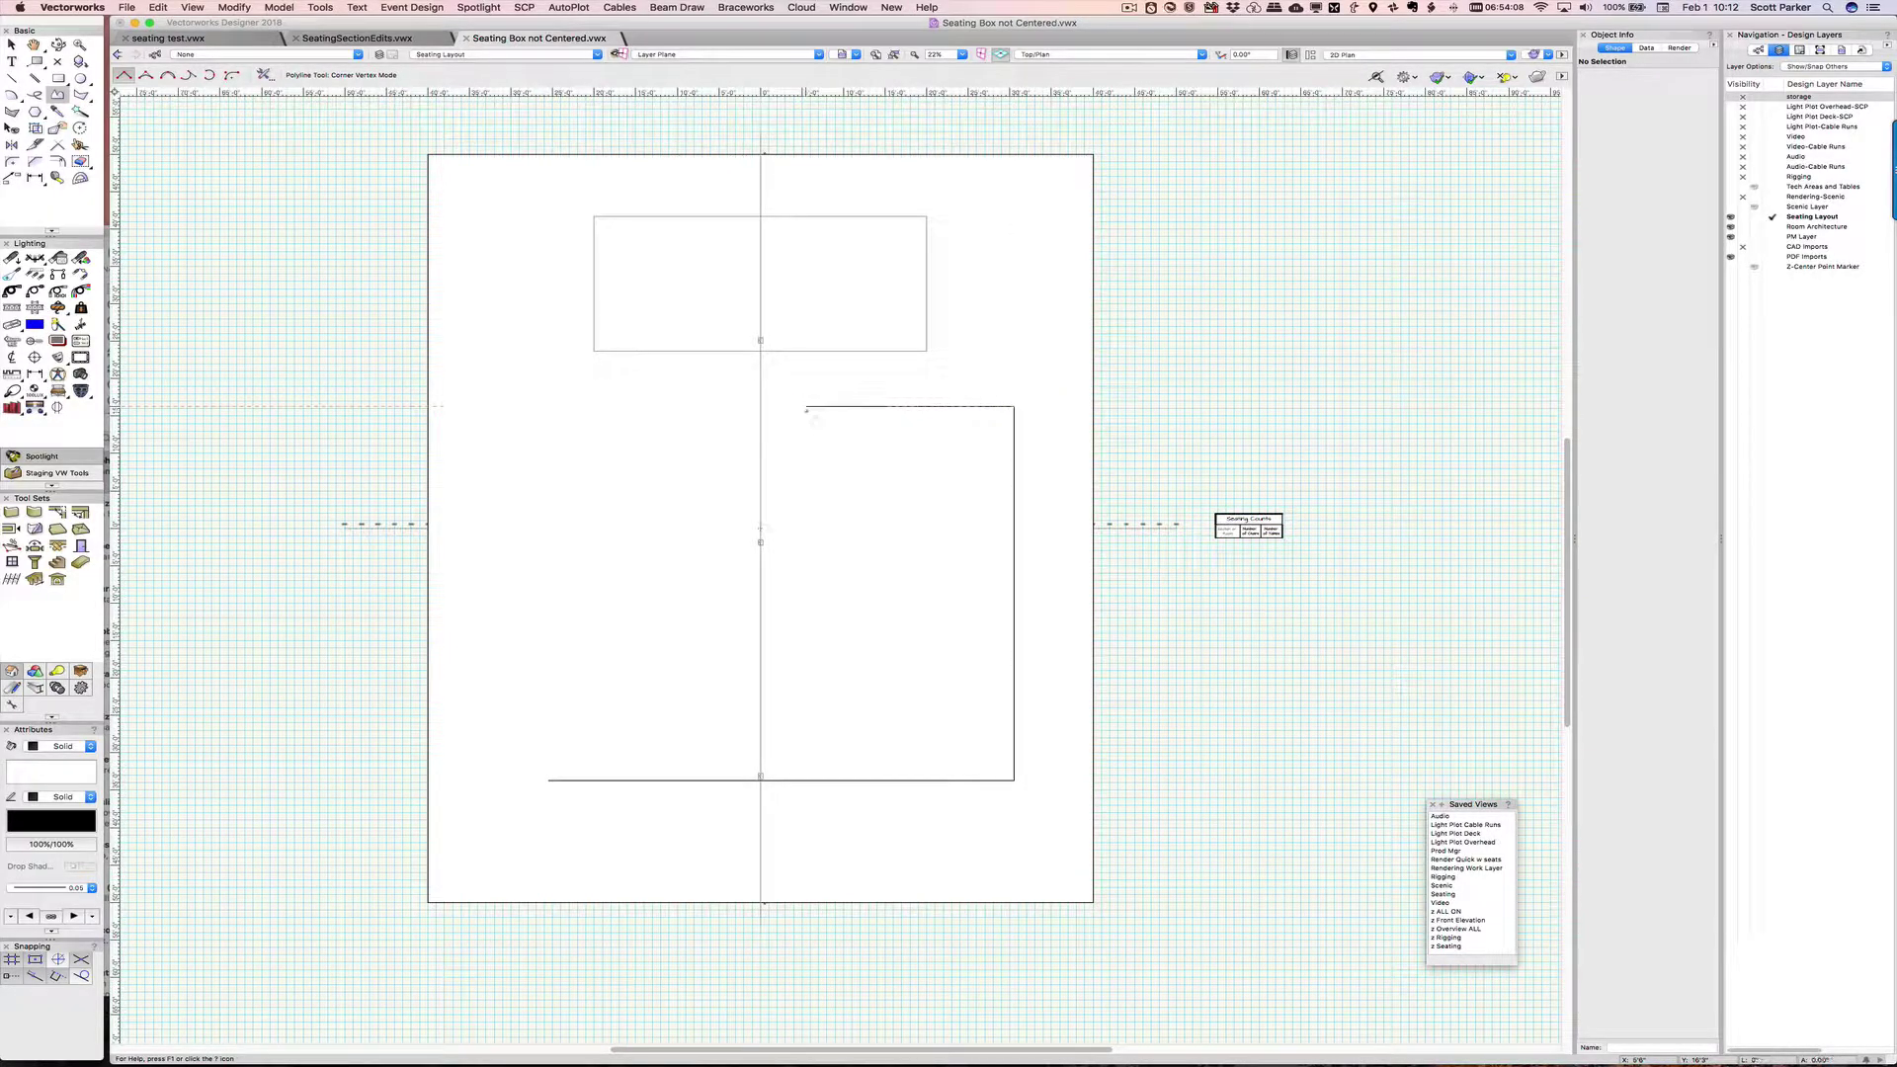
click(806, 766)
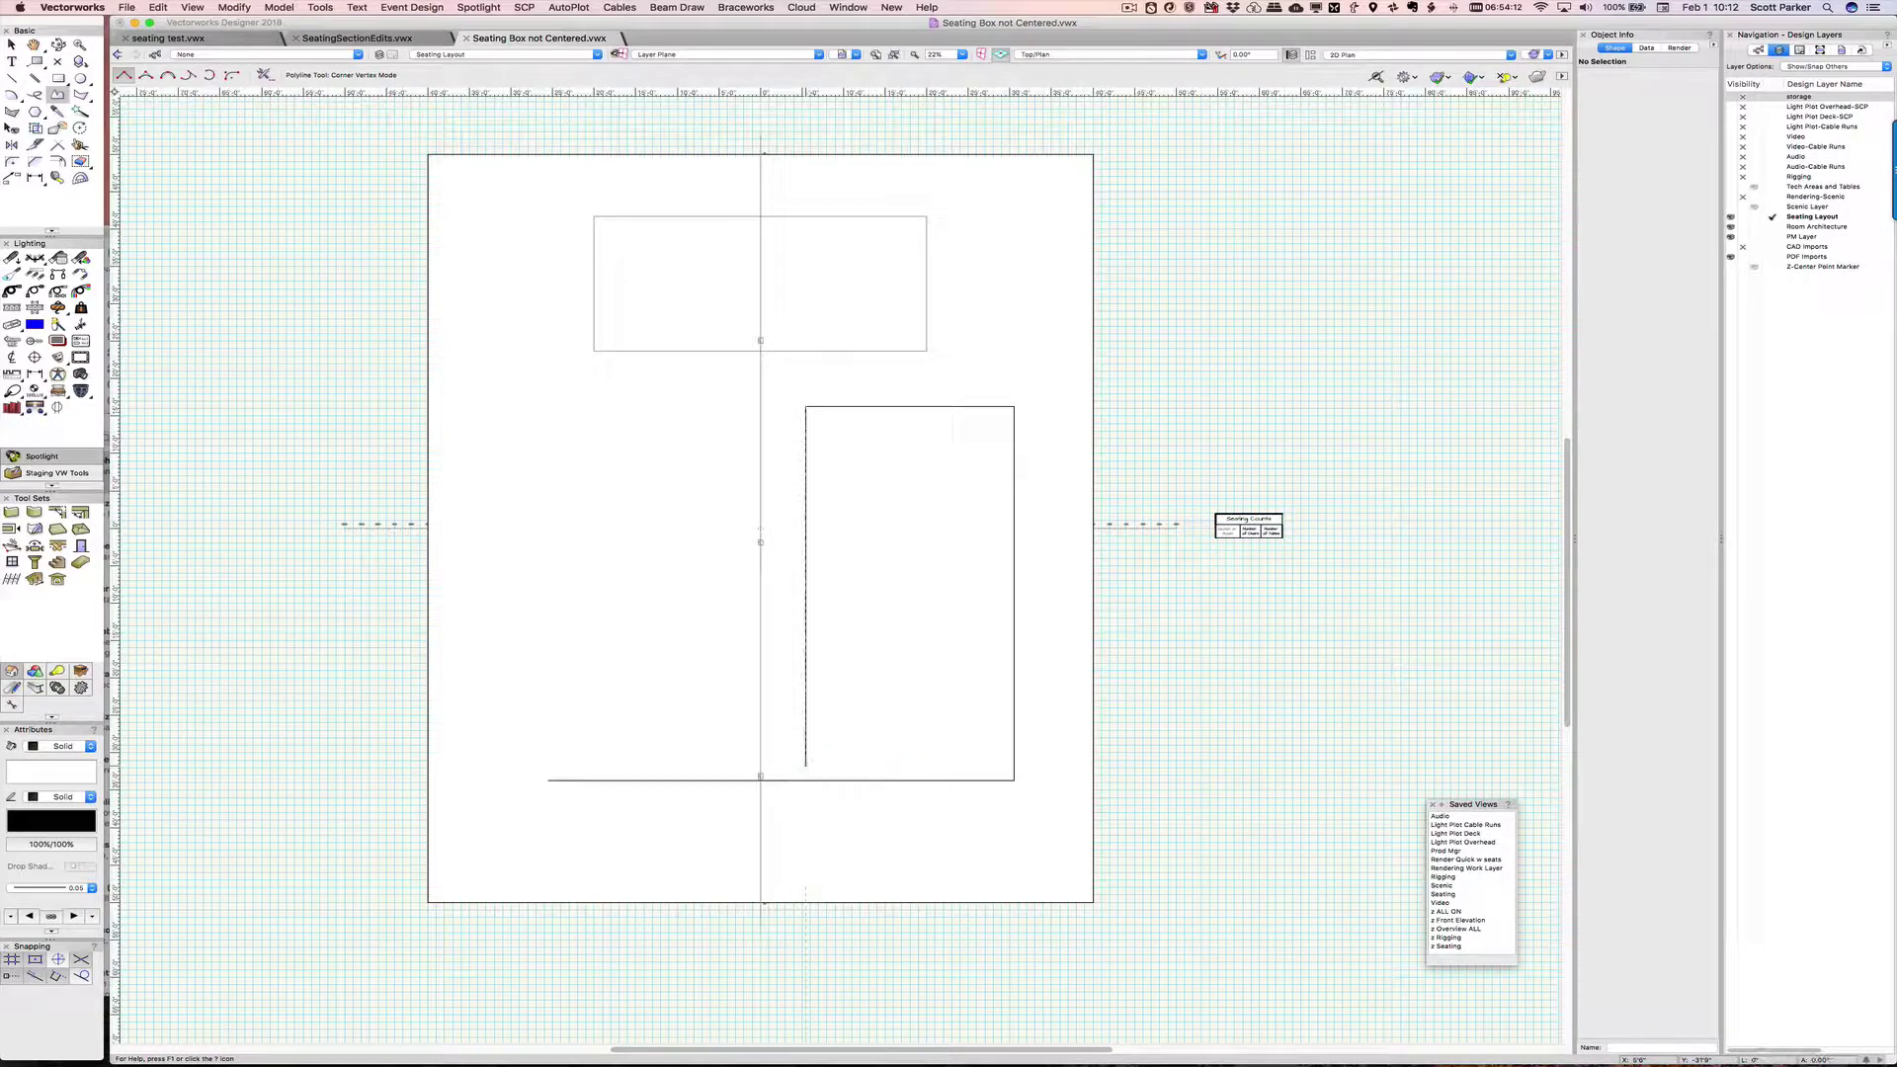
click(723, 766)
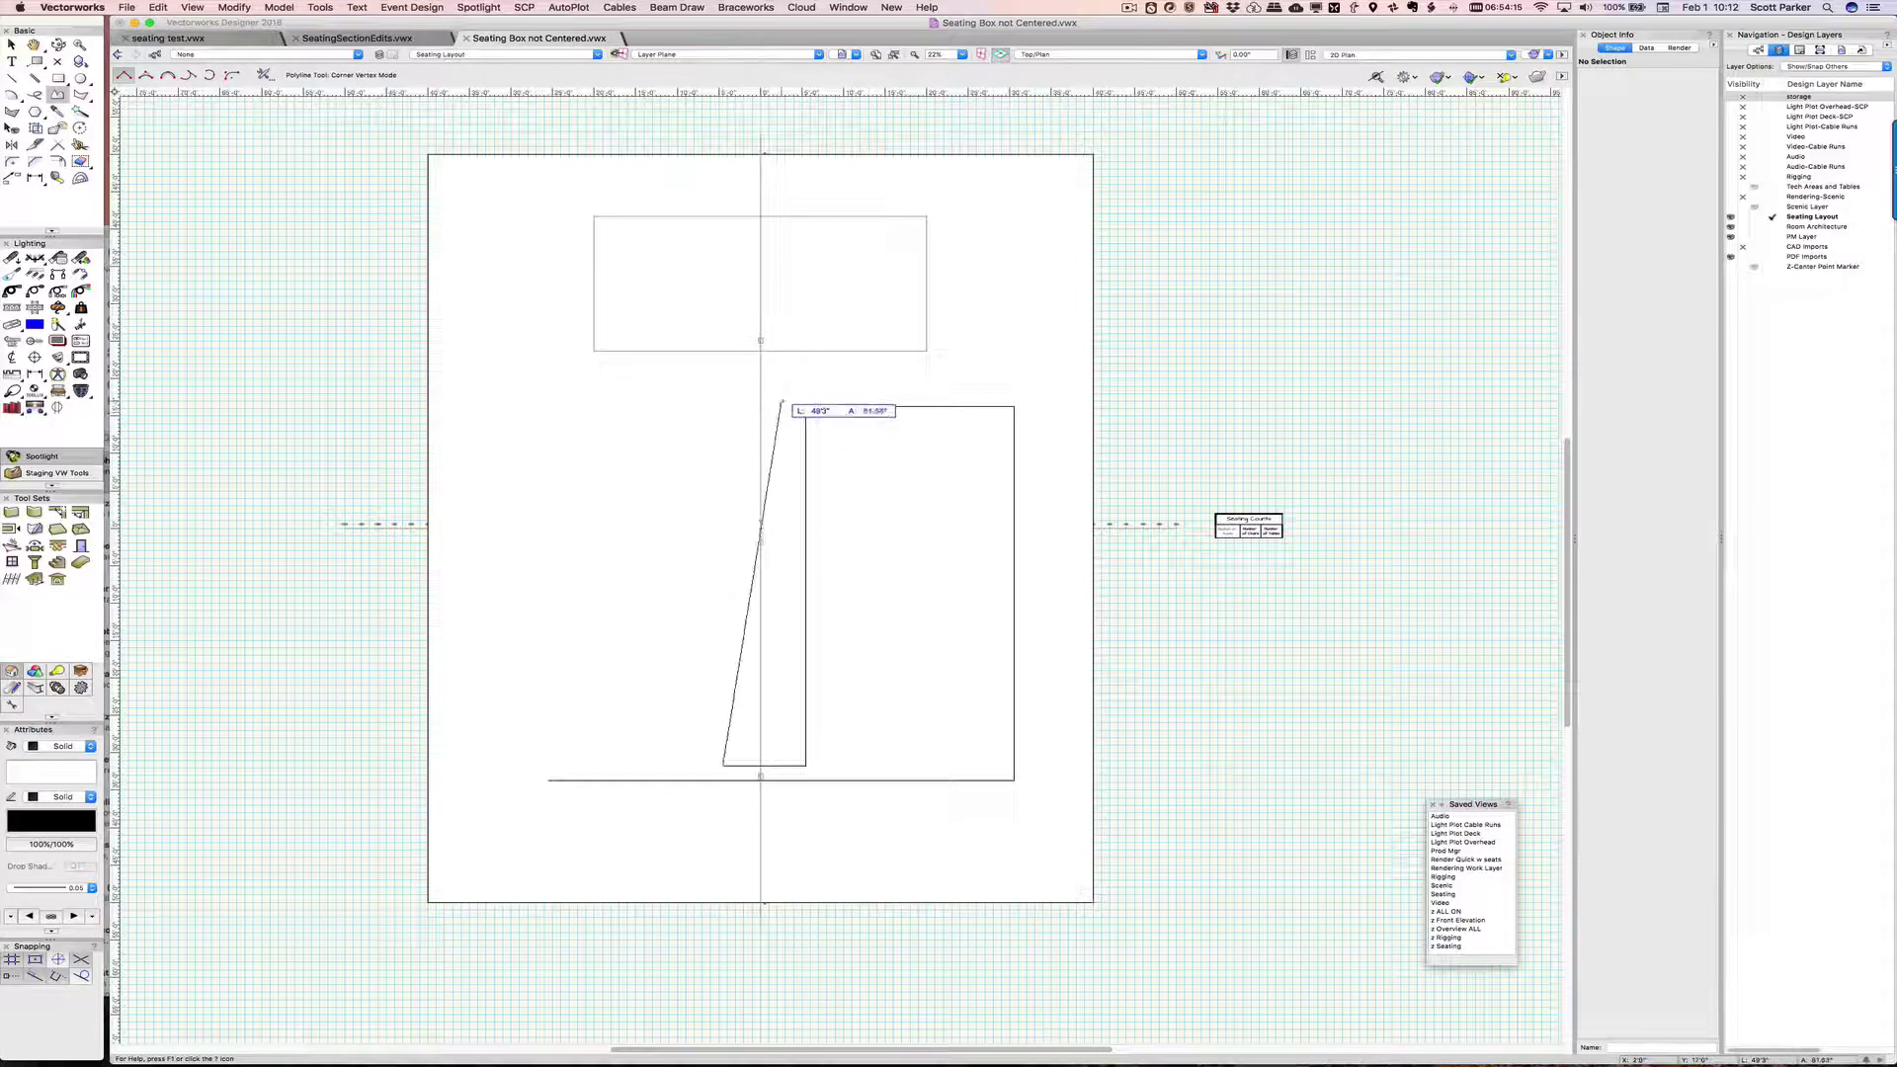
click(723, 406)
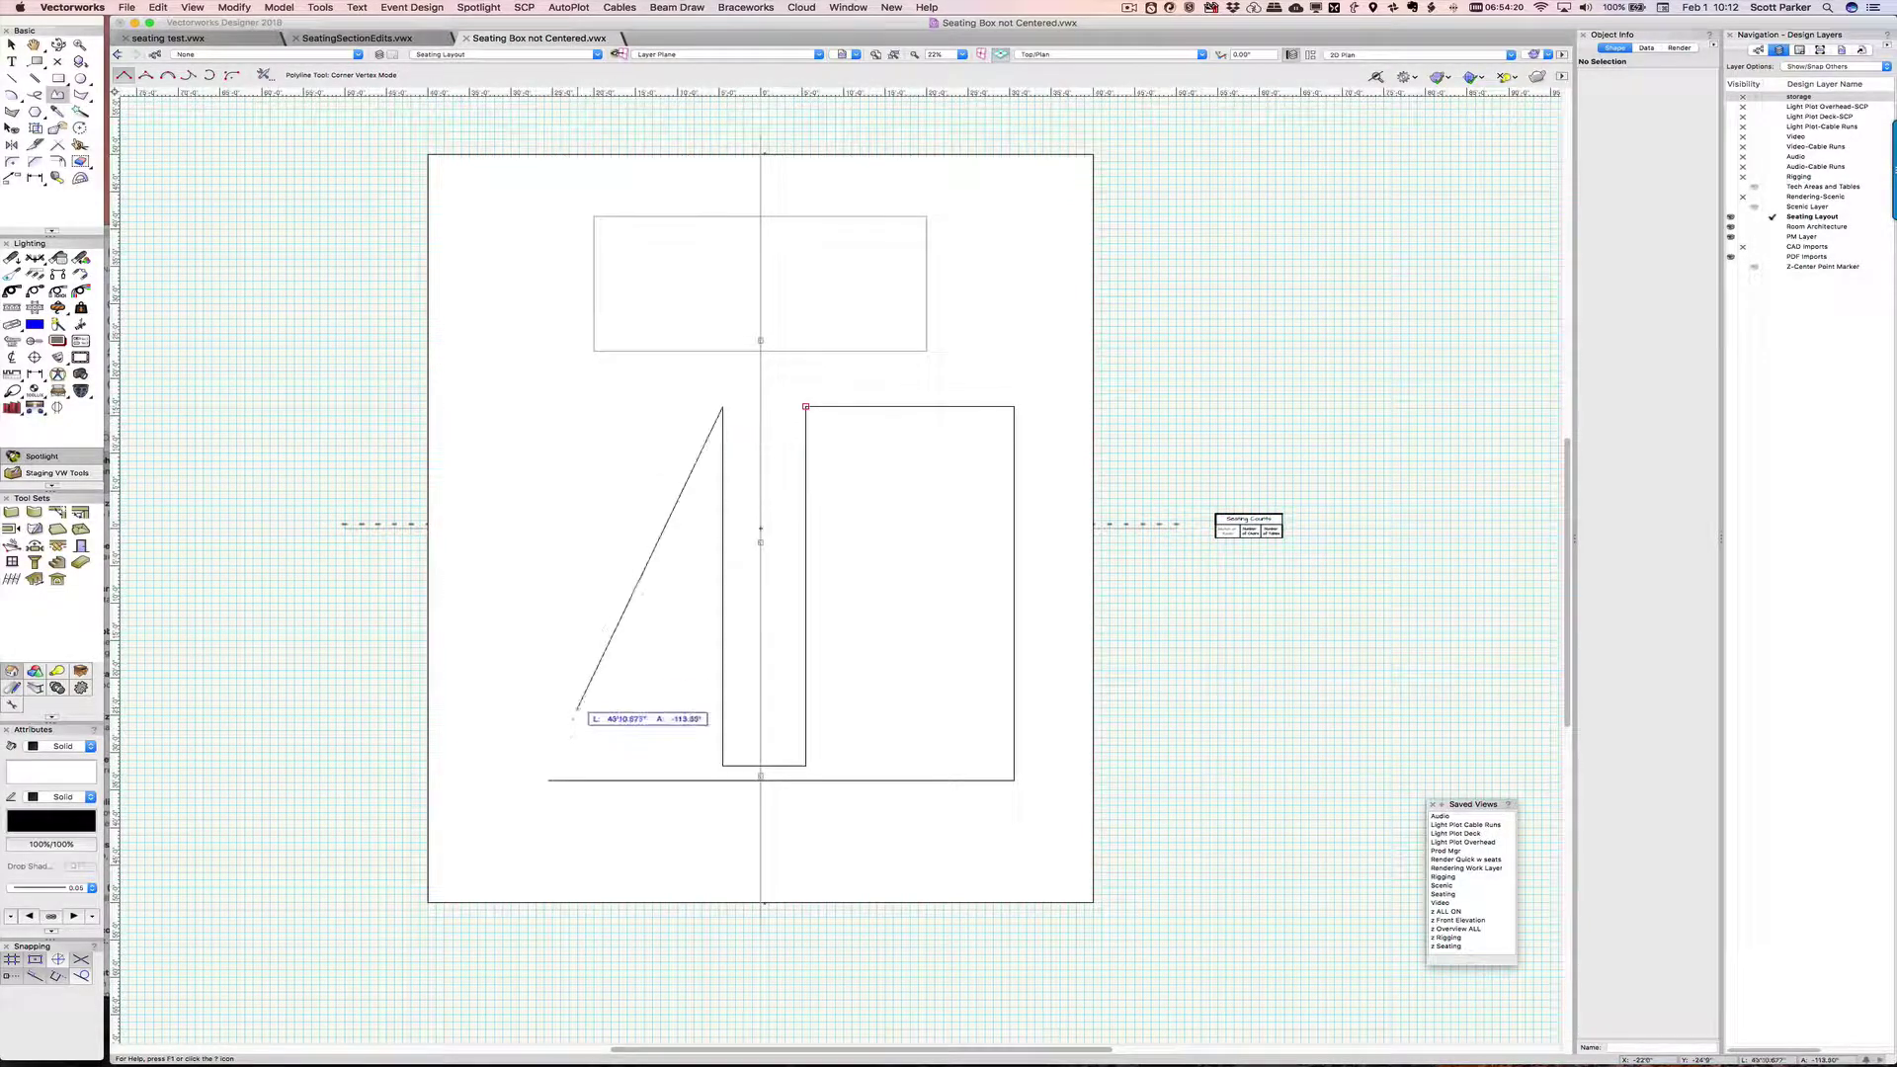
click(548, 781)
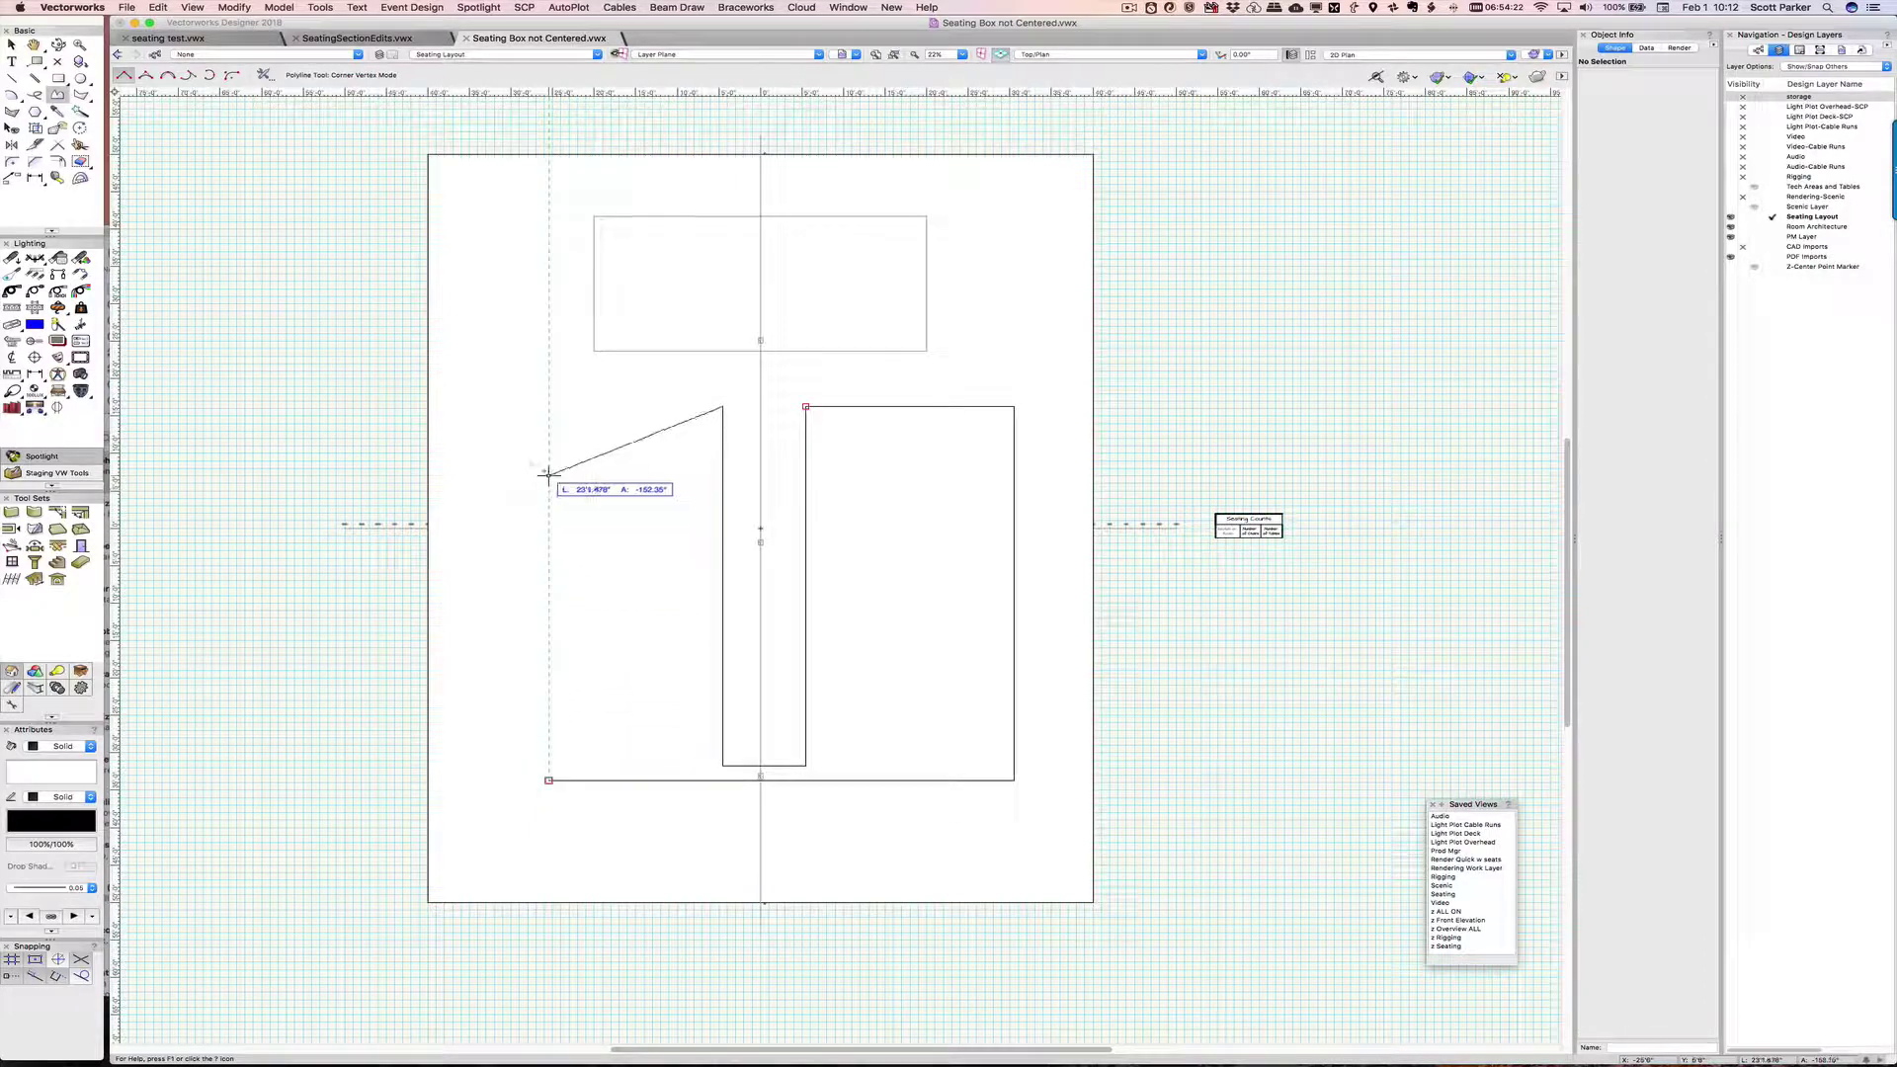
click(548, 406)
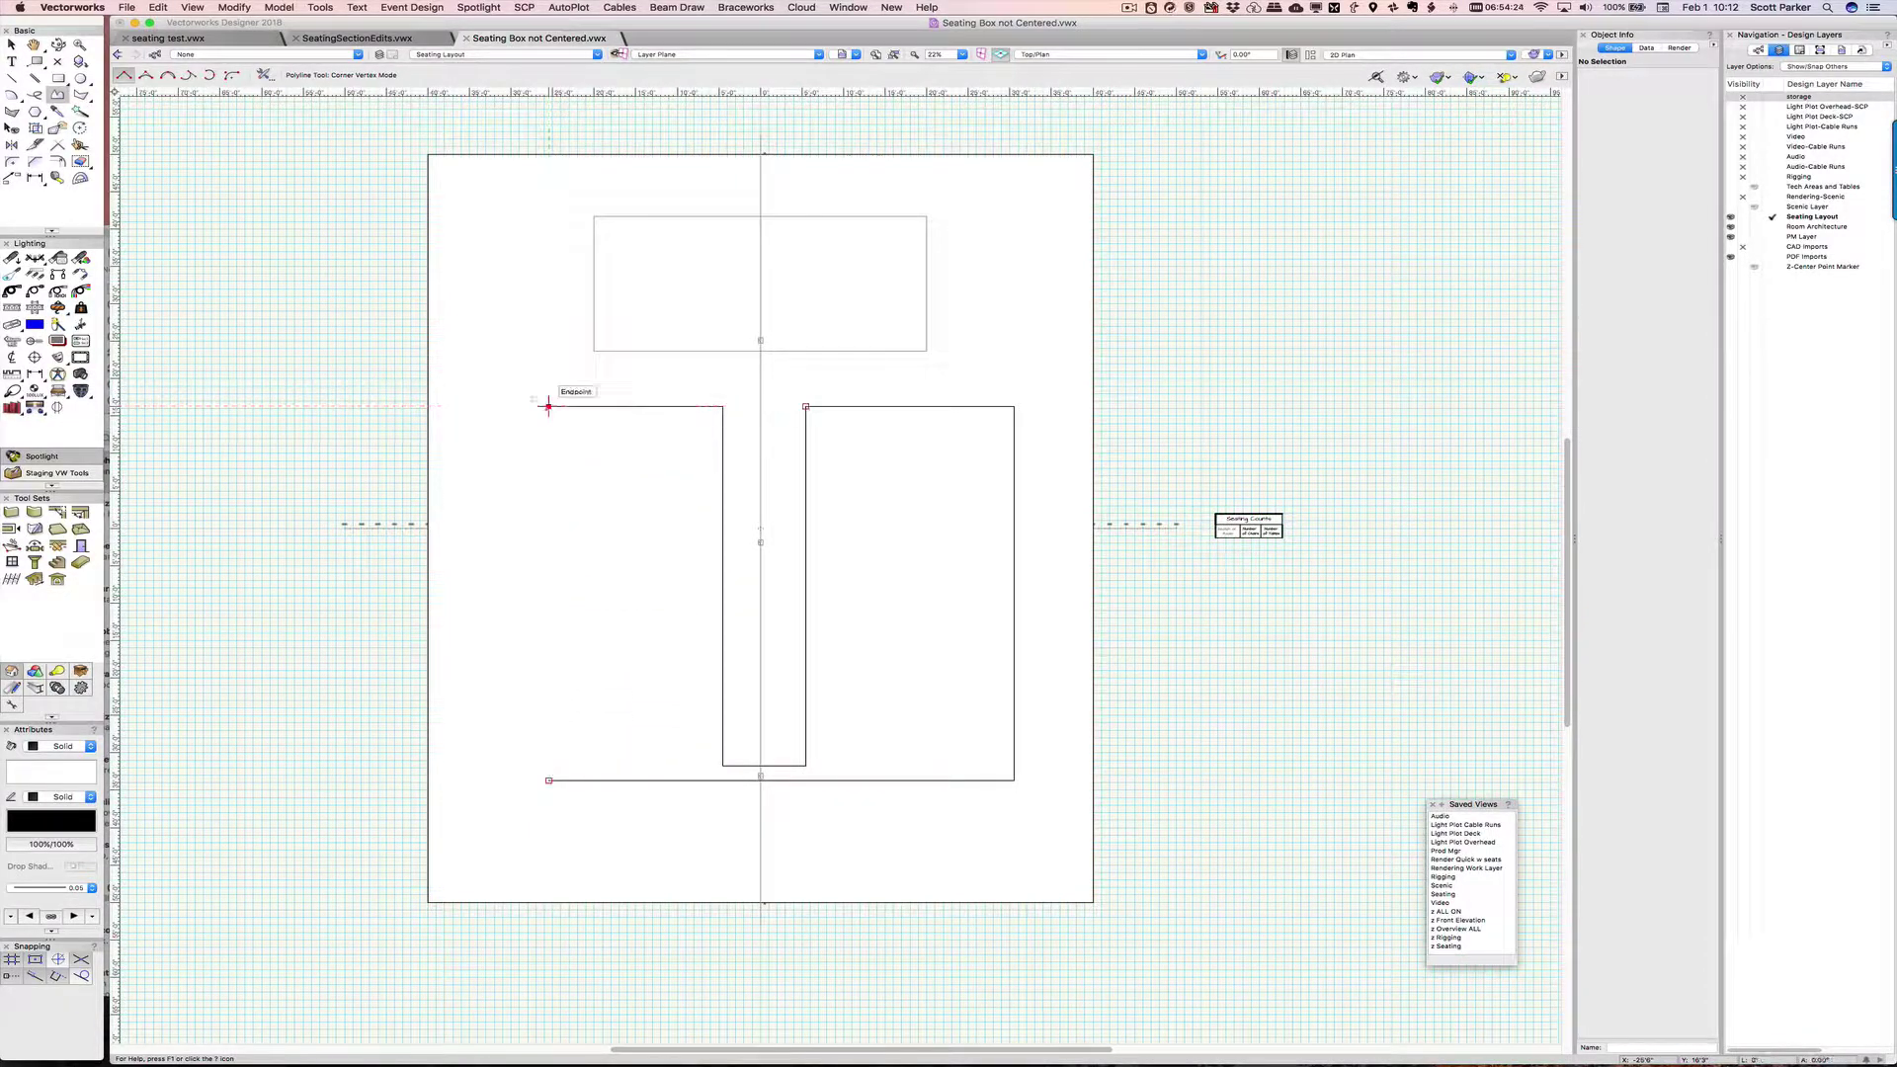
click(548, 780)
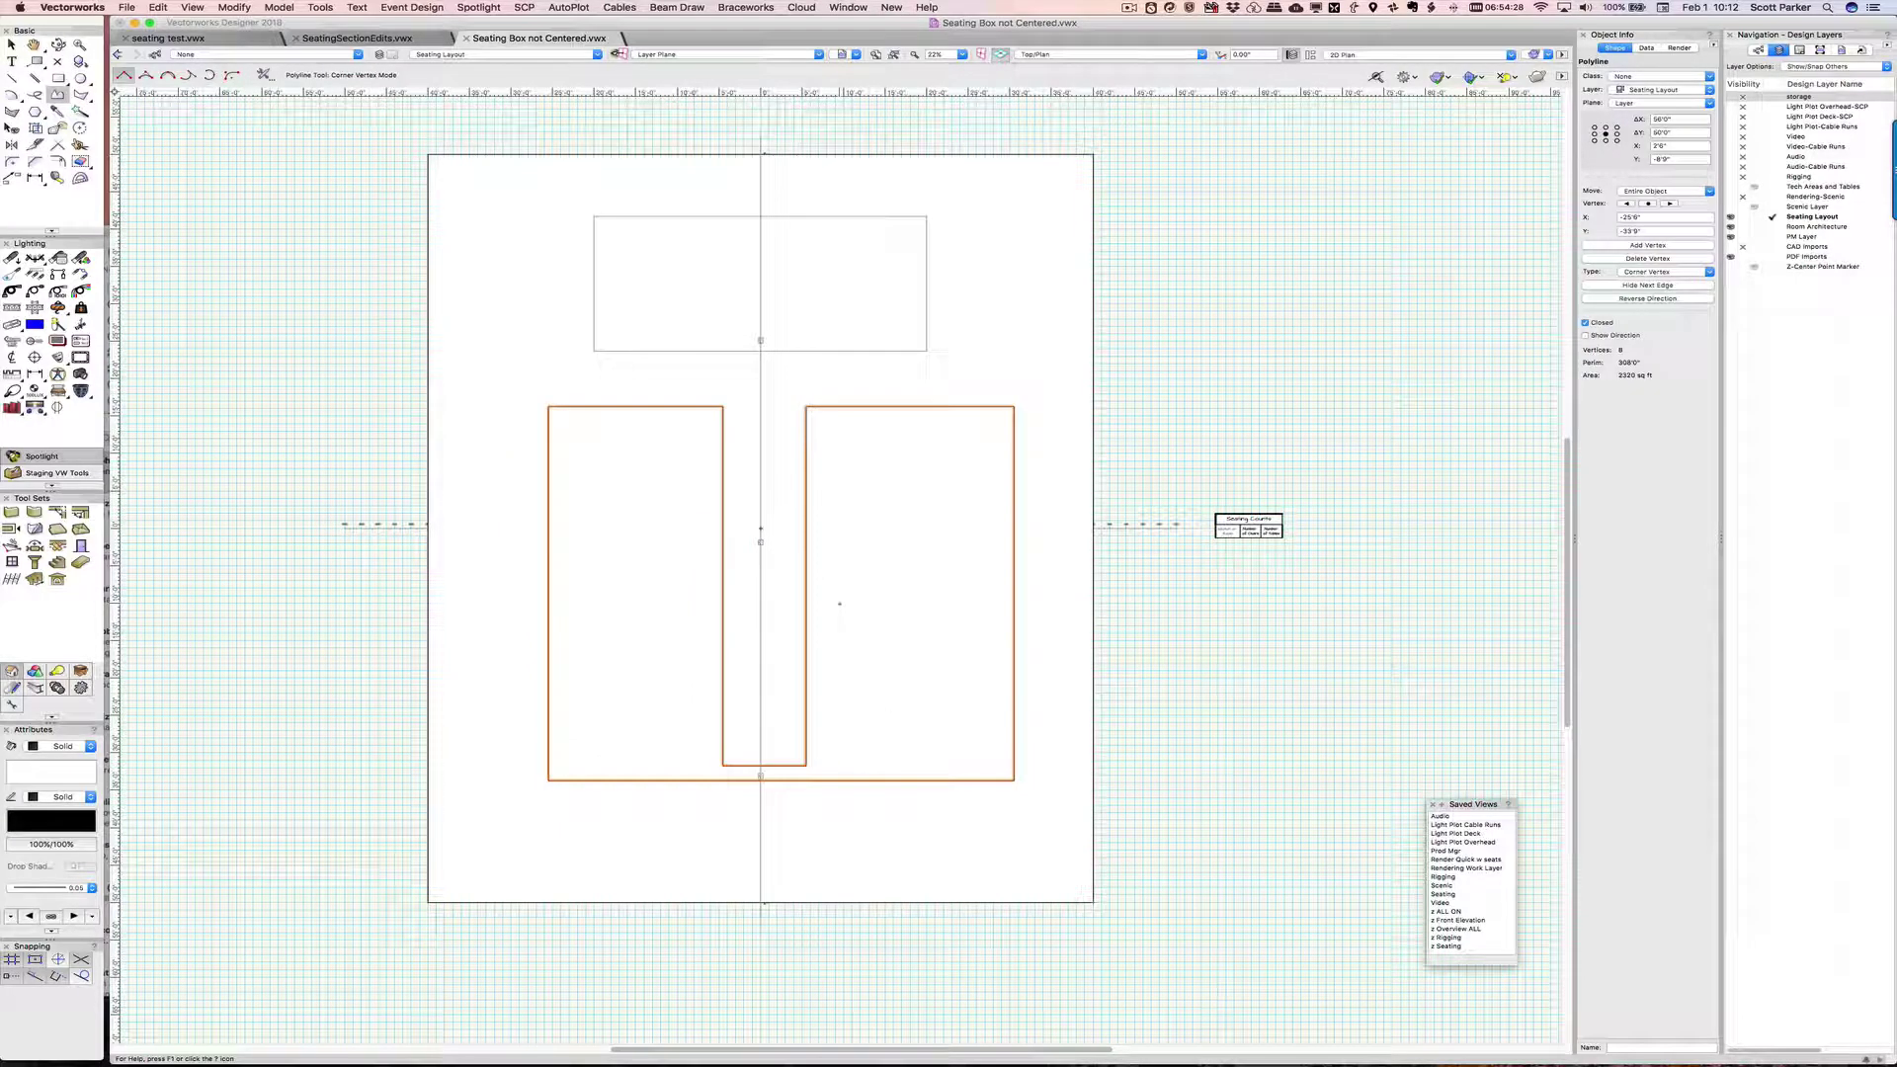
- Create a seating section from the U-shaped polyline, with its focus point at the midpoint of the stage's upper edge
key(x)
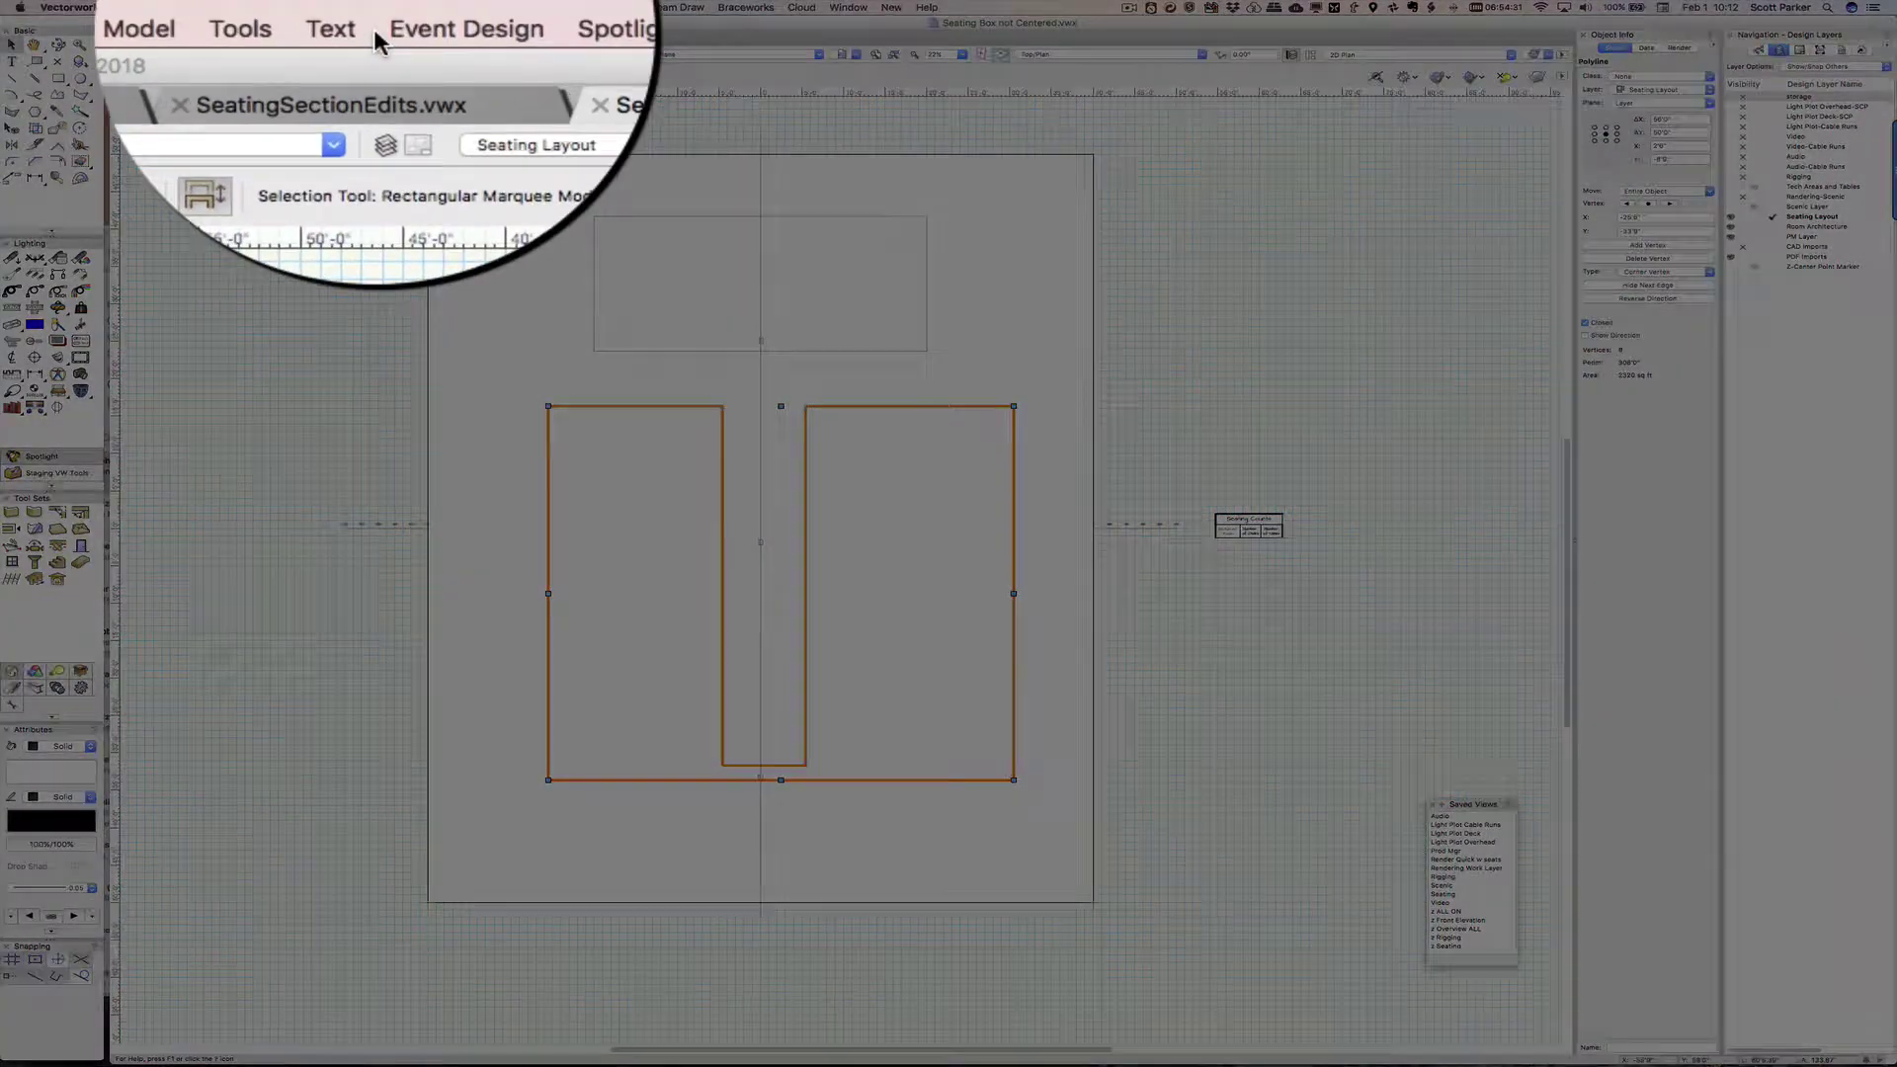
click(407, 24)
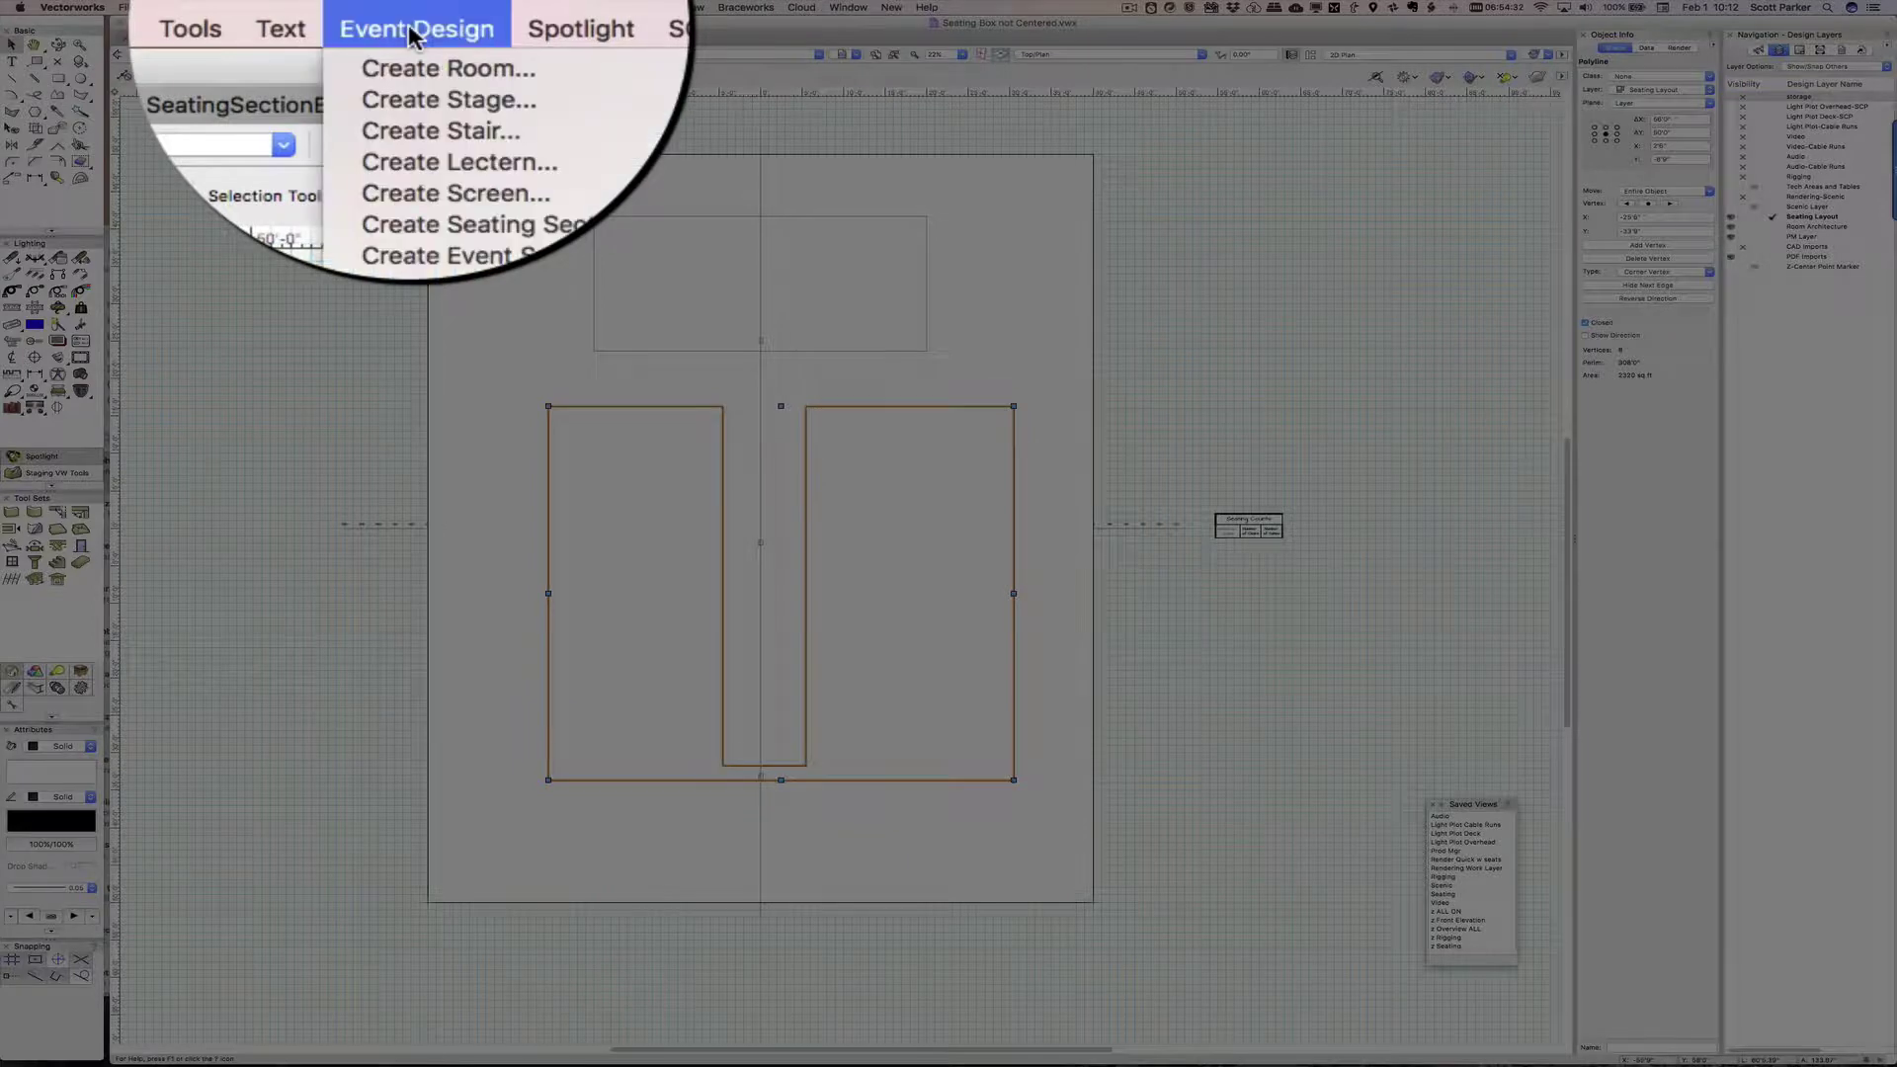
click(435, 227)
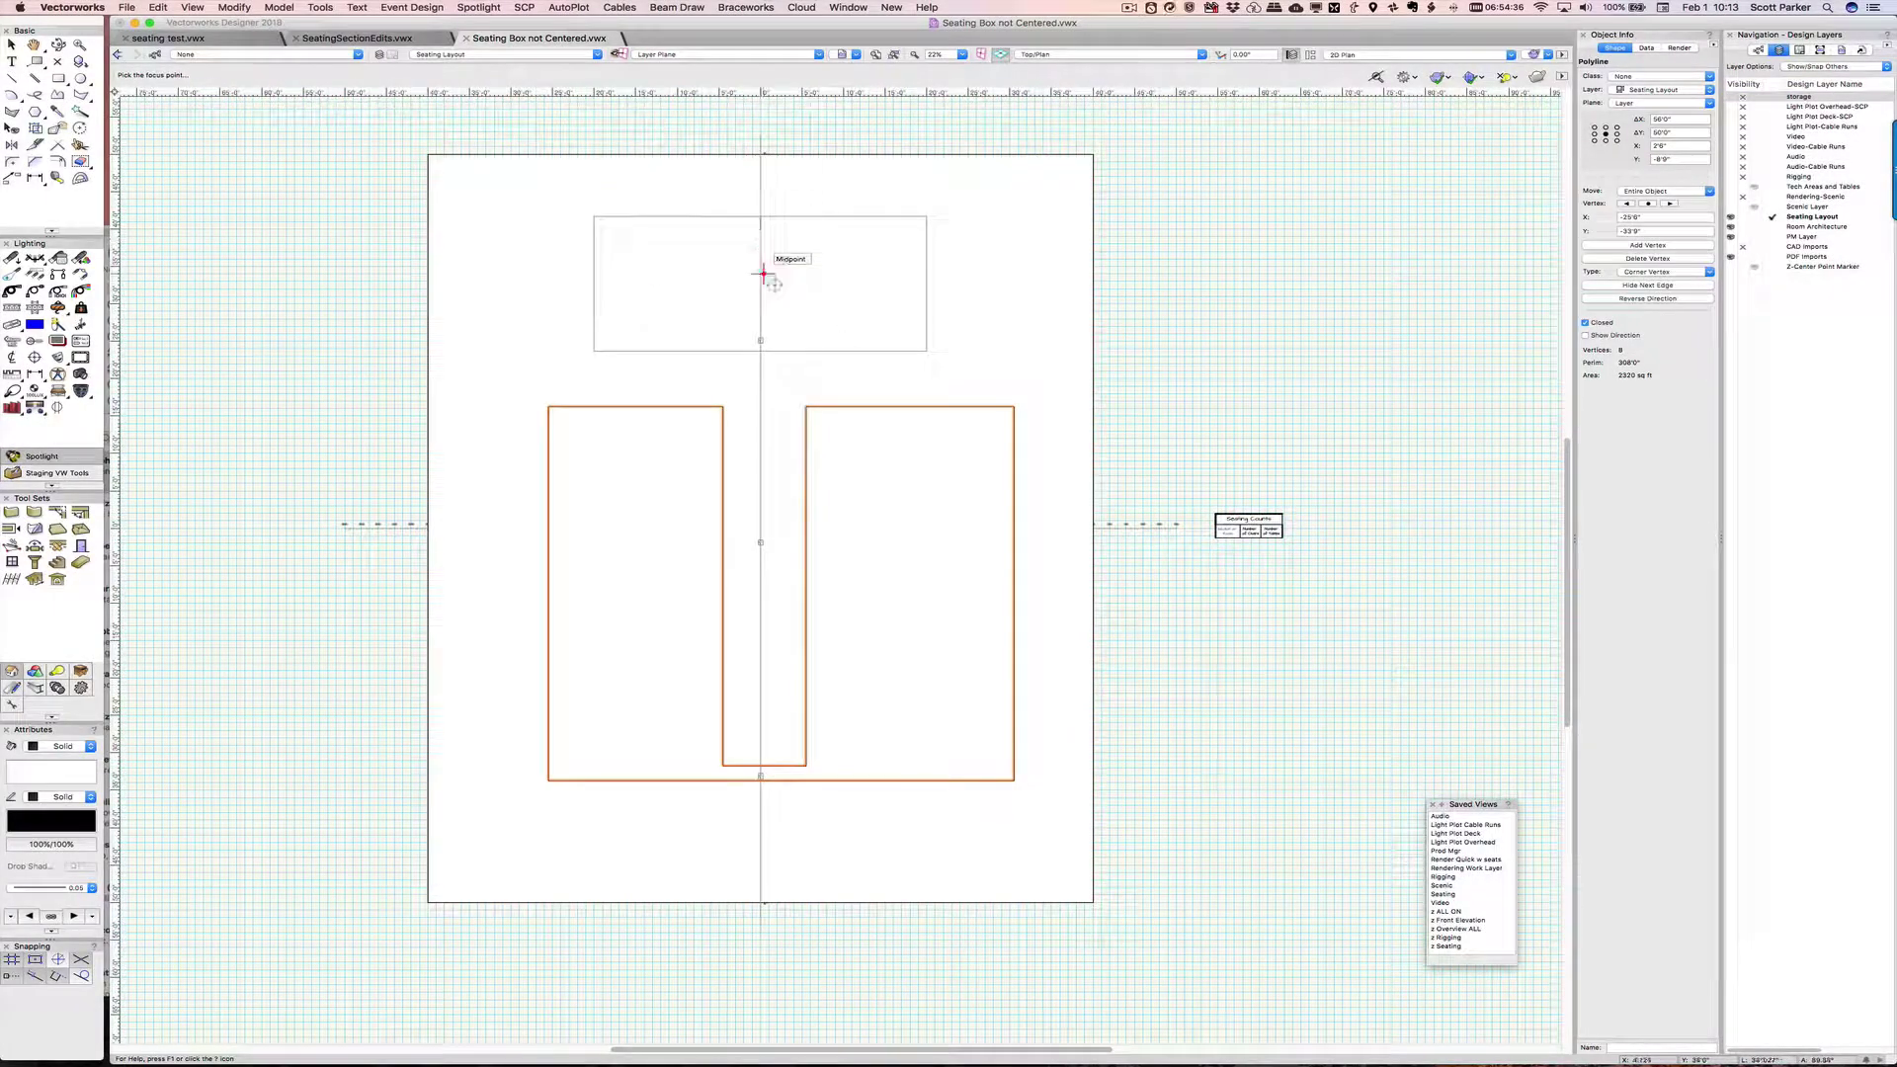
click(760, 214)
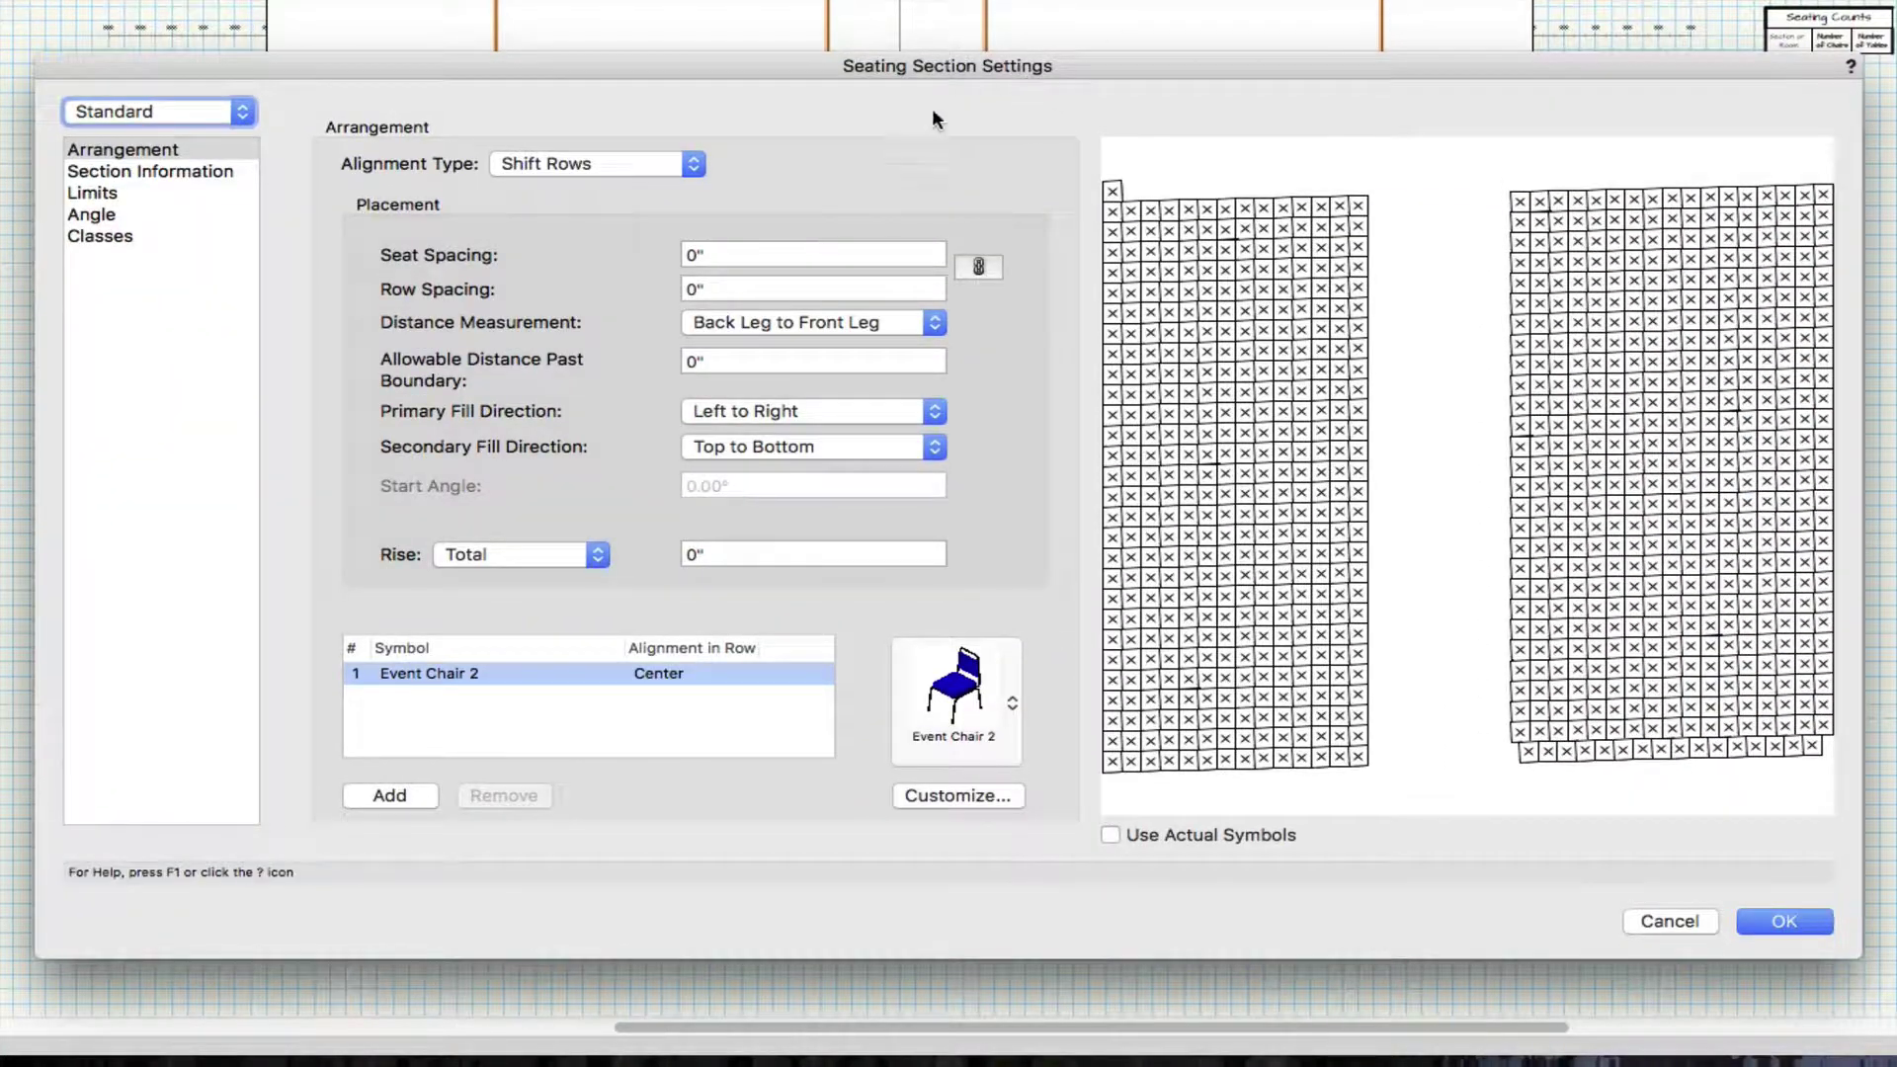
- Set the seating section's angle of seating to 0
click(122, 213)
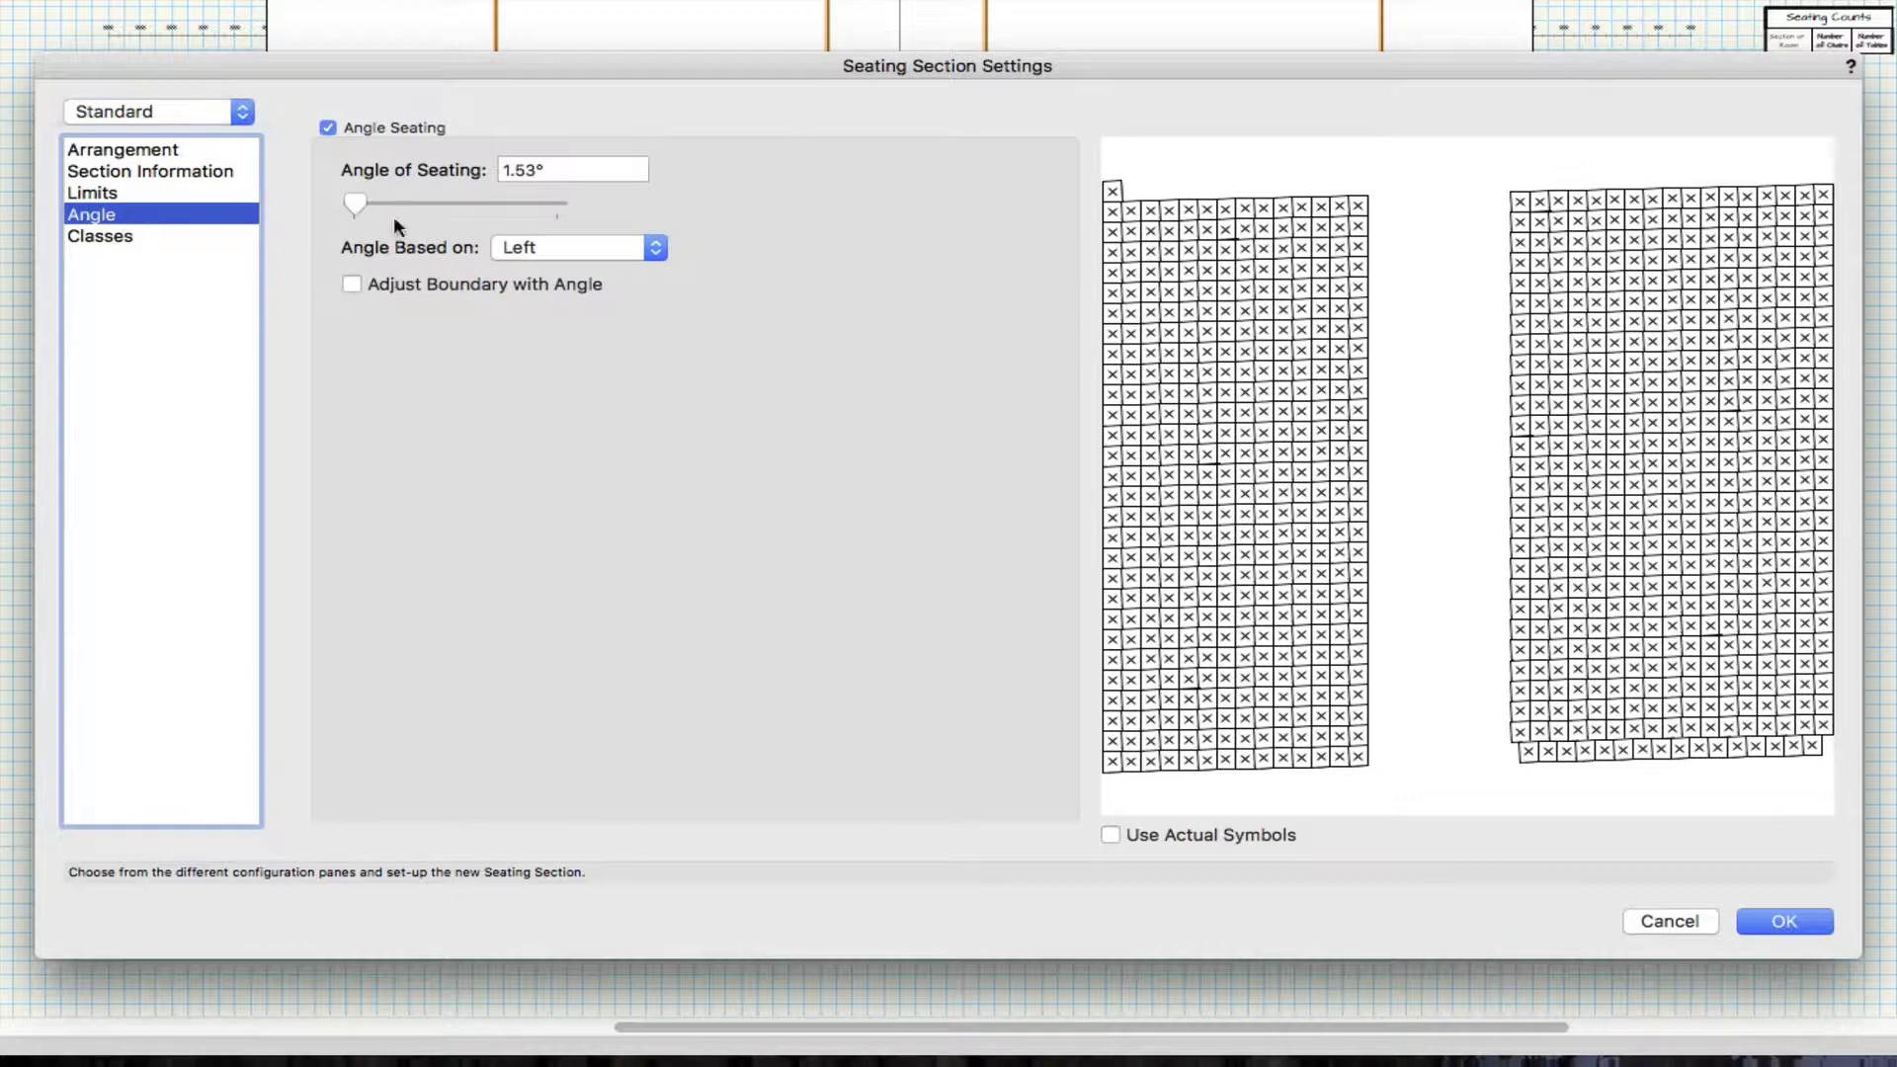
drag(572, 170, 489, 169)
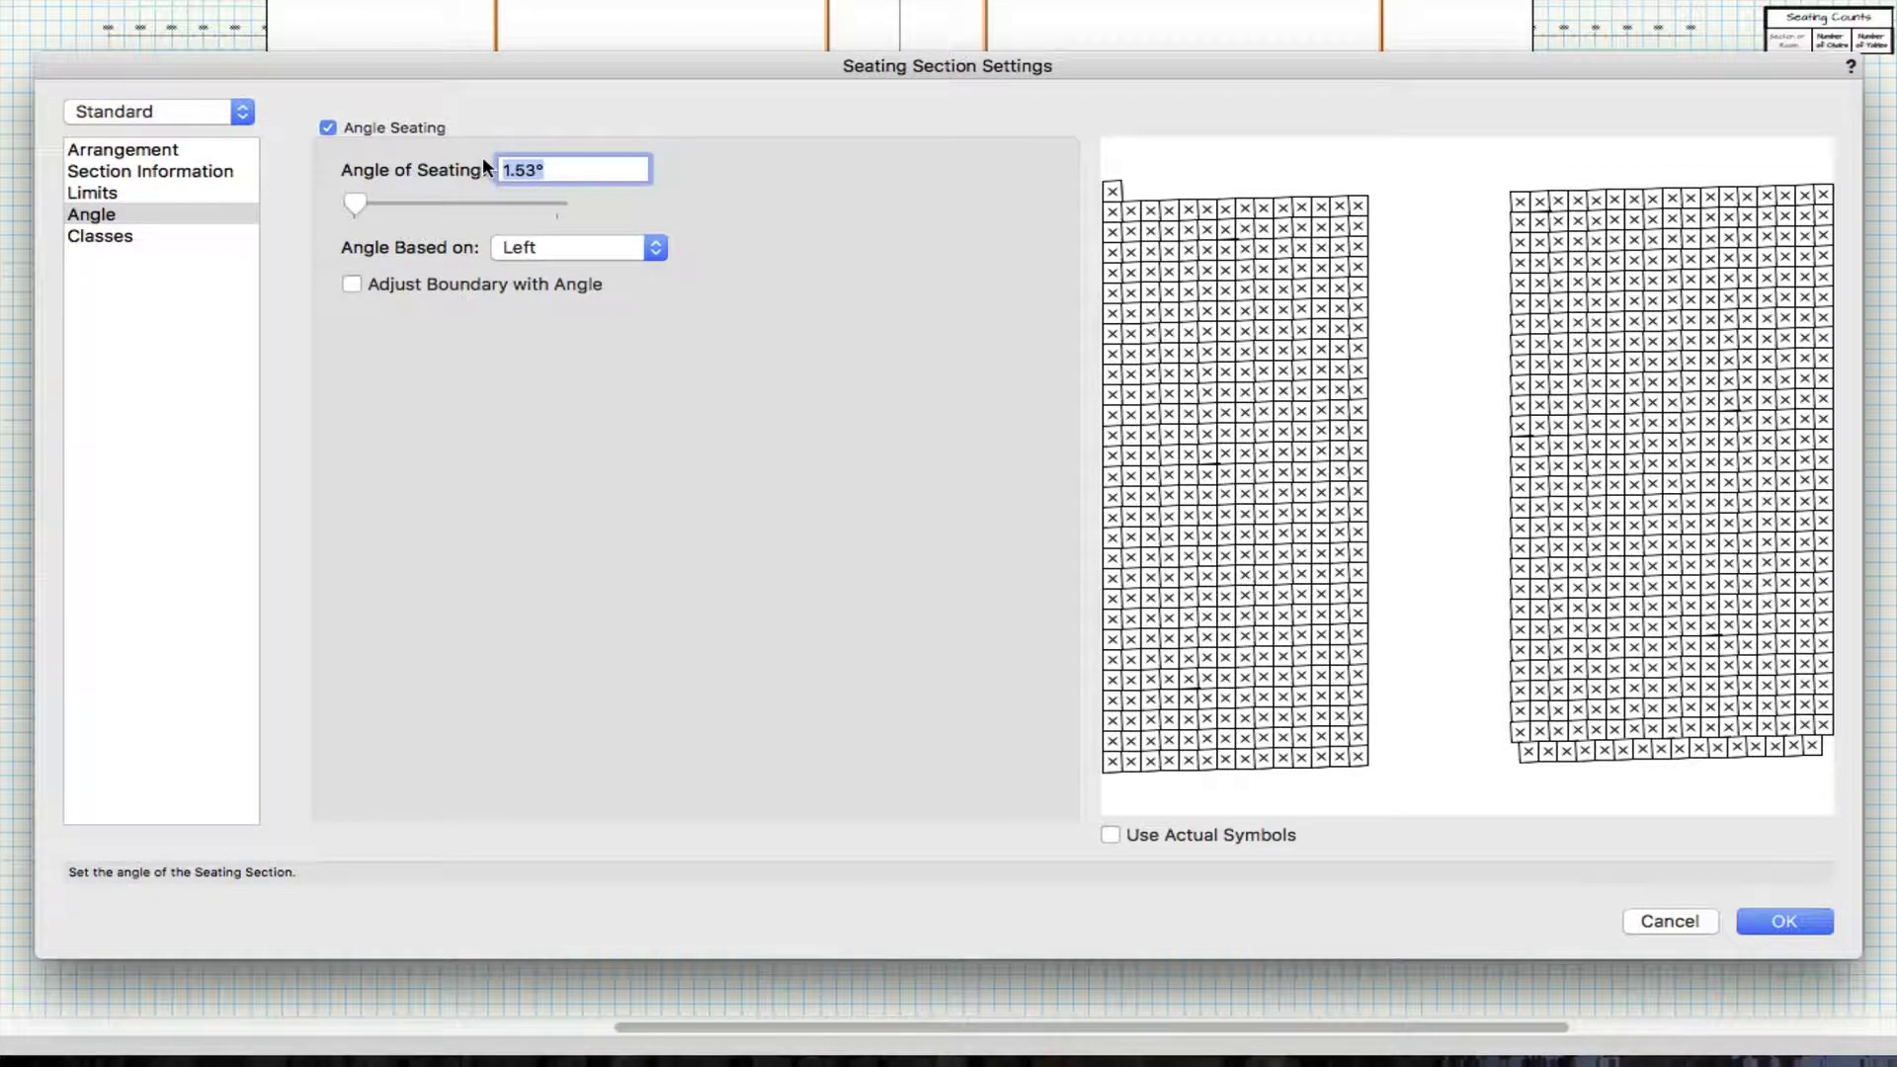
text(0)
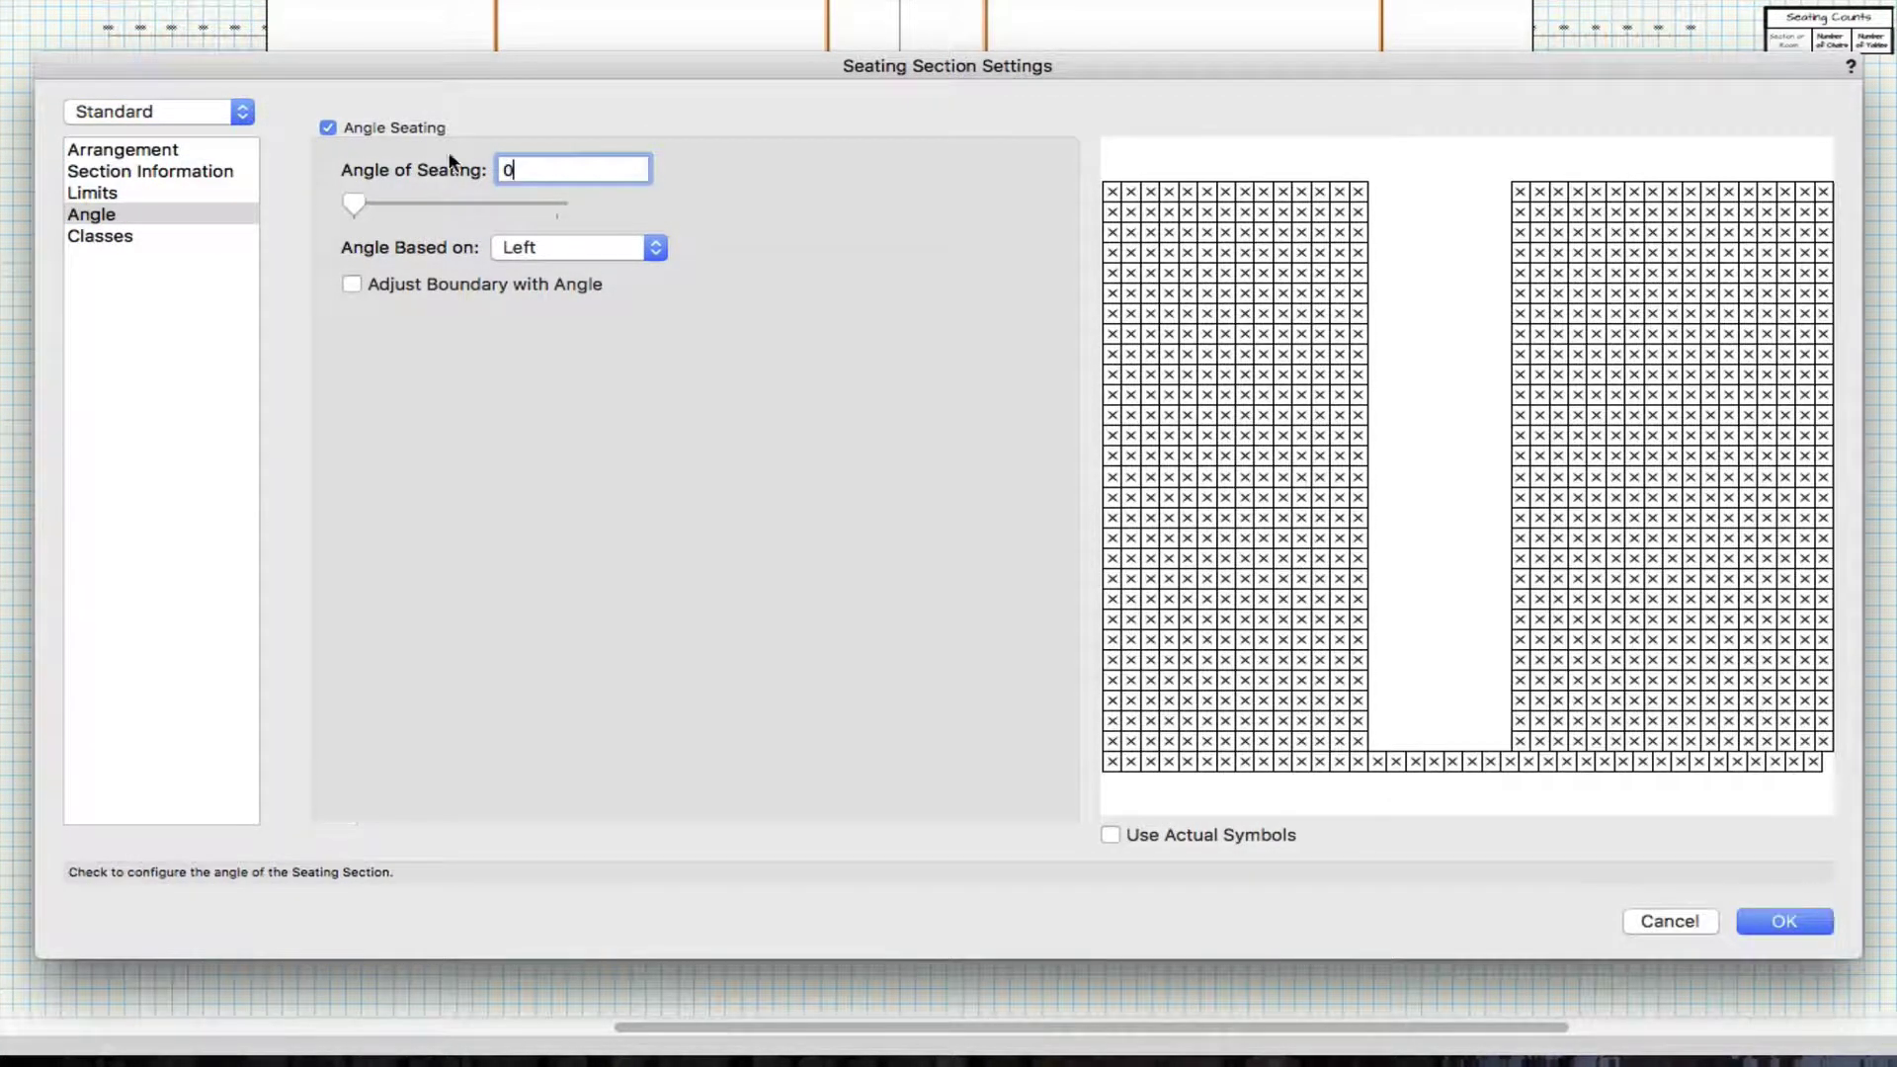
- Set the arrangement to seat spacing 2, row spacing 24 and a Center Out primary fill direction
click(153, 150)
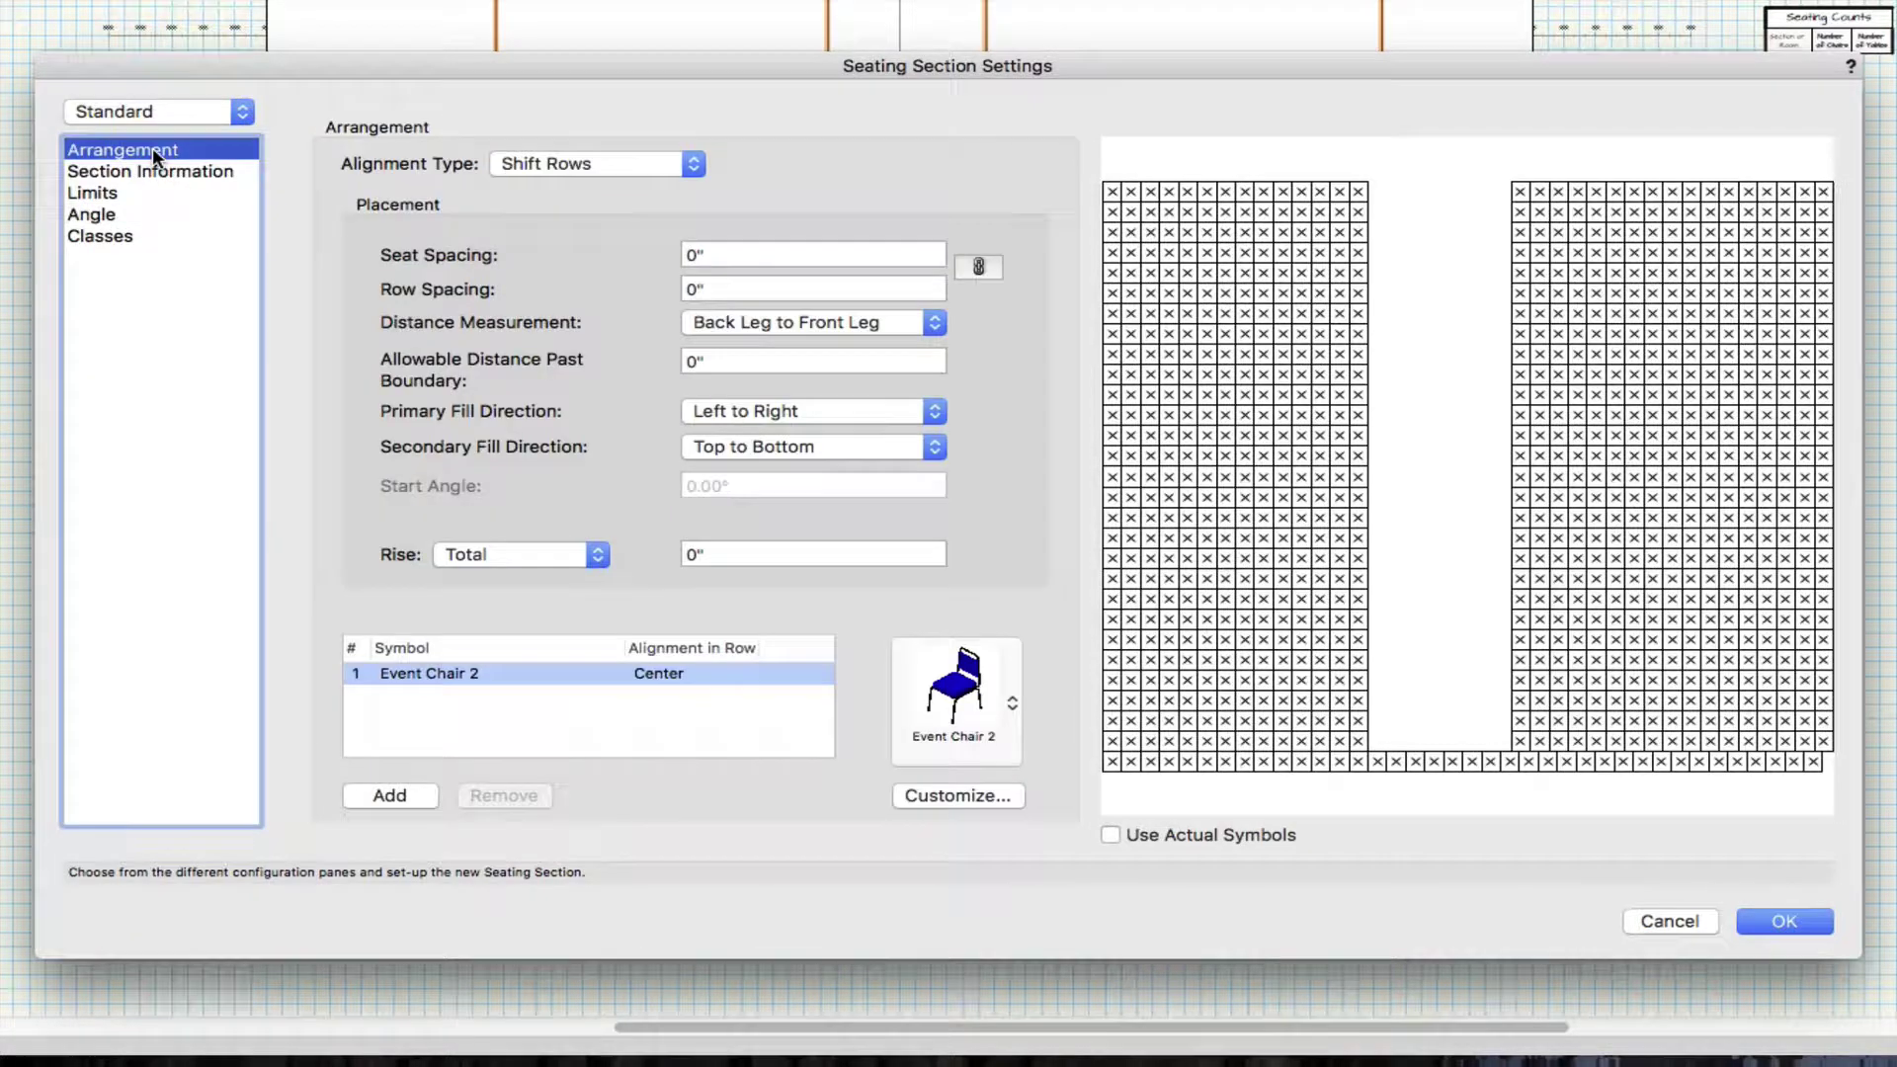
key(Tab)
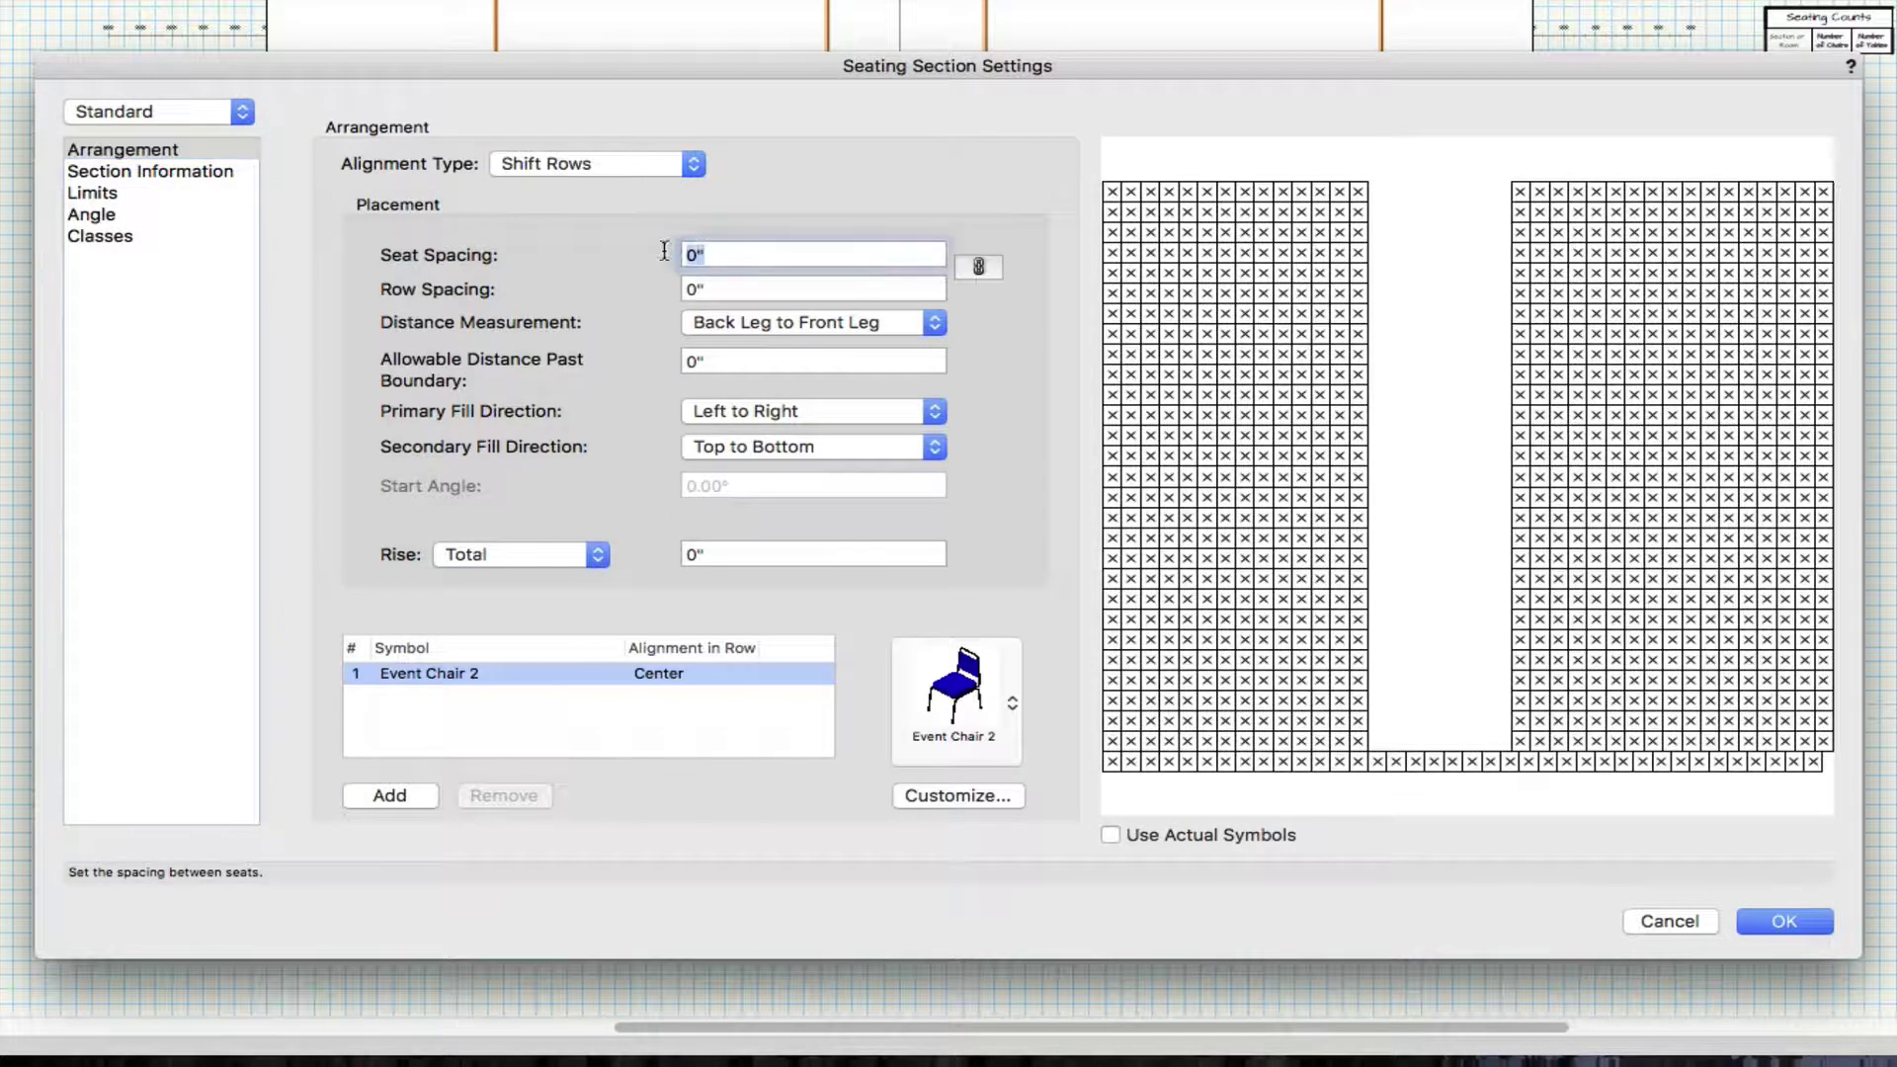
text(2)
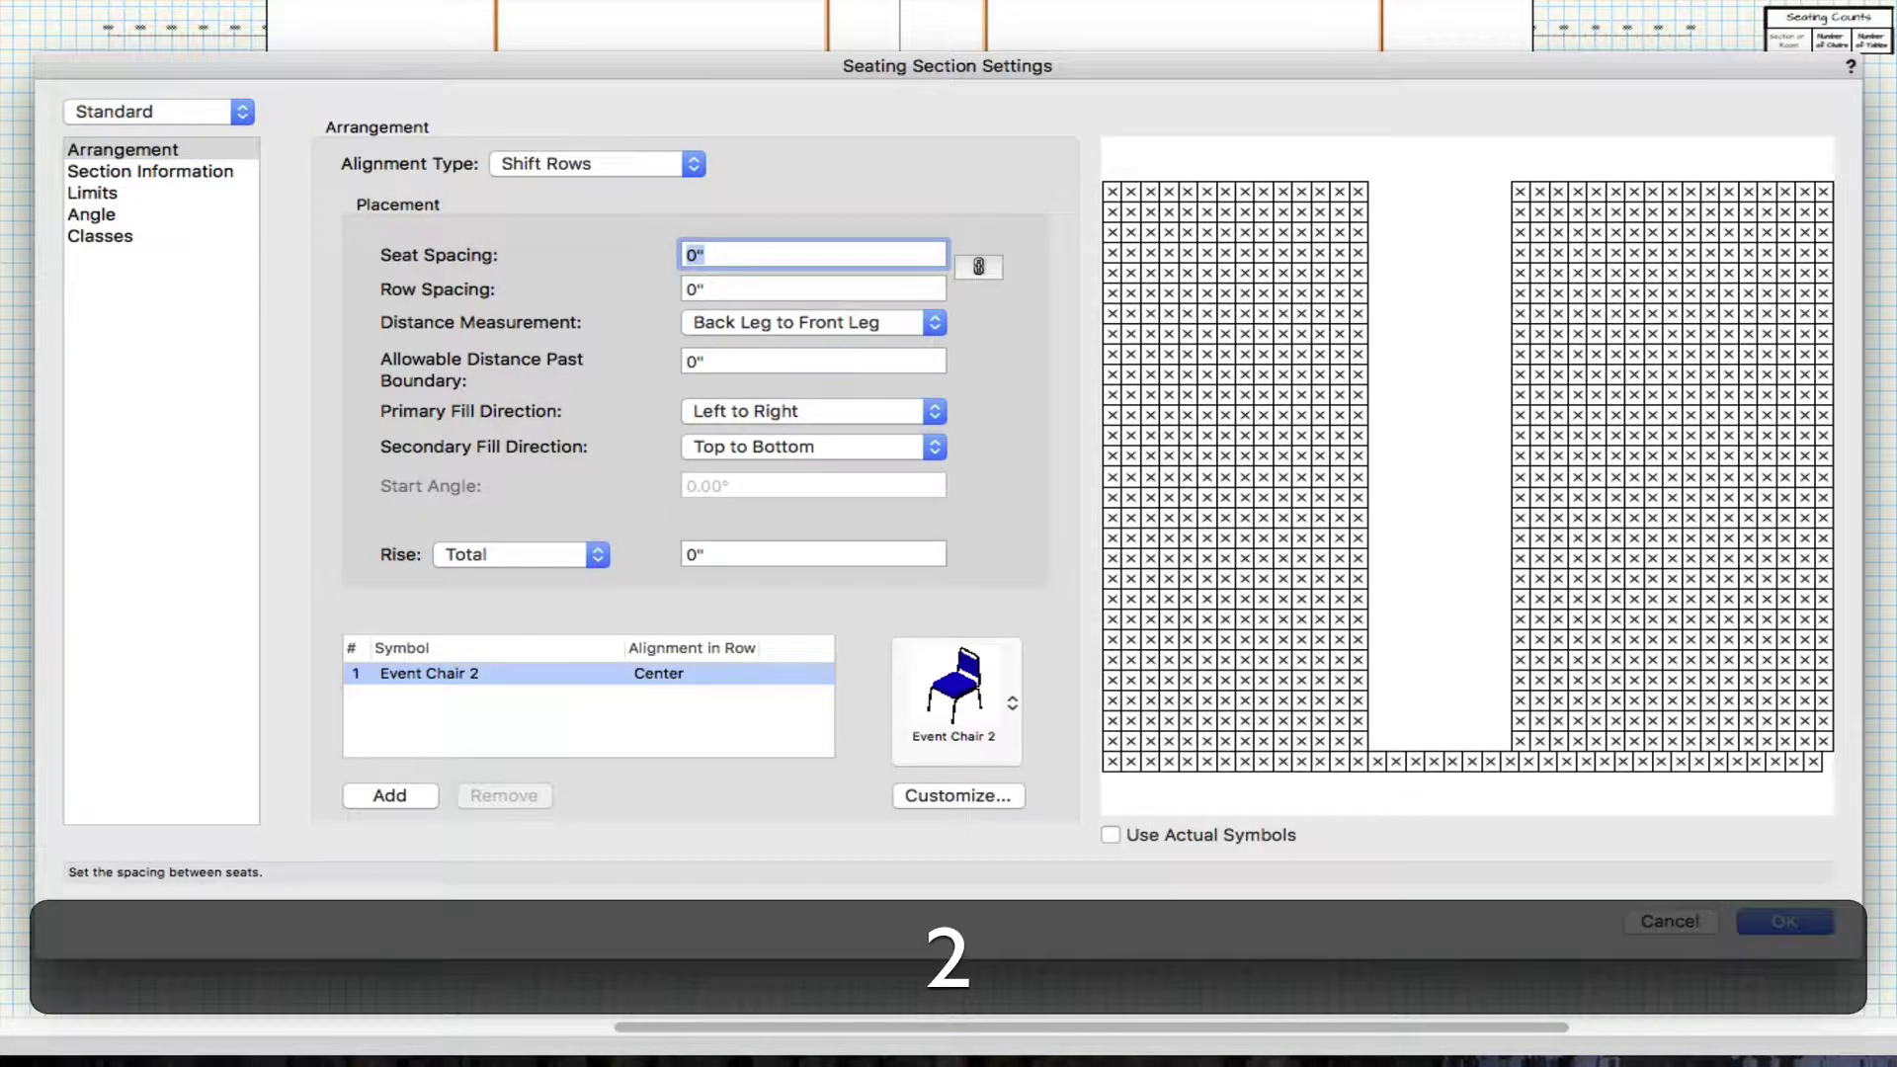
key(Tab)
text(24)
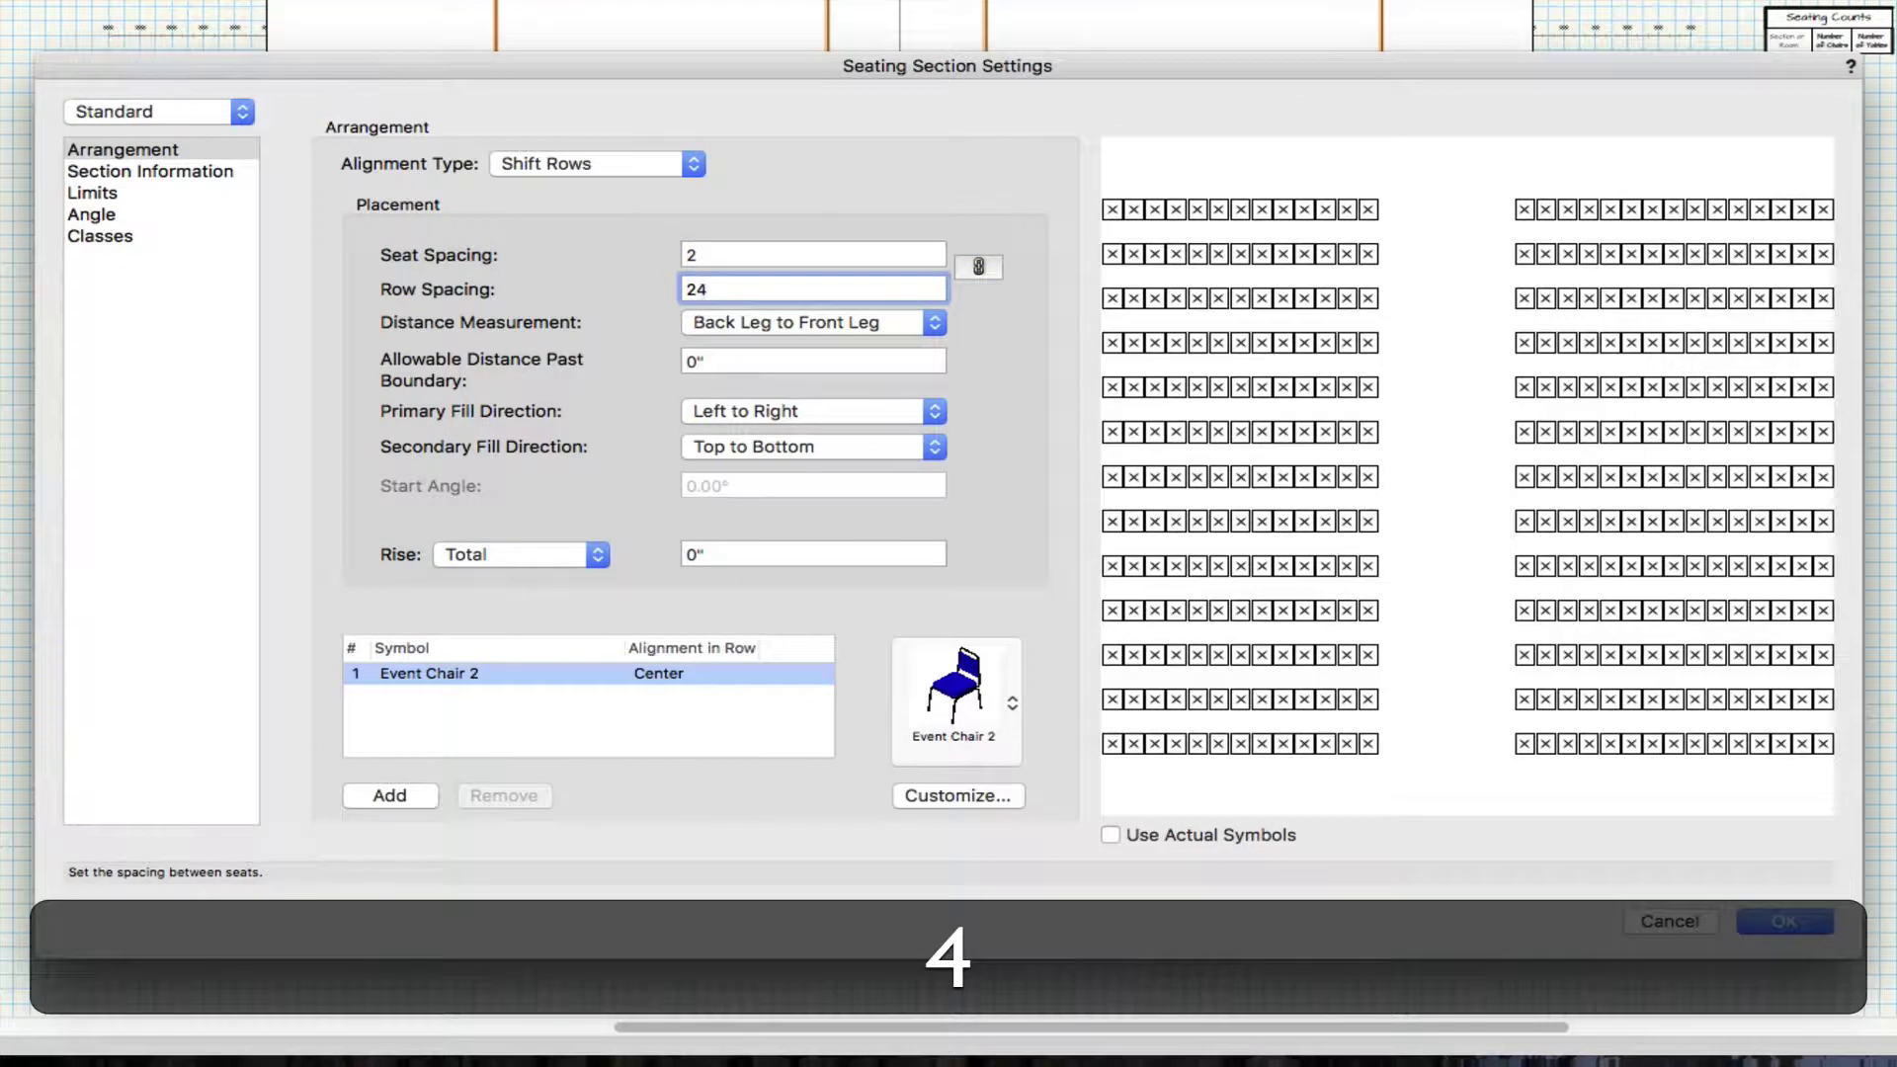
key(Tab)
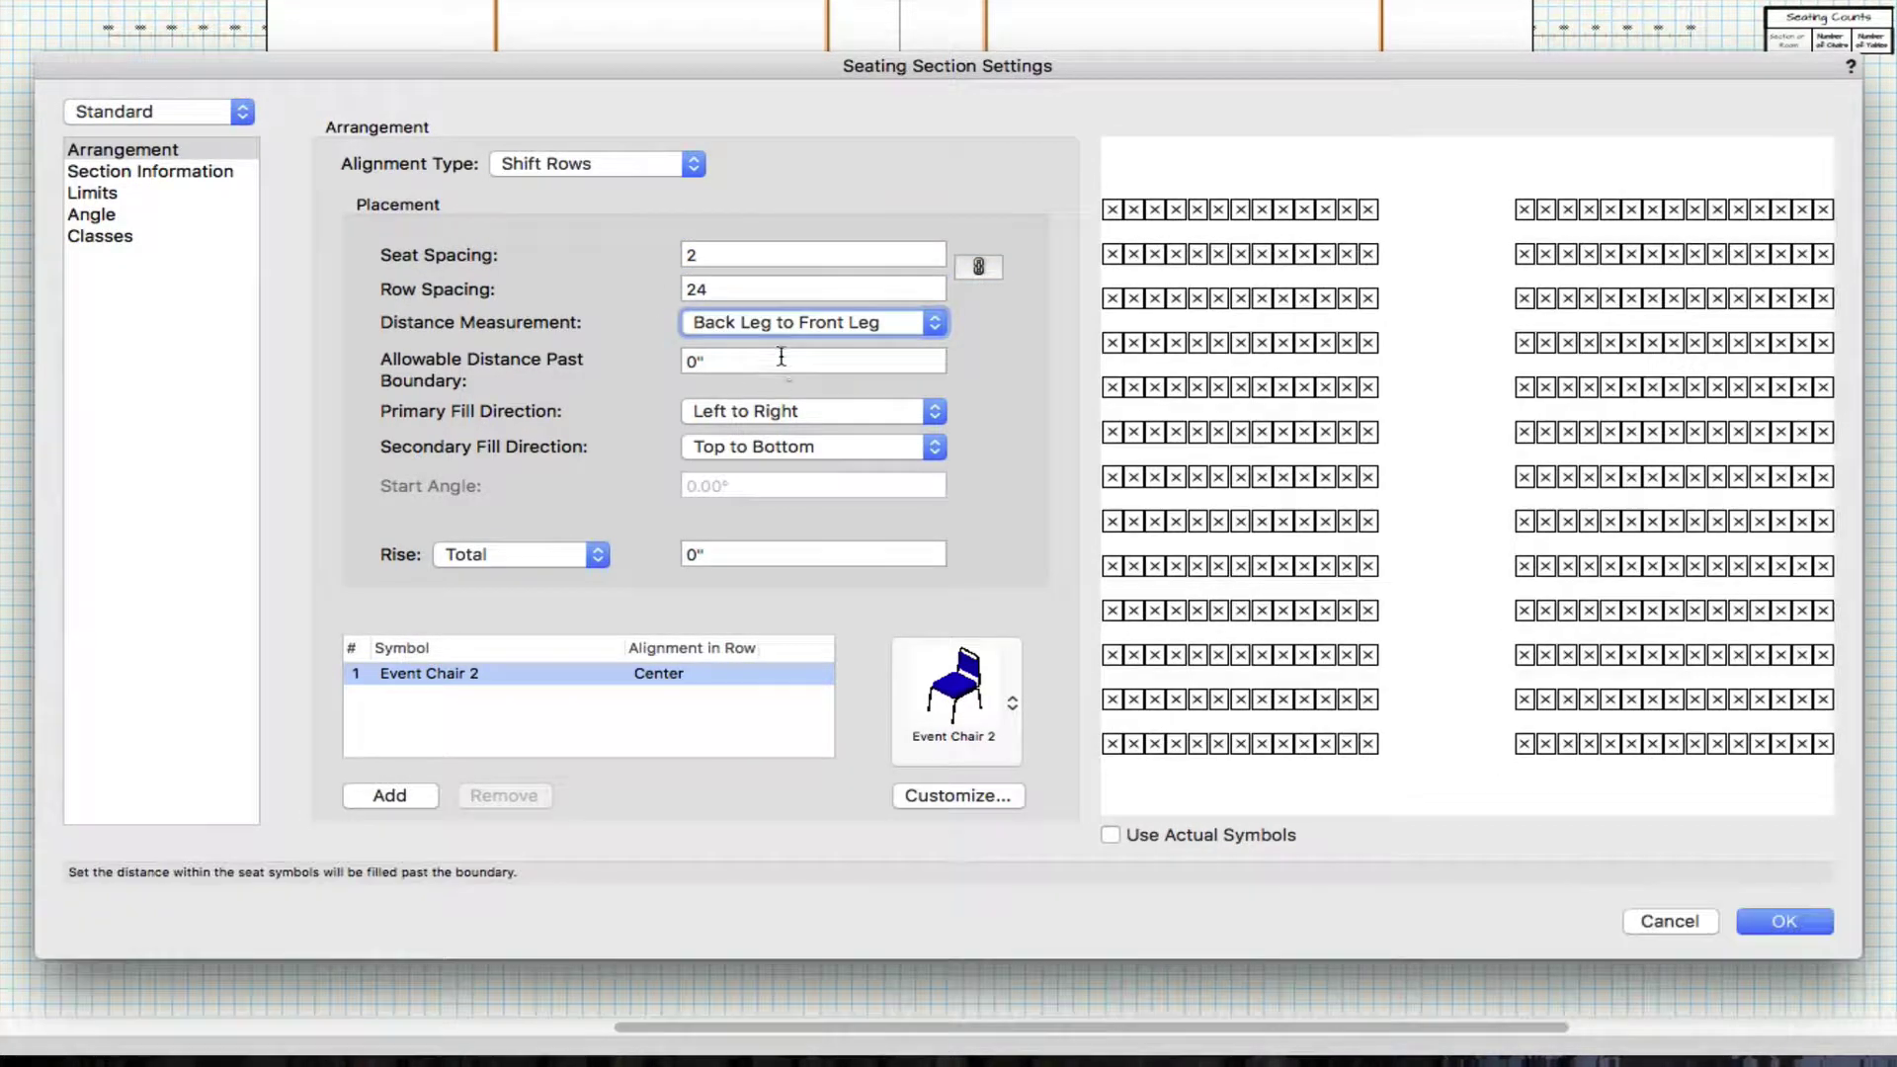
click(789, 410)
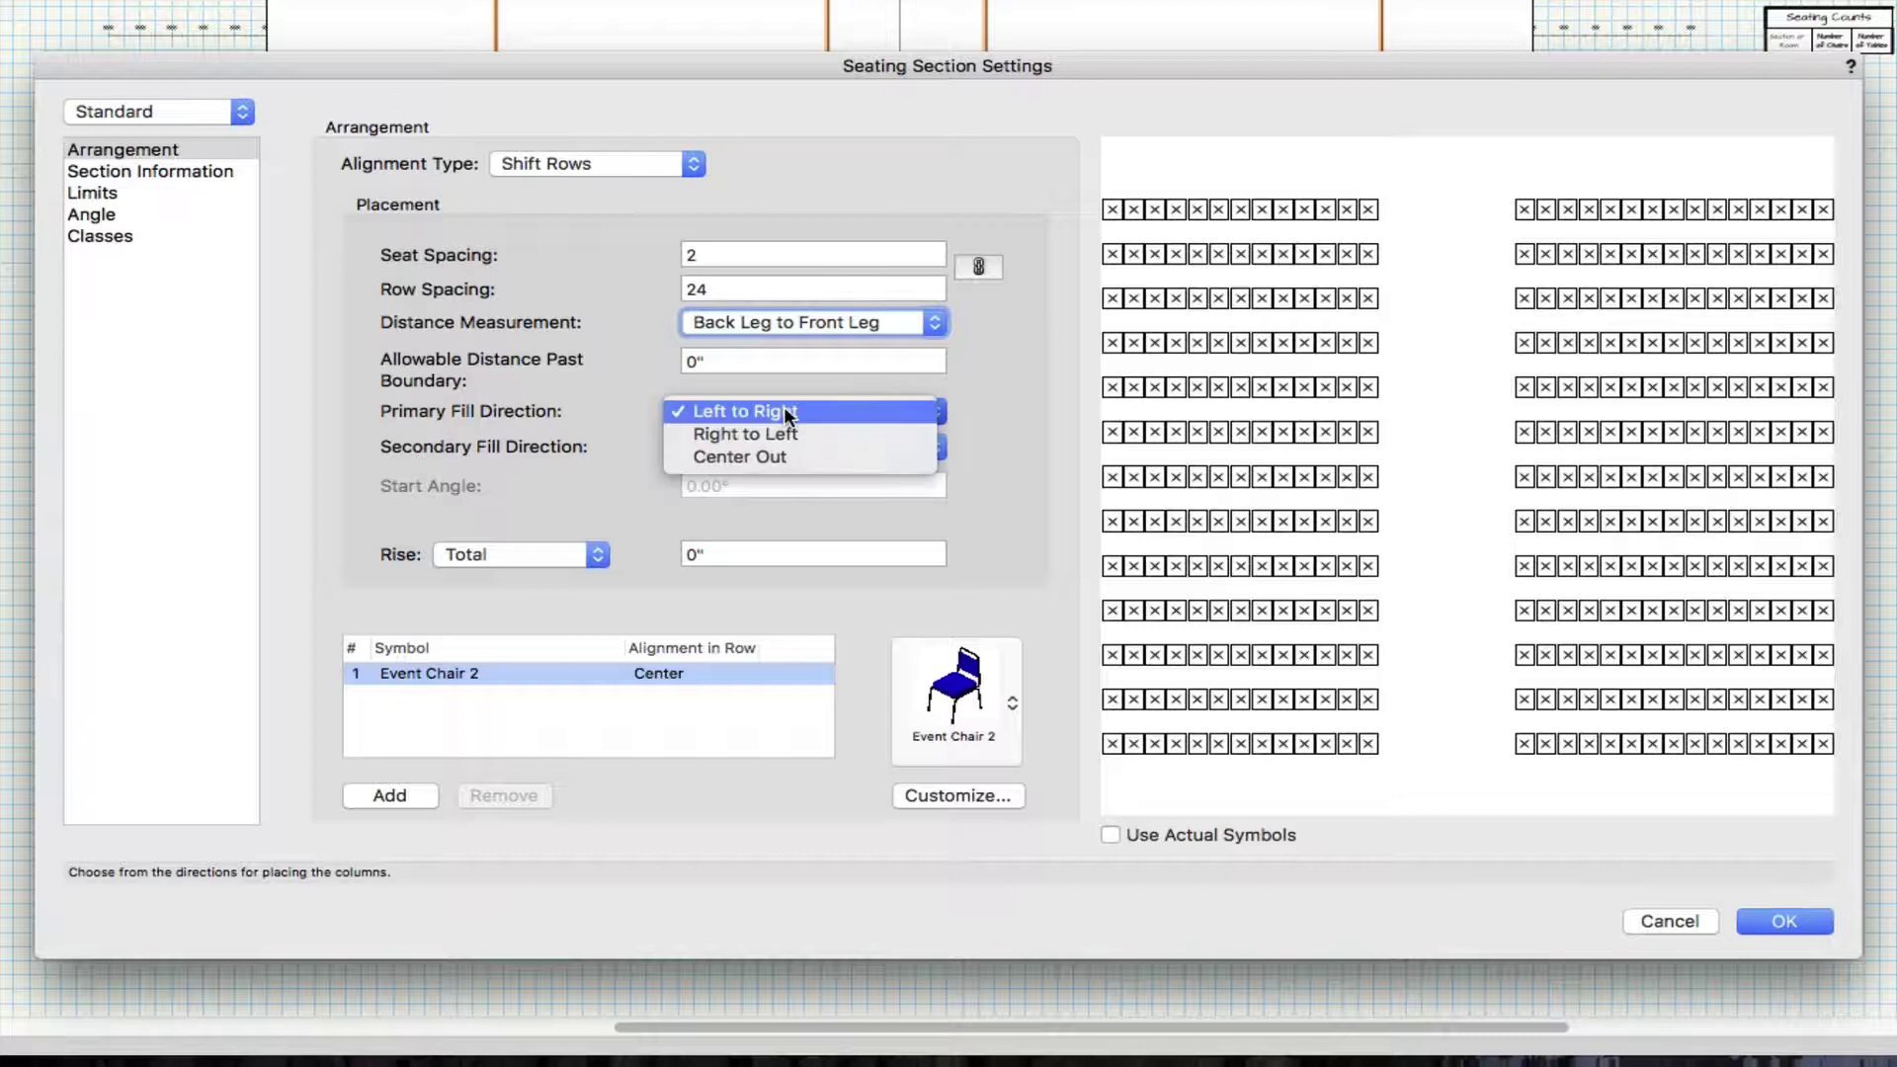
click(776, 456)
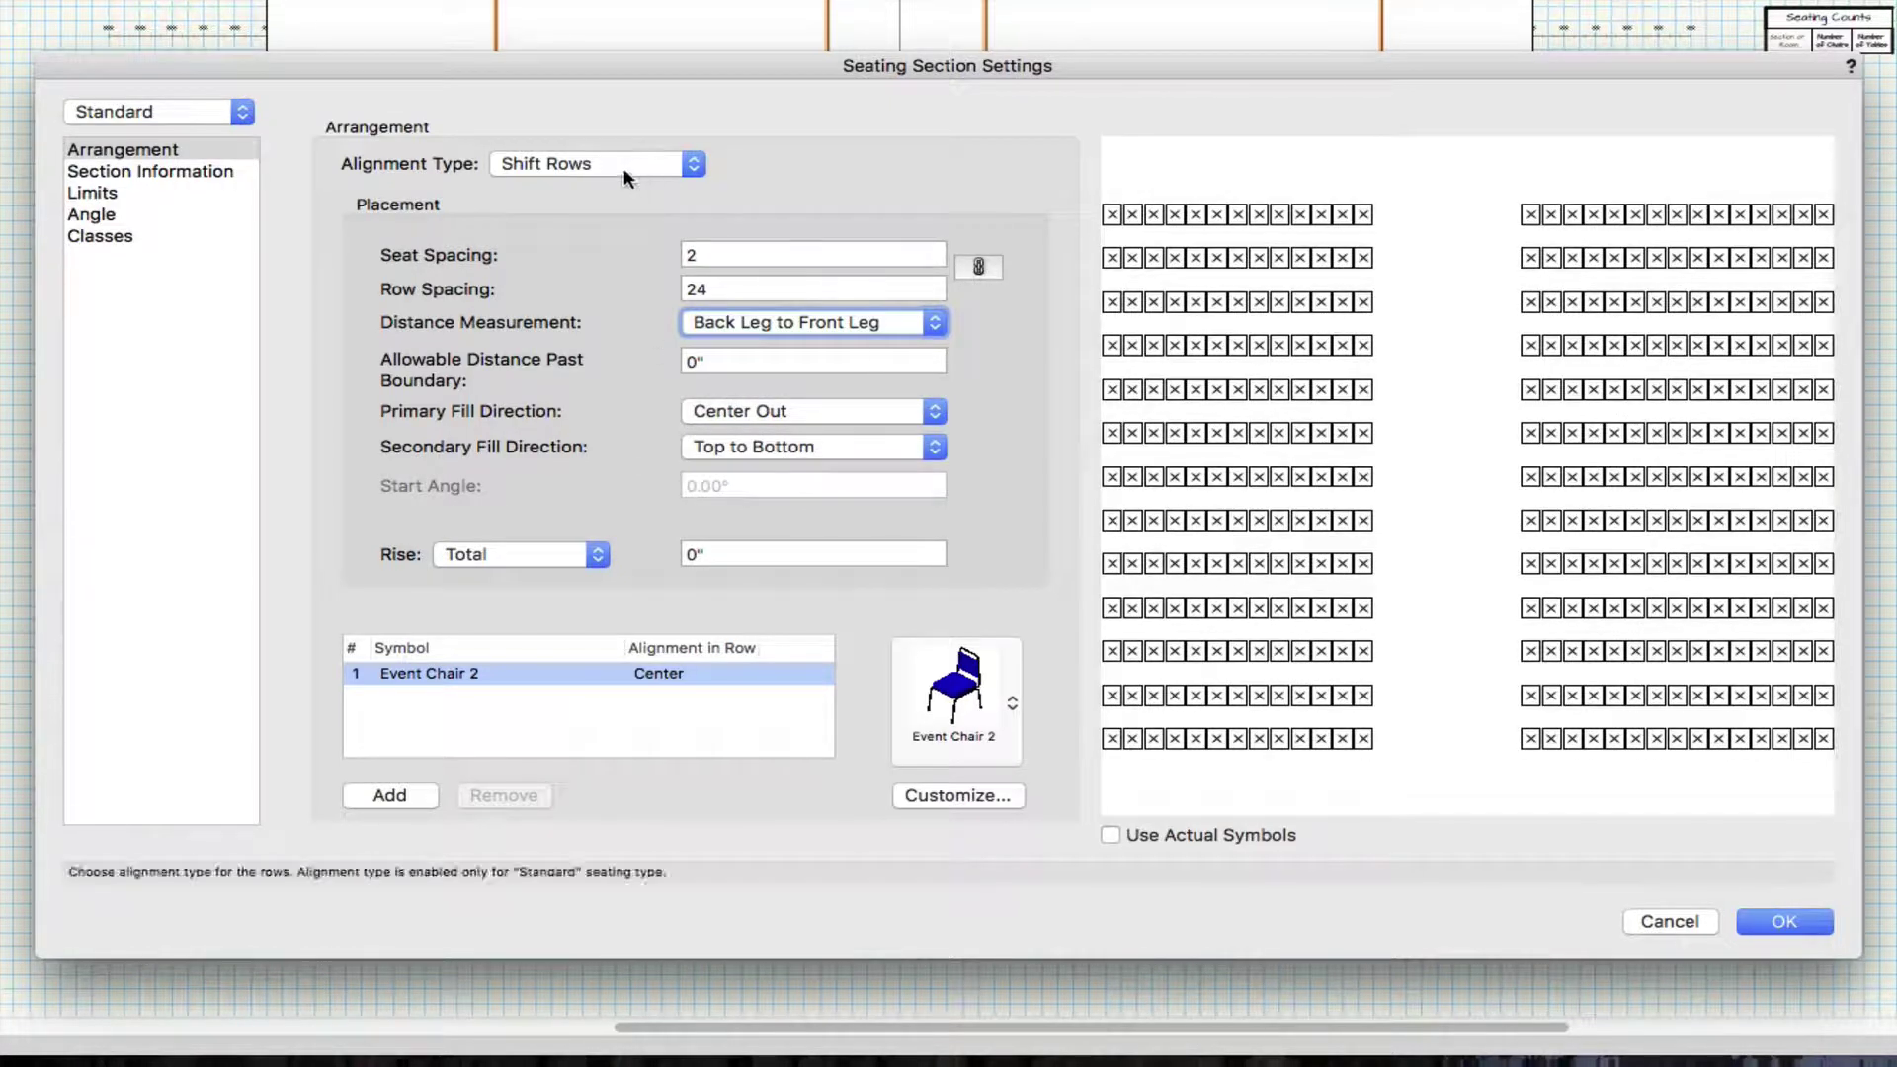
- Name the section Main Seating and number its seats left to right, restarting on each row
click(166, 171)
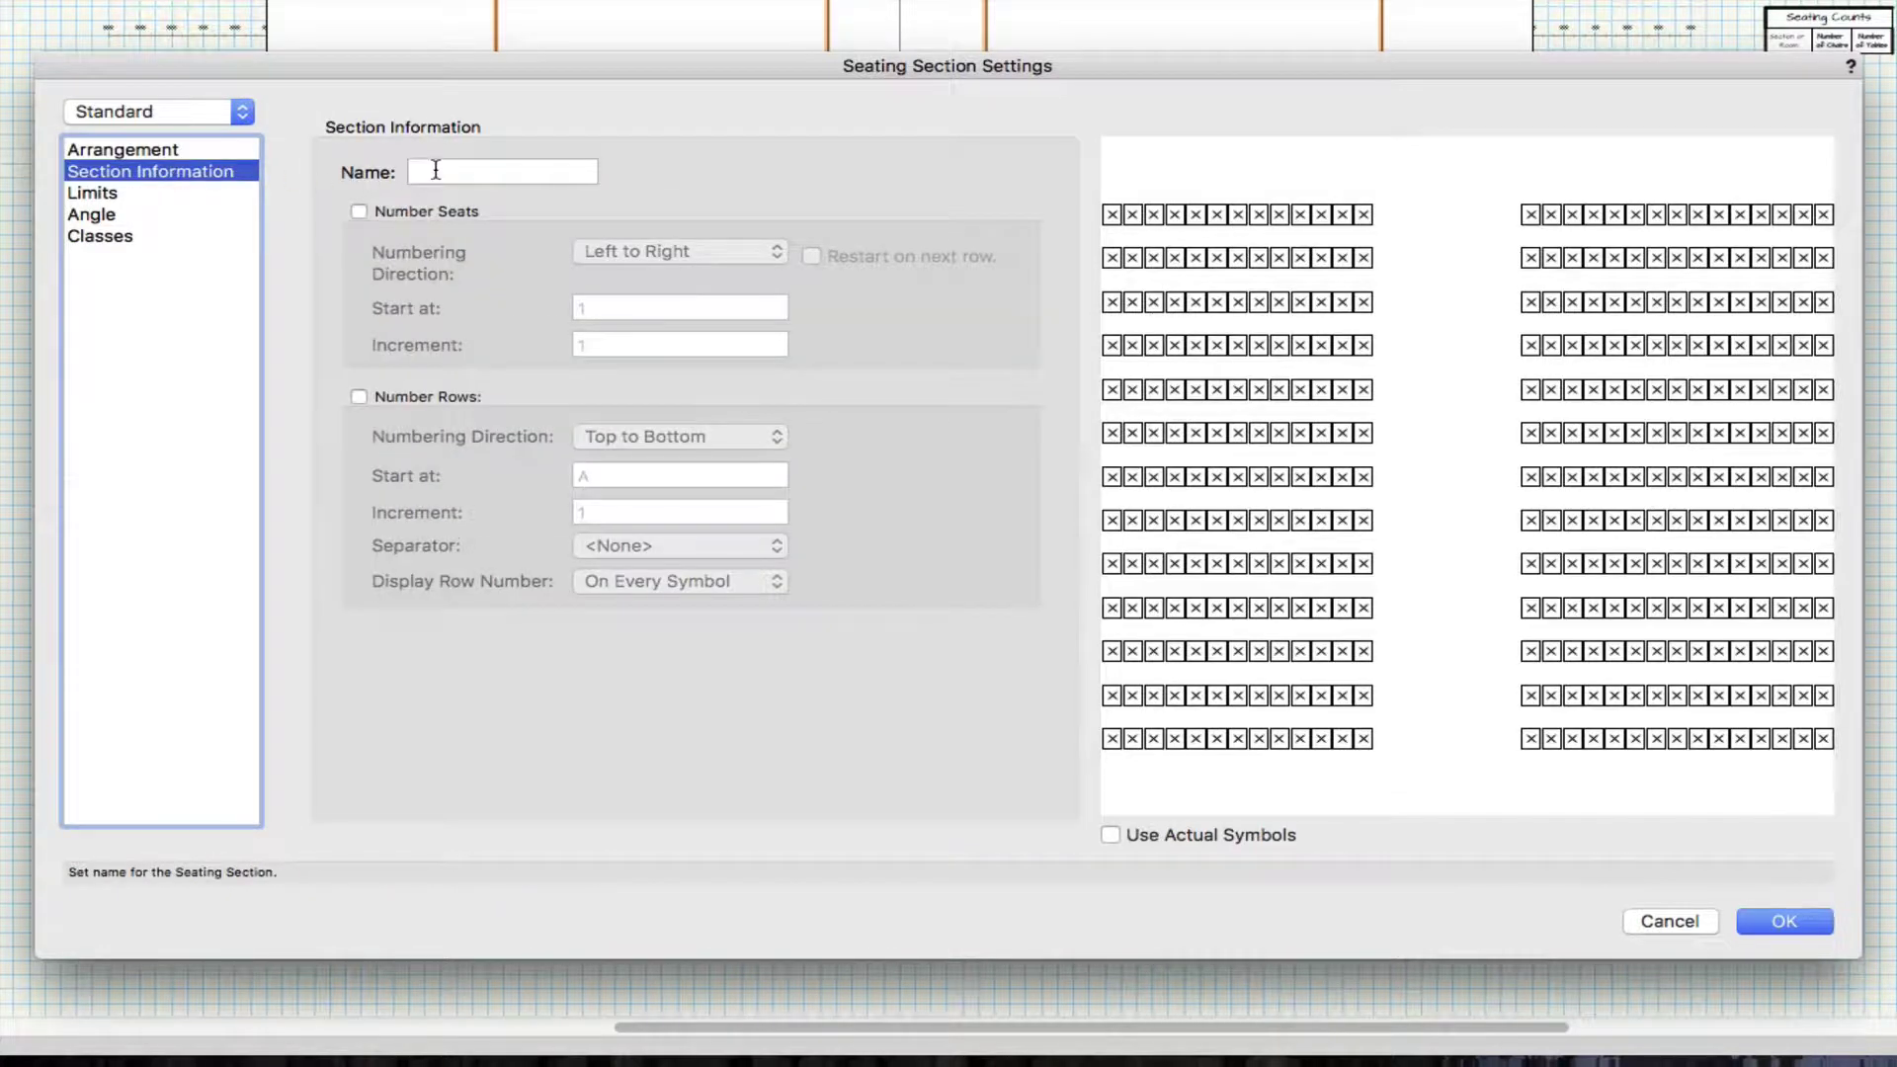
click(437, 170)
text(Main S)
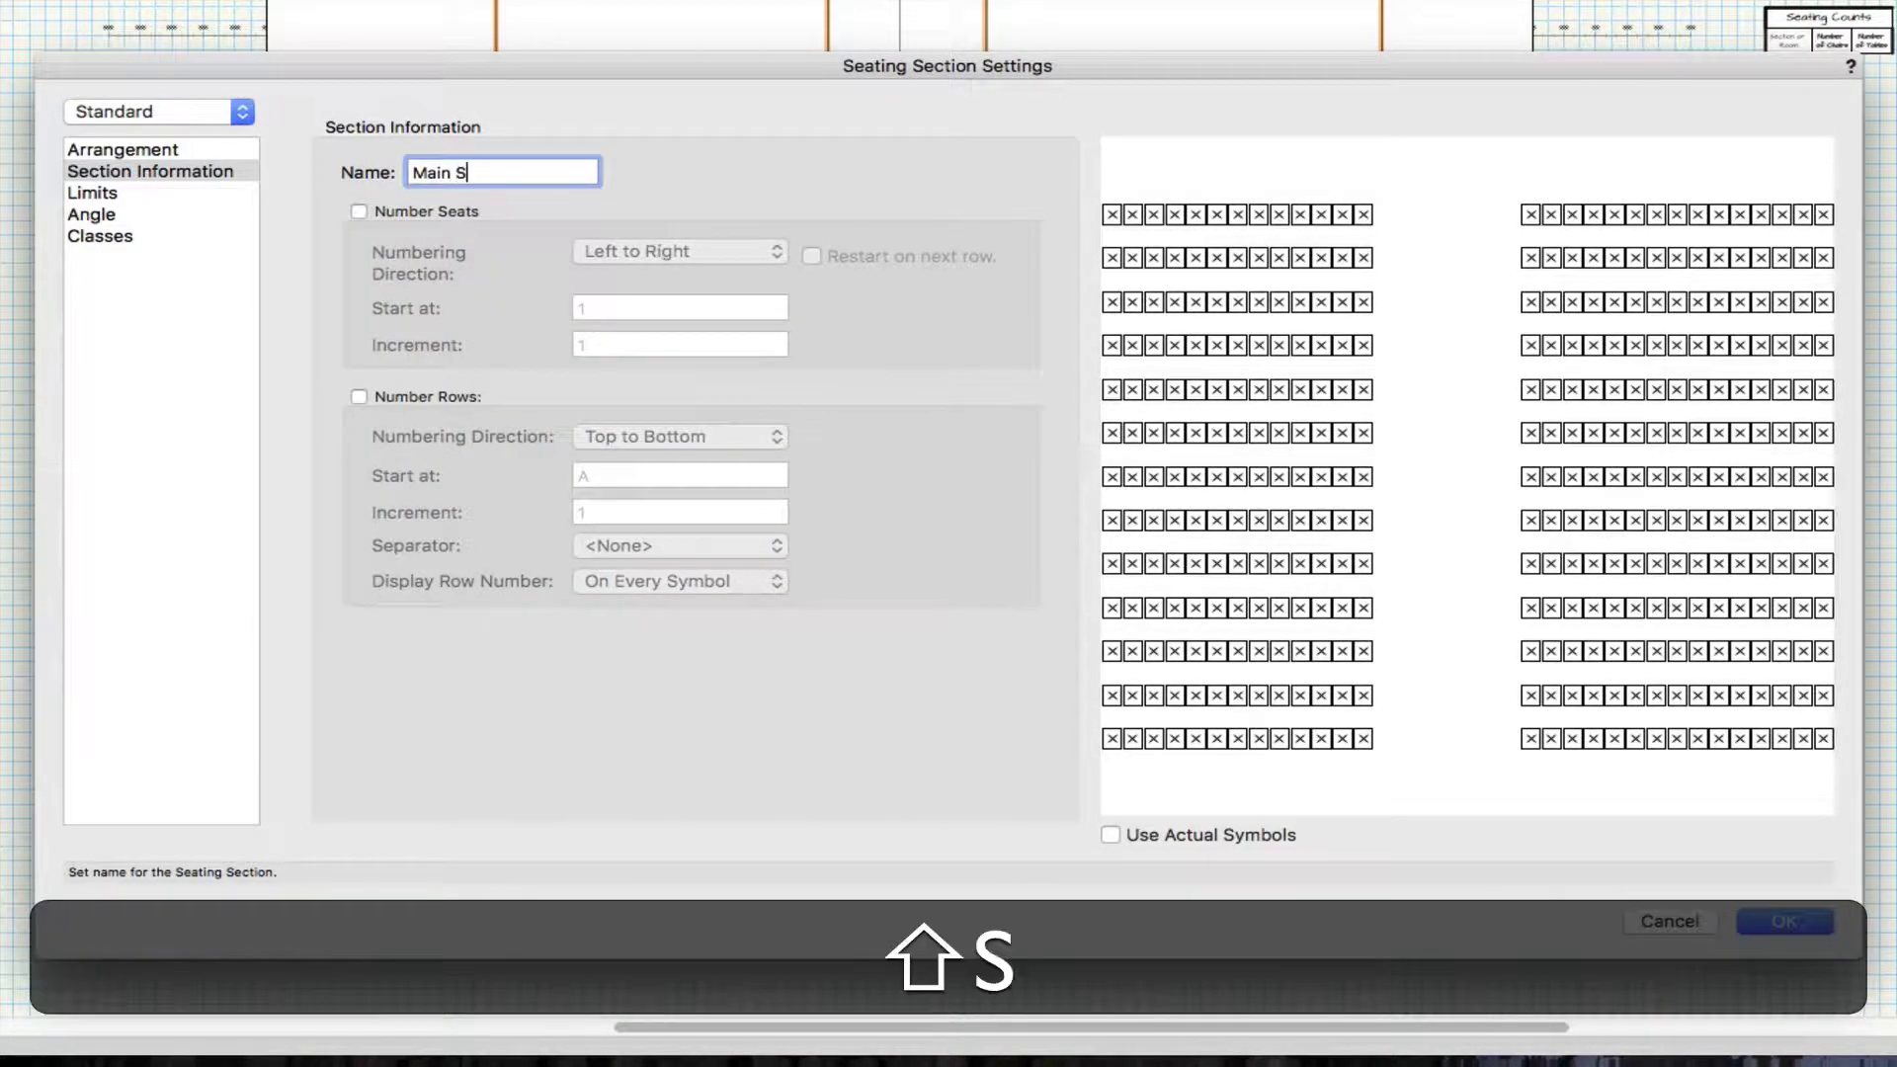
text(eating)
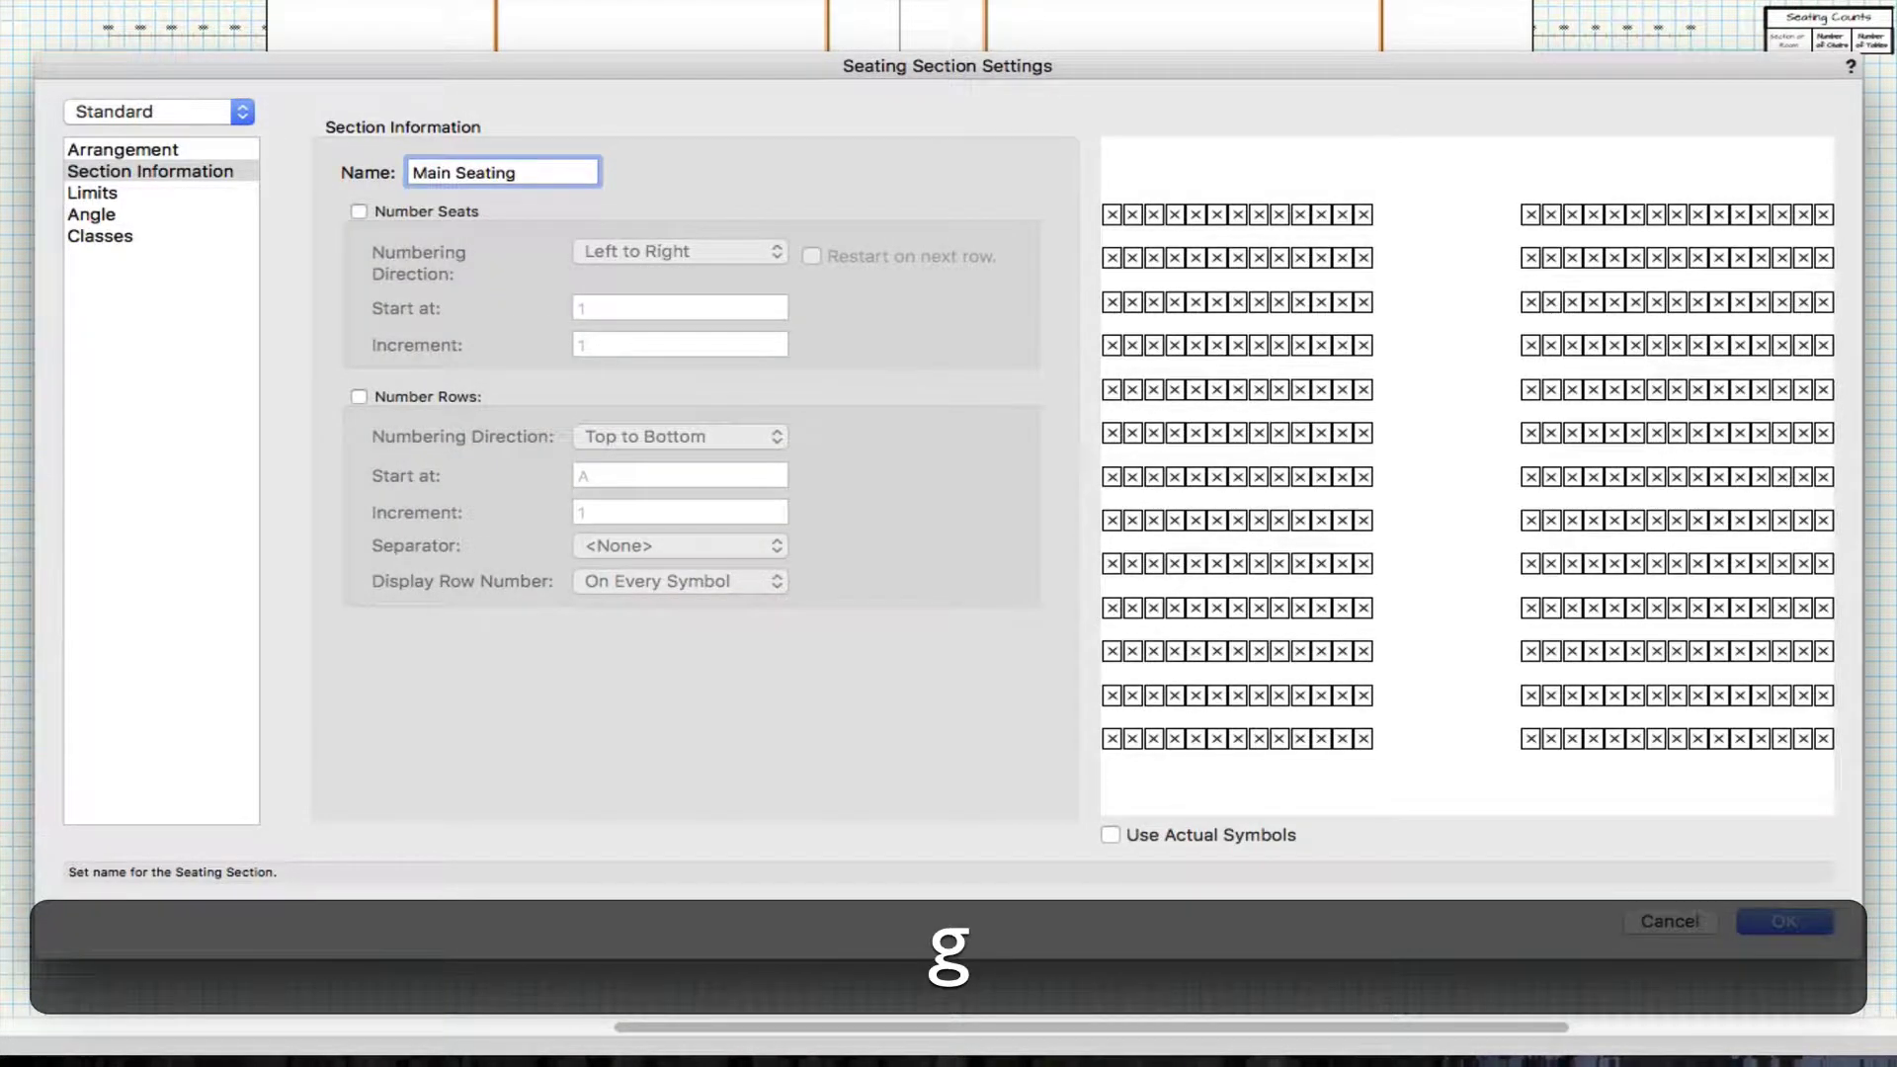
click(359, 211)
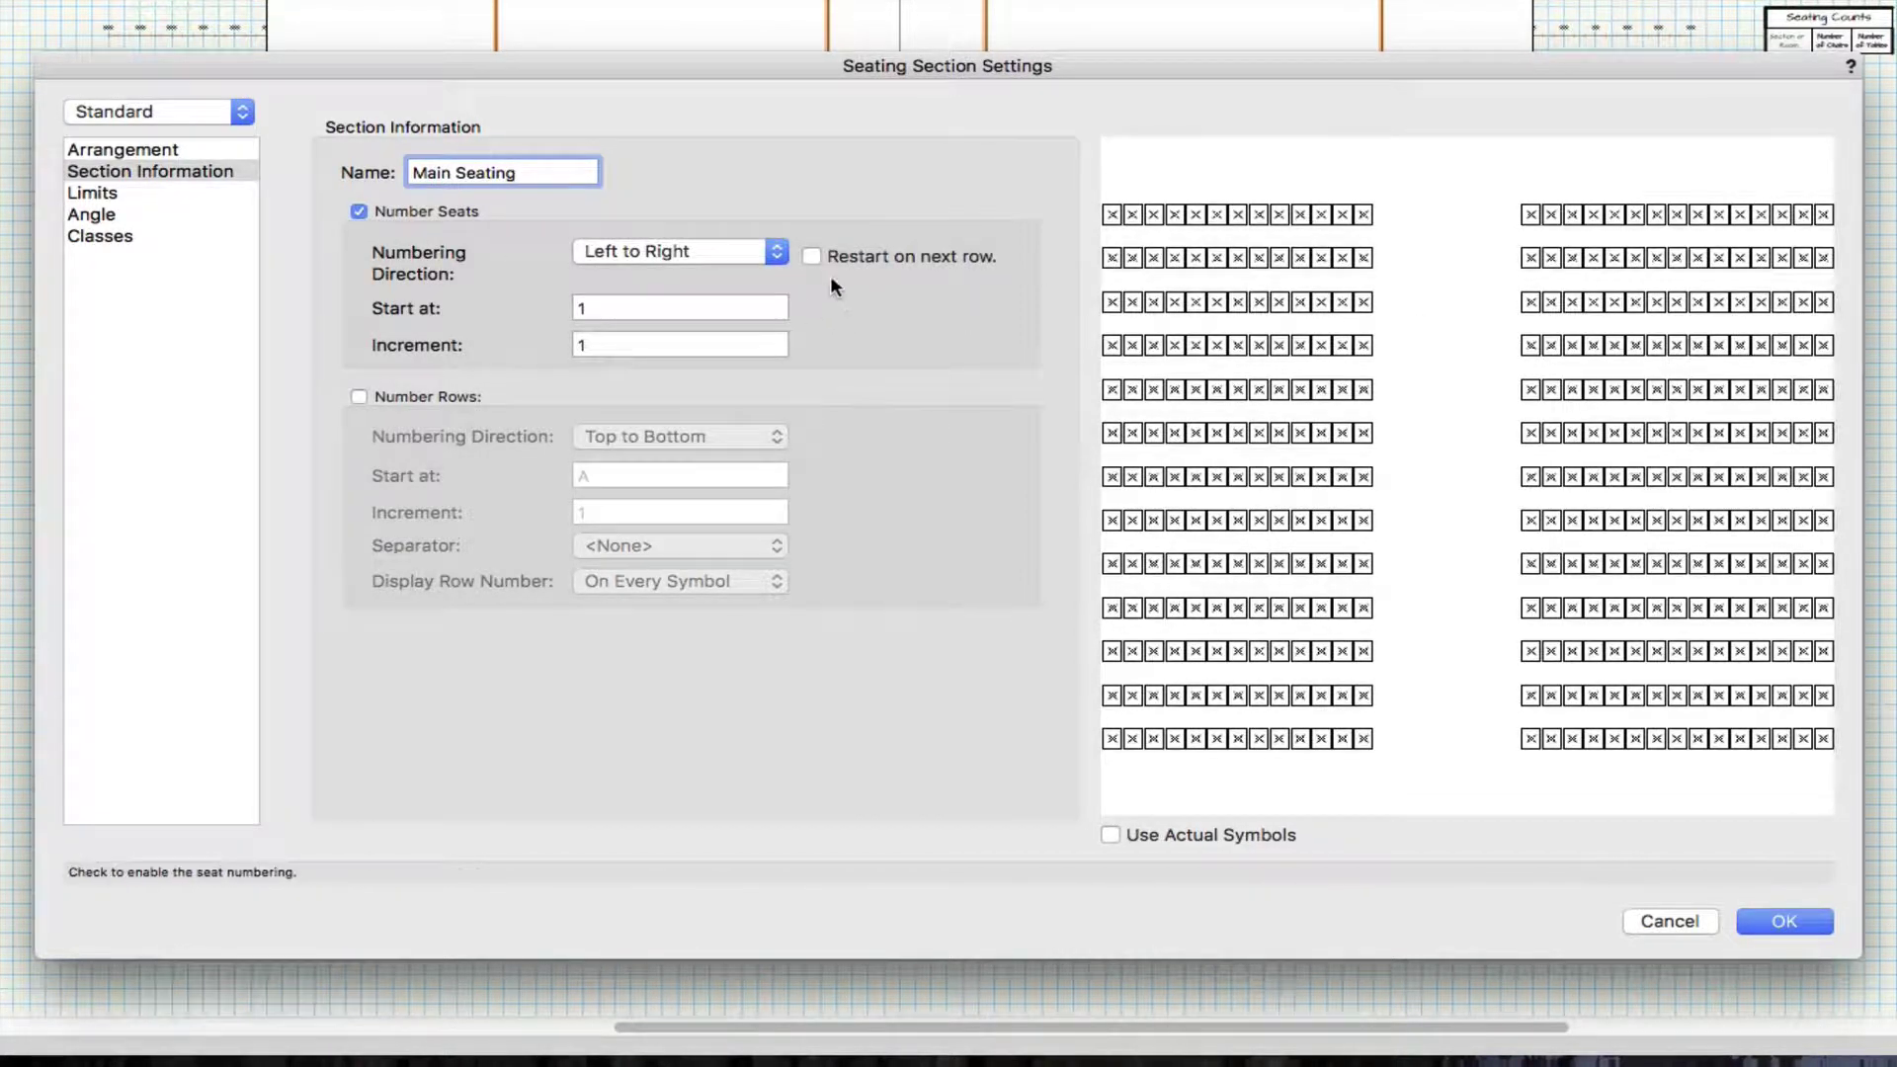
click(808, 257)
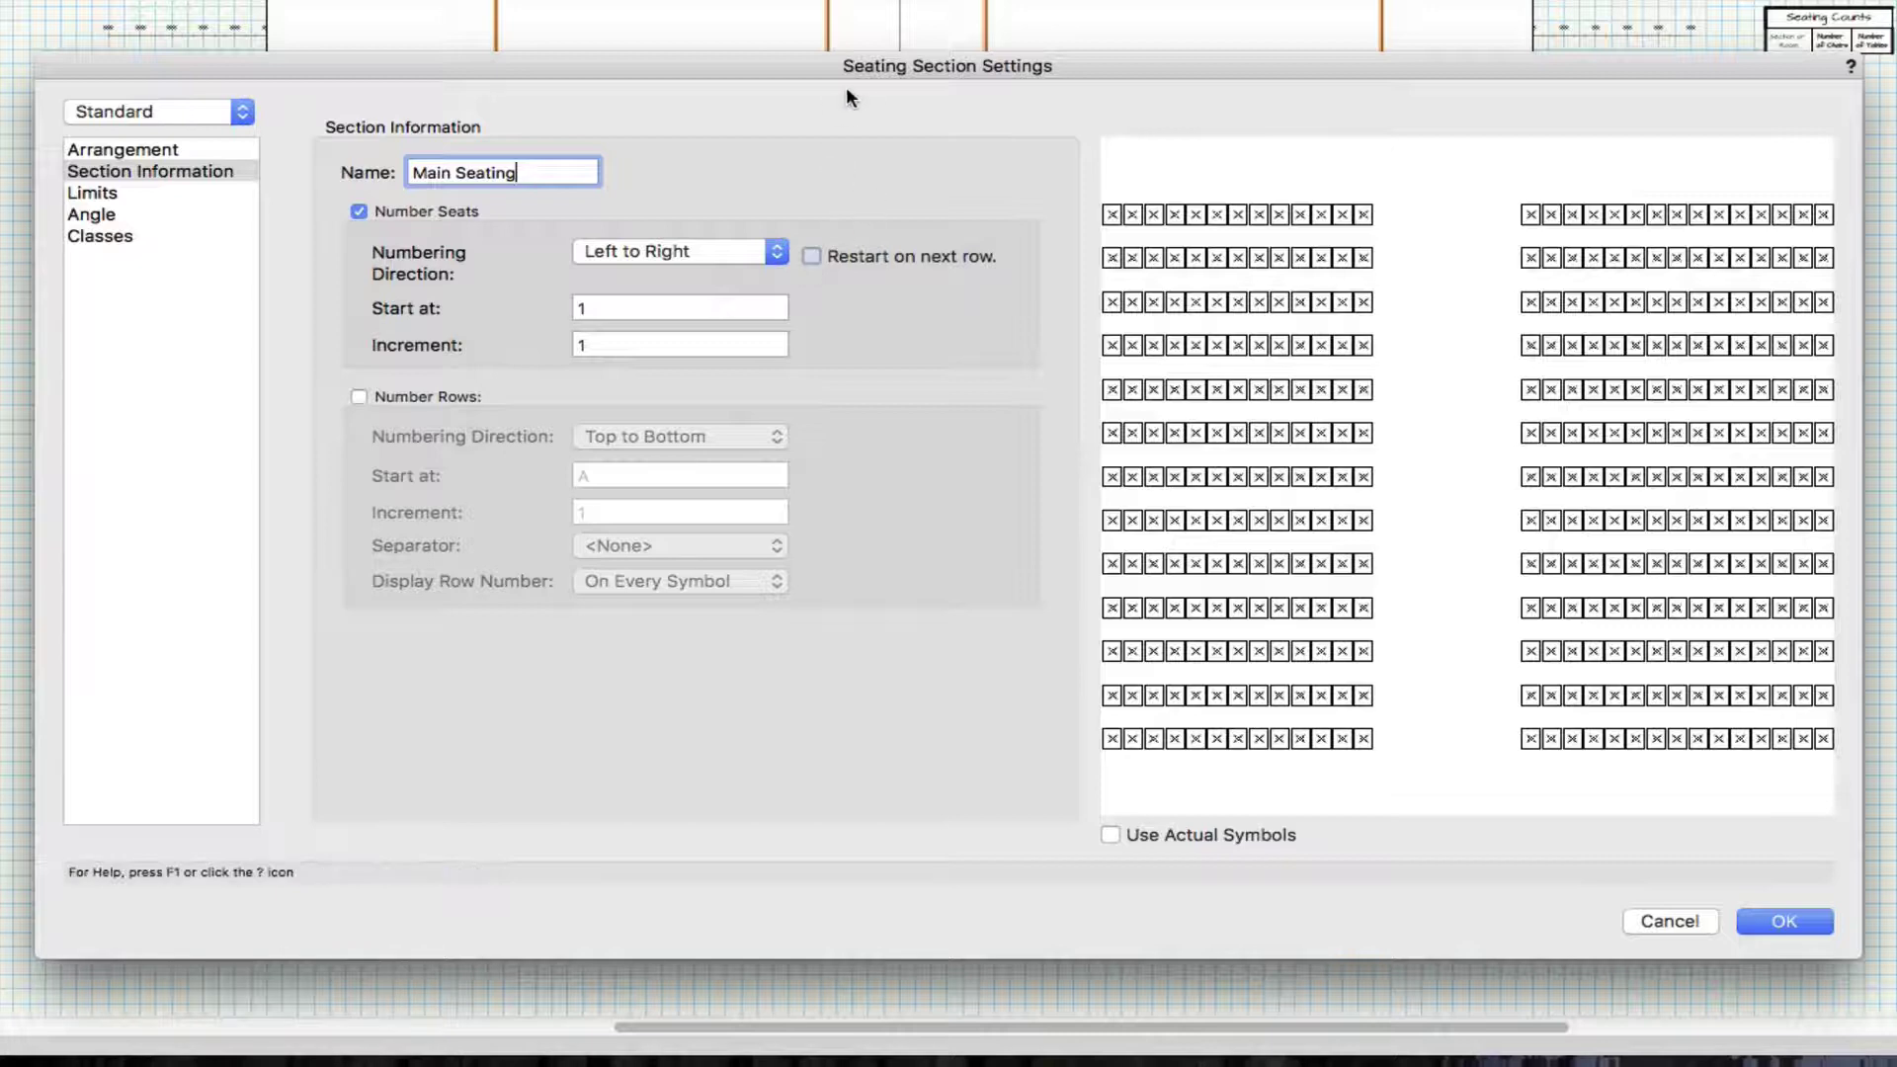
click(111, 194)
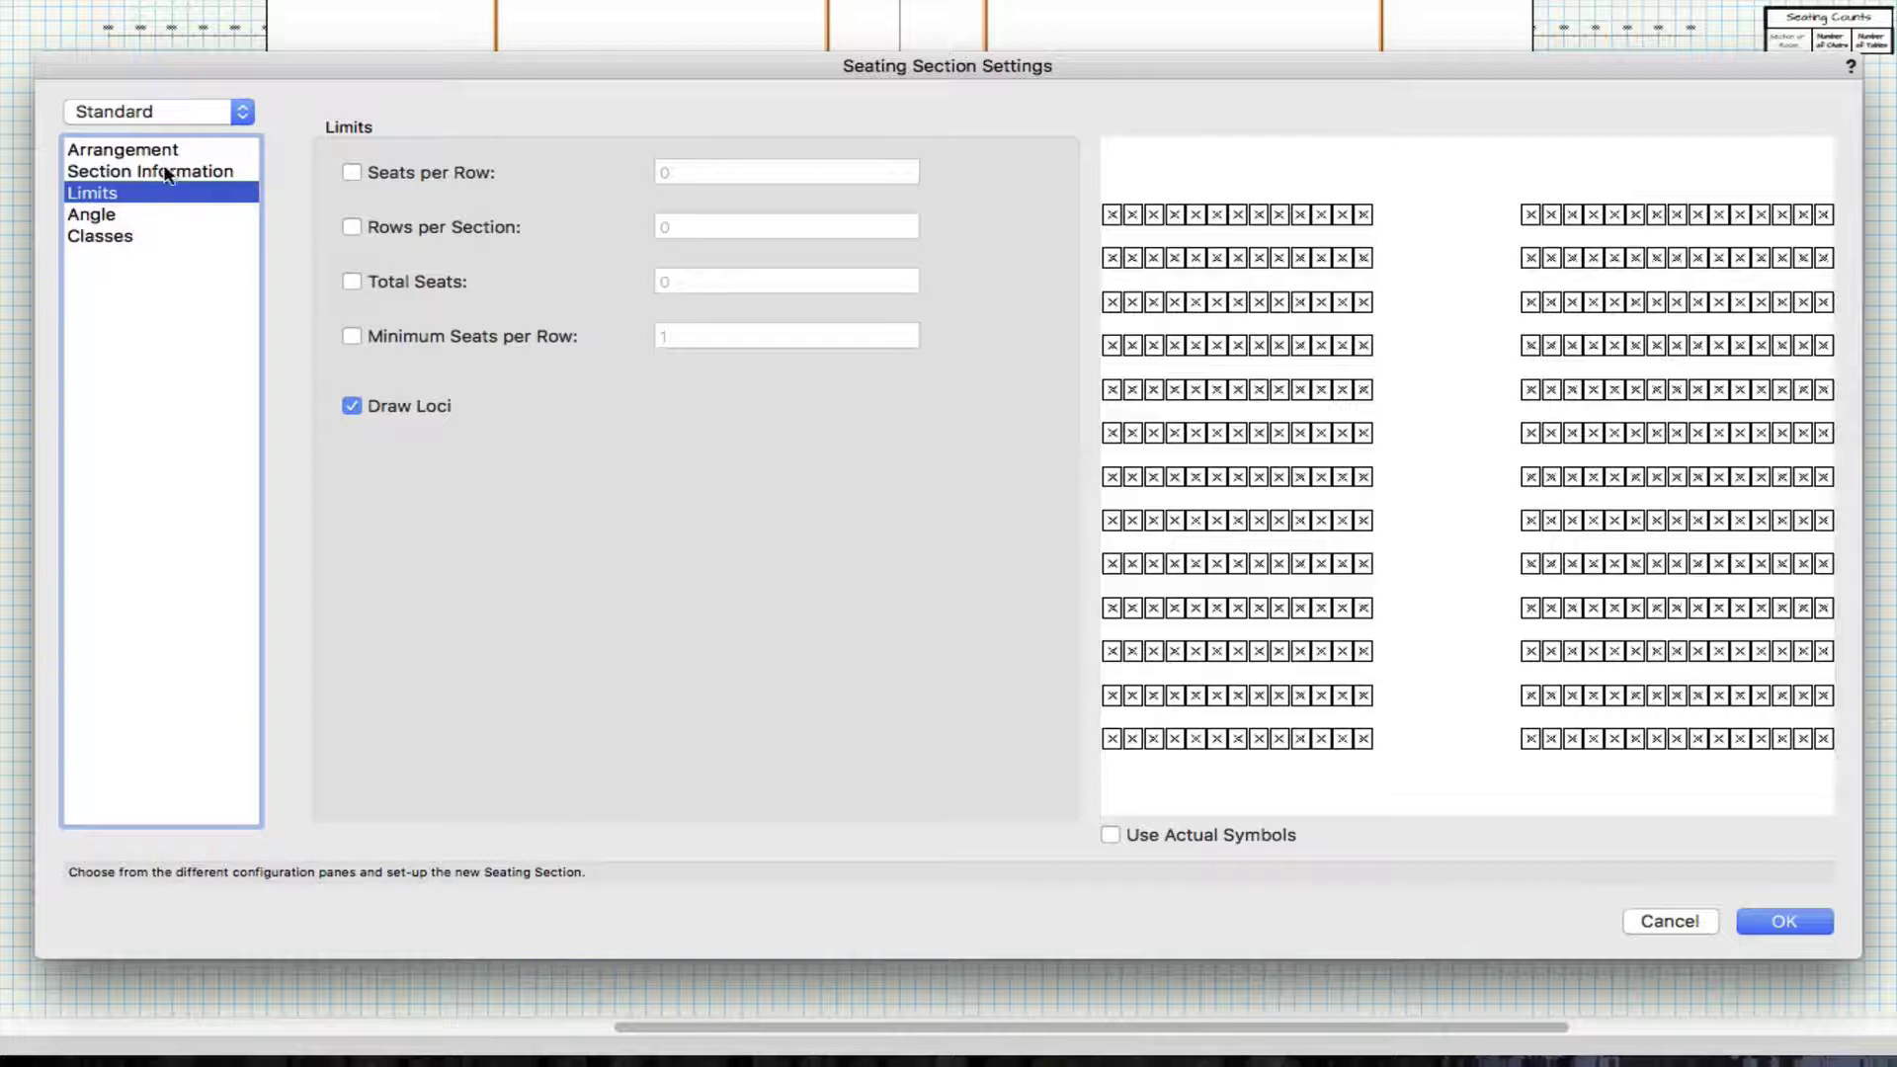
click(1783, 921)
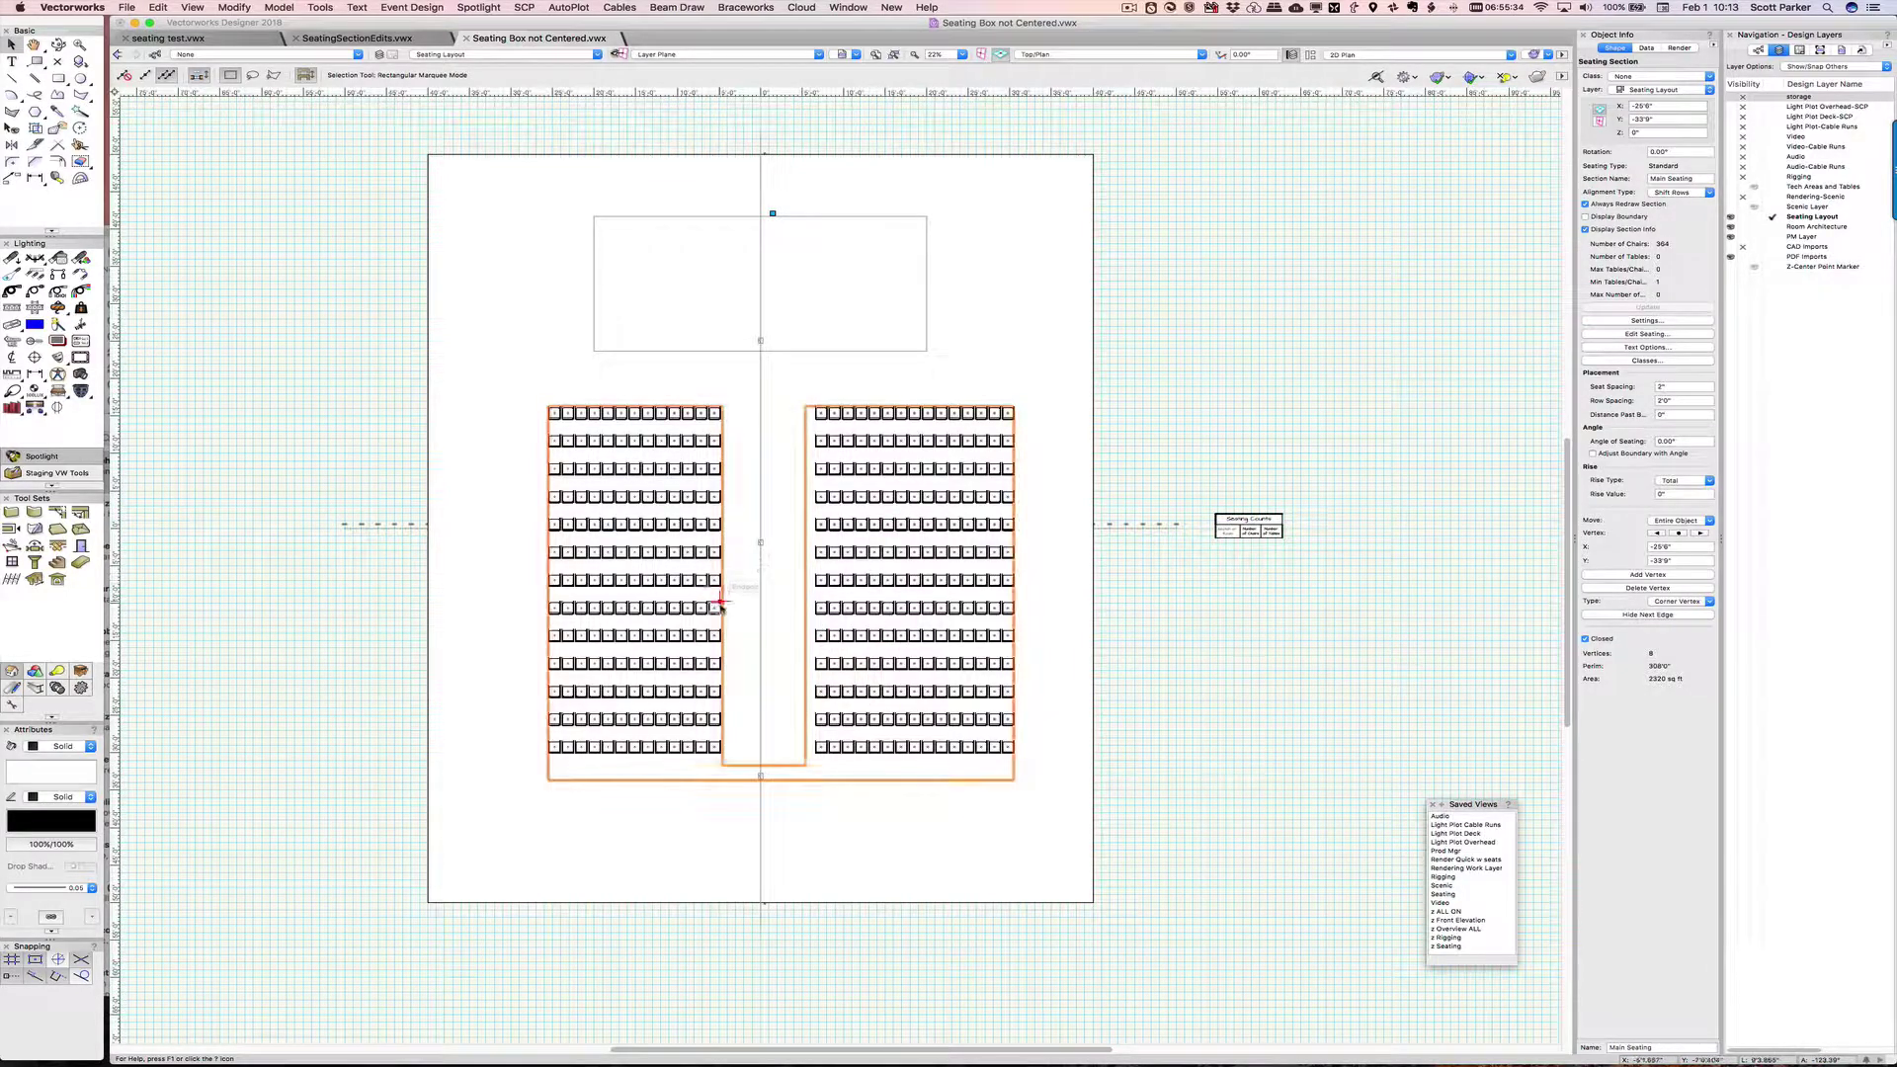
- Reshape the Main Seating boundary by moving the right block's outer edge inward by about two seats
scroll(797, 458, up, 3)
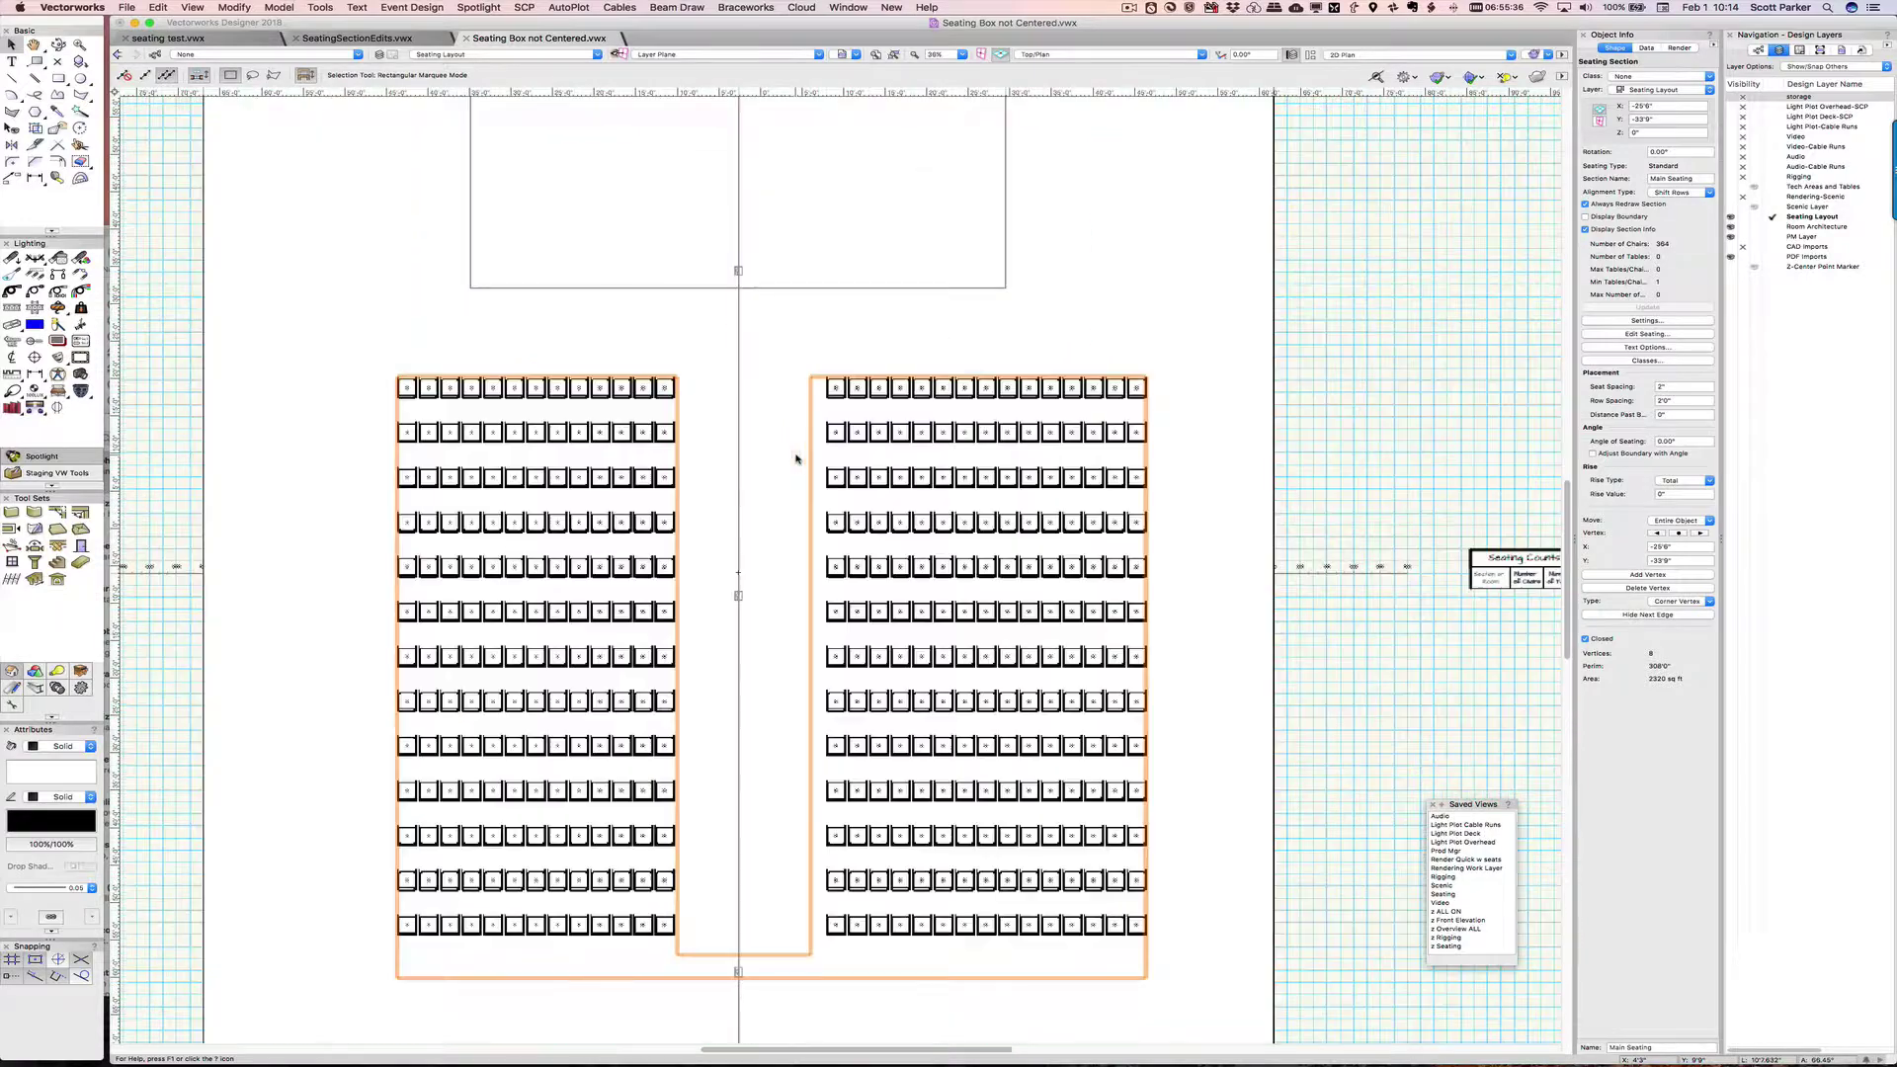
scroll(797, 459, up, 3)
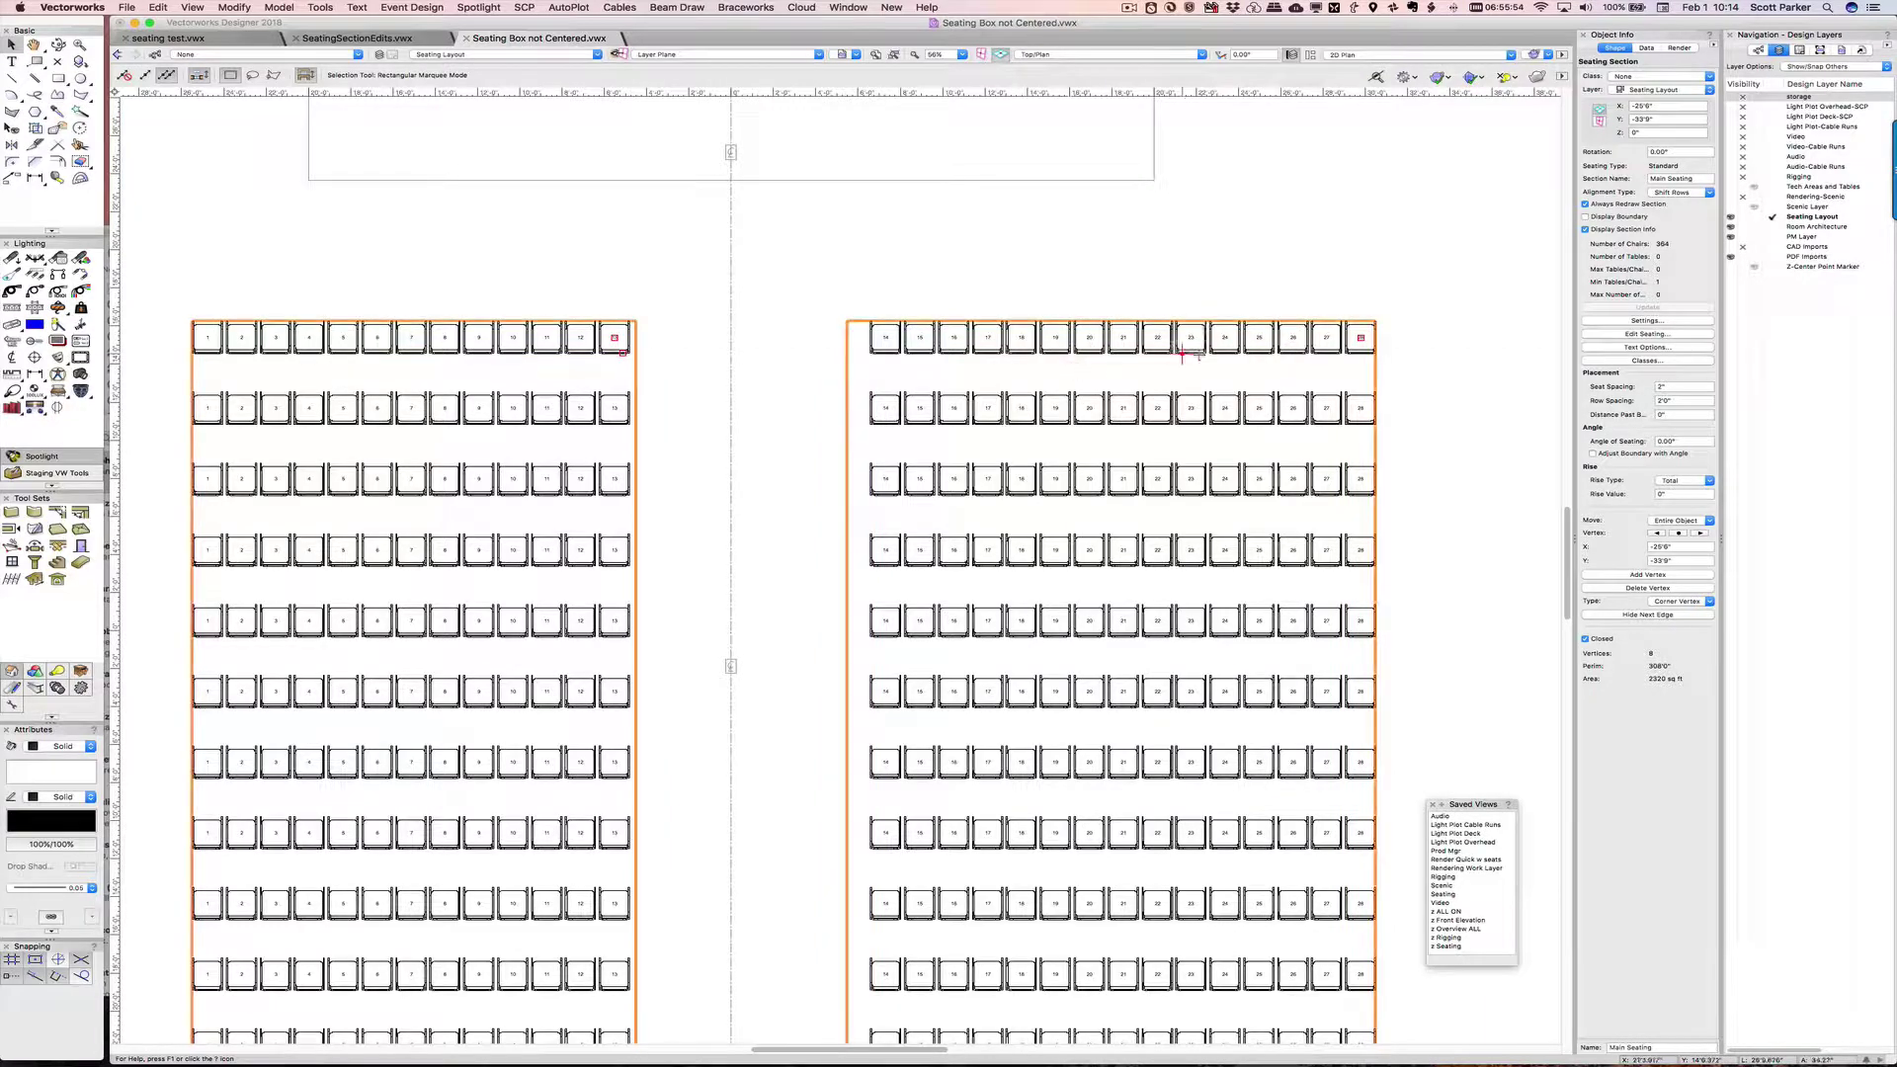
scroll(1341, 475, down, 1)
scroll(1340, 475, down, 3)
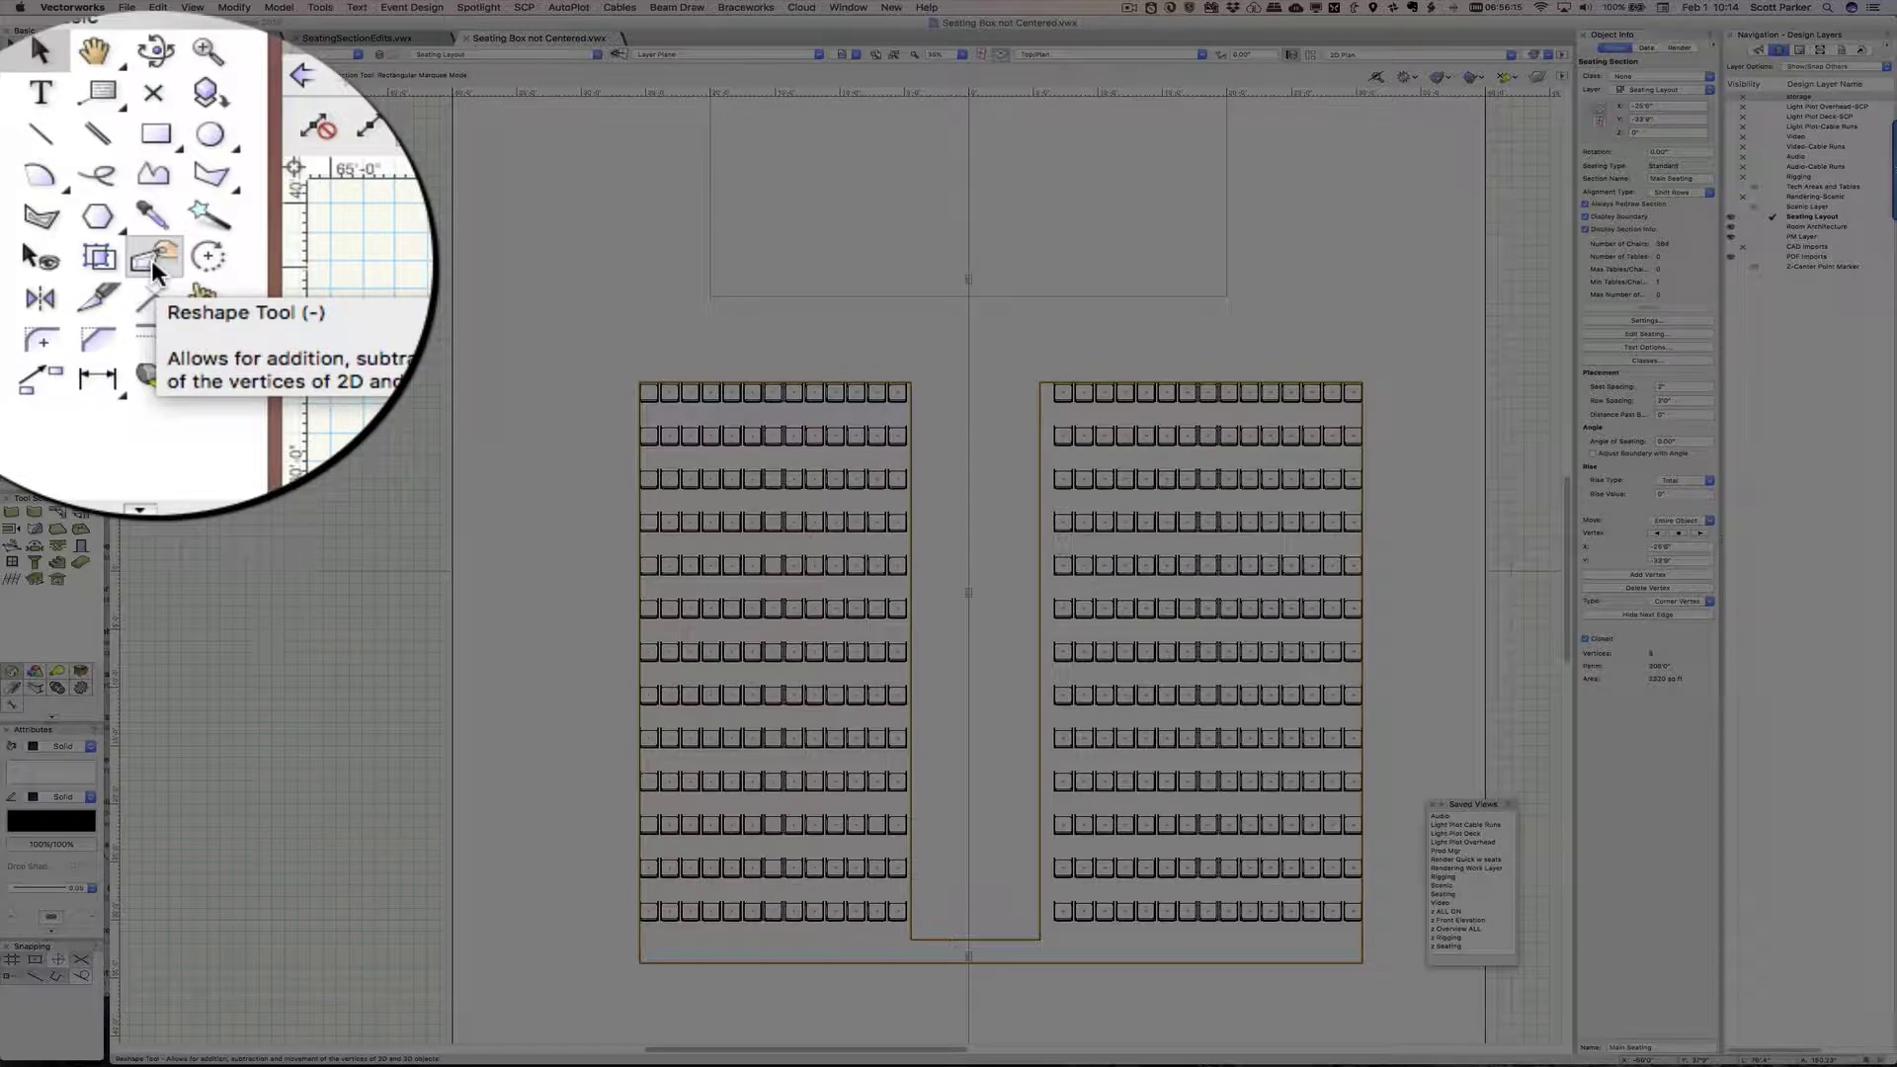
click(61, 131)
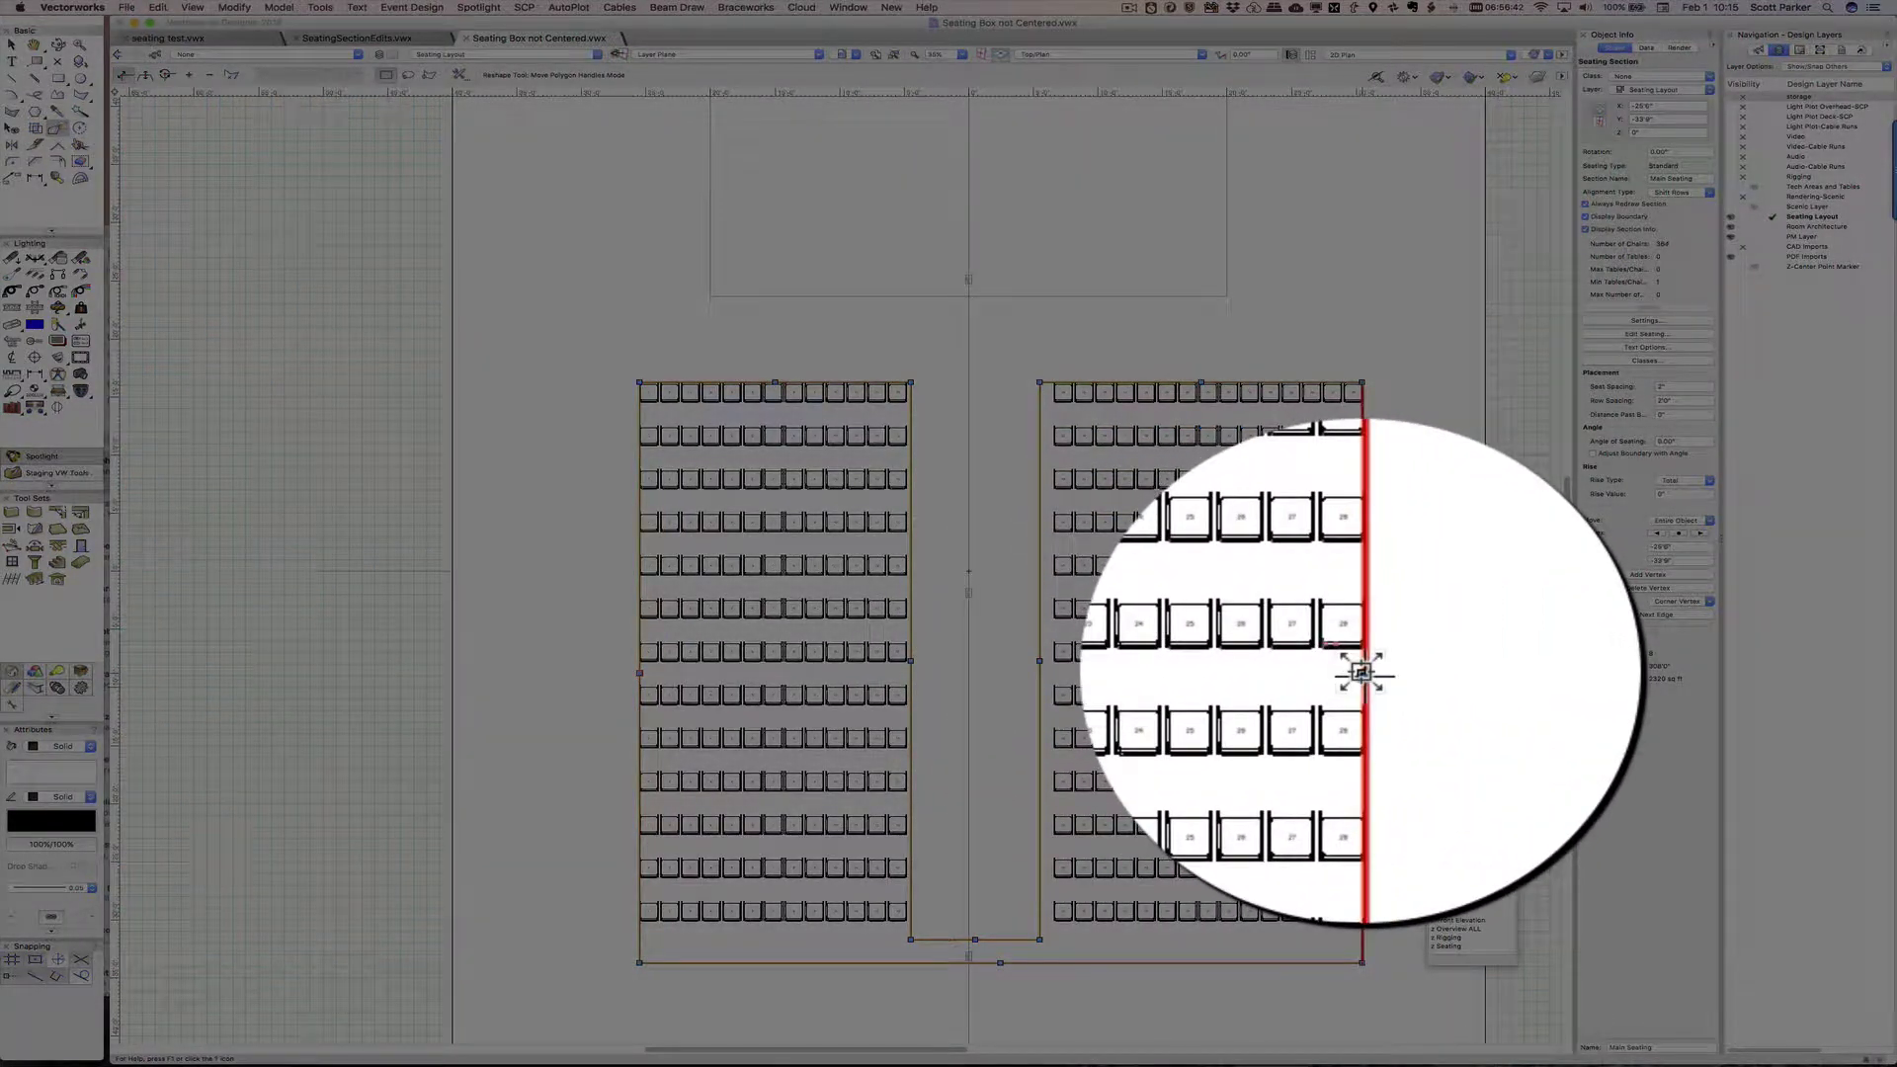
scroll(1379, 454, up, 5)
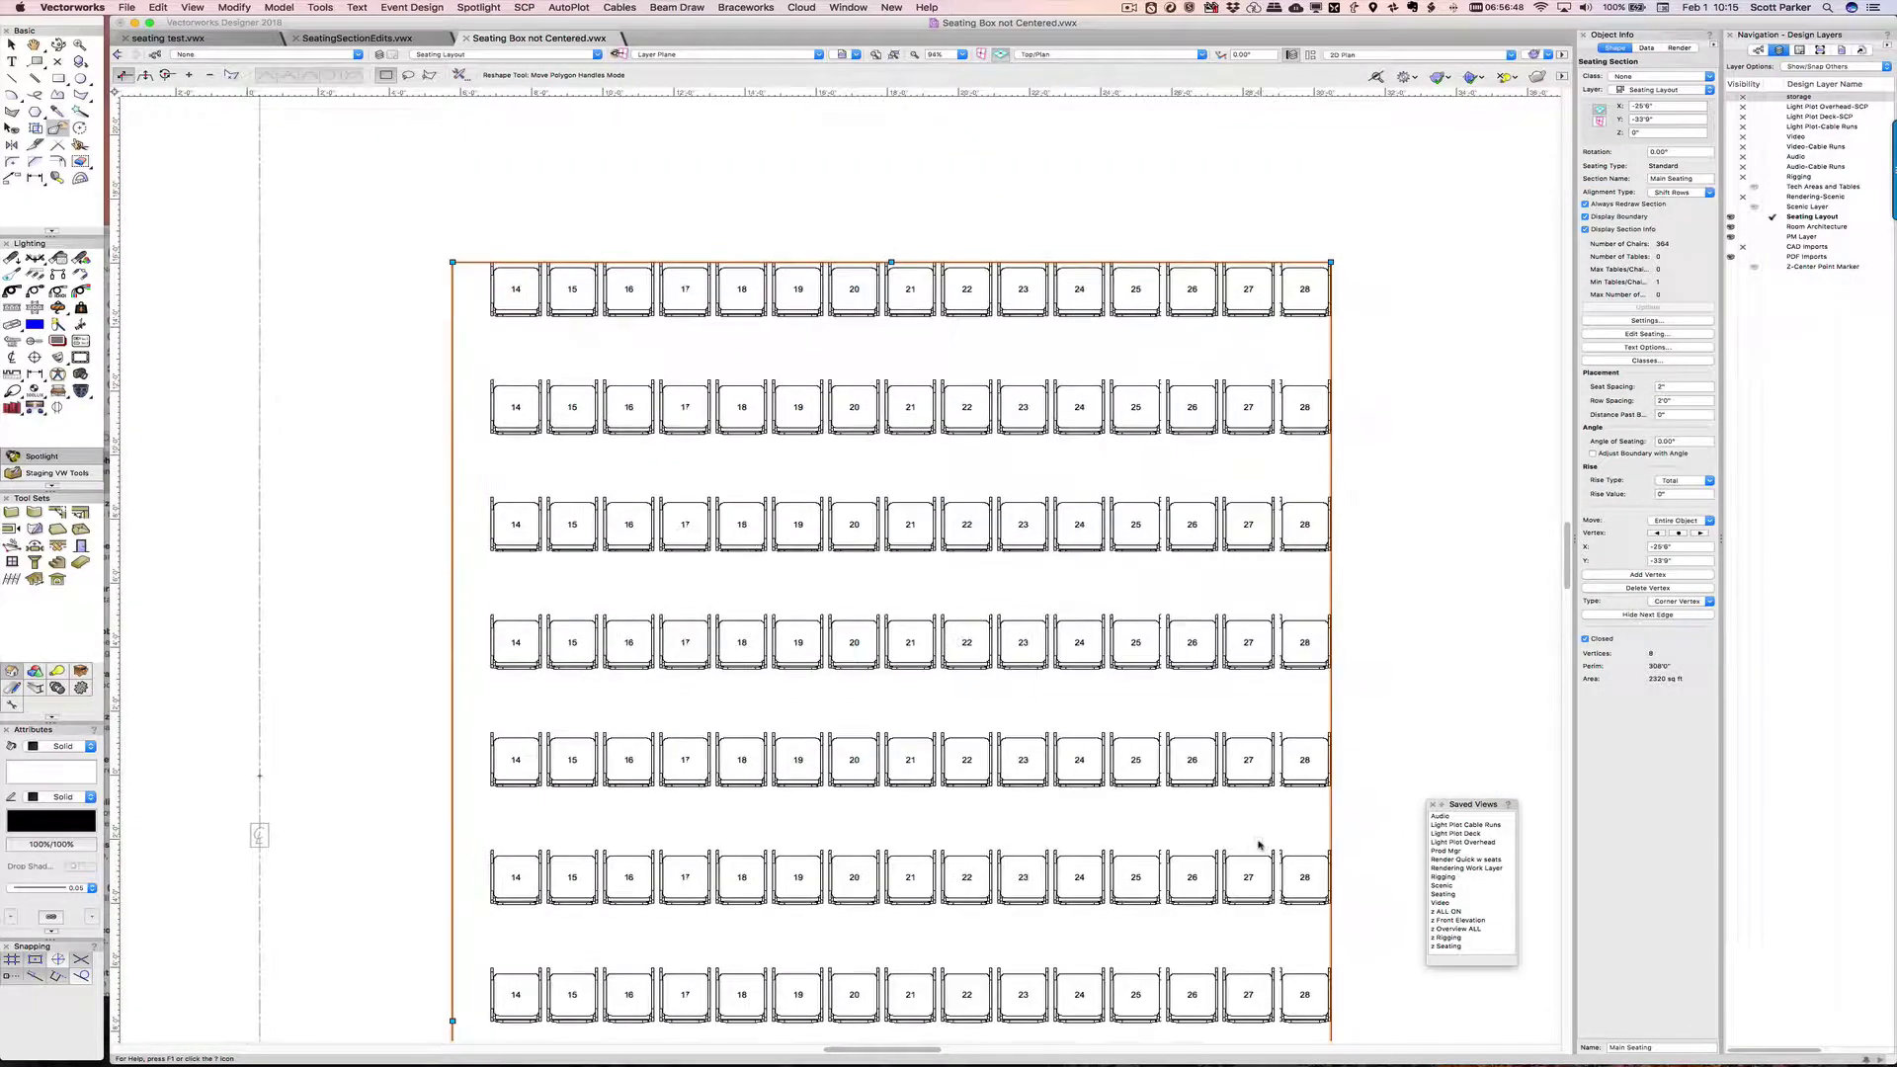
middle_drag(1258, 839, 1275, 652)
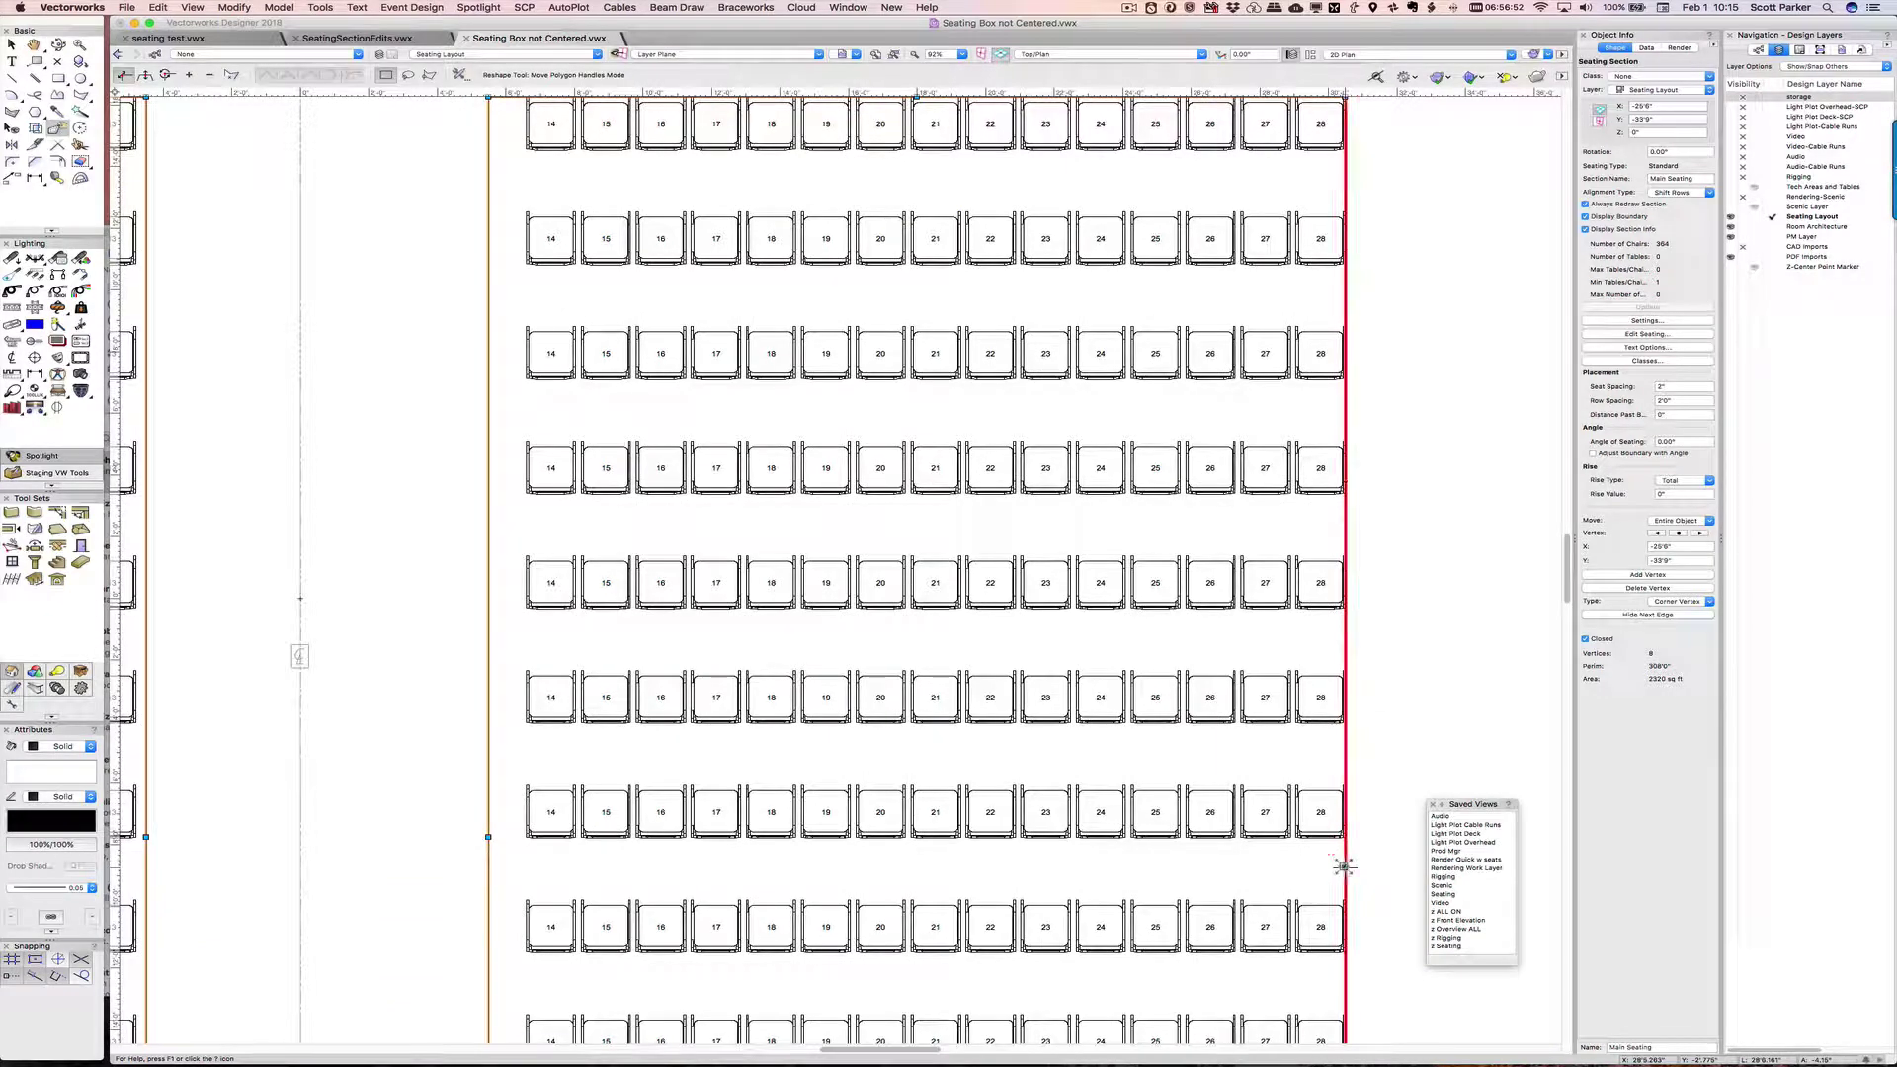
drag(1345, 867, 1252, 866)
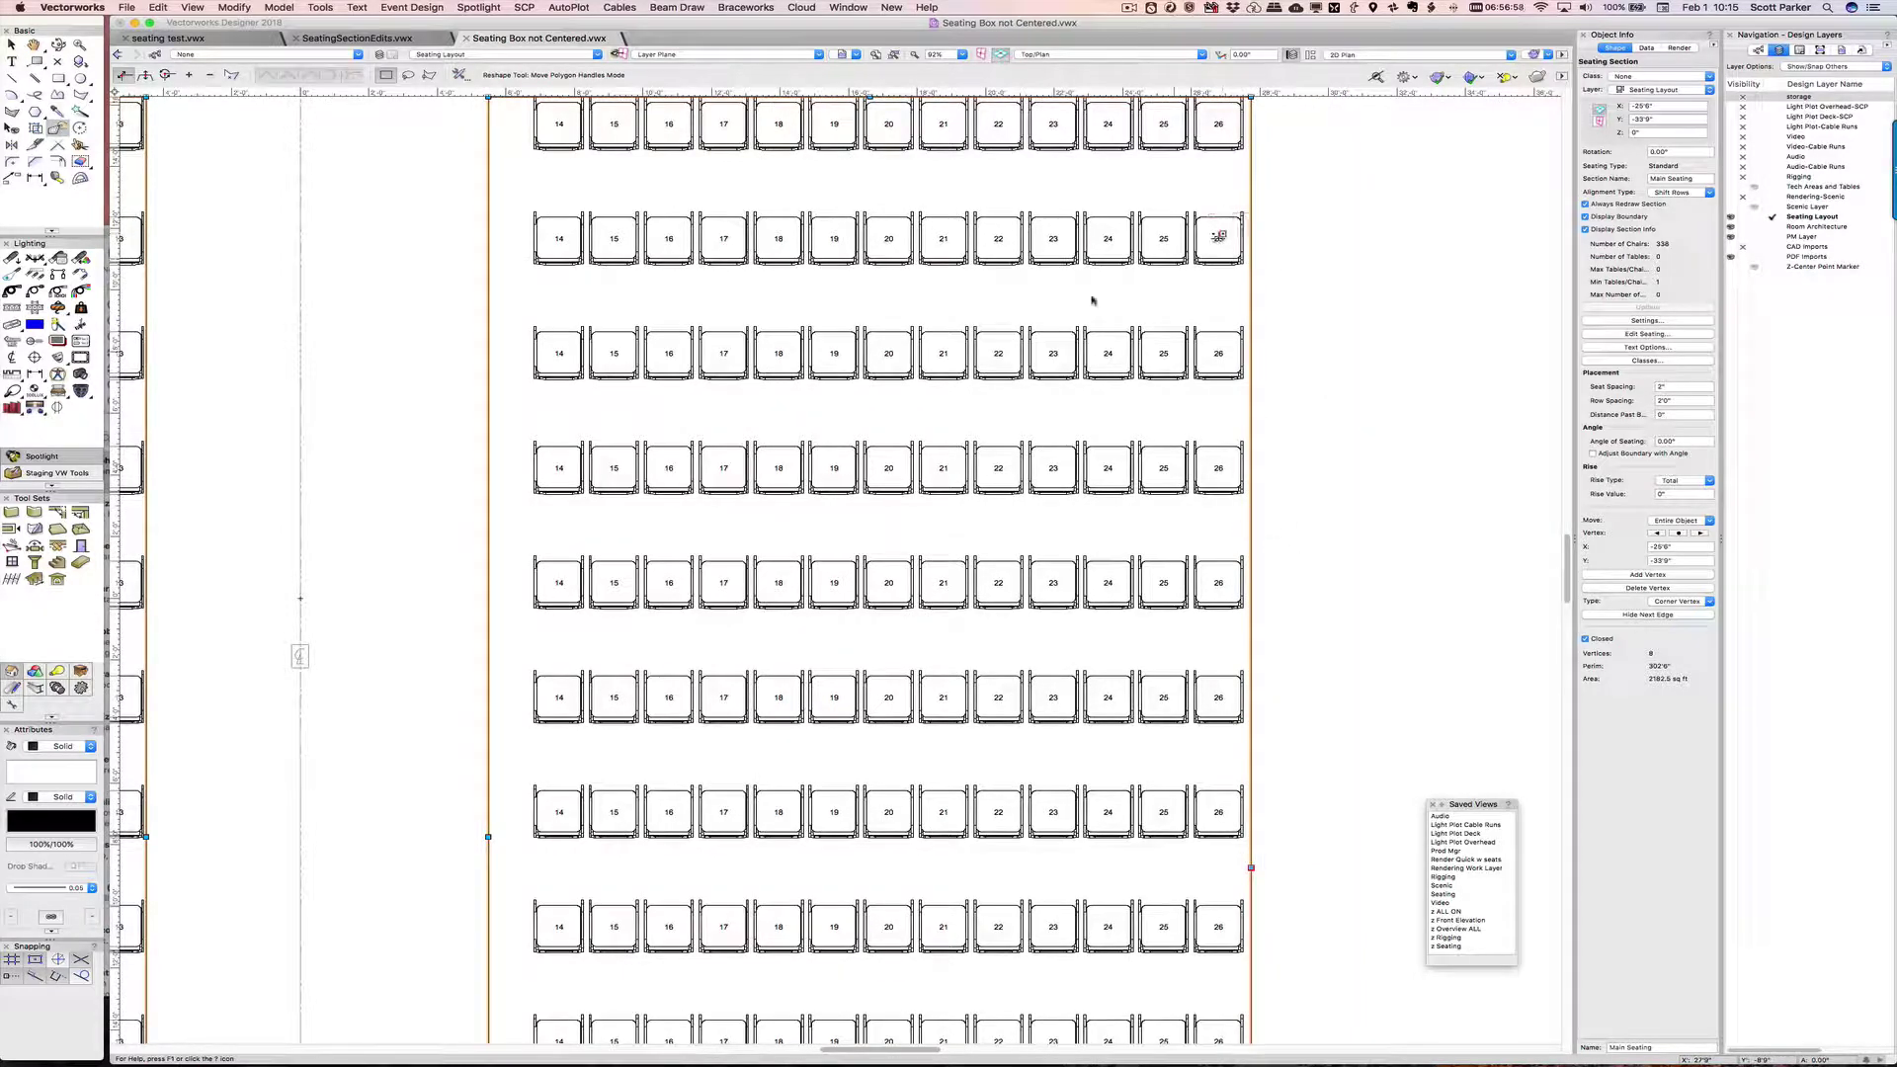
- Dimension the width of the front row in both seating blocks, placing each dimension just above its seats
scroll(780, 376, down, 5)
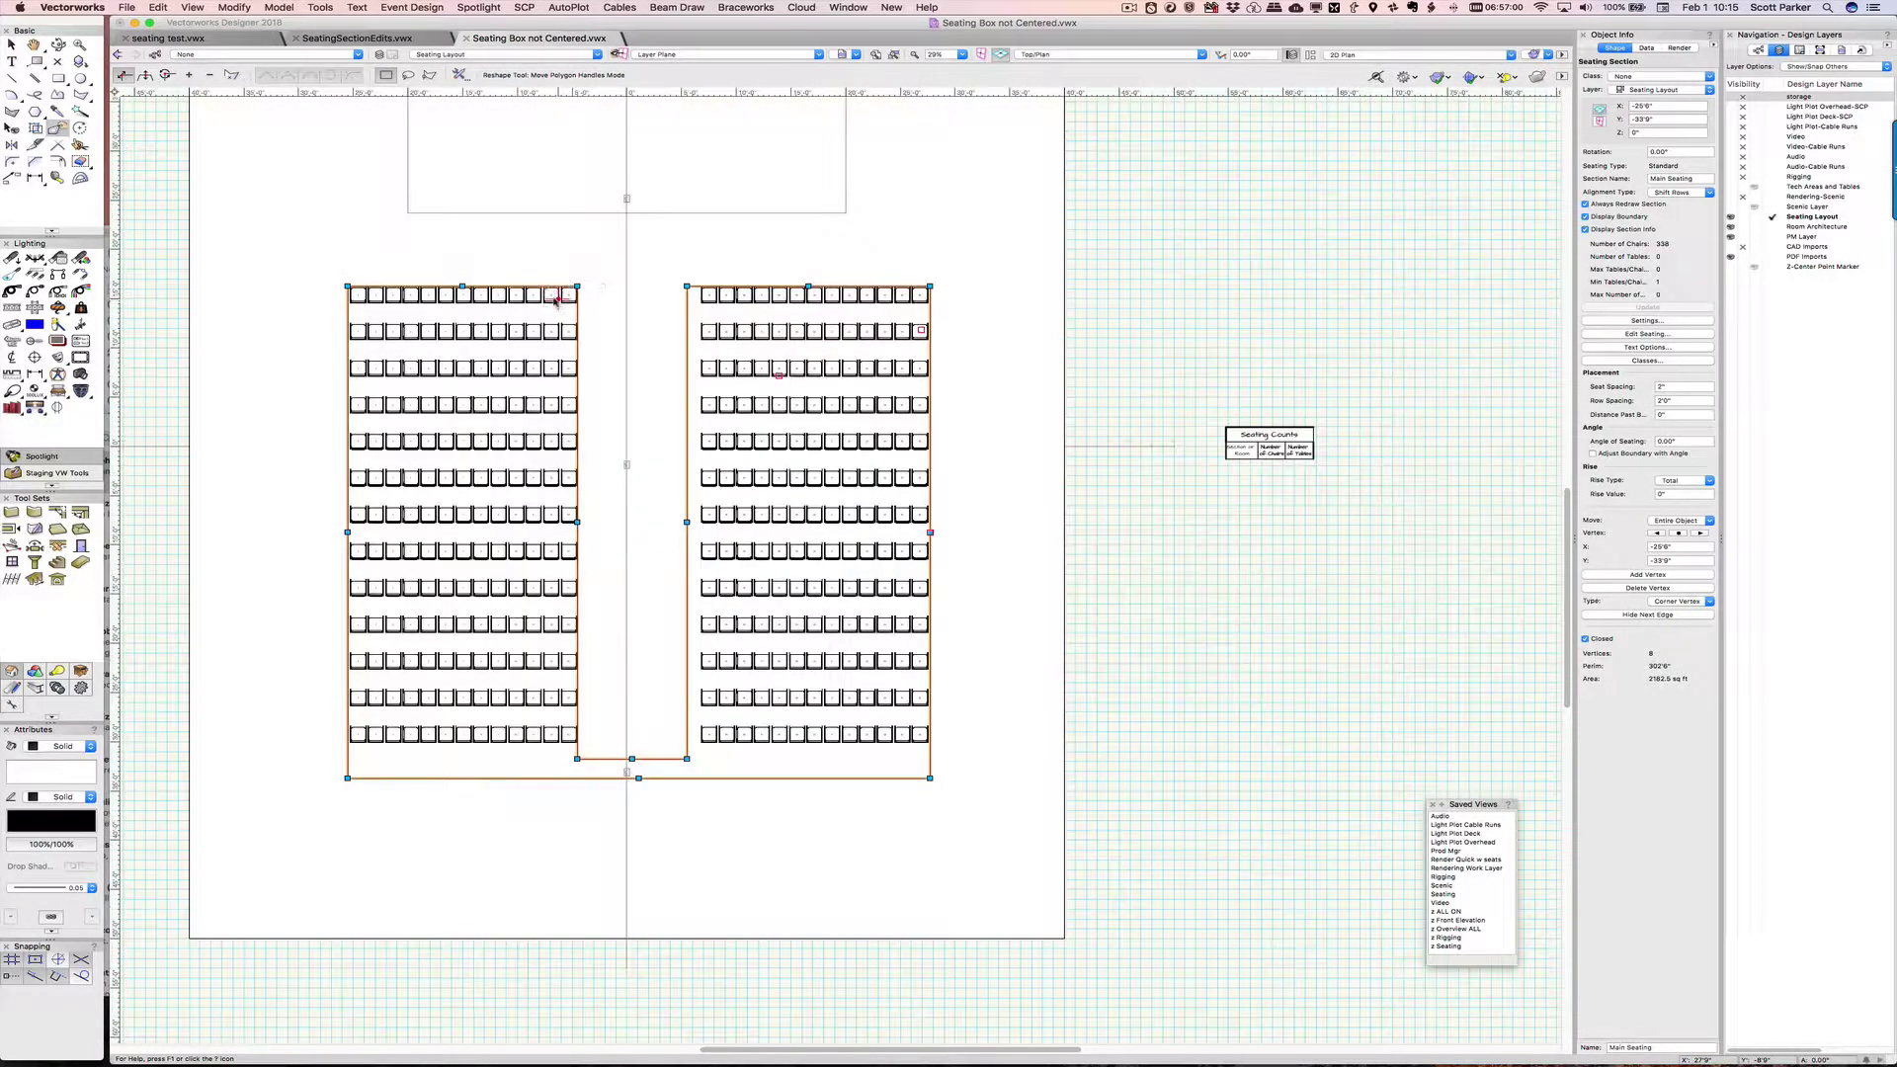
scroll(555, 300, up, 3)
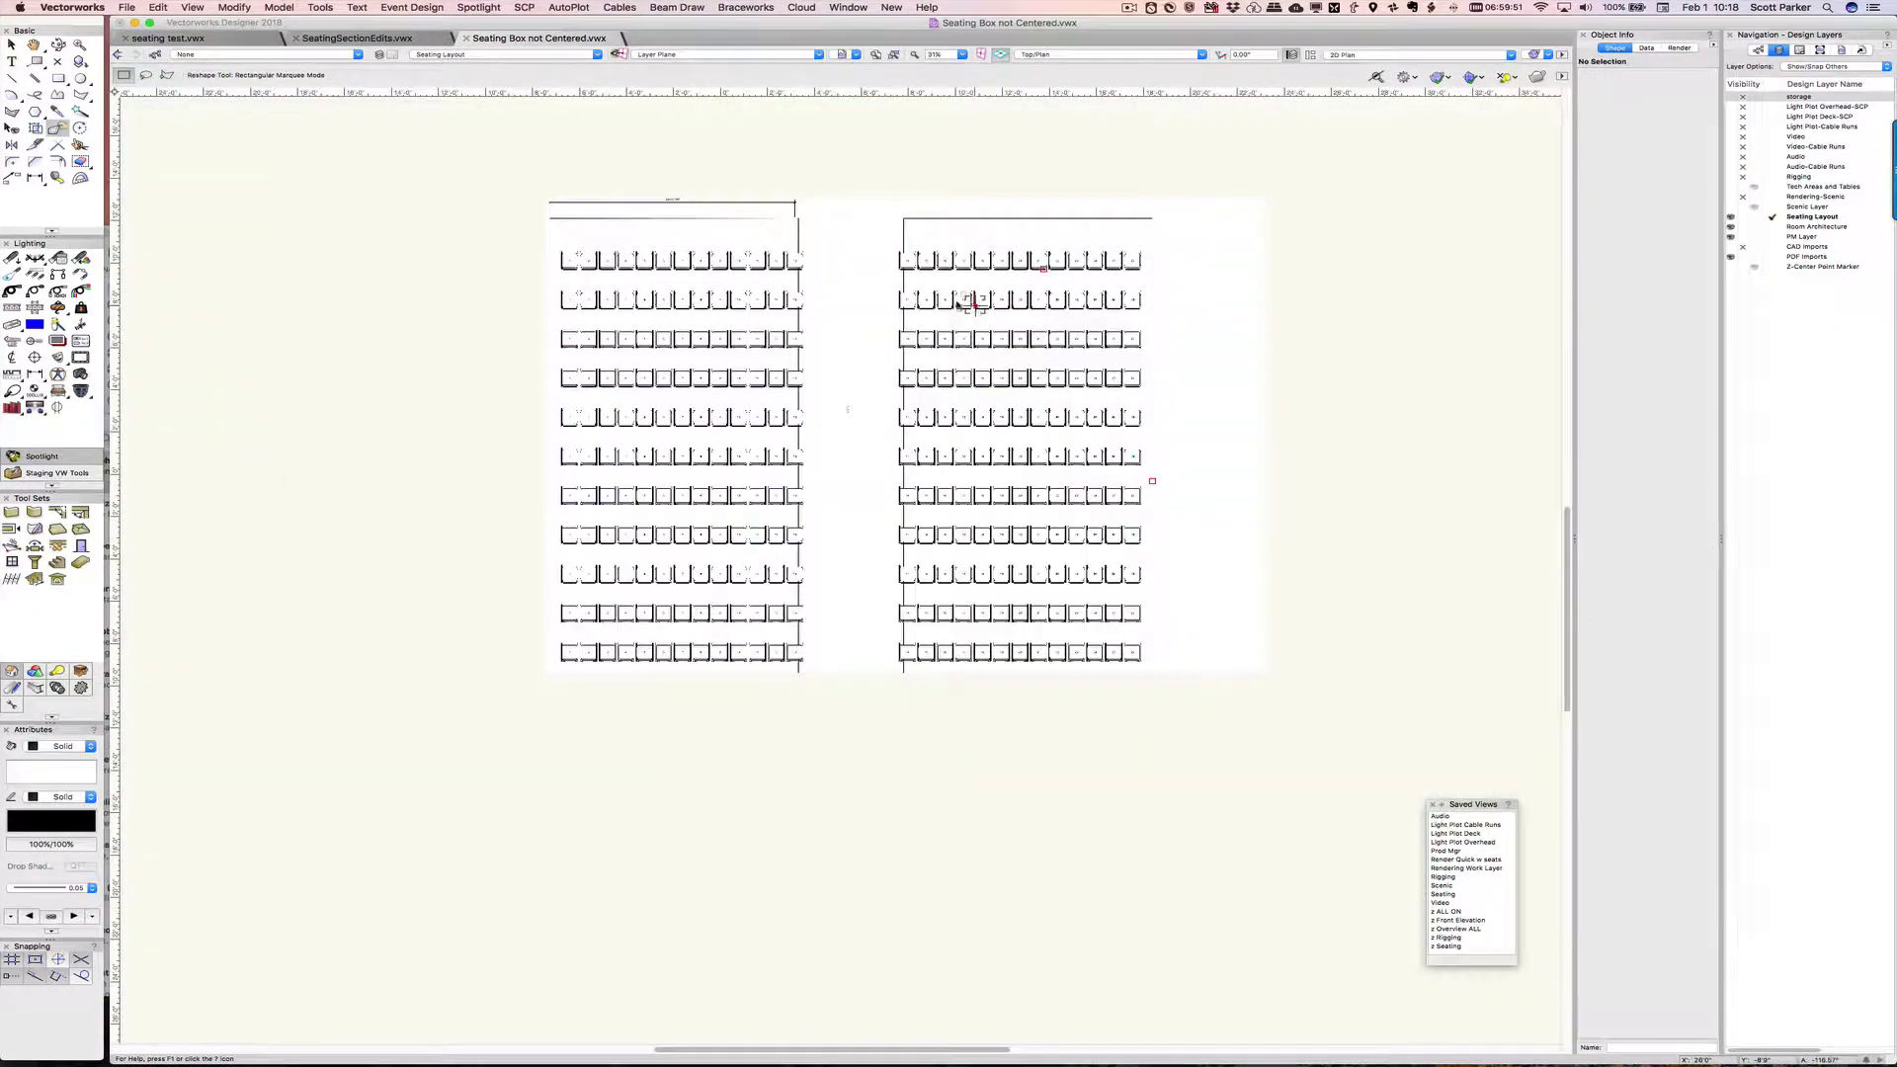
scroll(865, 280, up, 5)
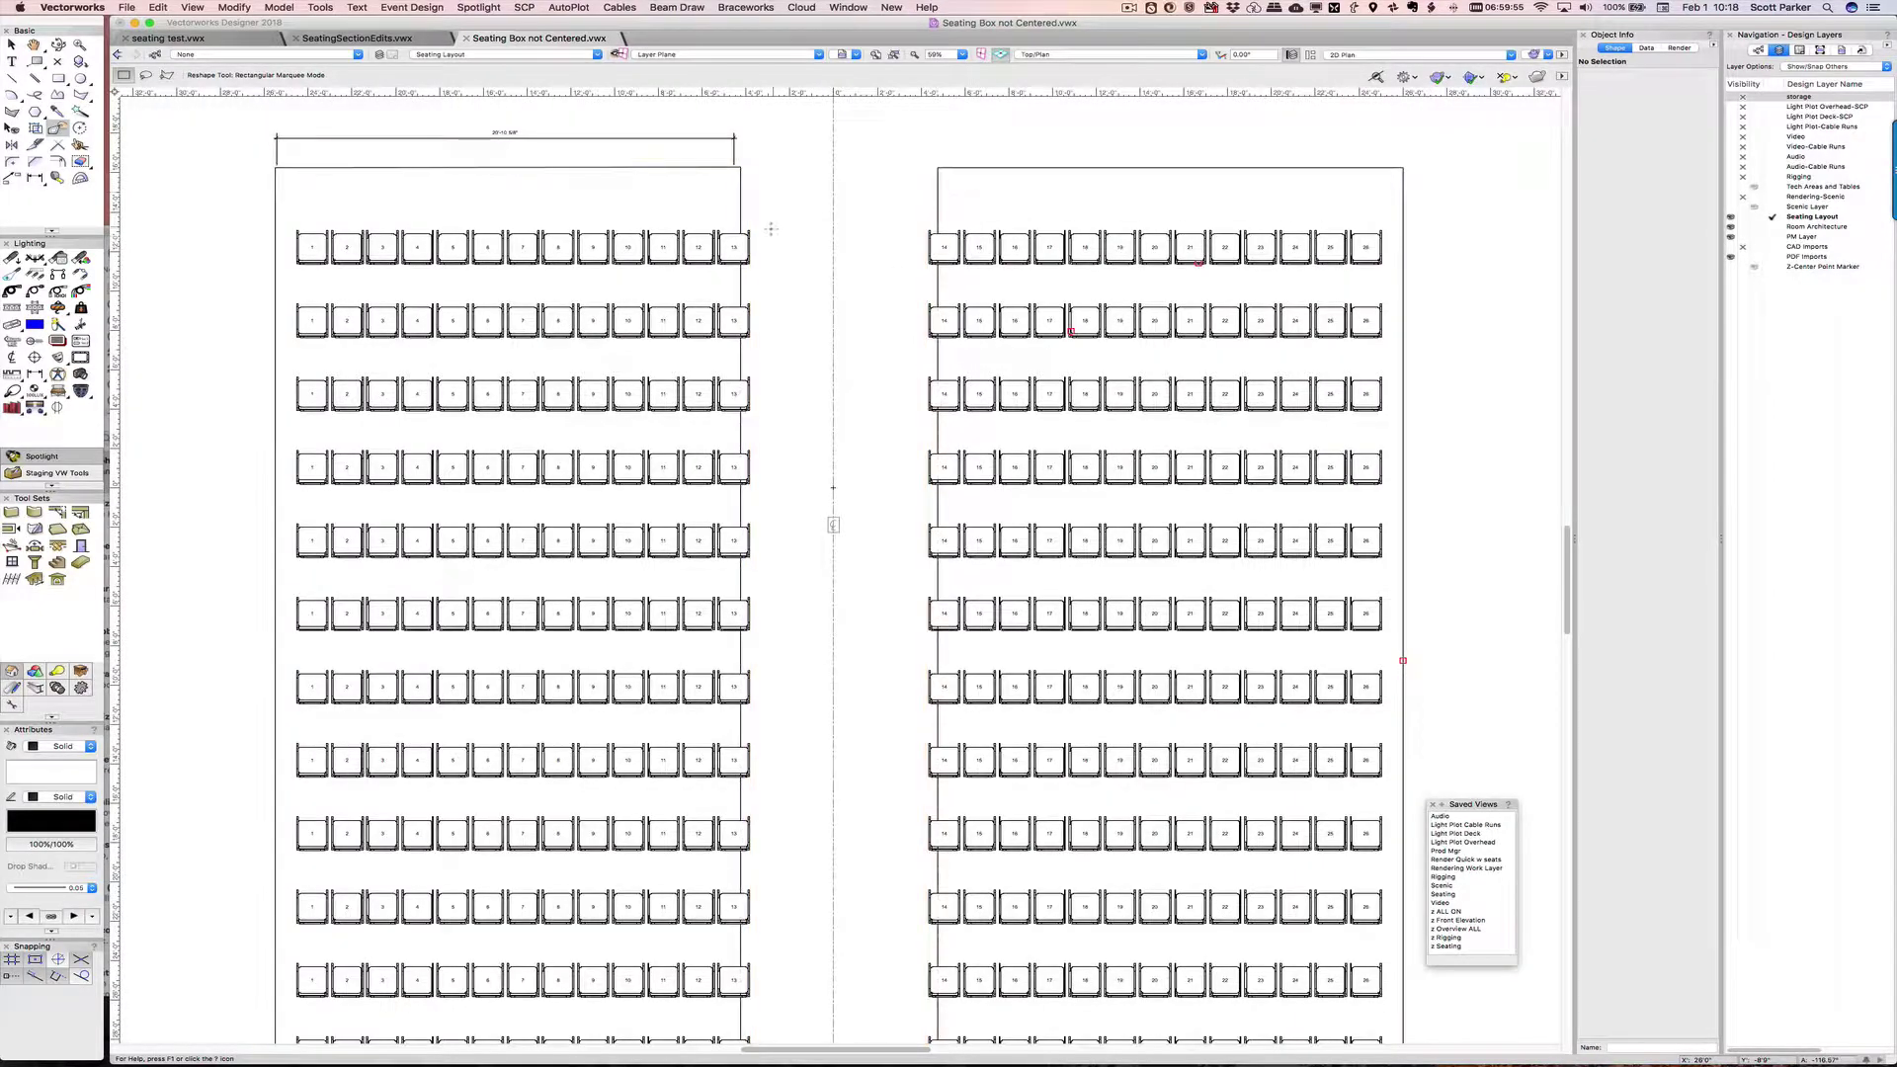
click(35, 177)
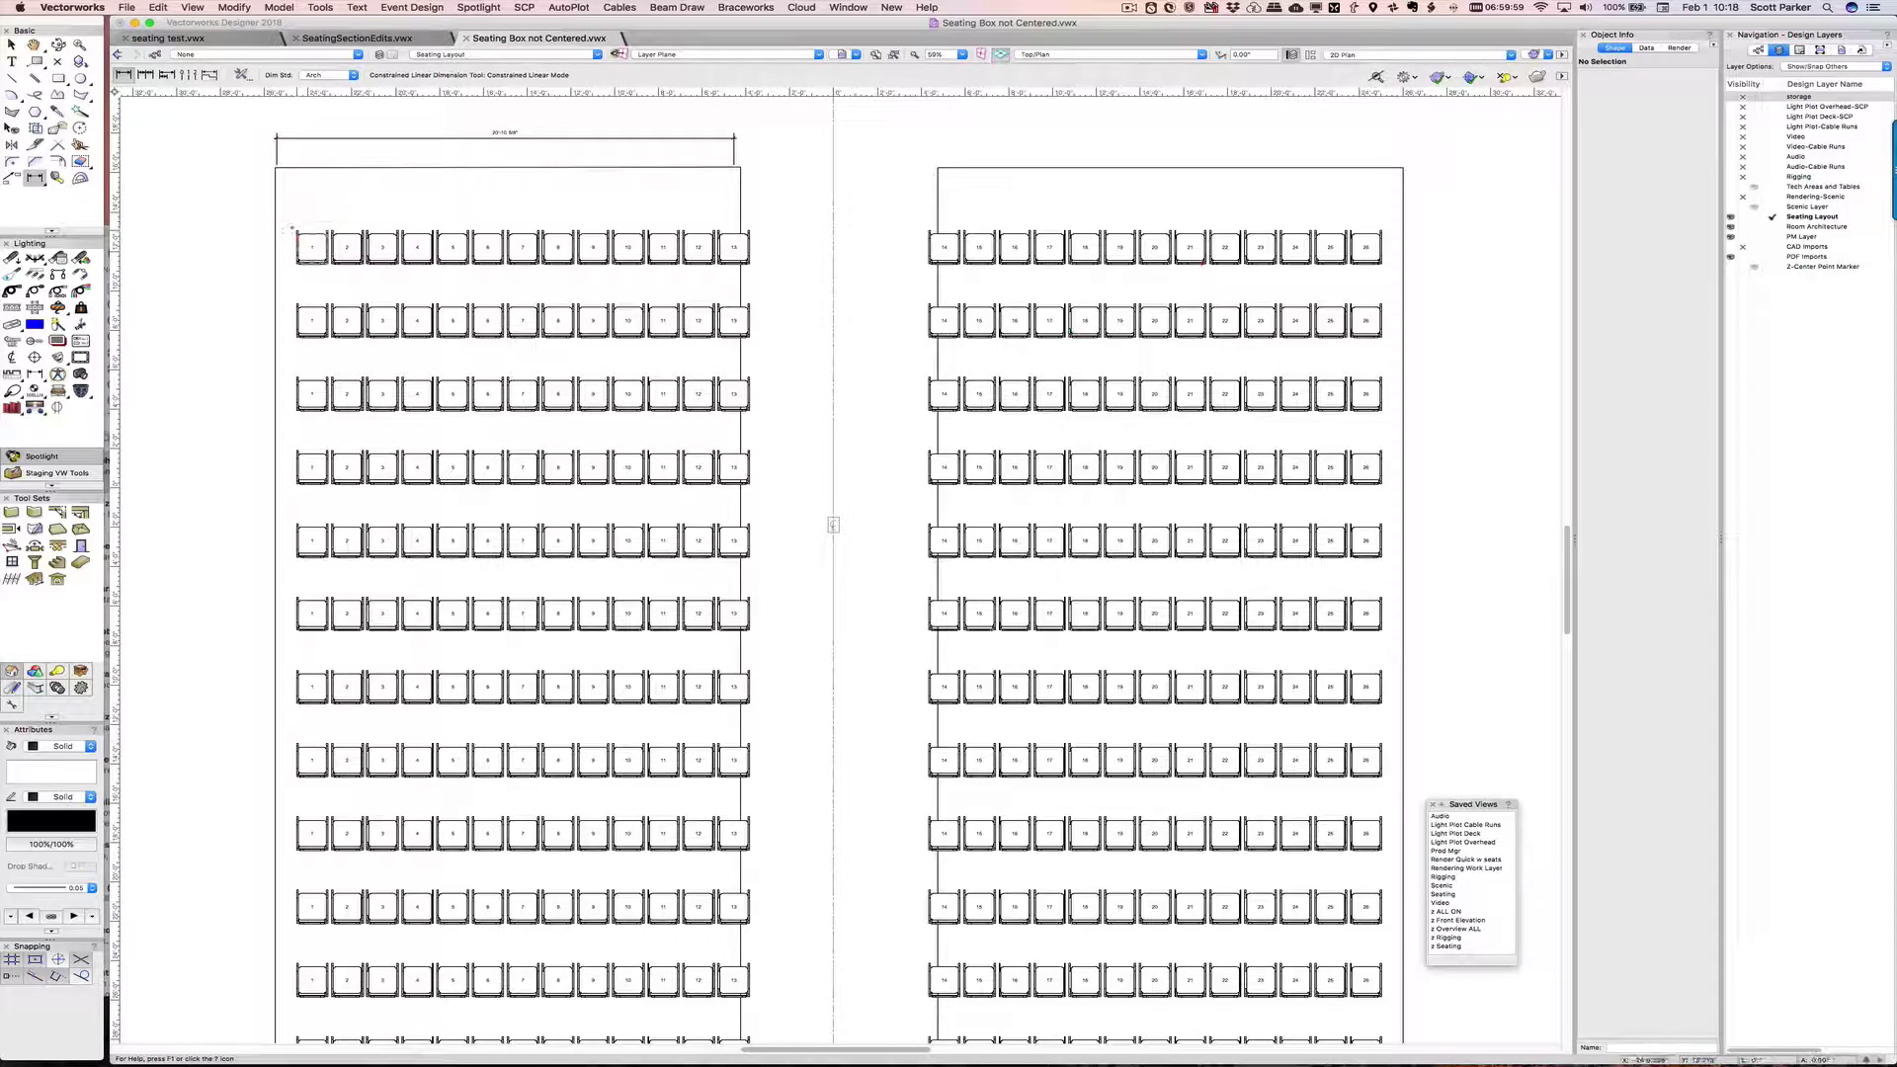
click(296, 230)
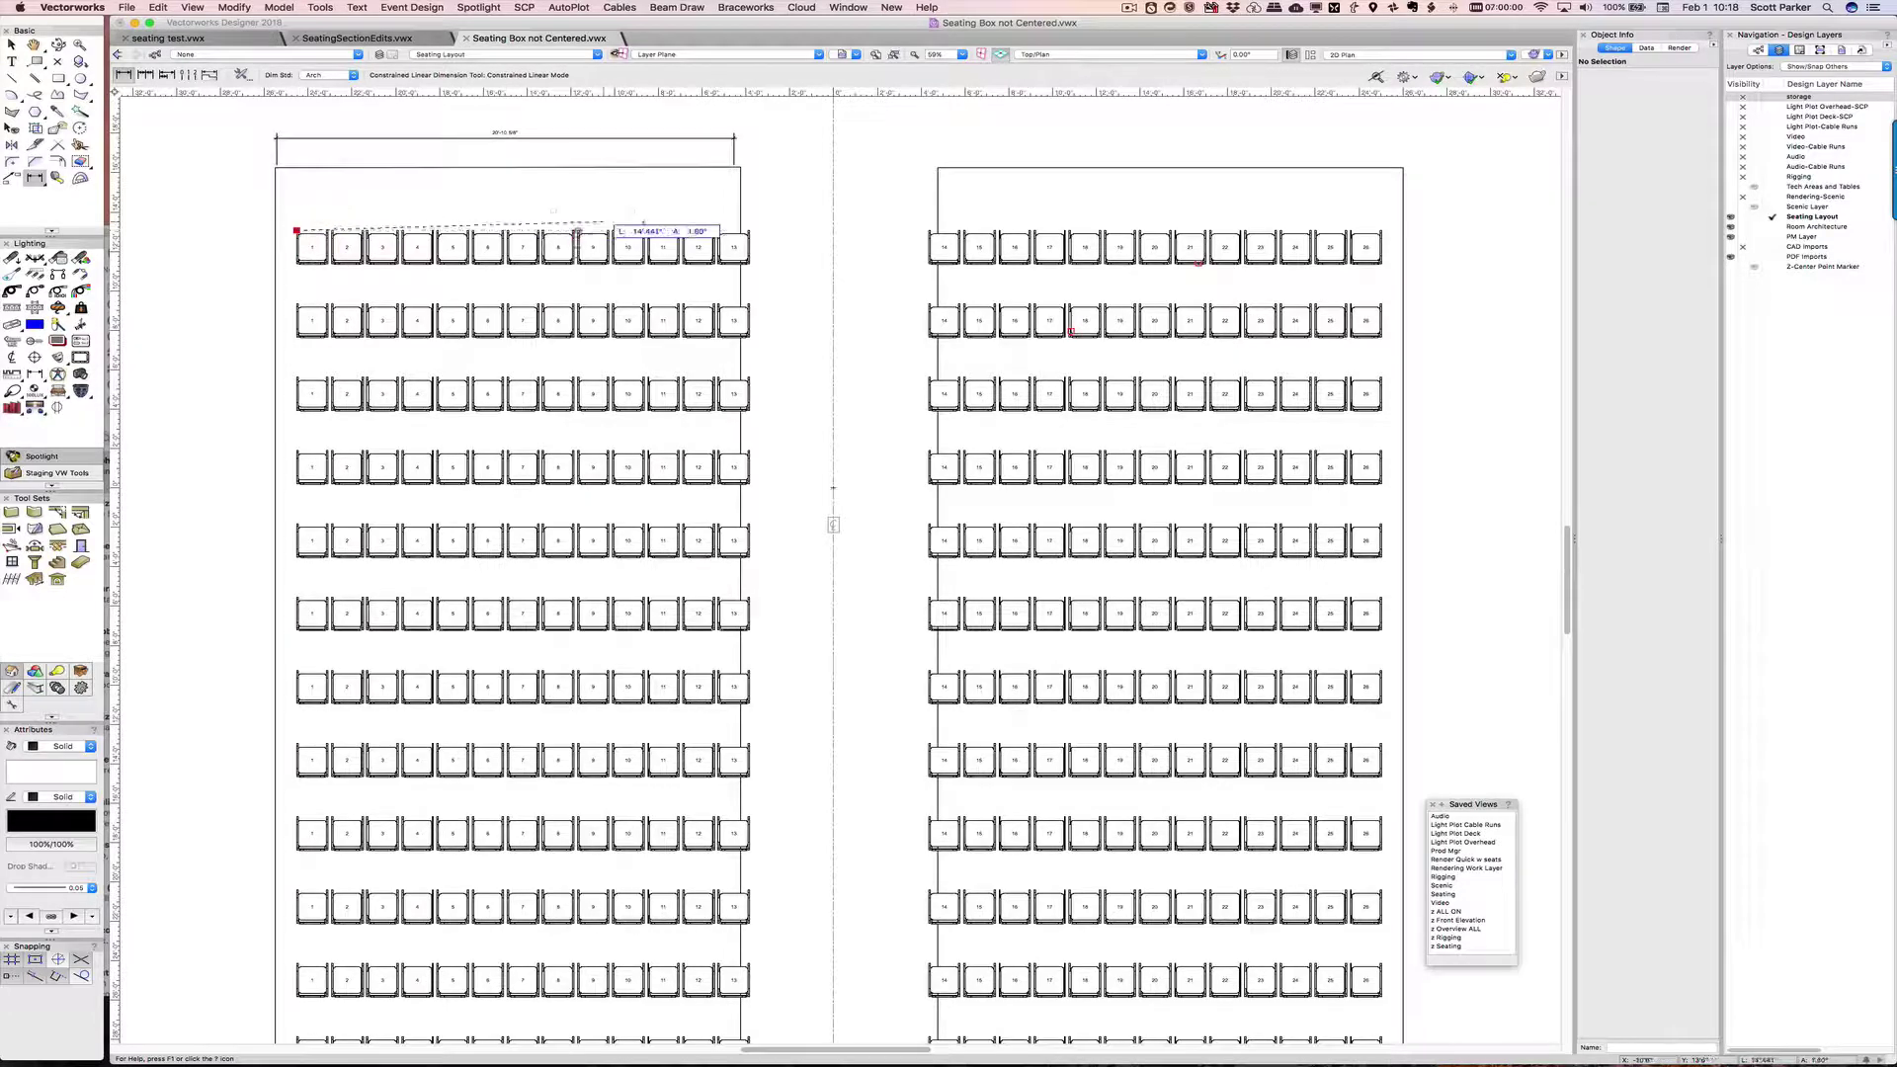
click(750, 230)
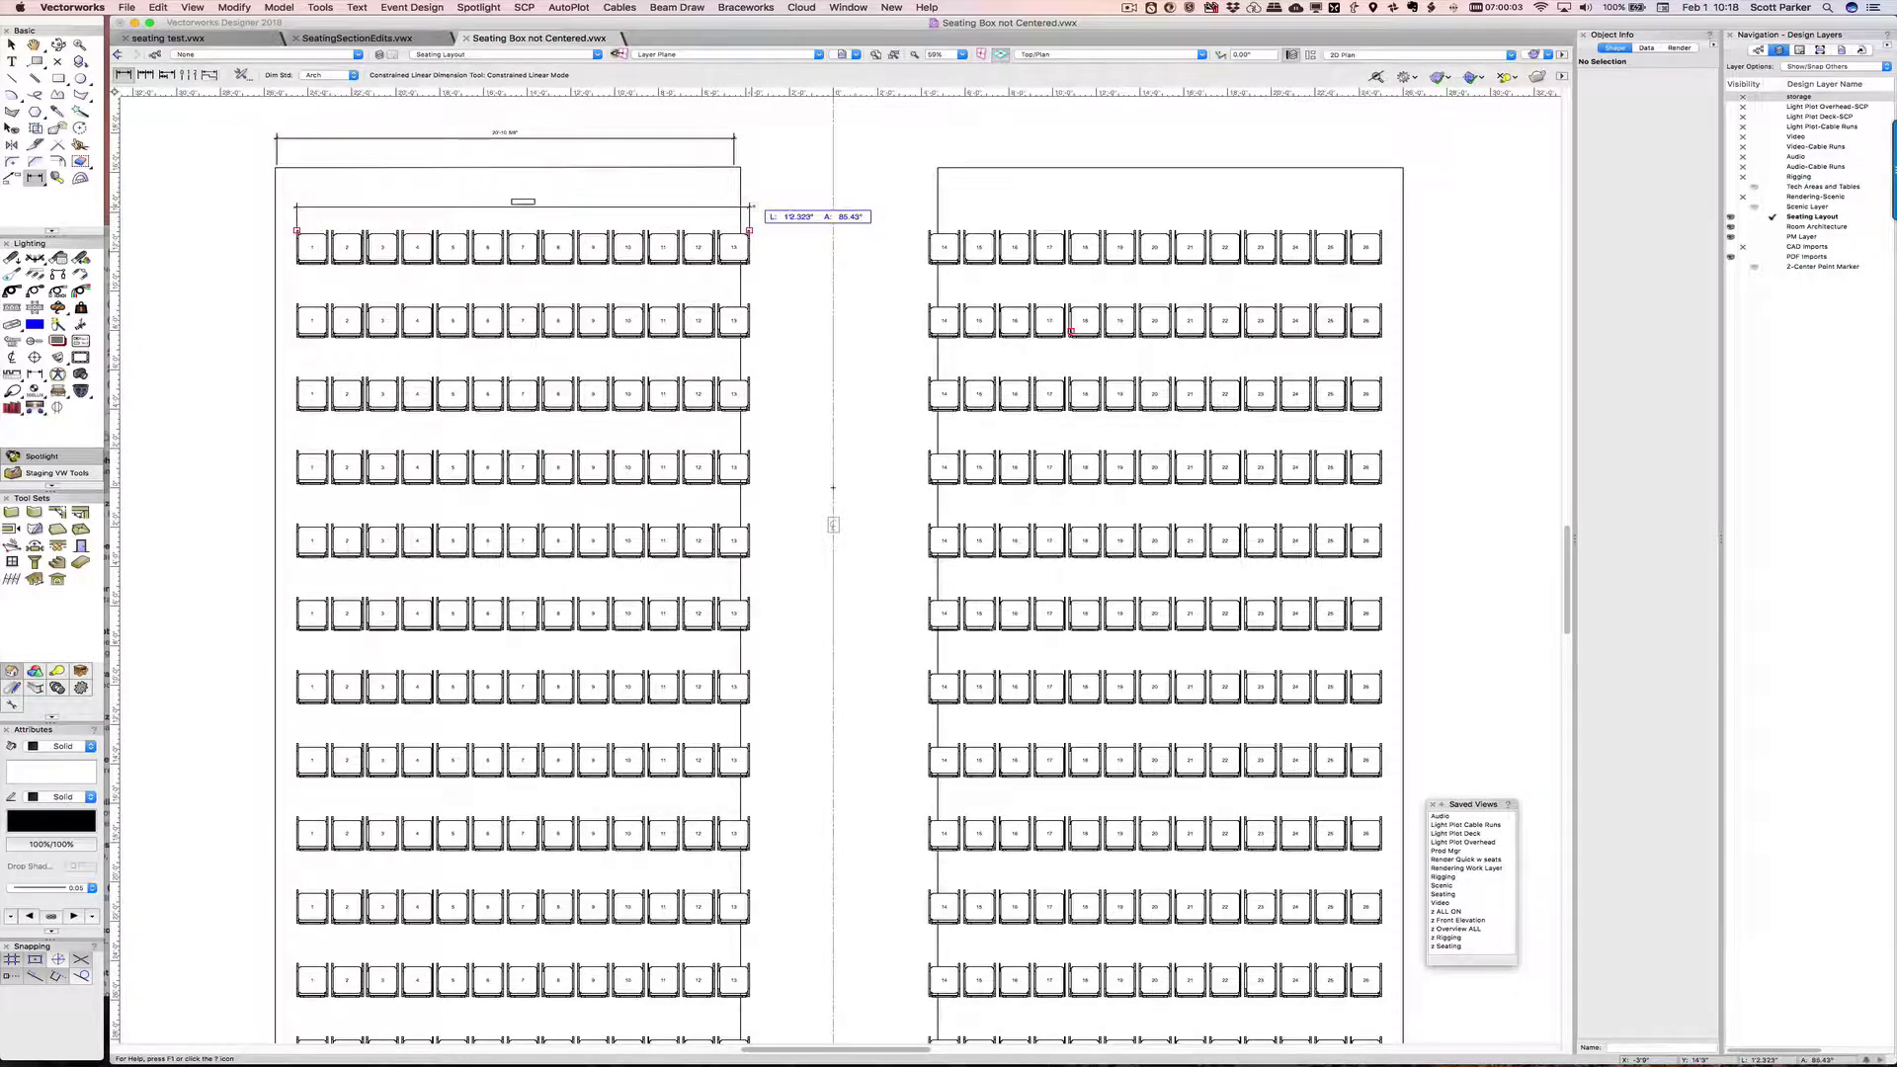
click(751, 207)
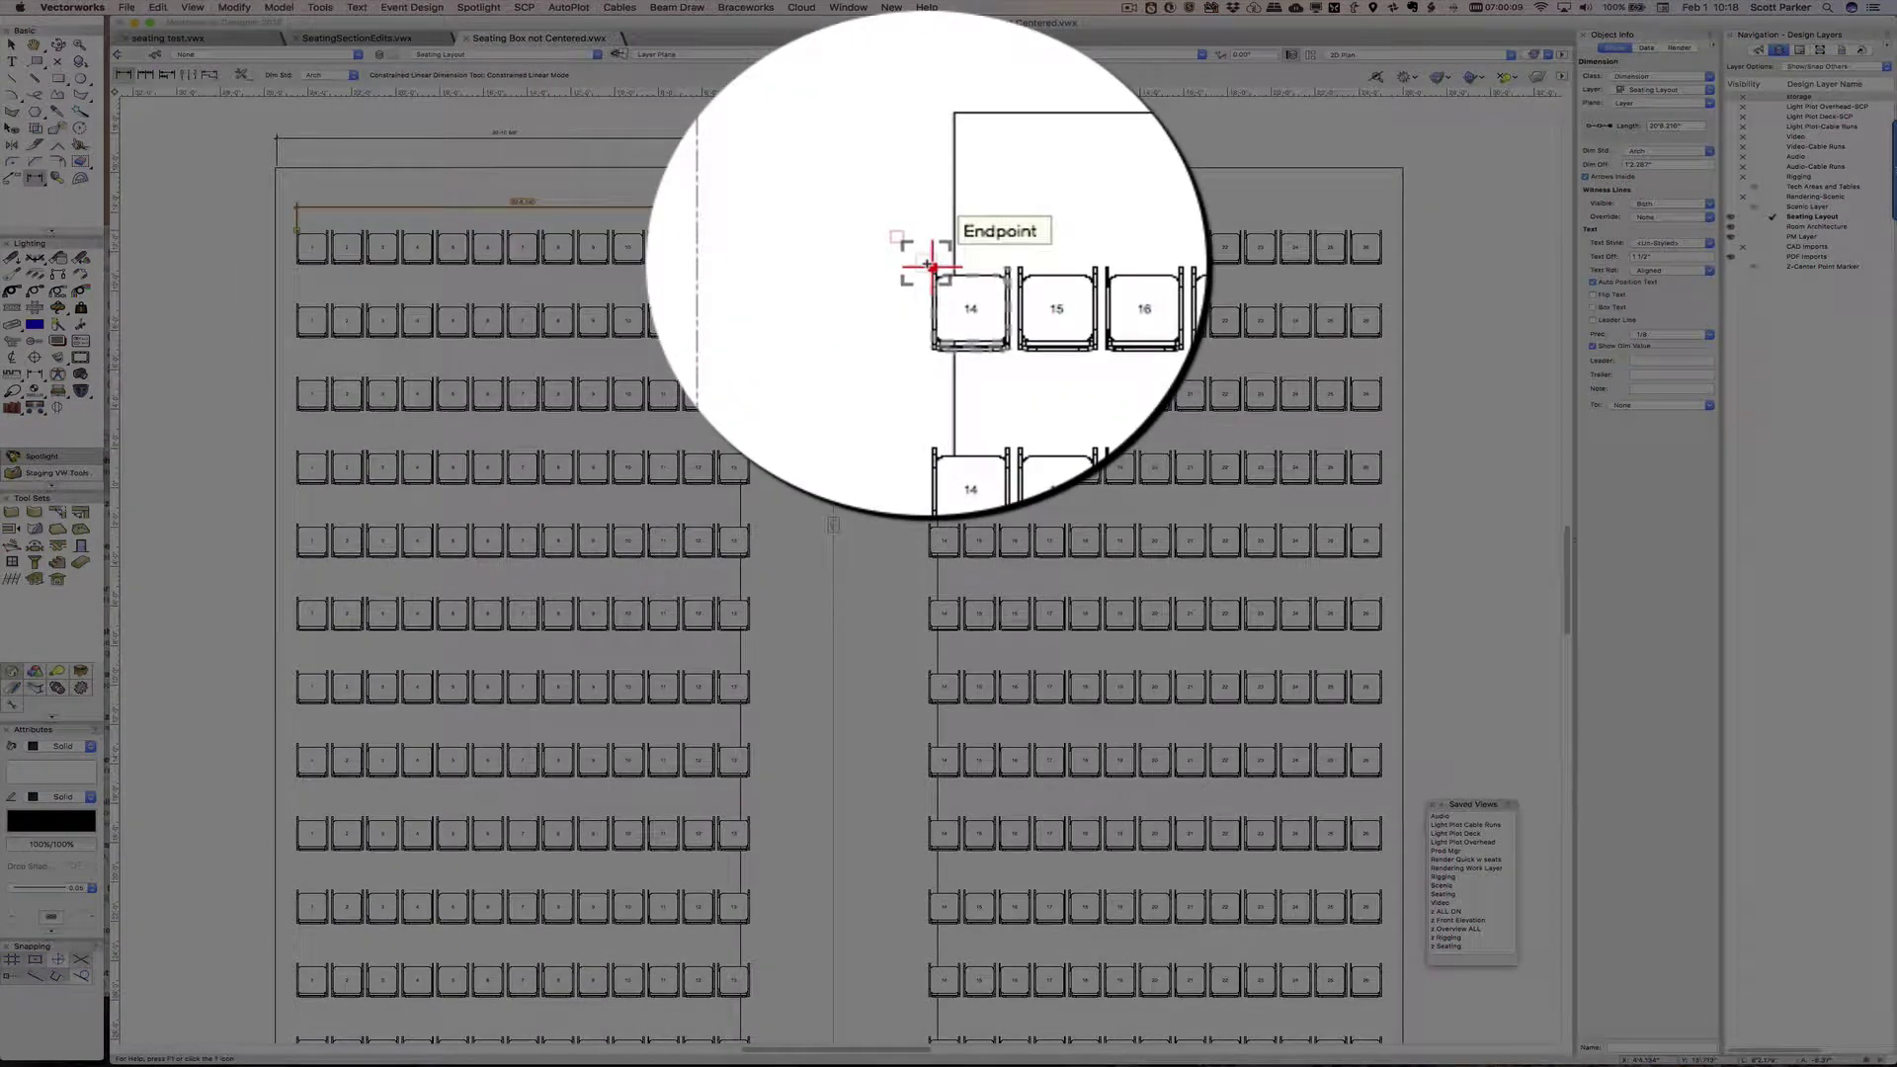
click(931, 231)
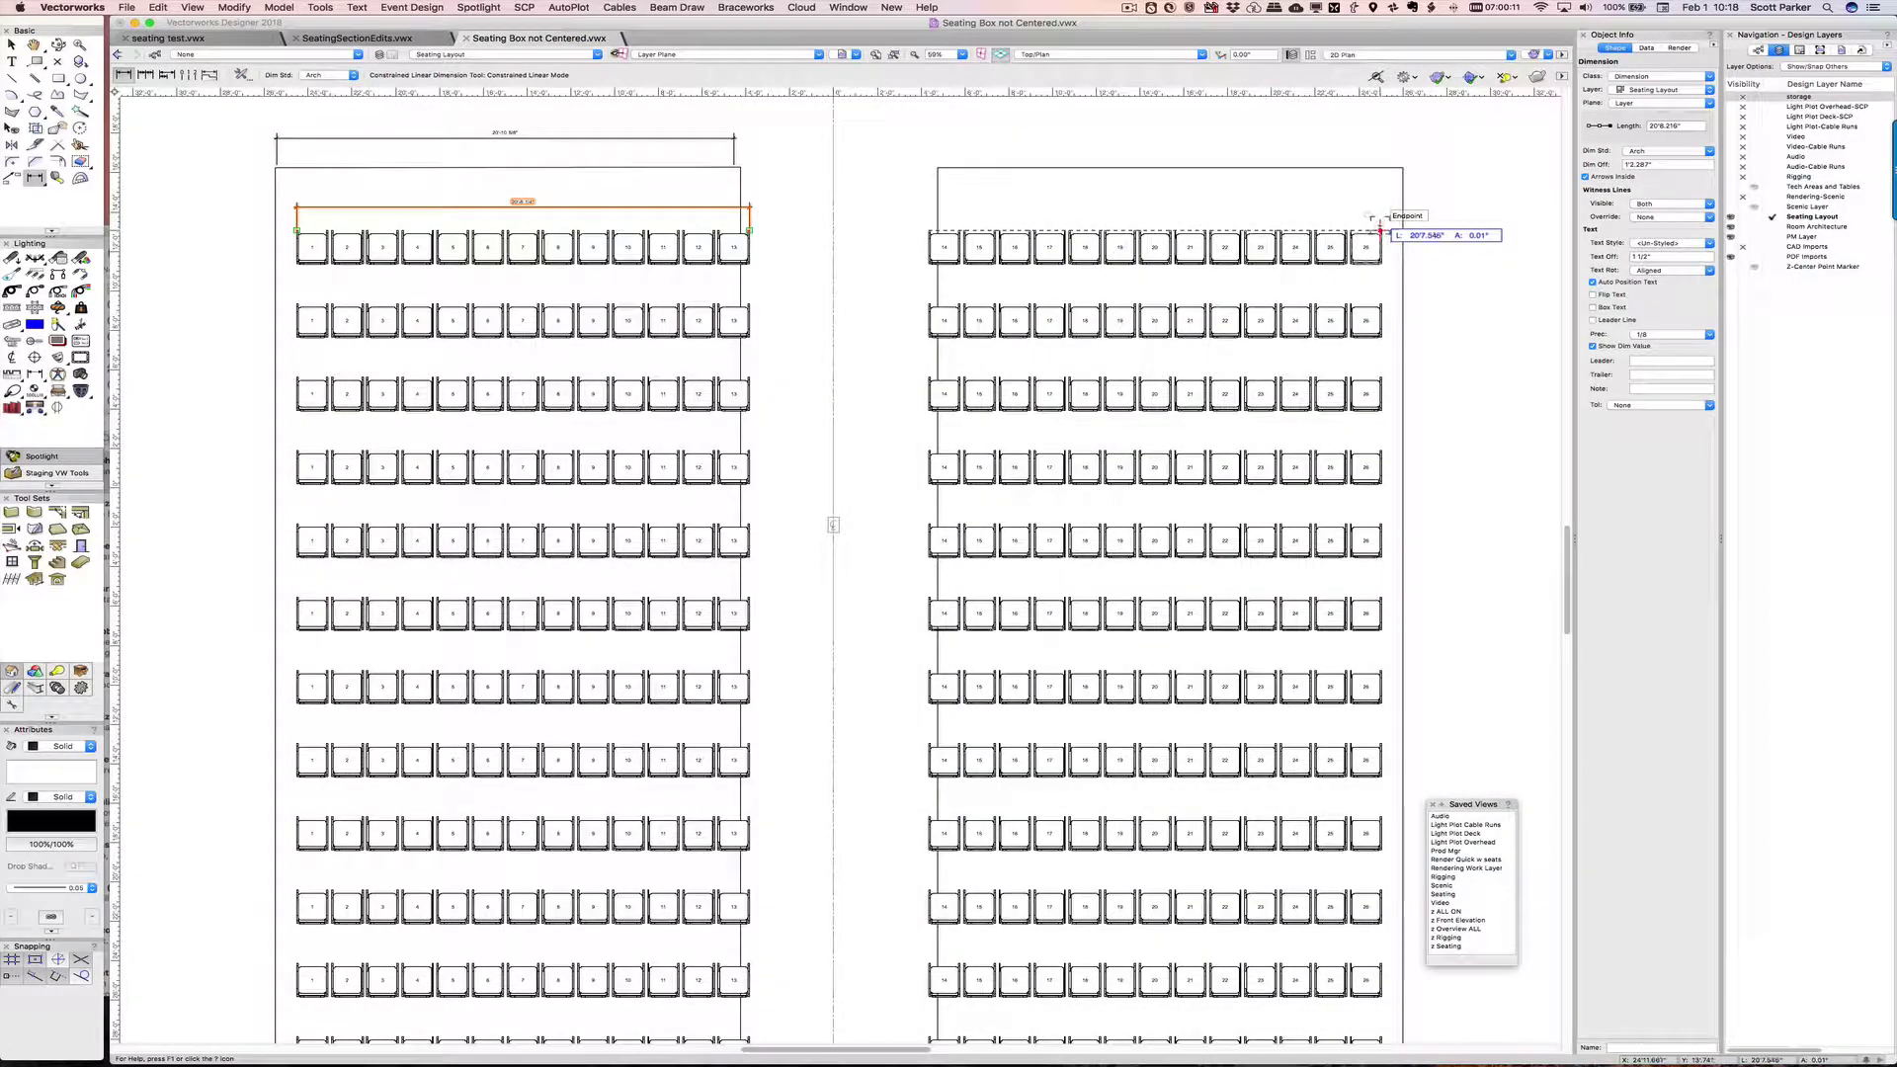
click(1382, 231)
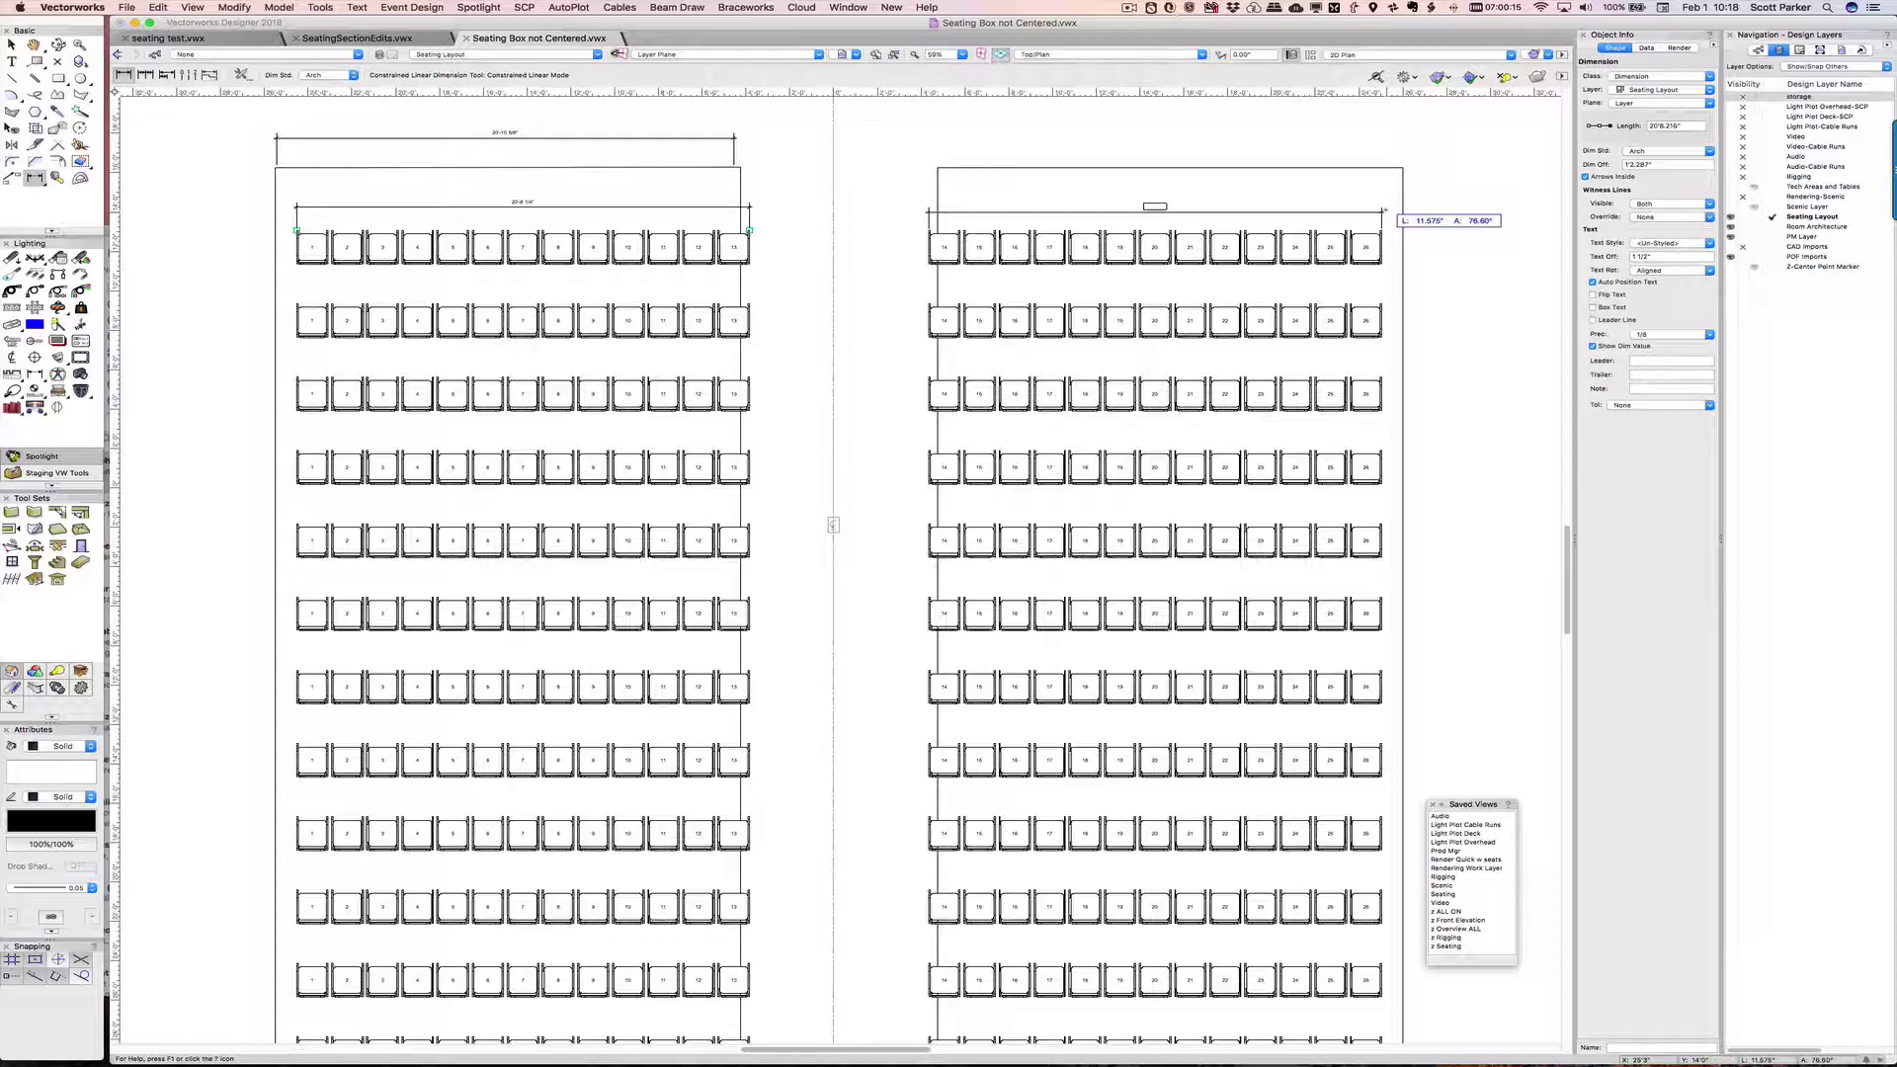
click(1385, 211)
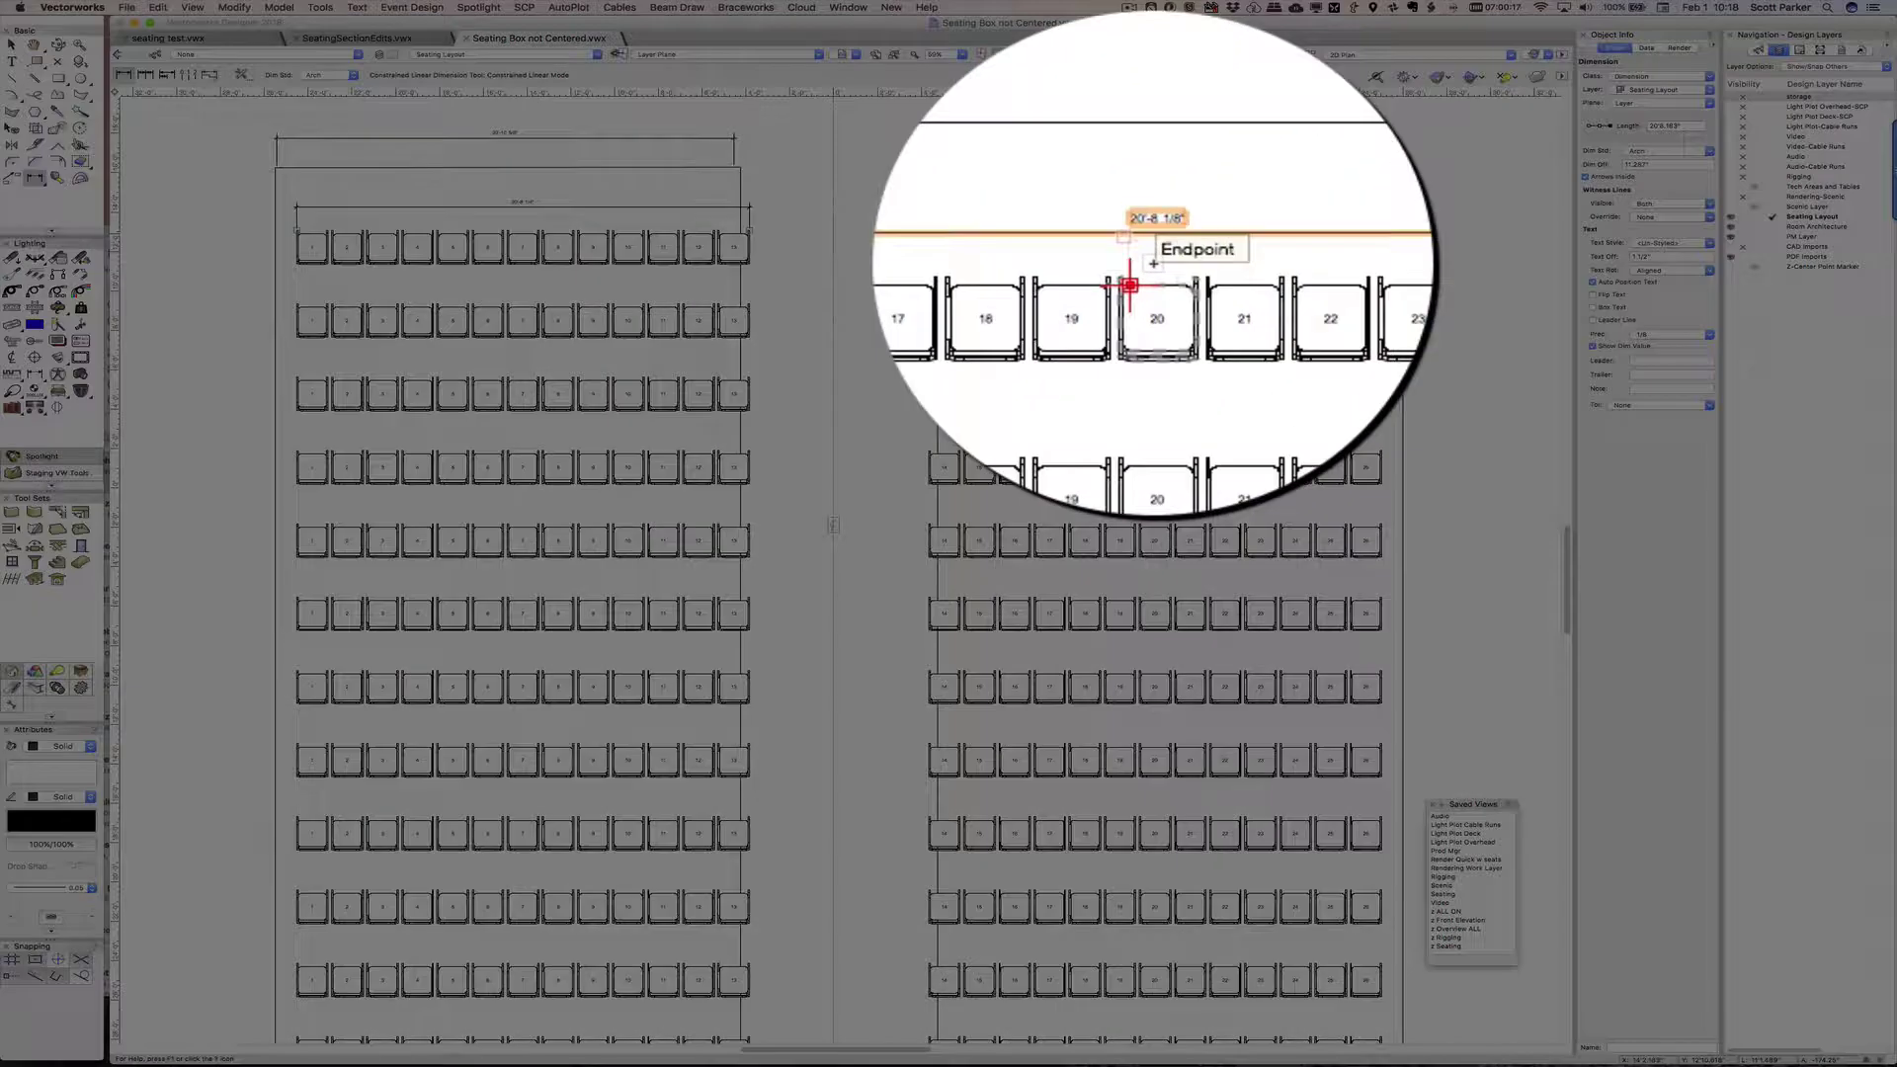
key(x)
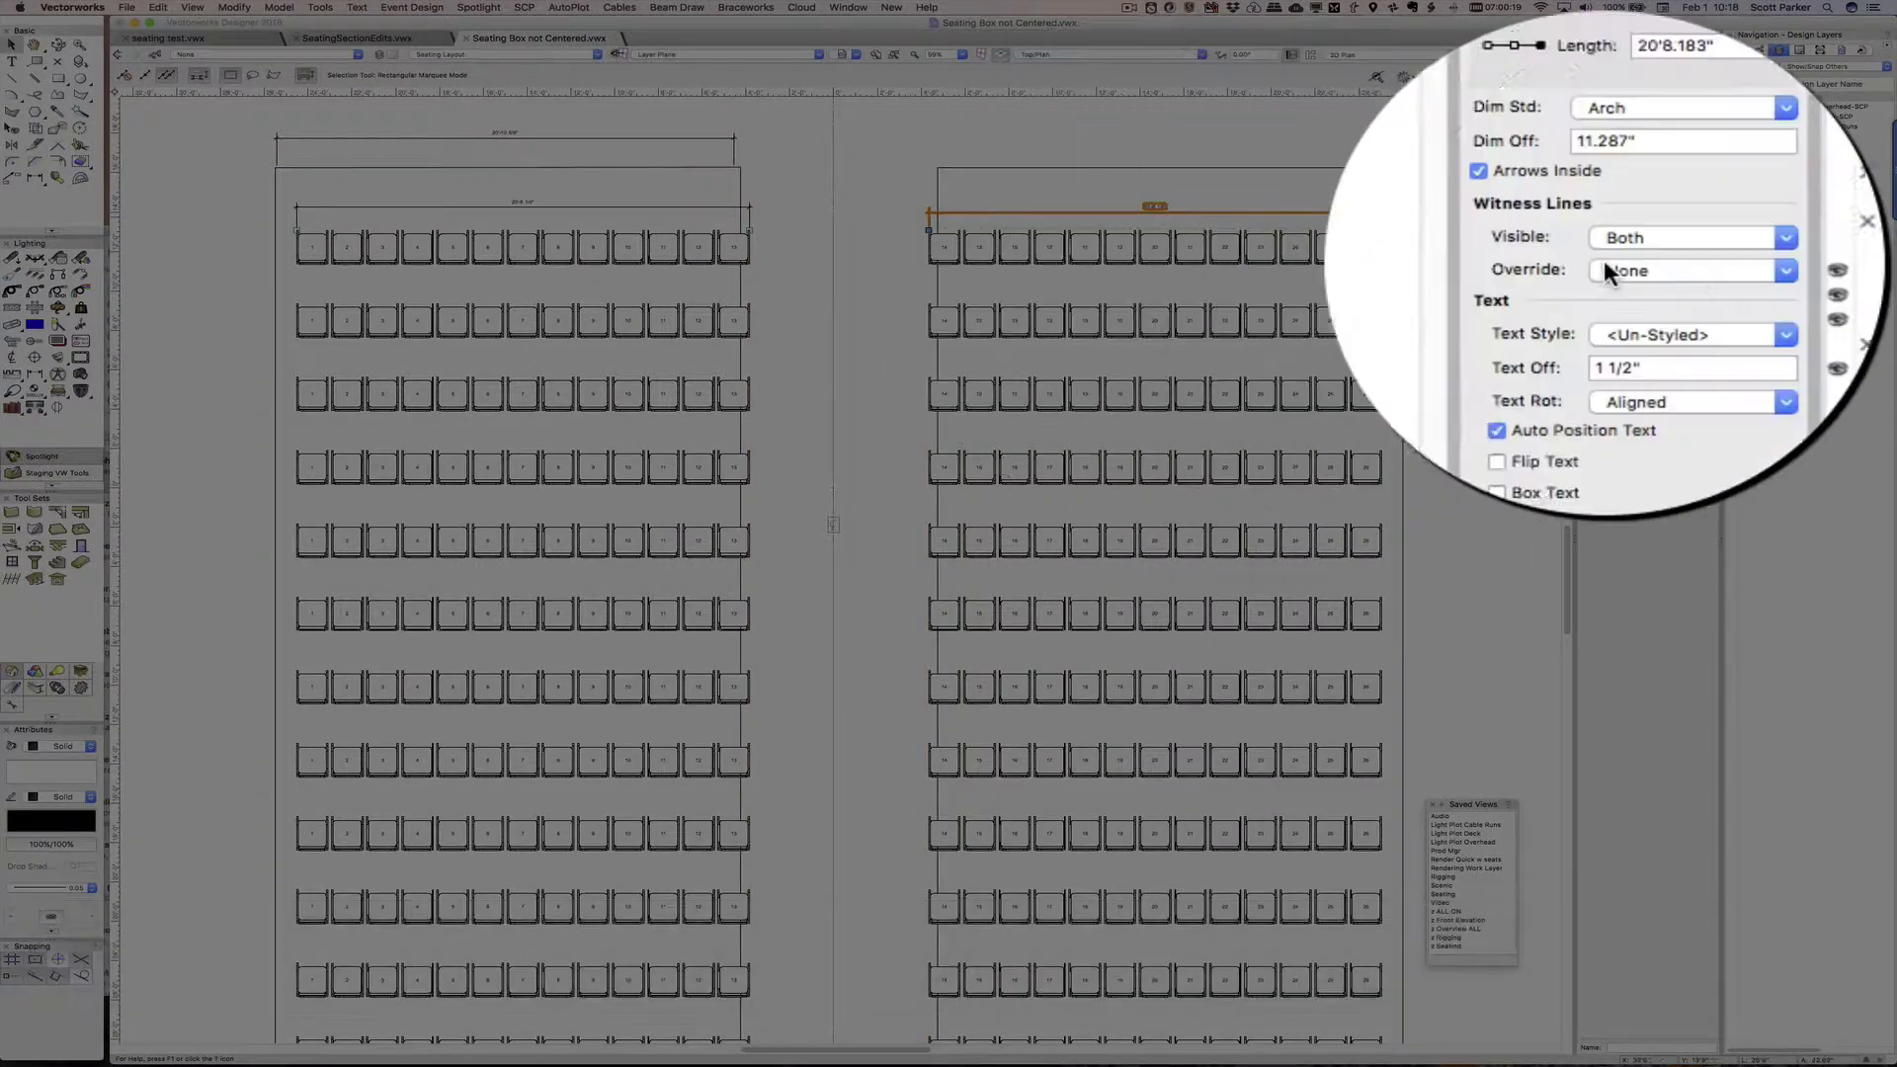
- Set the precision of both front-row dimensions to No Fractions
click(1679, 334)
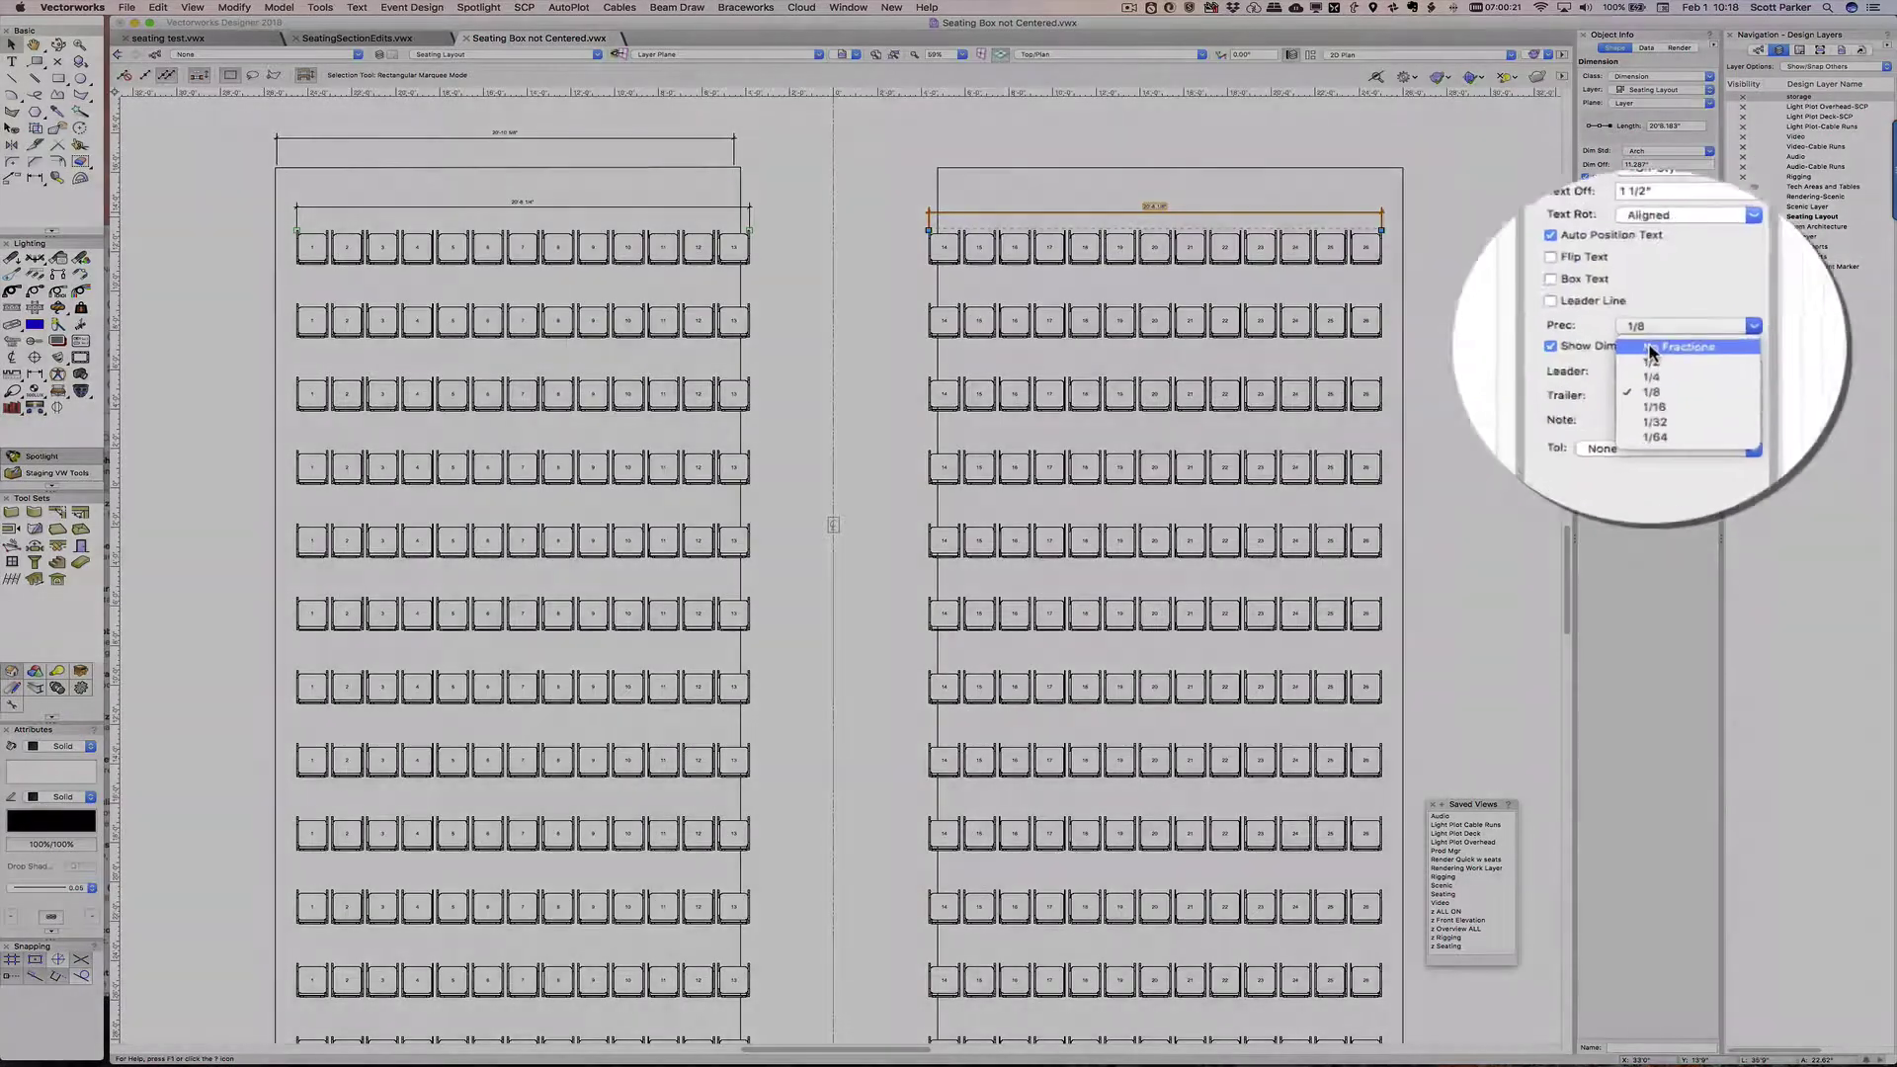
click(1670, 345)
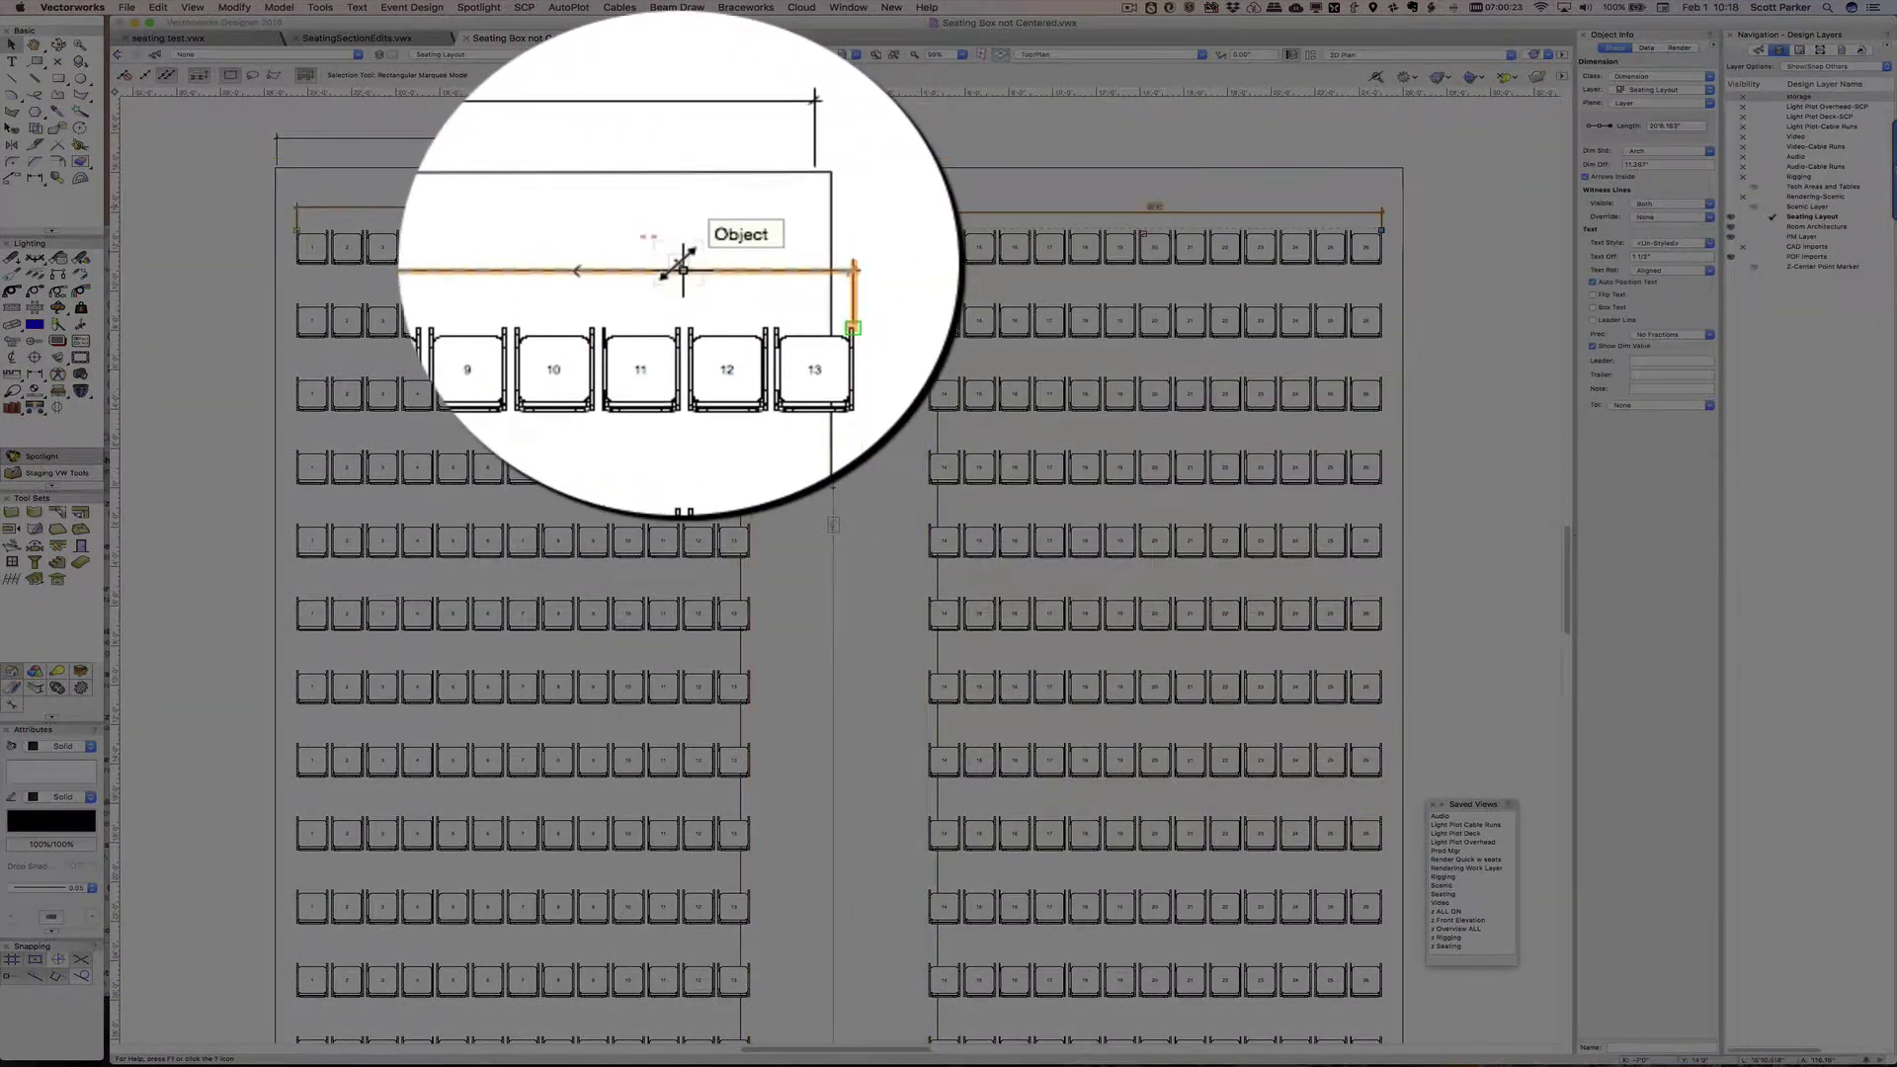
click(680, 206)
click(1670, 334)
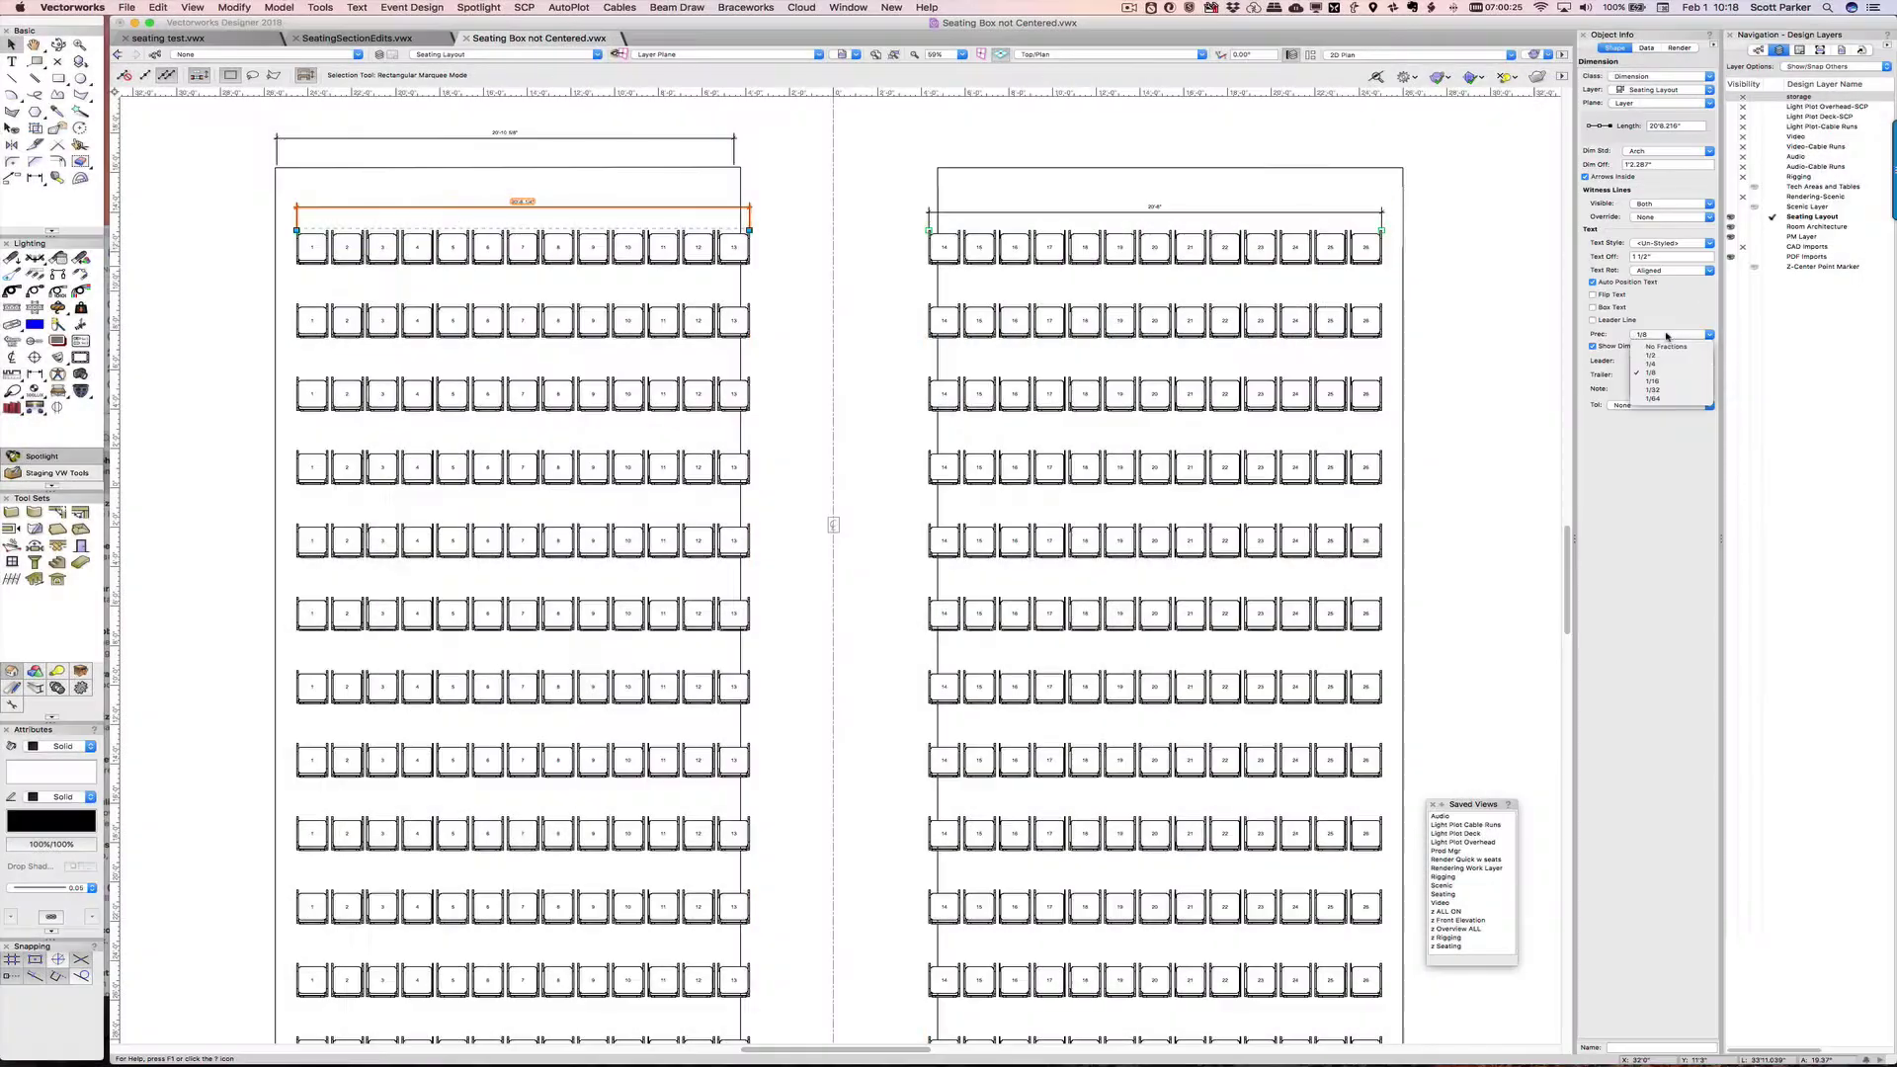
click(1665, 346)
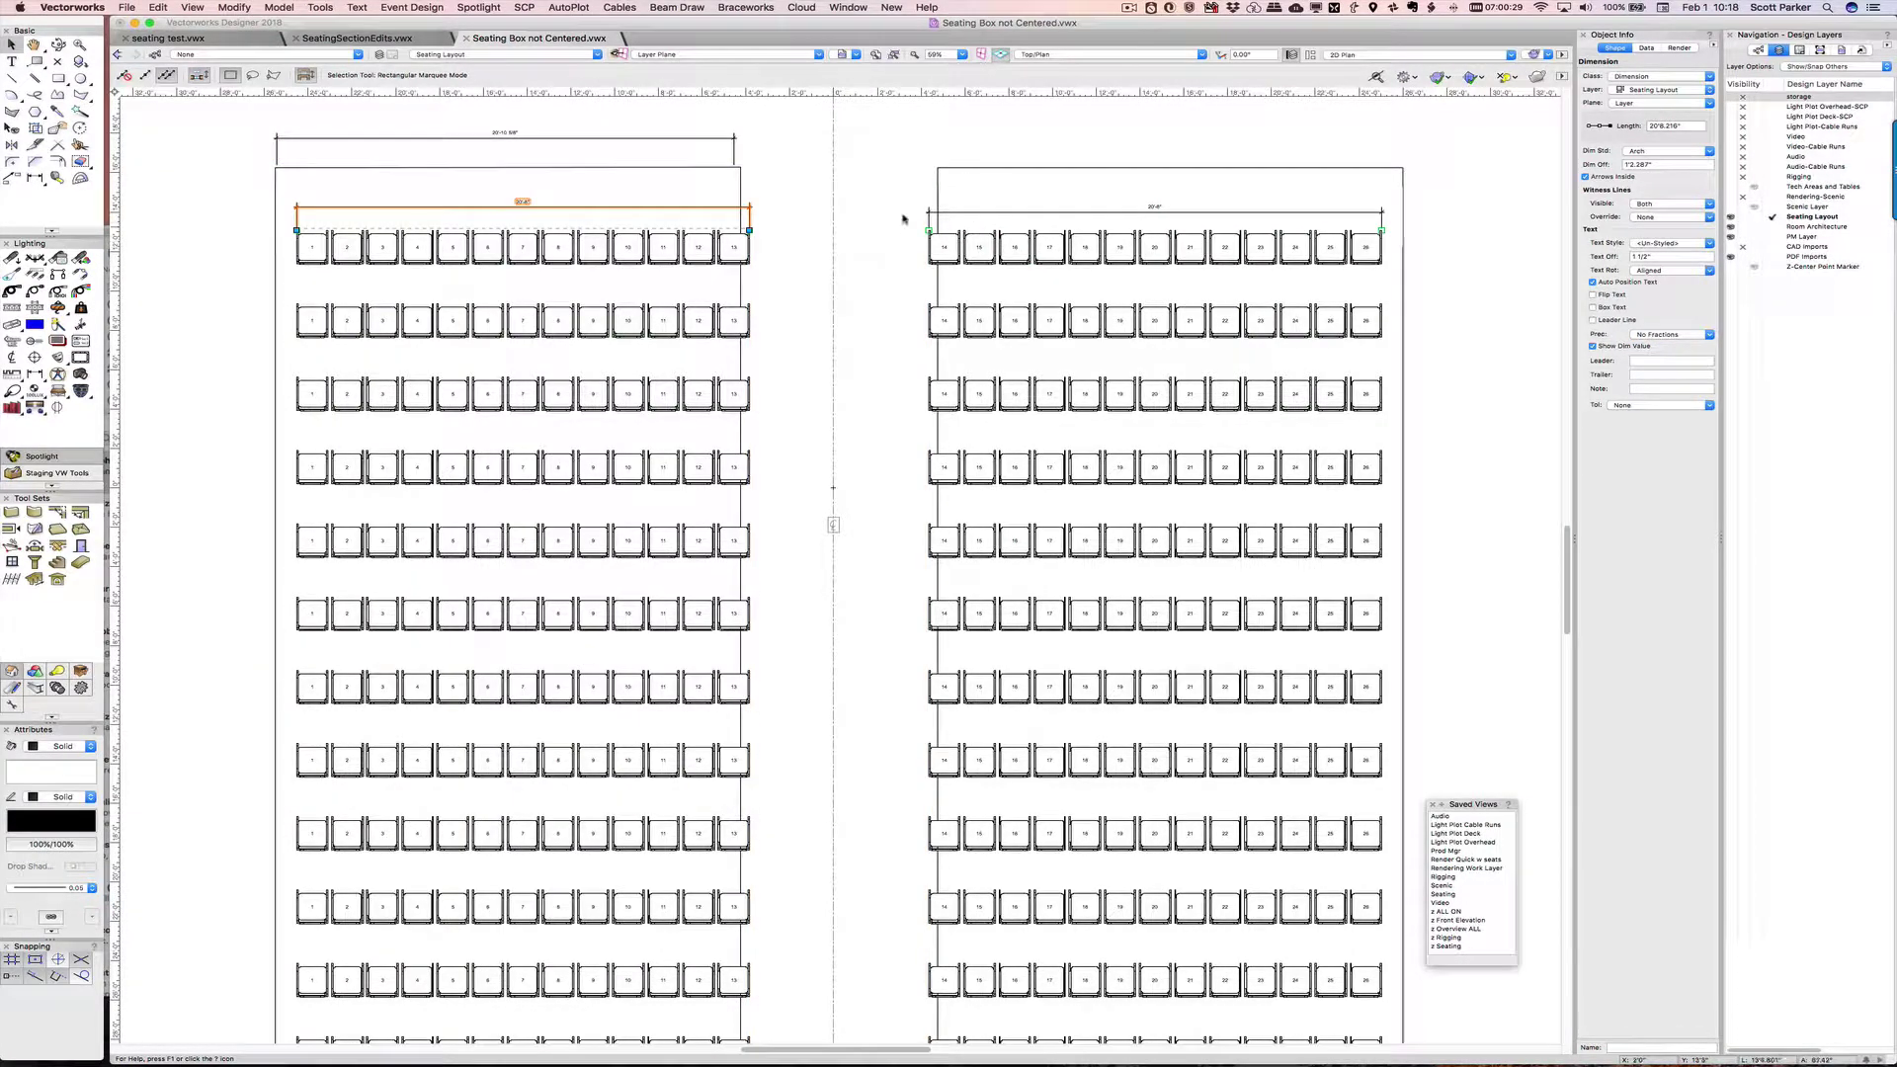
- Turn off the boundary display for the Main Seating section and deselect it
click(956, 168)
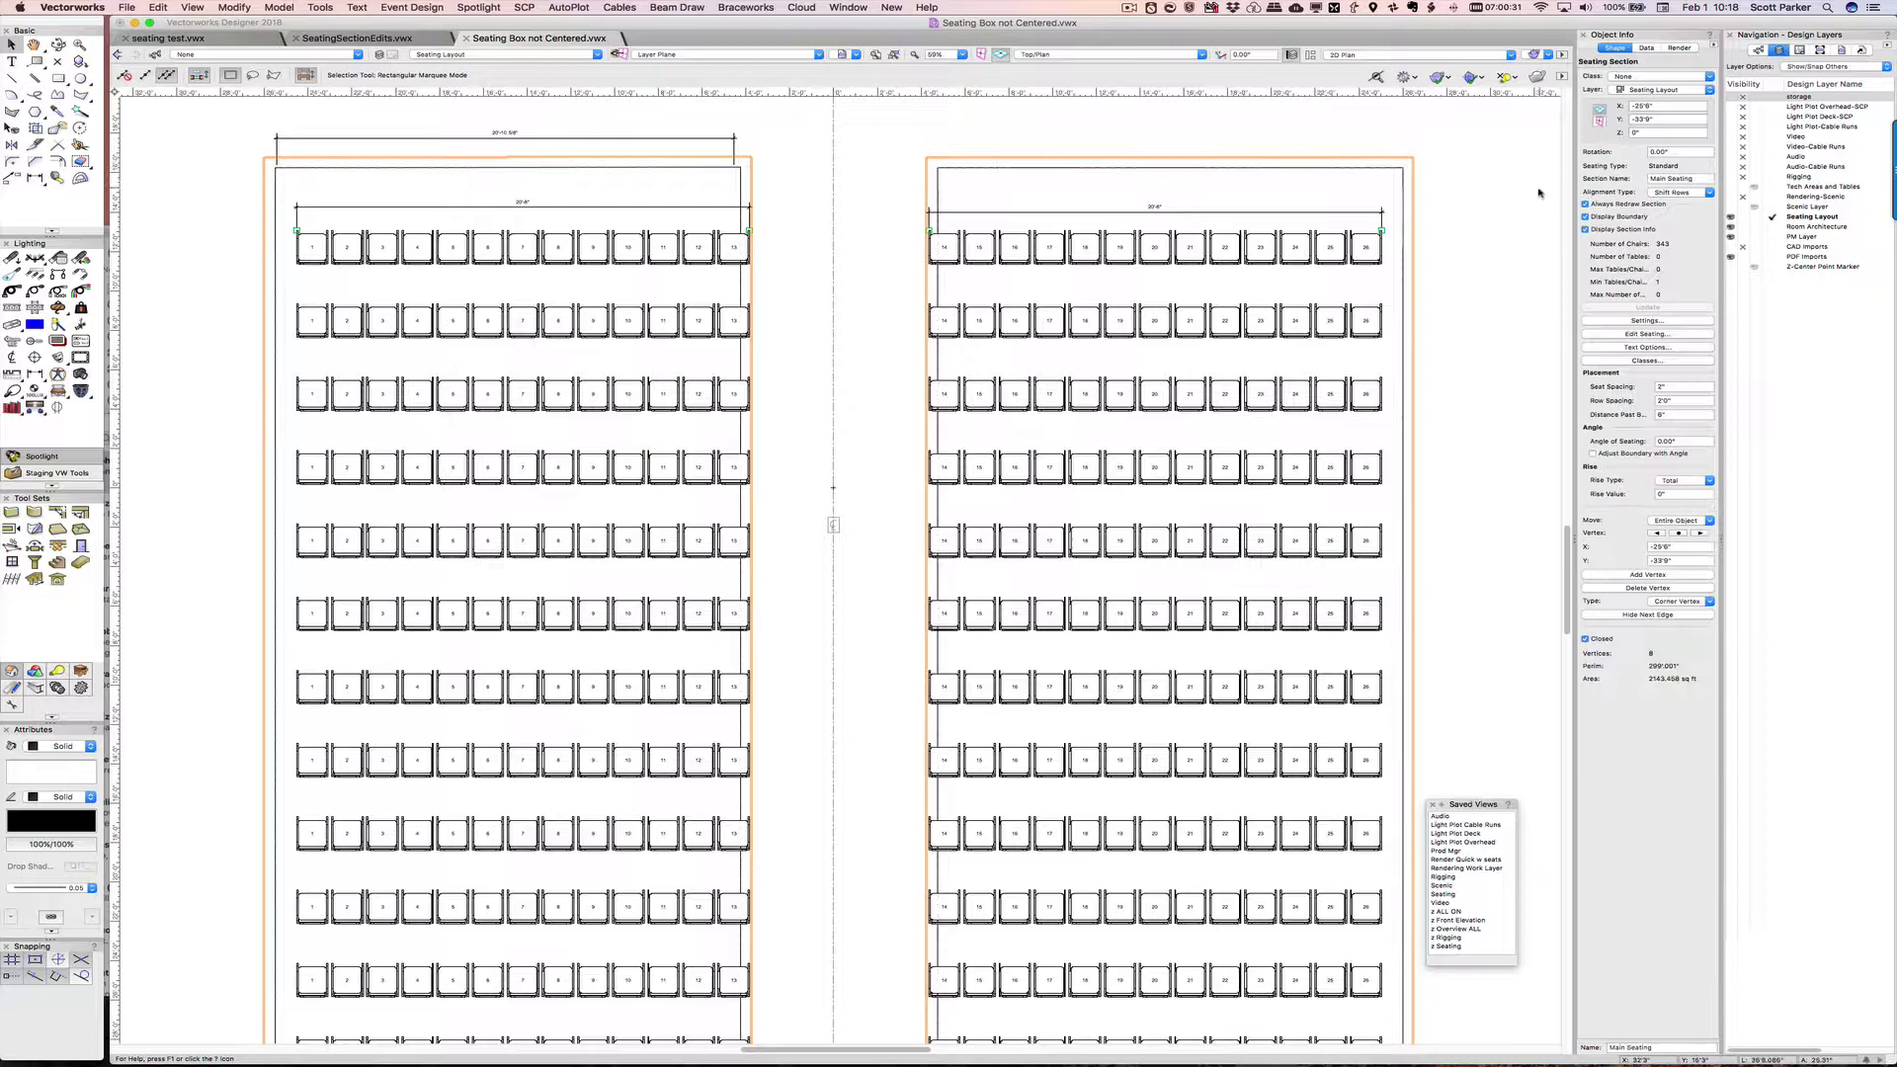
click(1587, 216)
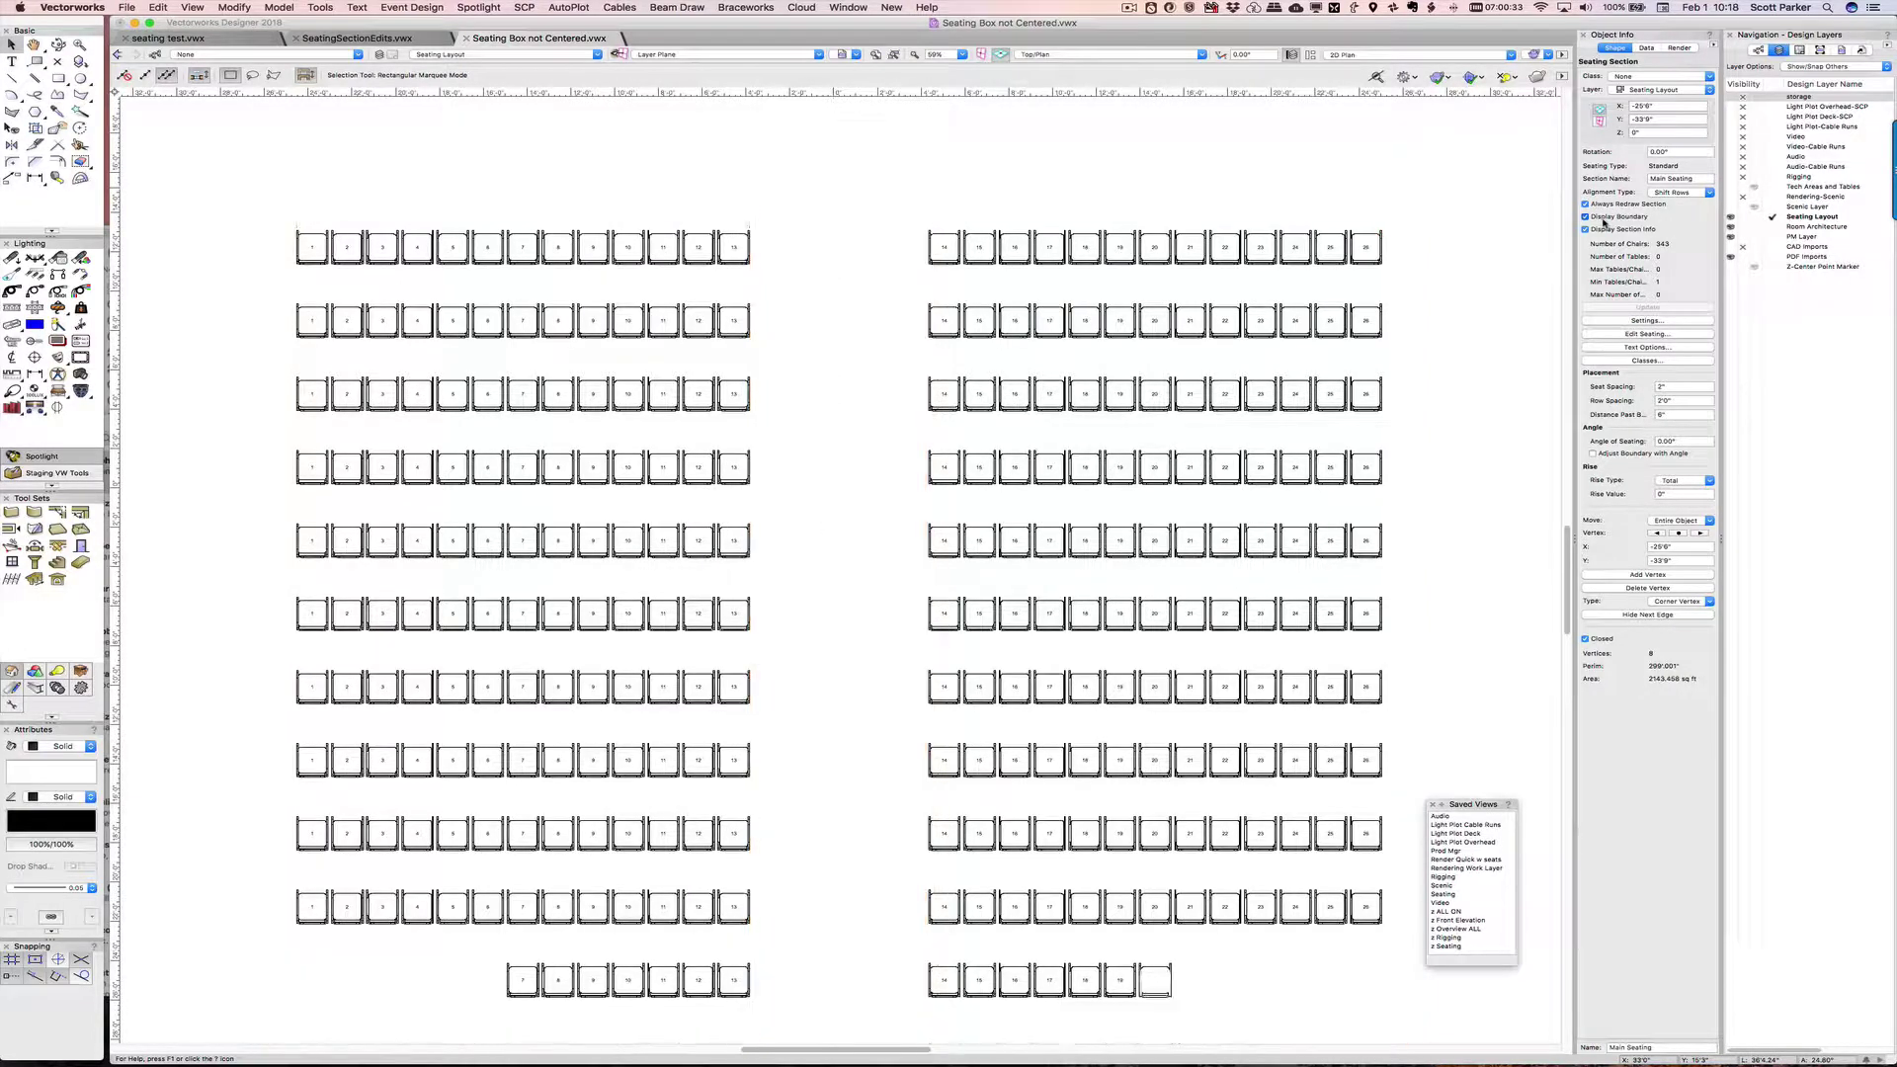
click(1430, 328)
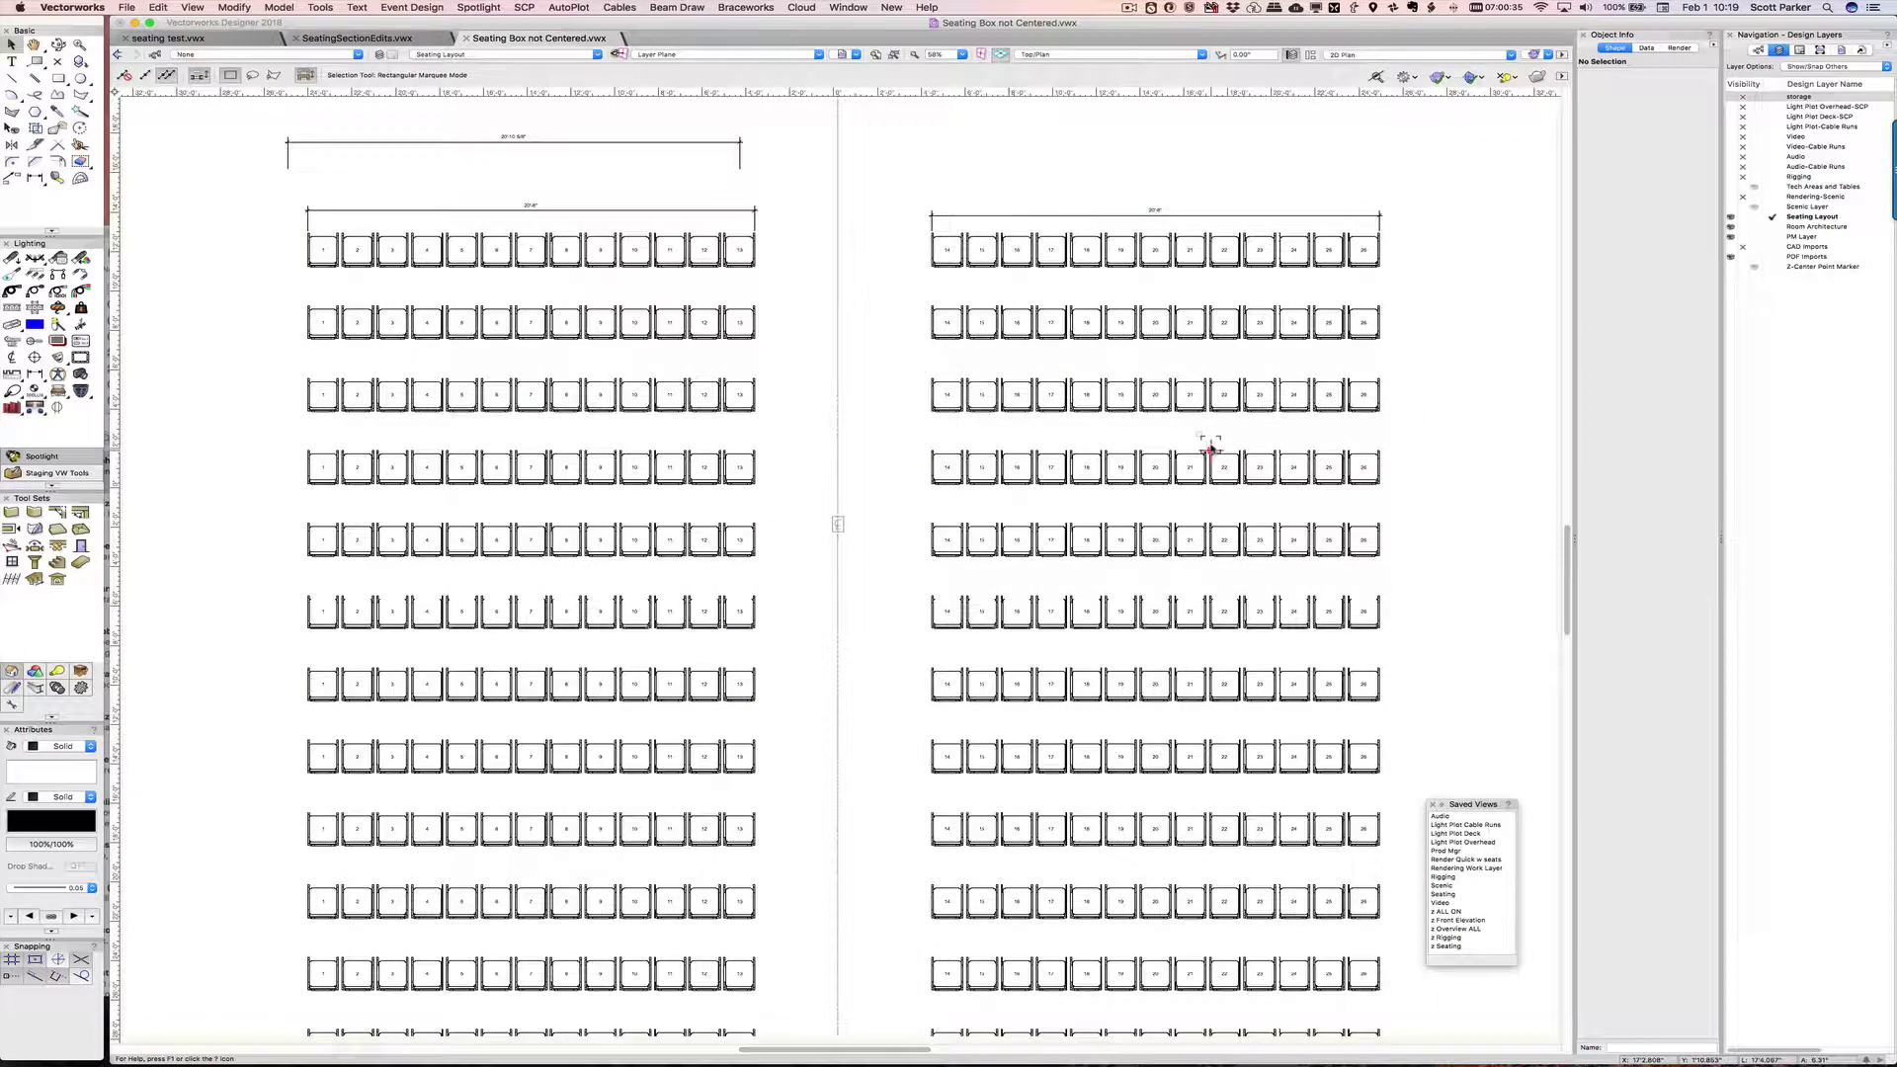
- Reshape the section boundary by moving the centre aisle's rear edge back into the last row, extending the aisle through it
scroll(1211, 450, down, 2)
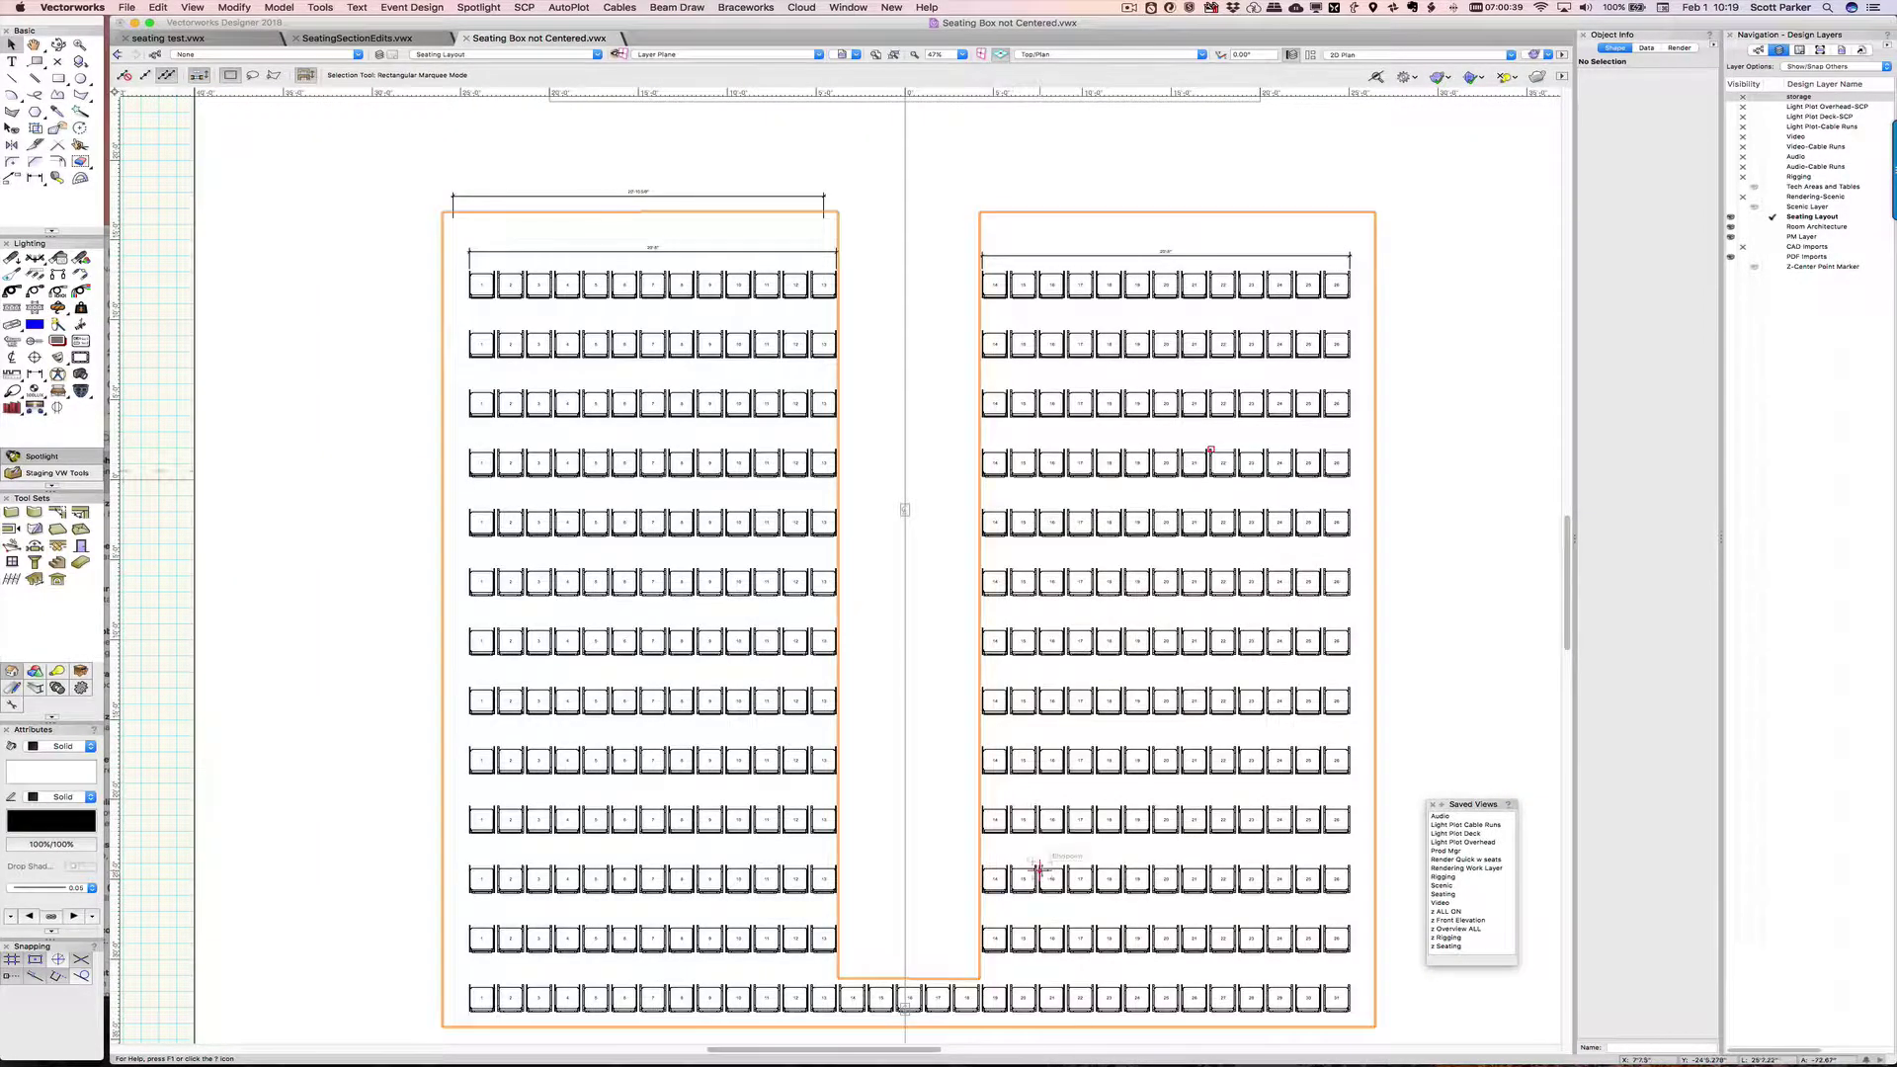
scroll(1023, 770, down, 5)
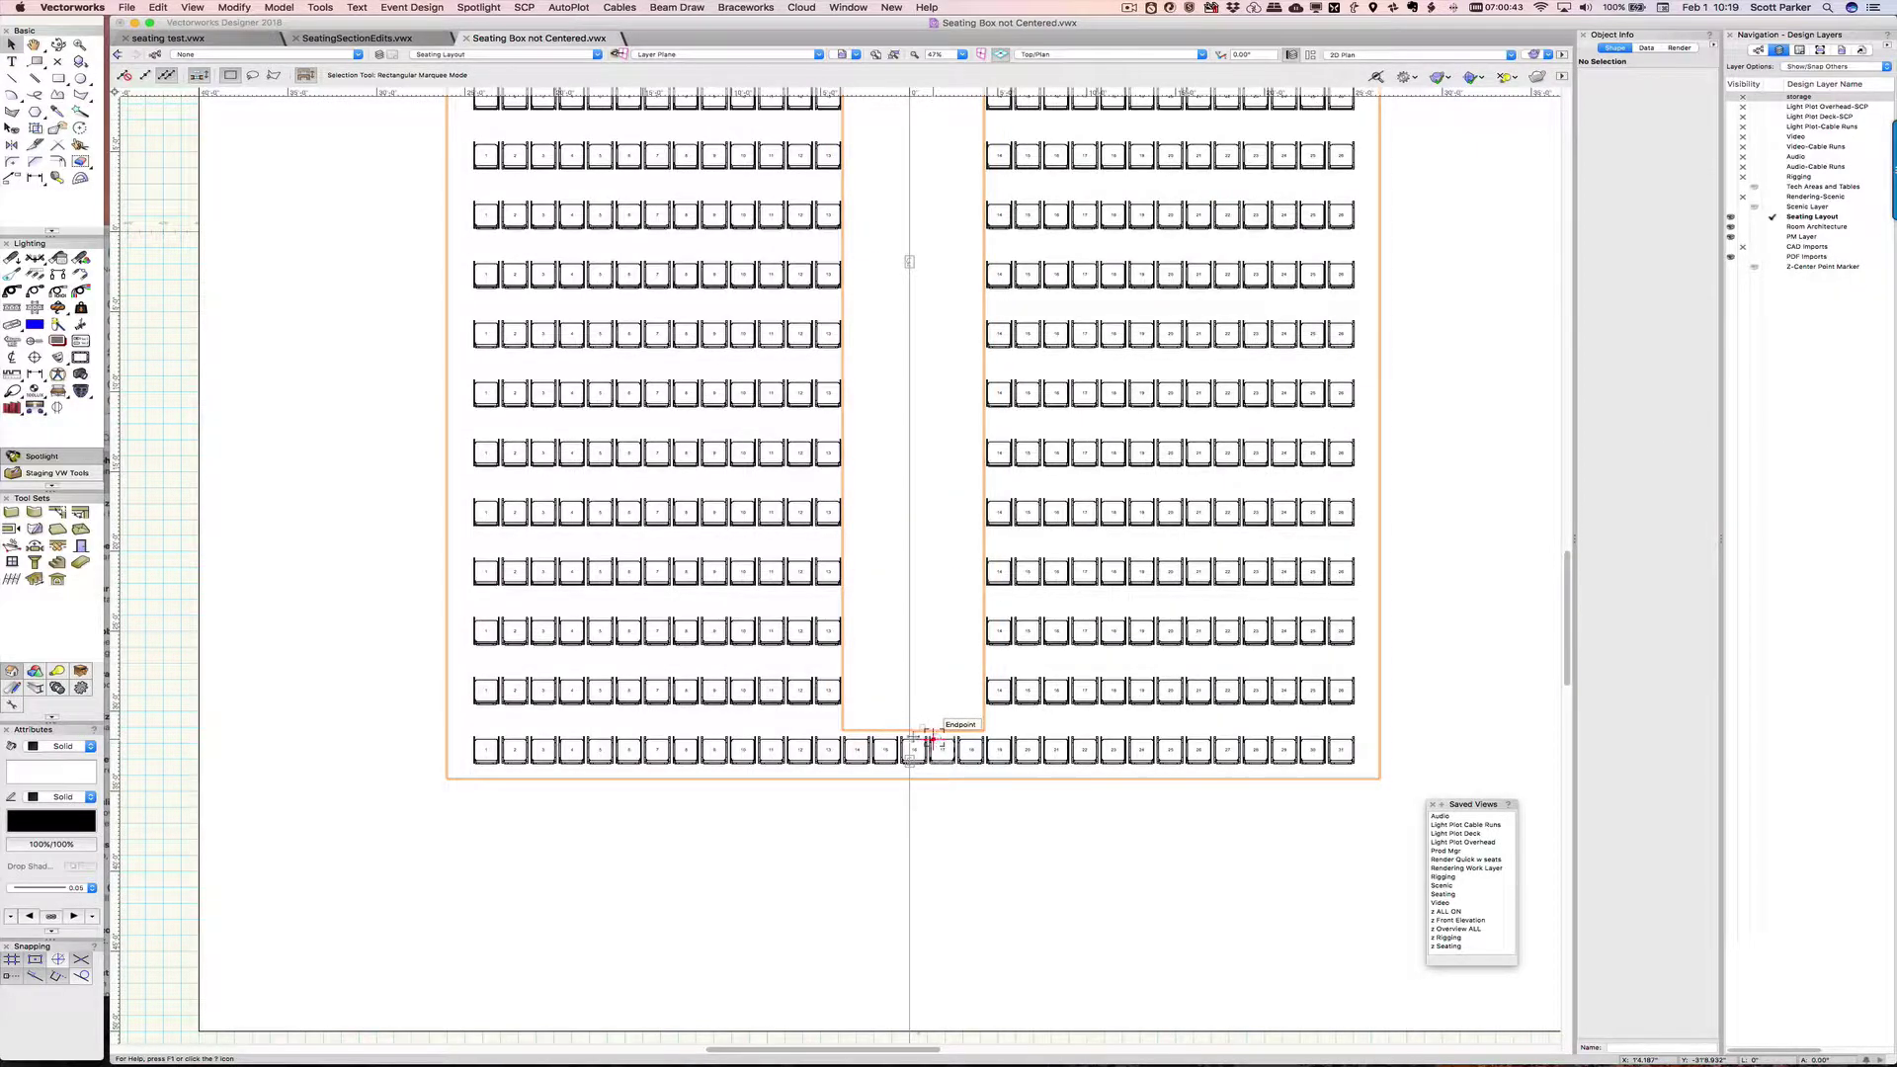
click(911, 732)
key(shift+r)
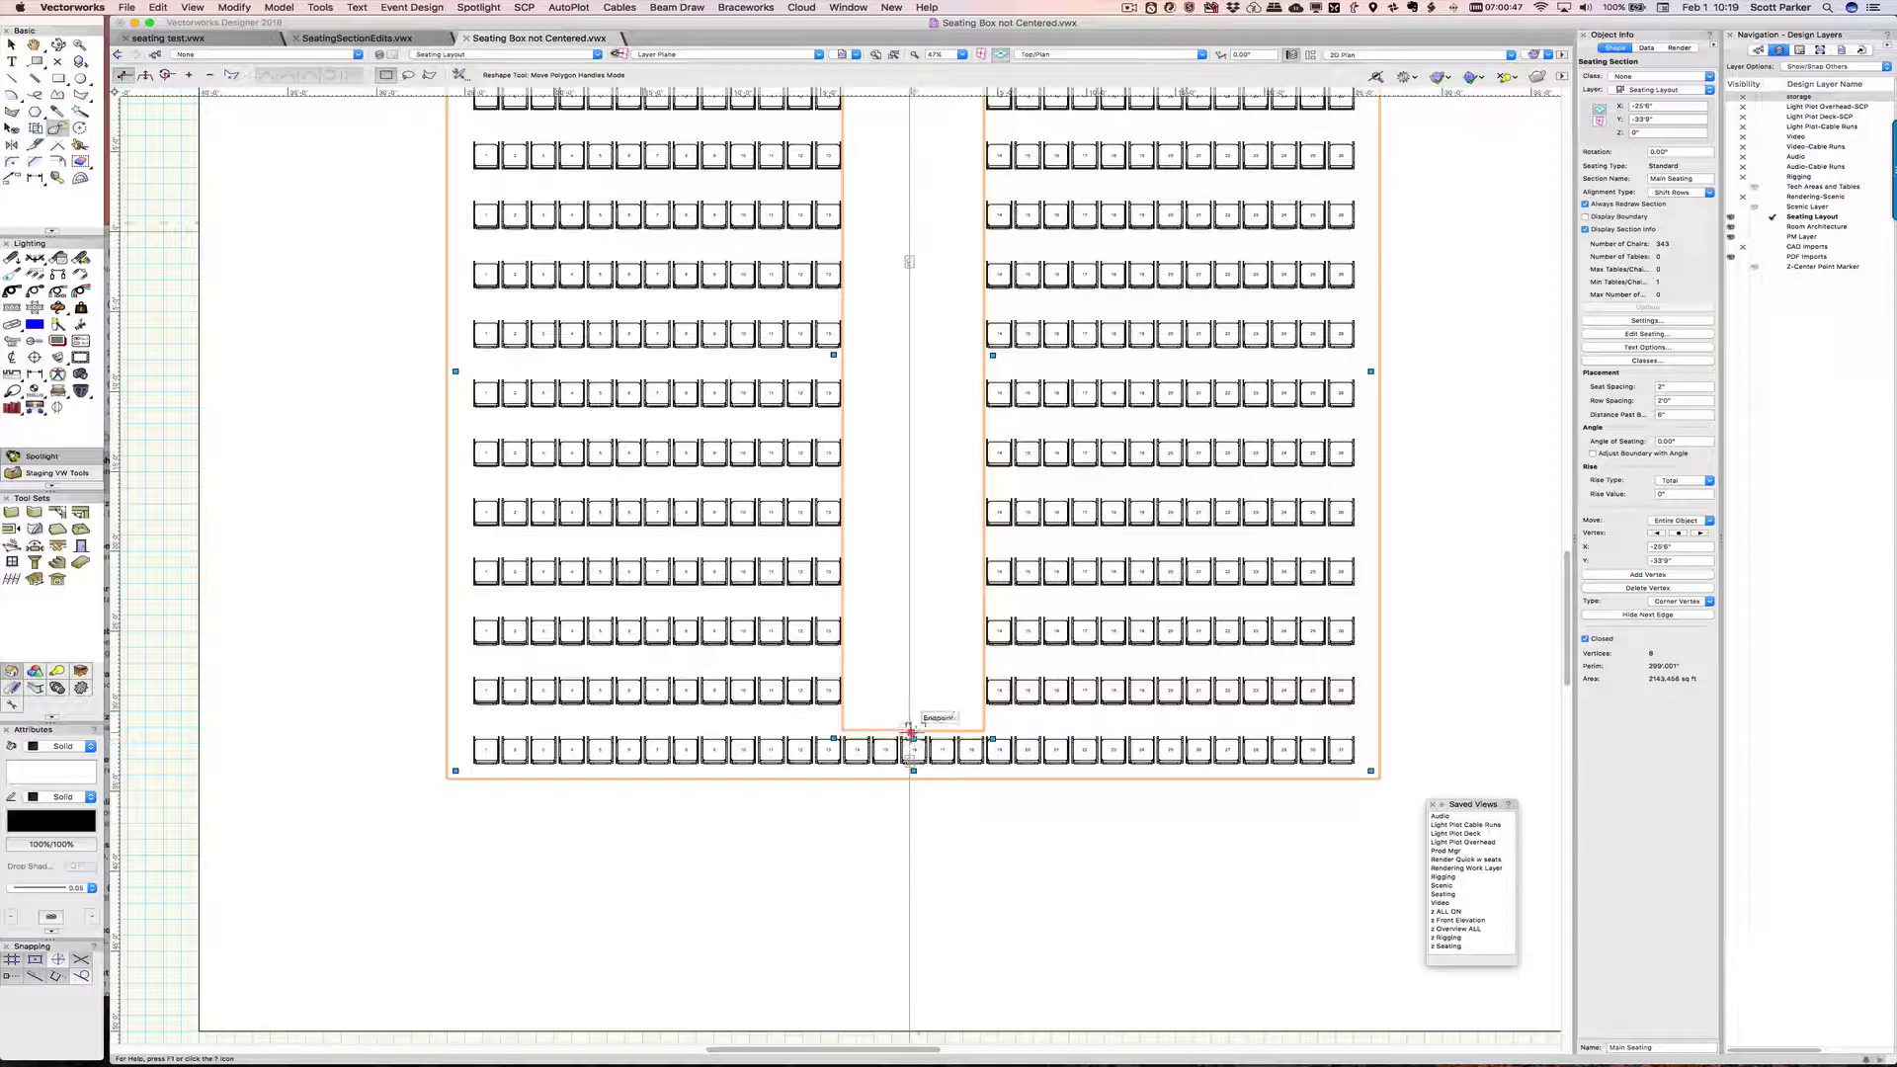
drag(911, 739, 911, 754)
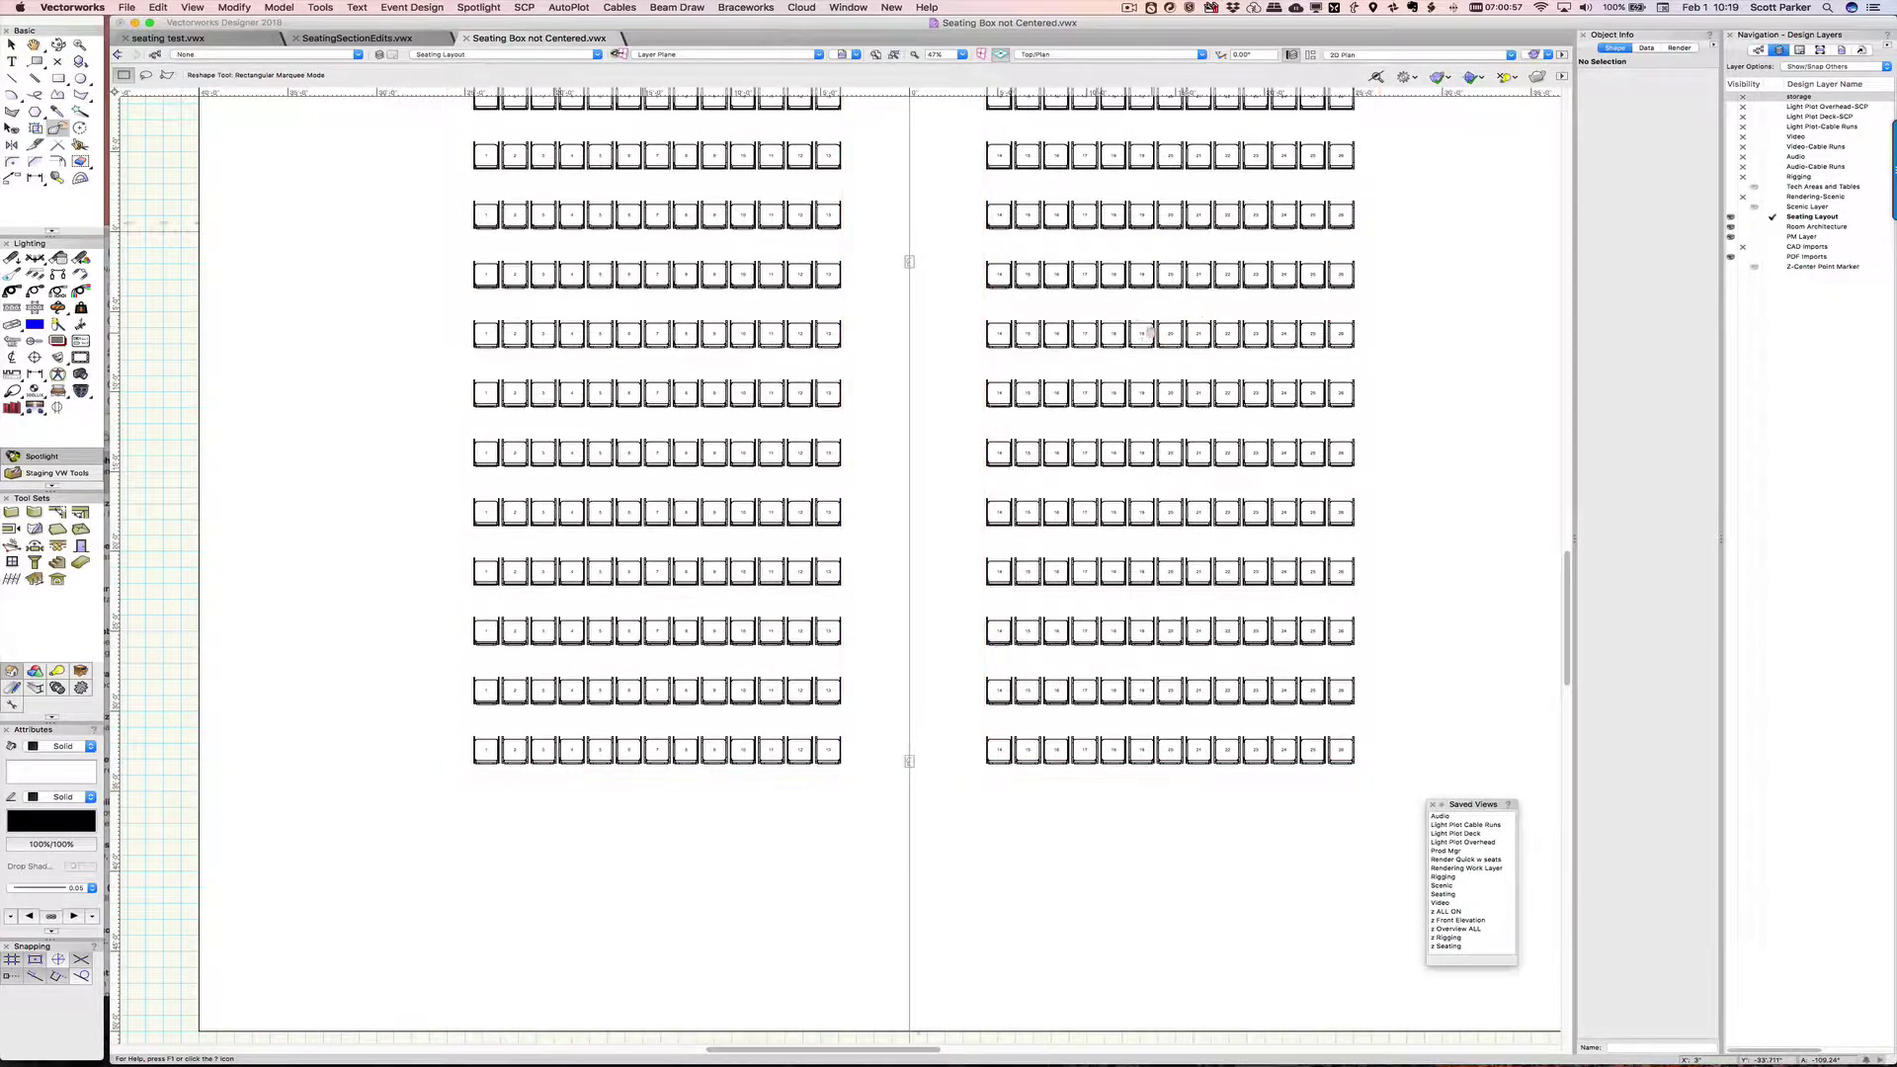
- Dimension the width of the centre aisle between the two front-row dimensions, placing the dimension just above them
key(h)
drag(1151, 332, 1097, 600)
key(shift+r)
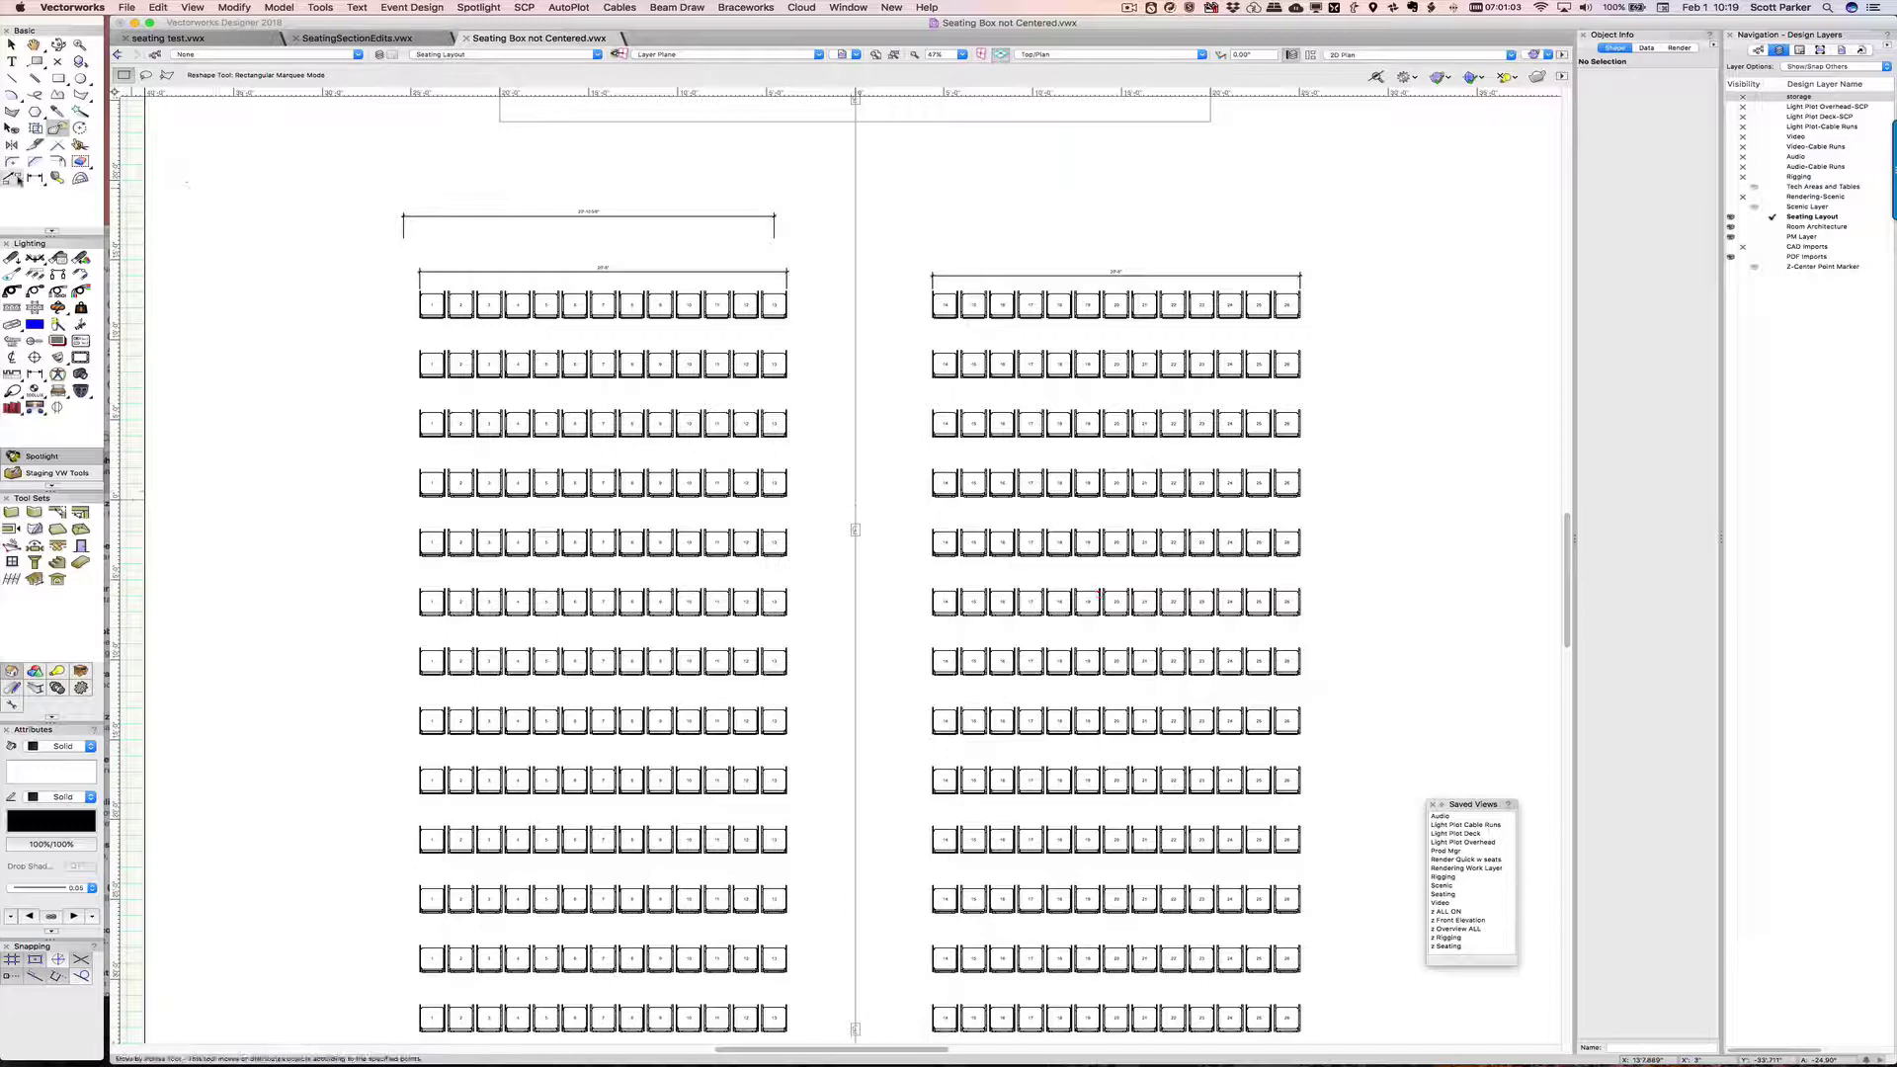
click(34, 178)
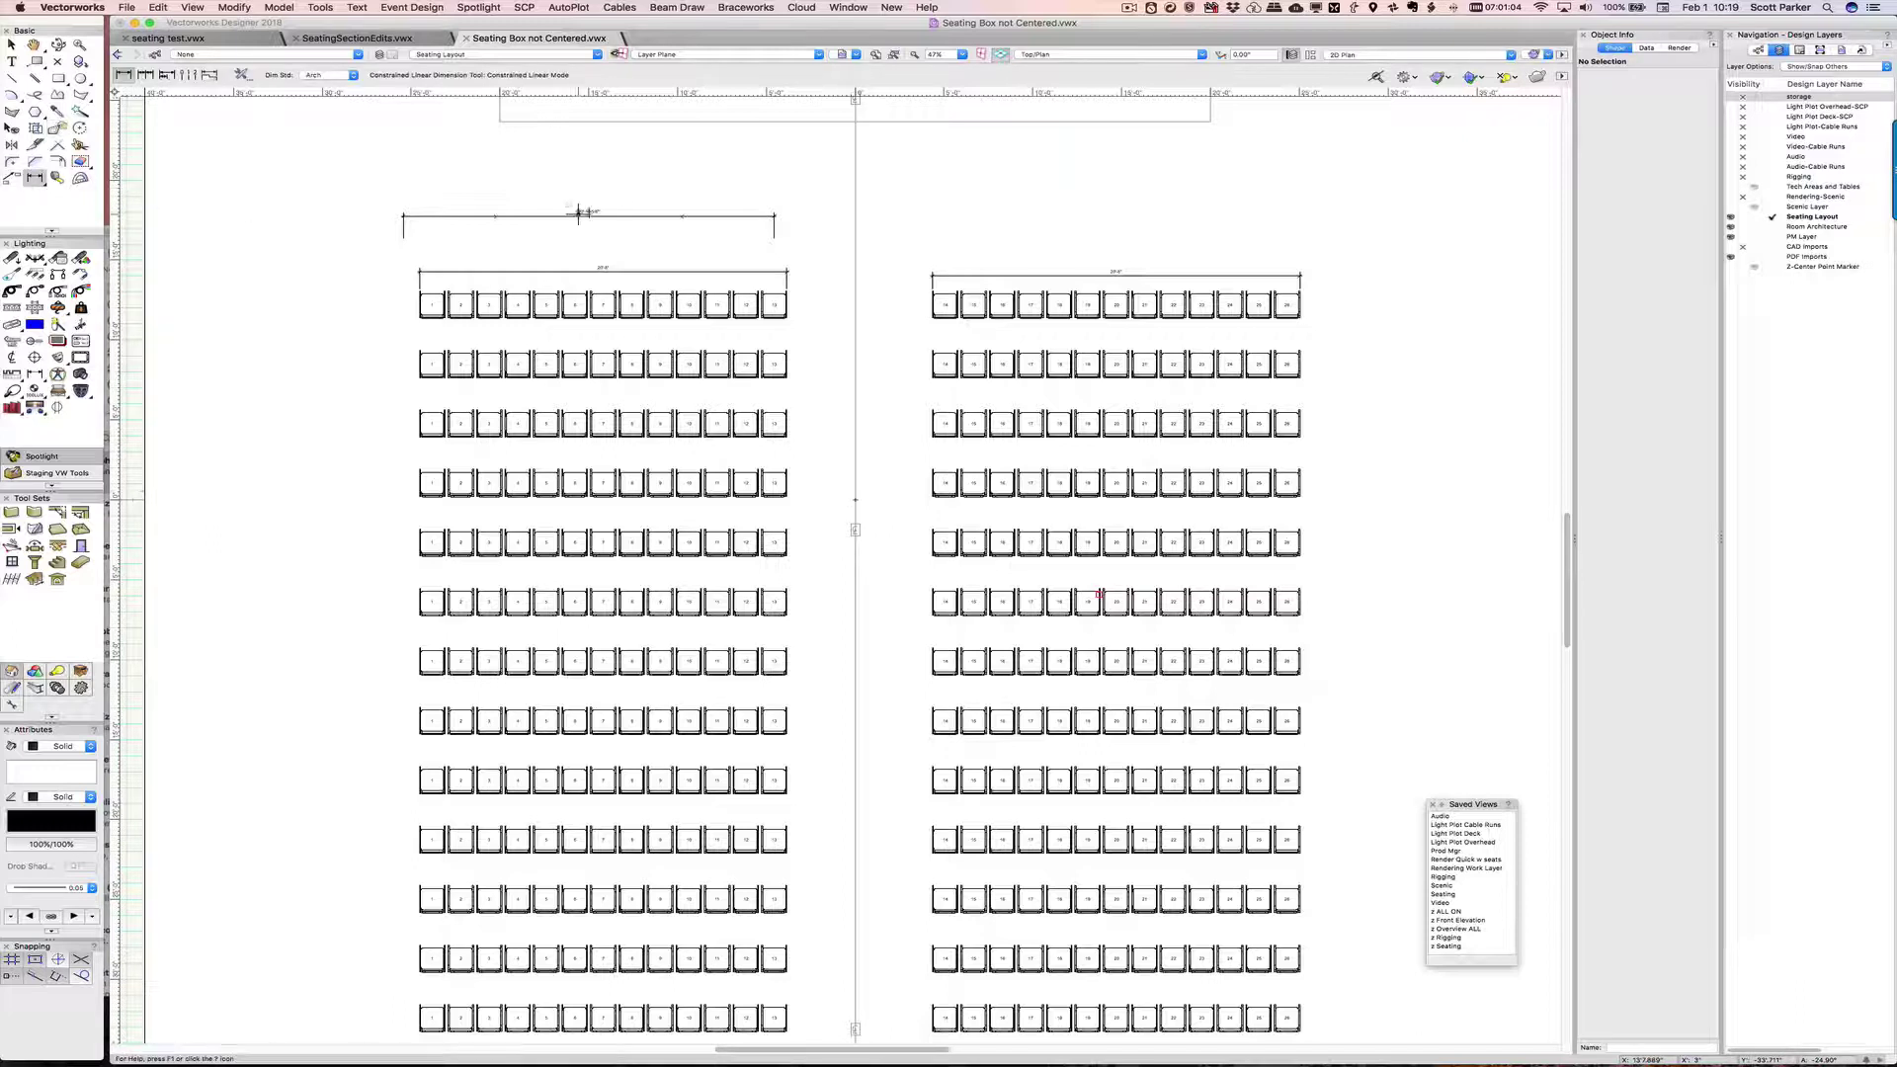
click(787, 271)
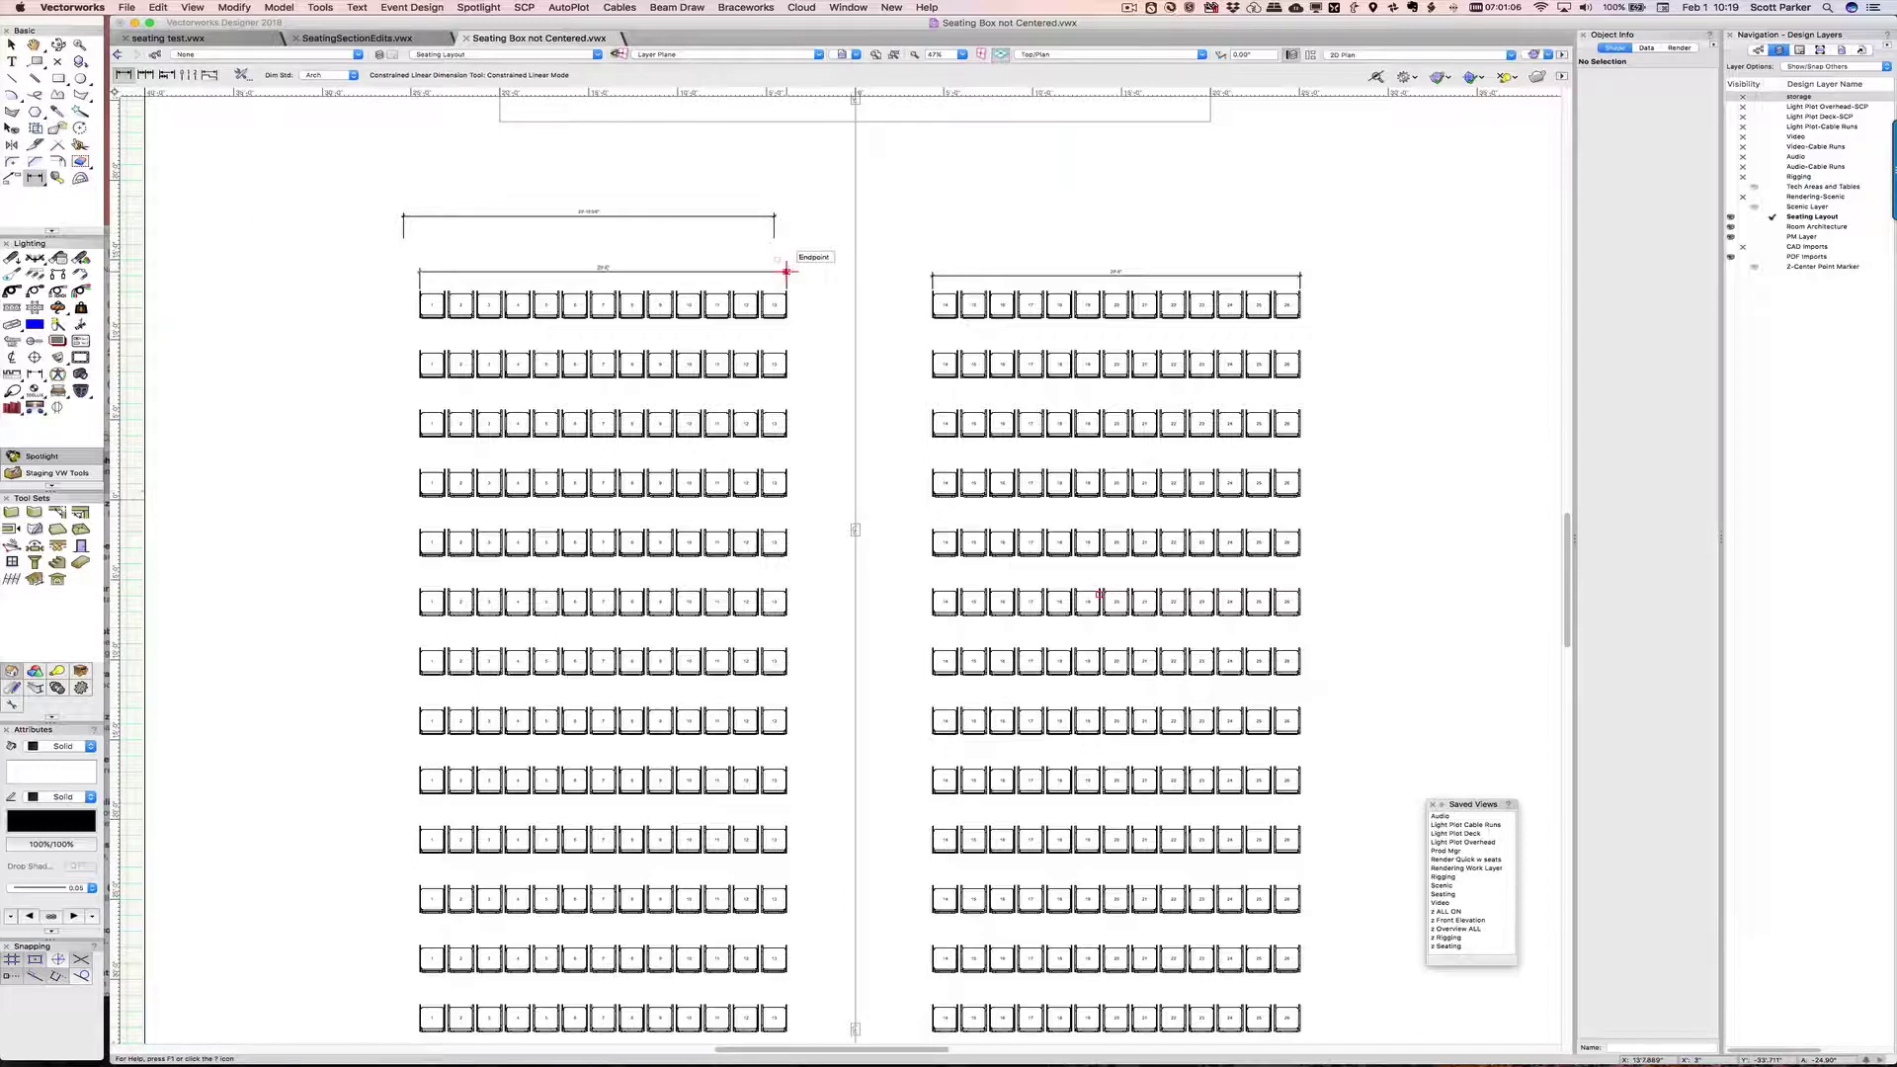
click(932, 275)
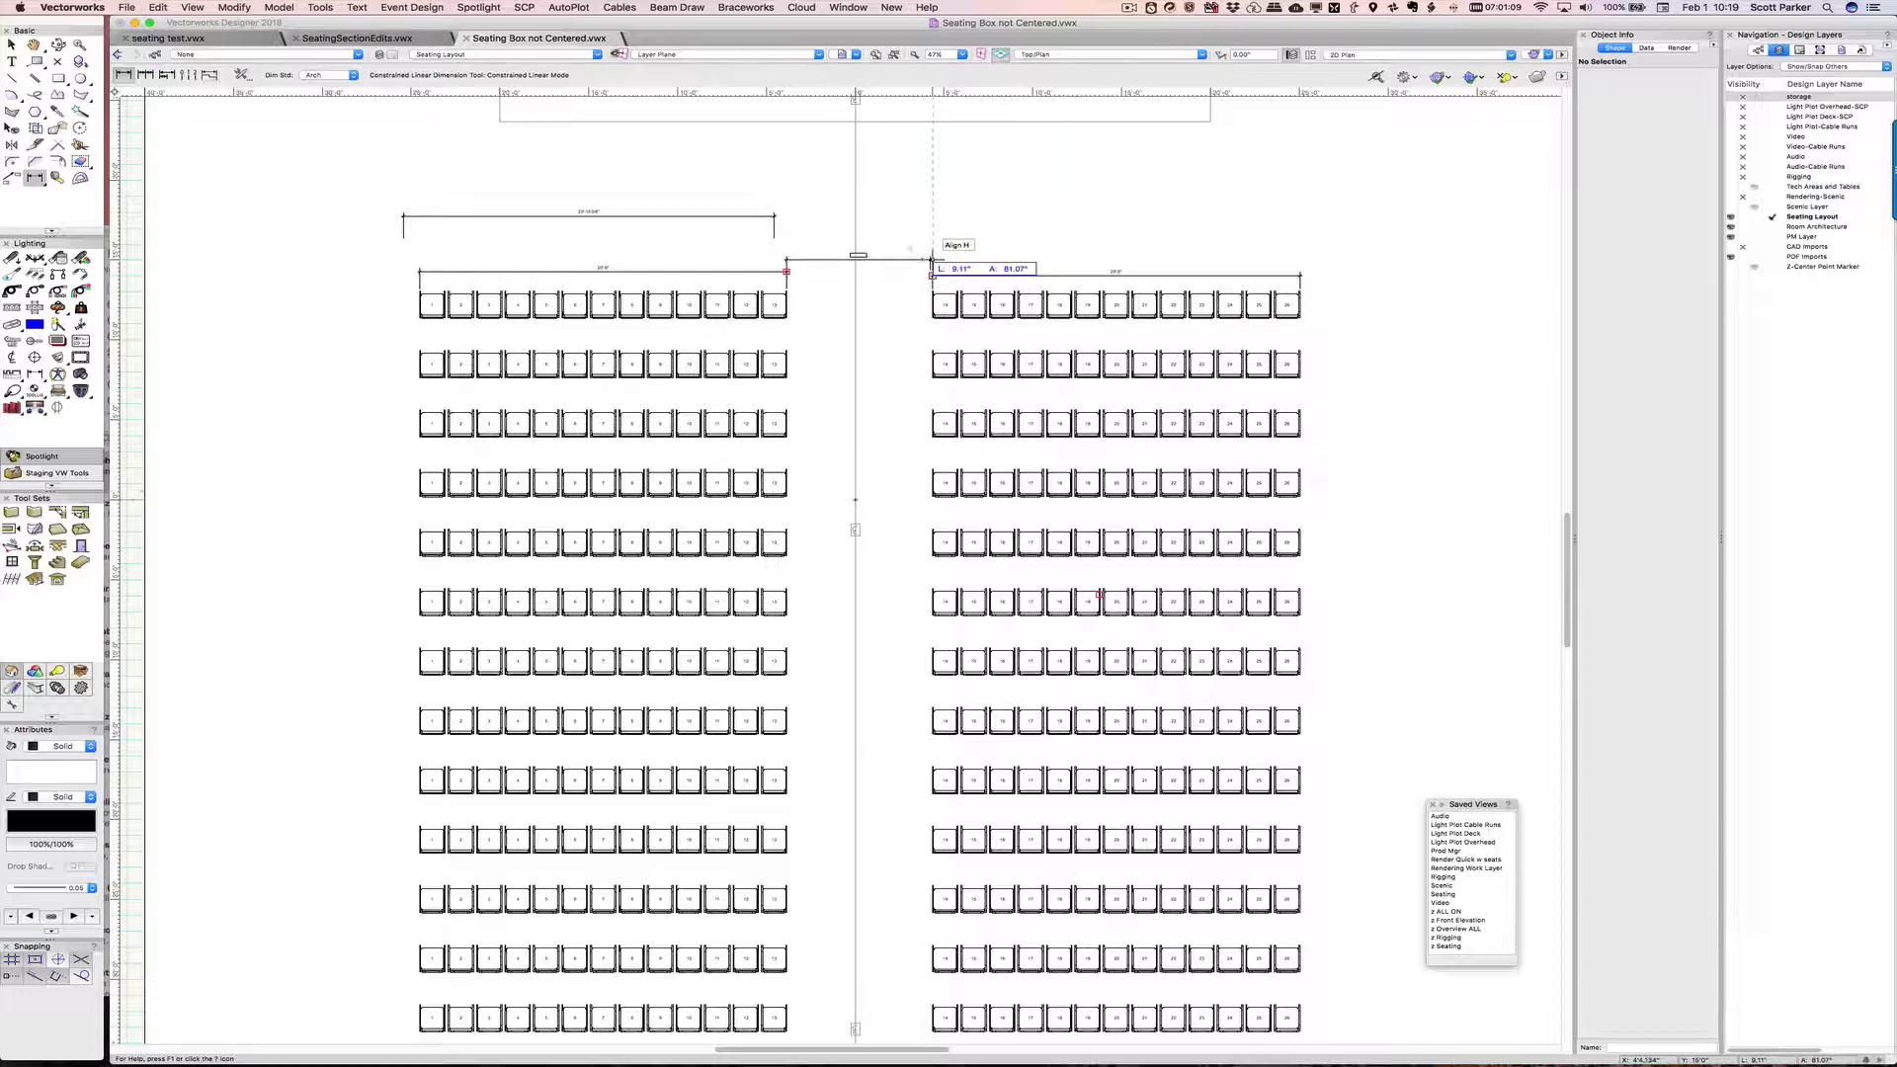
click(879, 249)
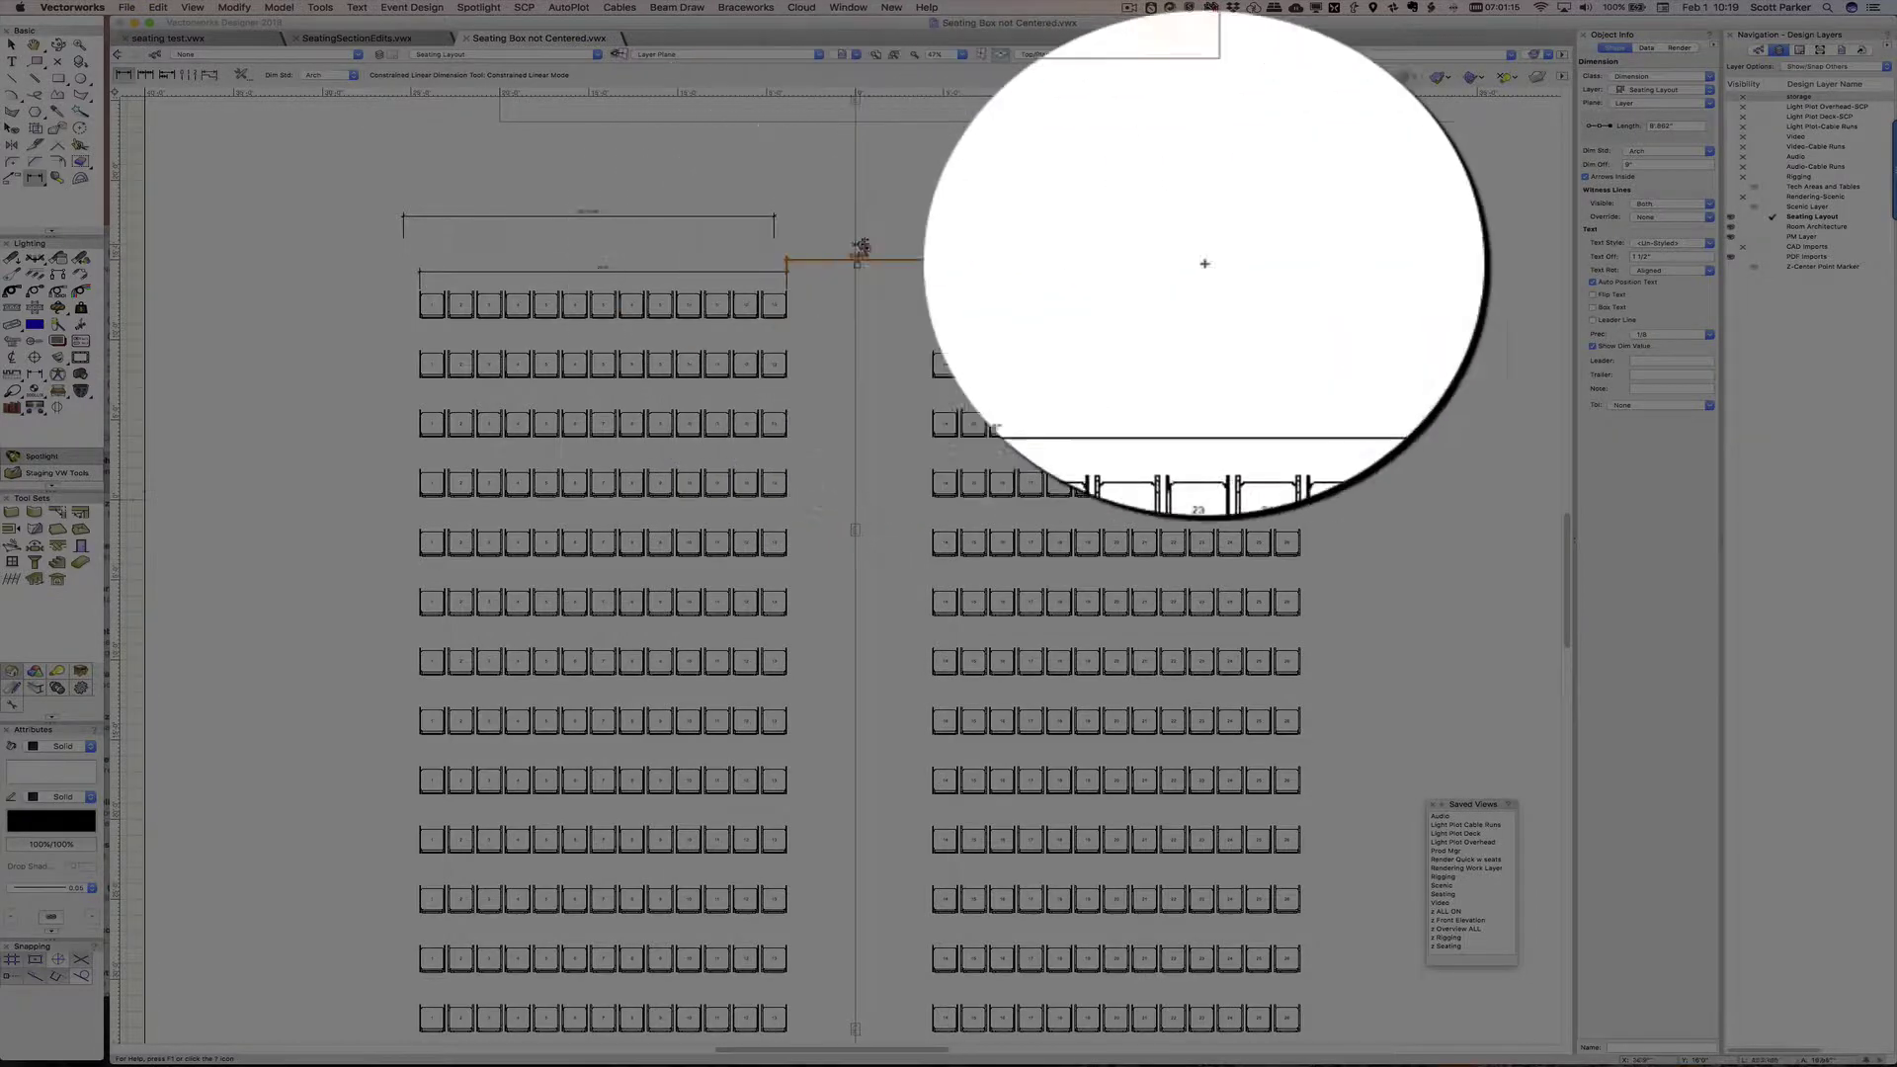
- Set the precision of the centre aisle dimension to No Fractions
click(1656, 334)
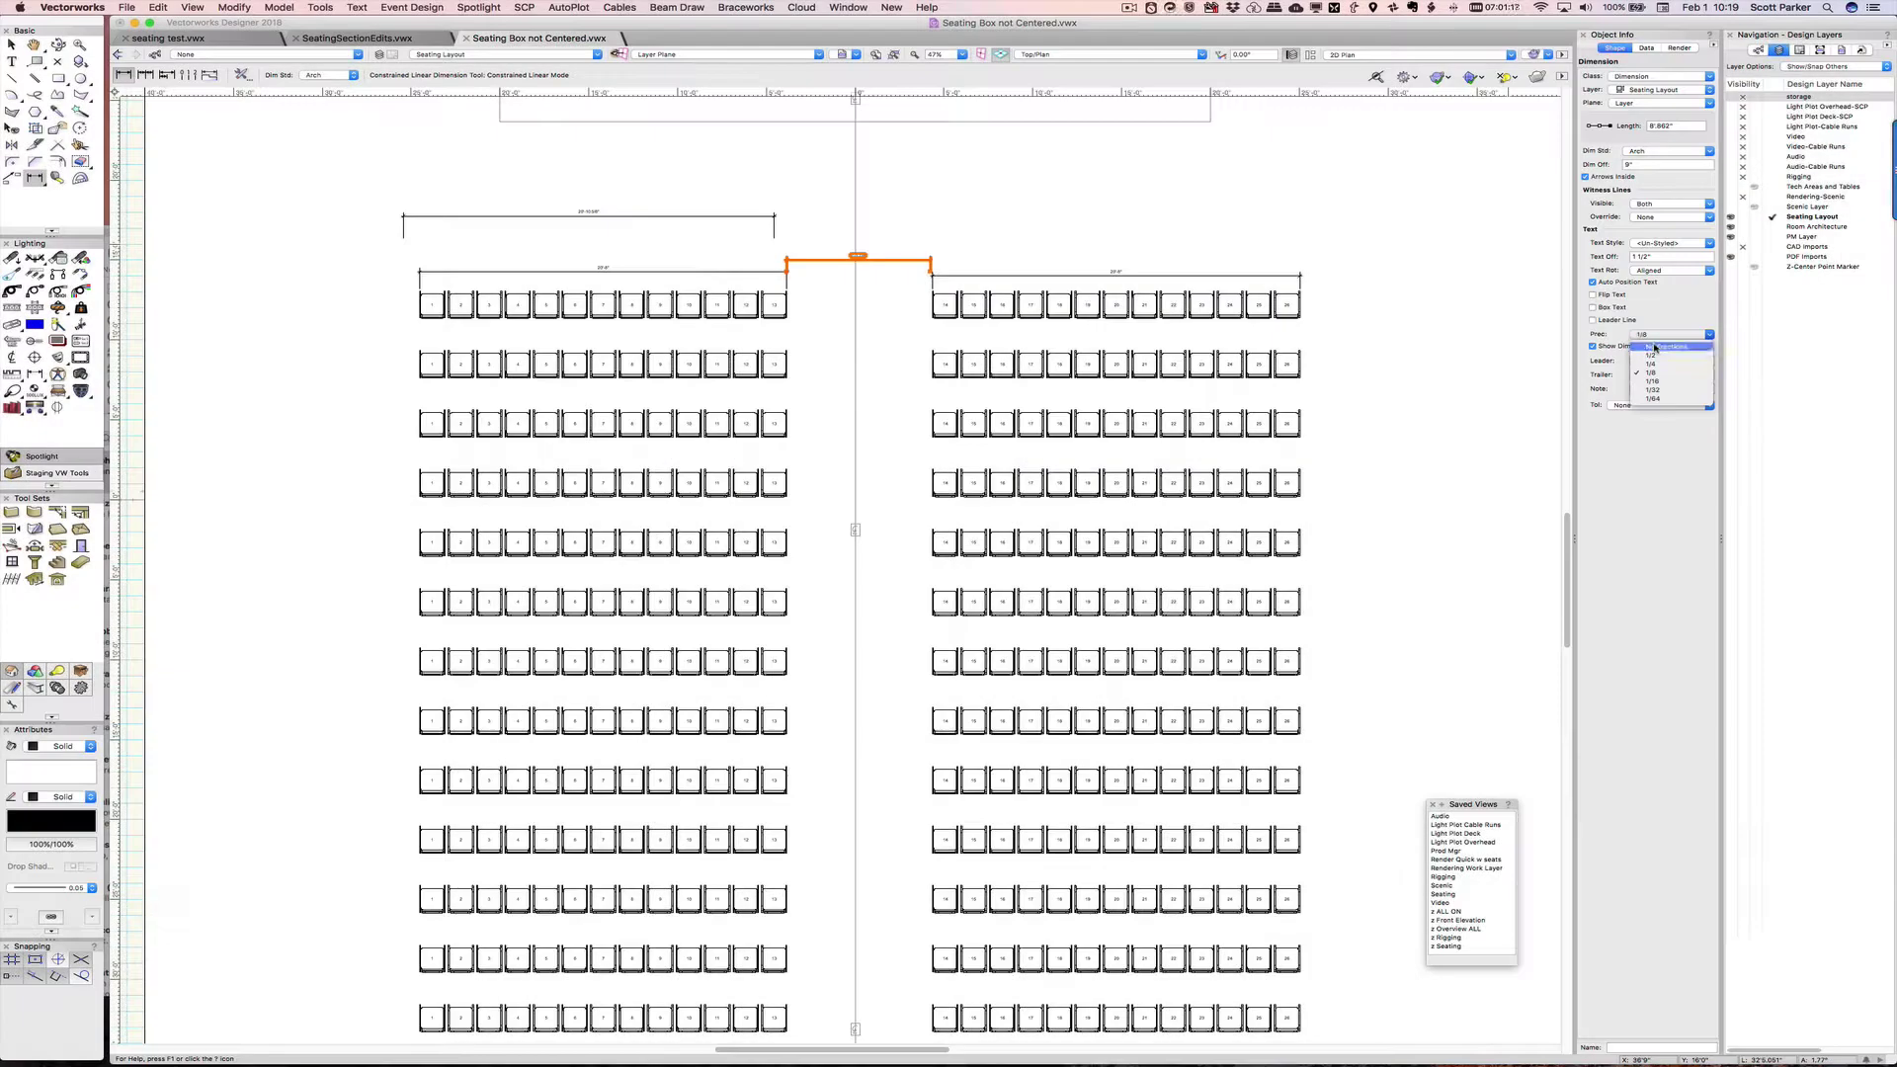
click(1660, 347)
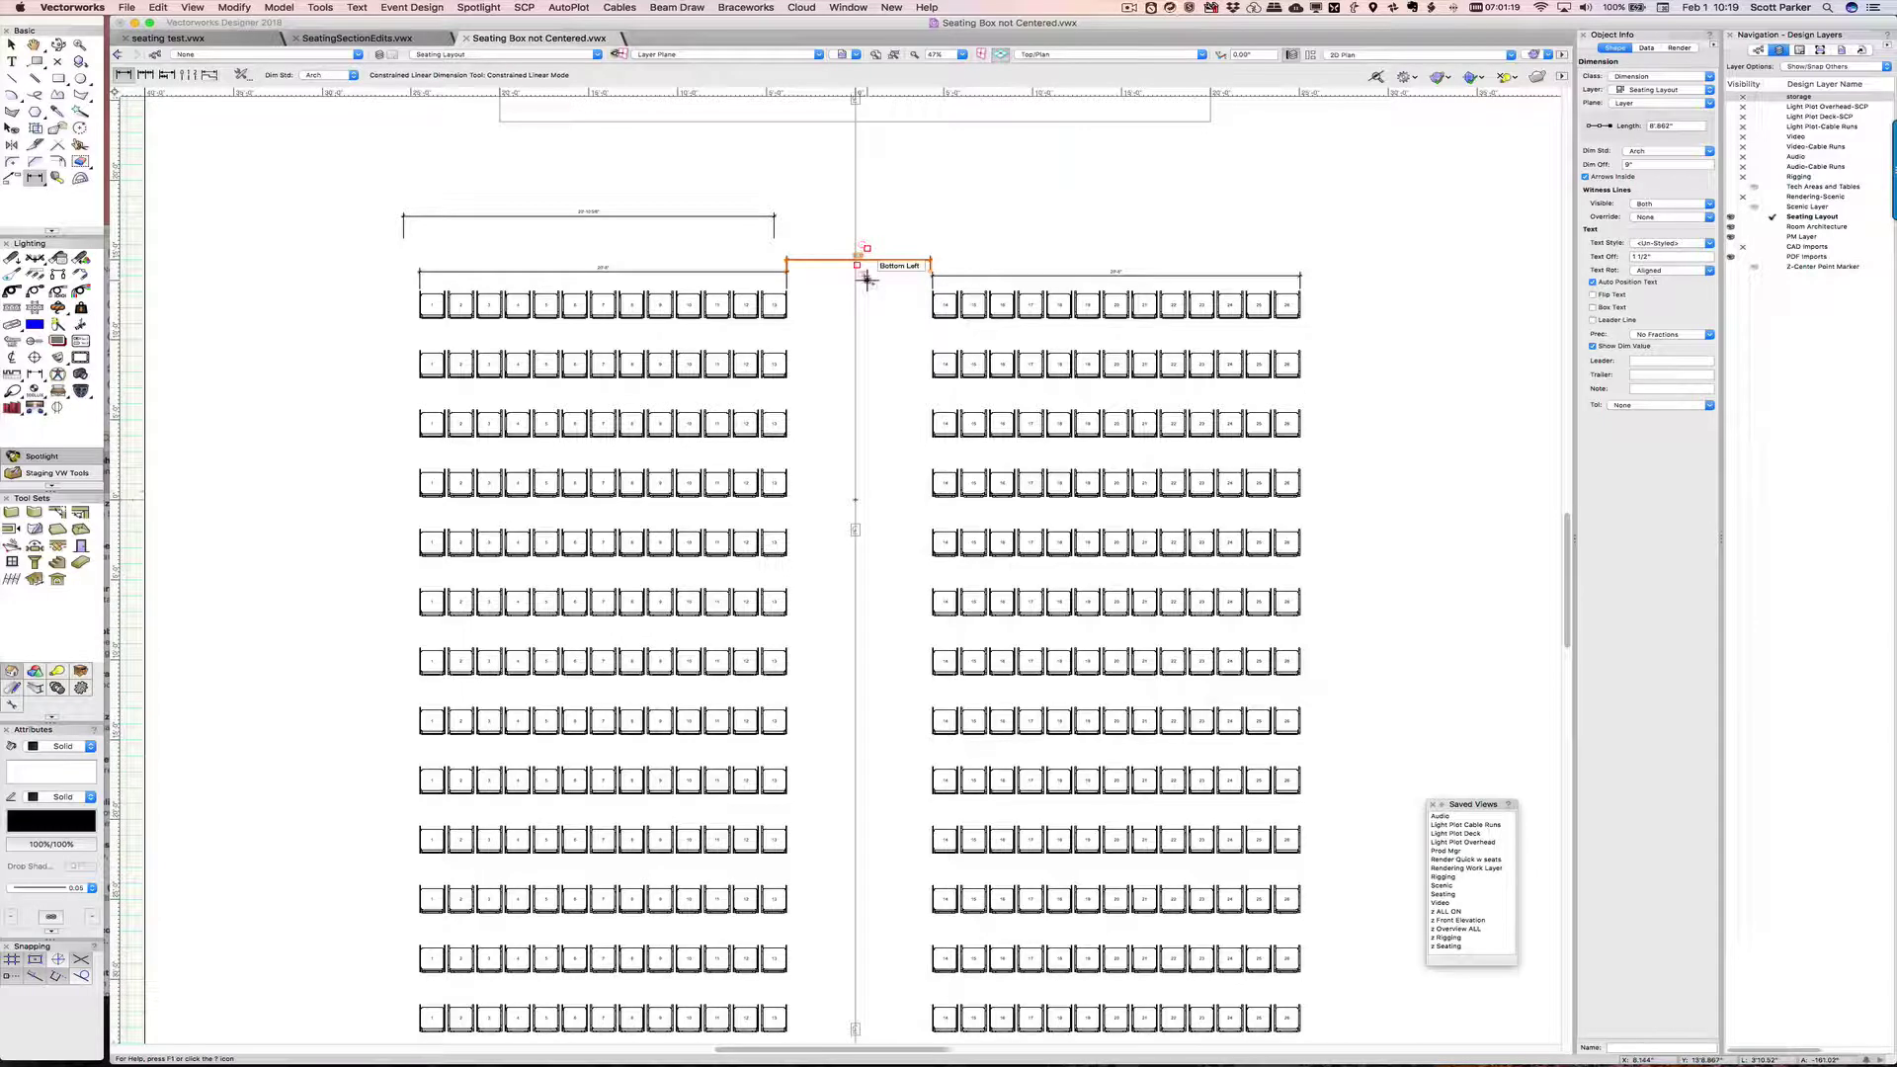
key(x)
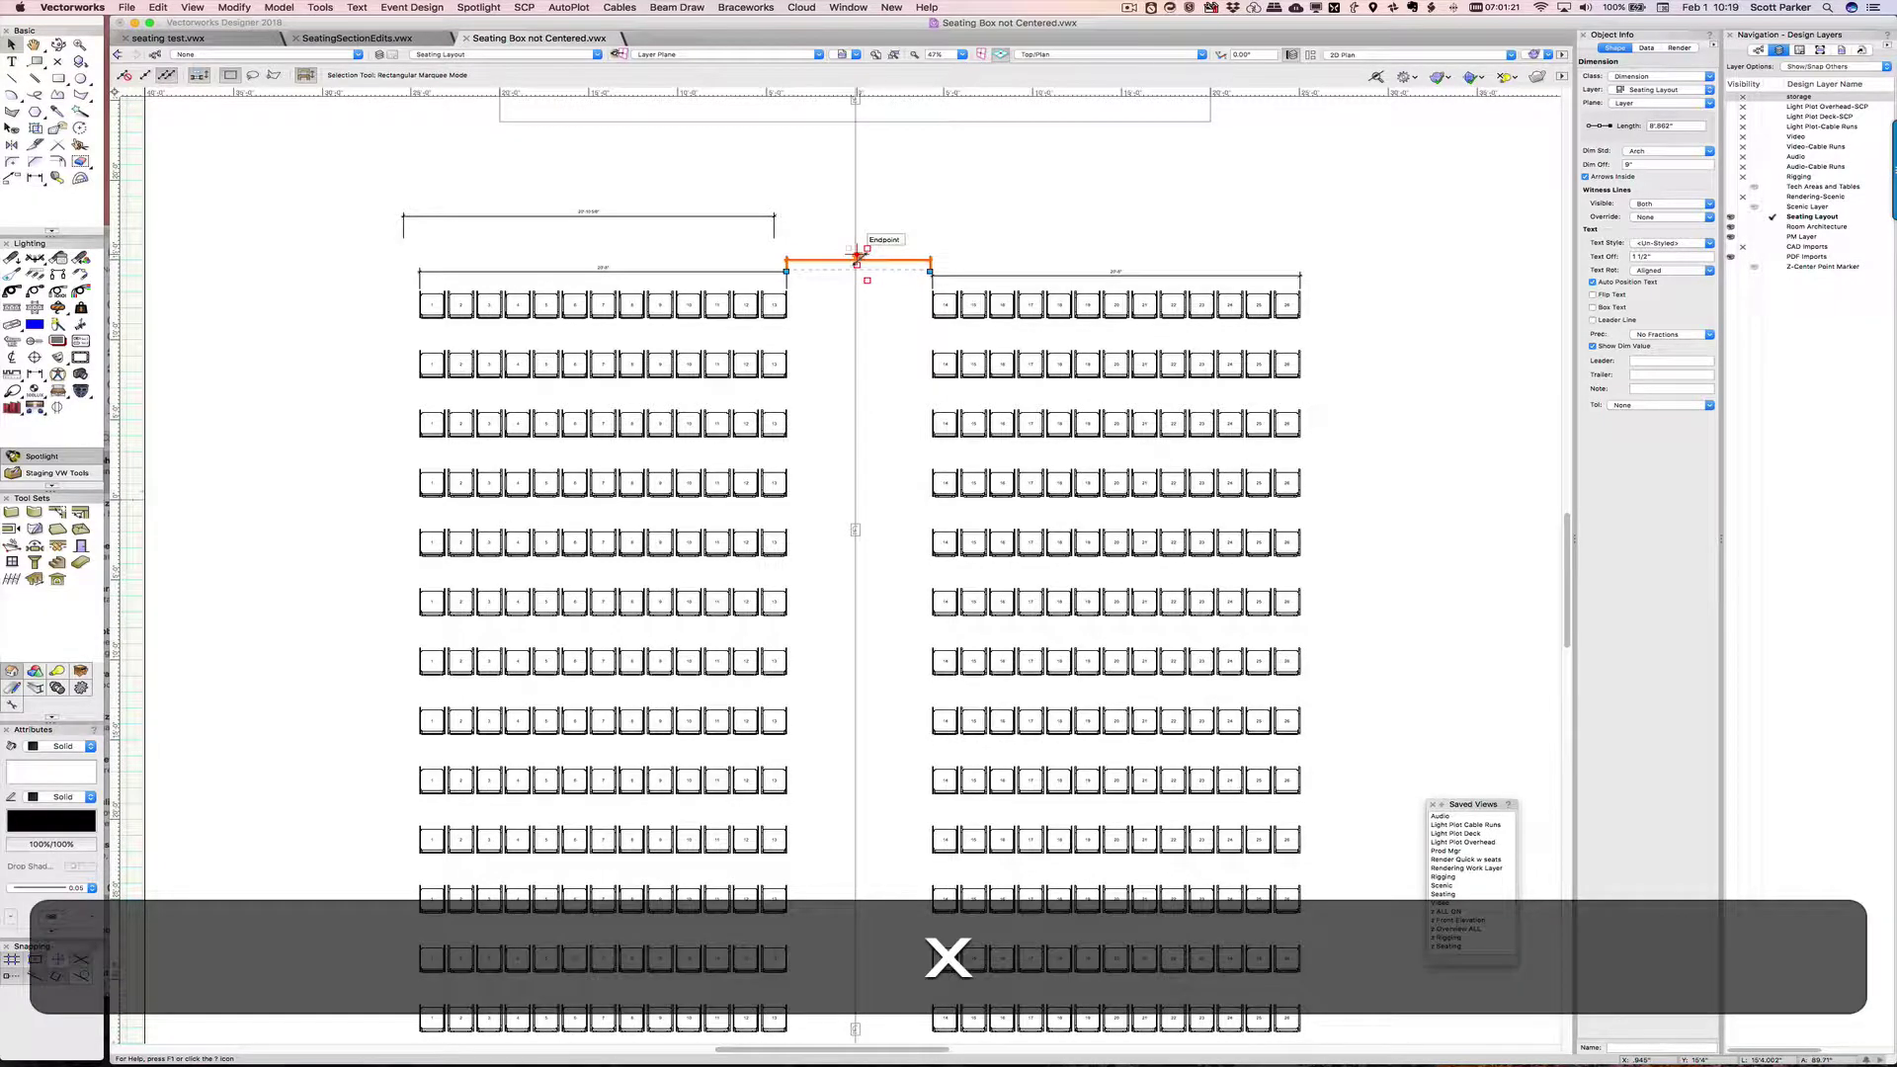
- Remove the existing seating section and its dimensions from the room
scroll(867, 279, up, 6)
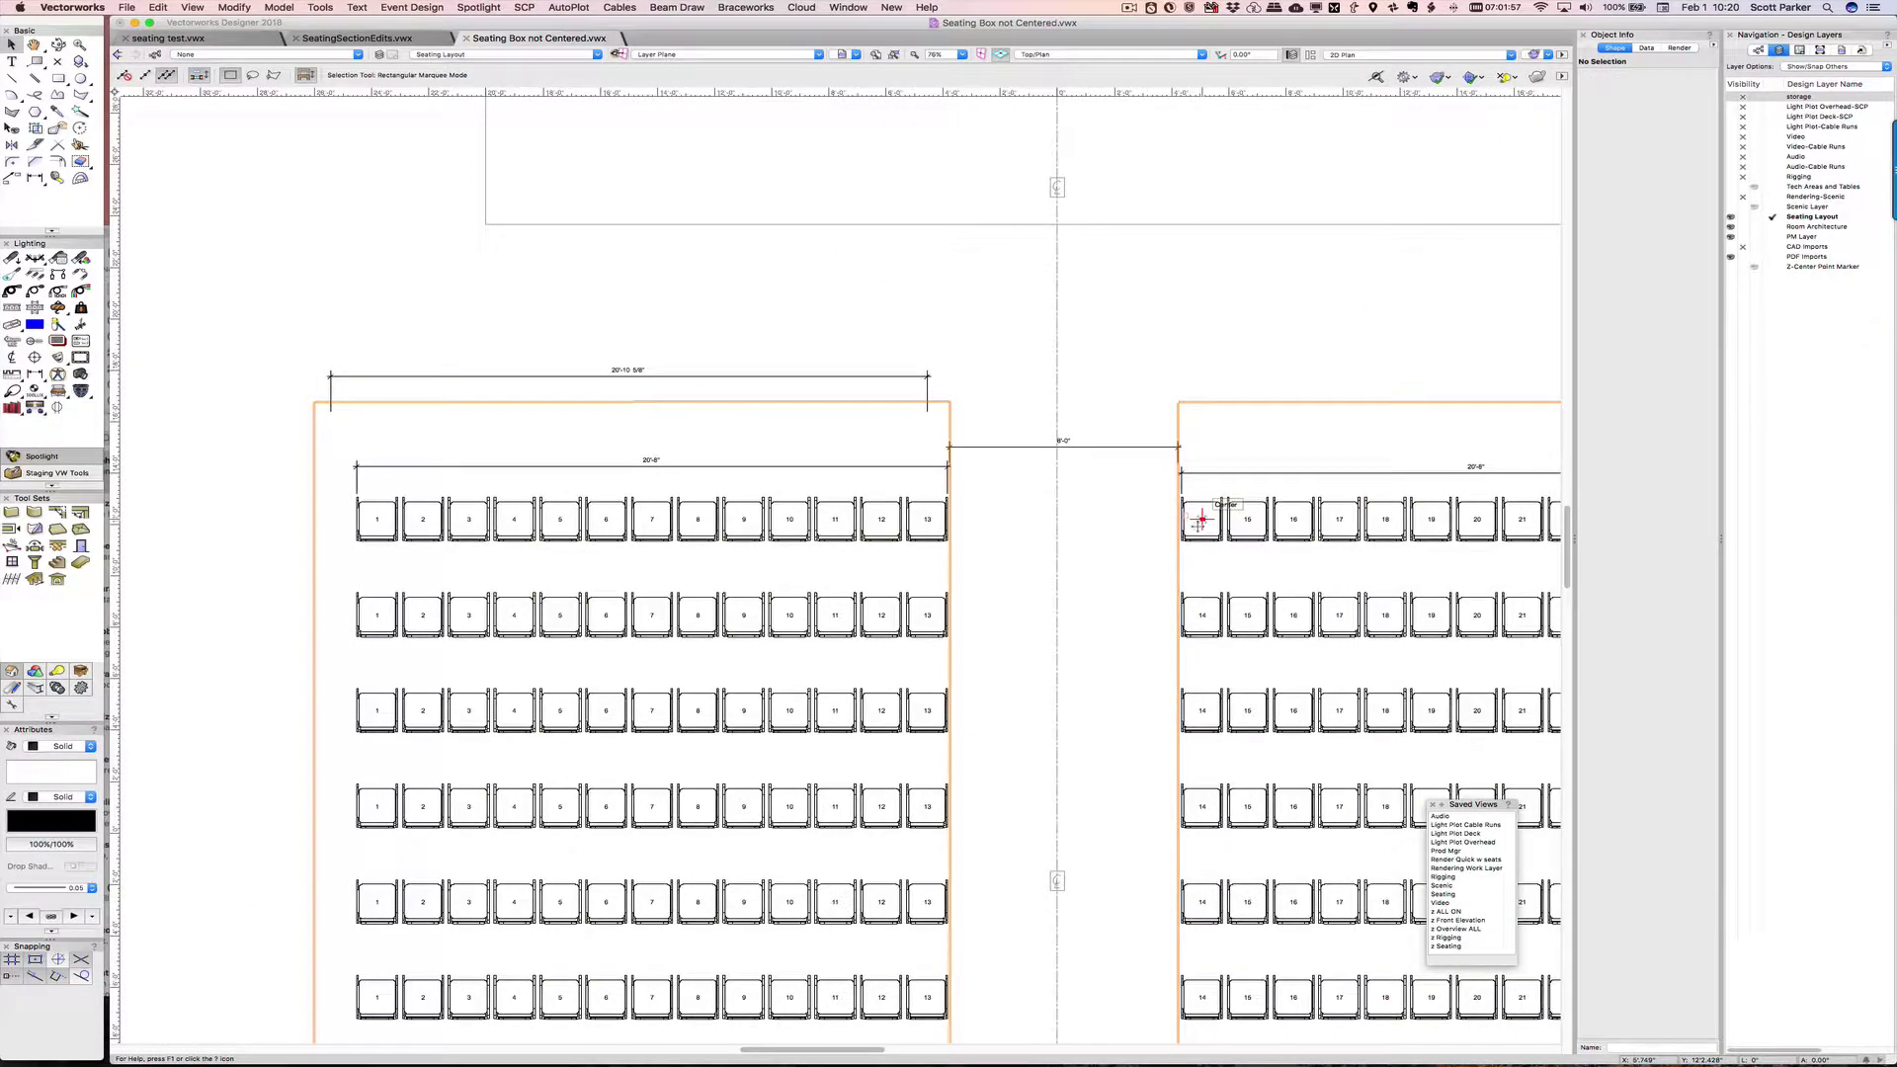
click(1202, 519)
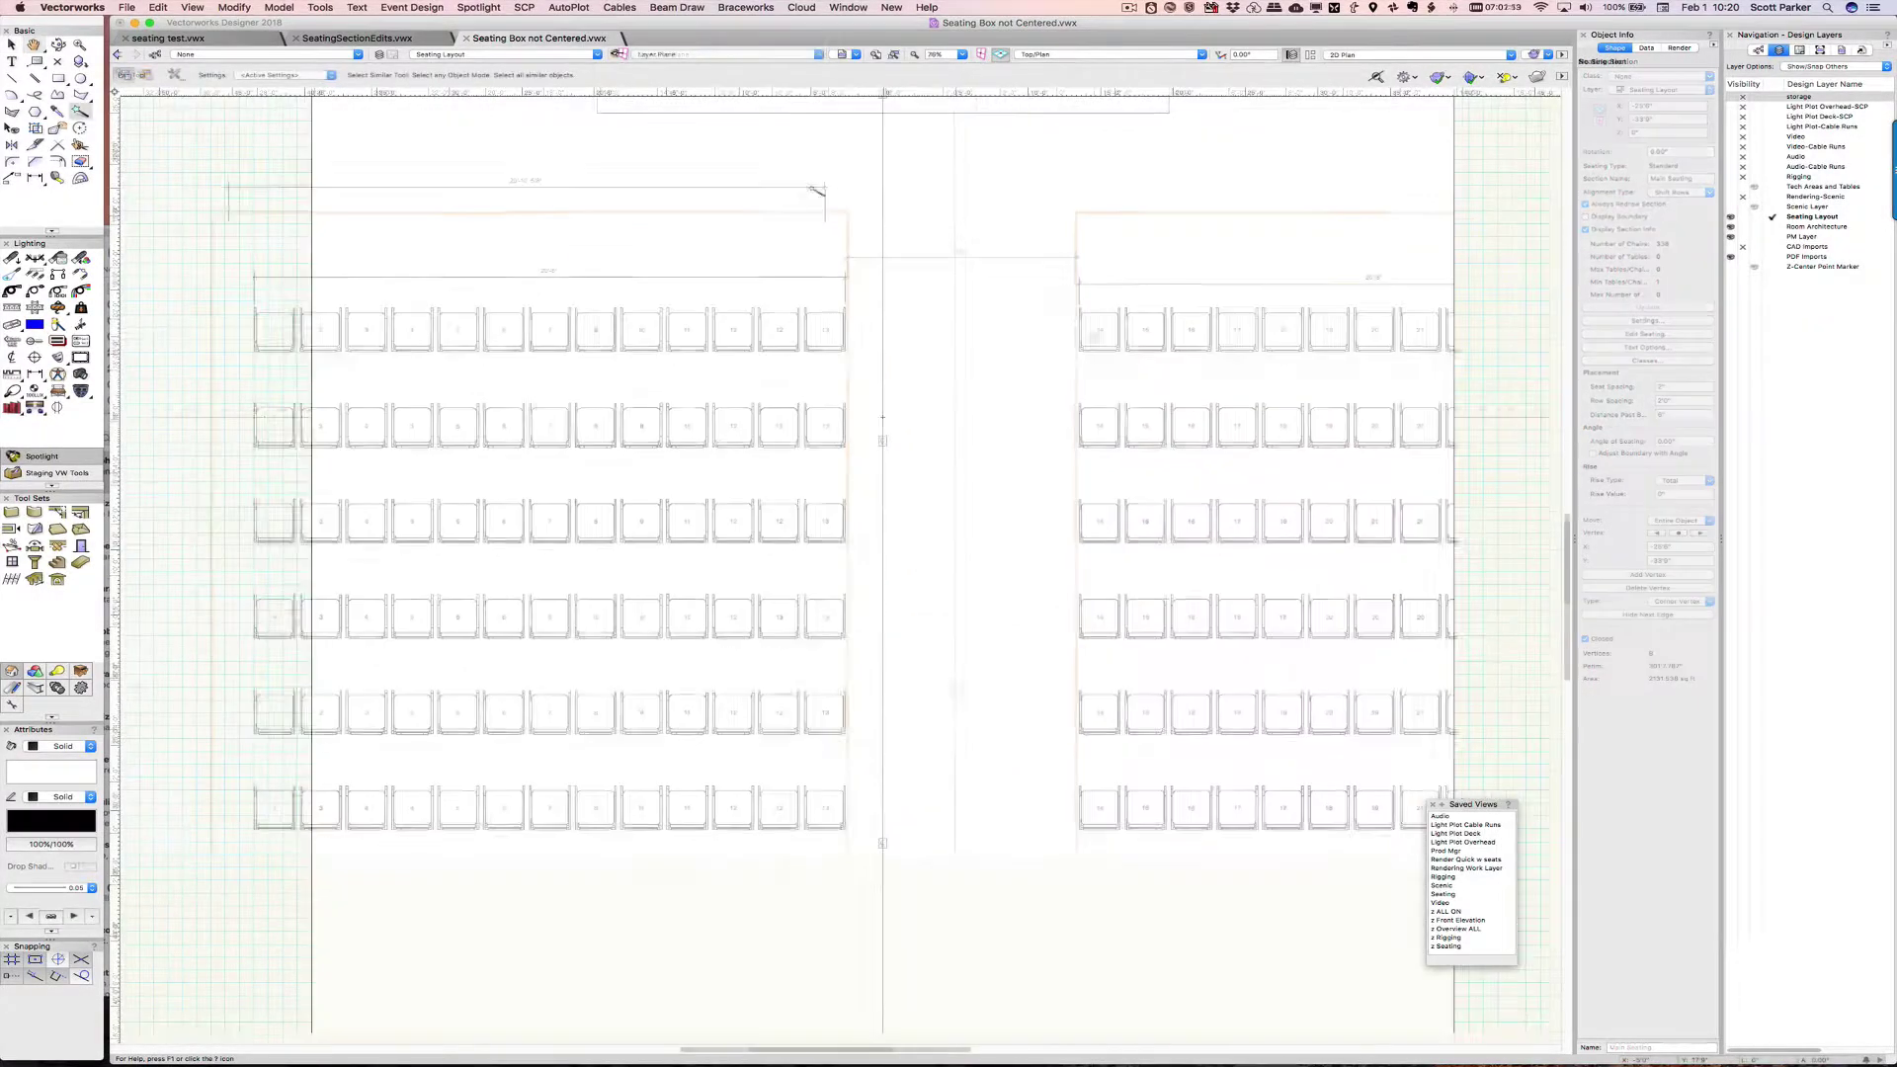
scroll(816, 190, down, 1)
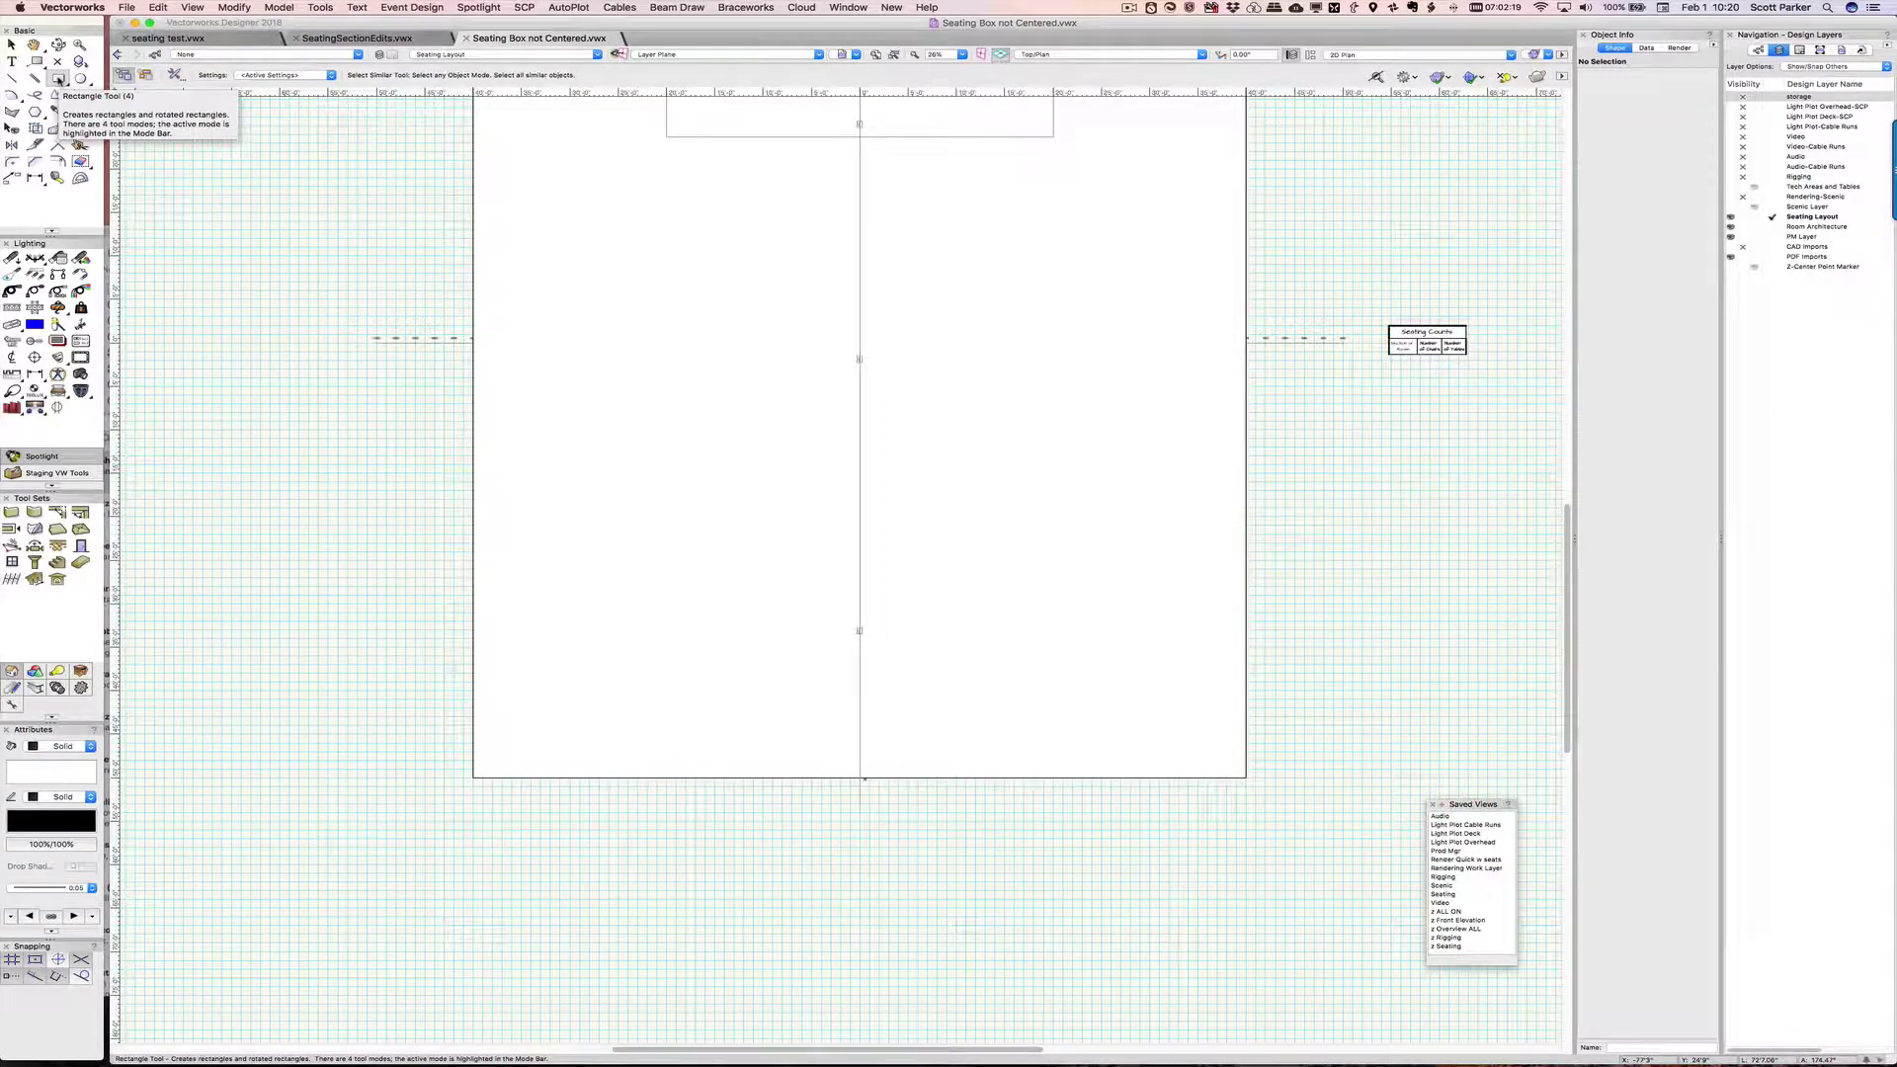
- Create a rectangle 30' wide and 50' high on the Seating Layout layer, centred at X 0, Y 0
double_click(59, 79)
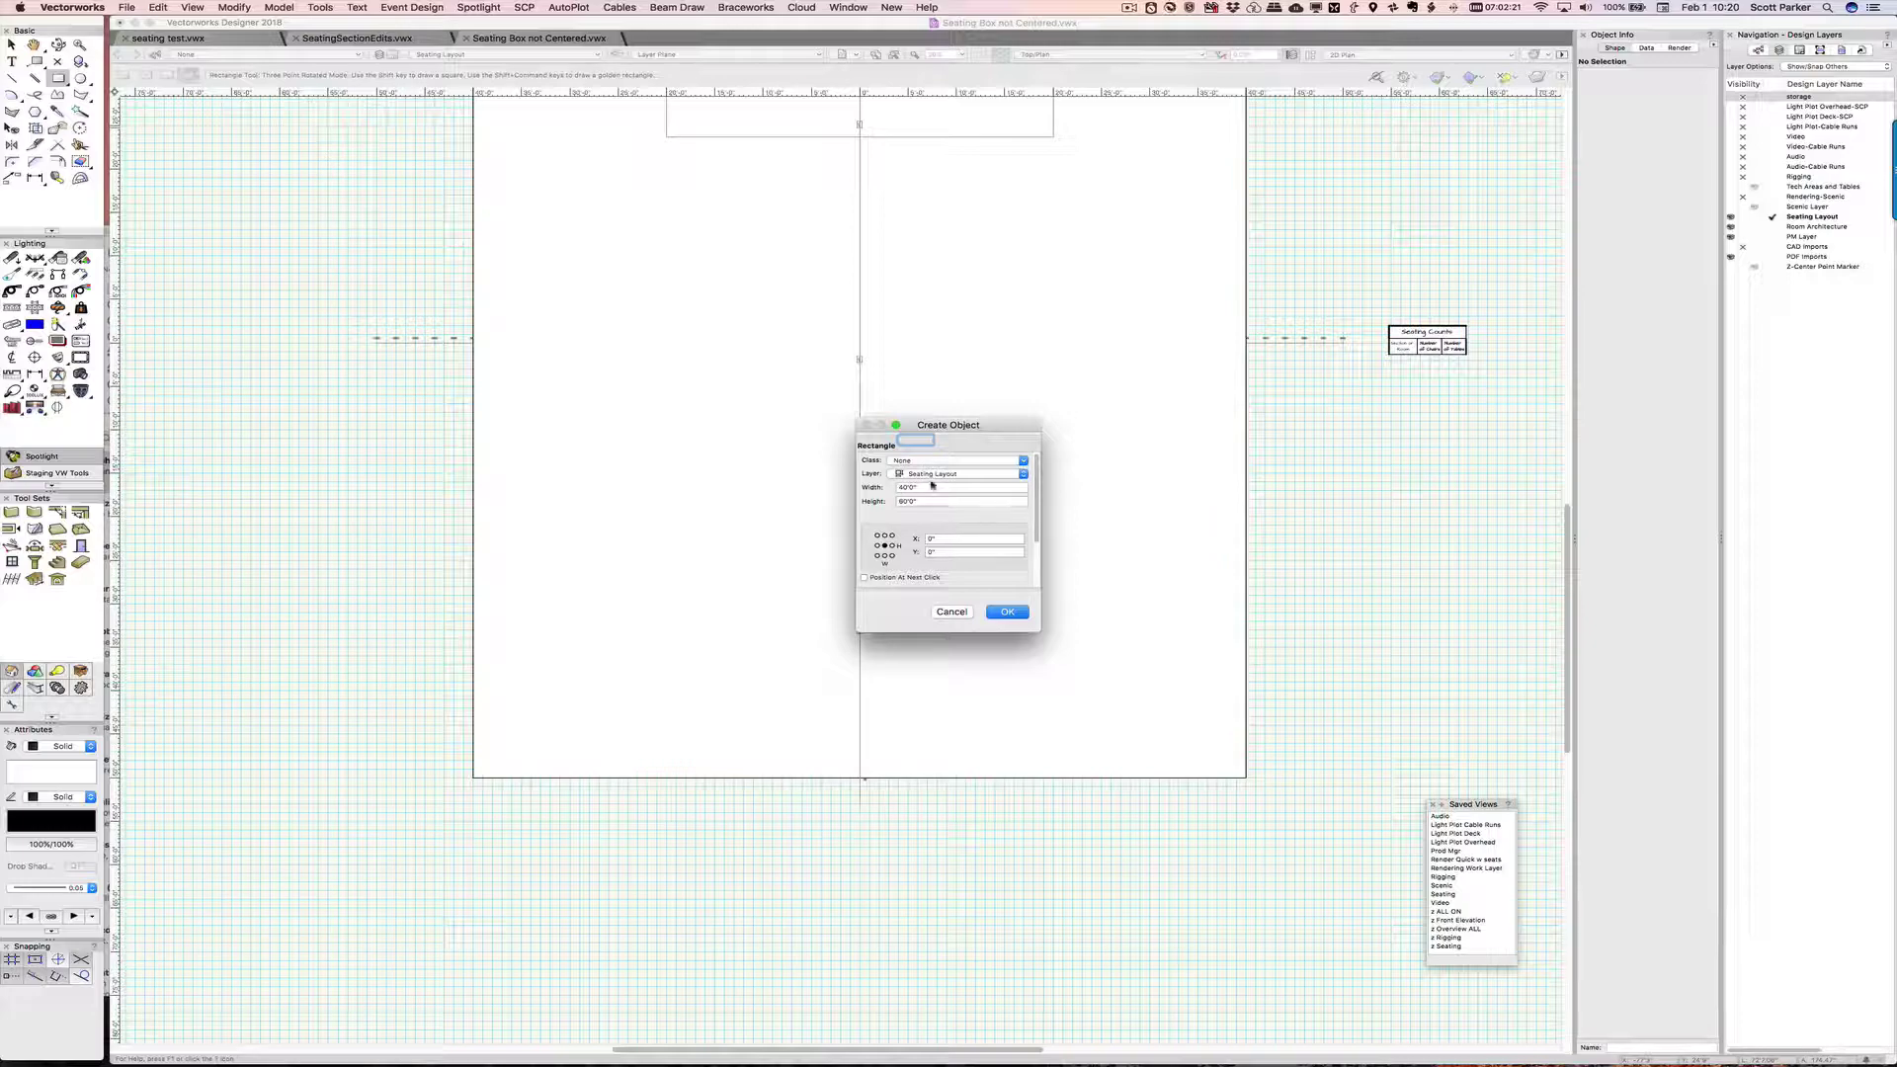
double_click(926, 487)
text(30)
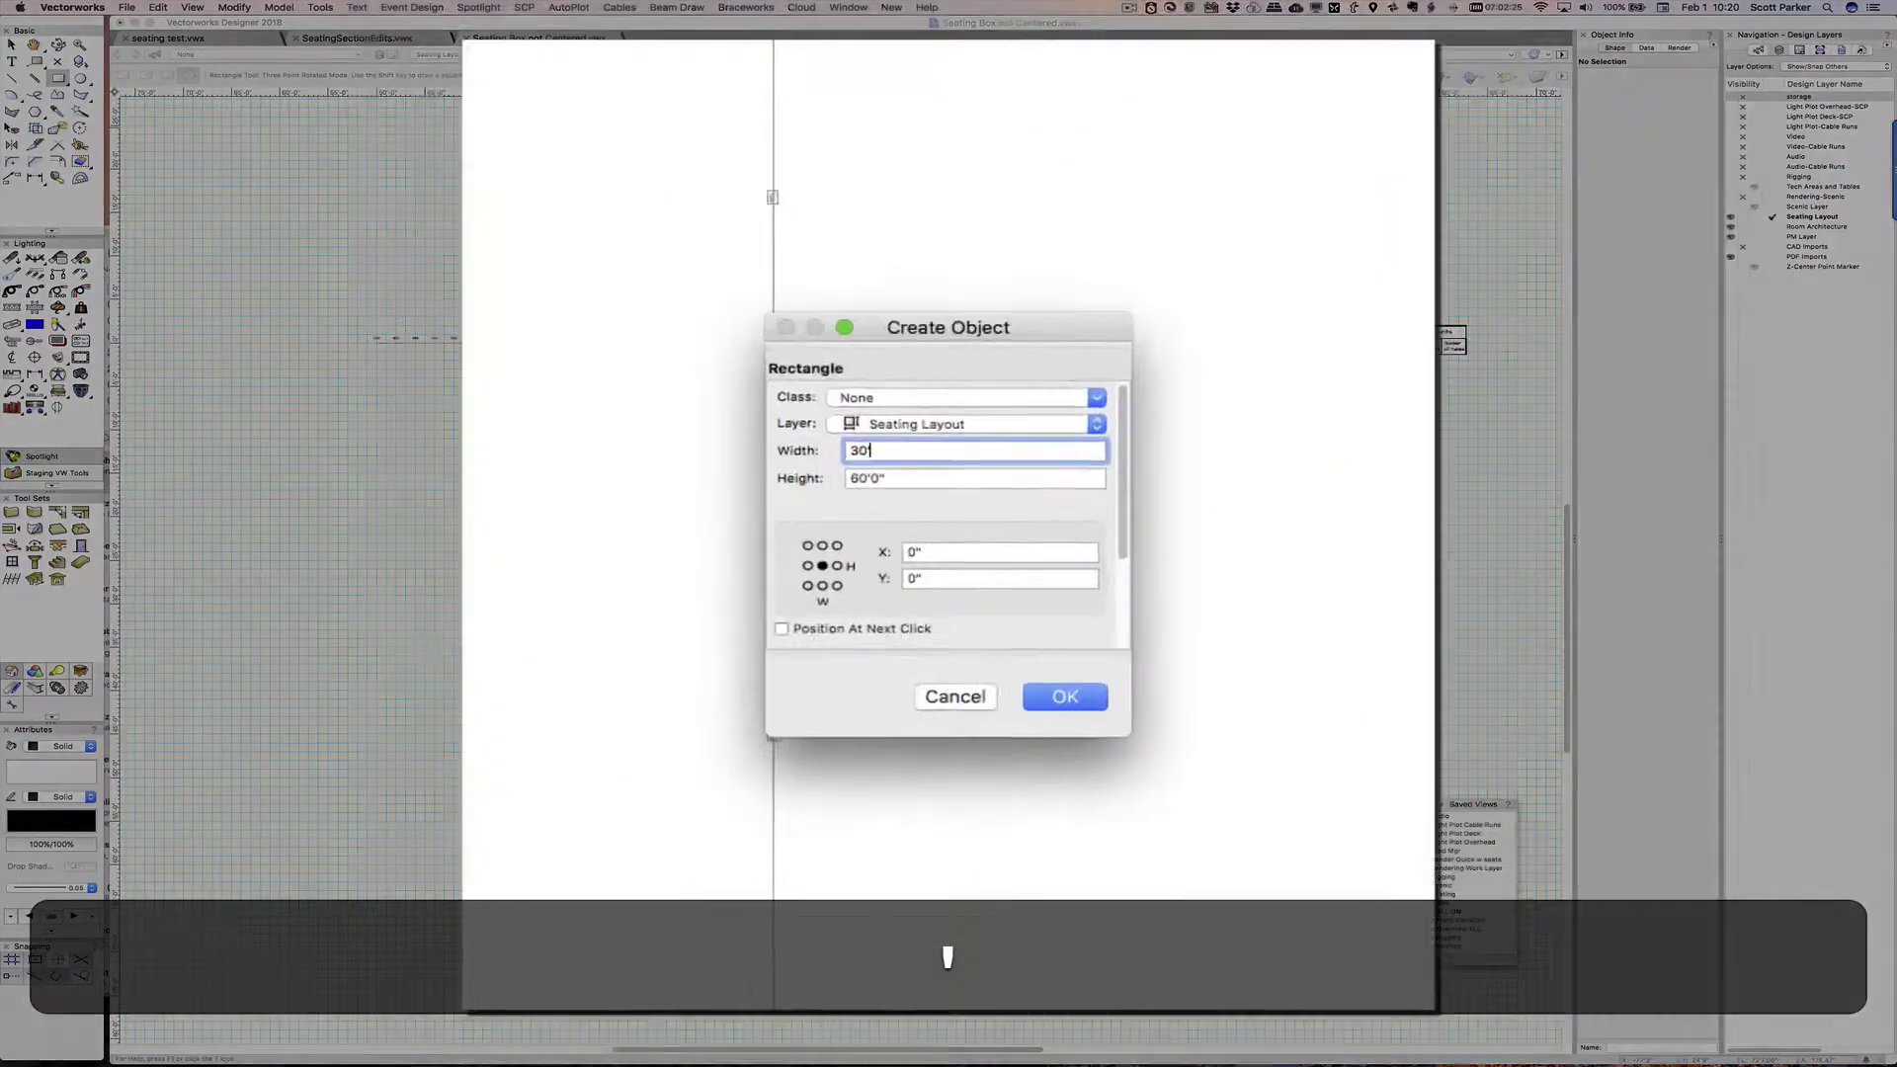
key(Tab)
text(50)
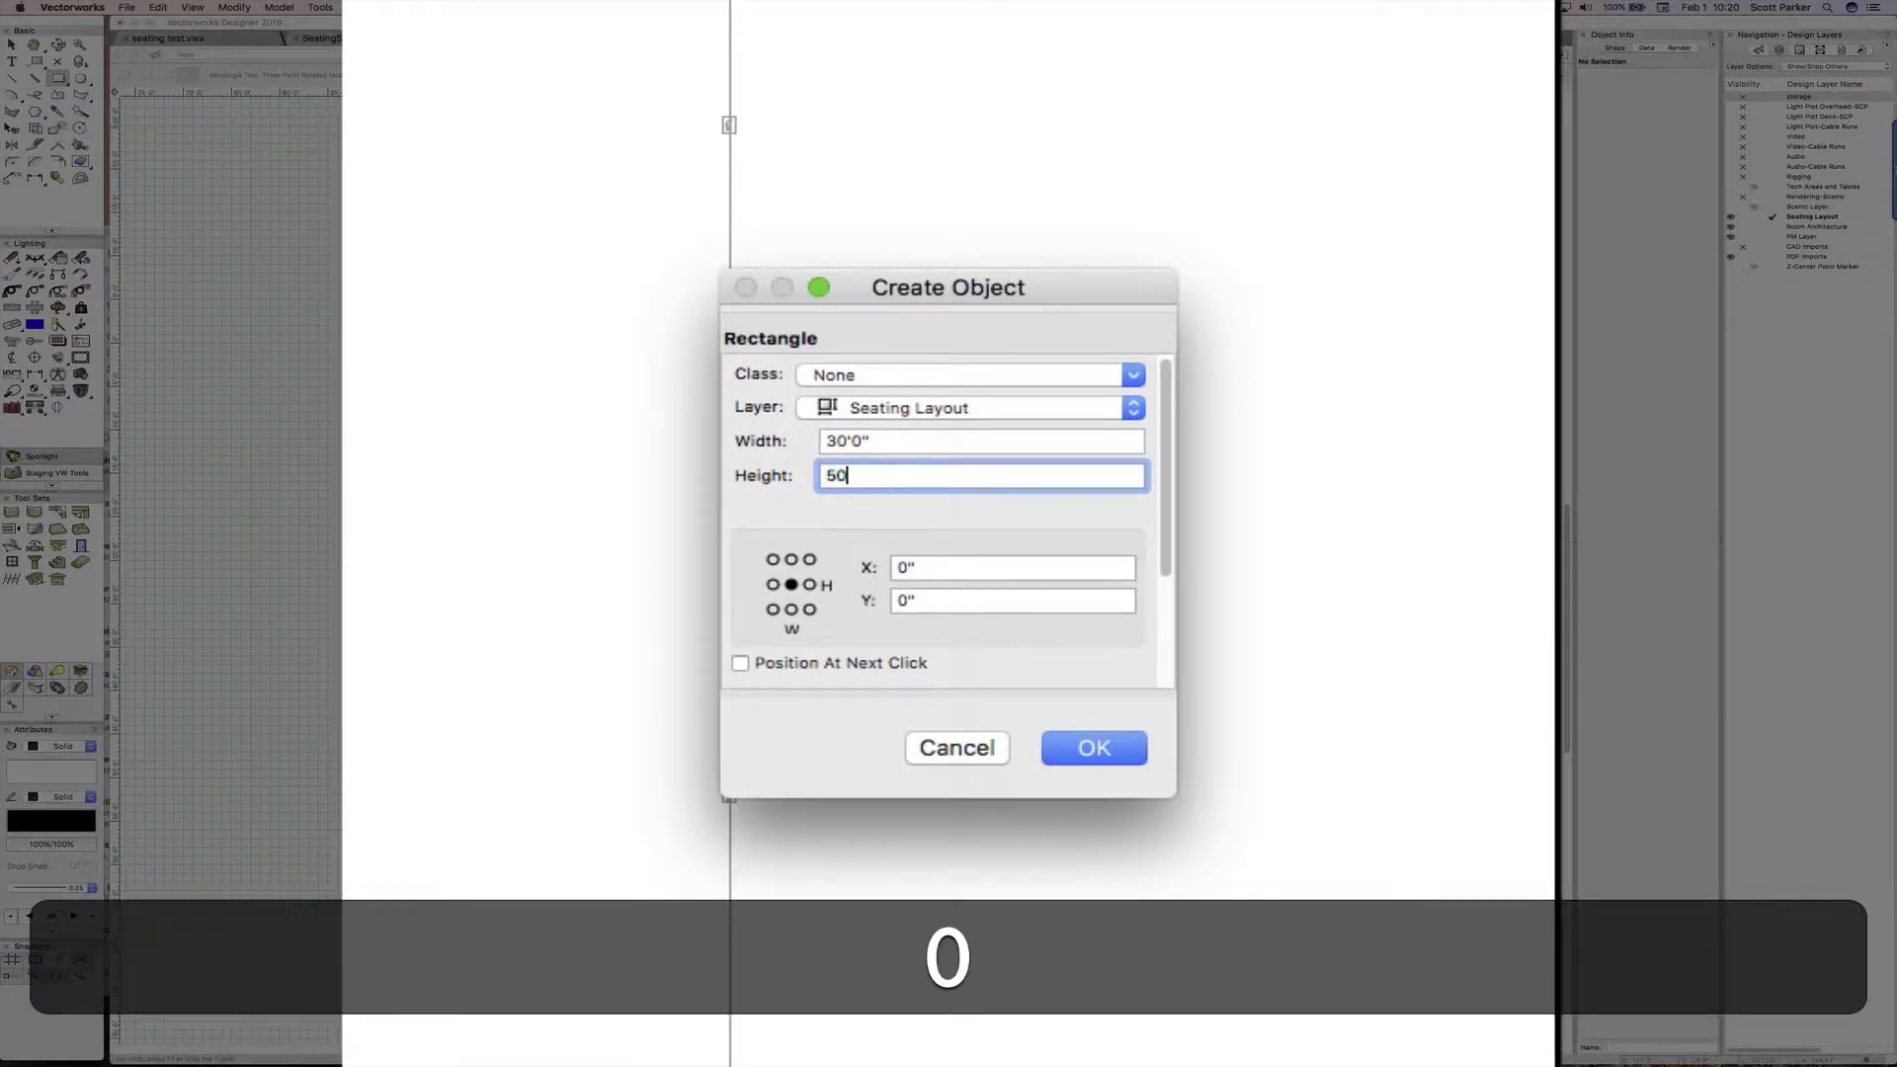
text(')
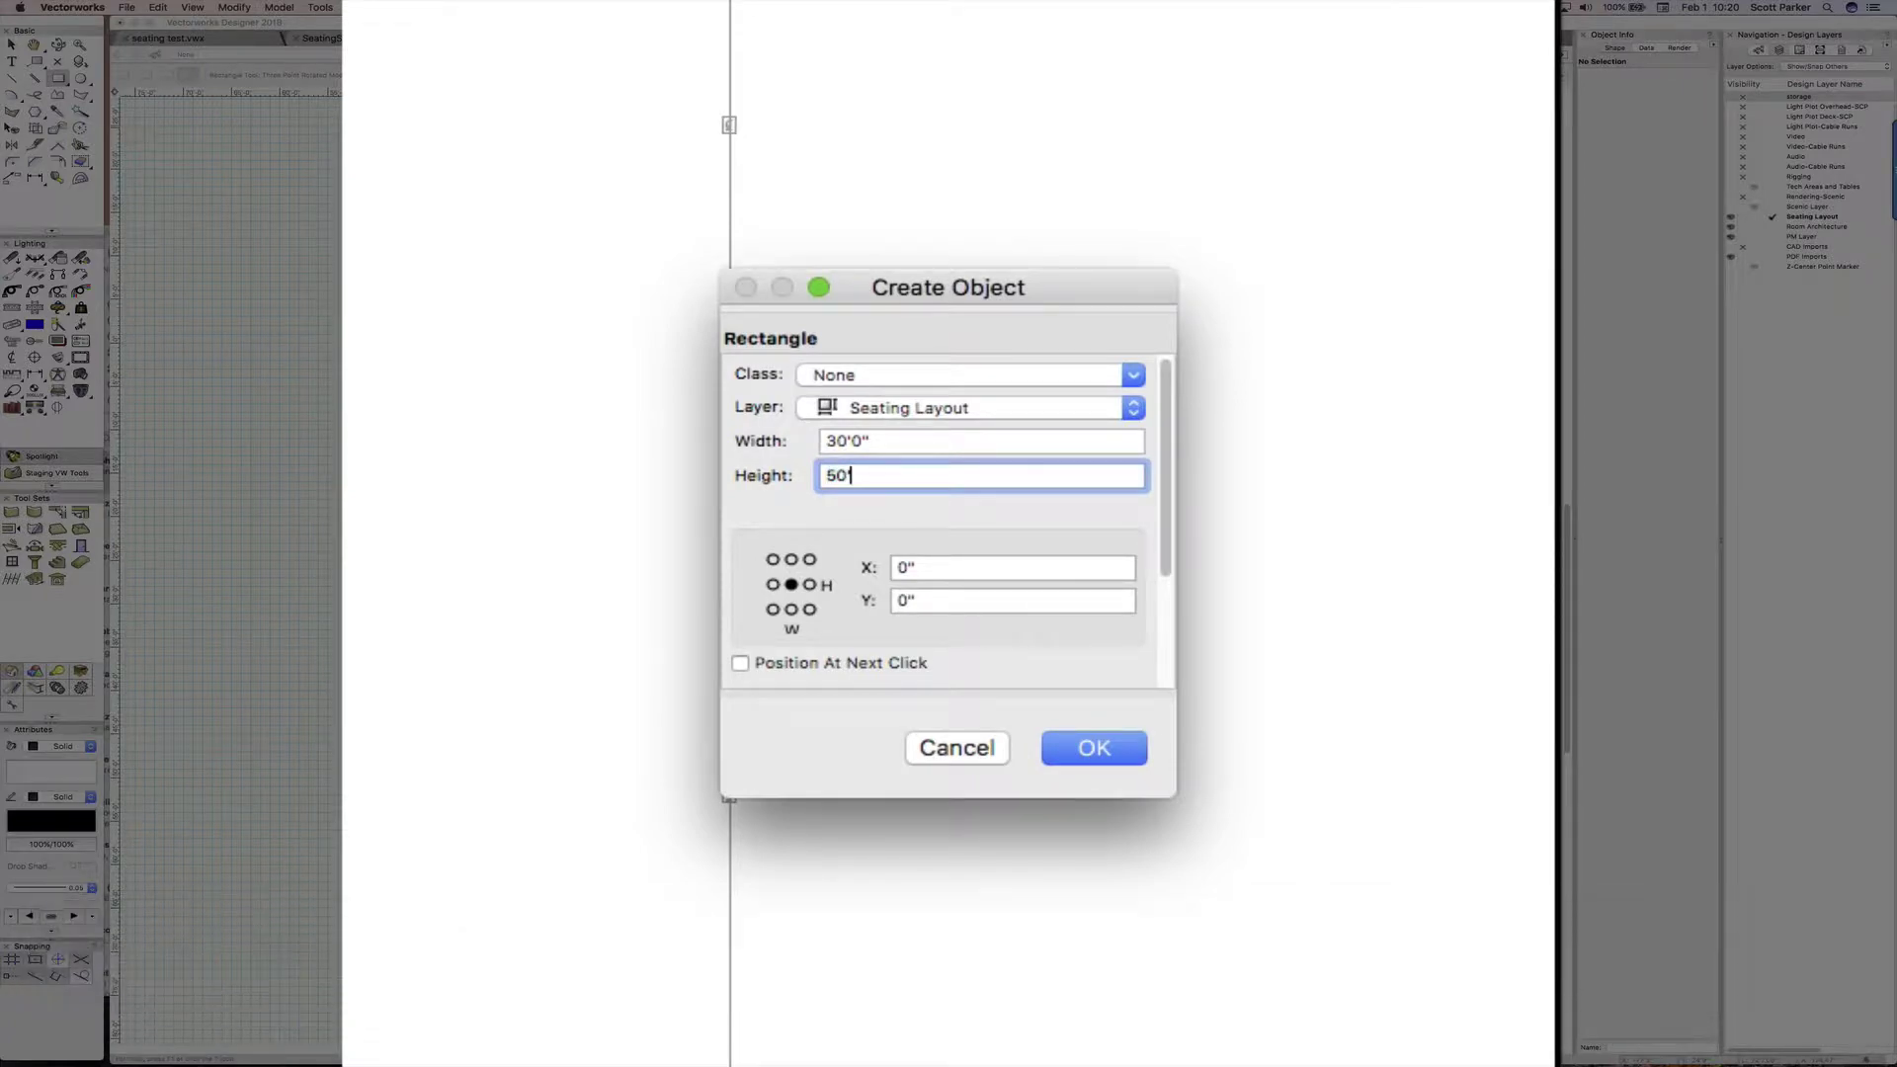
key(Tab)
click(1094, 748)
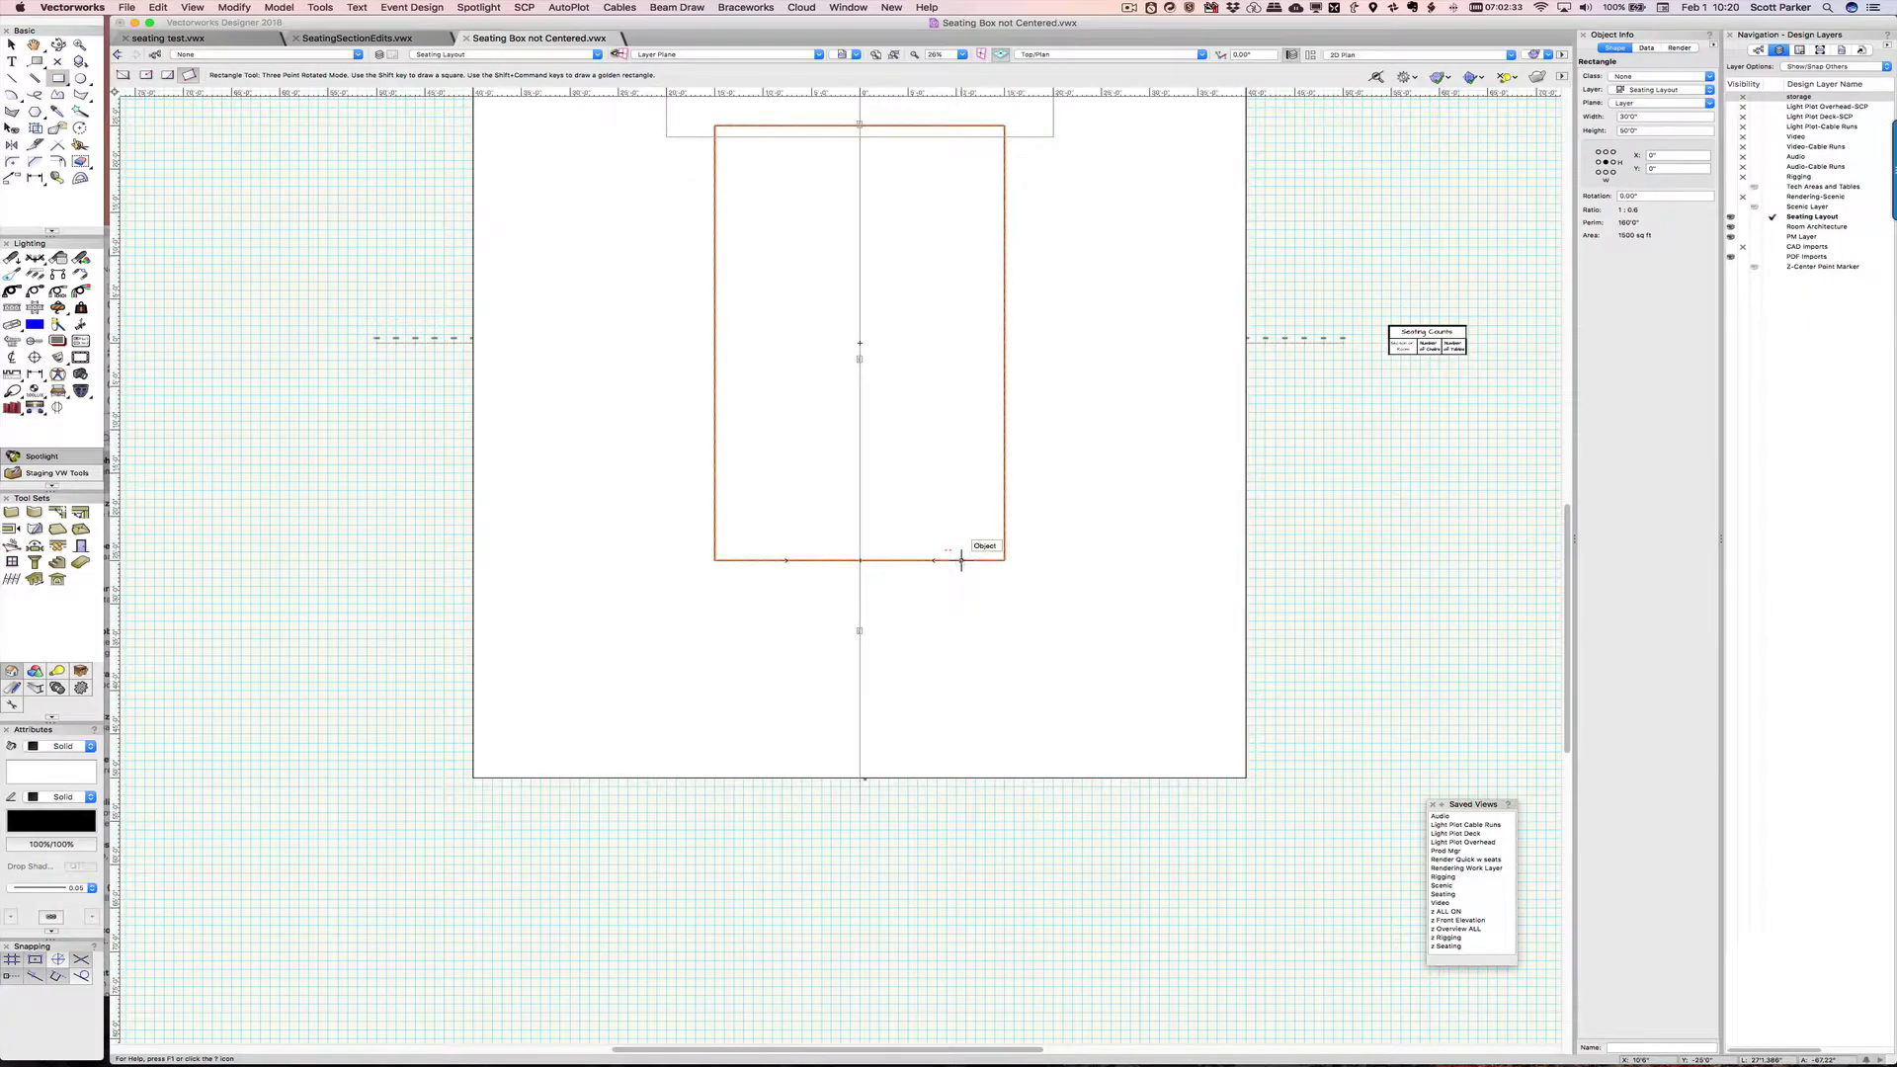
key(x)
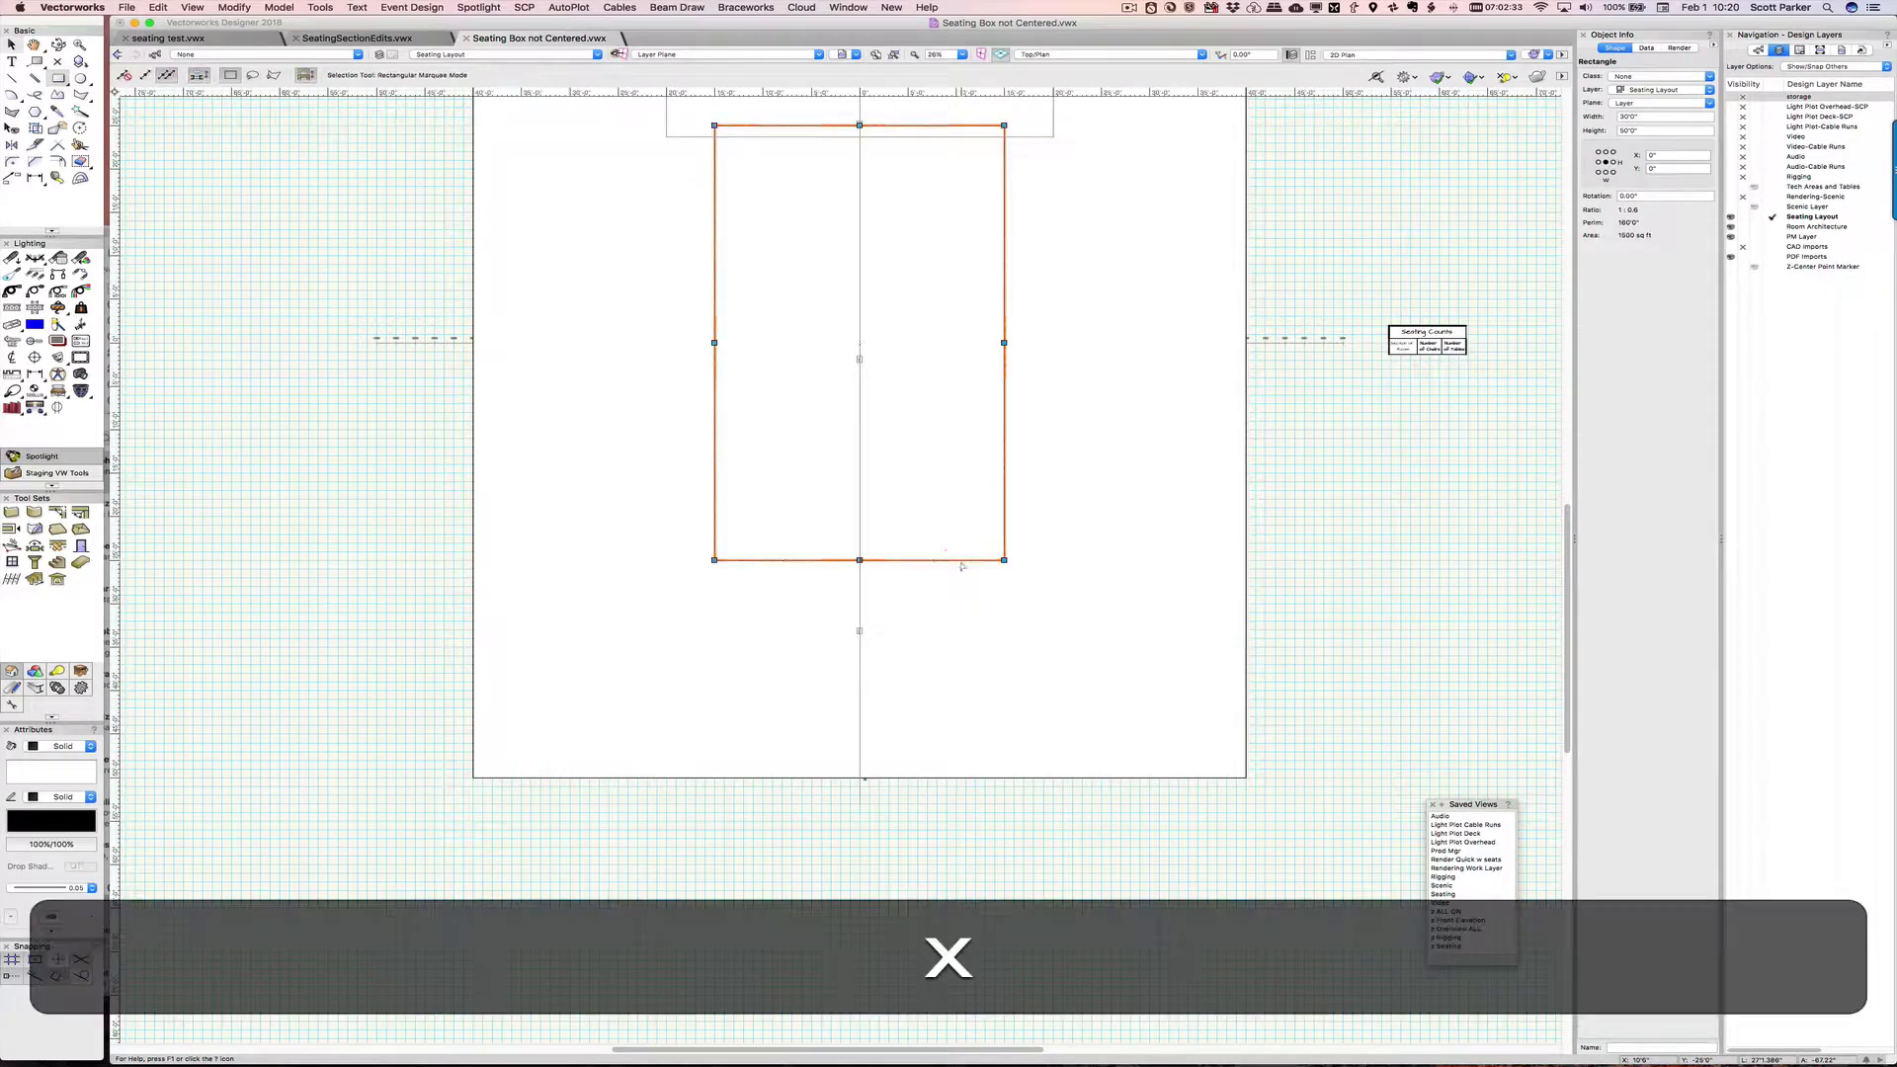
- Widen the rectangle by 12' to 42' and move it 10' straight back along the room's centre line
click(1641, 116)
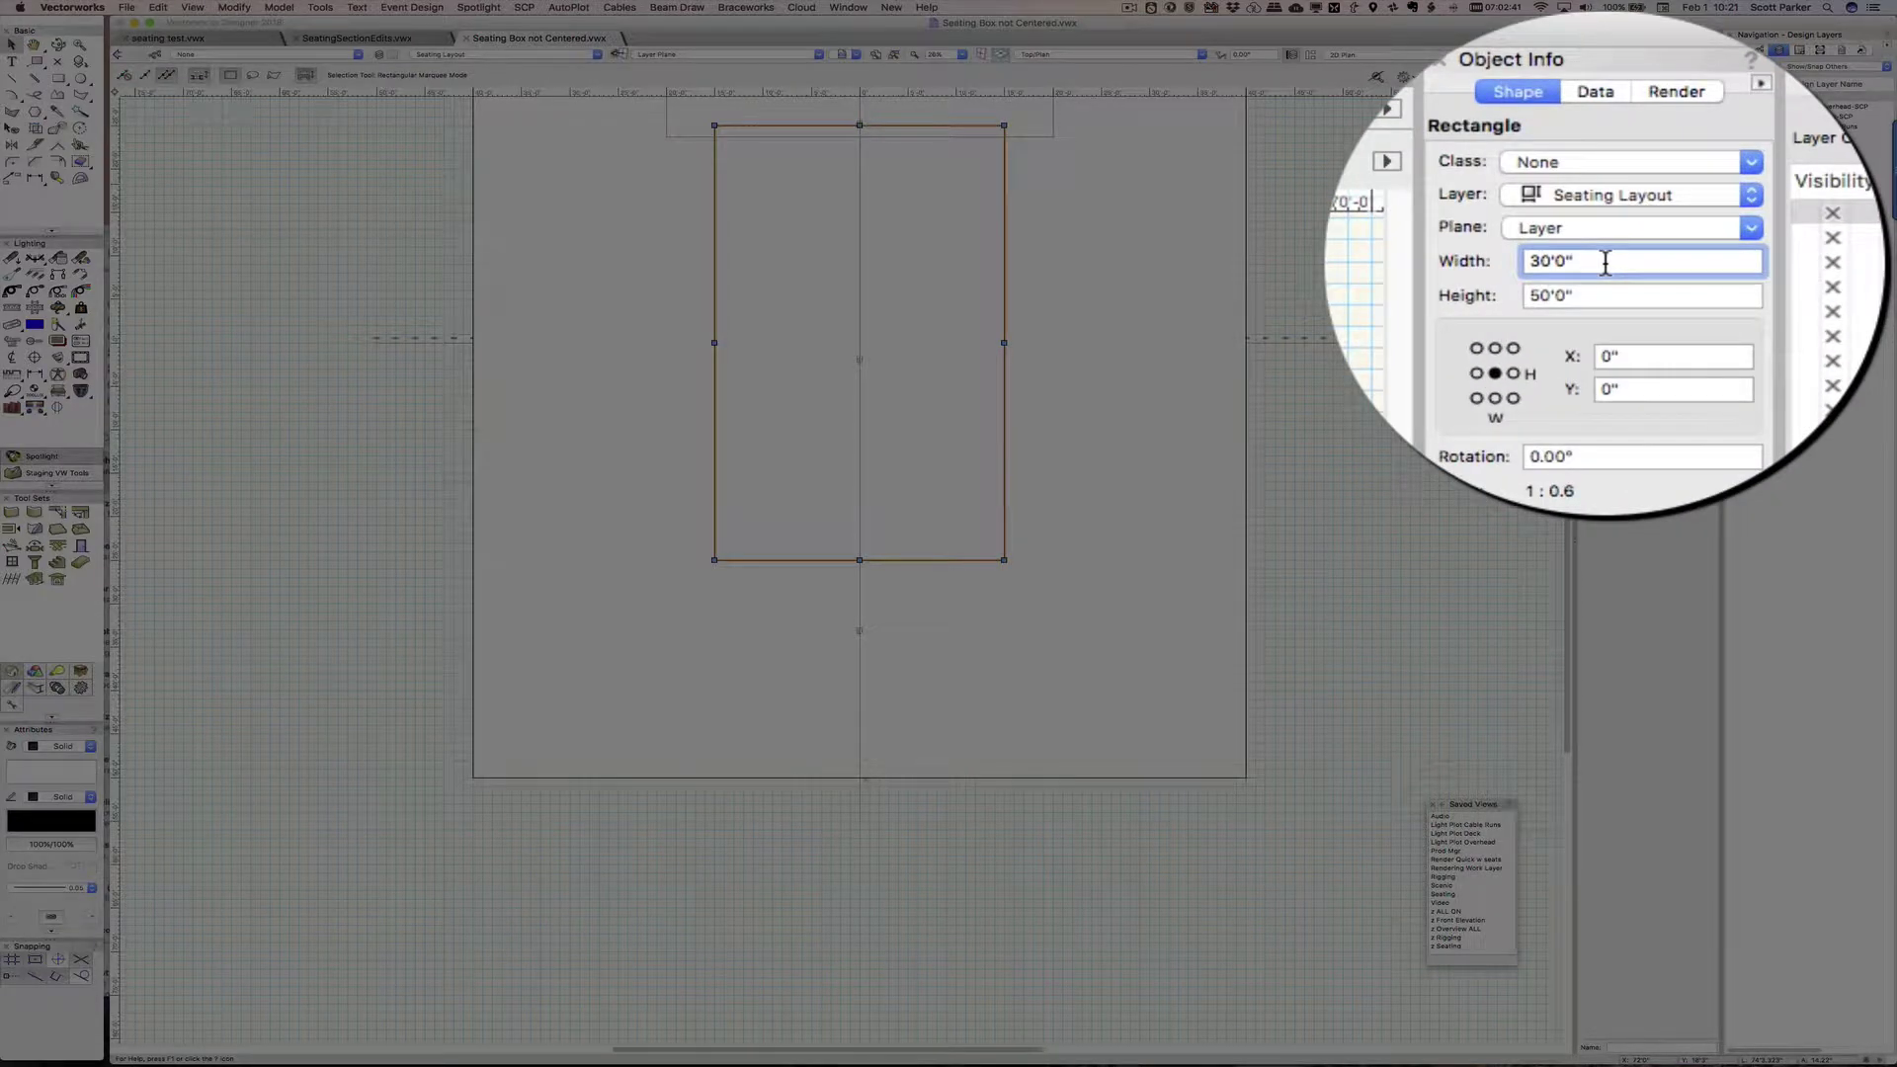
text(+12')
key(Return)
key(c)
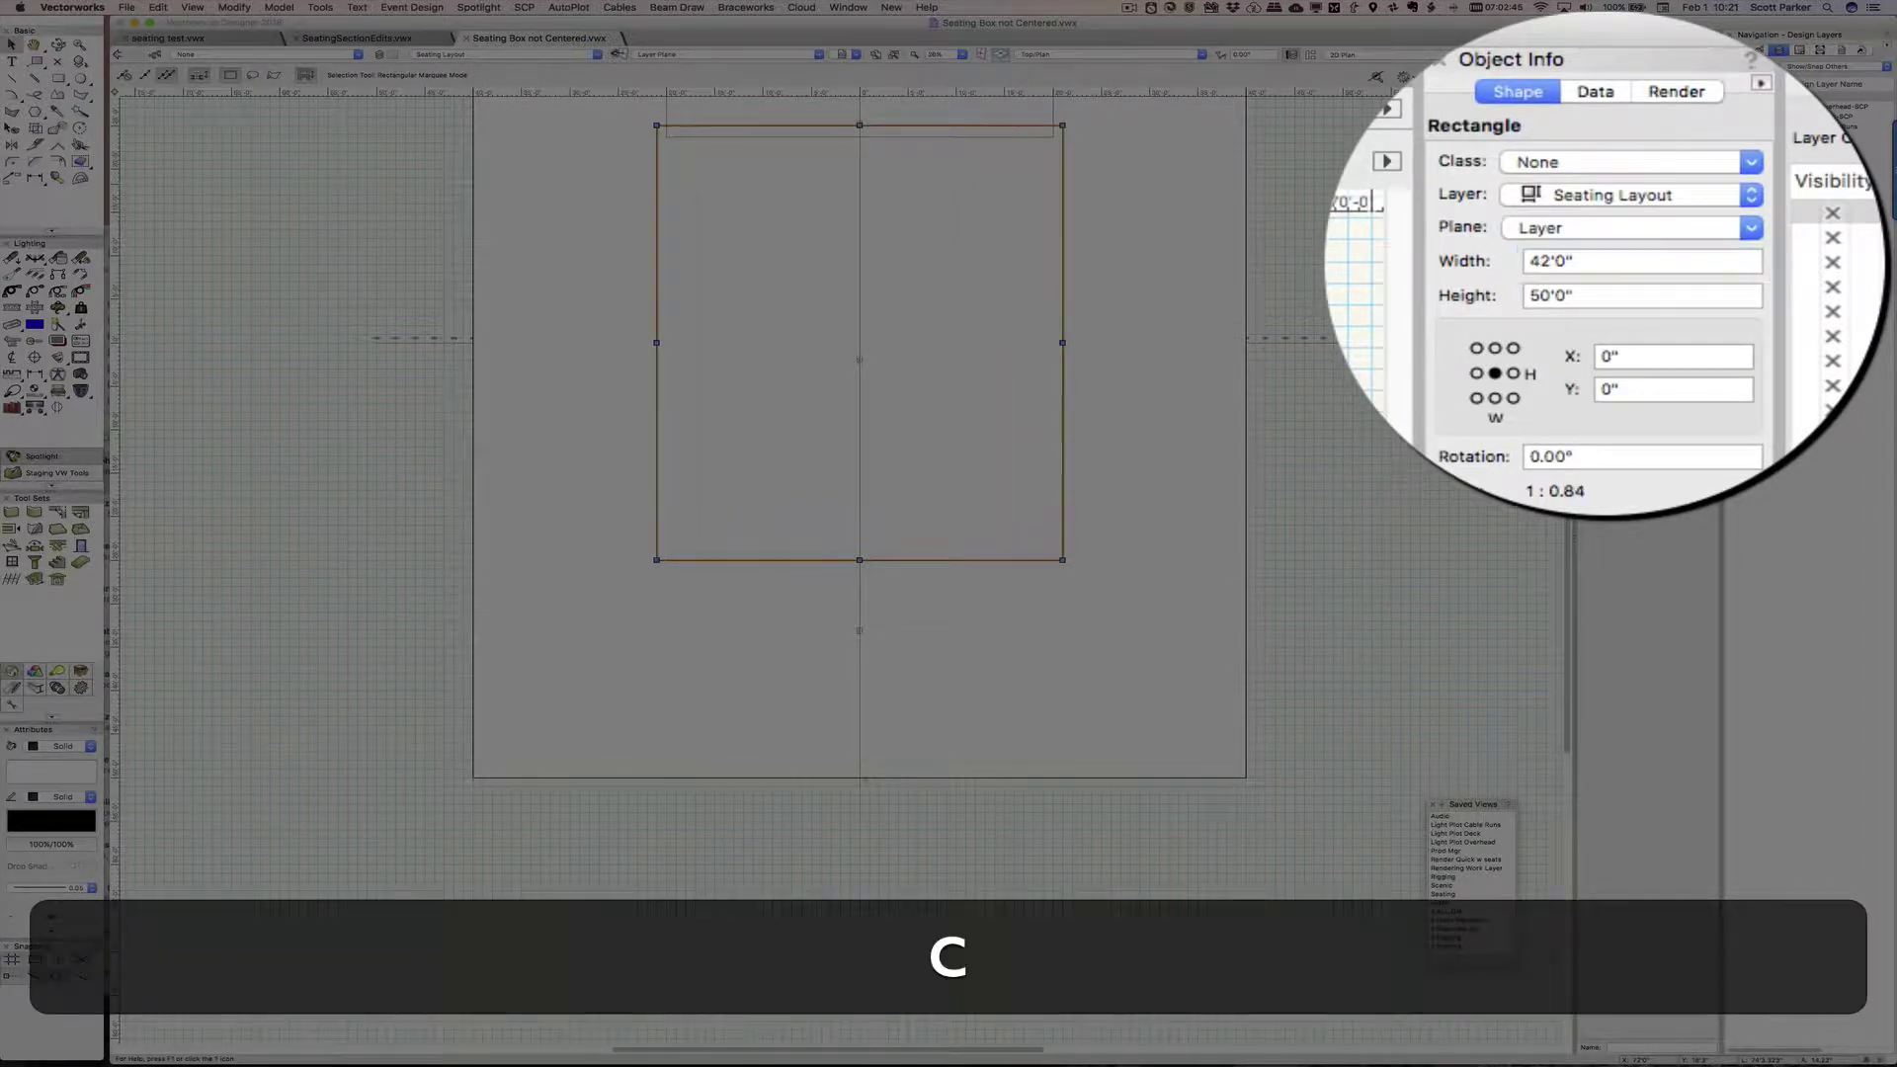
key(x)
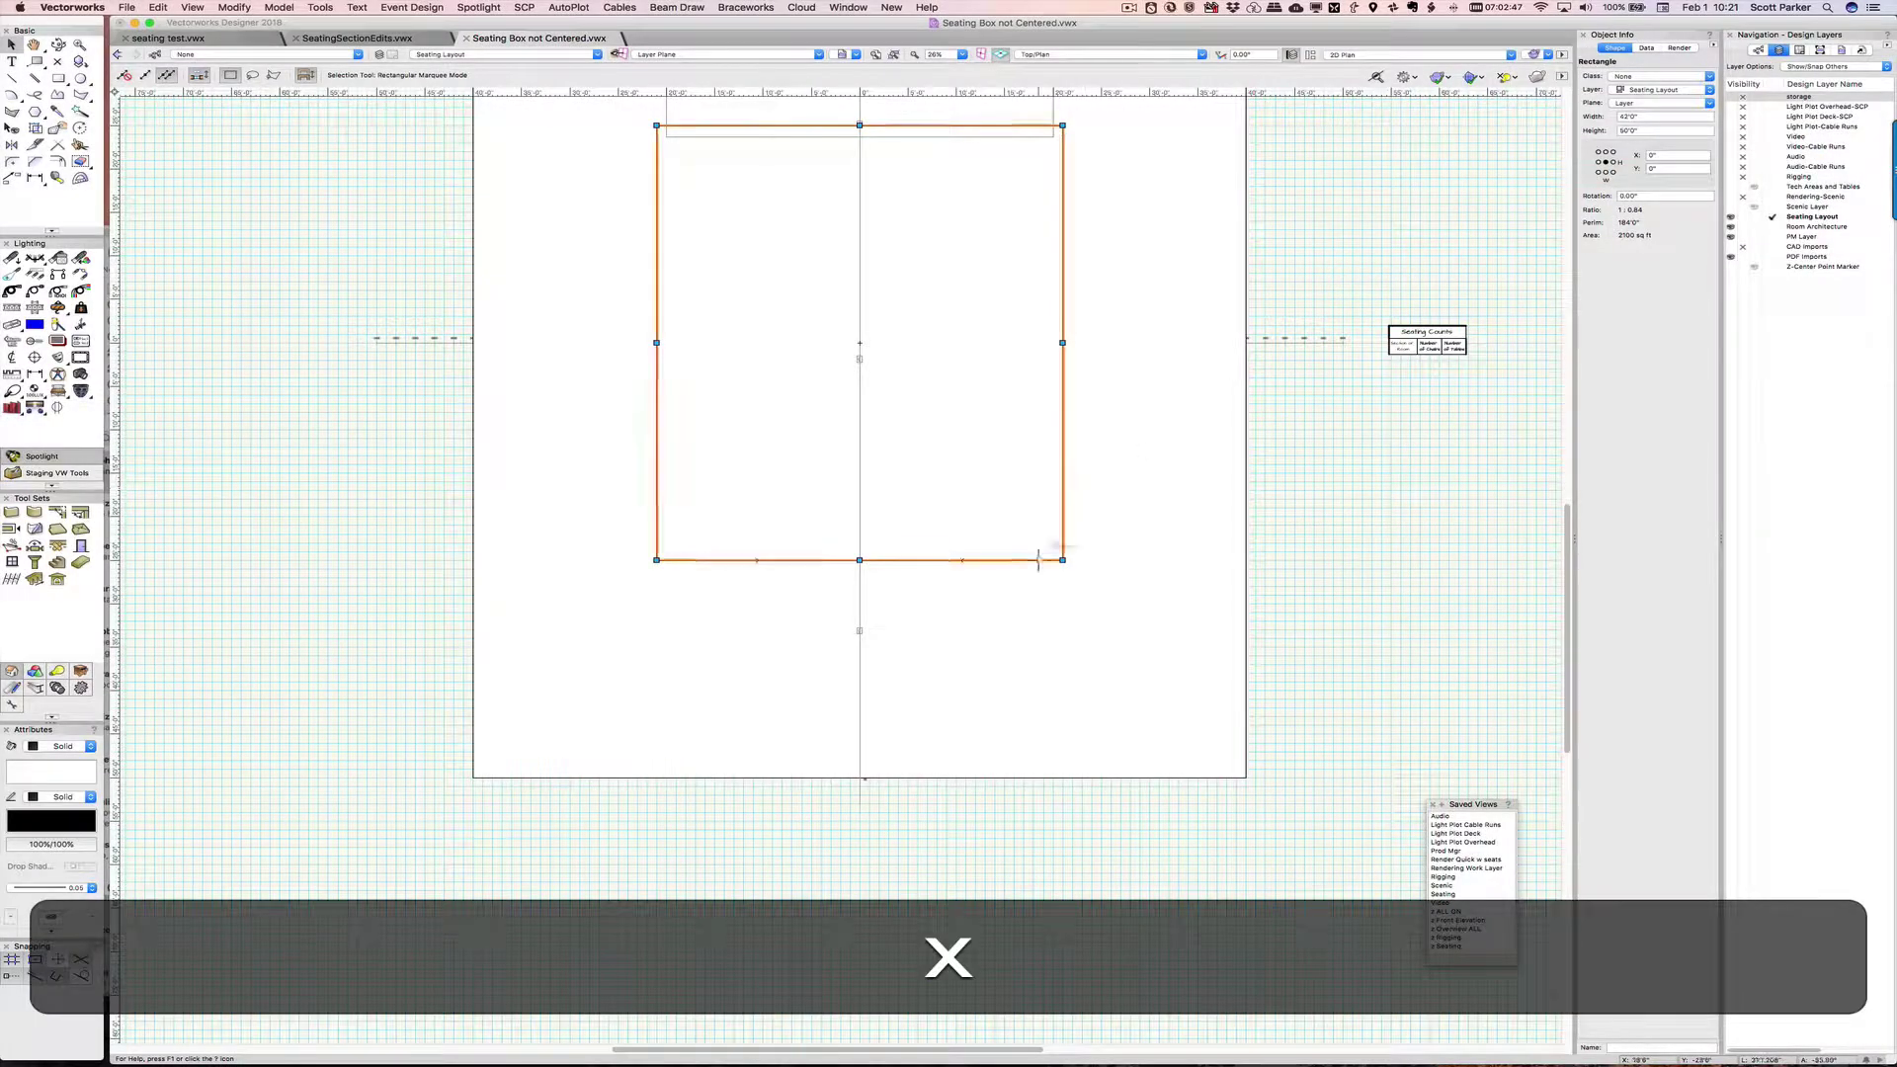
drag(1037, 560, 1026, 648)
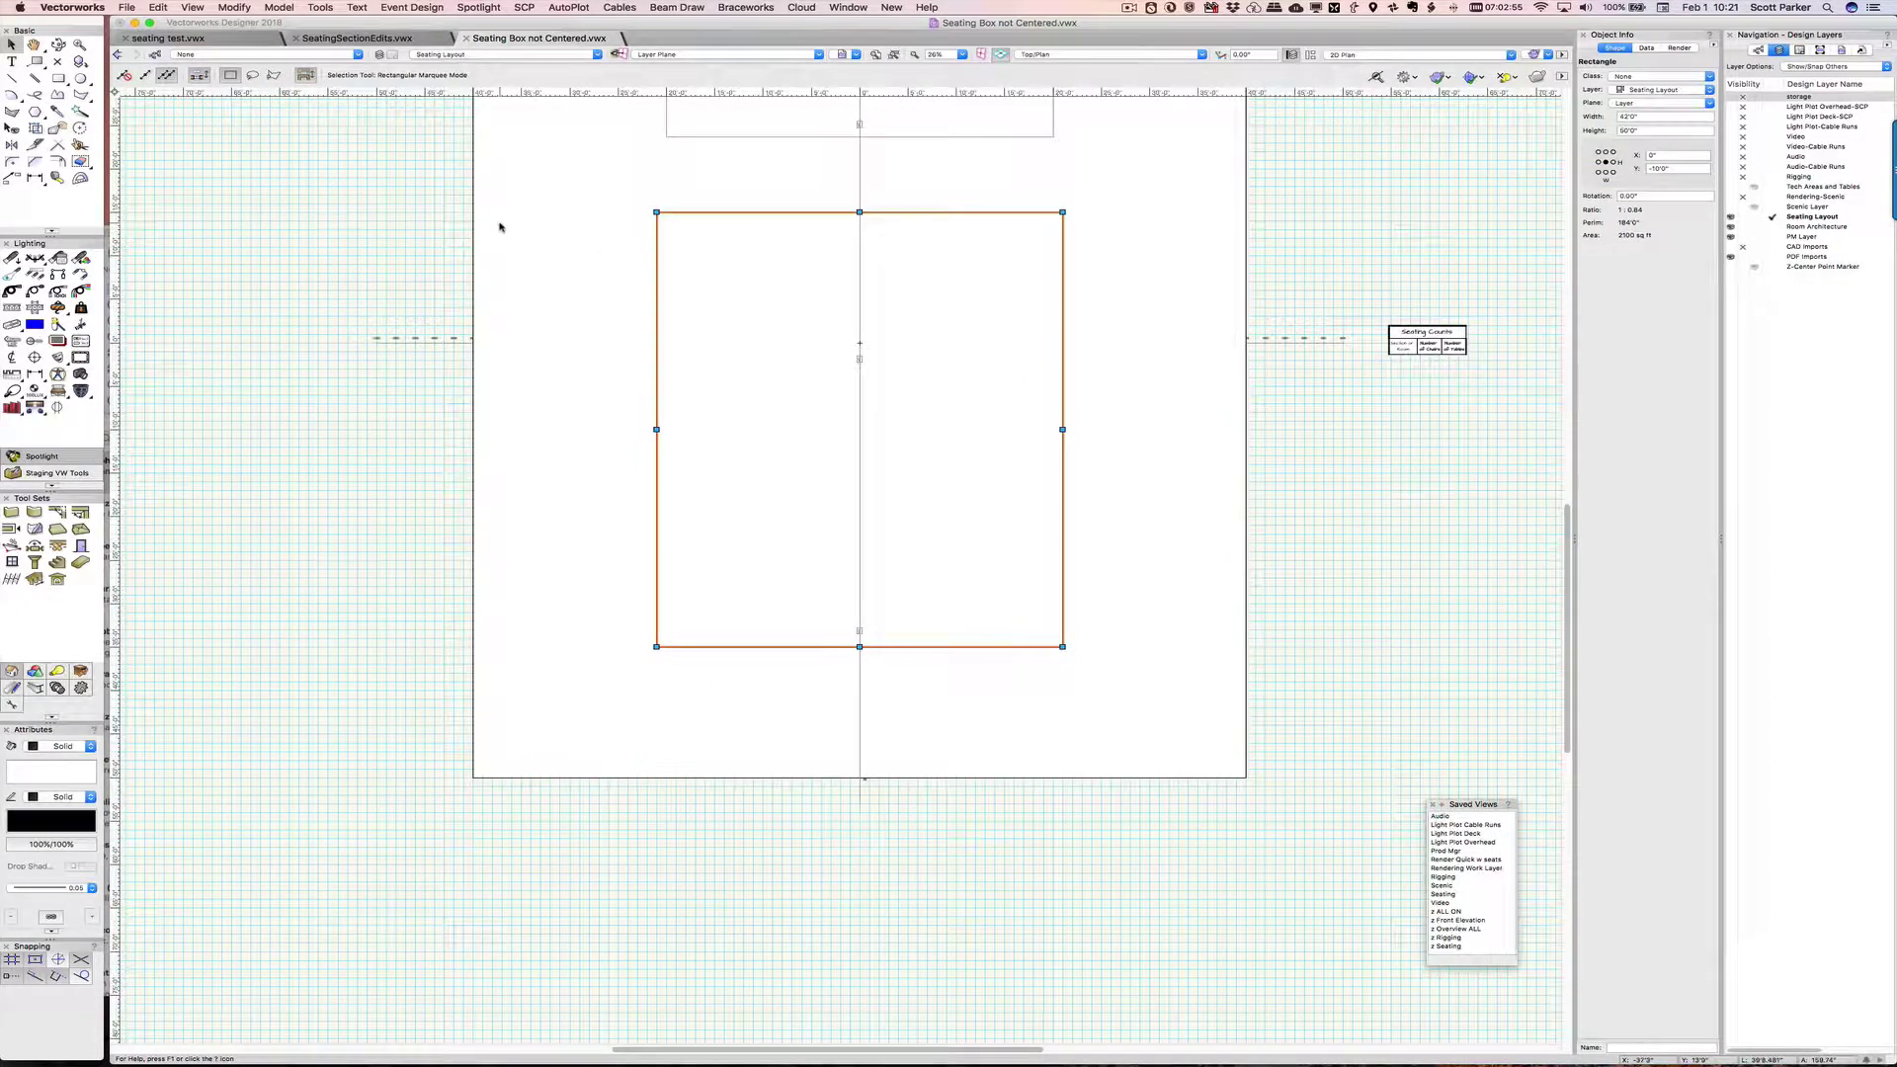
- Draw a slanted three-point rectangle about 5'9" by 48'7" for an aisle, starting on the large rectangle's front edge left of centre
click(60, 78)
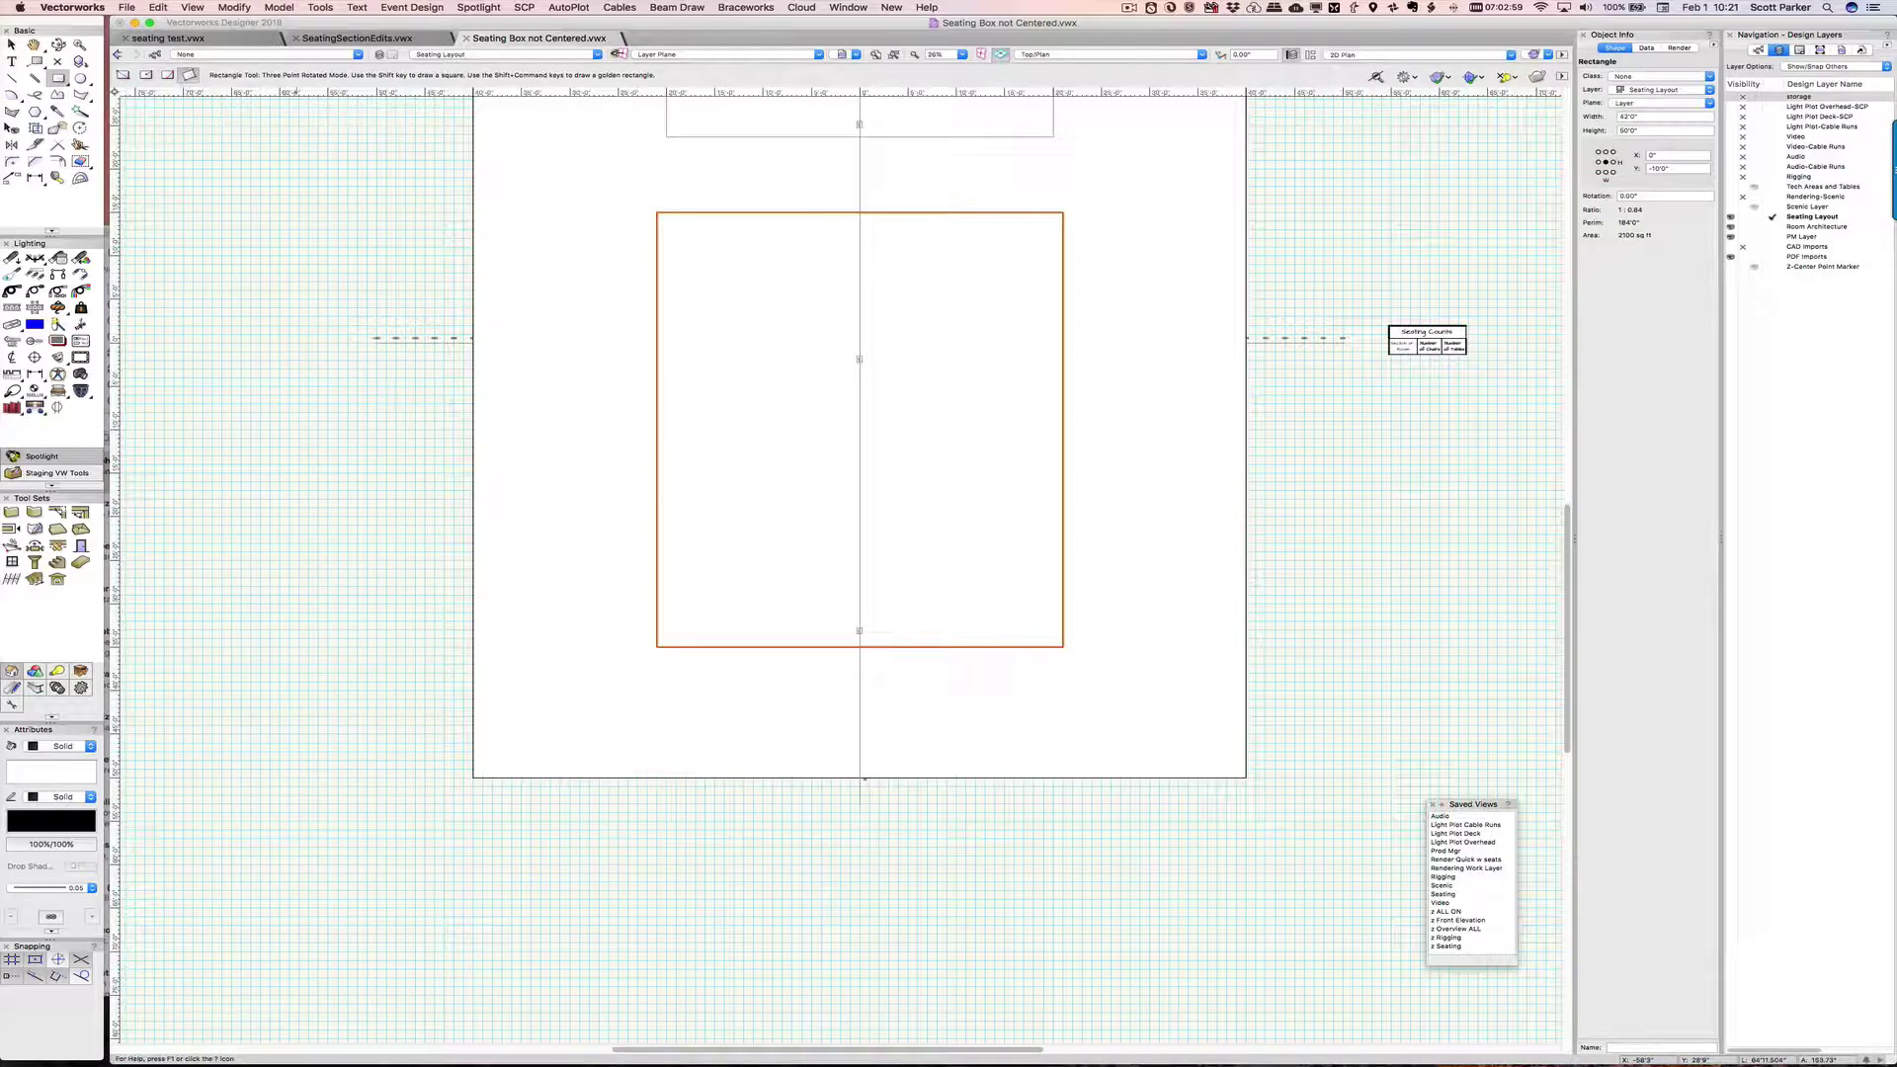
click(713, 211)
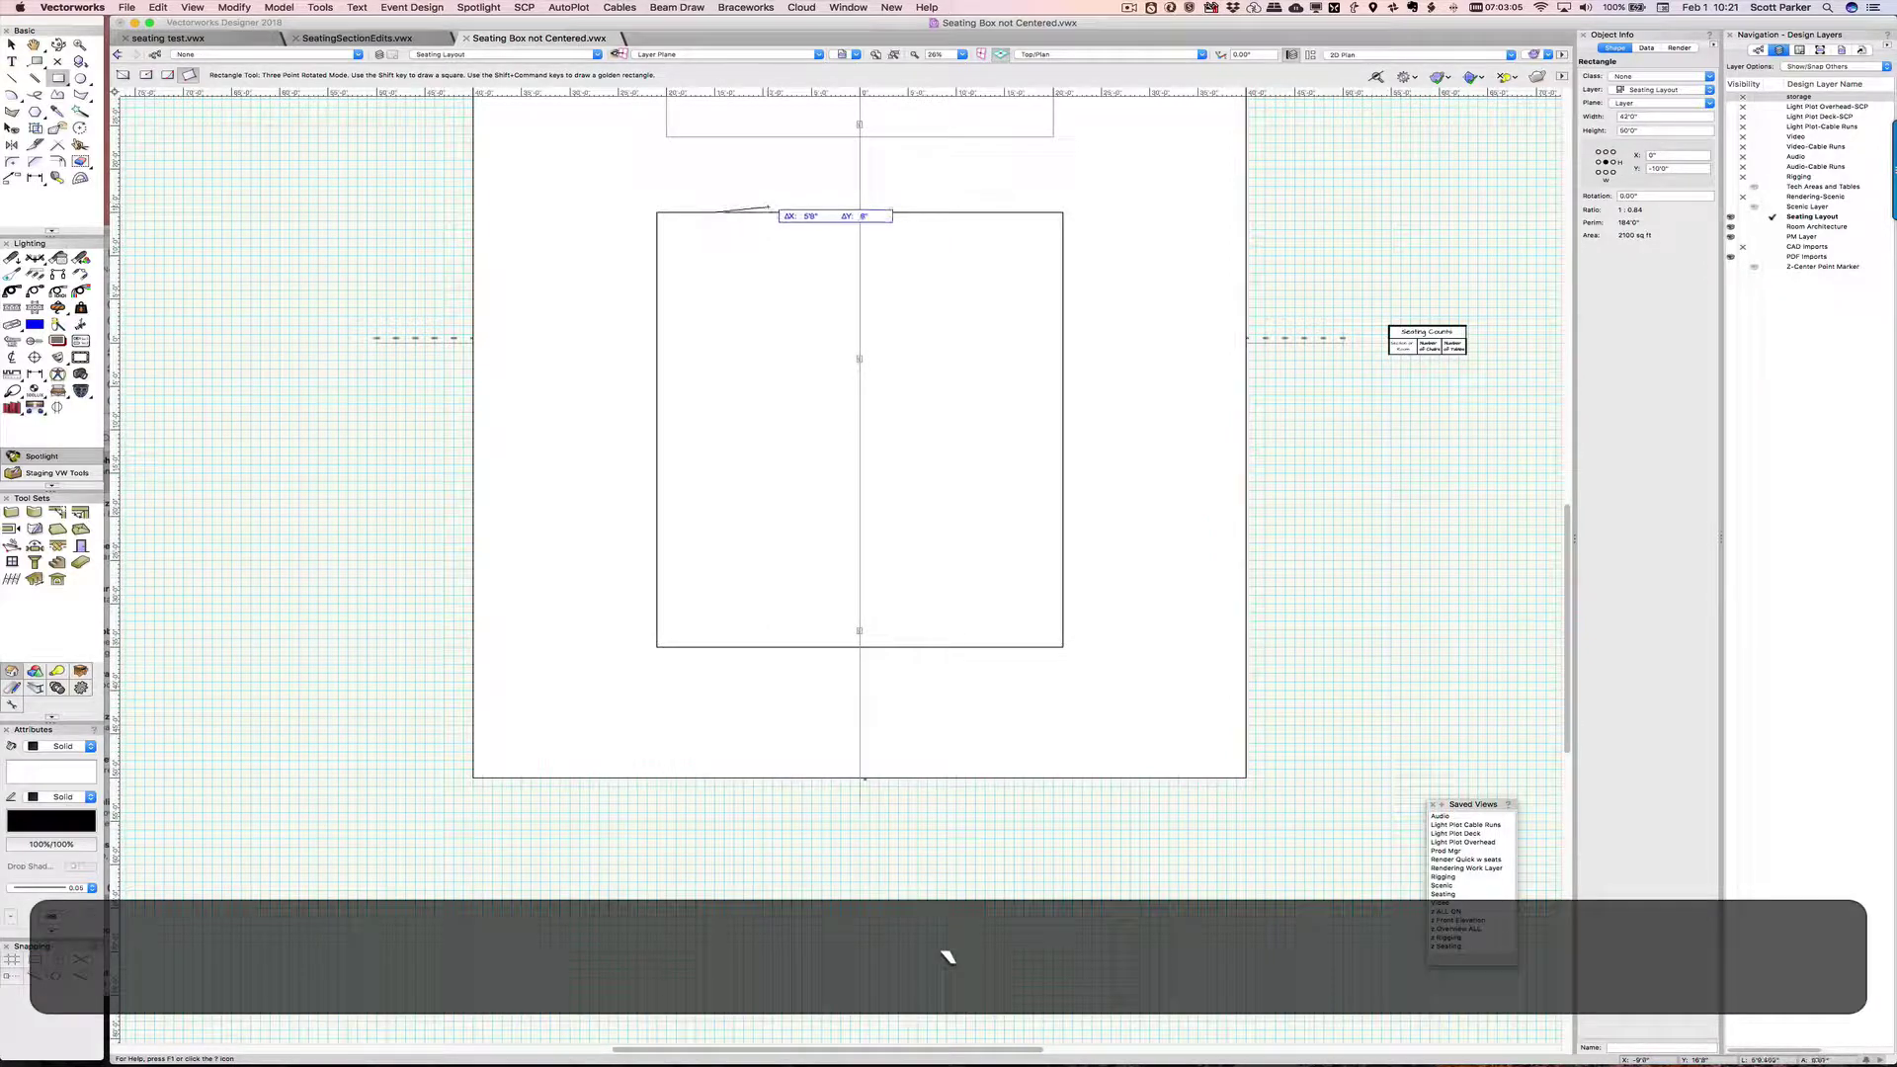
click(769, 210)
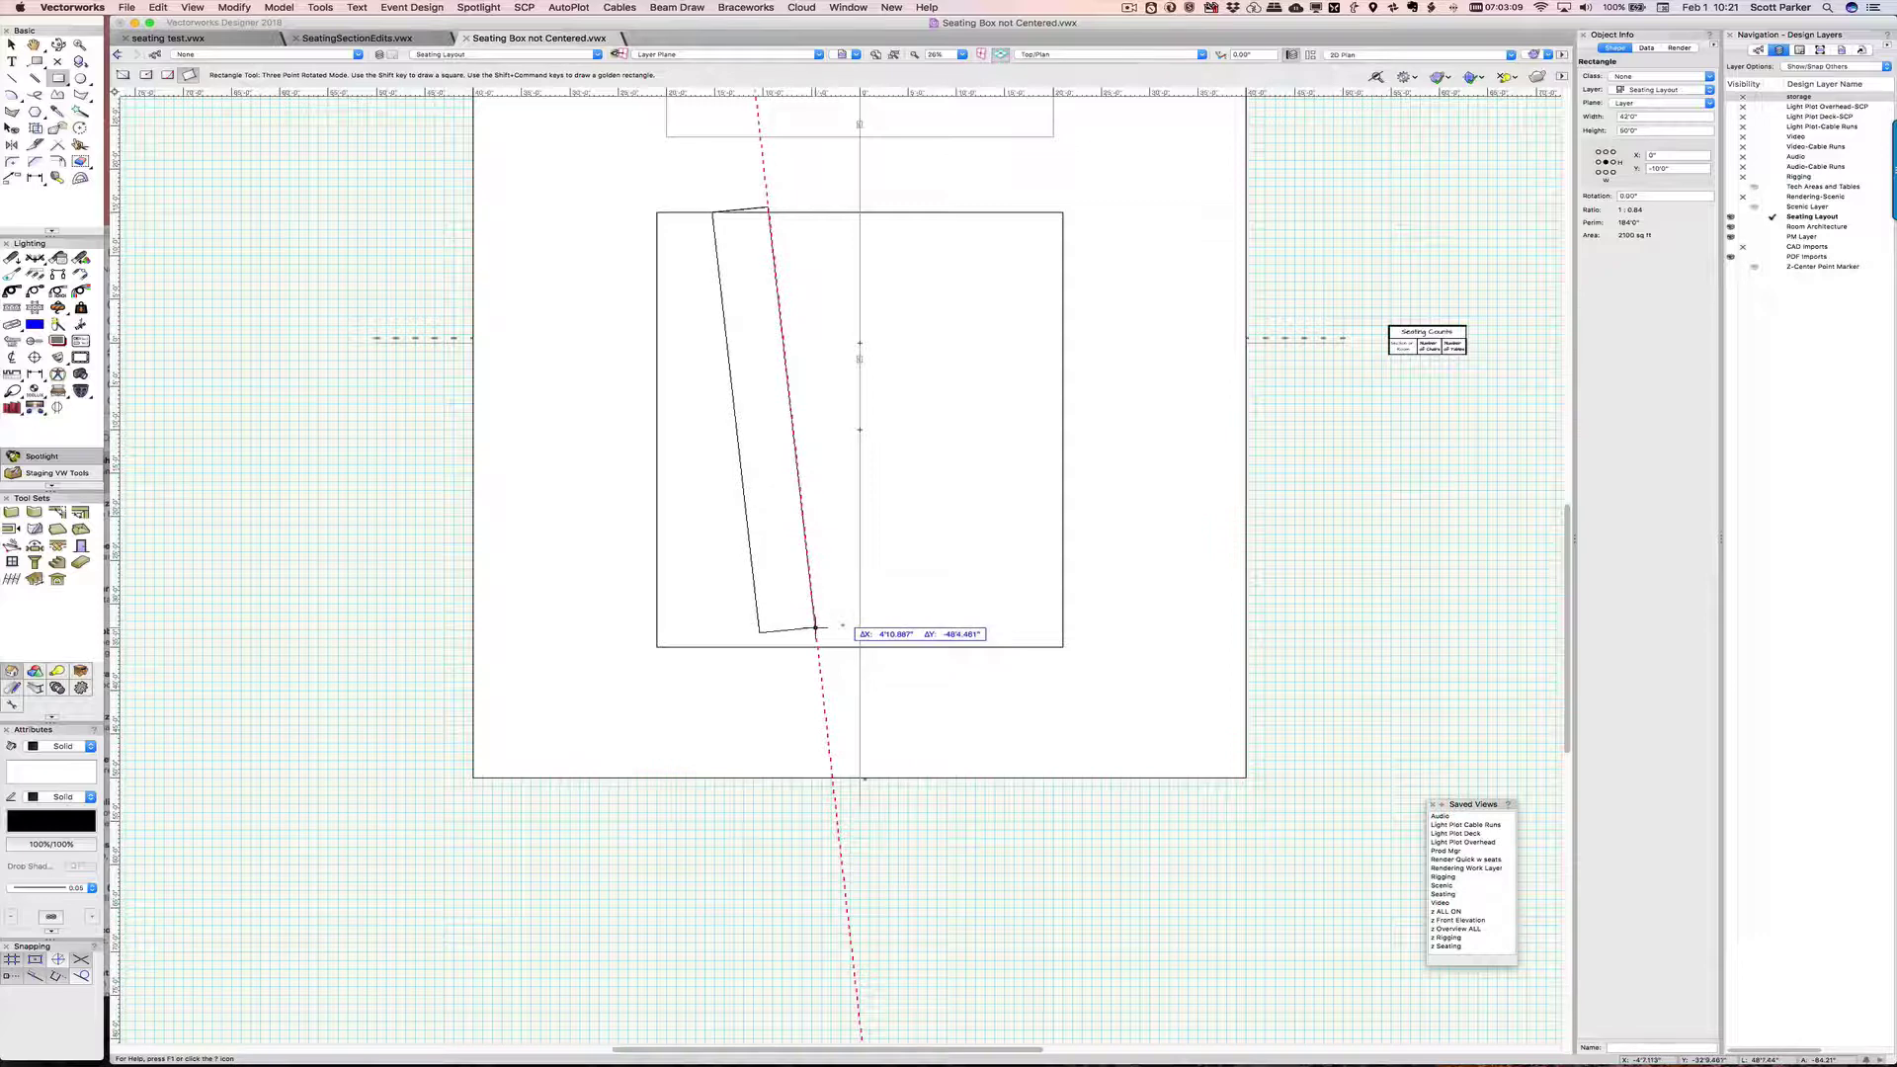
click(815, 628)
key(x)
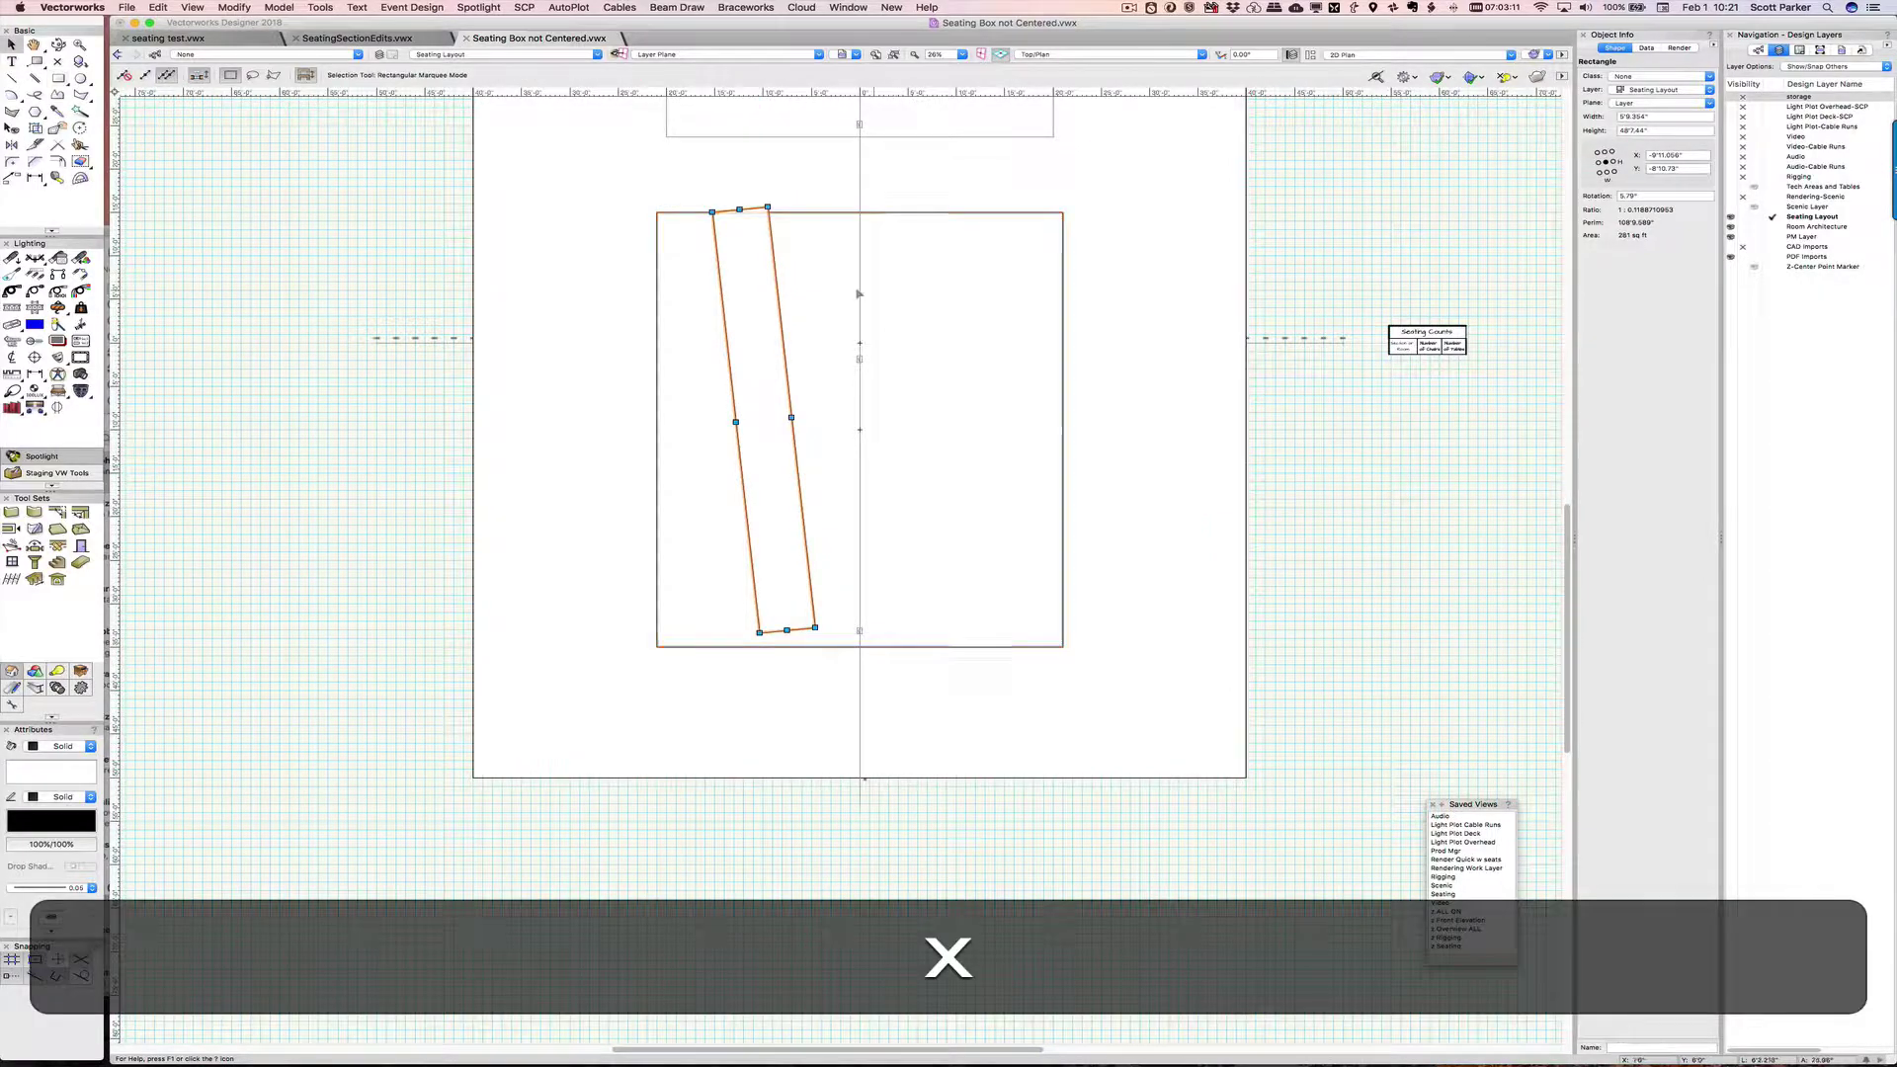
- Clip the slanted aisle rectangle out of the large rectangle and delete the clipping rectangle
shift+click(831, 288)
right_click(832, 286)
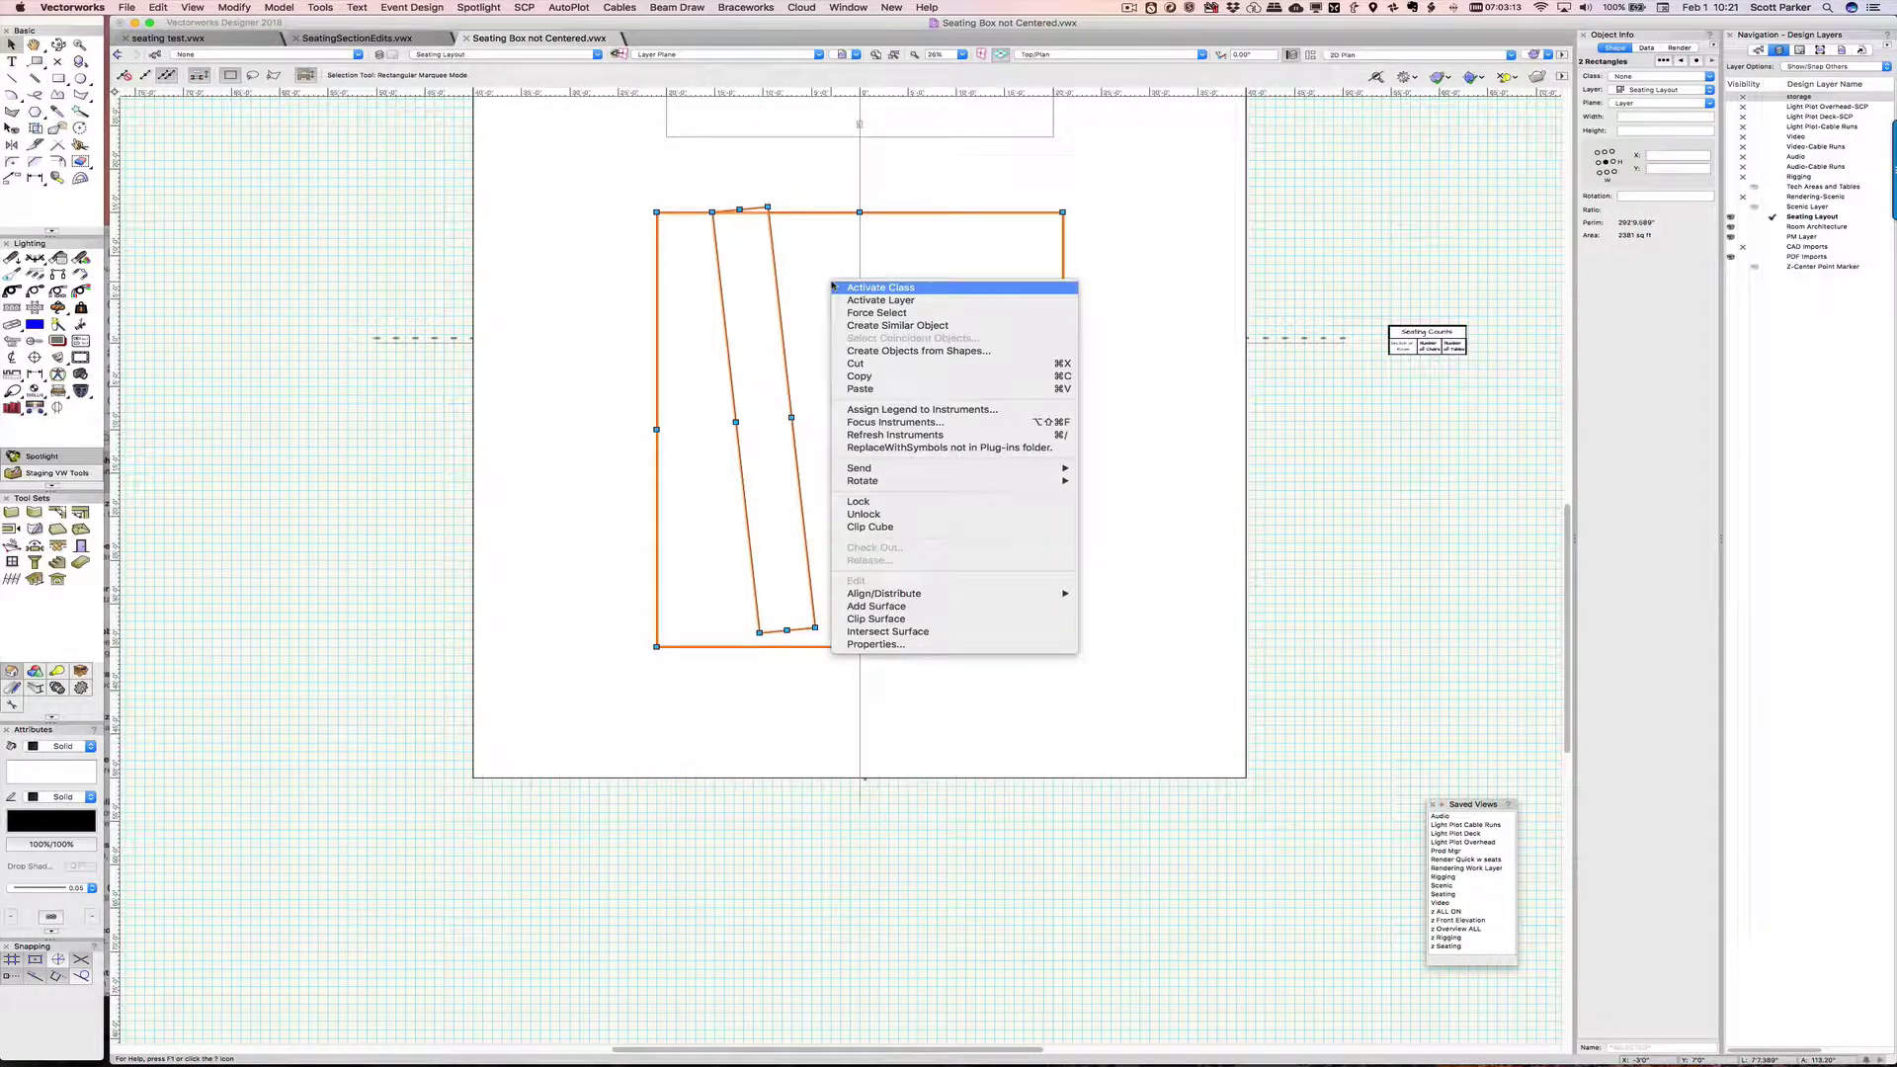
click(872, 618)
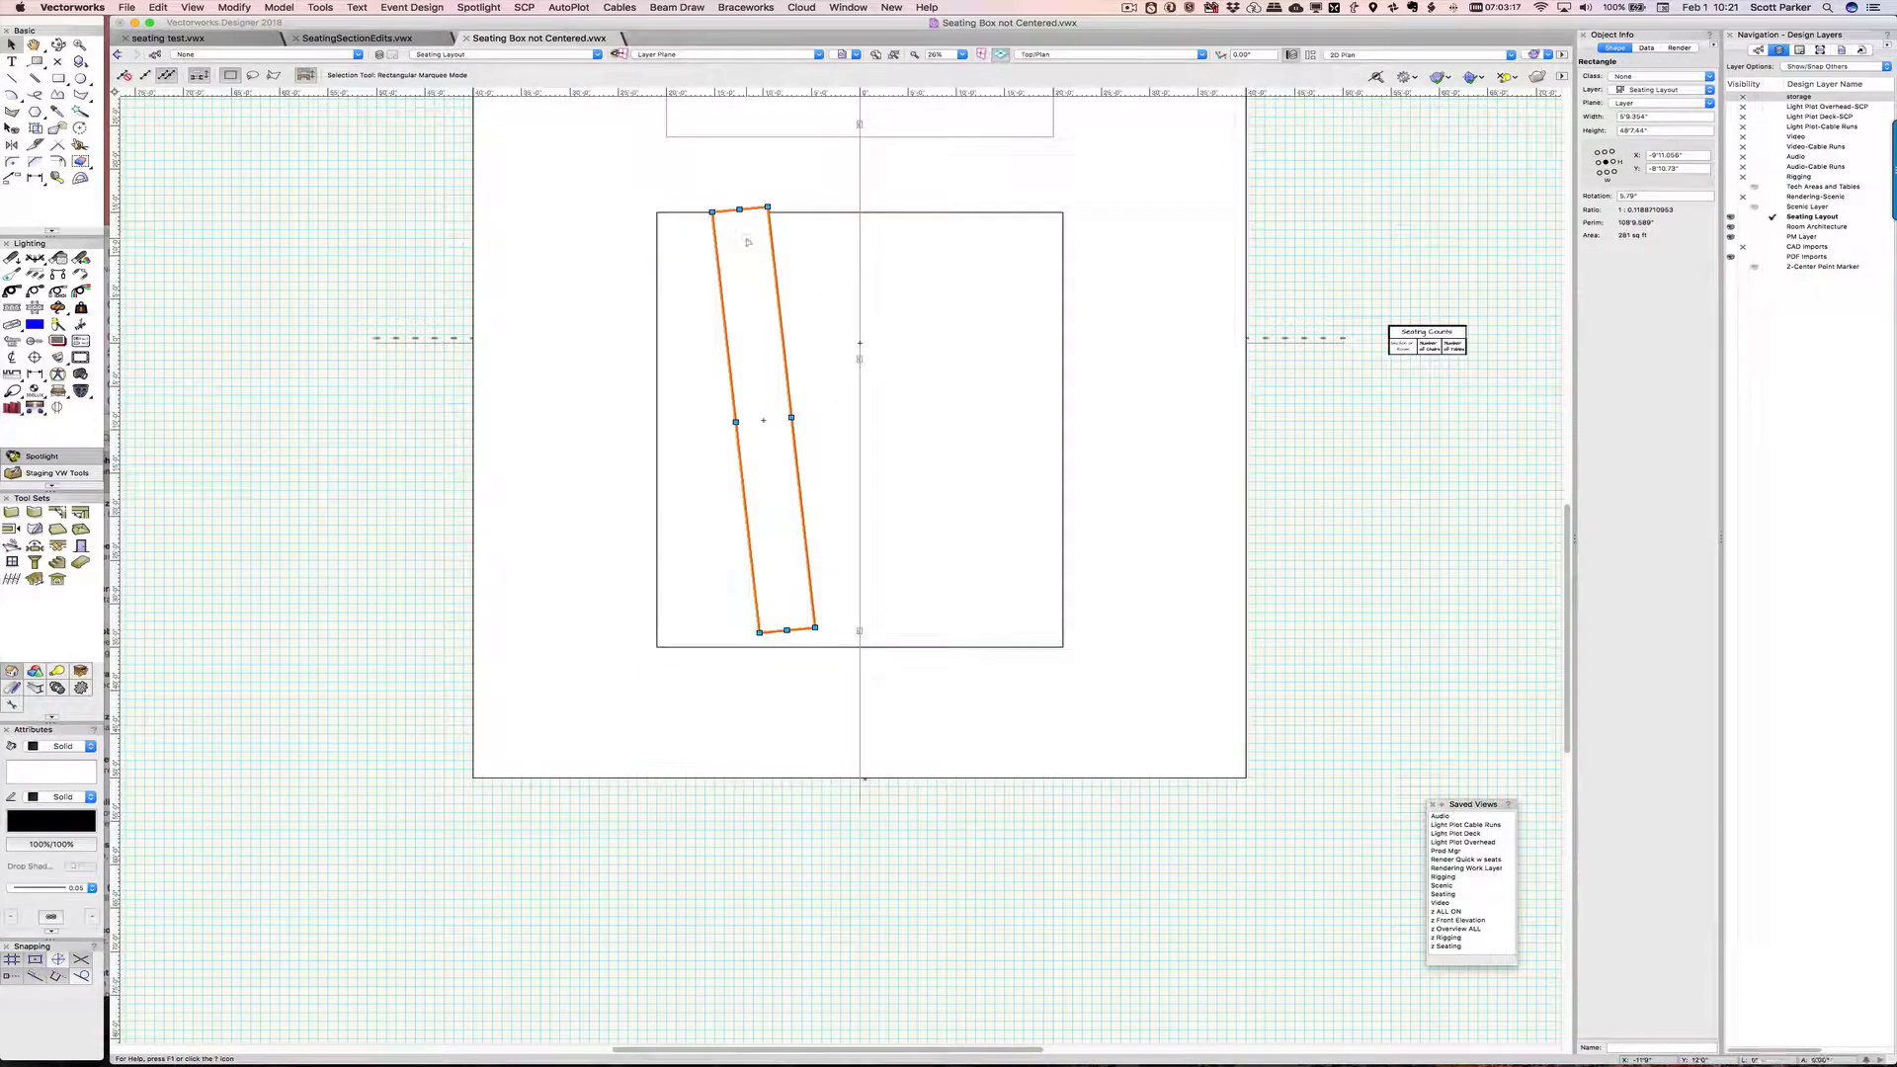
key(Delete)
key(c)
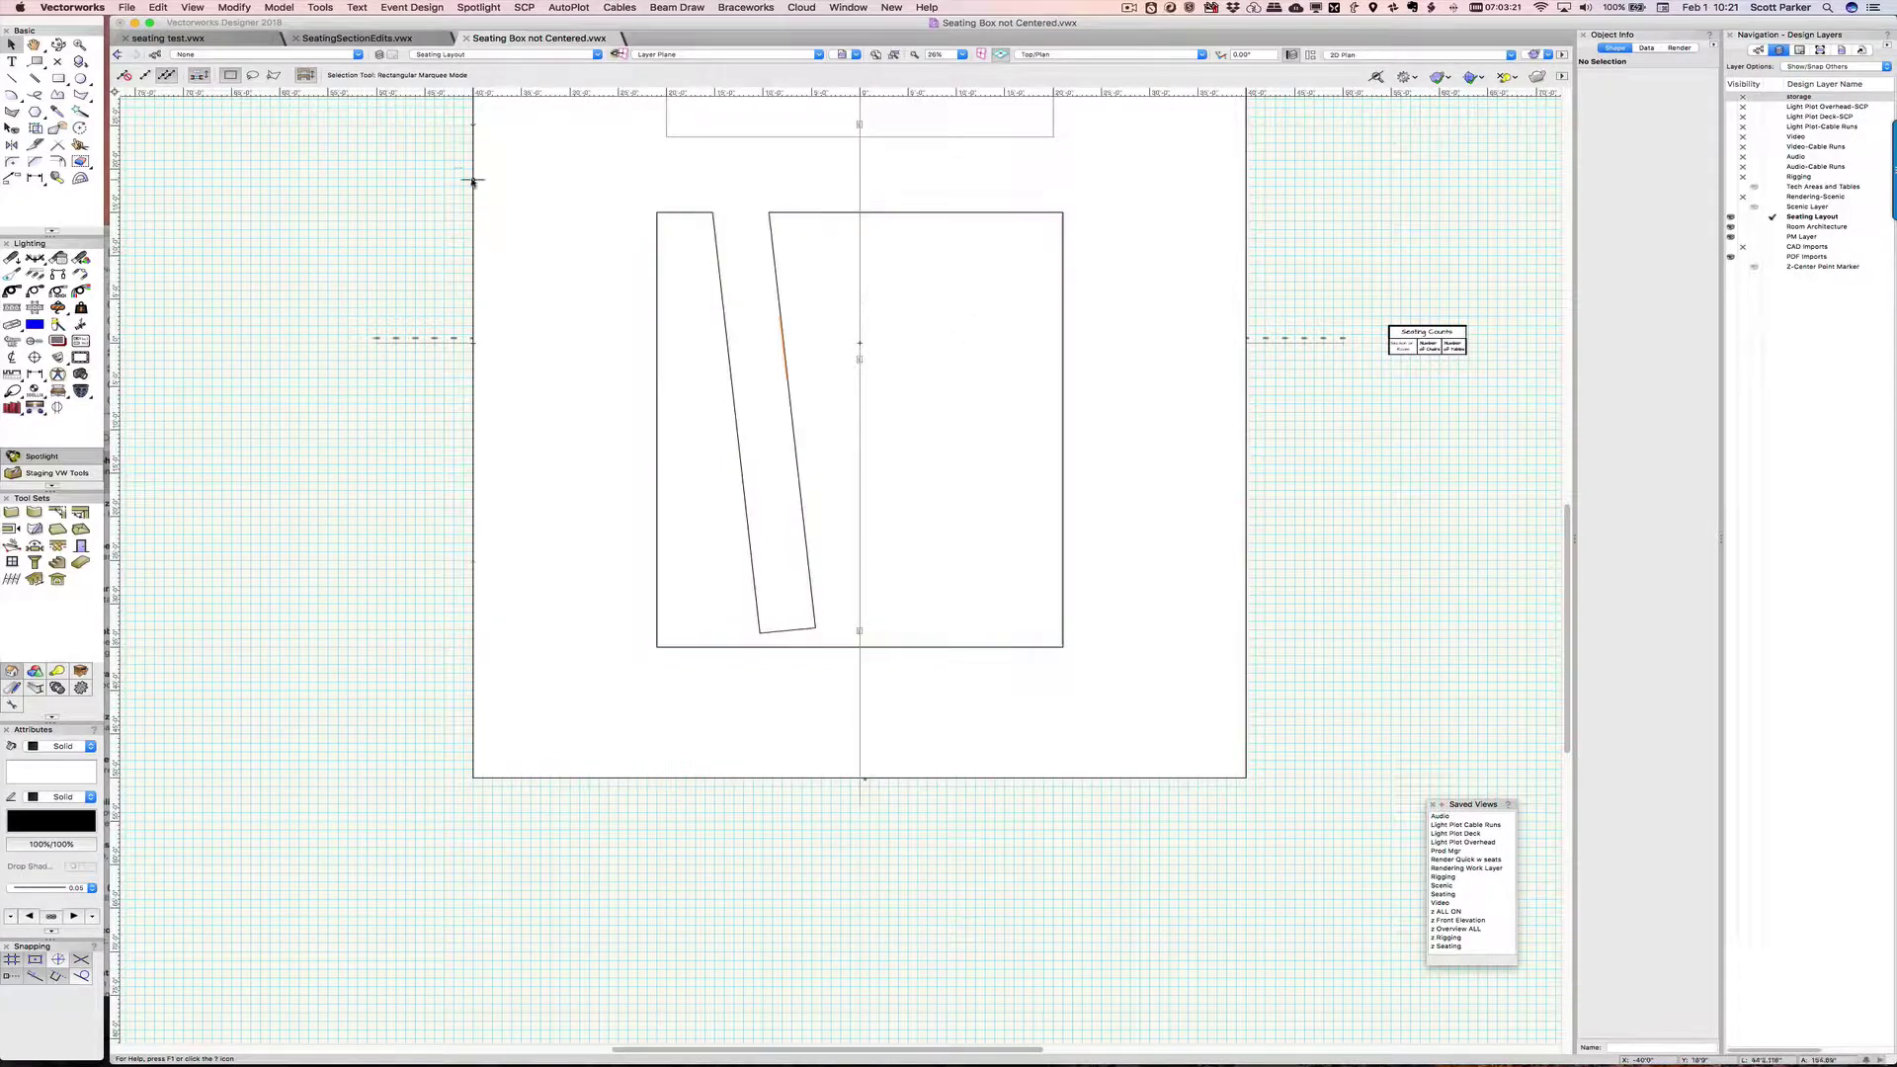
click(405, 8)
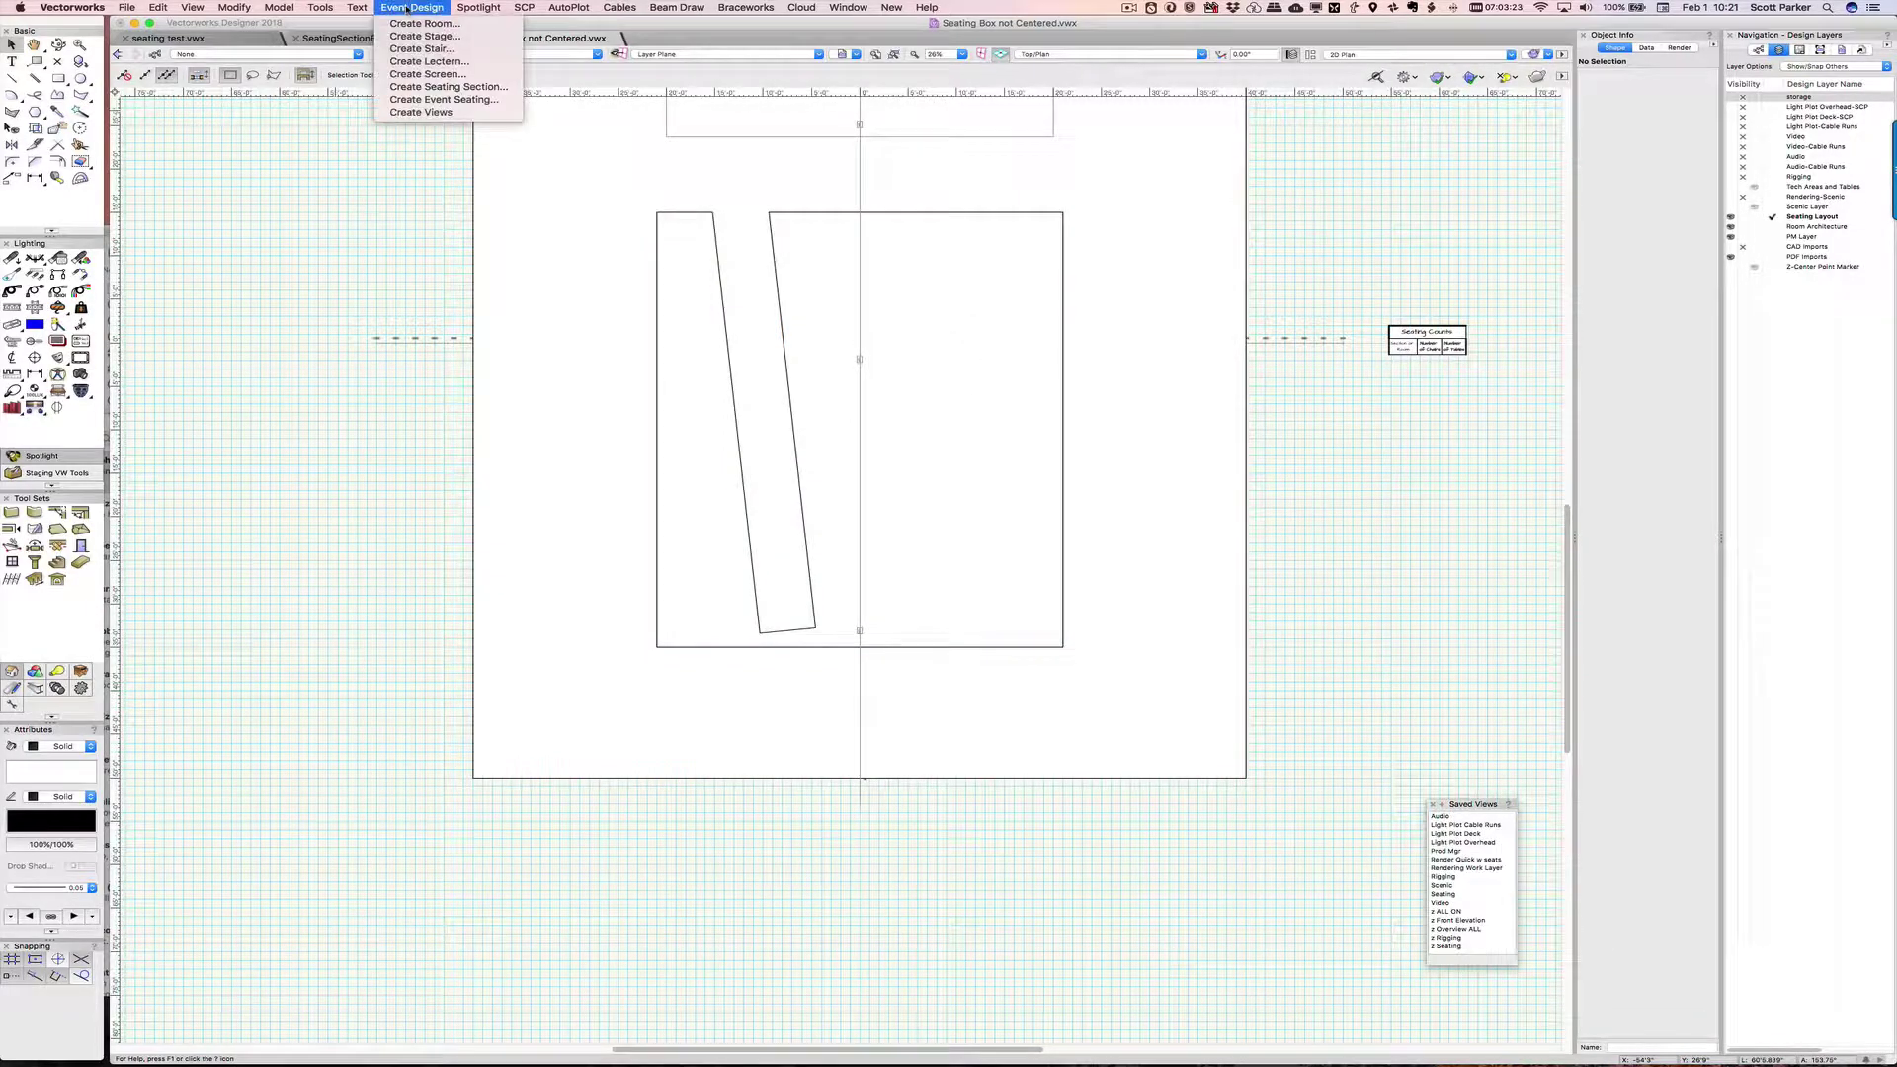
click(432, 87)
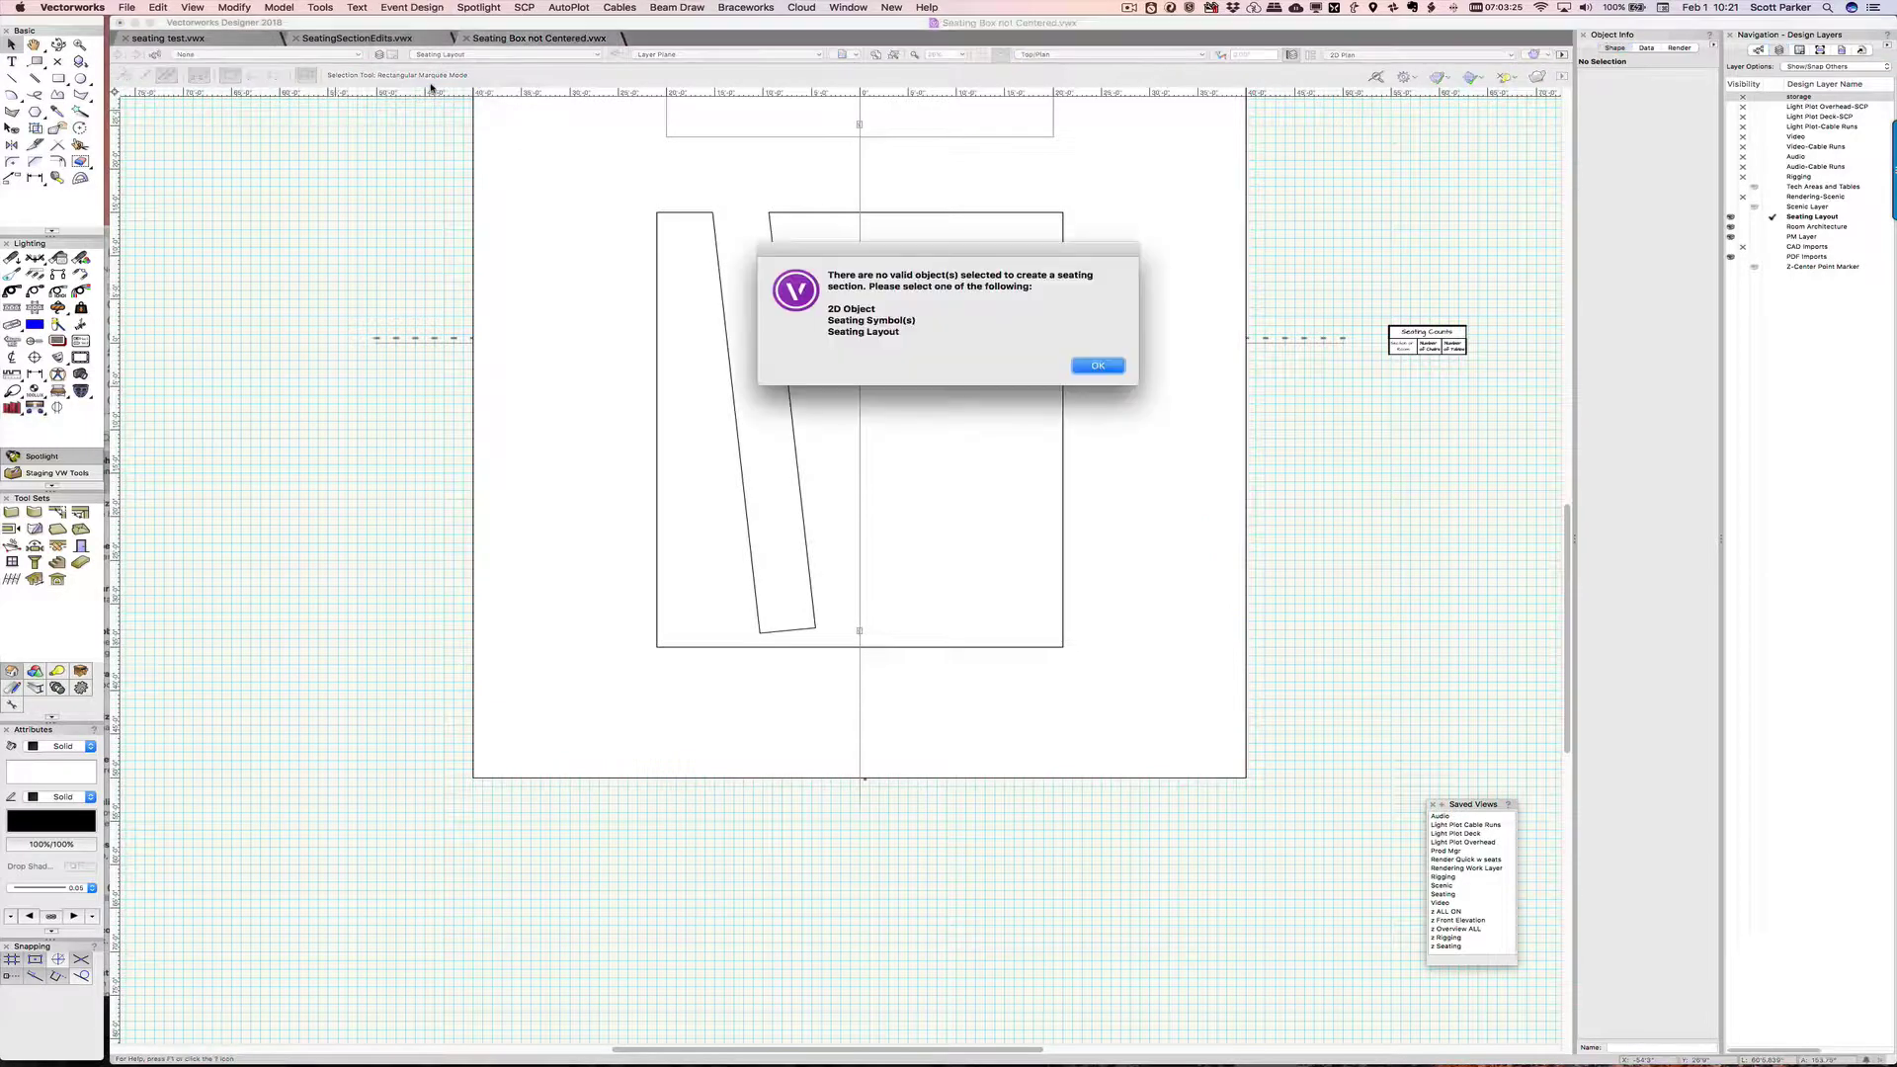
click(1098, 366)
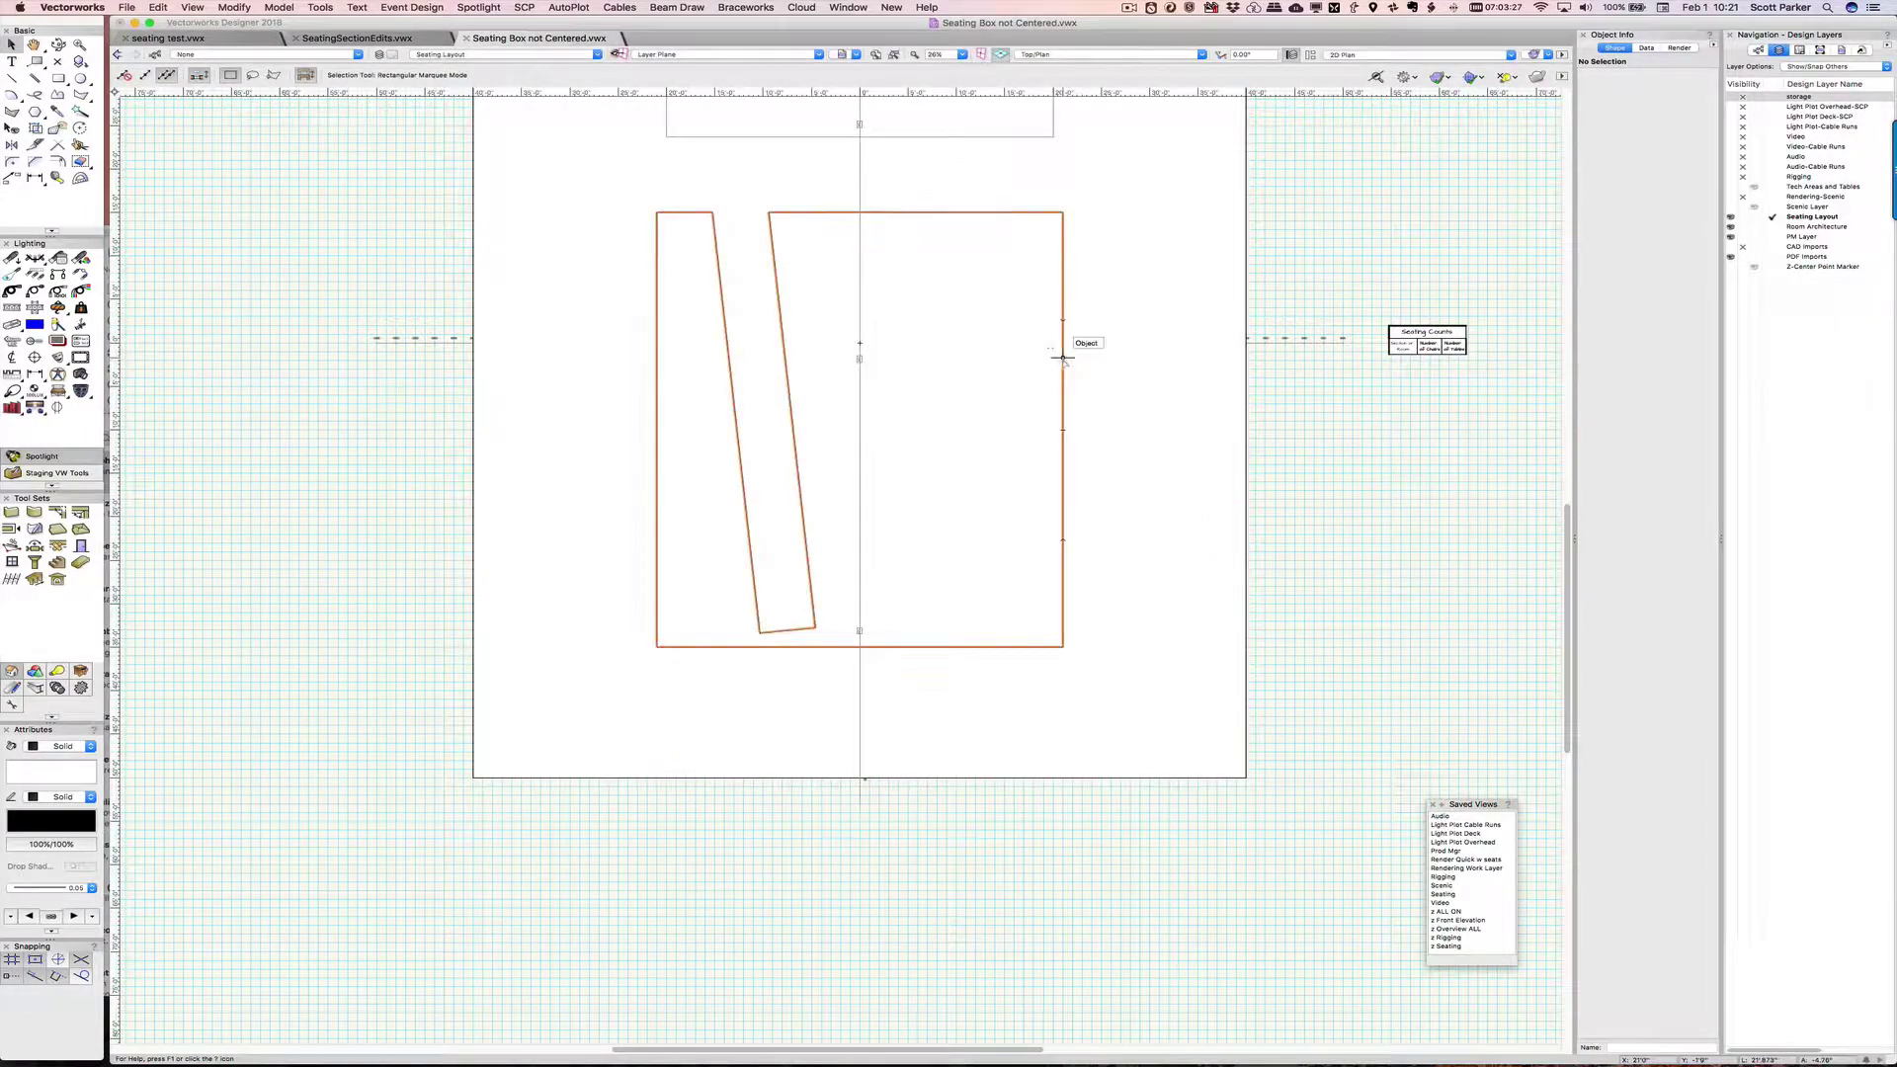
- Create a seating section from the clipped polygon, with its focus point on the room's centre line in front of the shape
click(1062, 357)
click(398, 8)
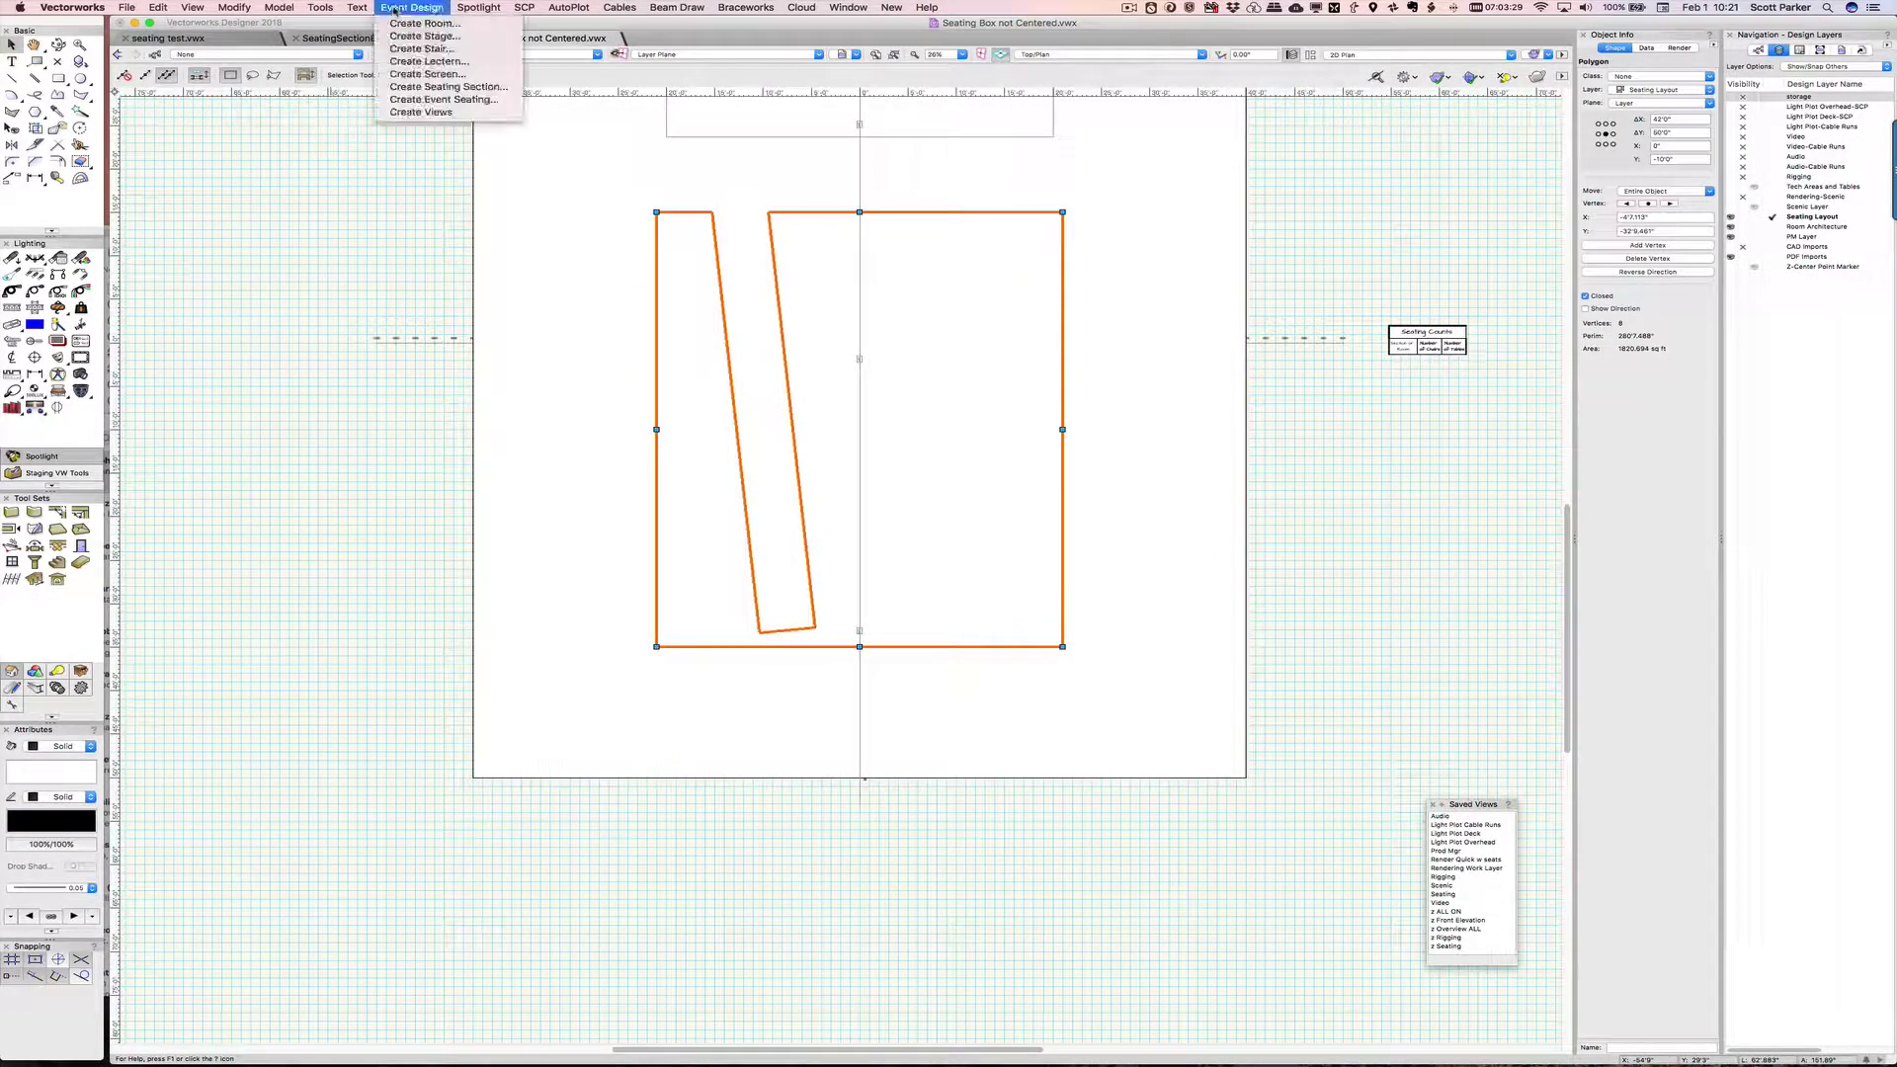
click(425, 75)
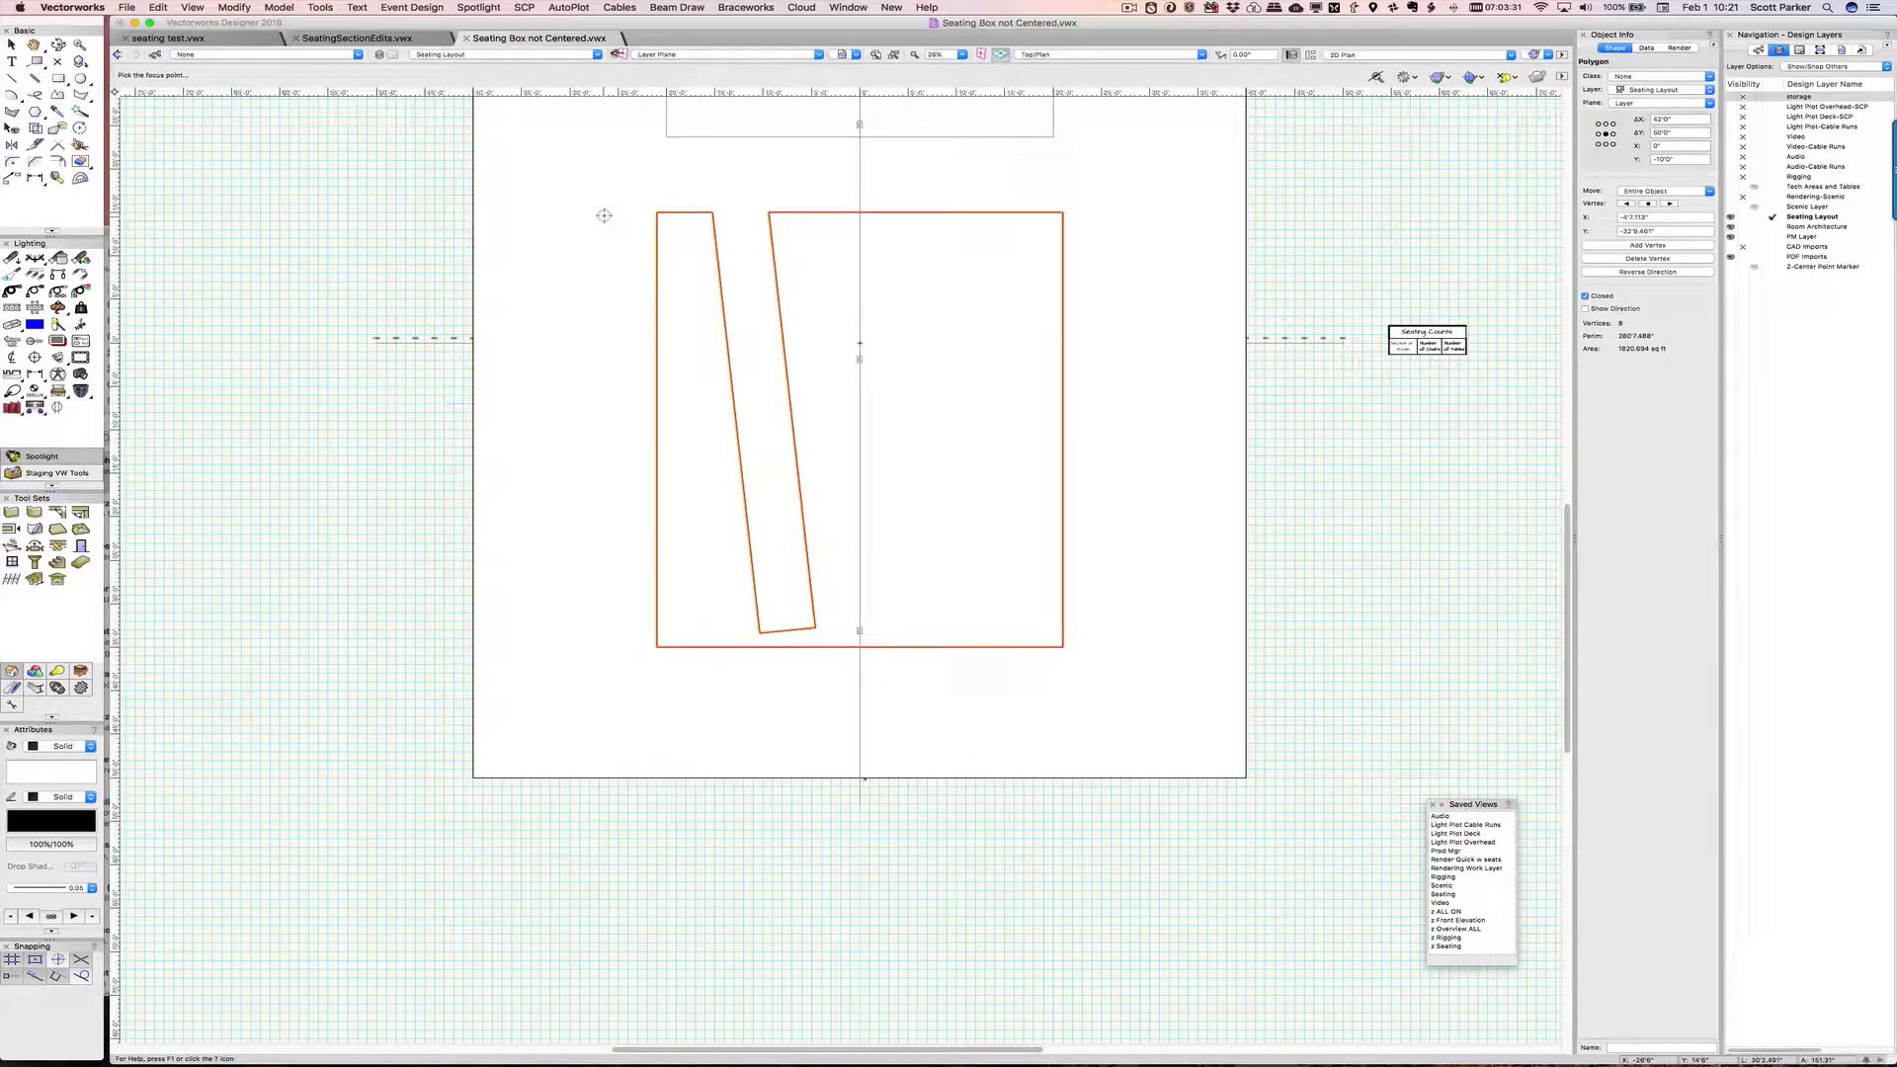
click(858, 157)
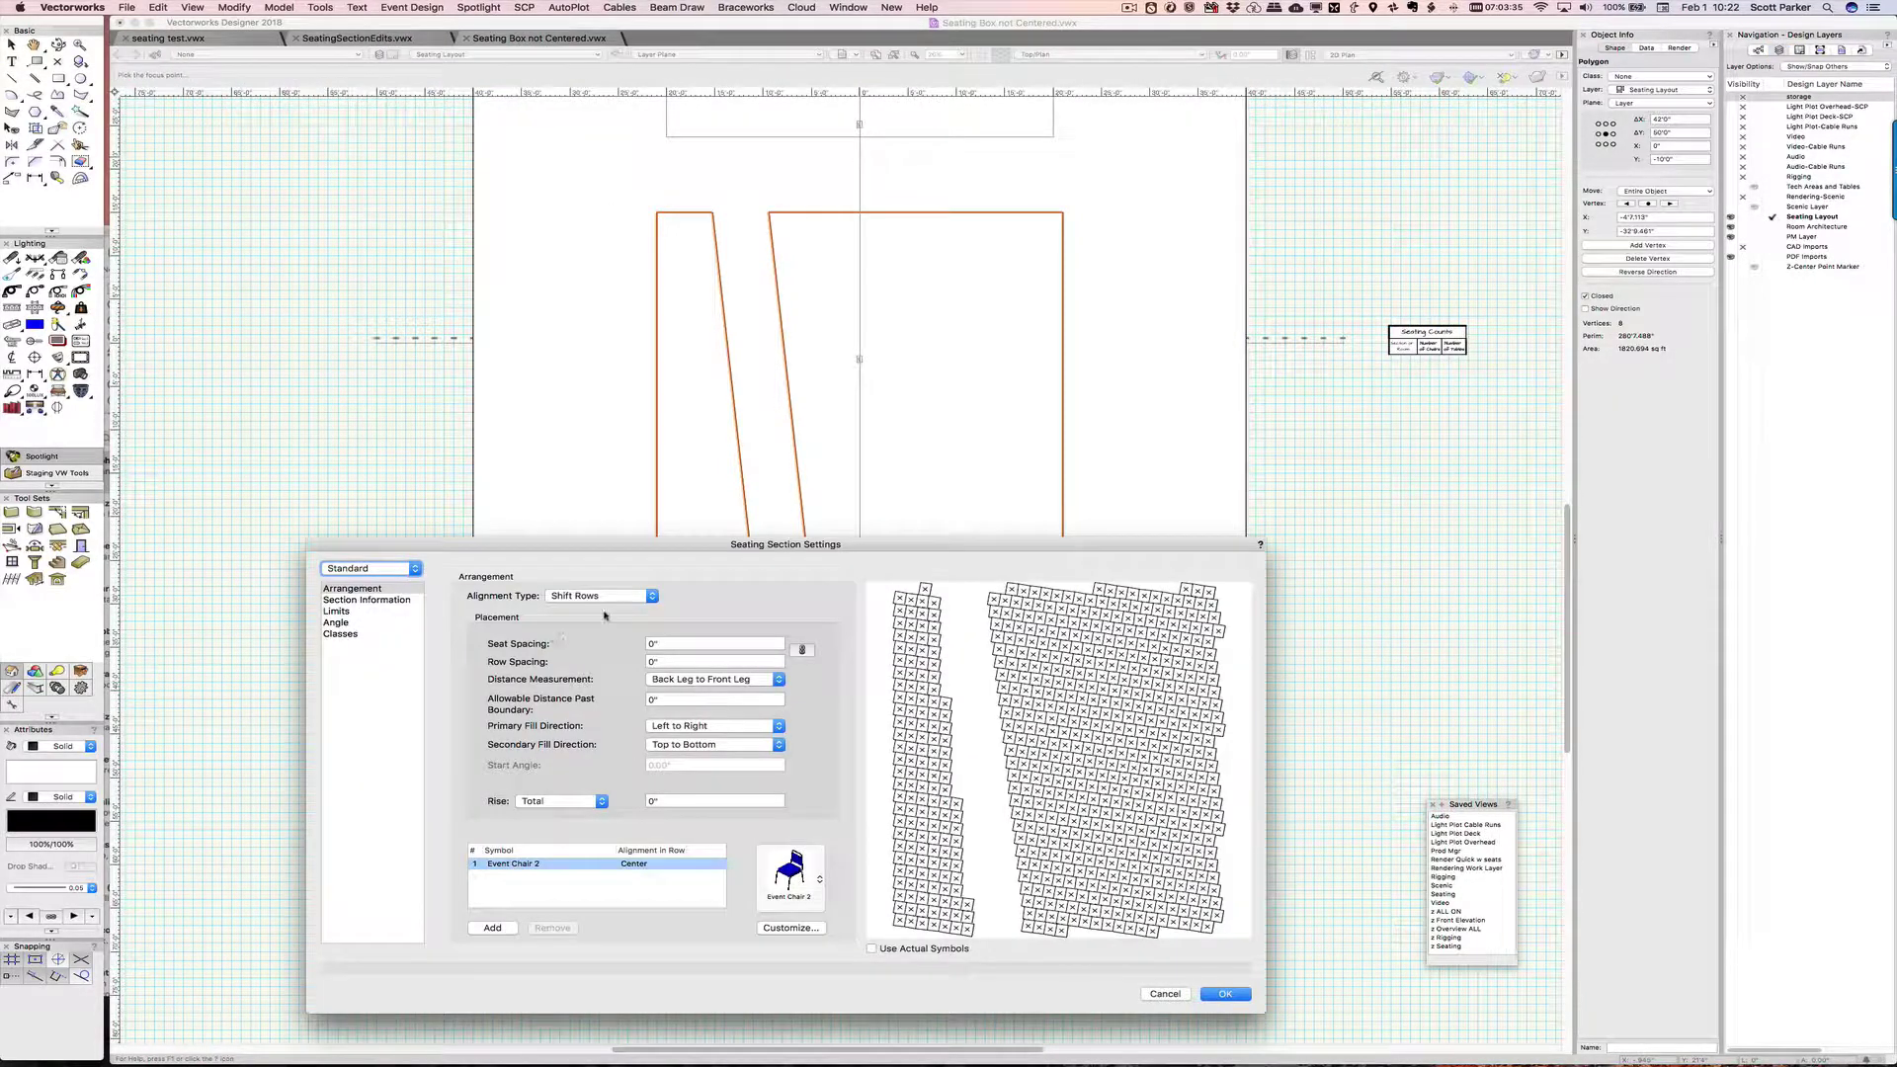
- Set the seating section's angle of seating to 0
click(337, 623)
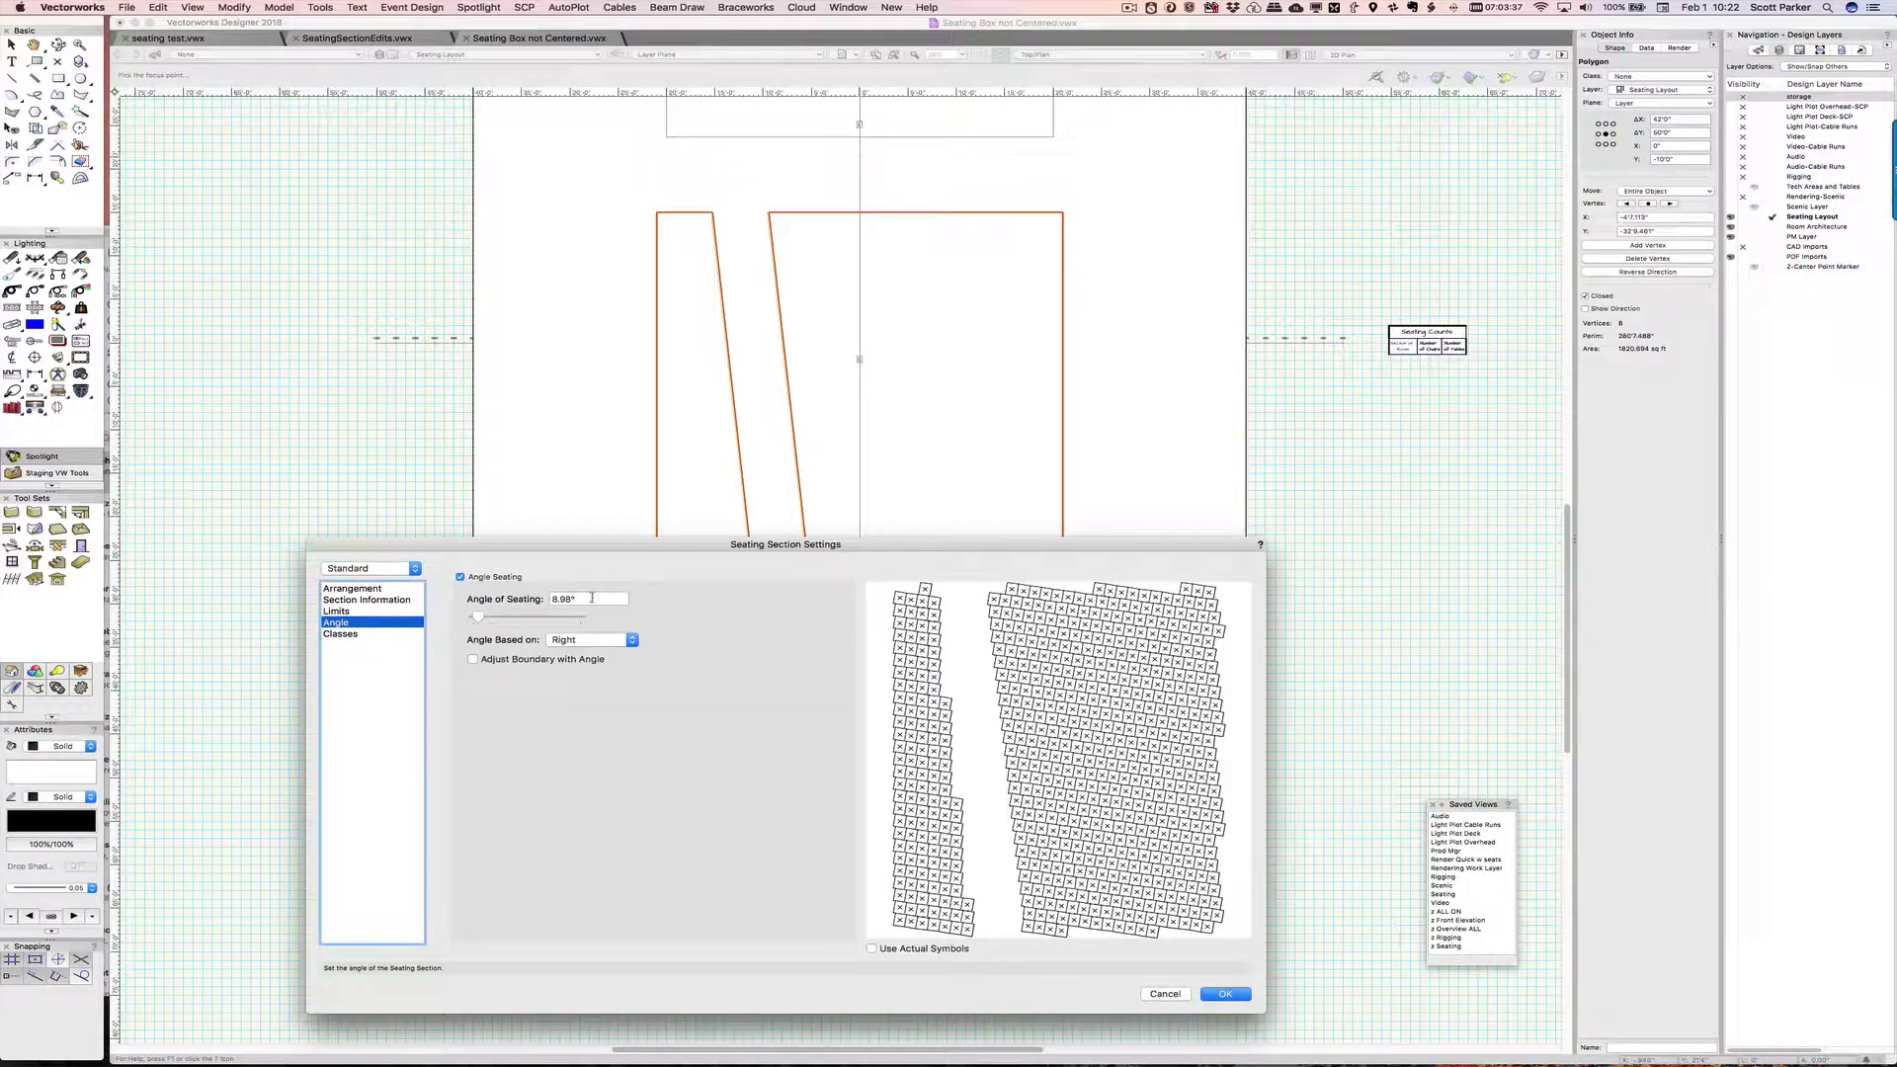
double_click(592, 598)
text(0)
key(Tab)
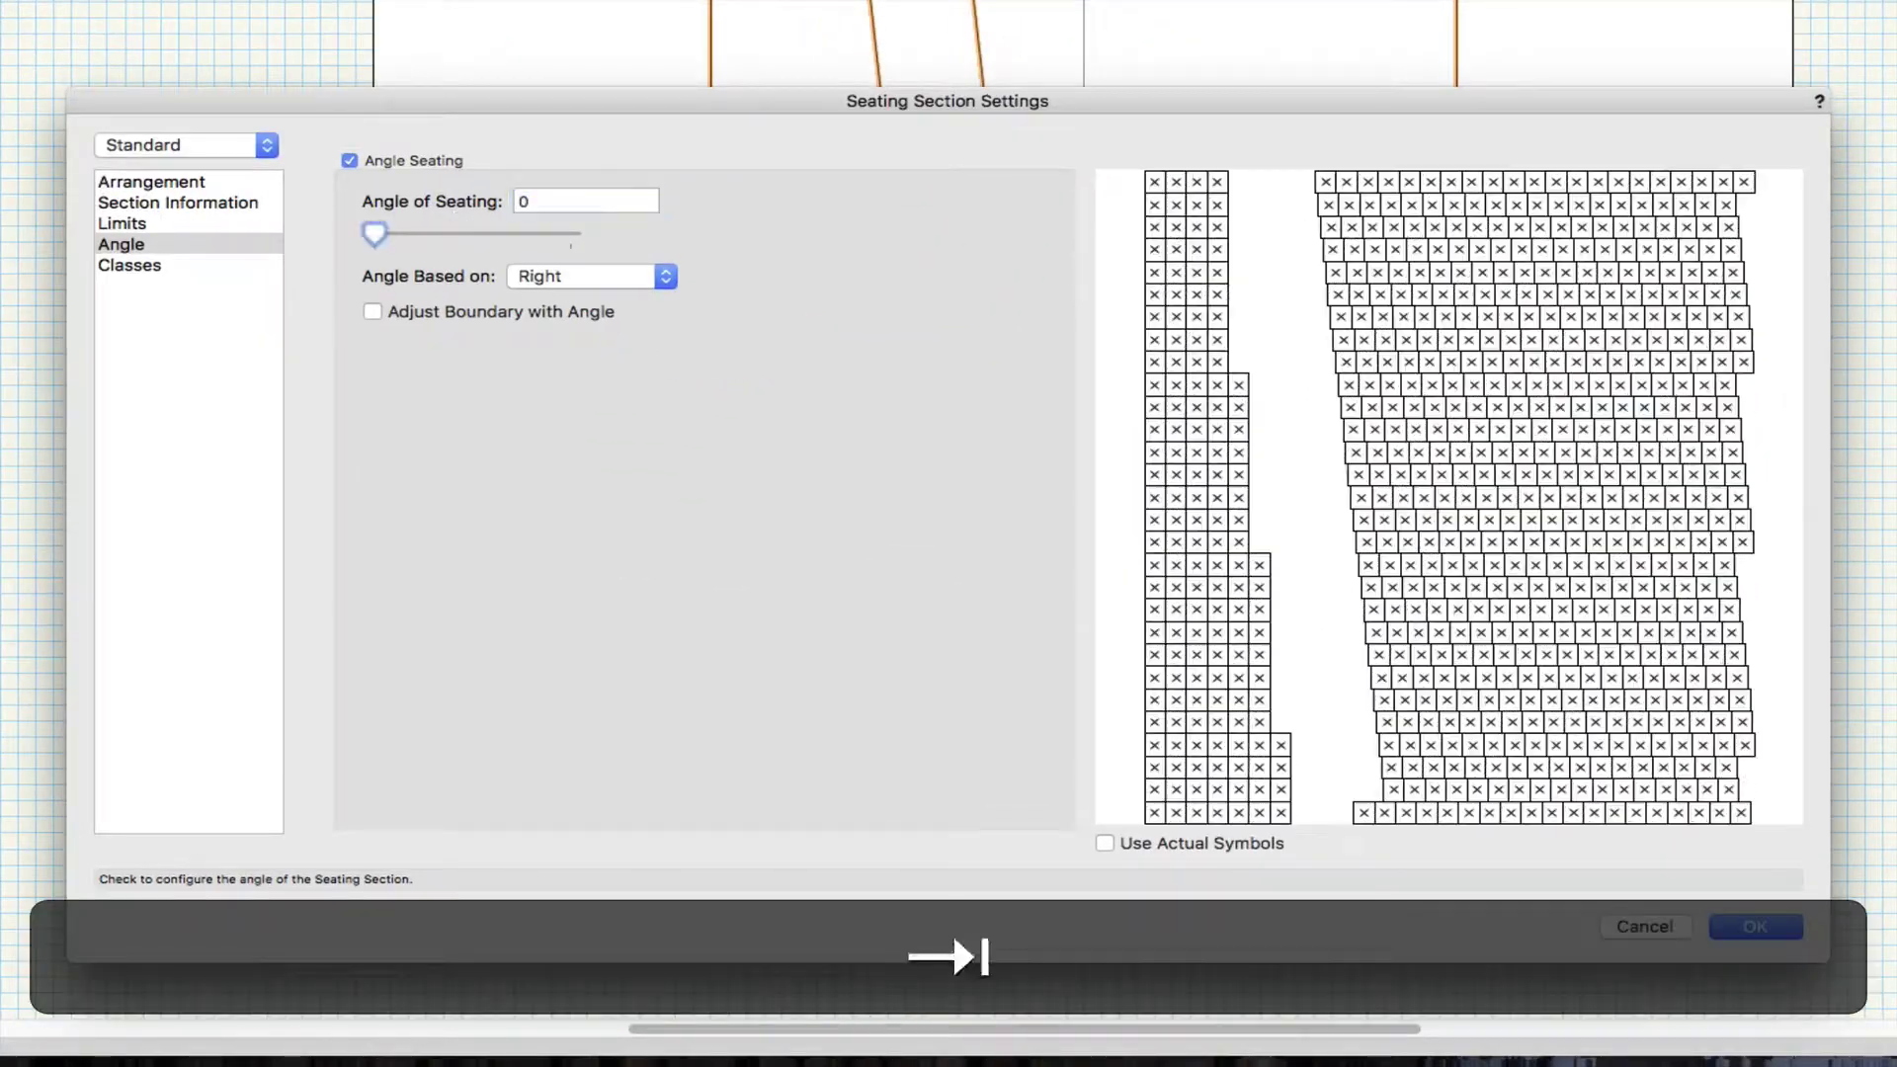
- Set the arrangement's seat spacing to 2" and row spacing to 24"
click(203, 202)
click(247, 182)
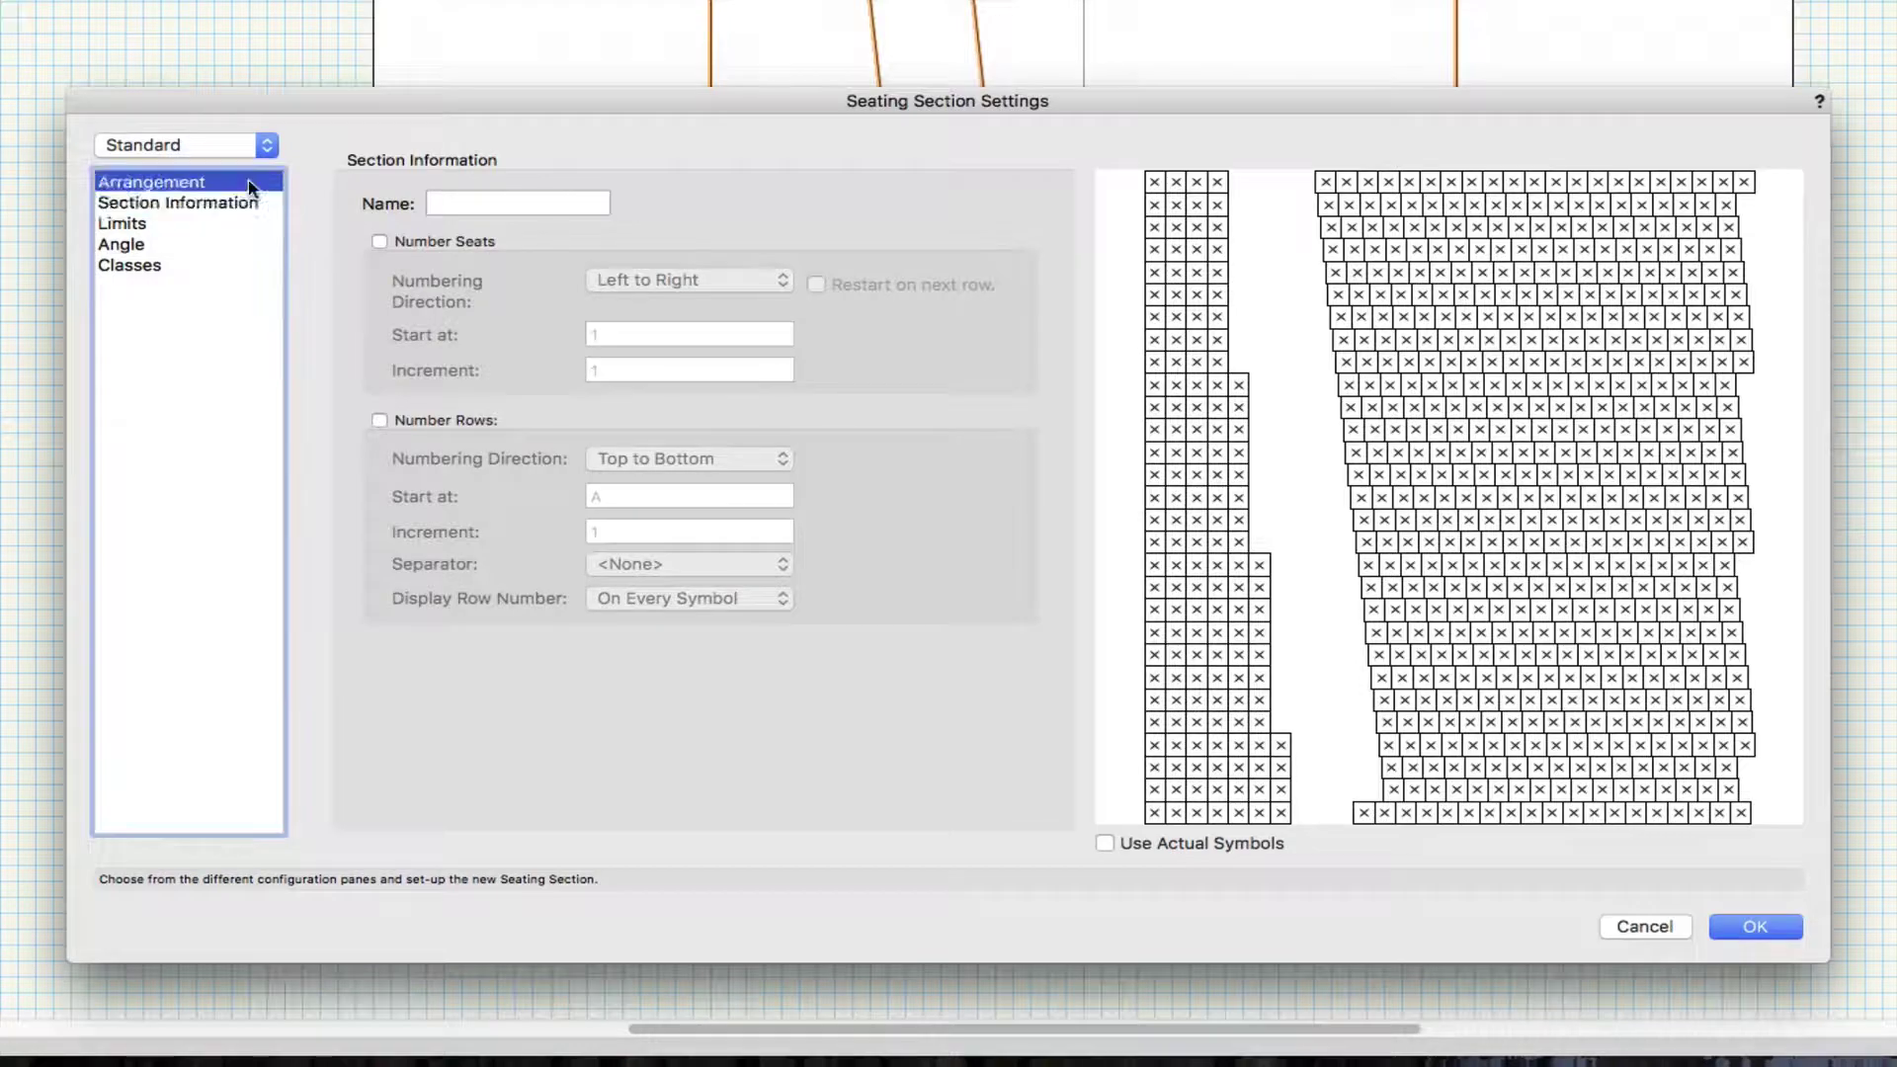
drag(822, 287, 668, 284)
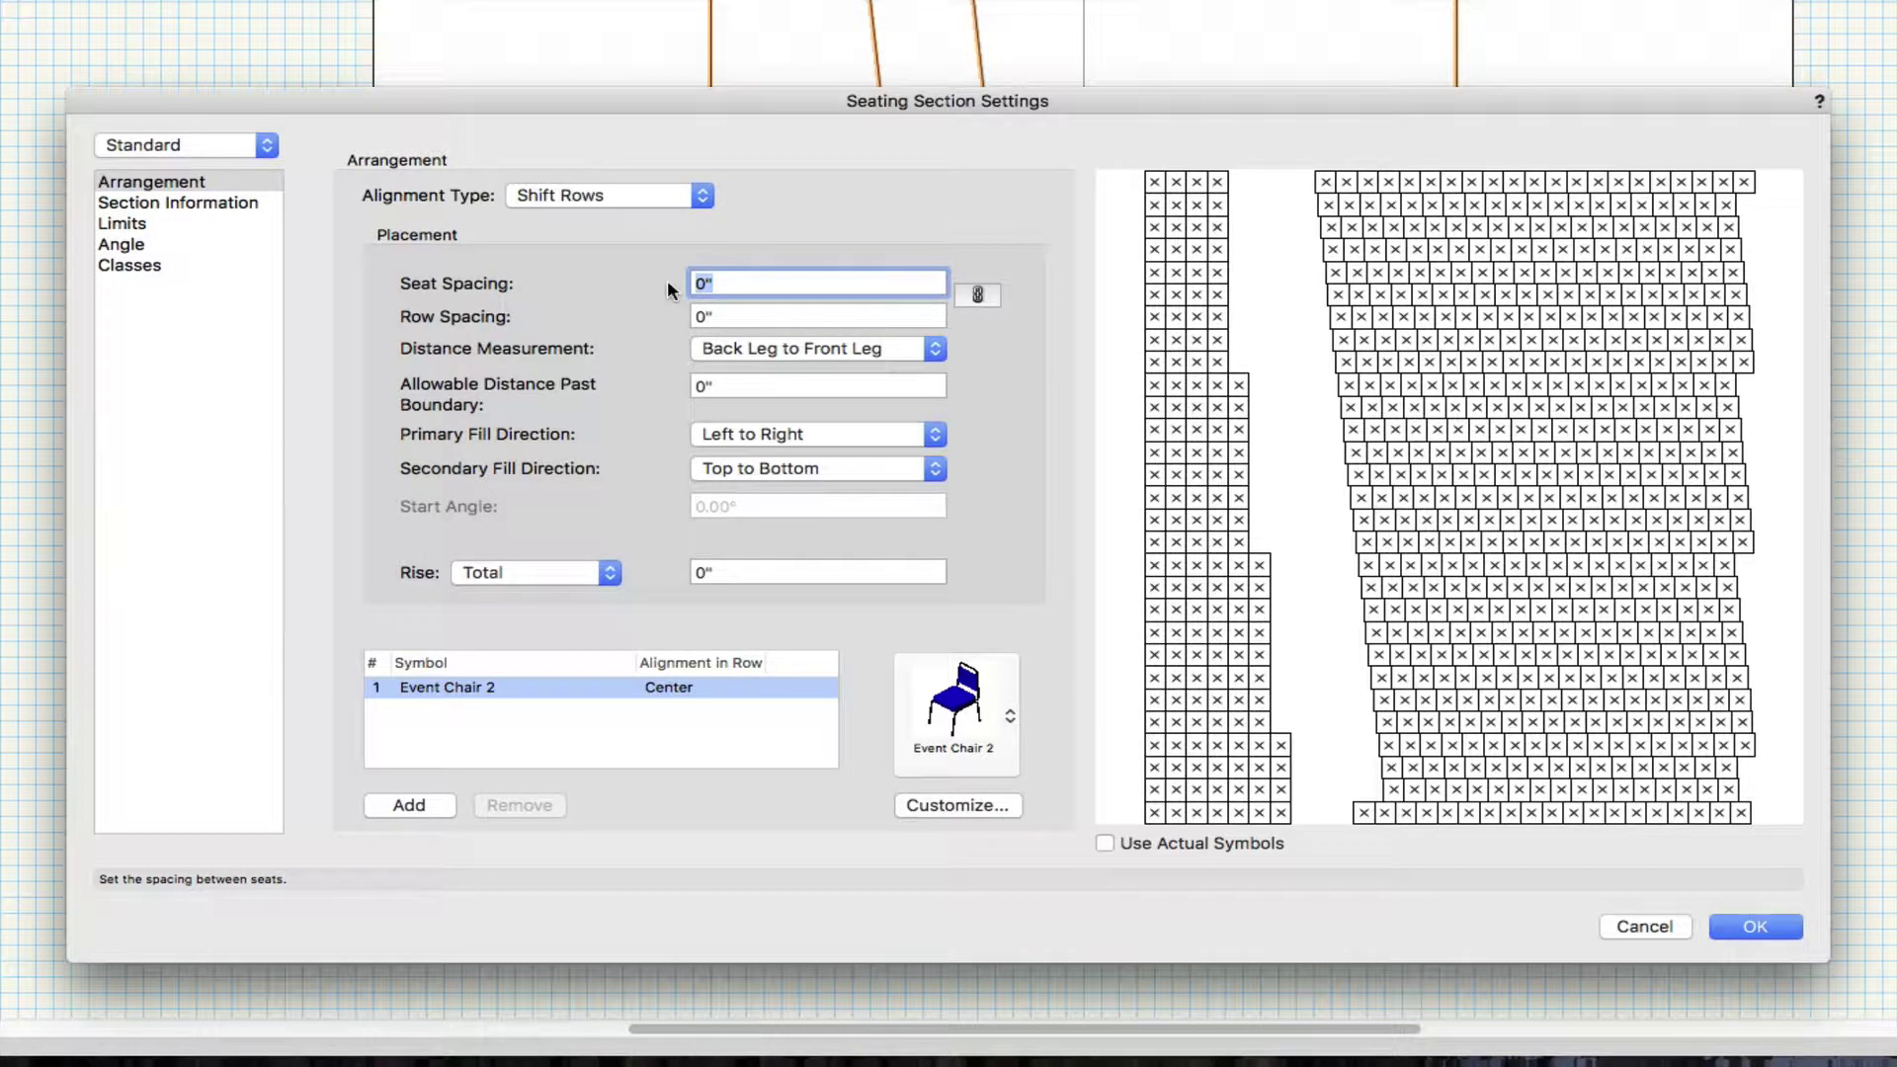
text(2)
key(Tab)
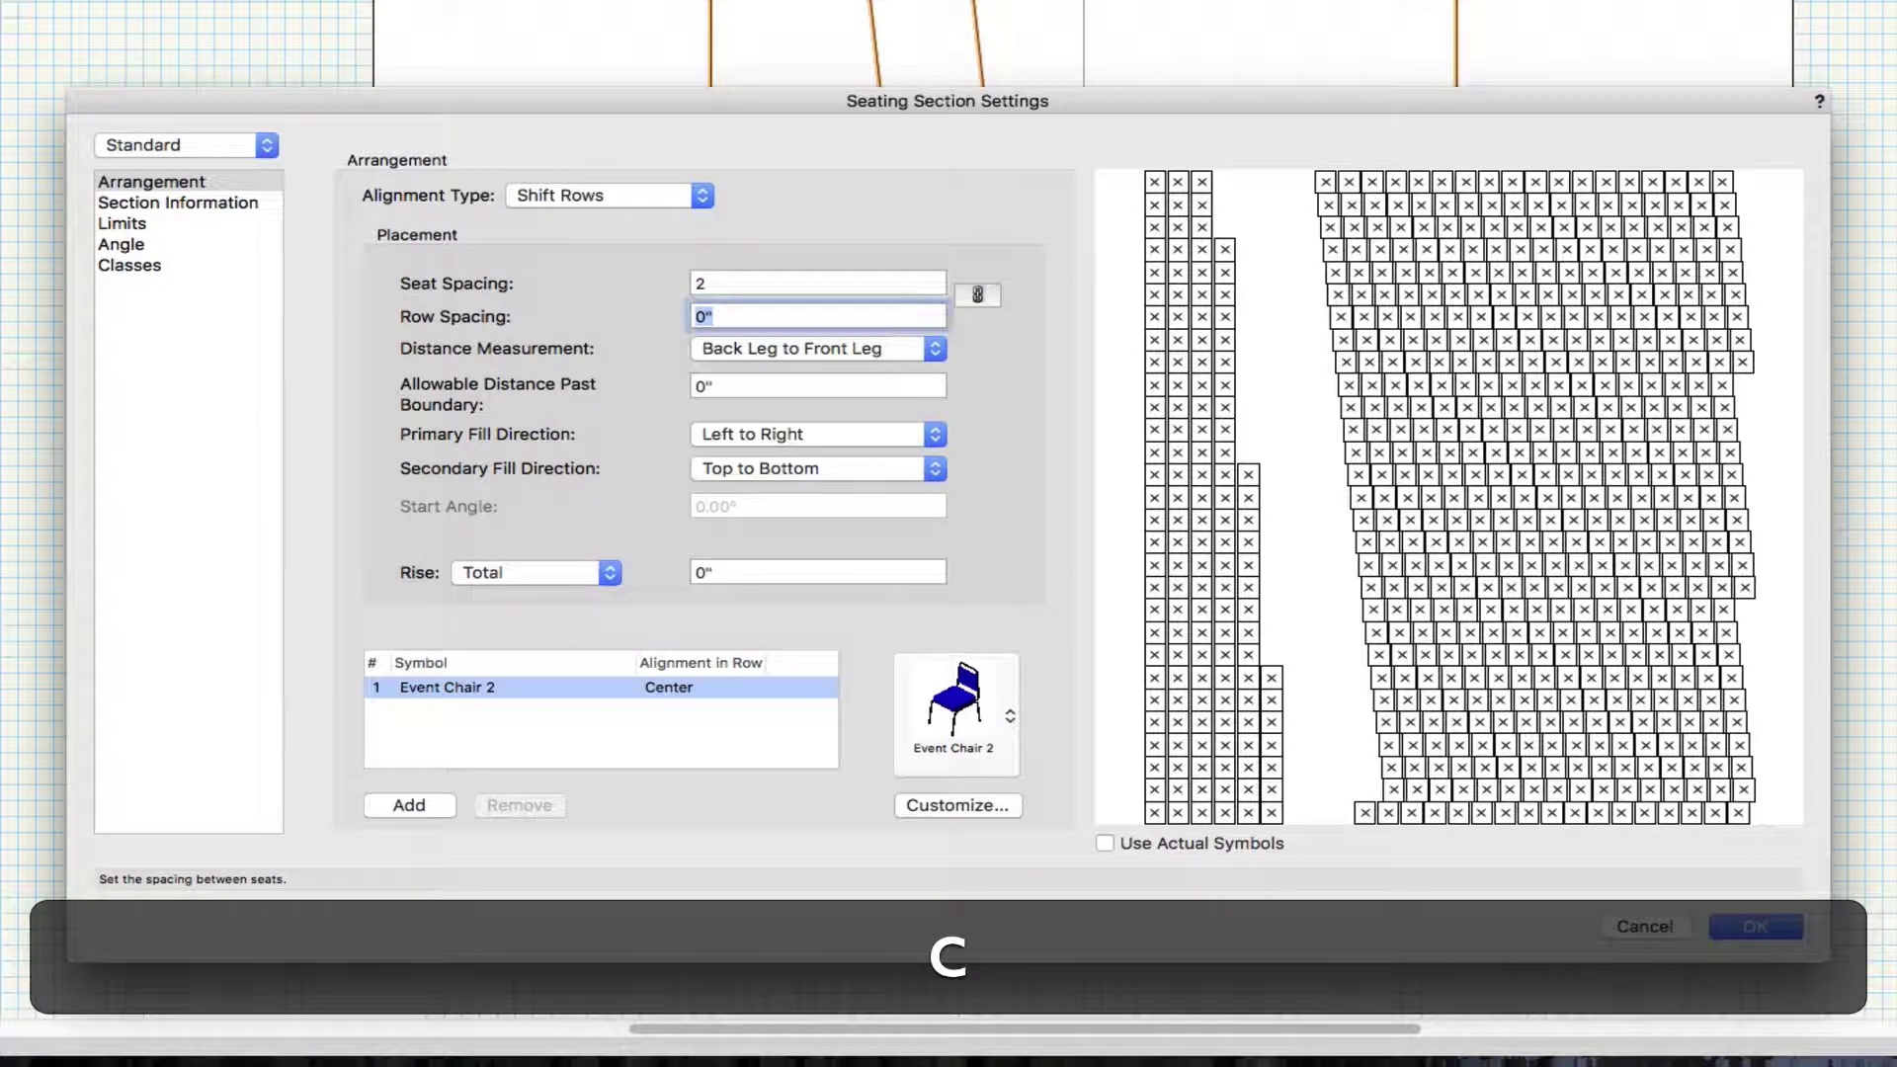
text(24)
key(Tab)
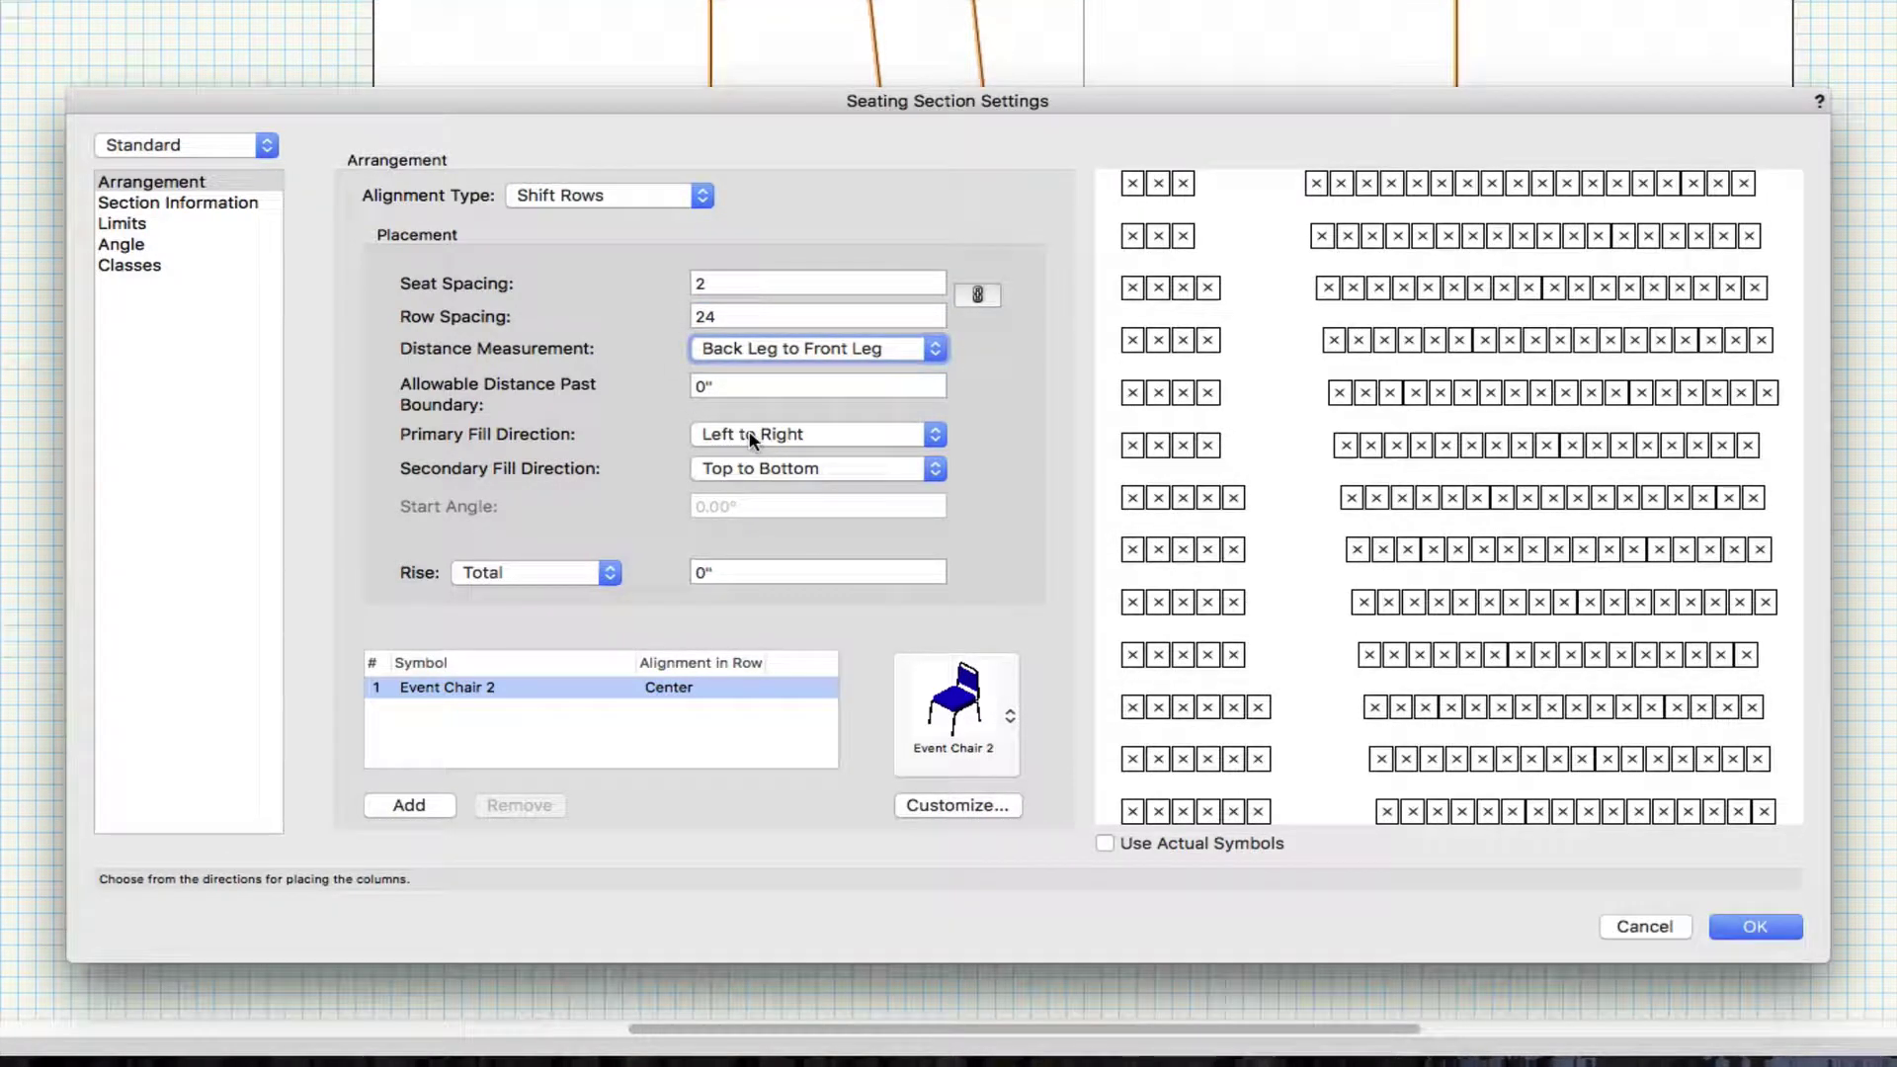
- Change the primary fill direction to Center Out and generate the seating section
click(751, 439)
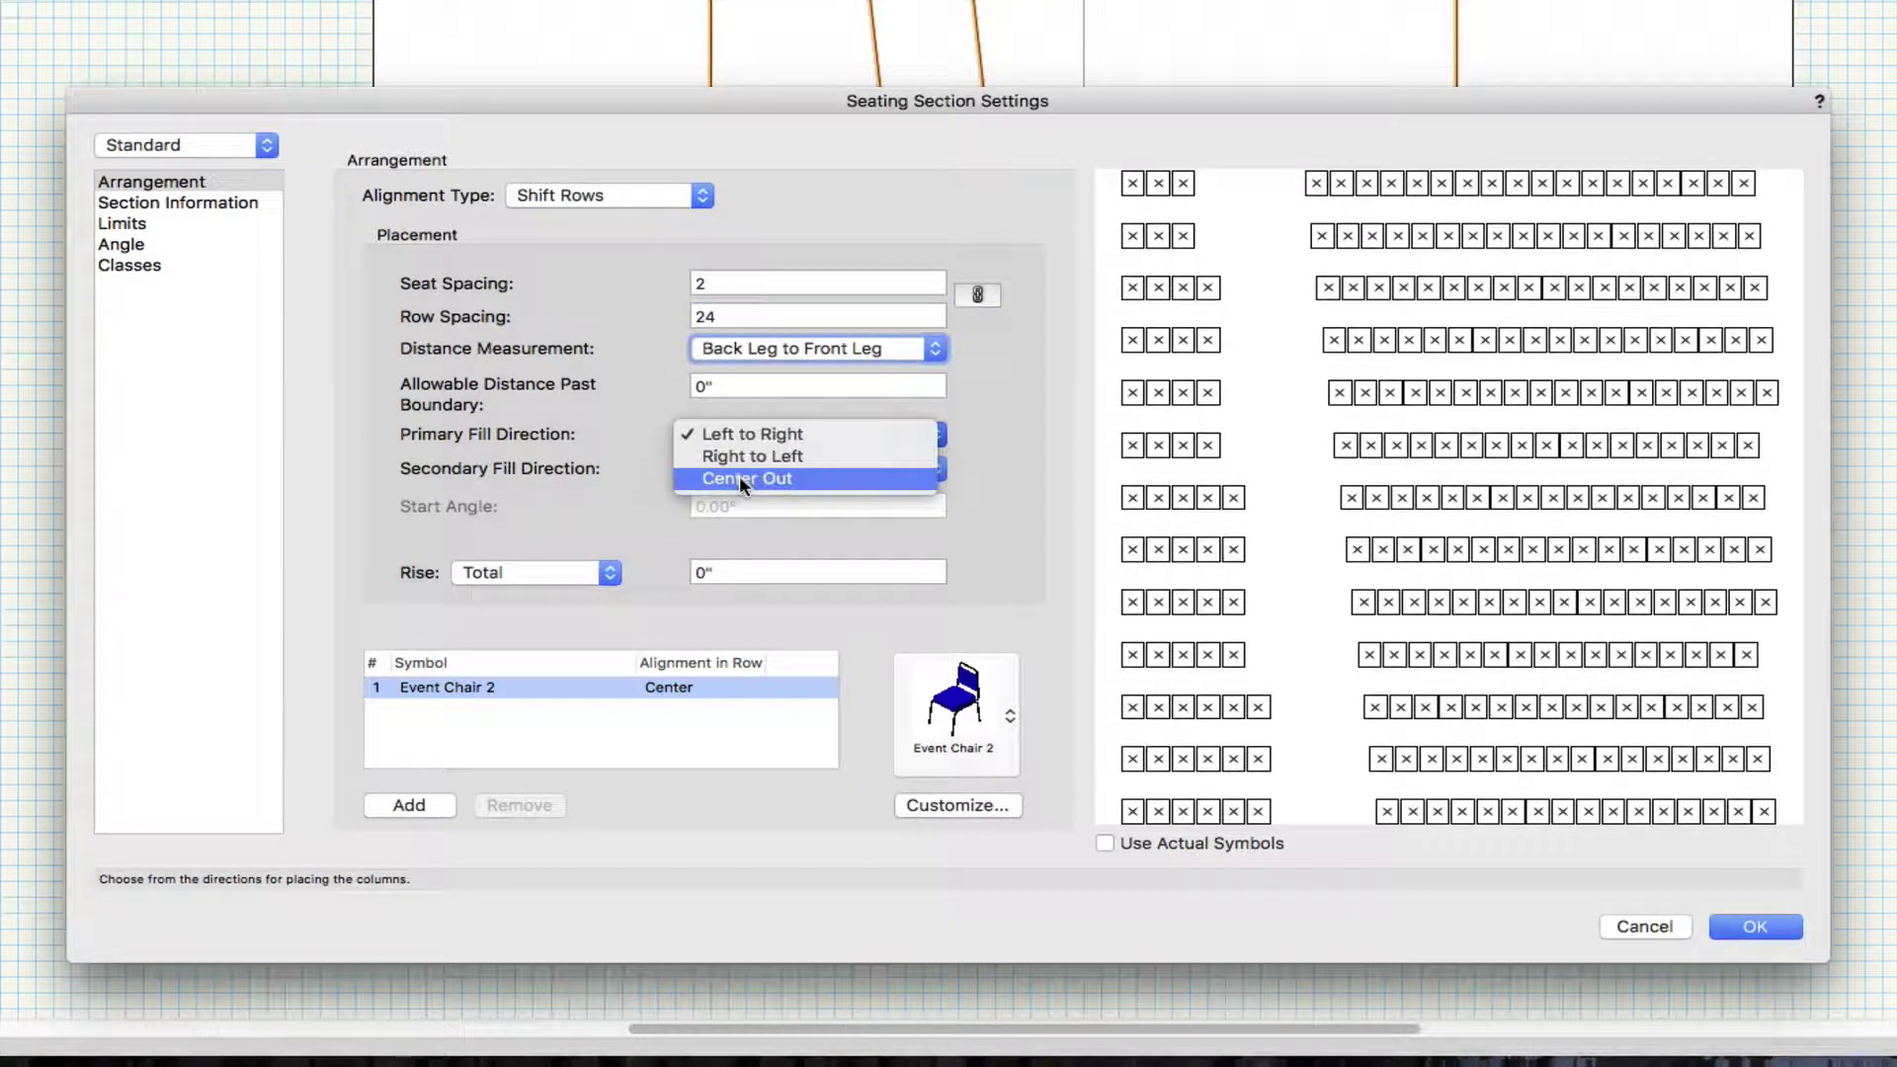
click(740, 476)
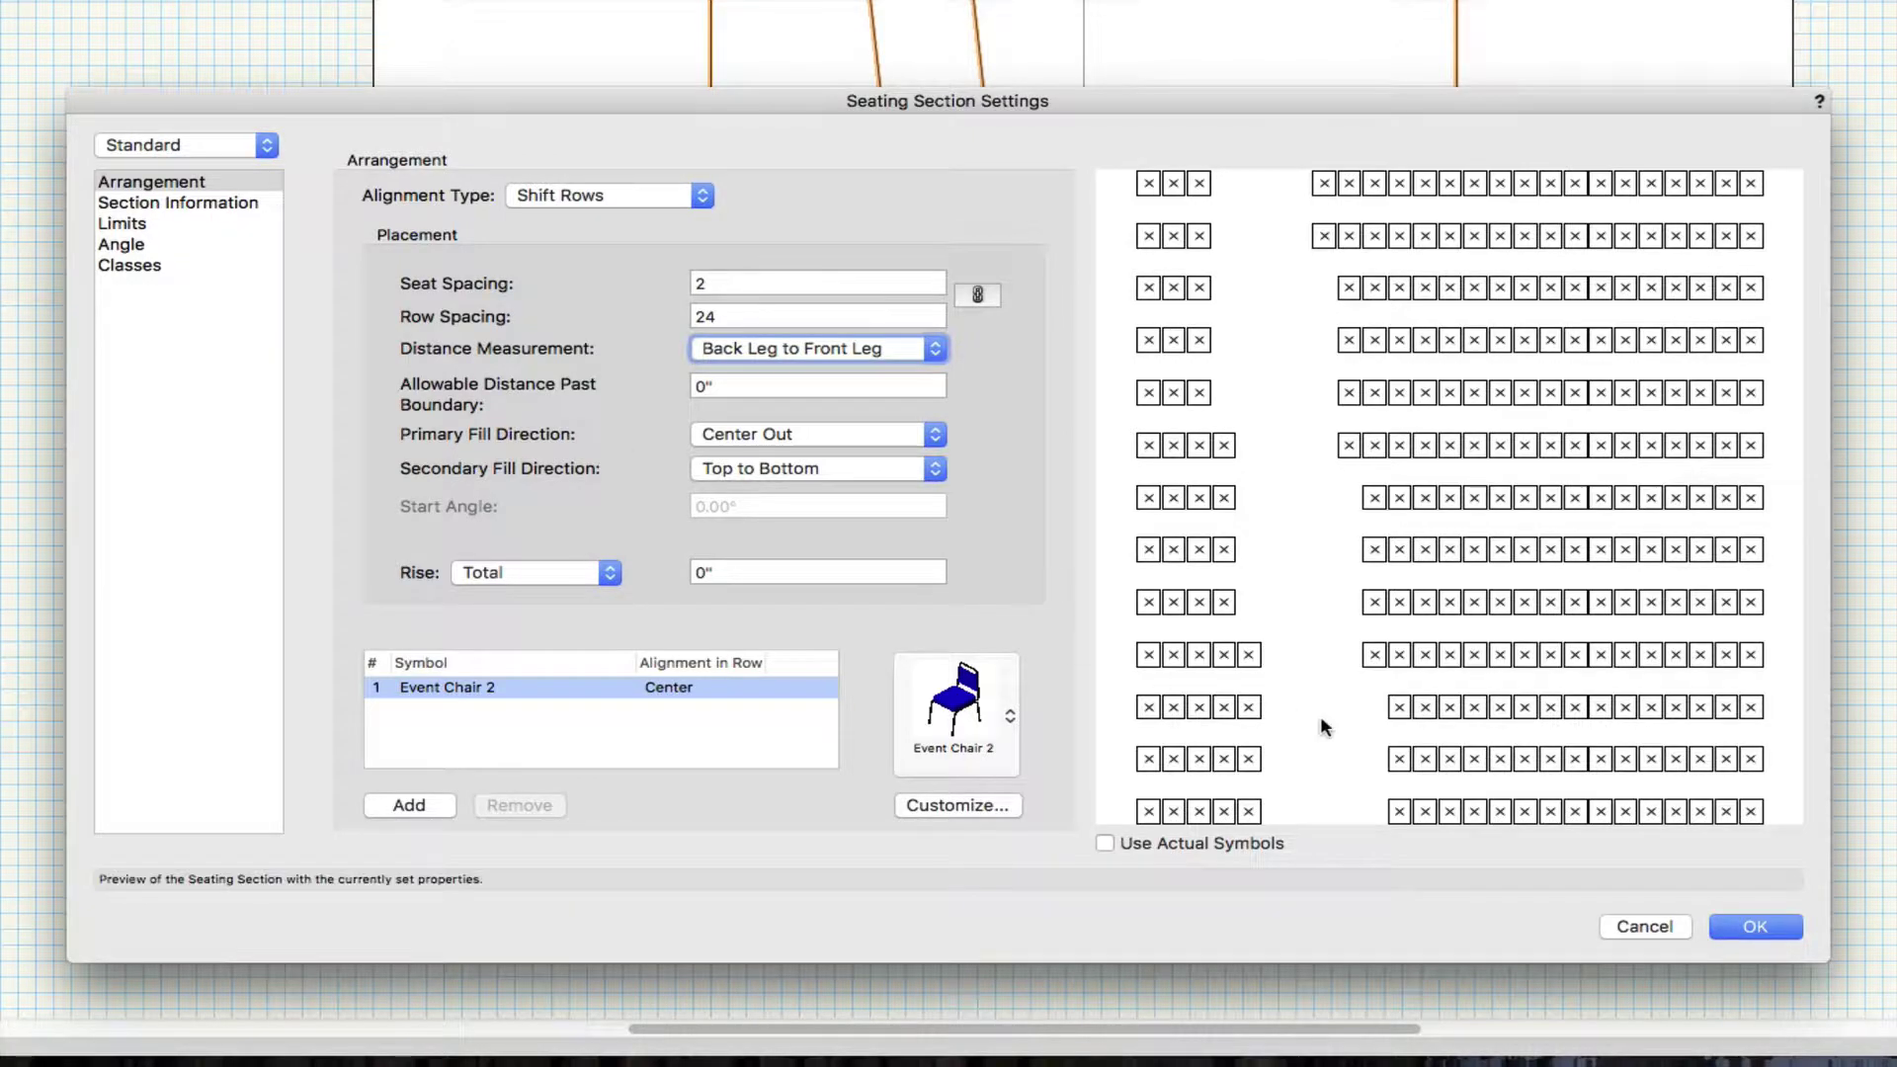
click(1737, 921)
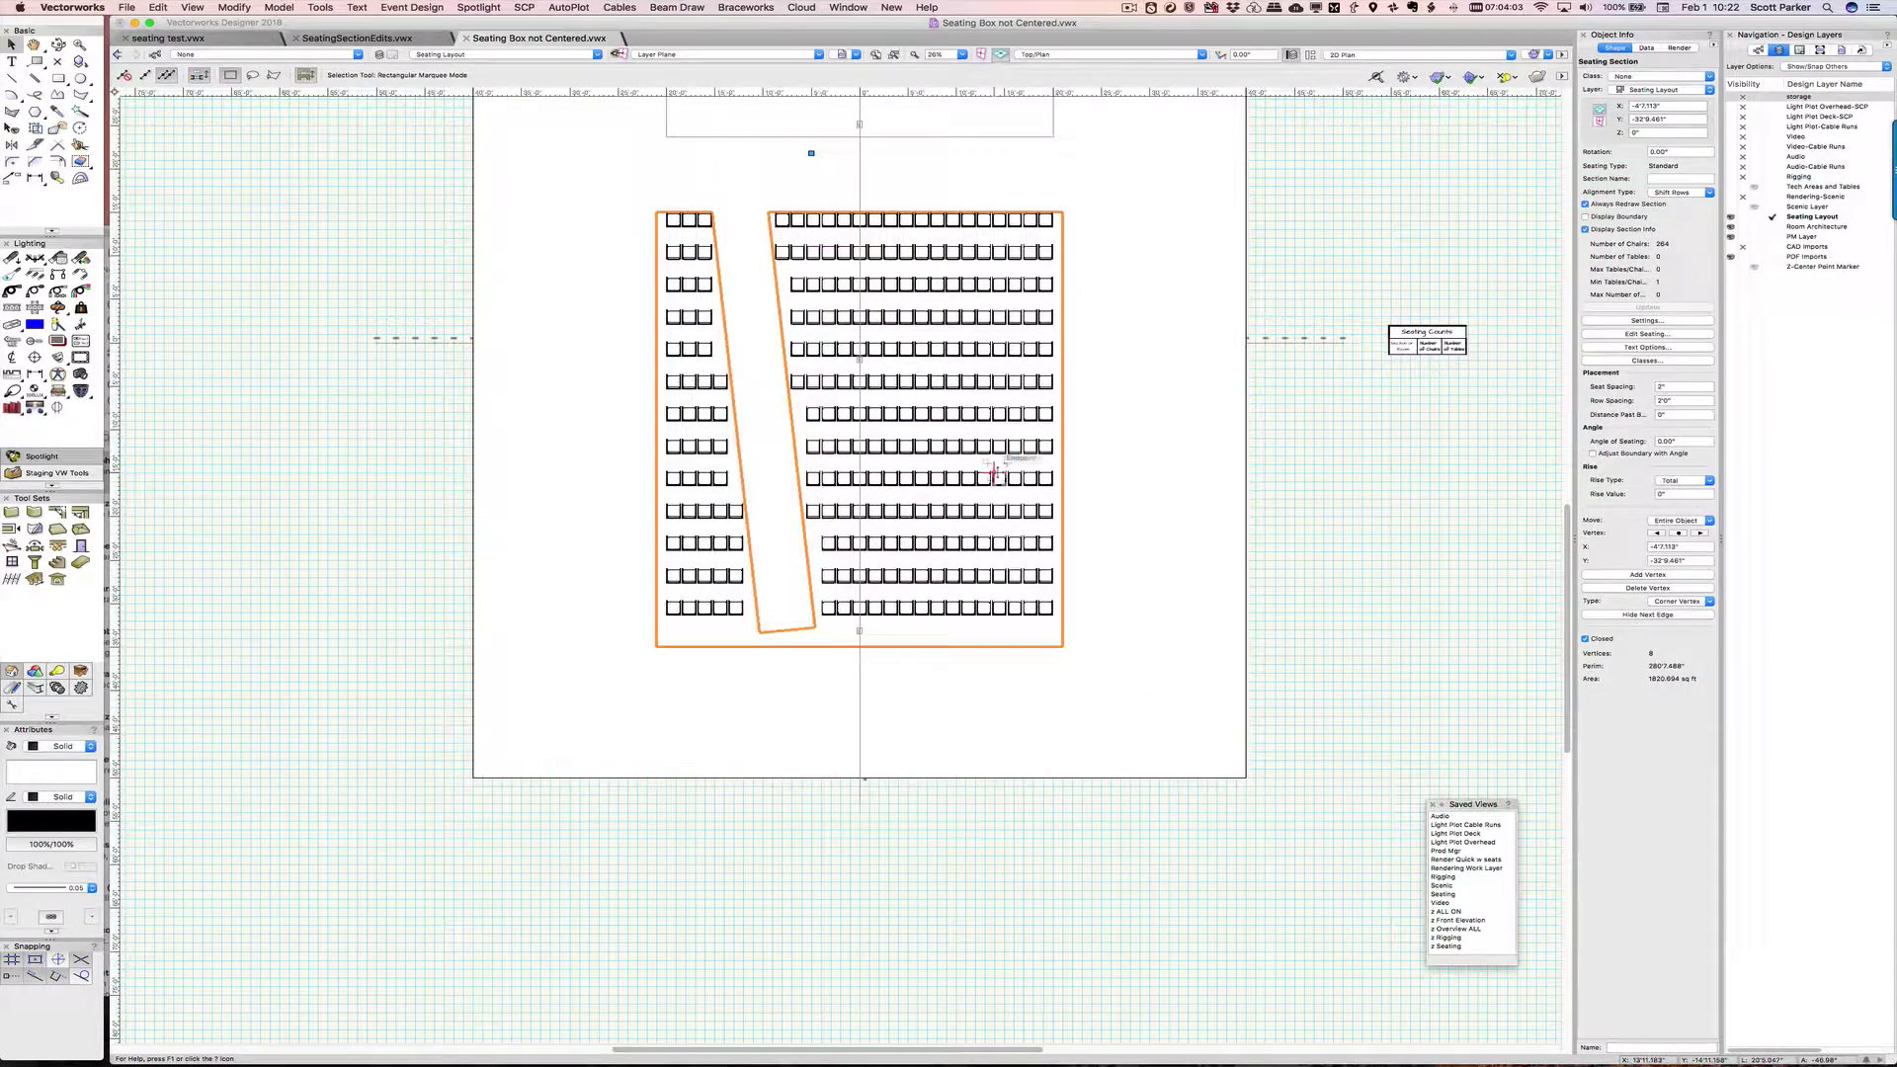
- Reshape the seating section's boundary by moving the slanted aisle's right edge about 7" to the left, narrowing the aisle
double_click(899, 351)
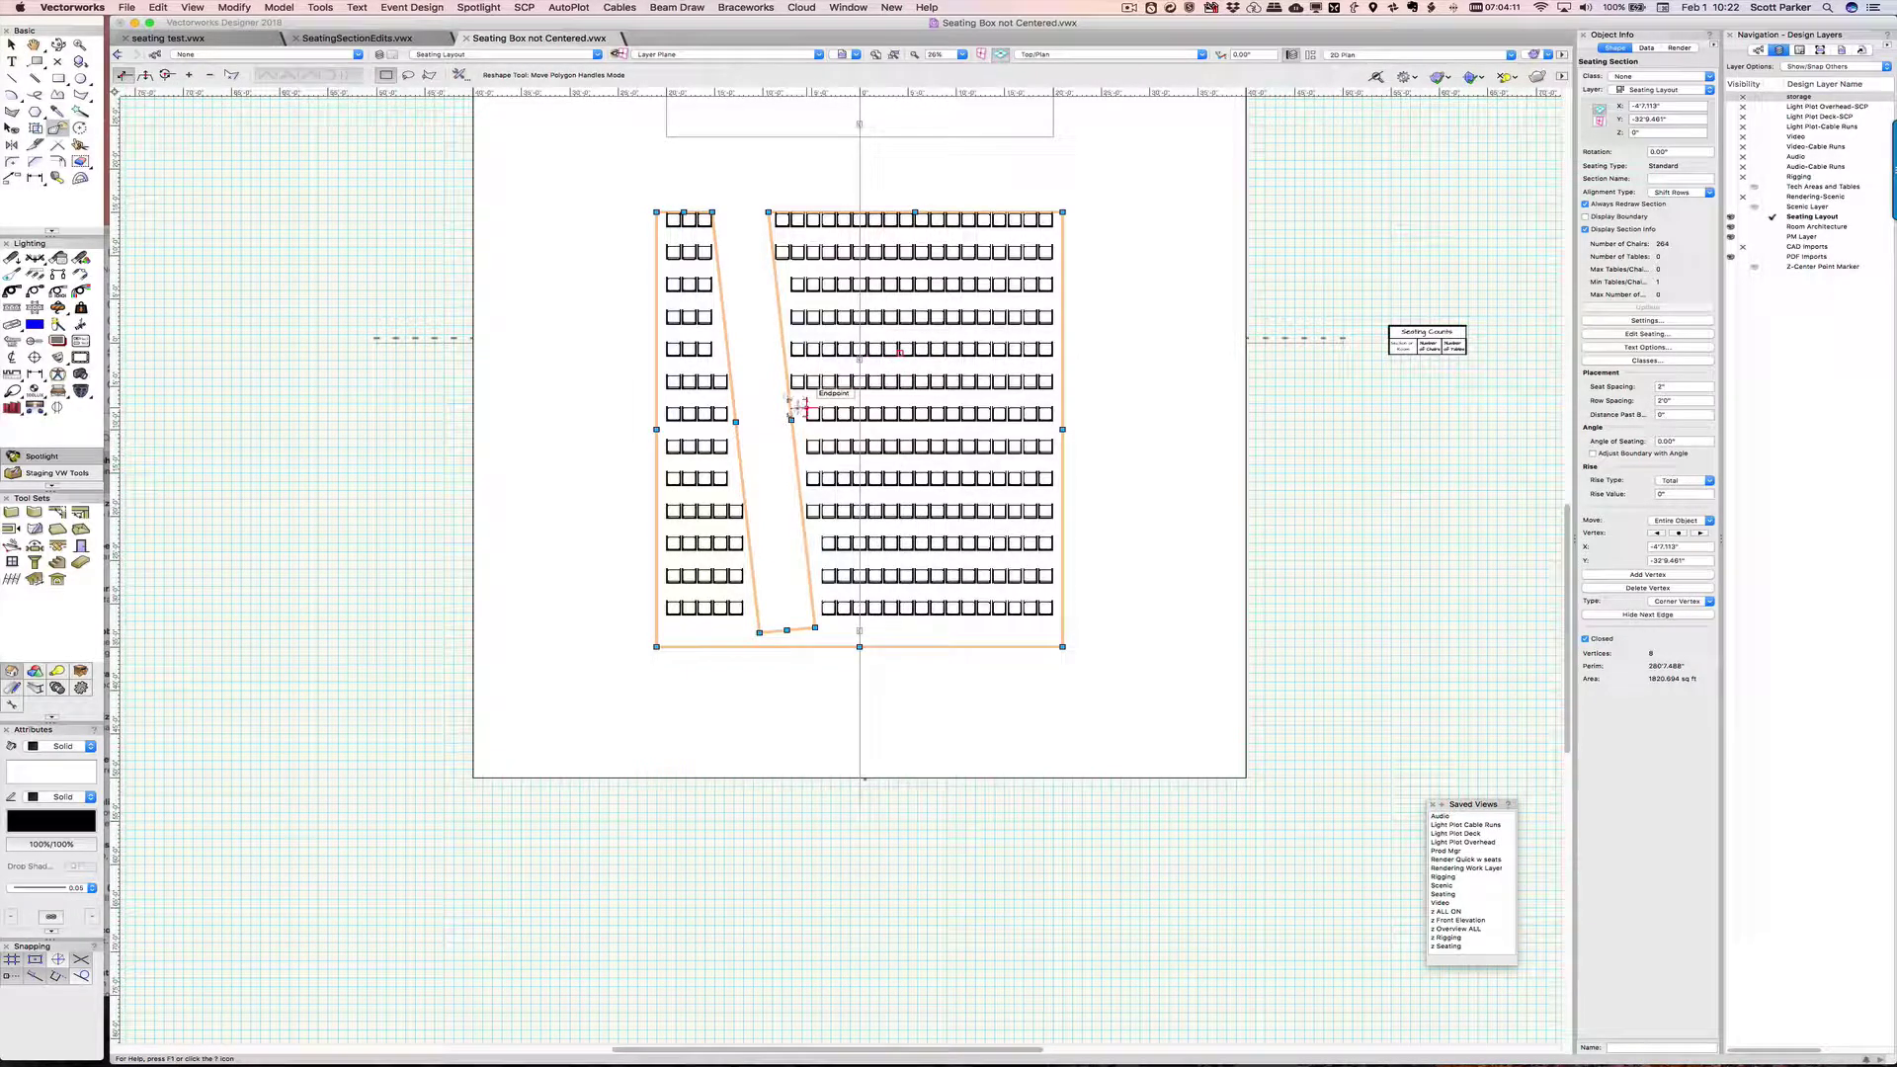
mouse_move(791, 420)
mouse_down()
mouse_move(824, 421)
mouse_move(785, 422)
mouse_up()
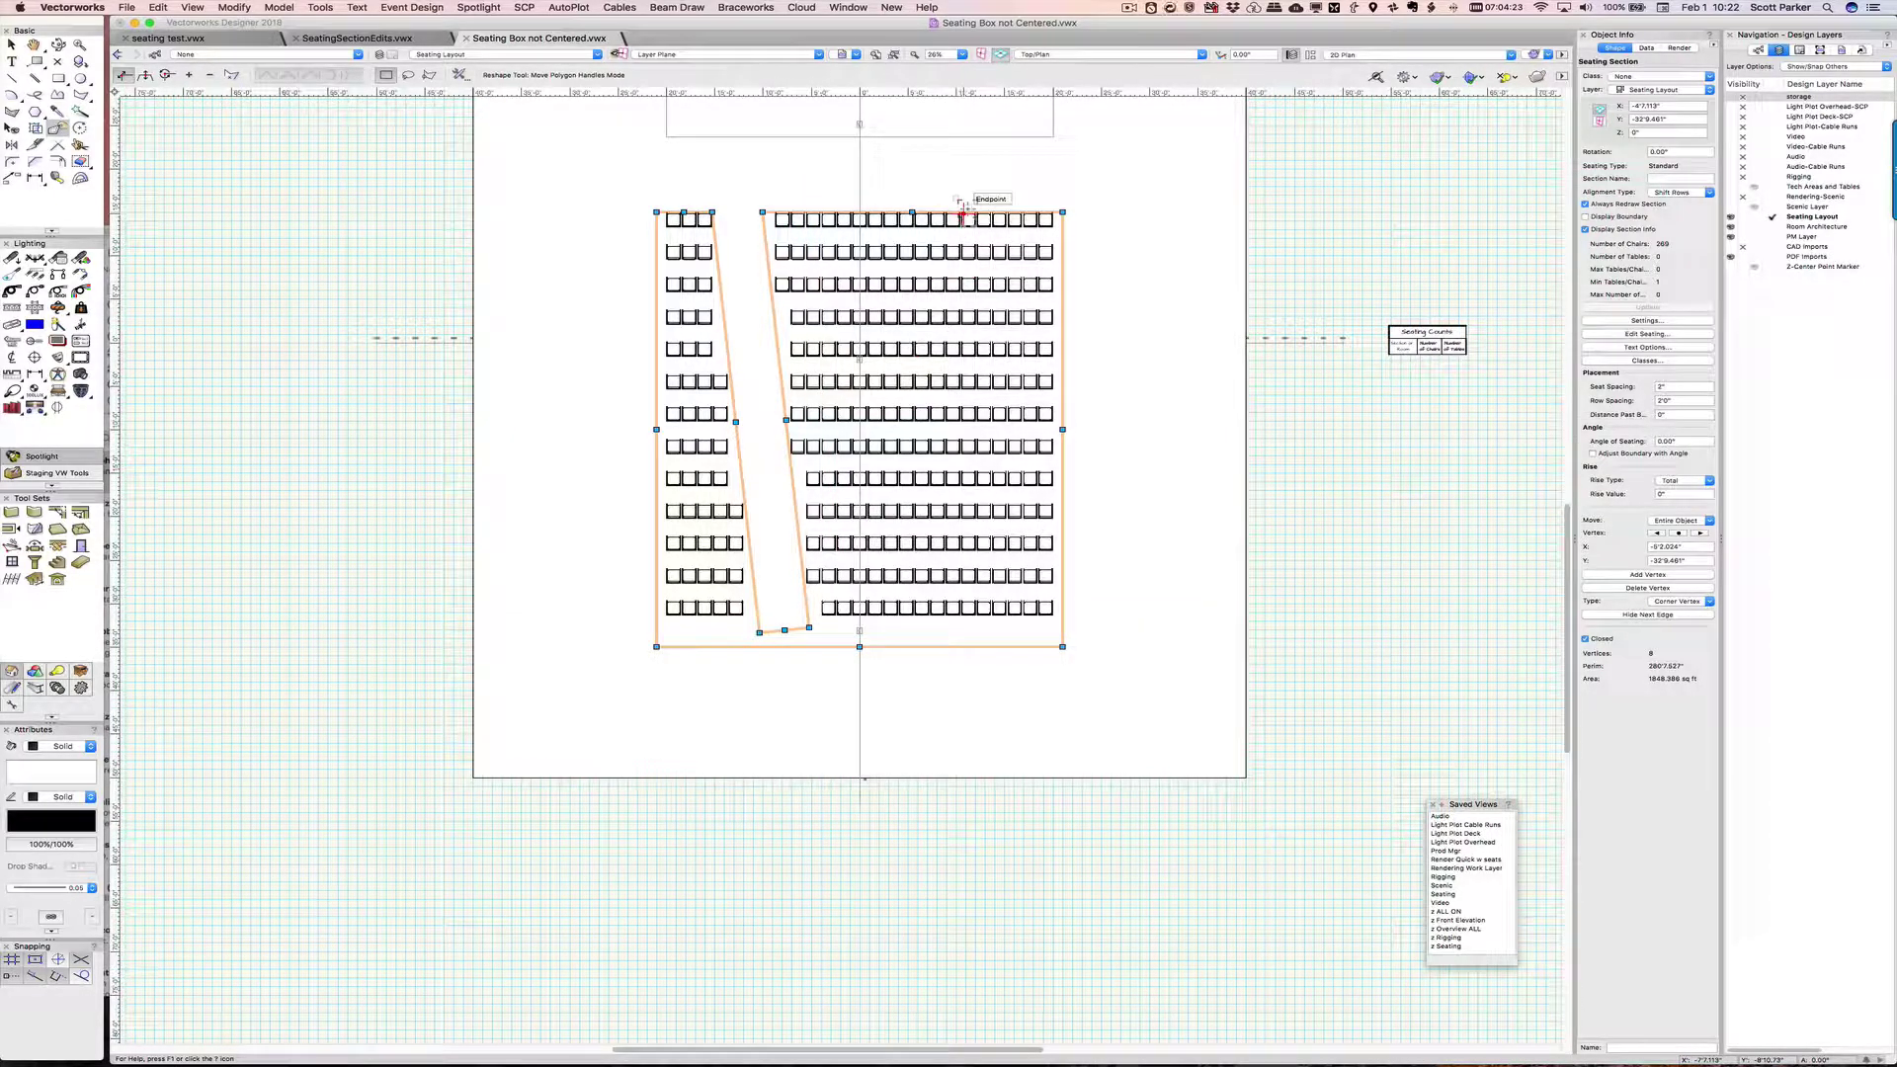
key(x)
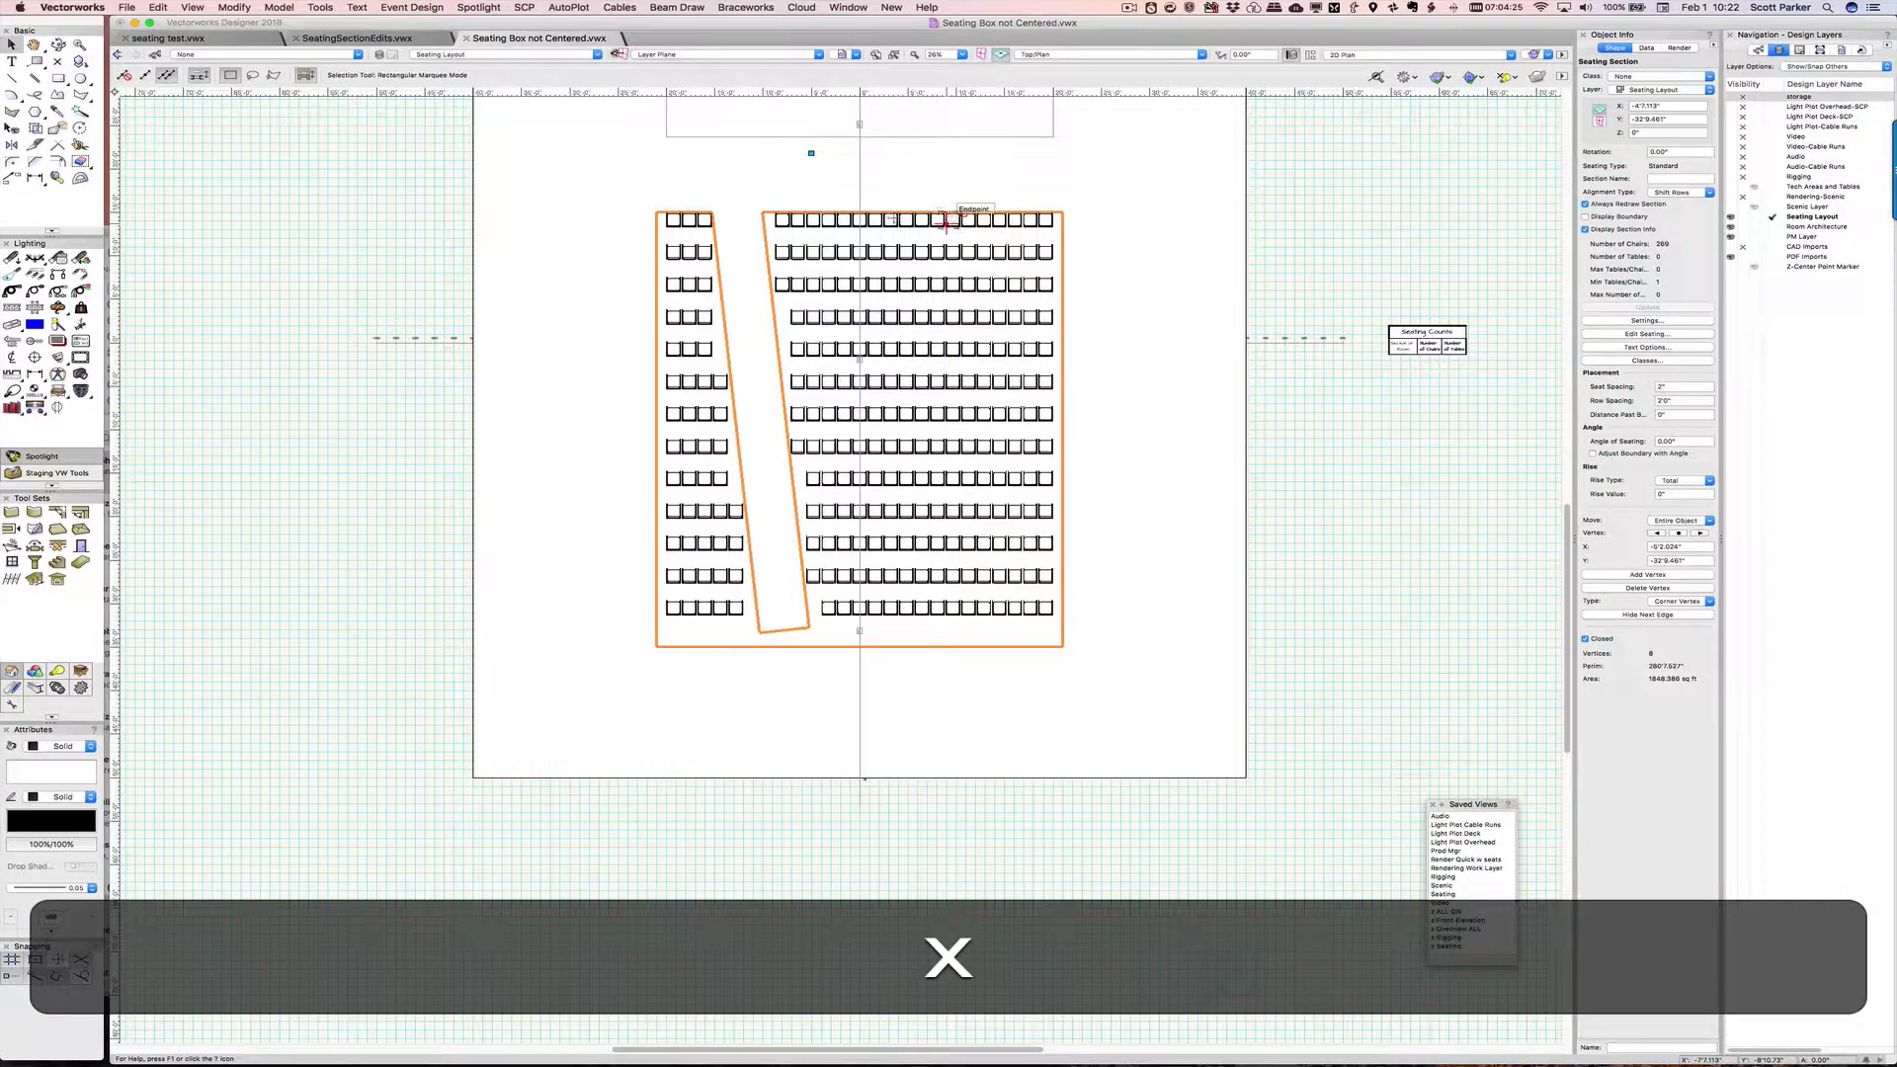
- Draw a slanted three-point rectangle about 5'5" by 45'10" over the seats right of centre, mirroring the existing aisle's slant
click(58, 78)
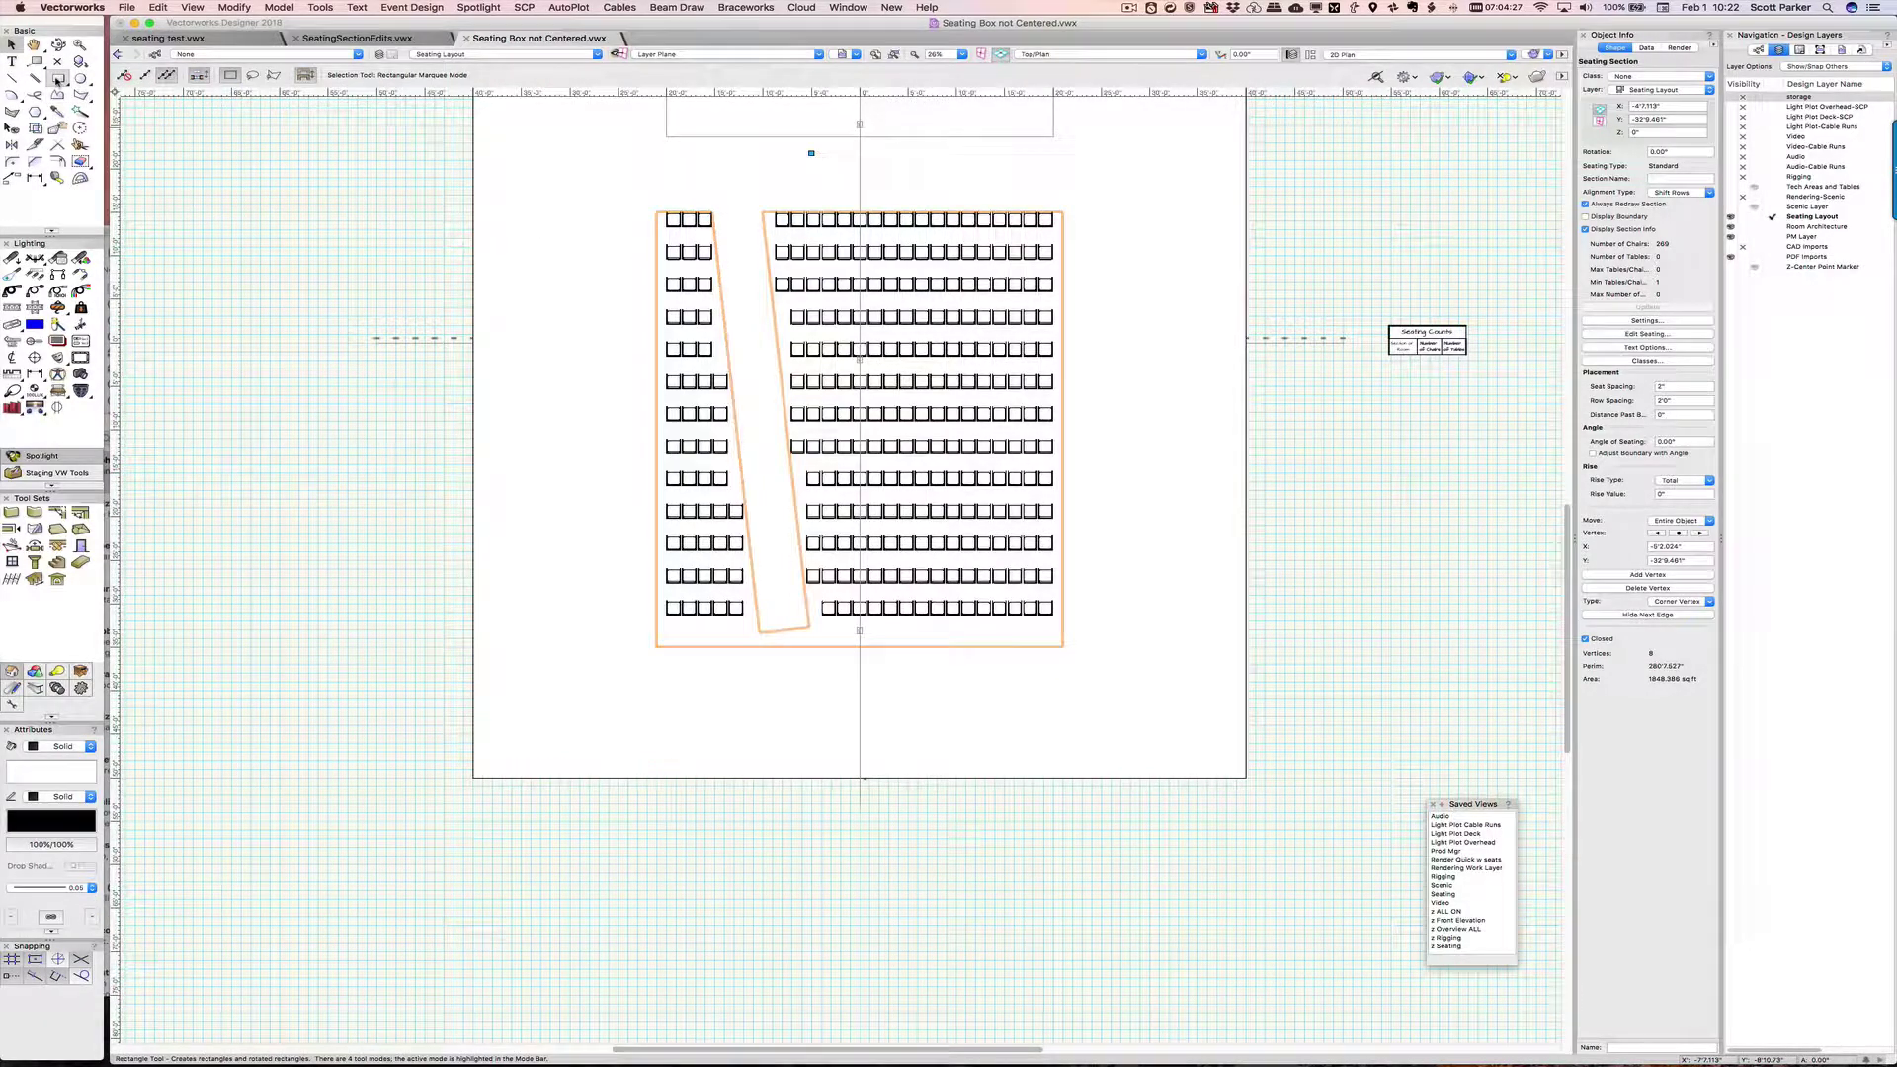
click(947, 201)
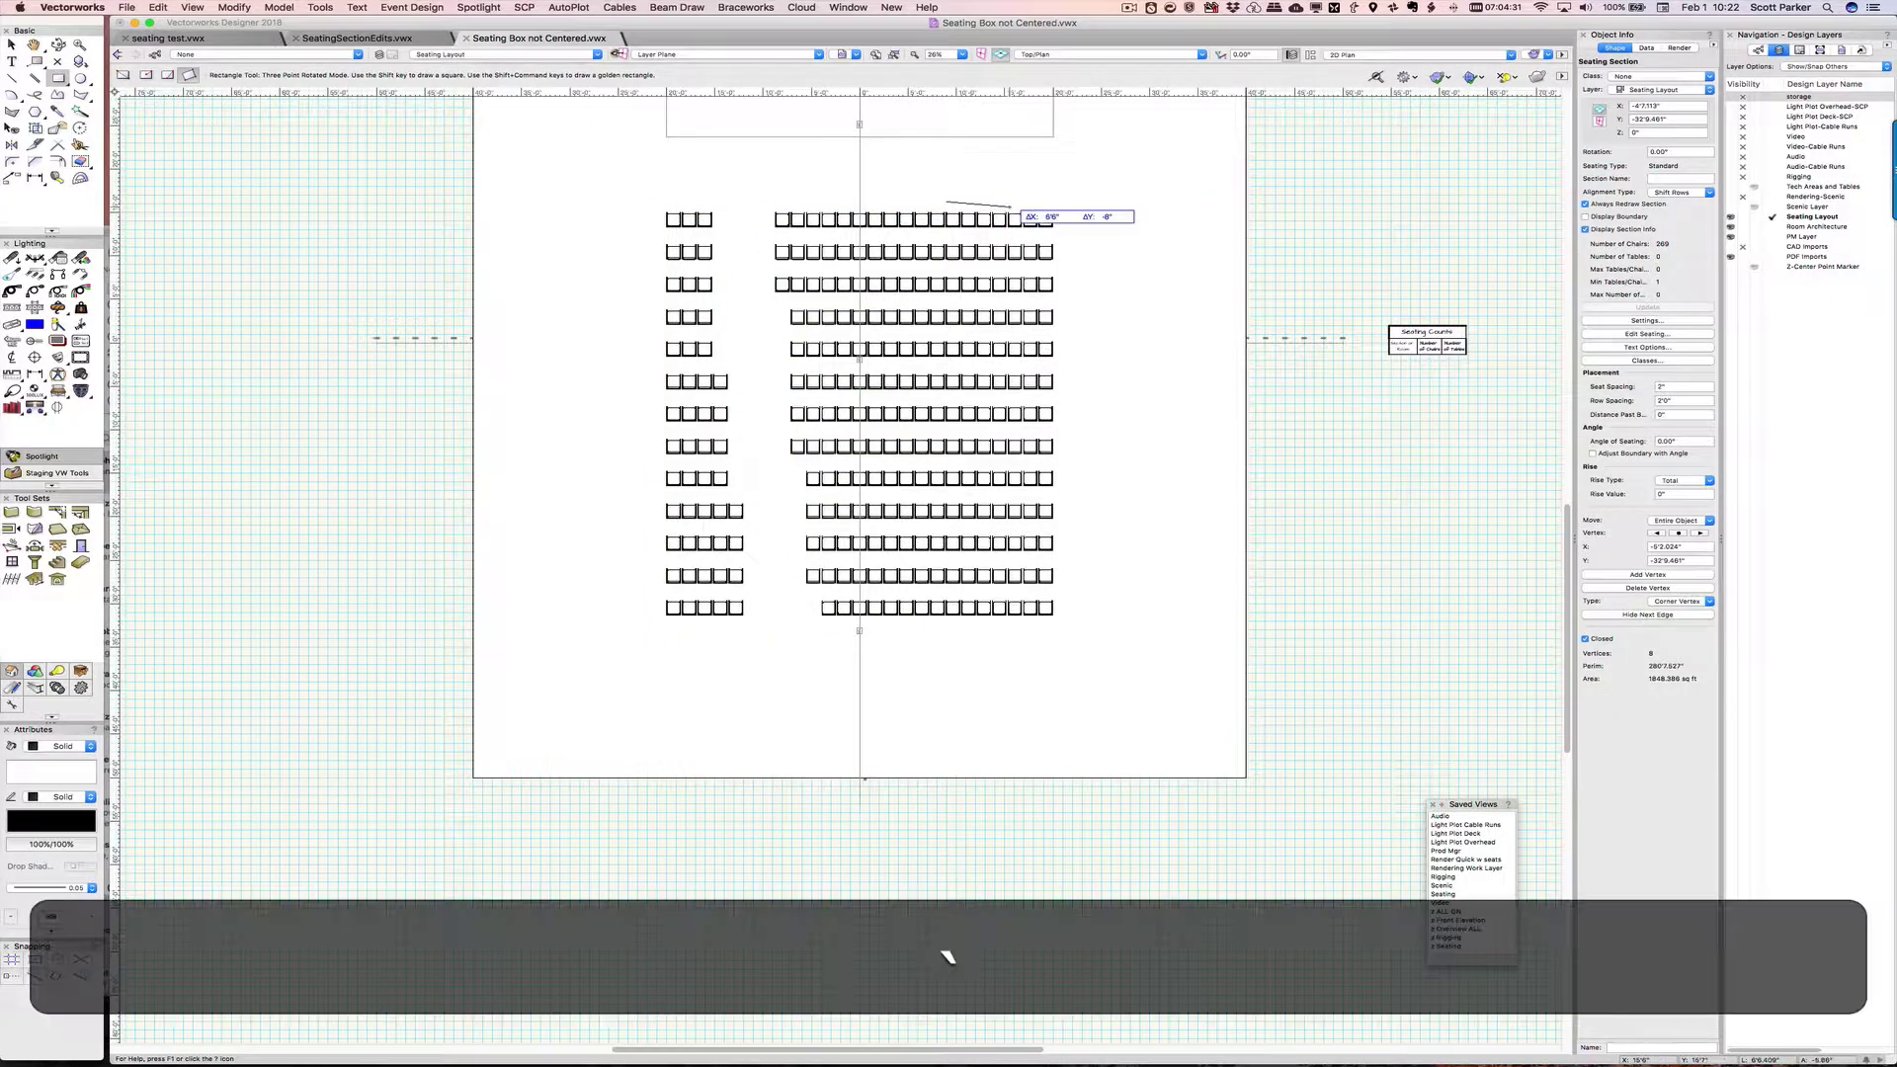
click(1004, 208)
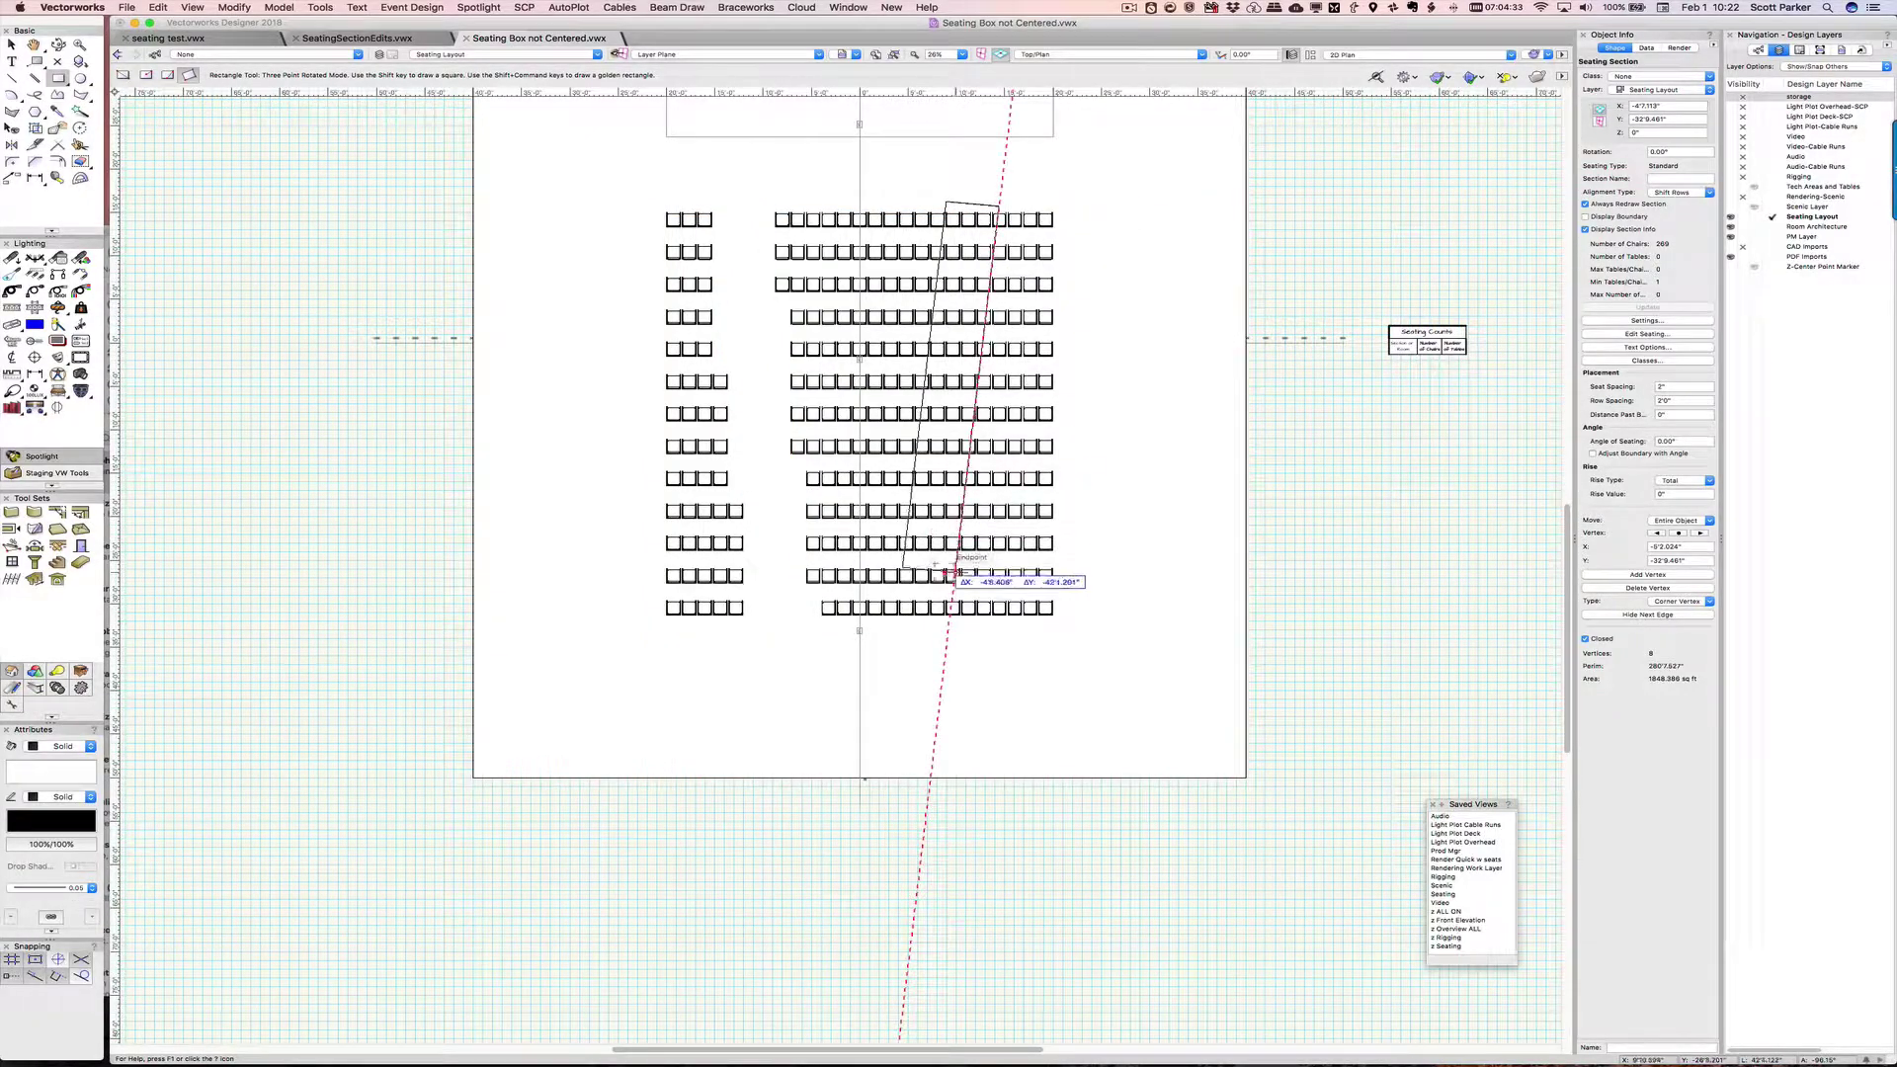
click(951, 600)
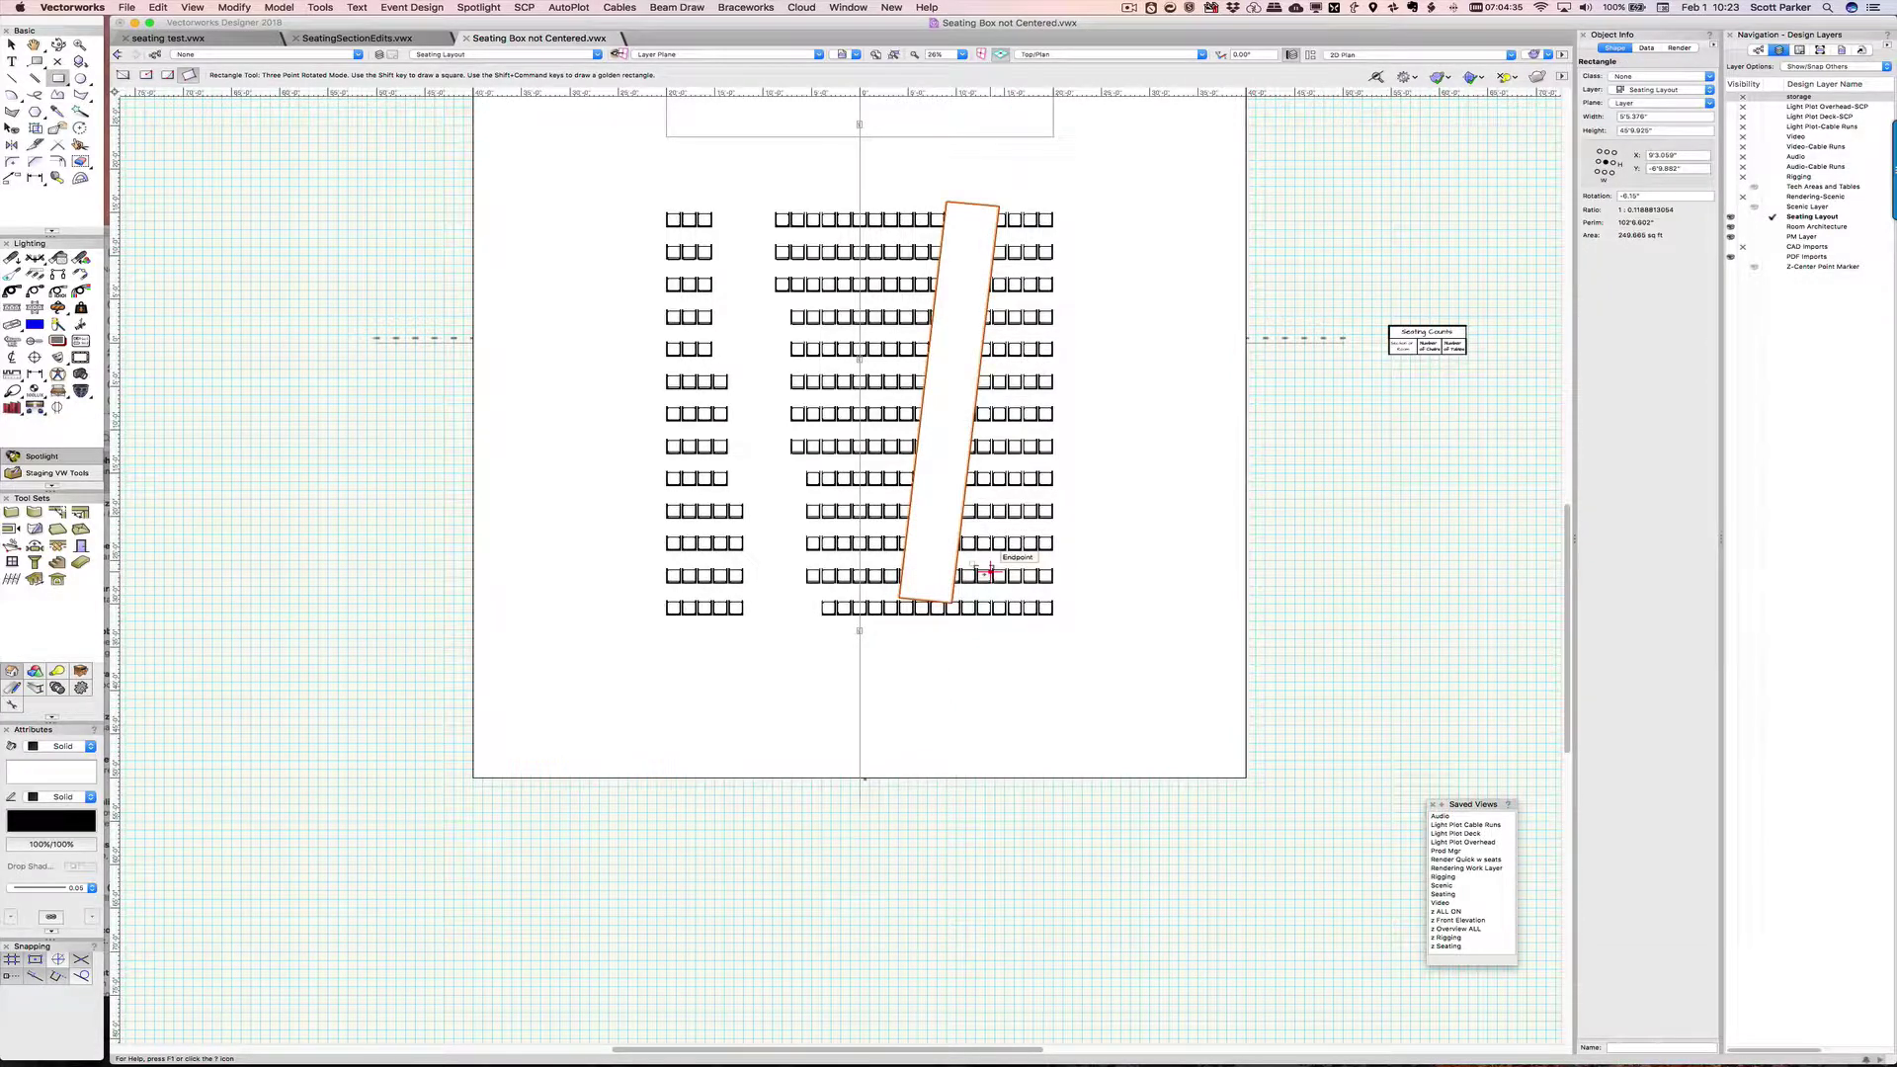
key(x)
- Try to clip the slanted rectangle out of the seating section with Clip Surface
shift+click(1047, 529)
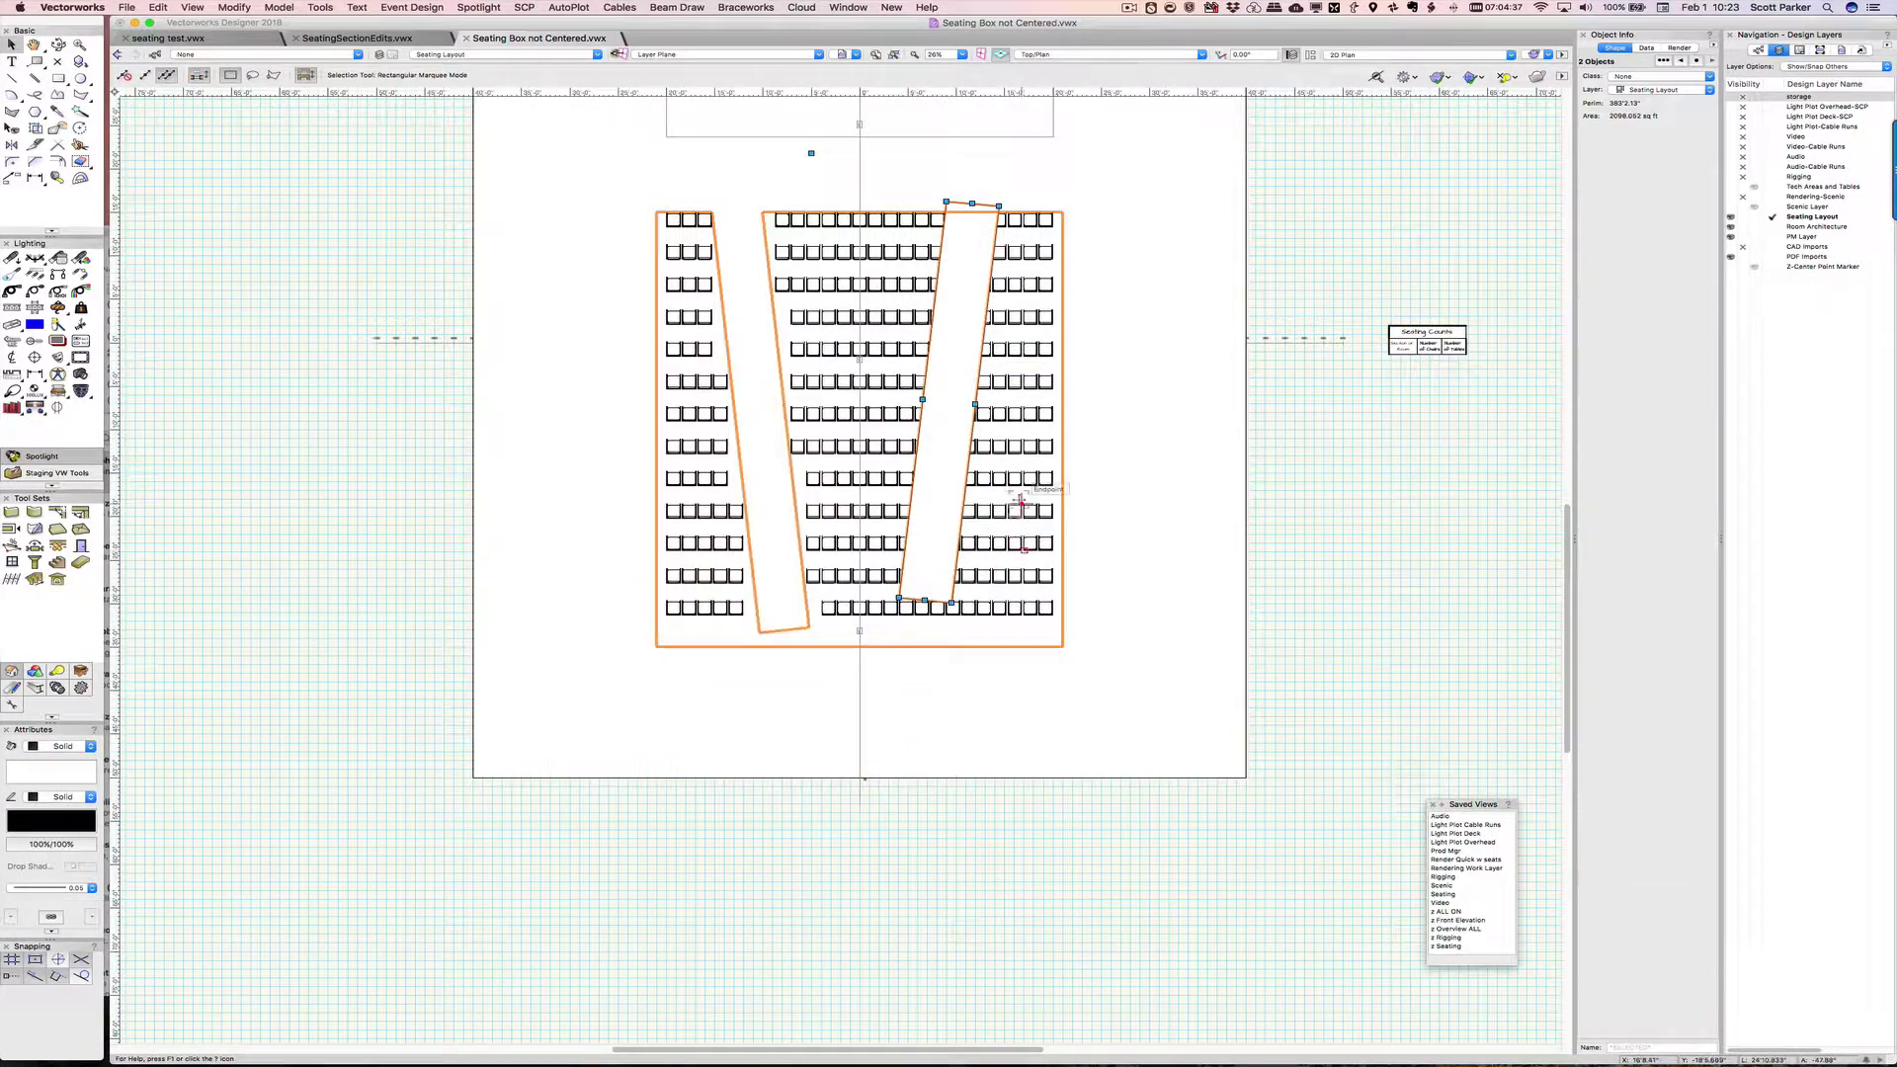
right_click(1018, 503)
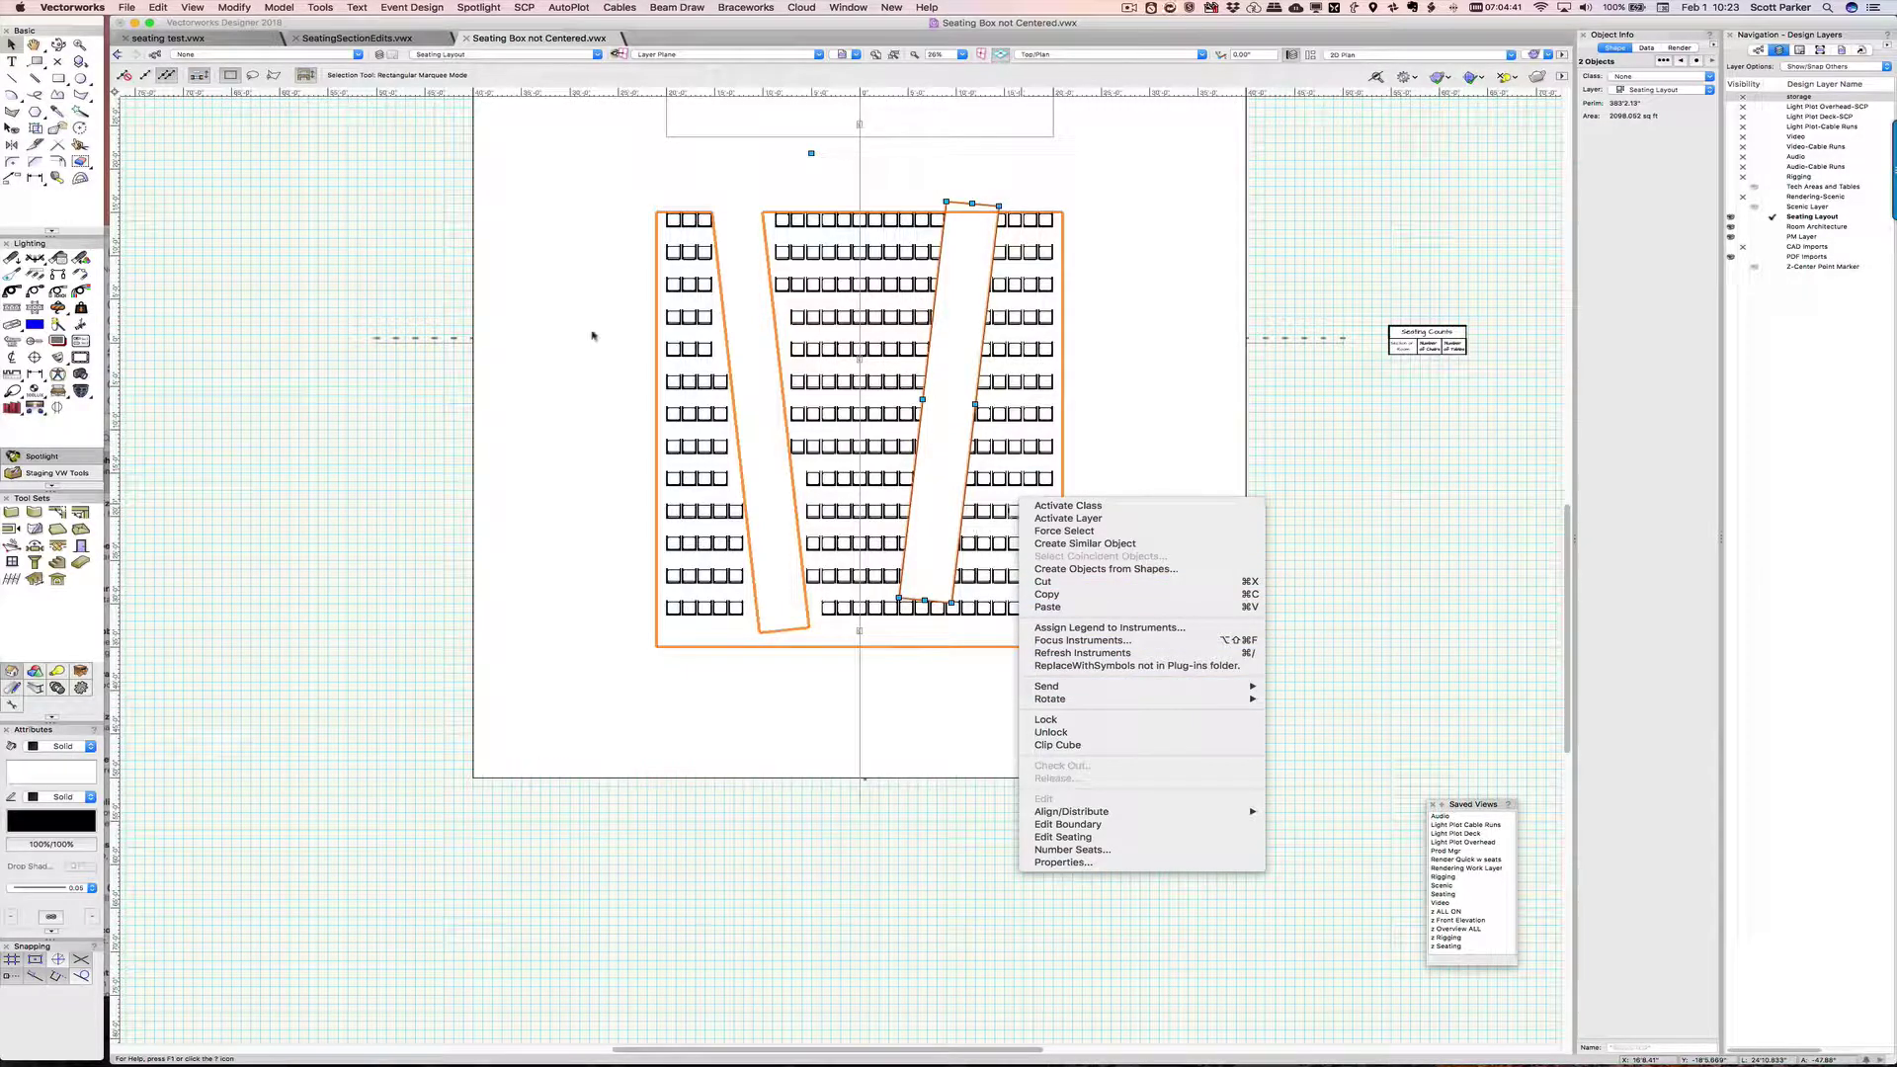
click(161, 12)
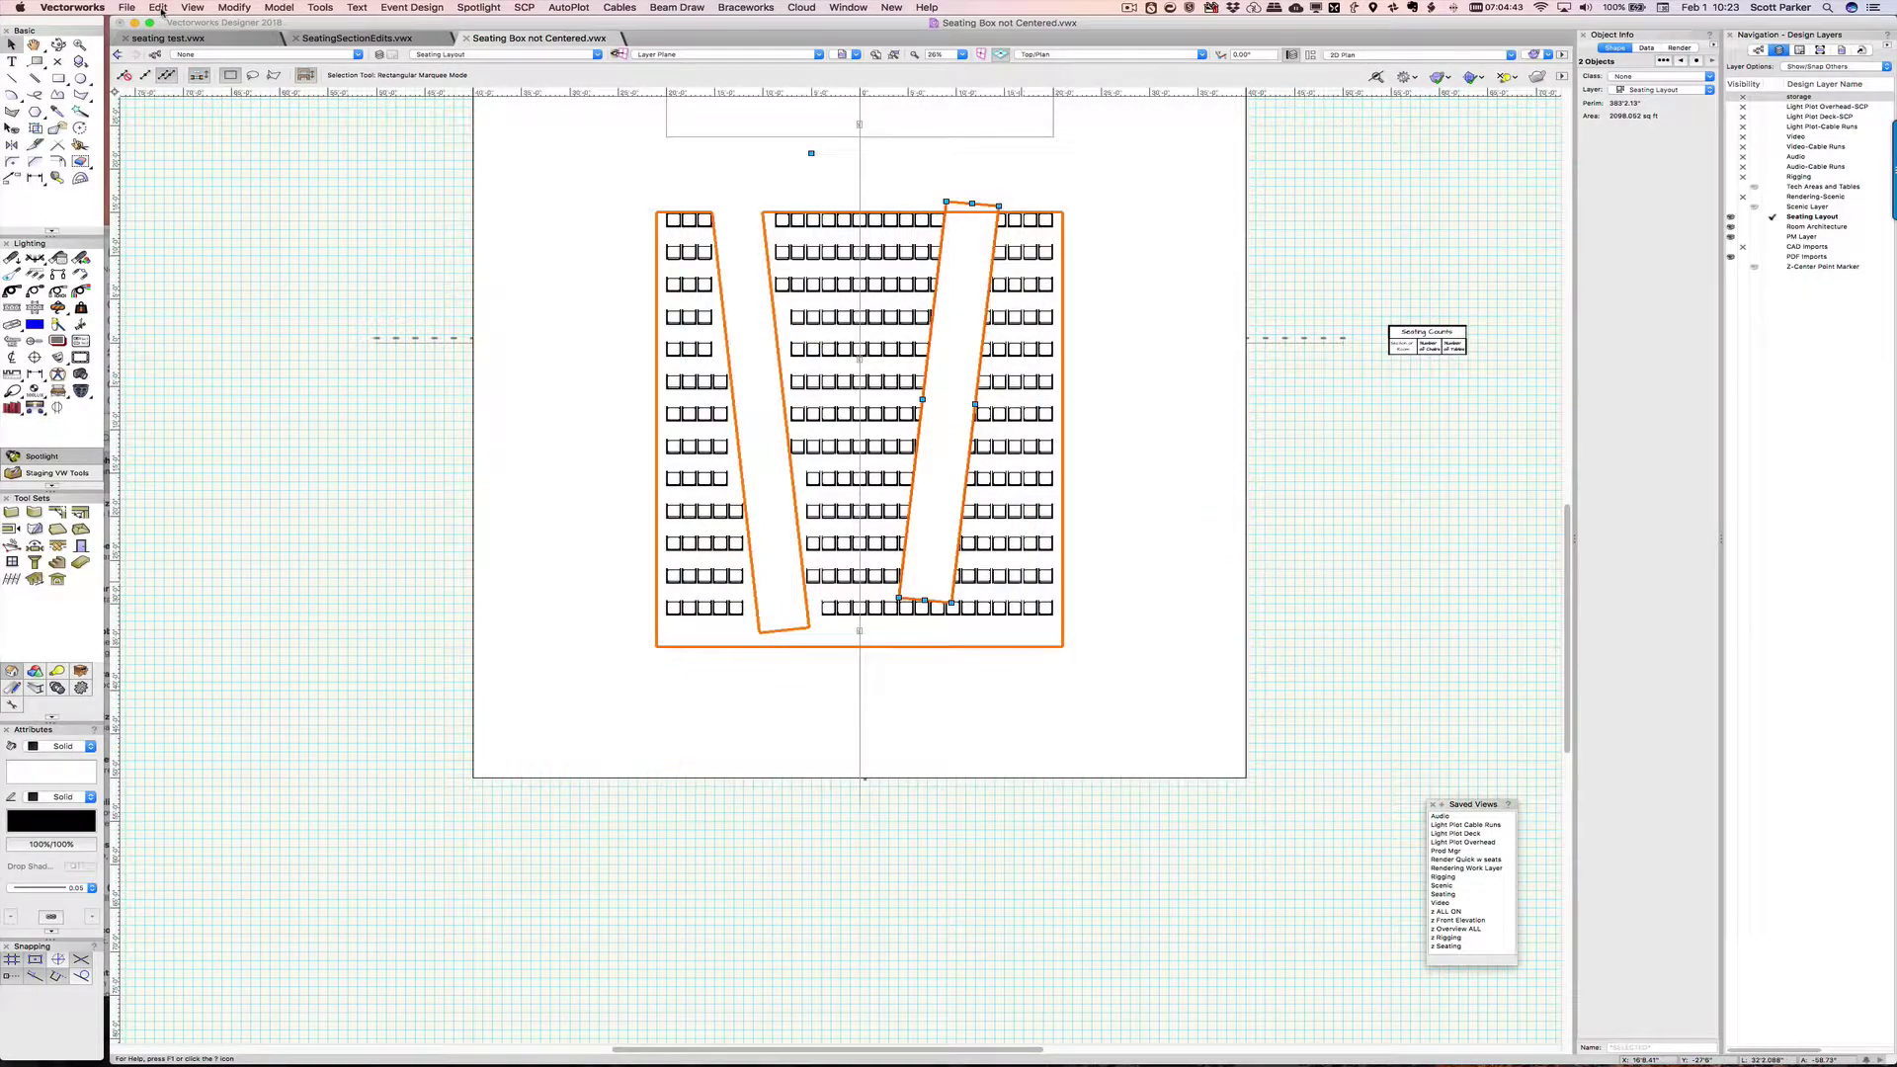
click(162, 10)
mouse_move(235, 8)
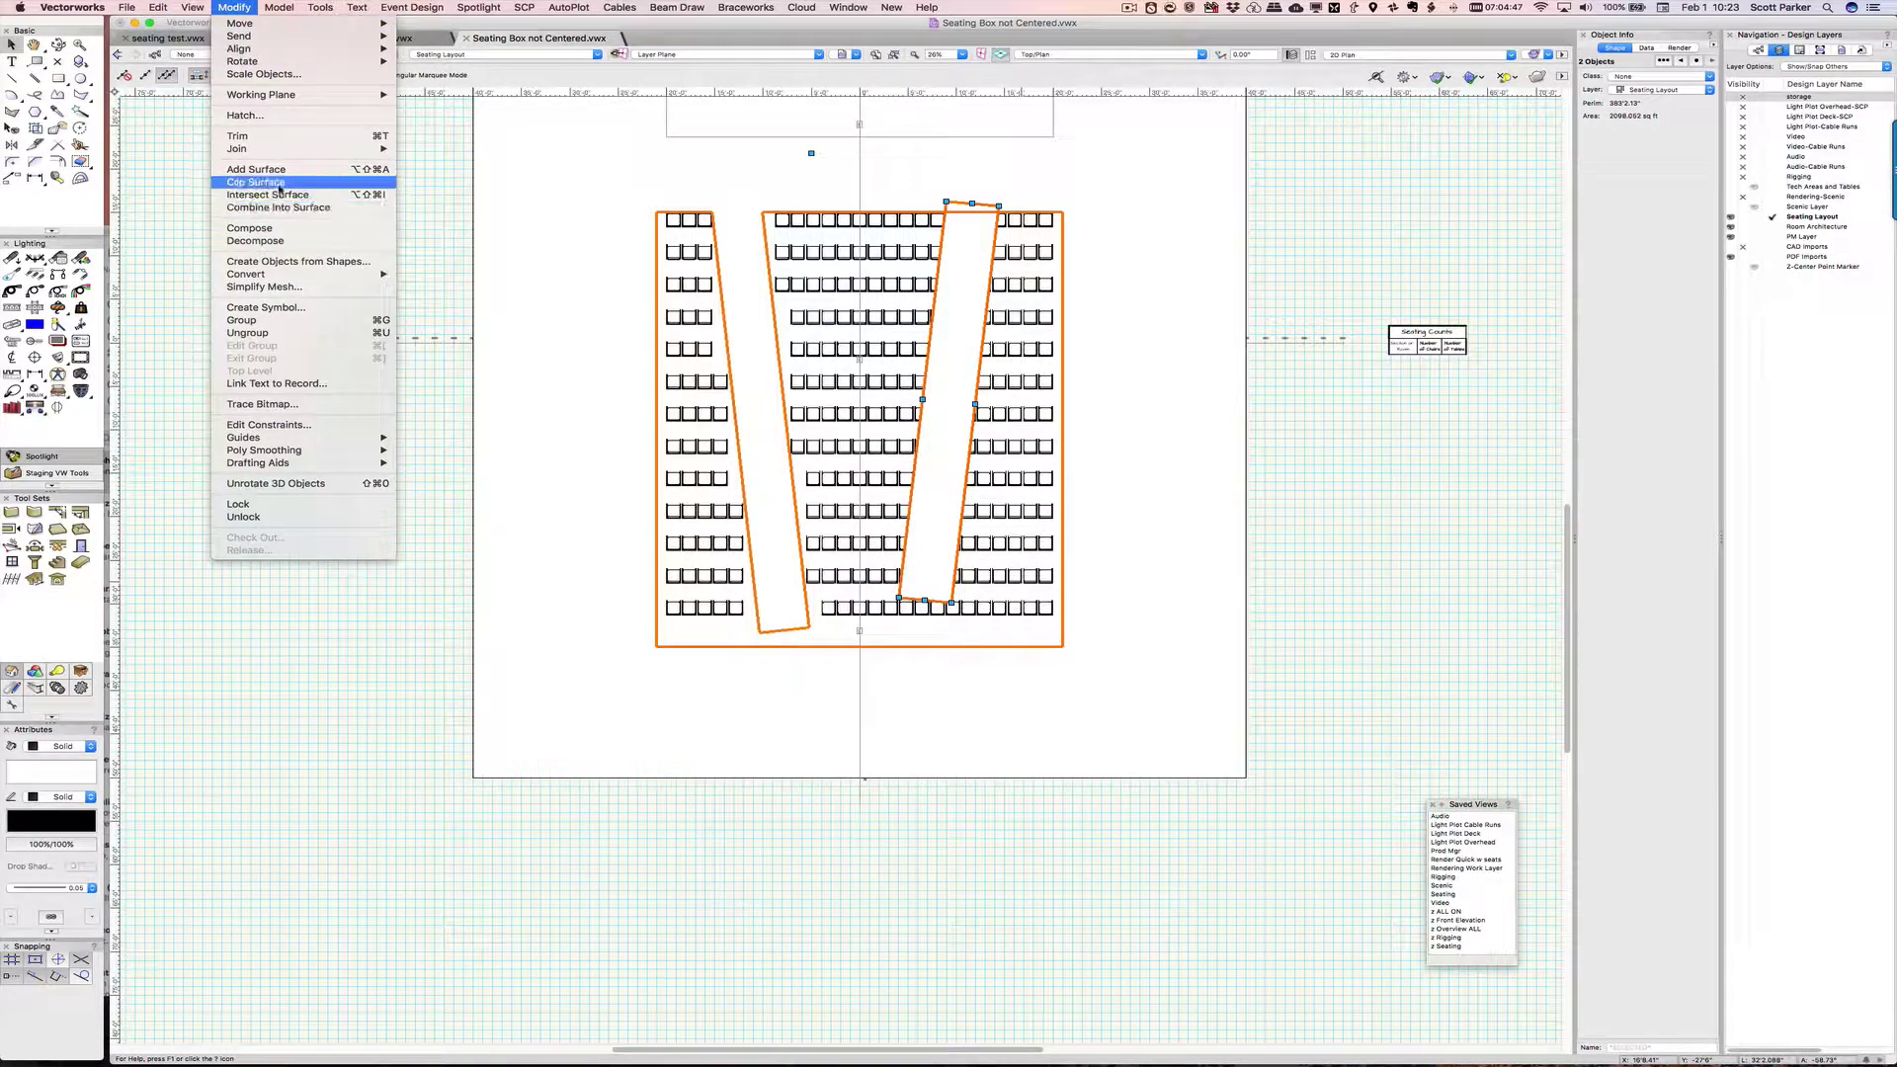
click(259, 182)
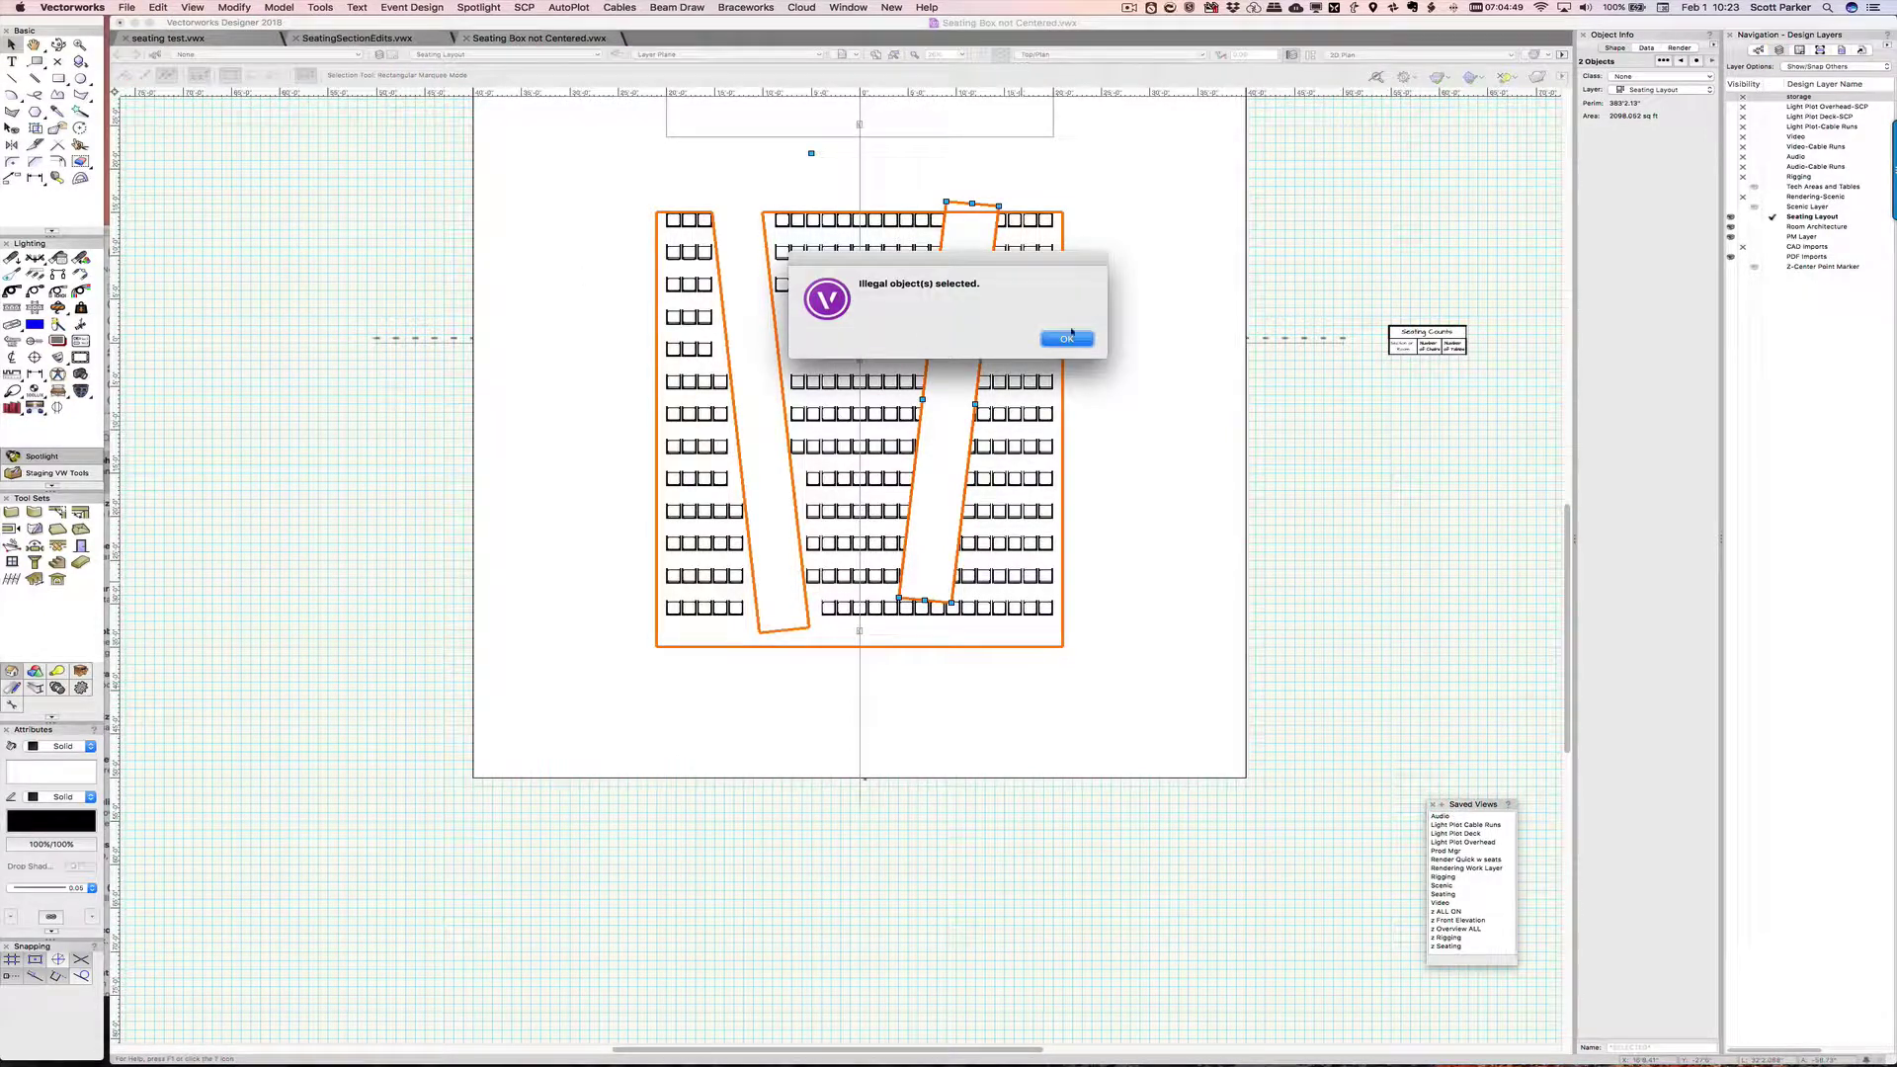
click(1067, 339)
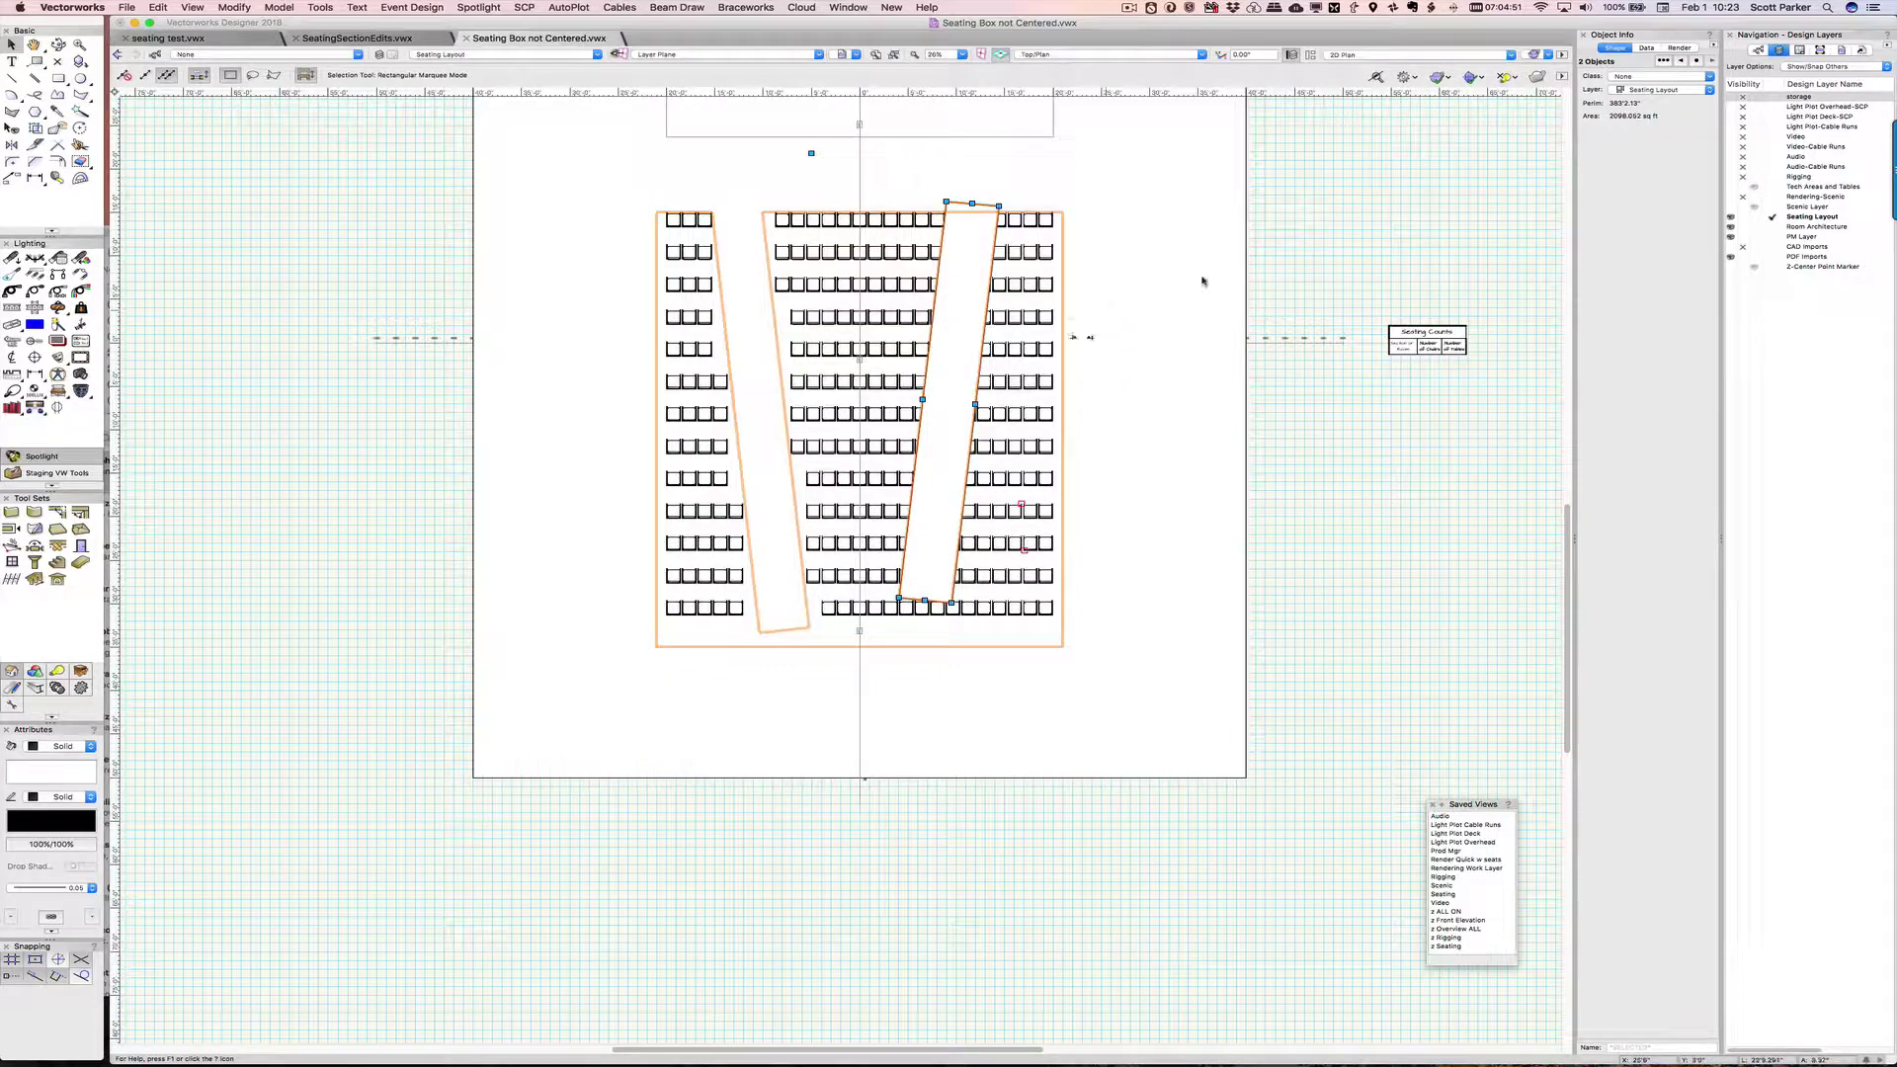
- Delete the slanted rectangle lying over the seats right of centre
click(1291, 240)
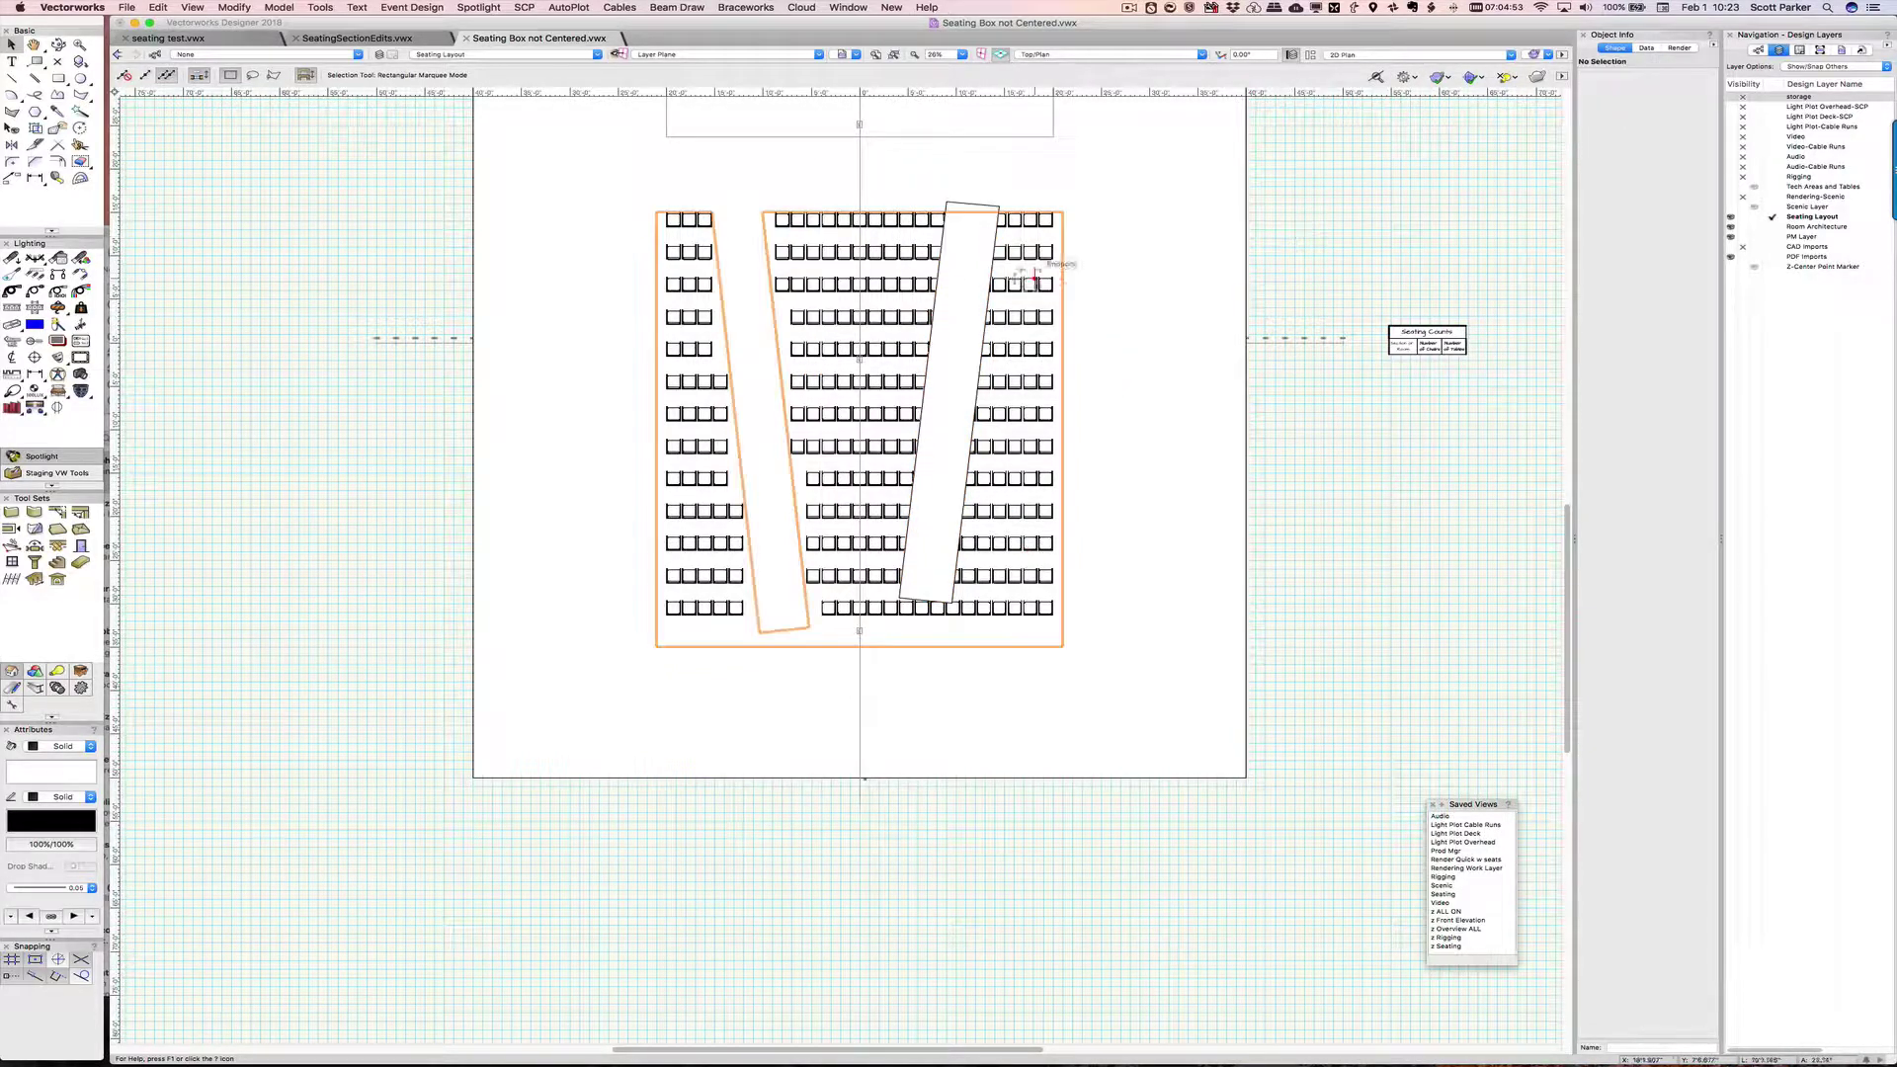
click(961, 276)
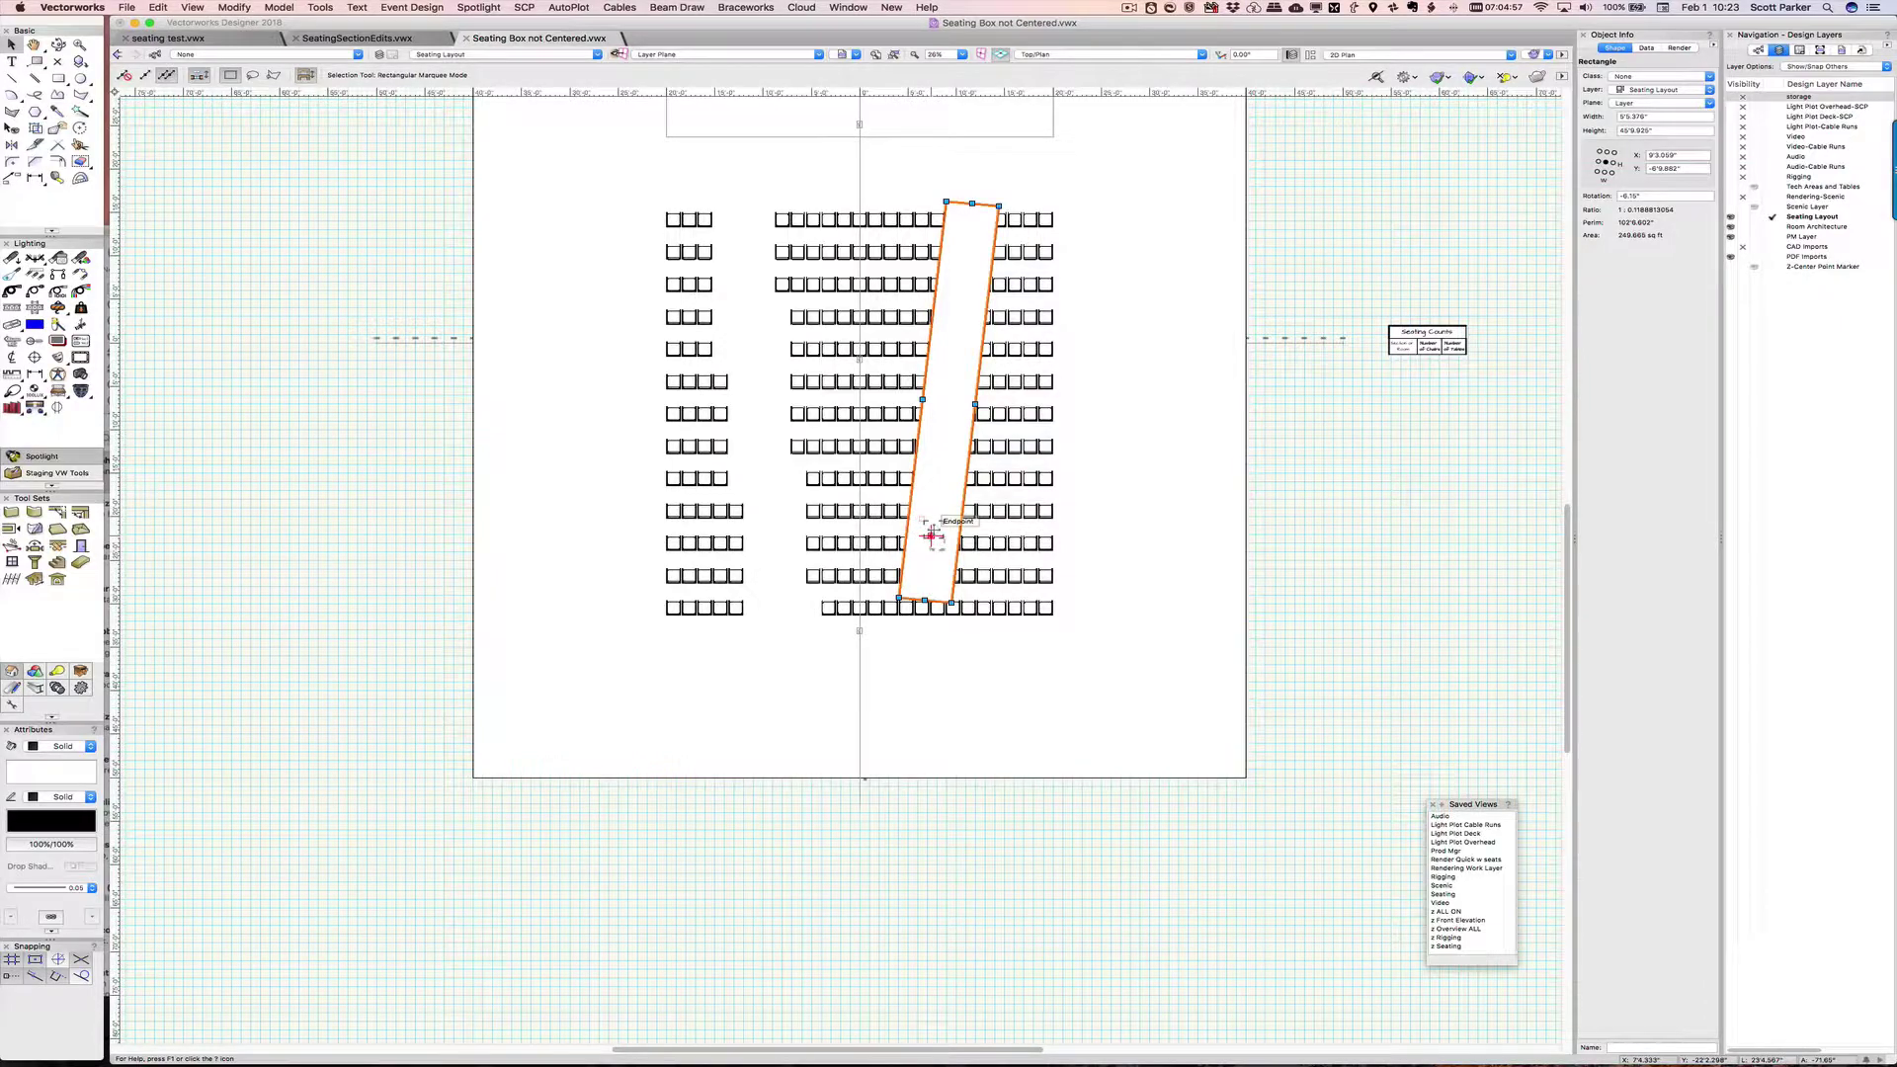
key(c)
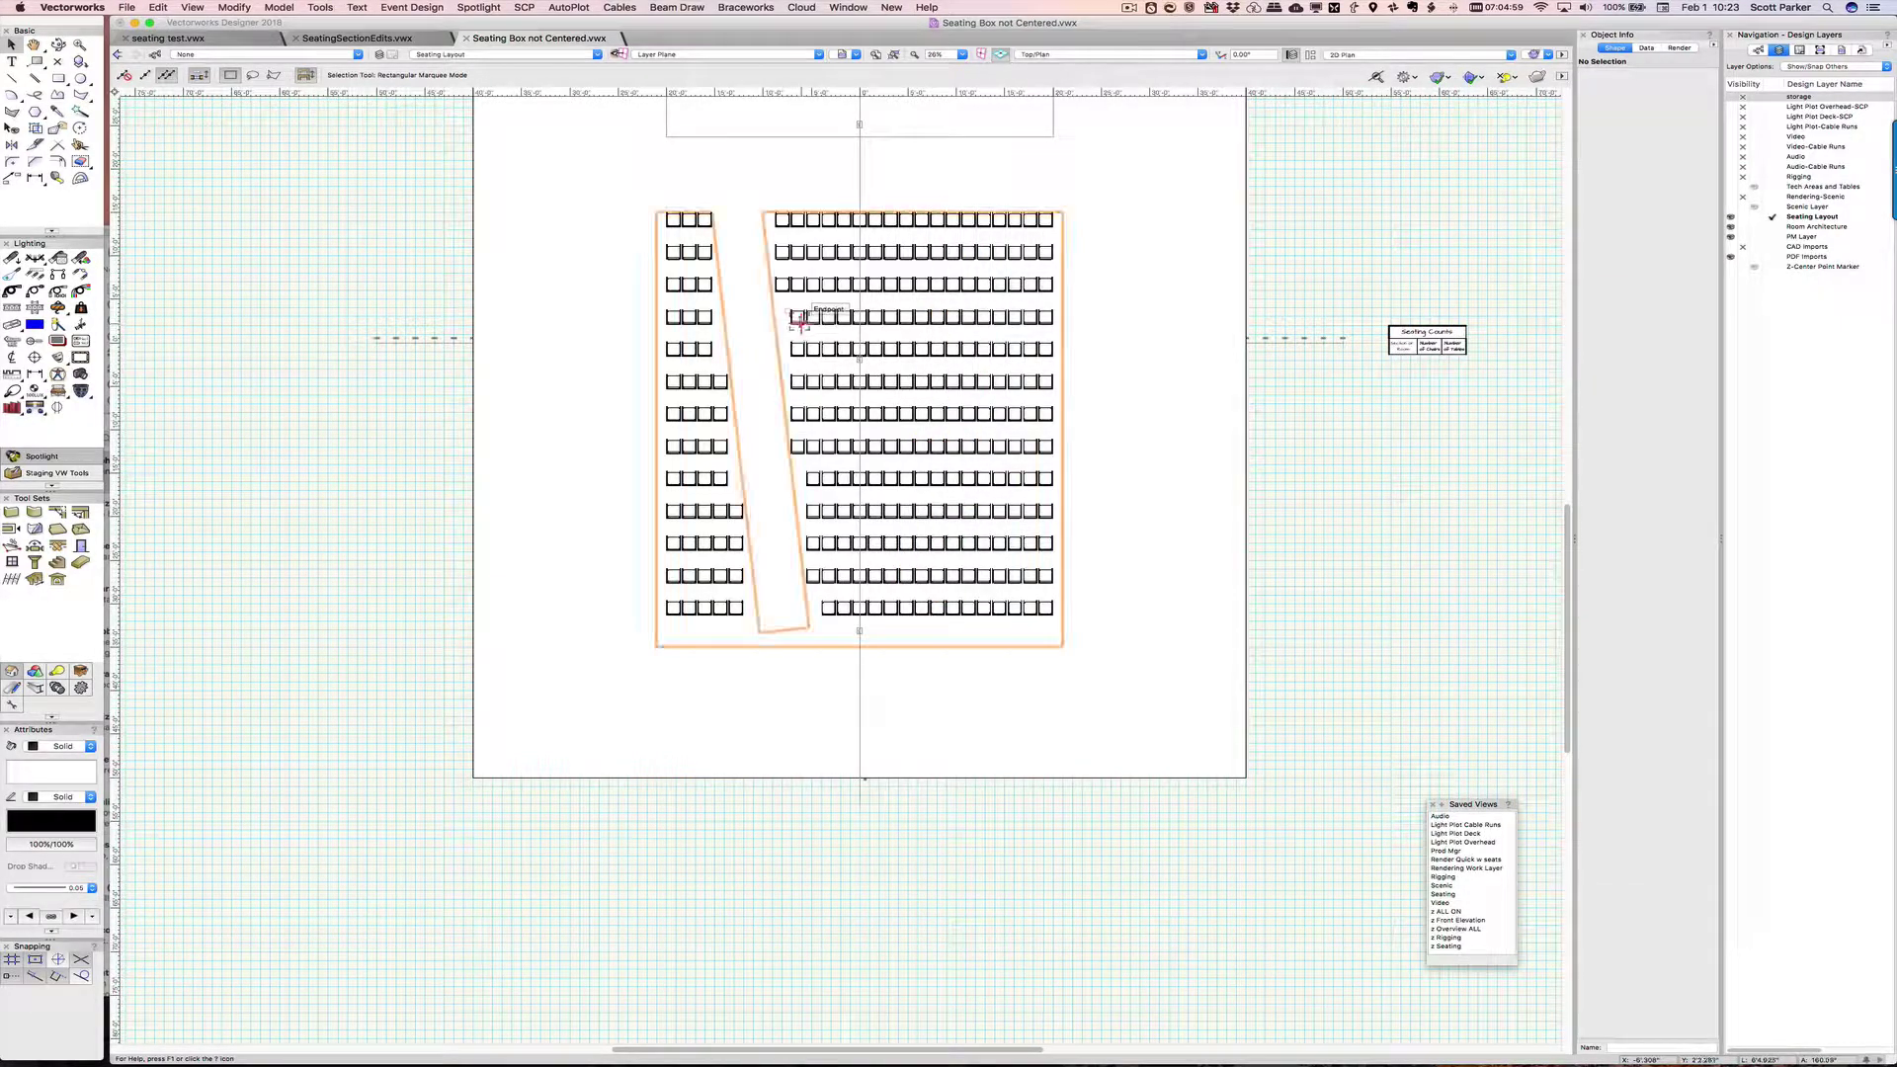
- Display the seating section's boundary and draw a three-point rectangle about 5'2" by 49'6" over its slanted aisle, starting at the aisle's rear corner
click(800, 319)
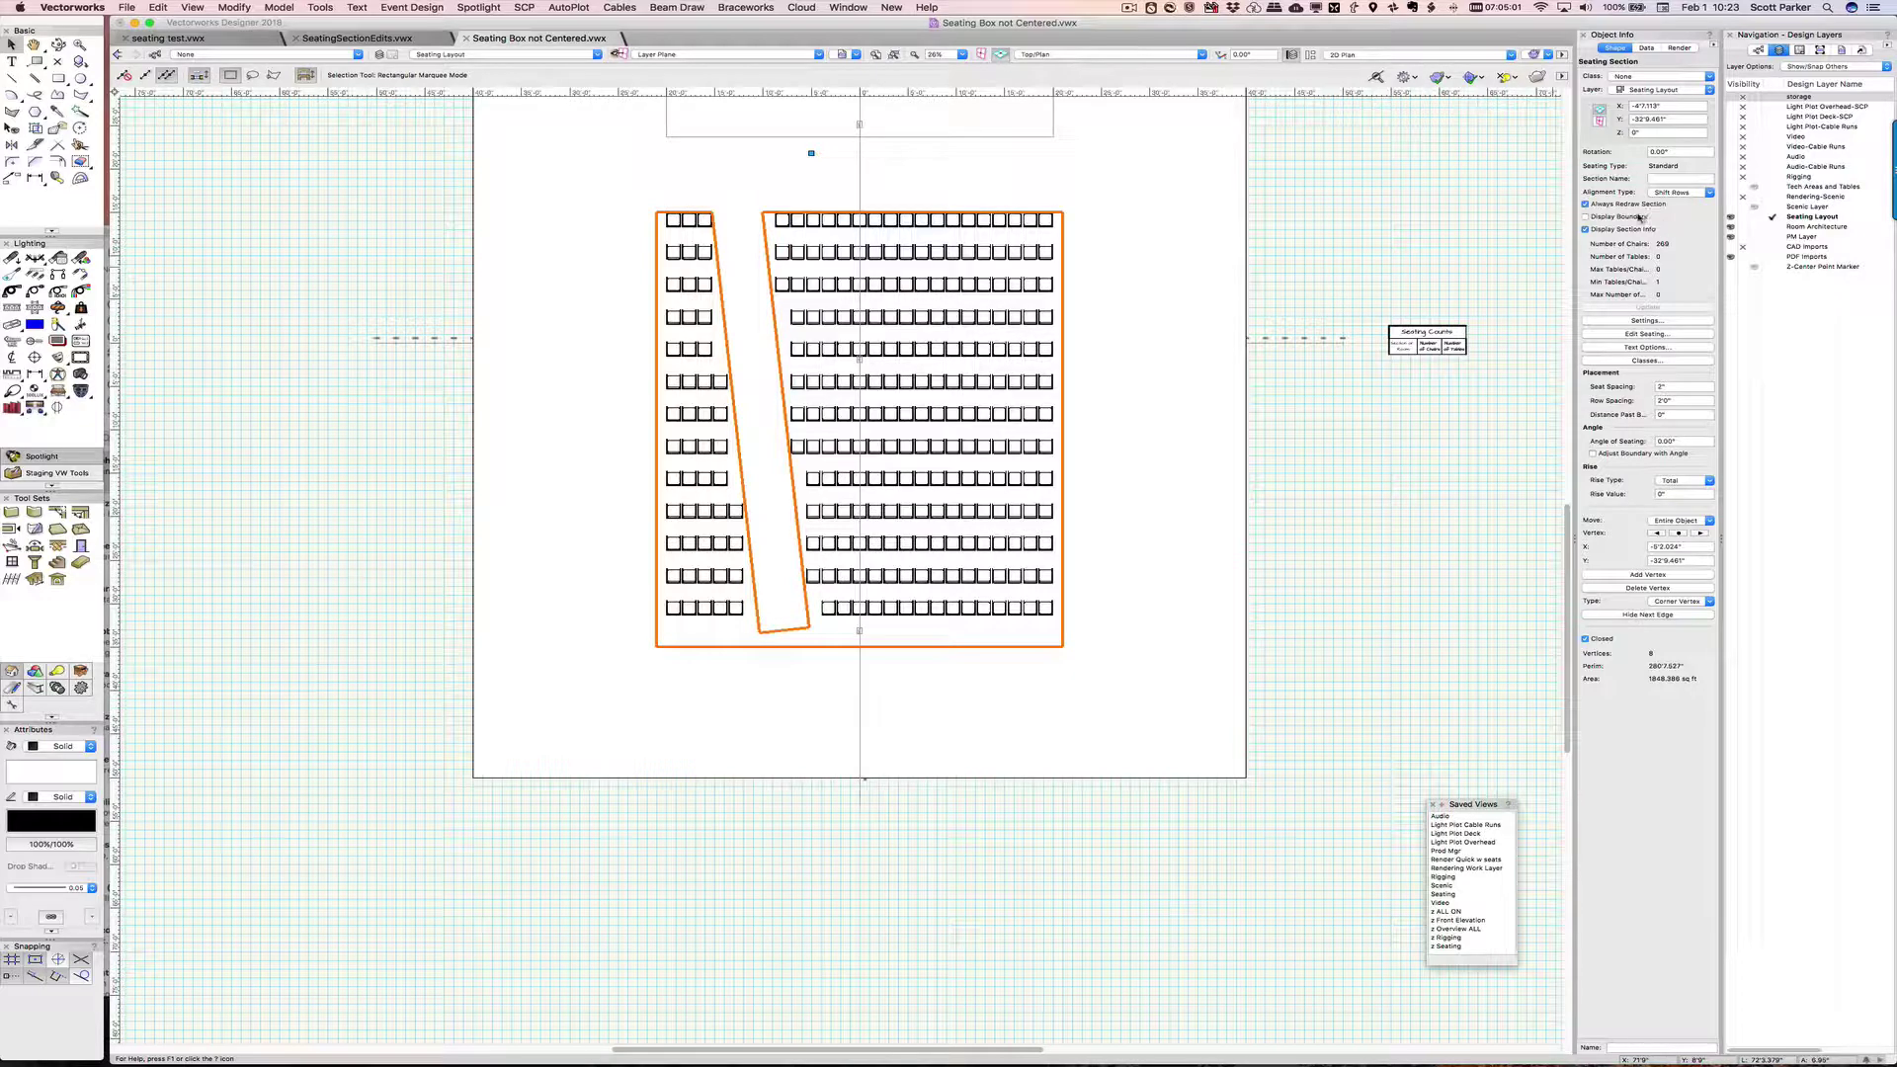
click(1639, 217)
click(58, 79)
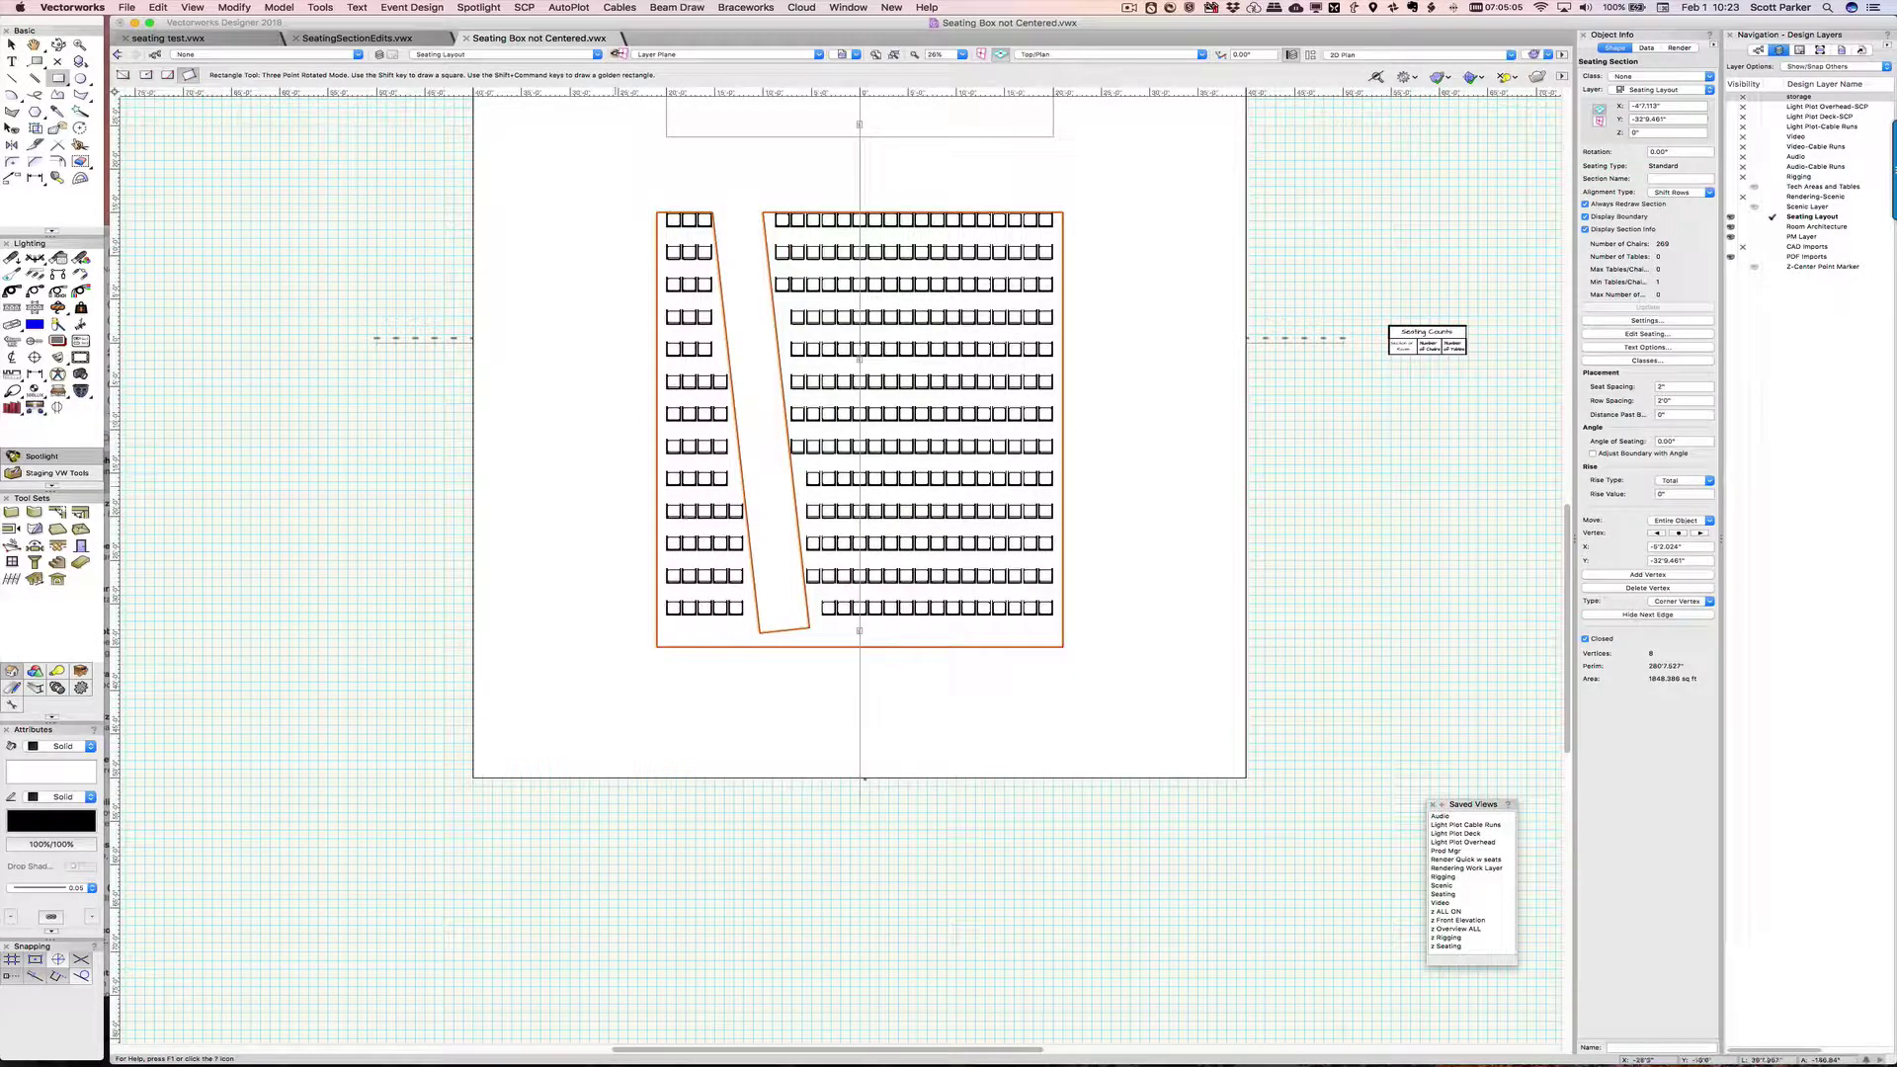
click(760, 633)
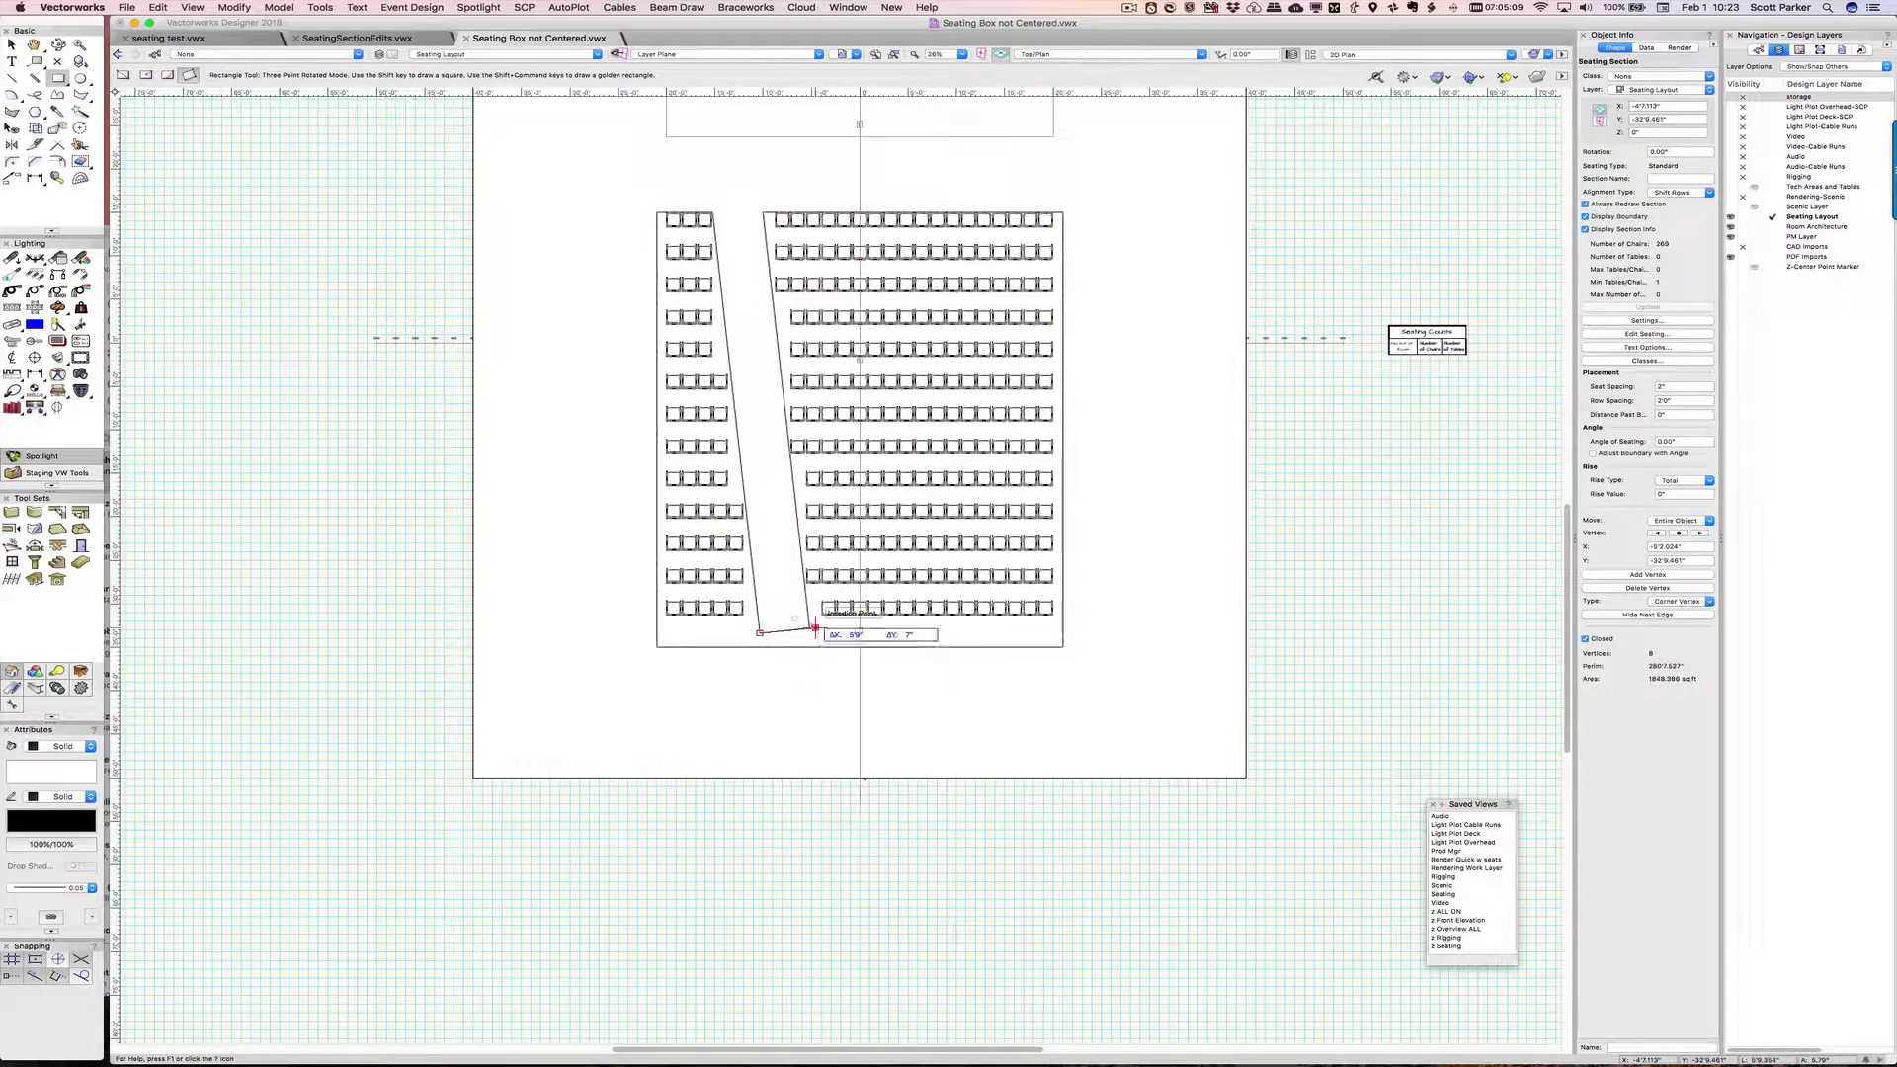
key(z)
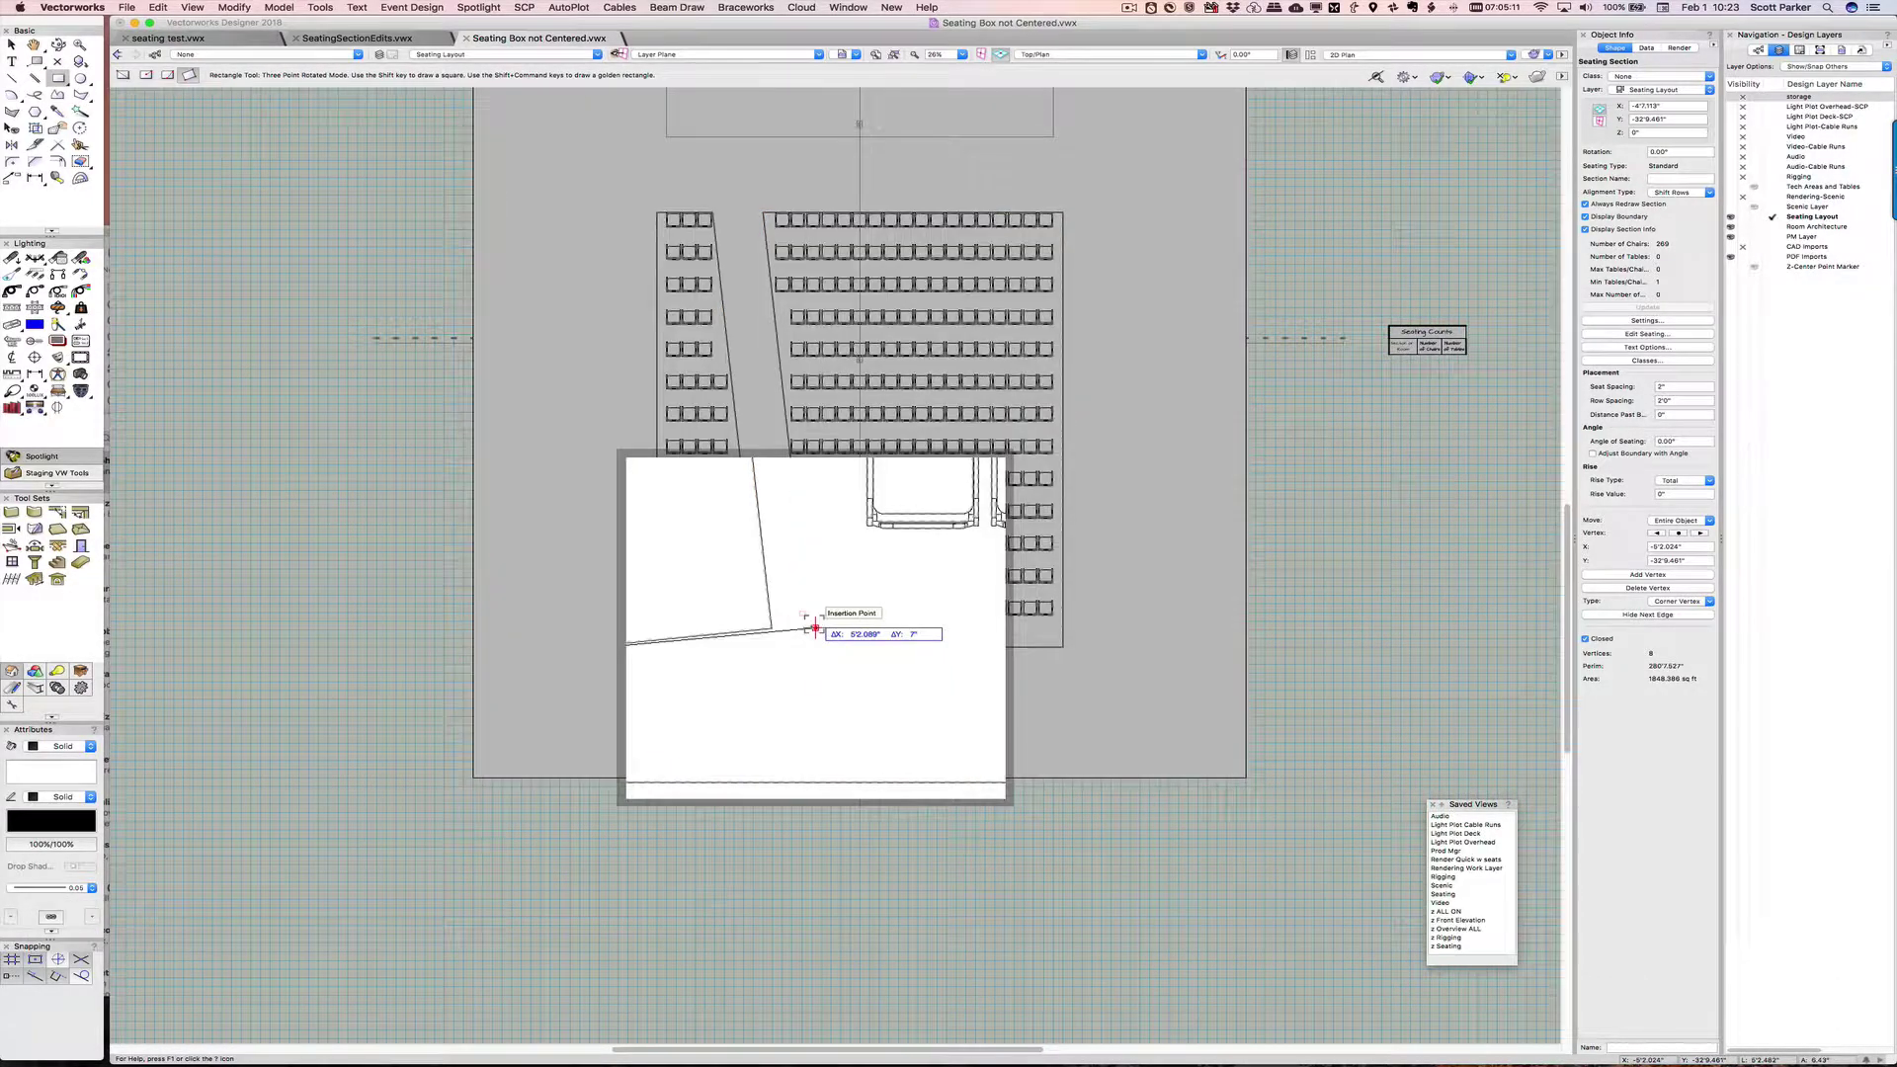
click(772, 629)
scroll(710, 627, up, 5)
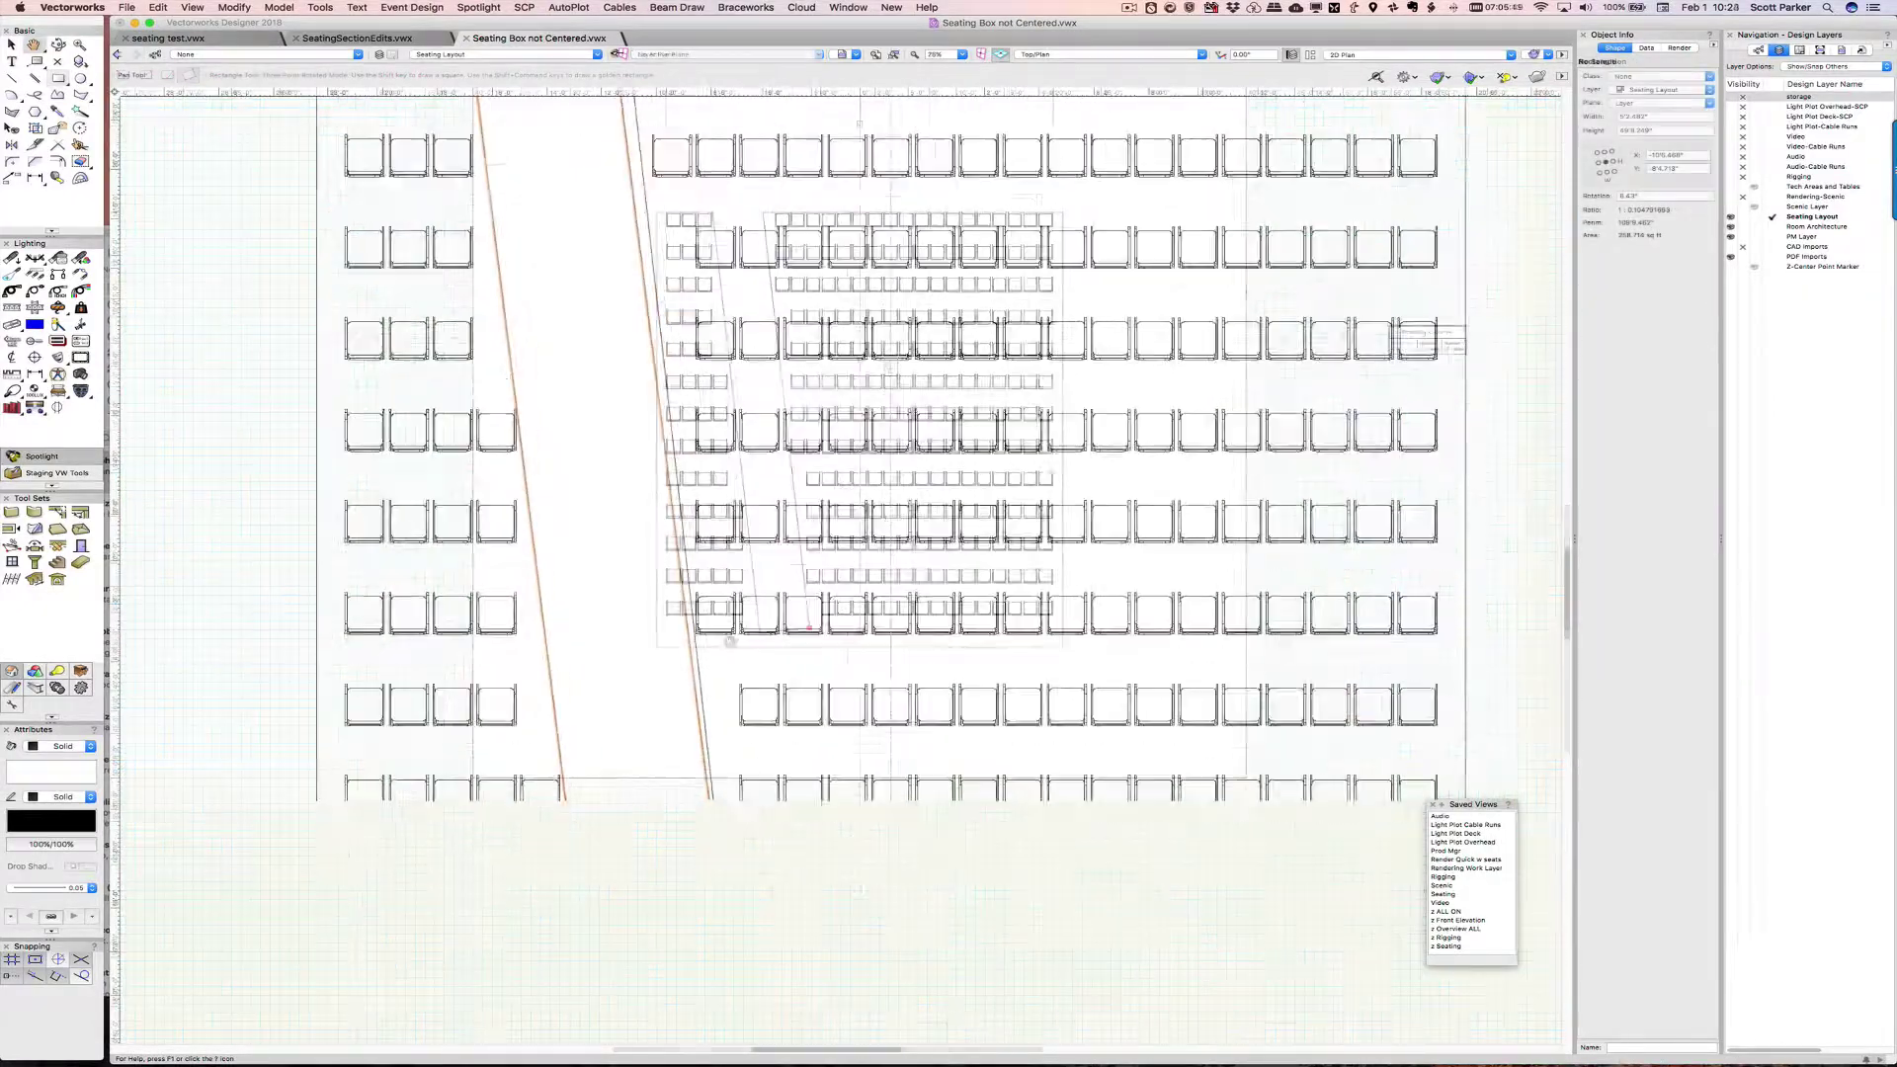
- Rotate the slanted rectangle about its rear corner nearest the centre line so its long side meets the aisle's front corner
key(r)
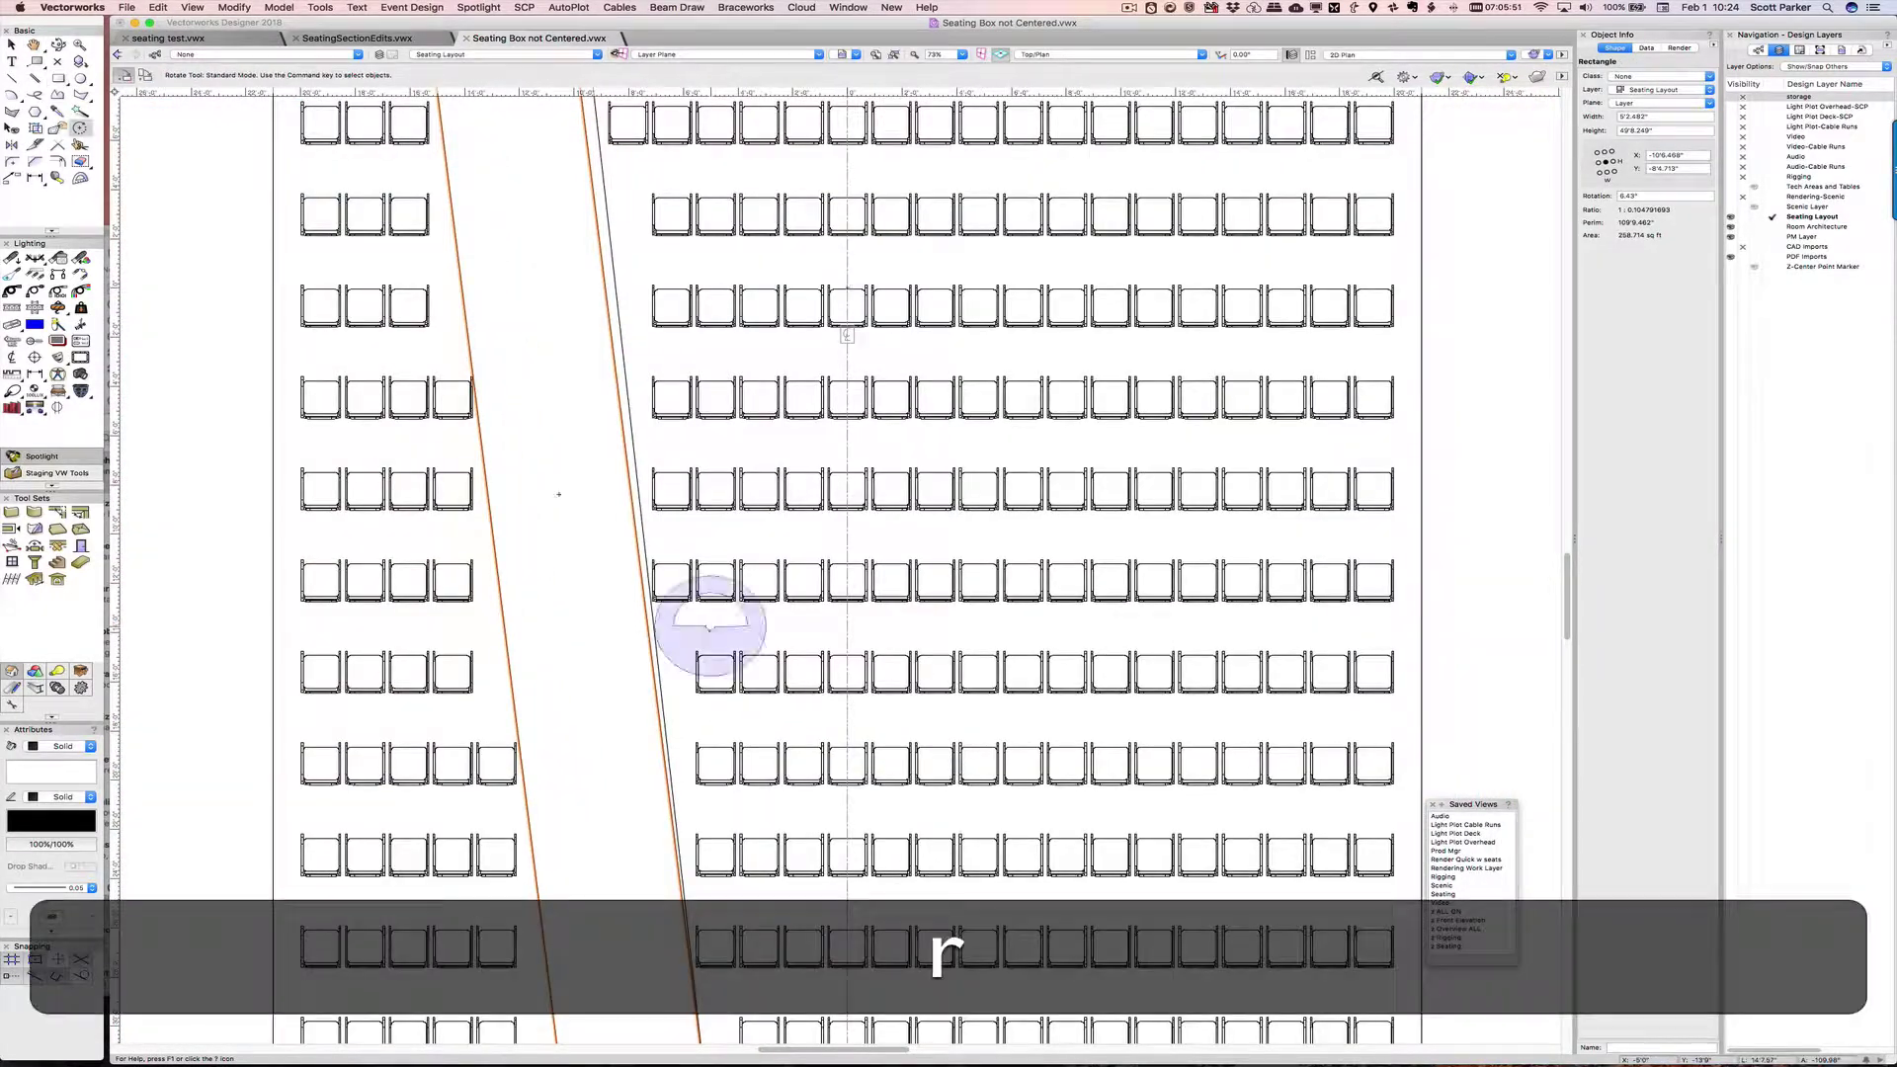
scroll(722, 818, down, 3)
scroll(722, 823, down, 3)
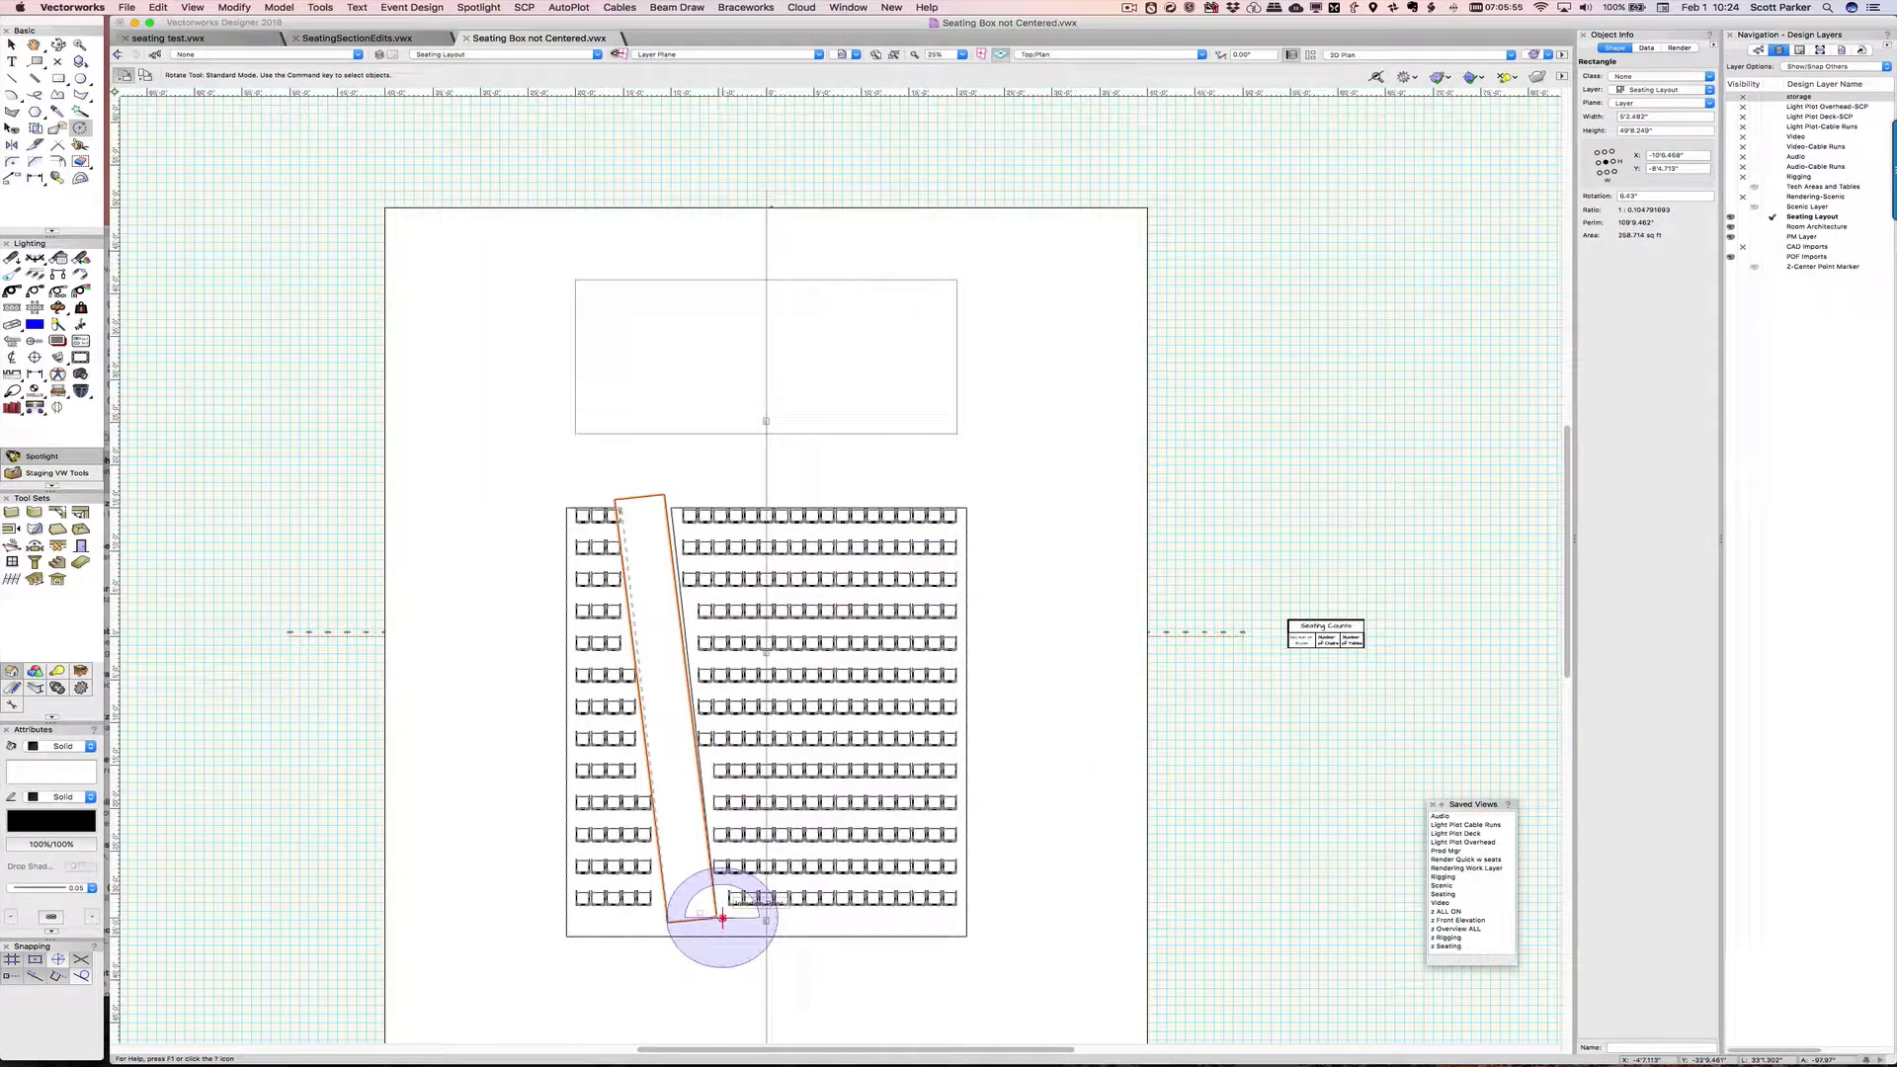
key(z)
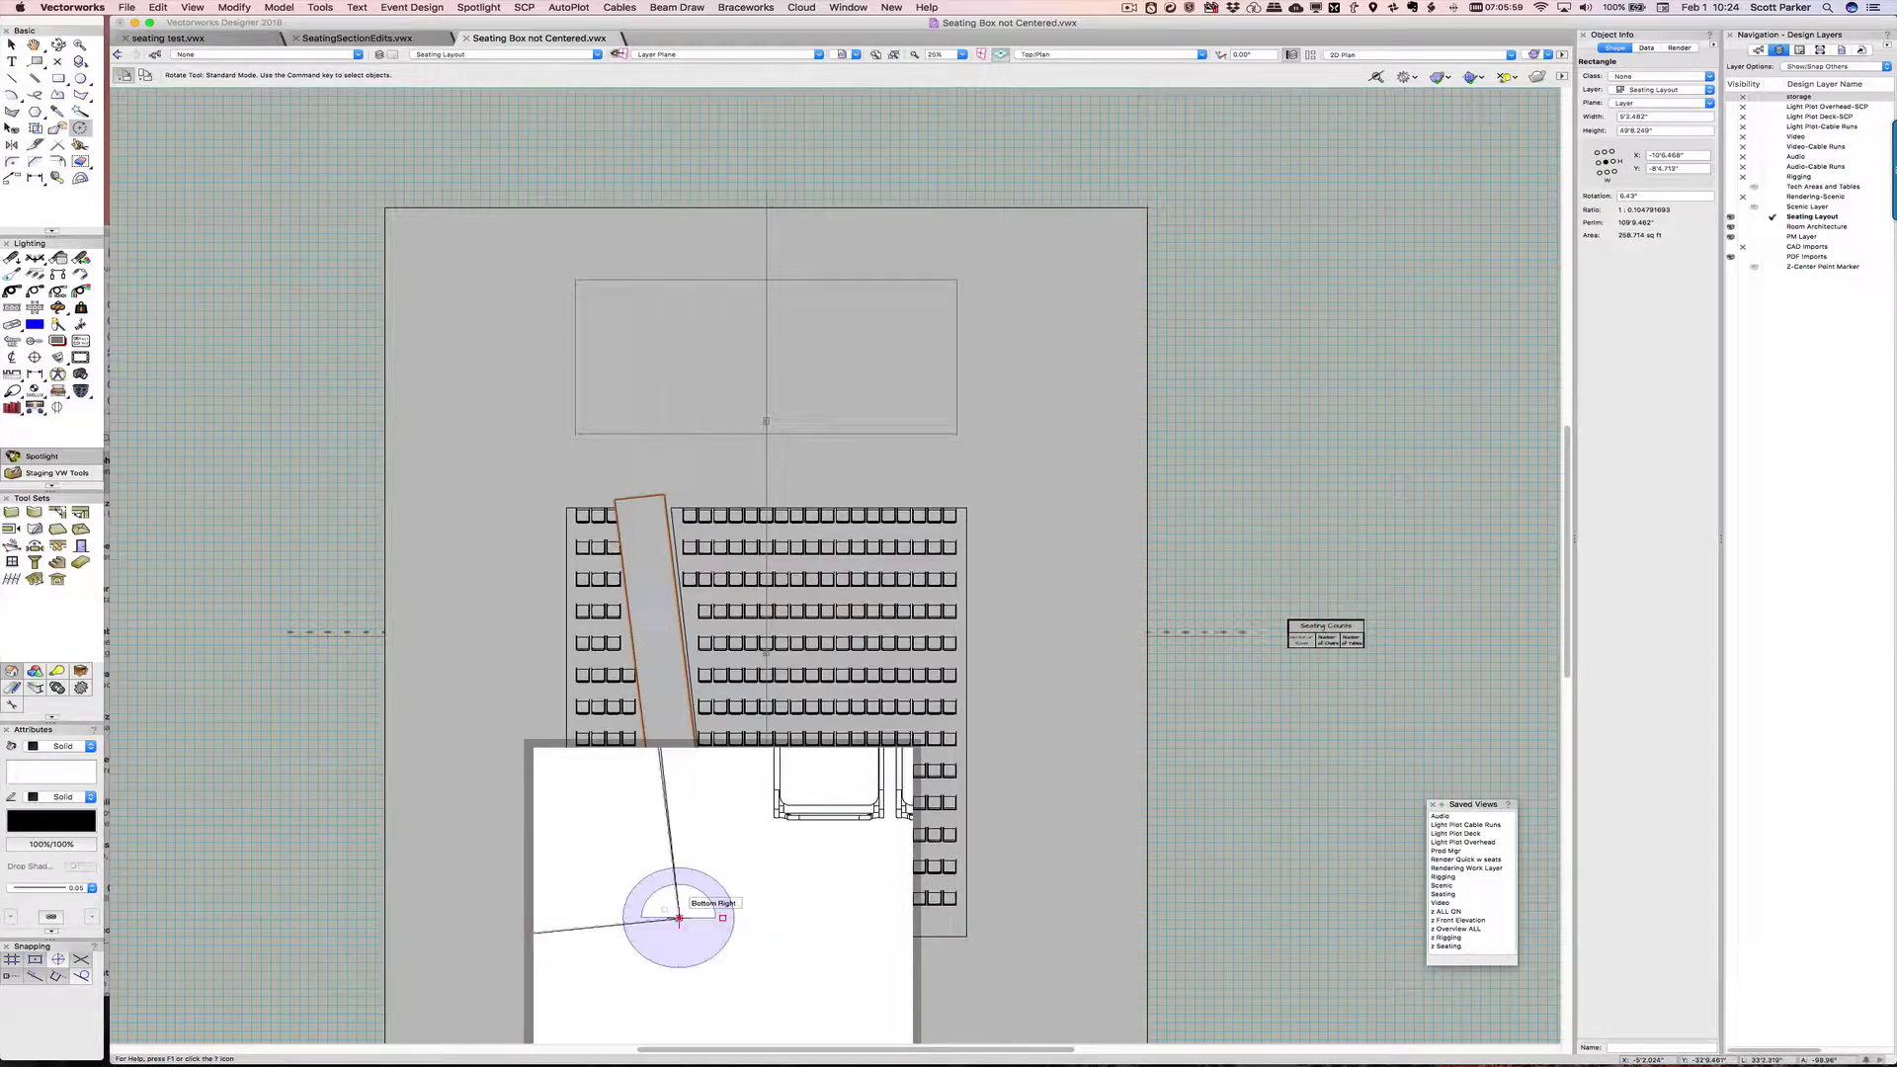
click(679, 919)
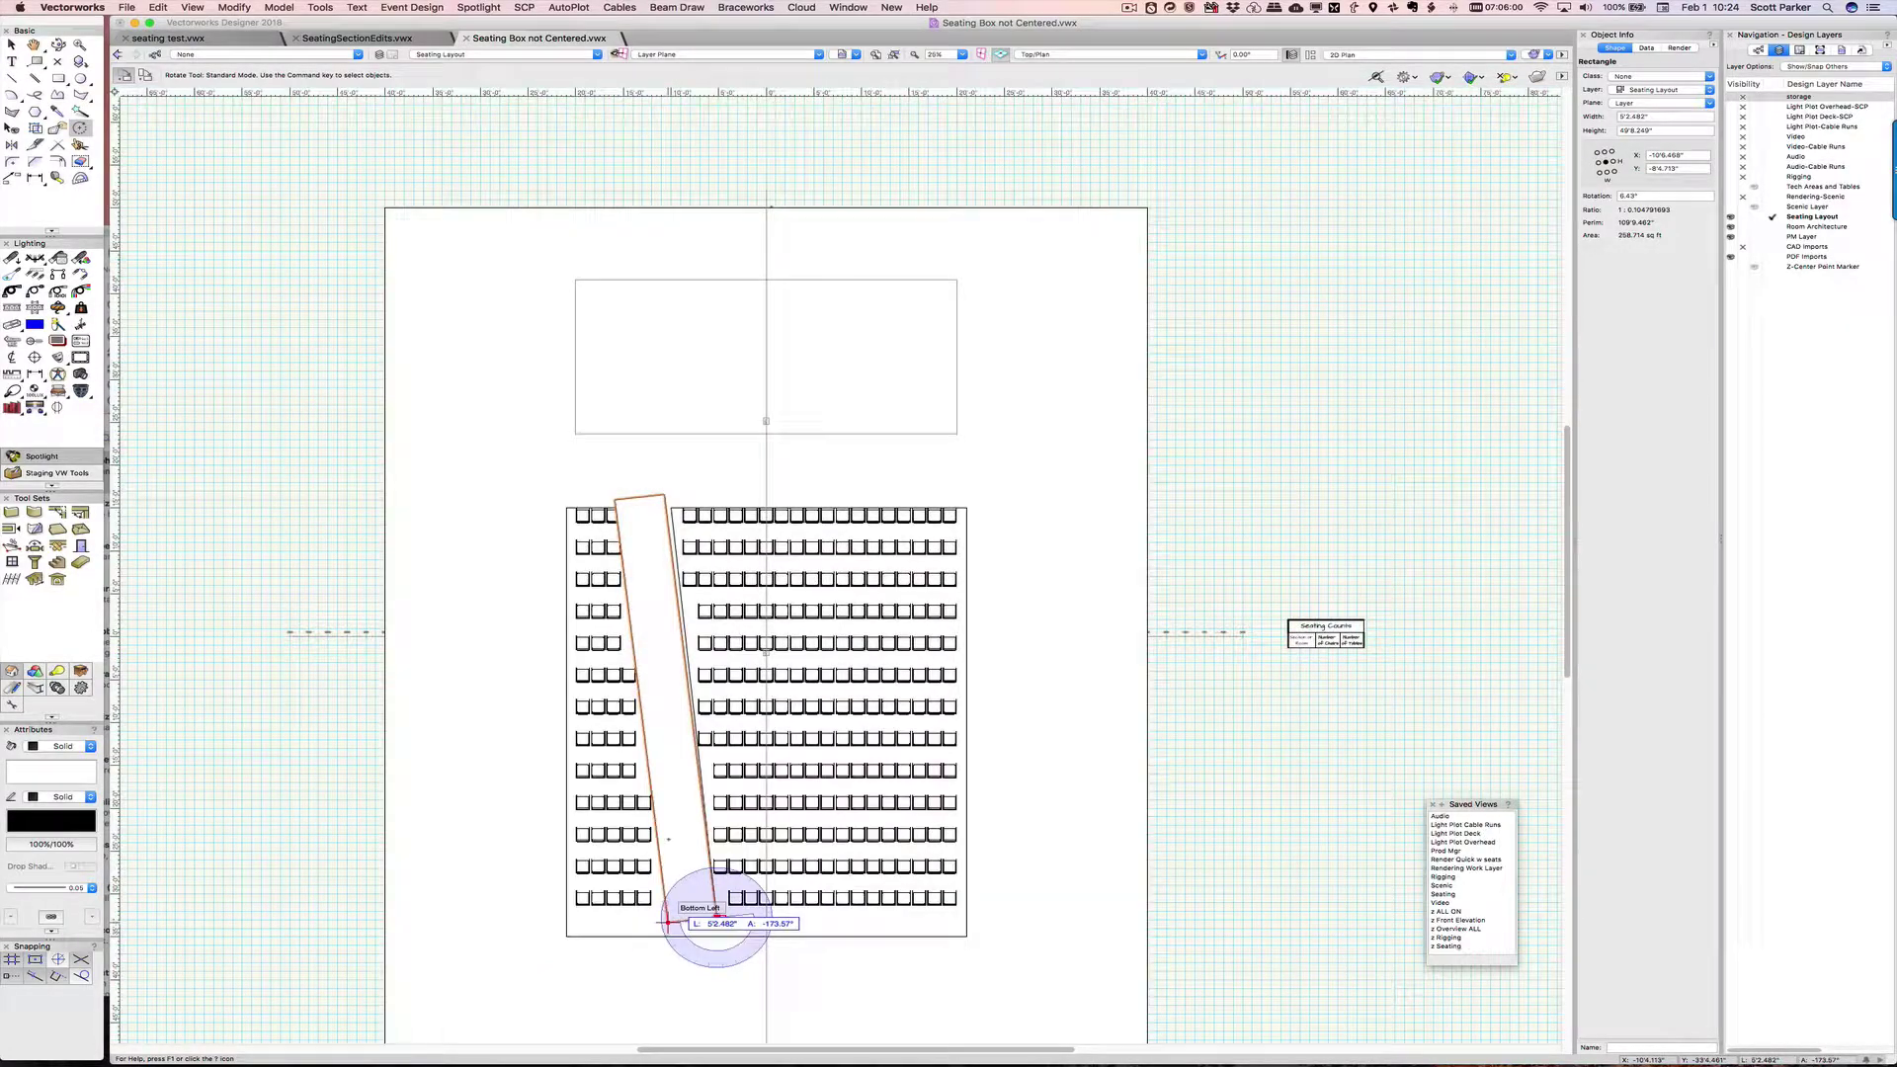
click(663, 494)
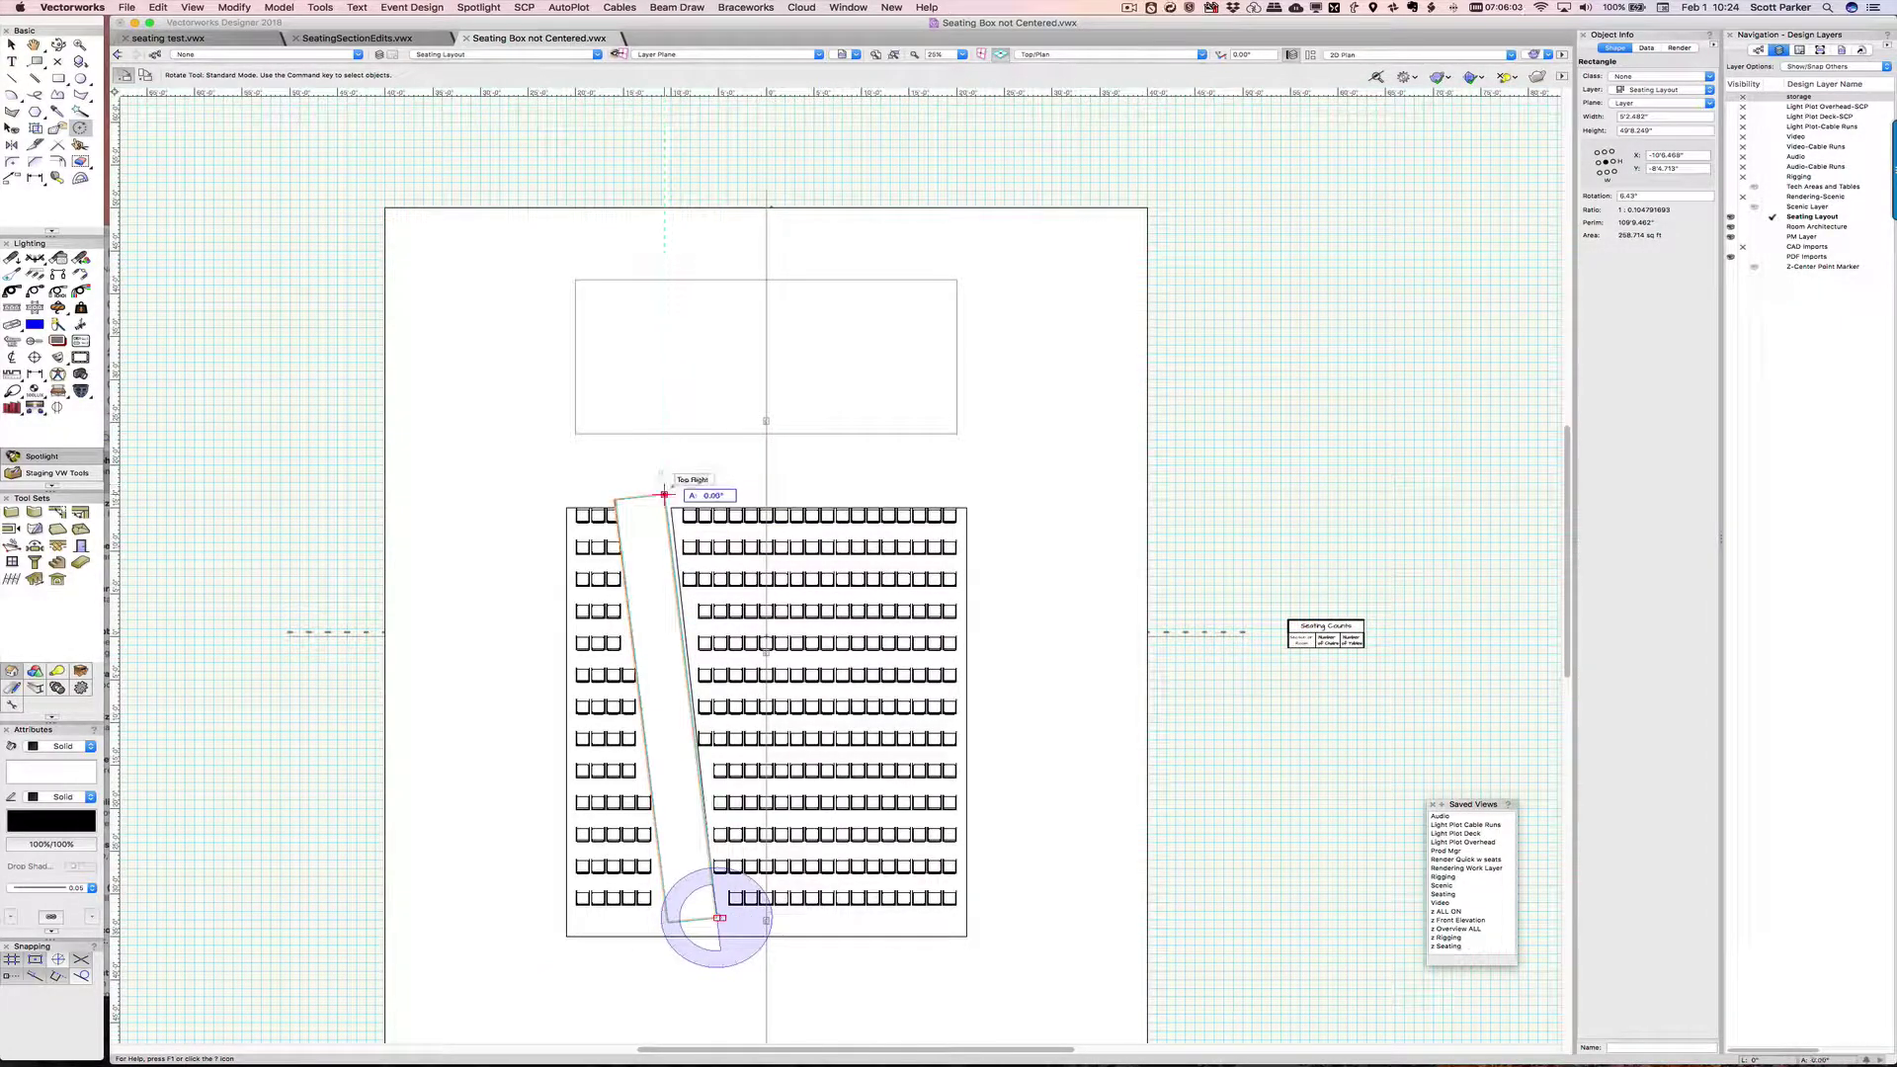
scroll(663, 494, up, 8)
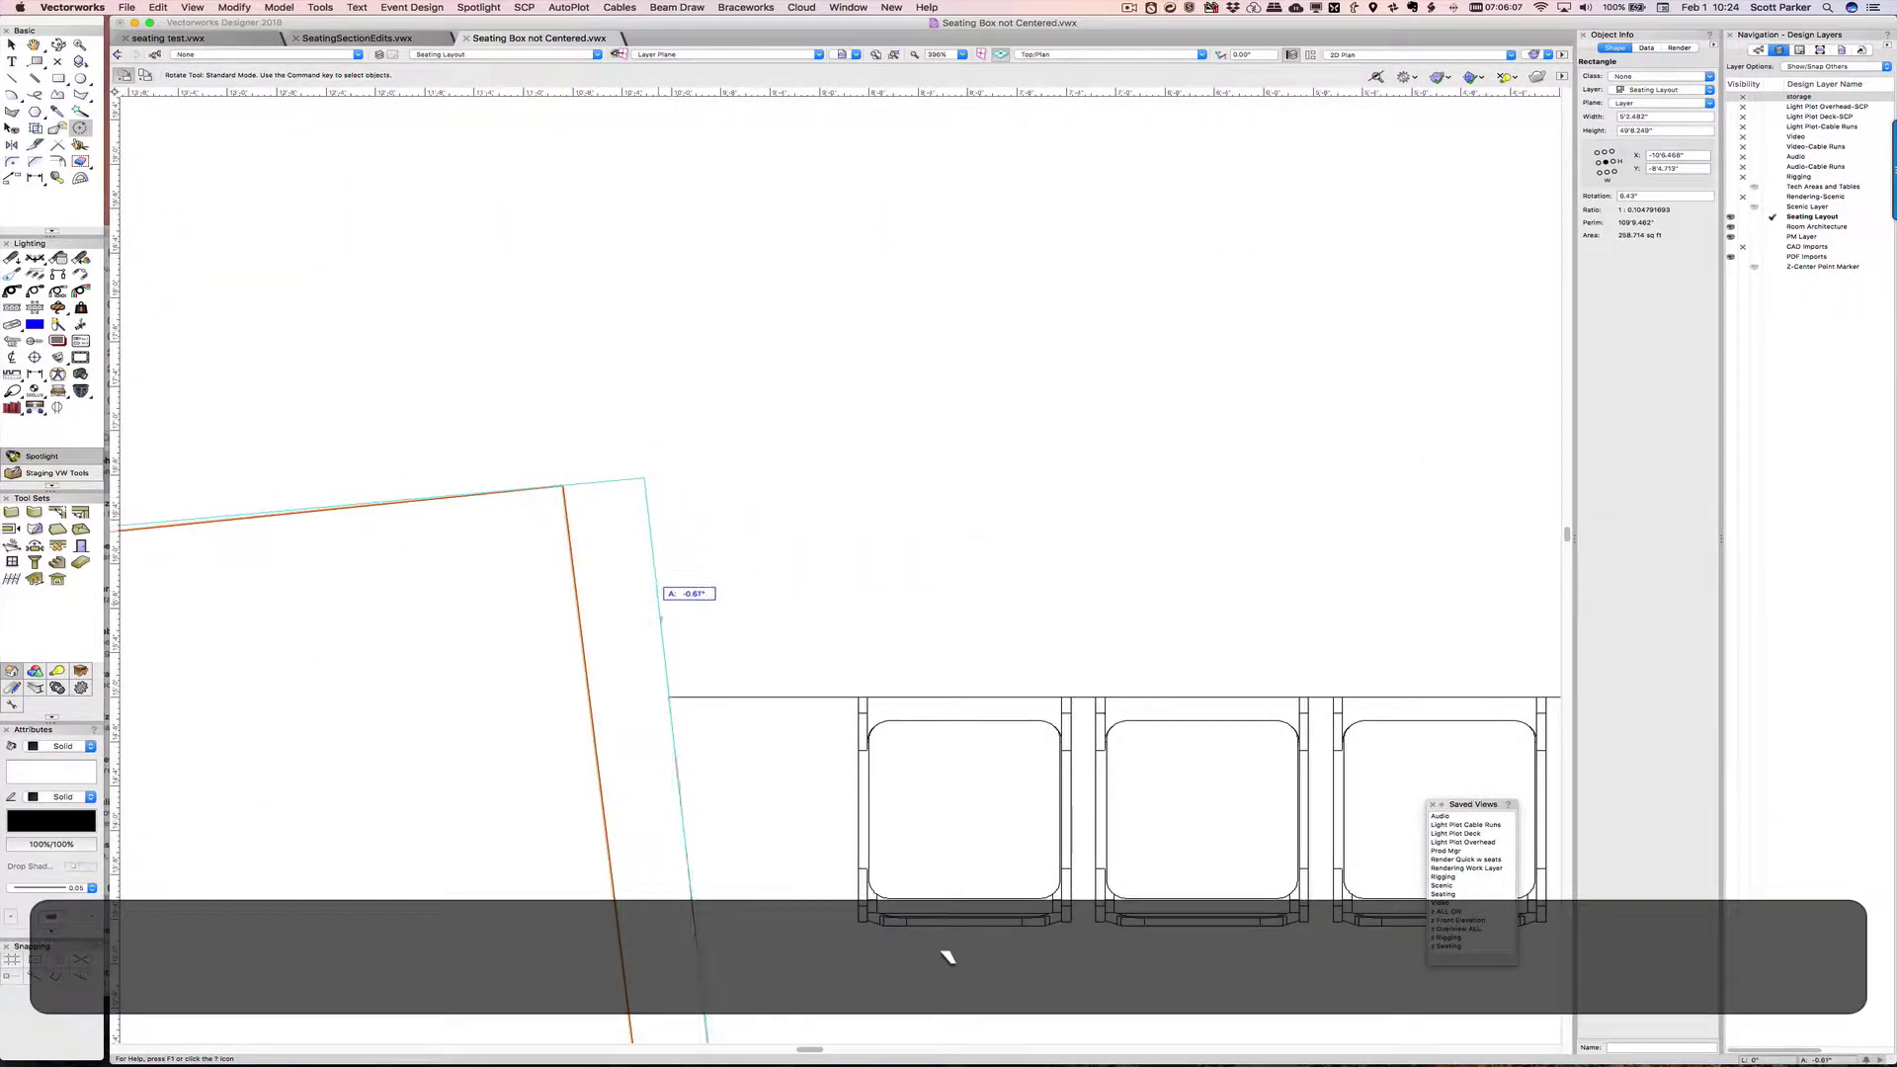
click(665, 697)
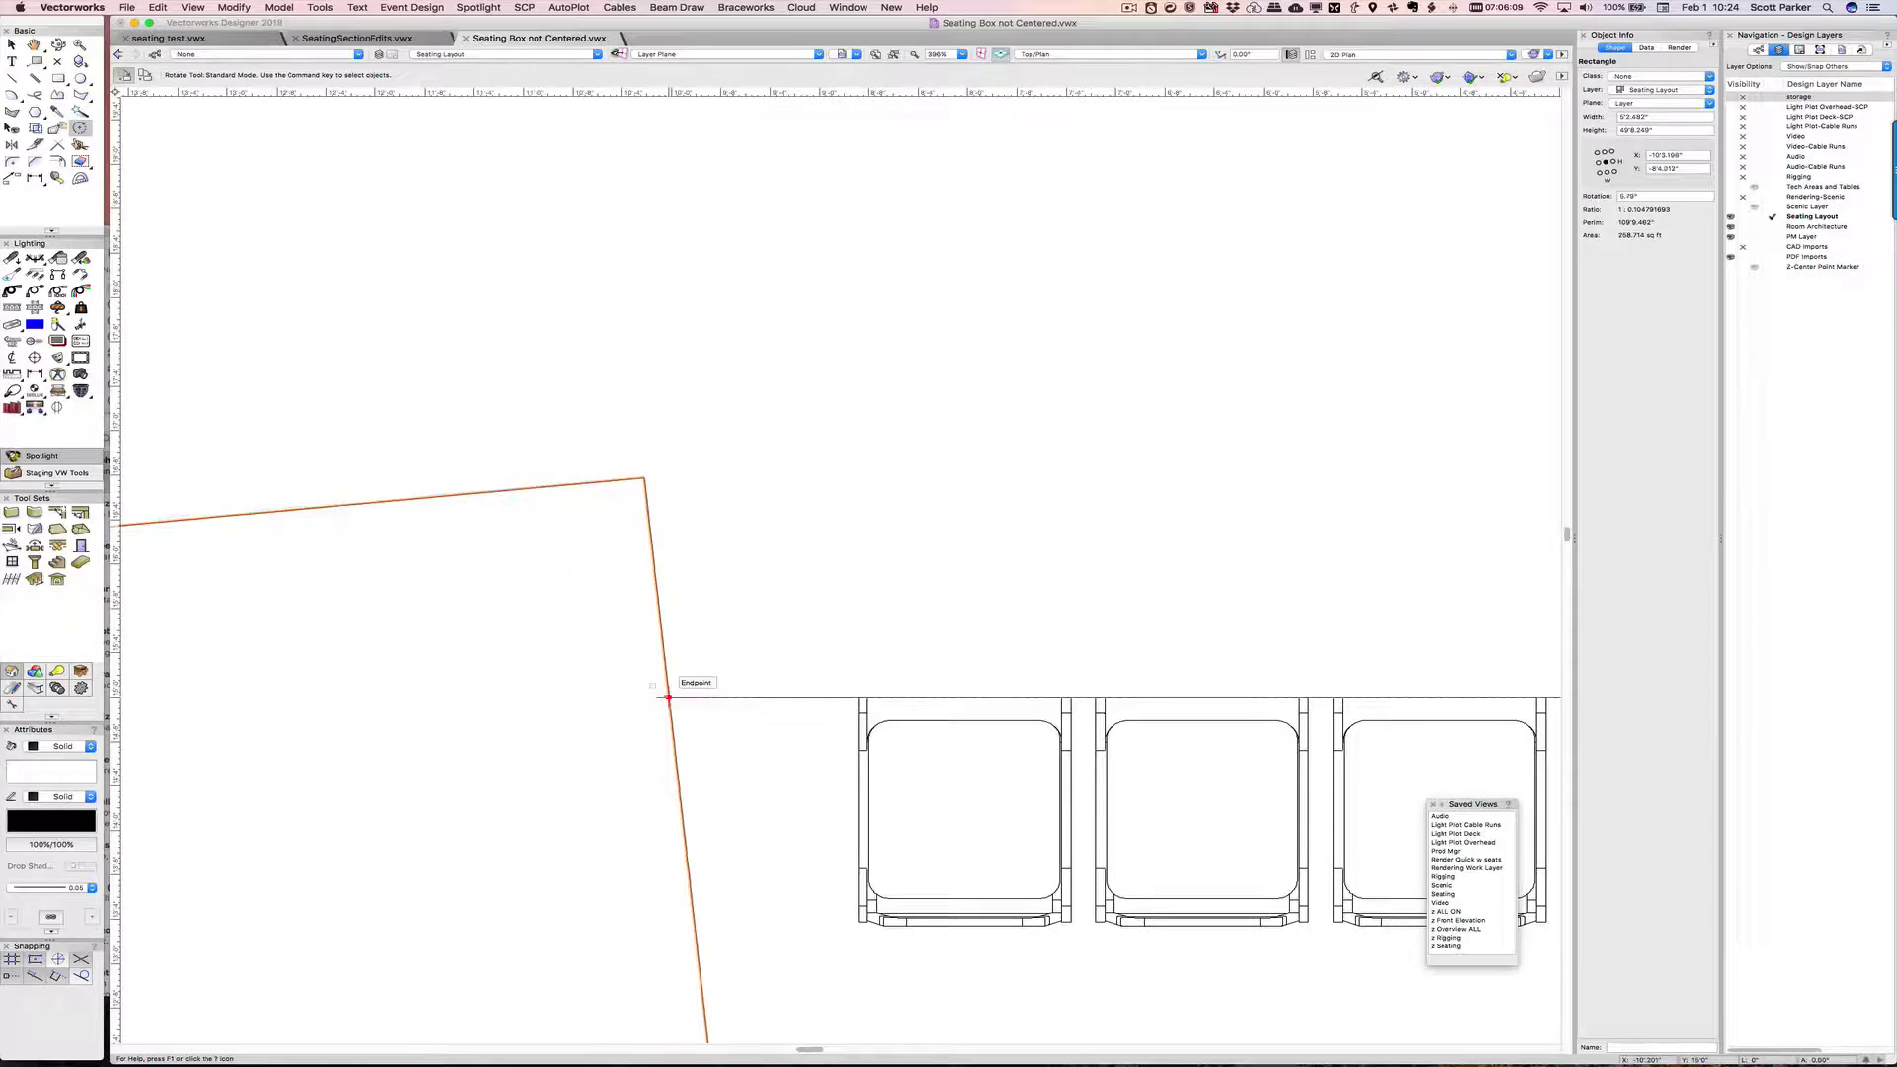
scroll(665, 698, down, 5)
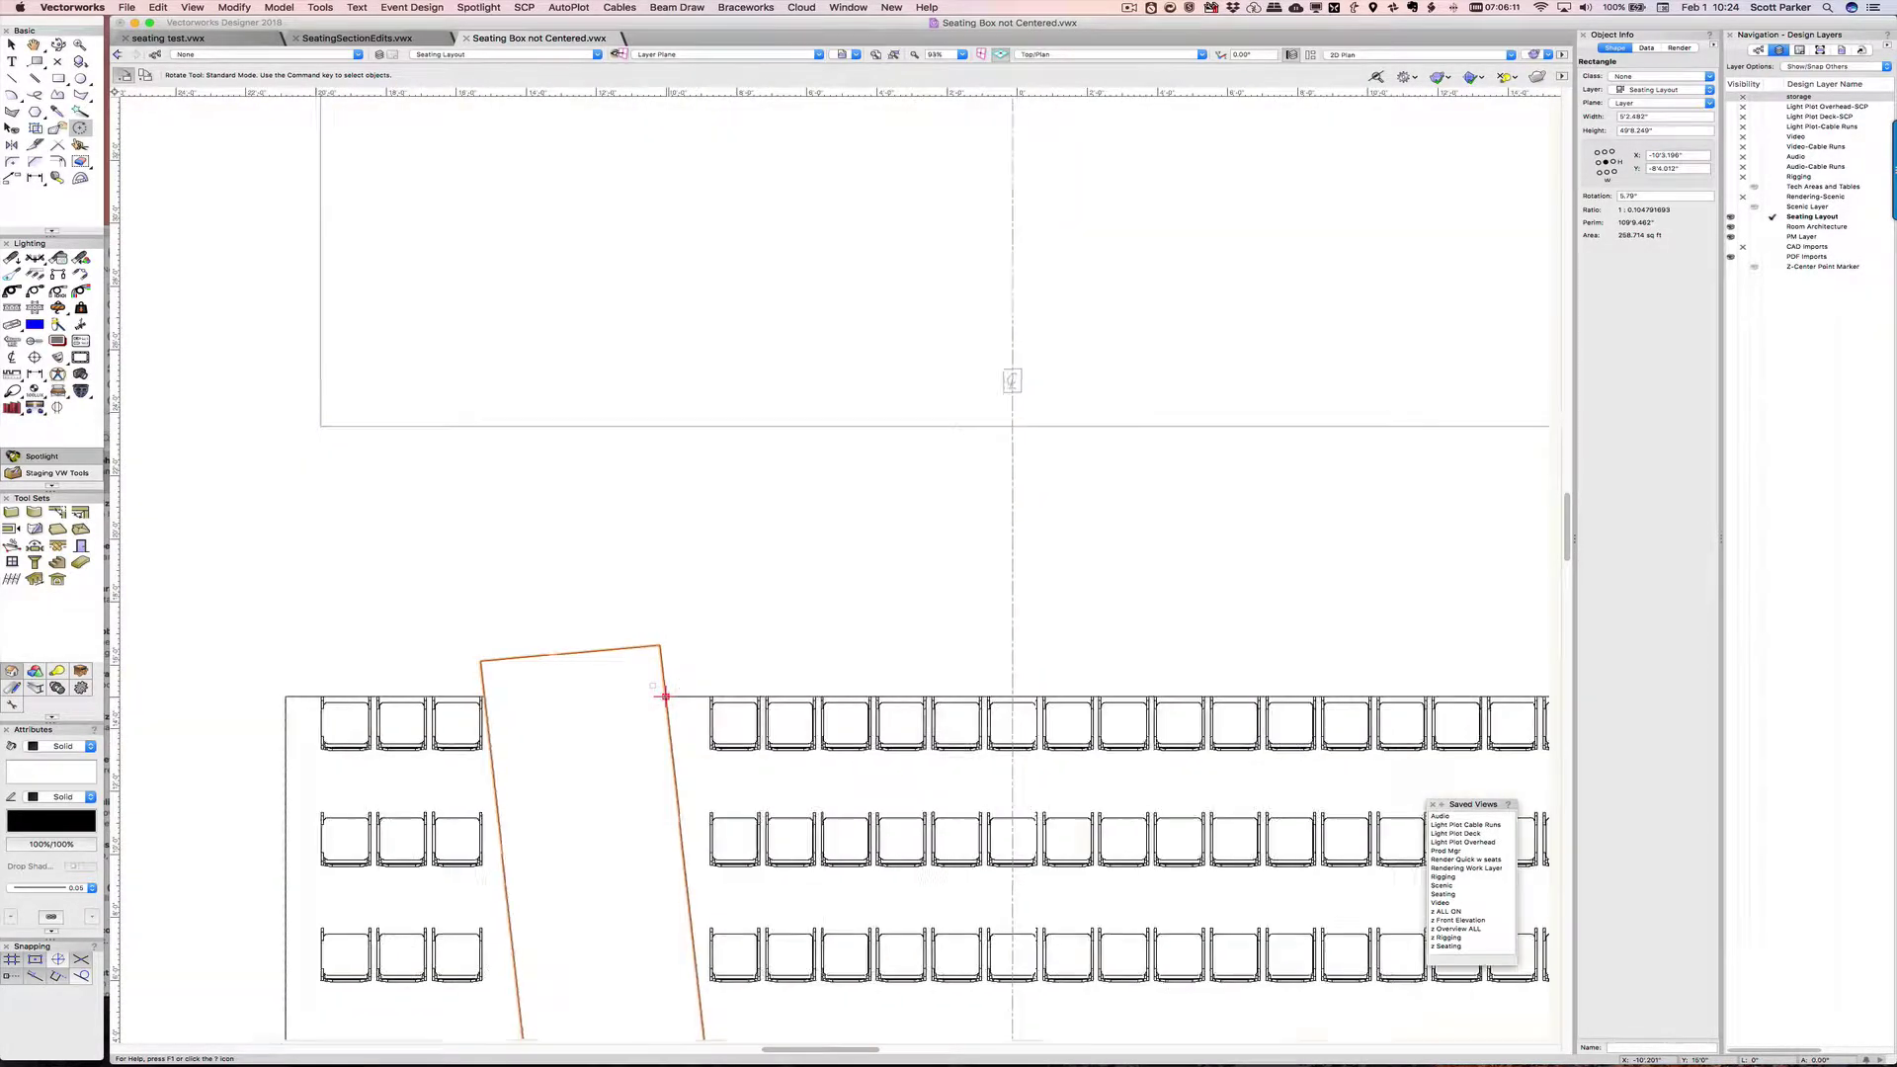
- Mirror the slanted rectangle across the room's vertical centre line onto the seats on the opposite side
scroll(665, 698, down, 4)
middle_drag(658, 695, 604, 265)
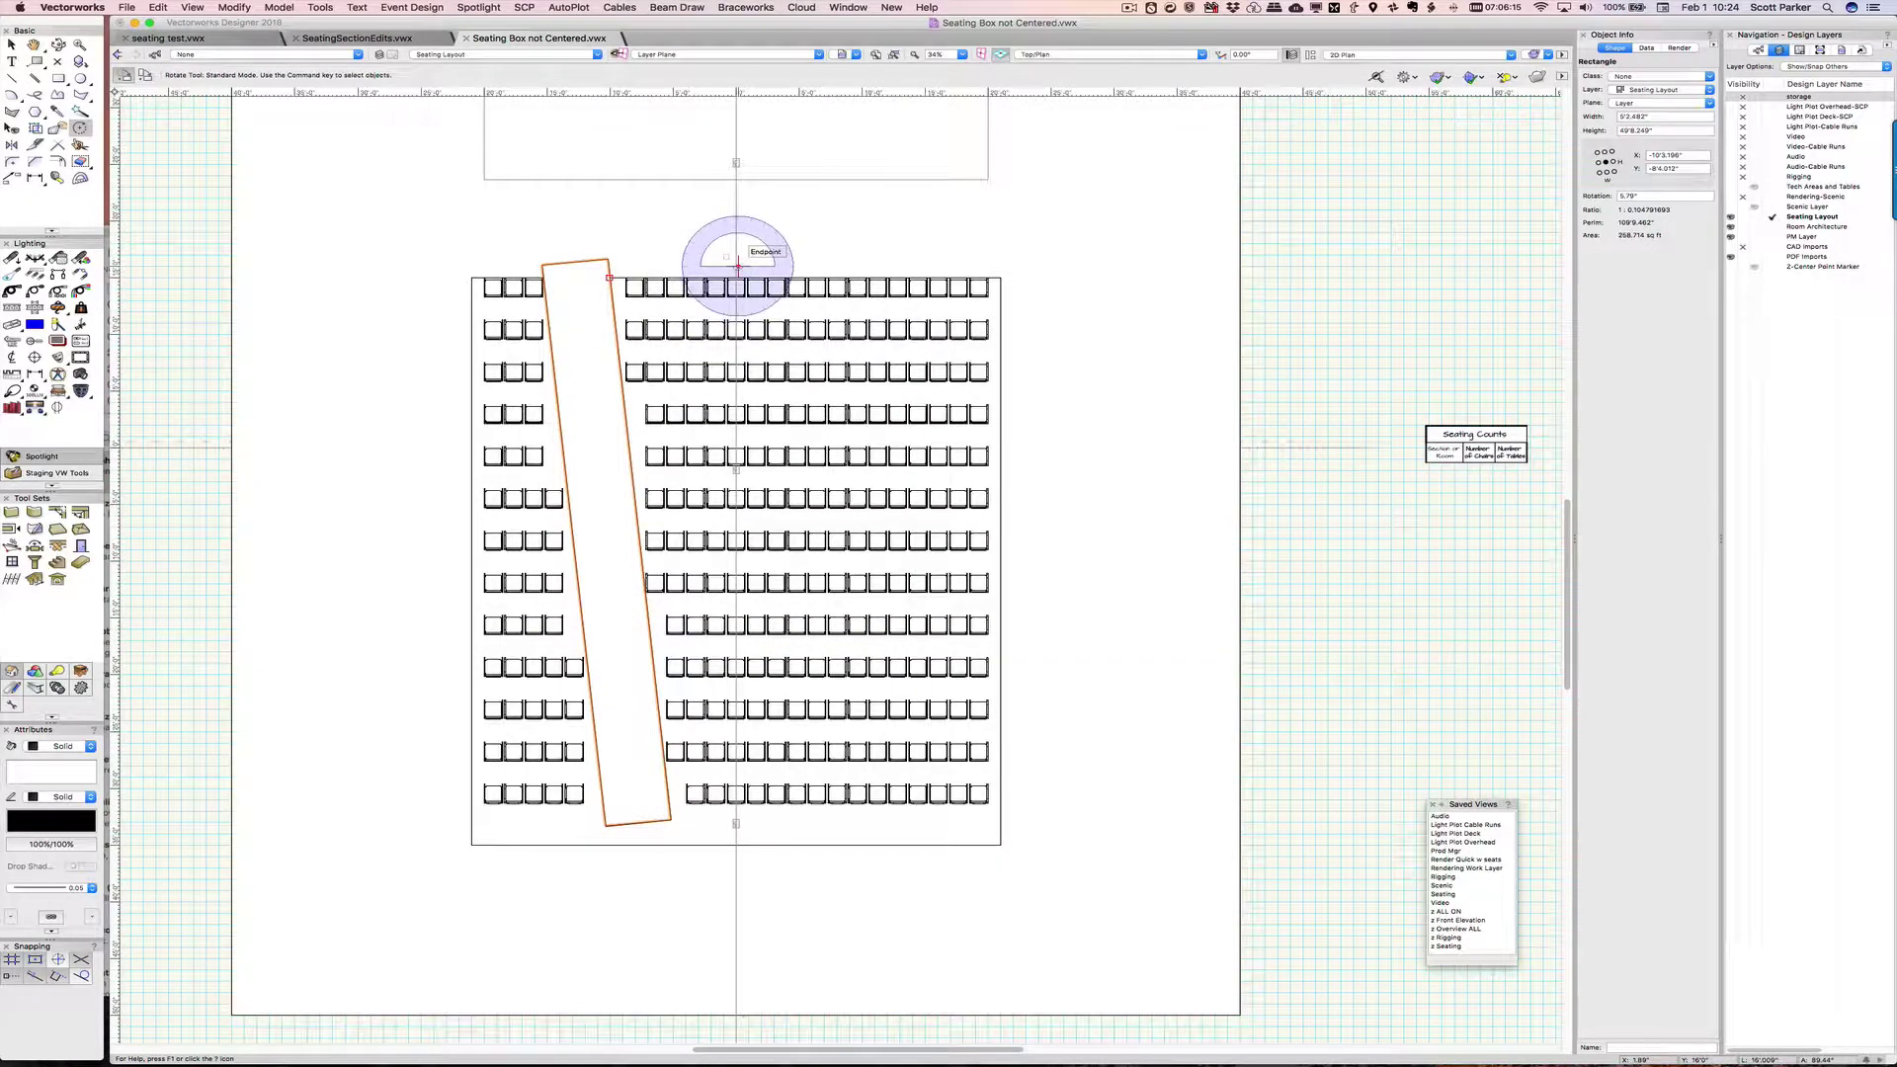
key(=)
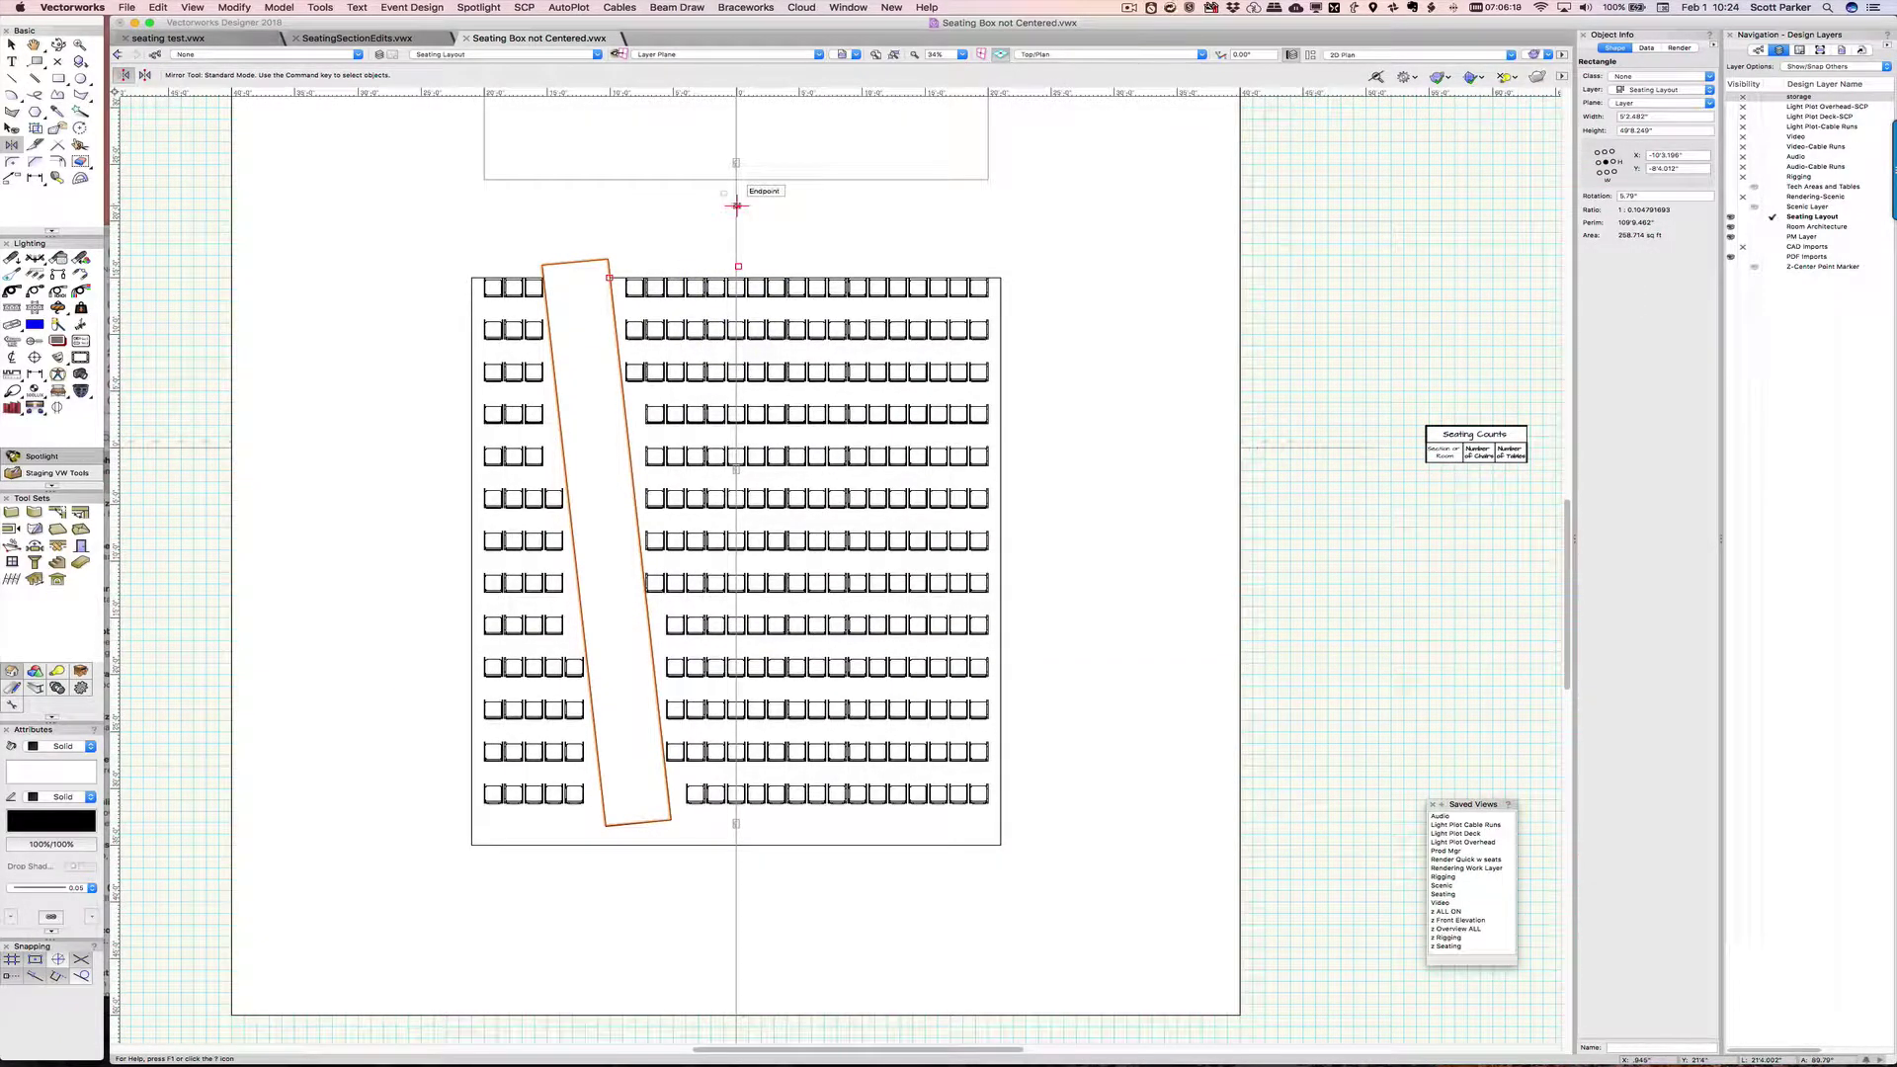
click(736, 204)
click(738, 358)
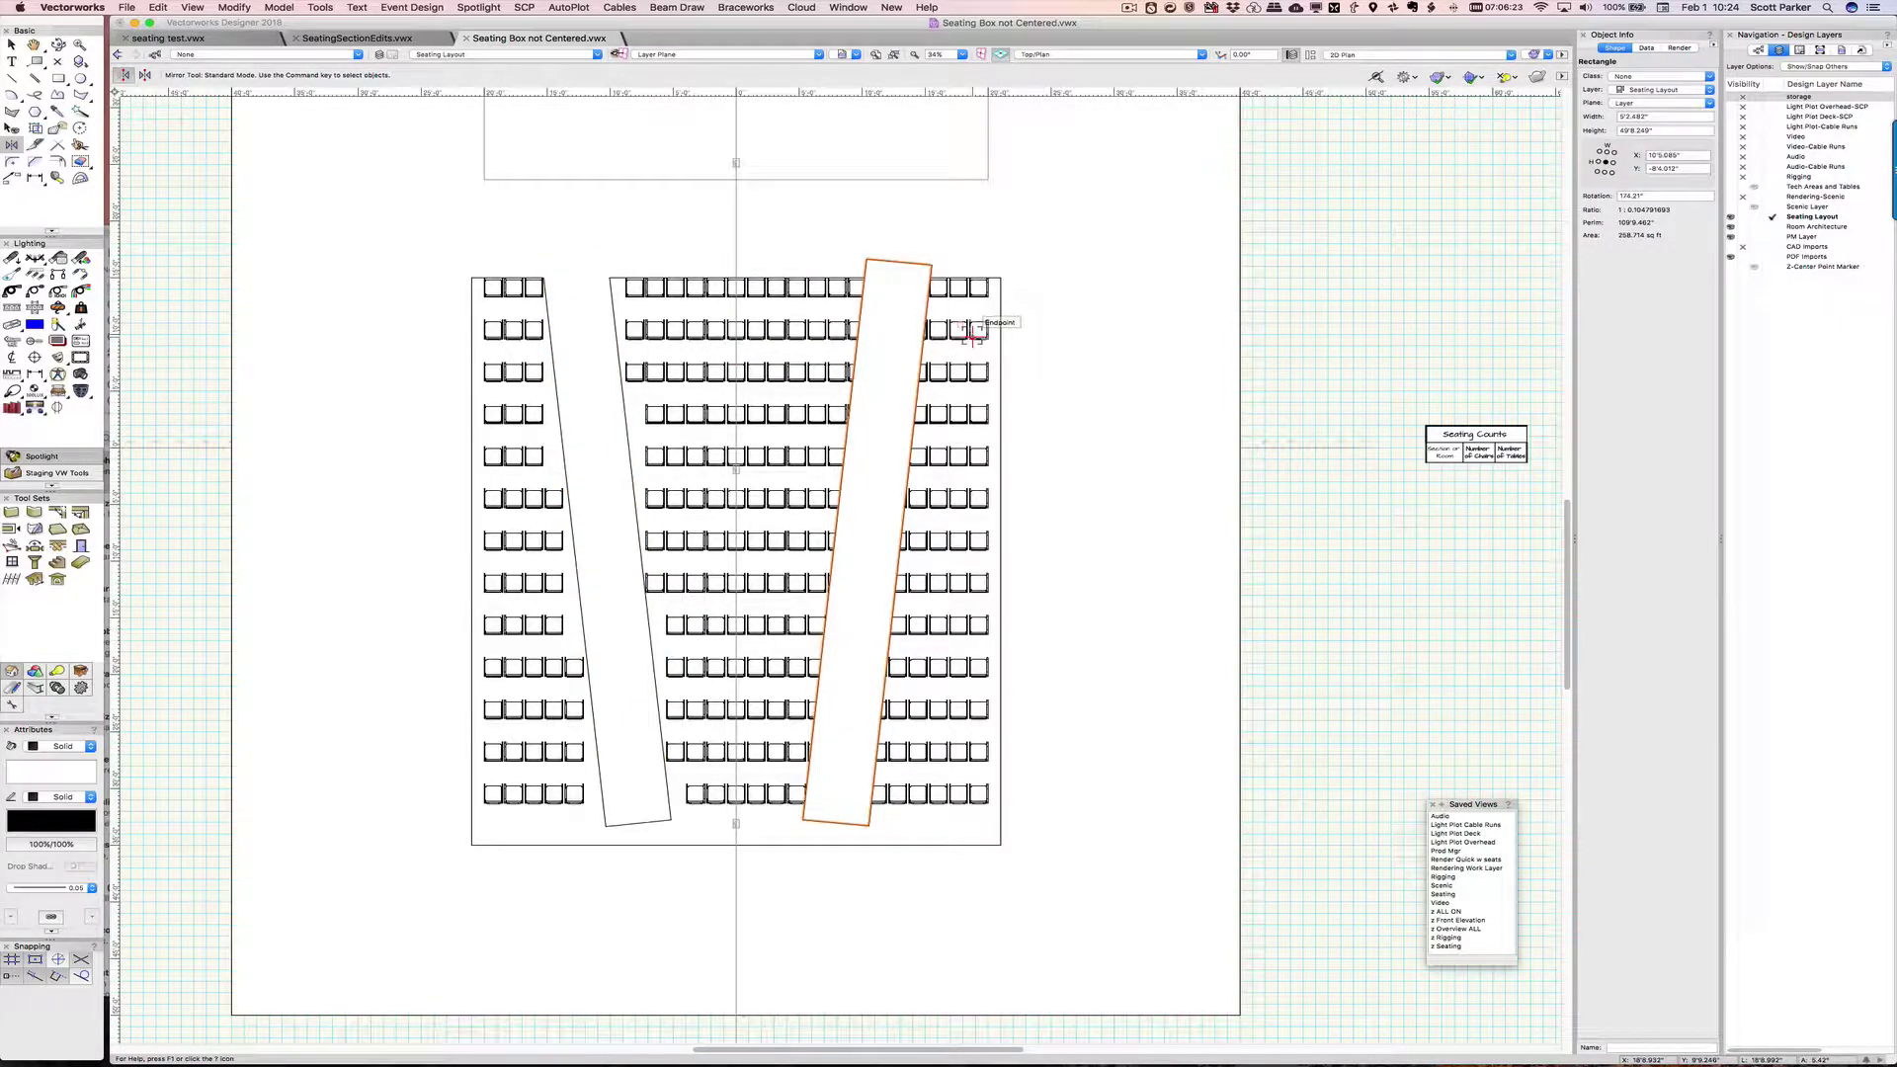
- Select the seating section and add four vertices to its front boundary edge around the mirrored rectangle with the Reshape tool
key(x)
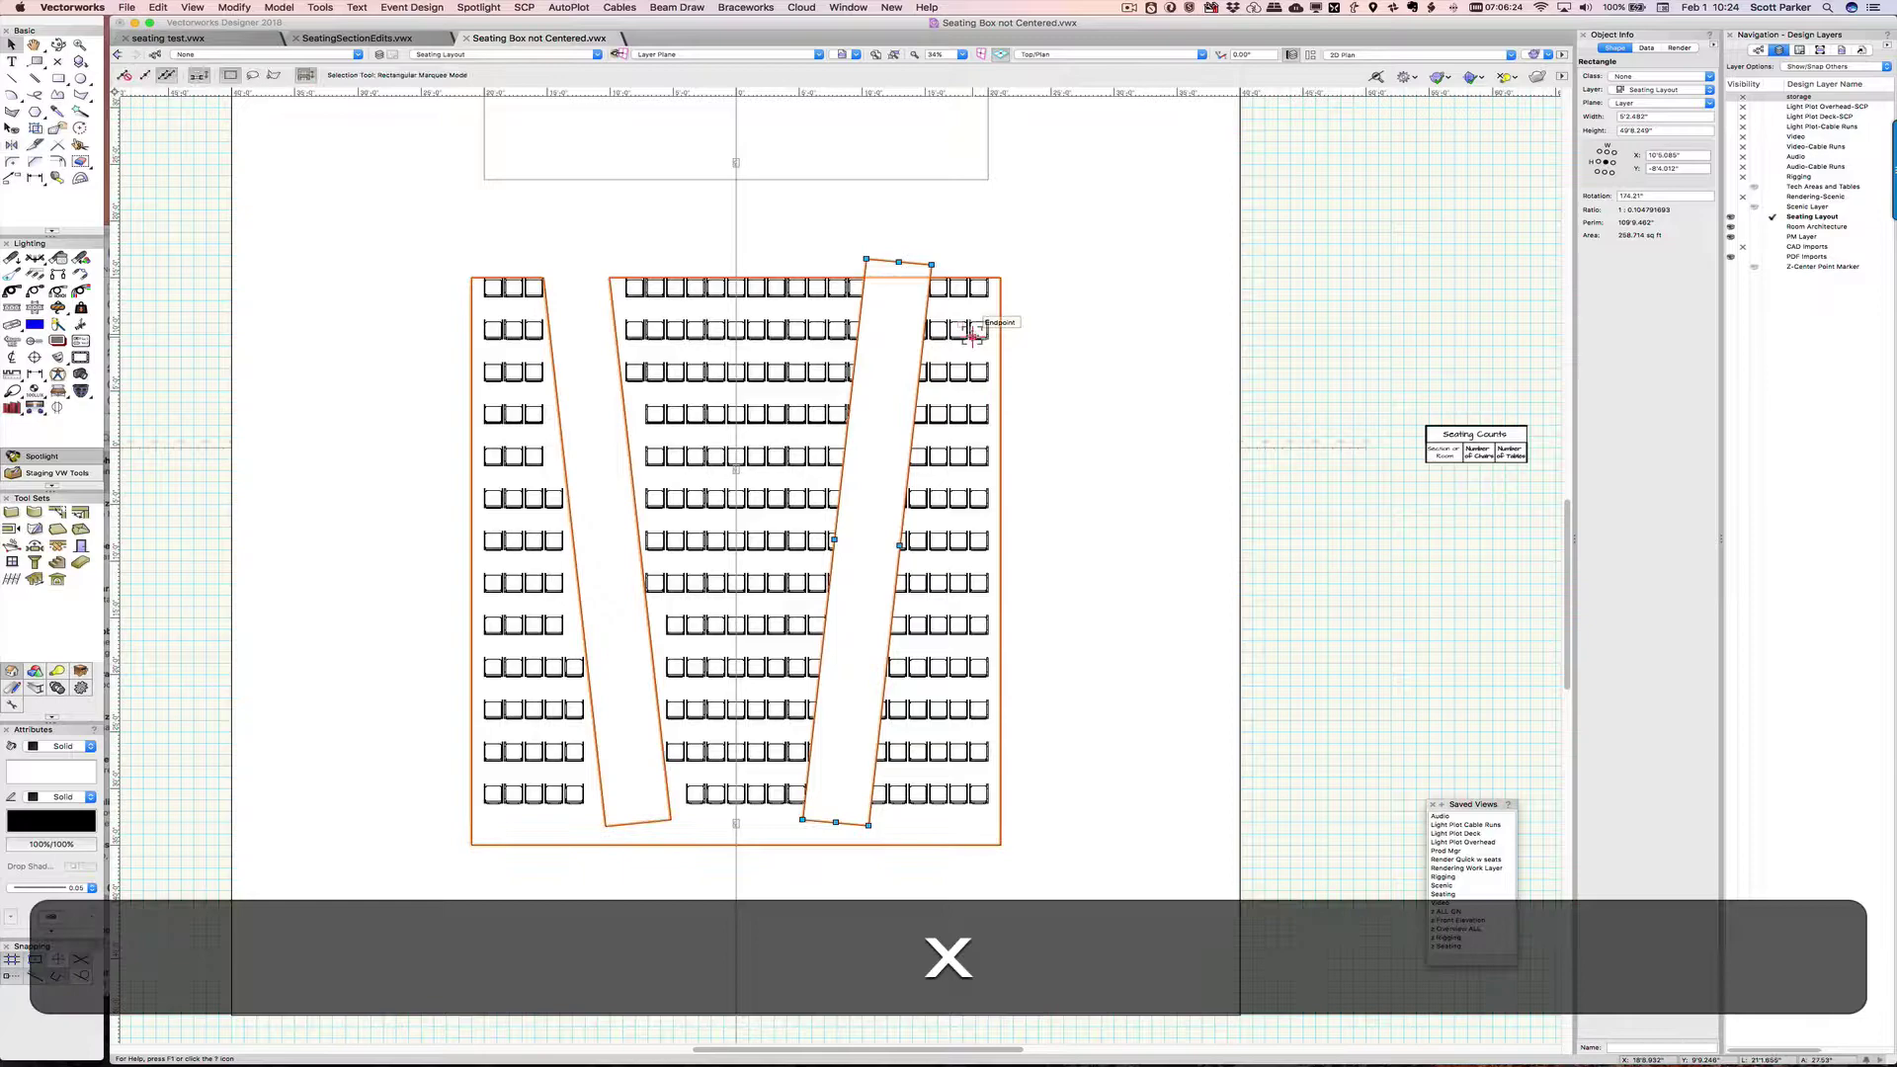
scroll(963, 280, up, 2)
click(964, 279)
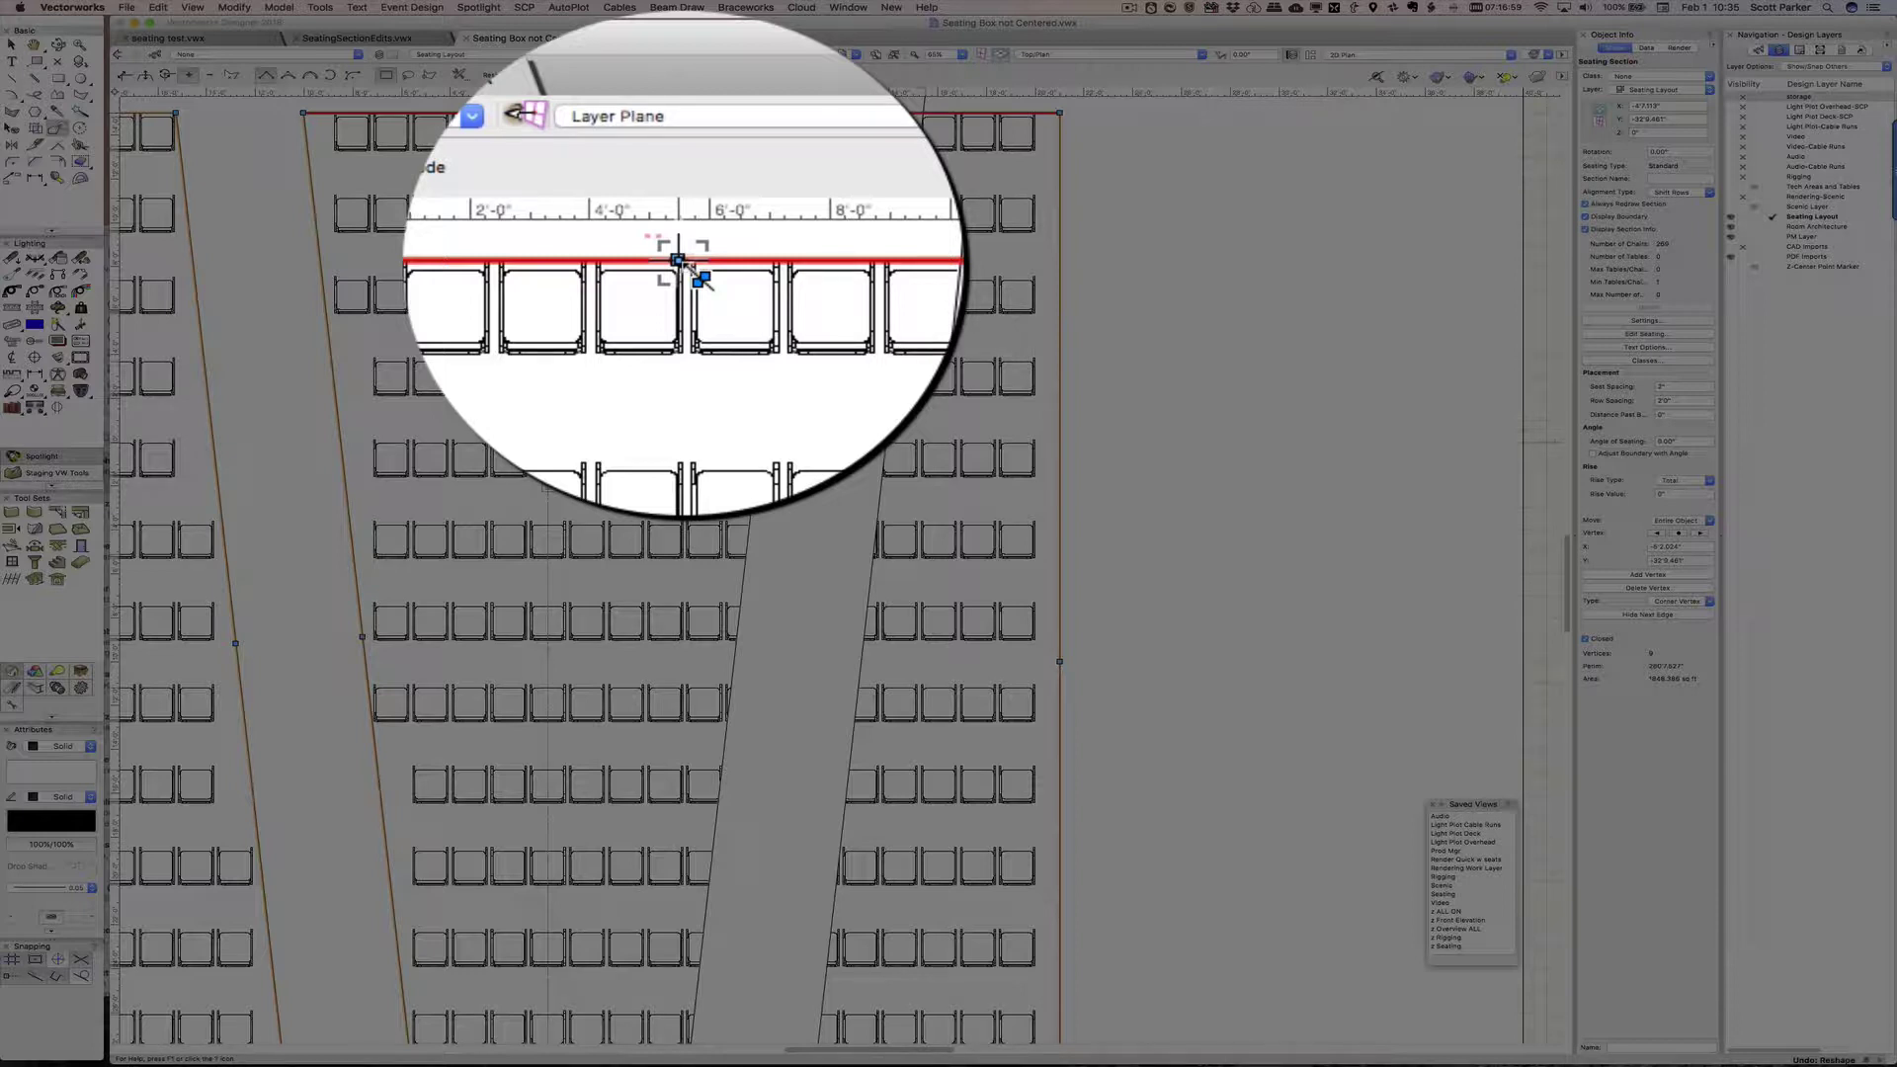
drag(696, 274, 736, 263)
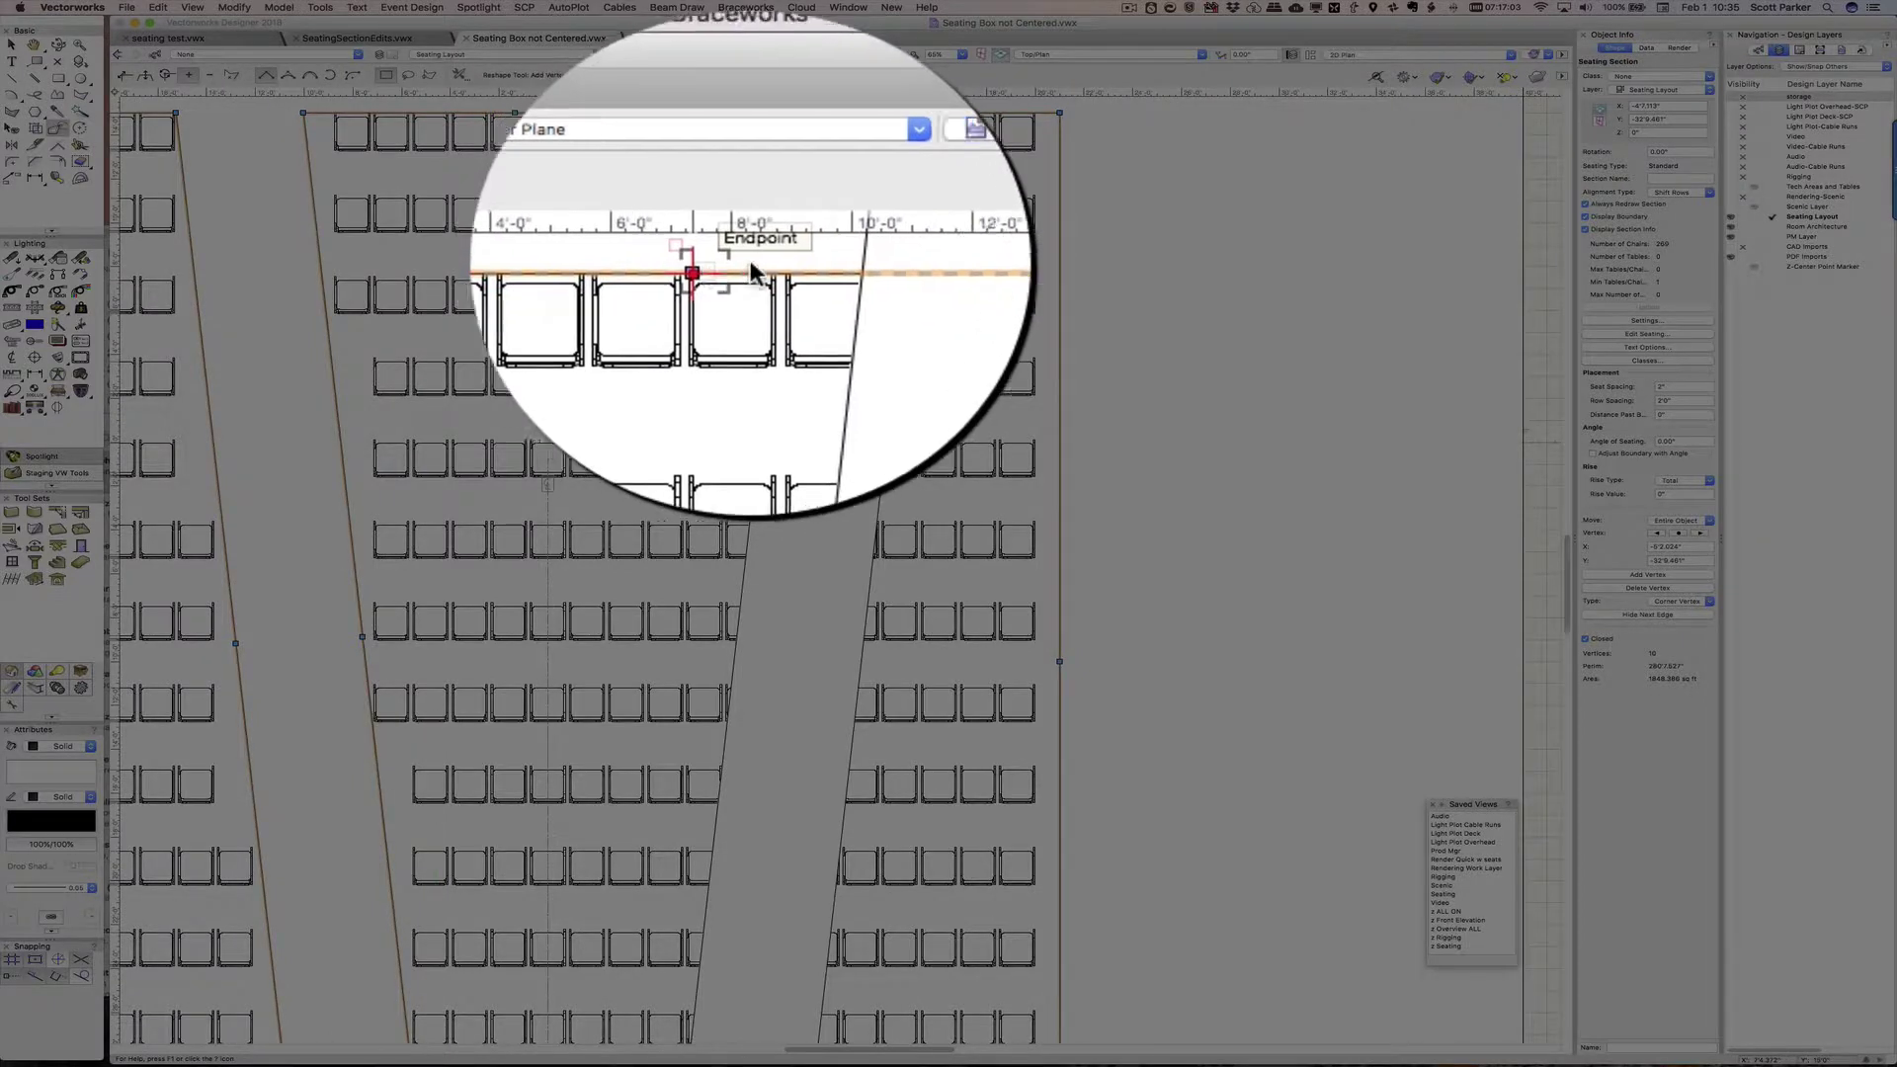
drag(897, 258, 835, 263)
click(835, 264)
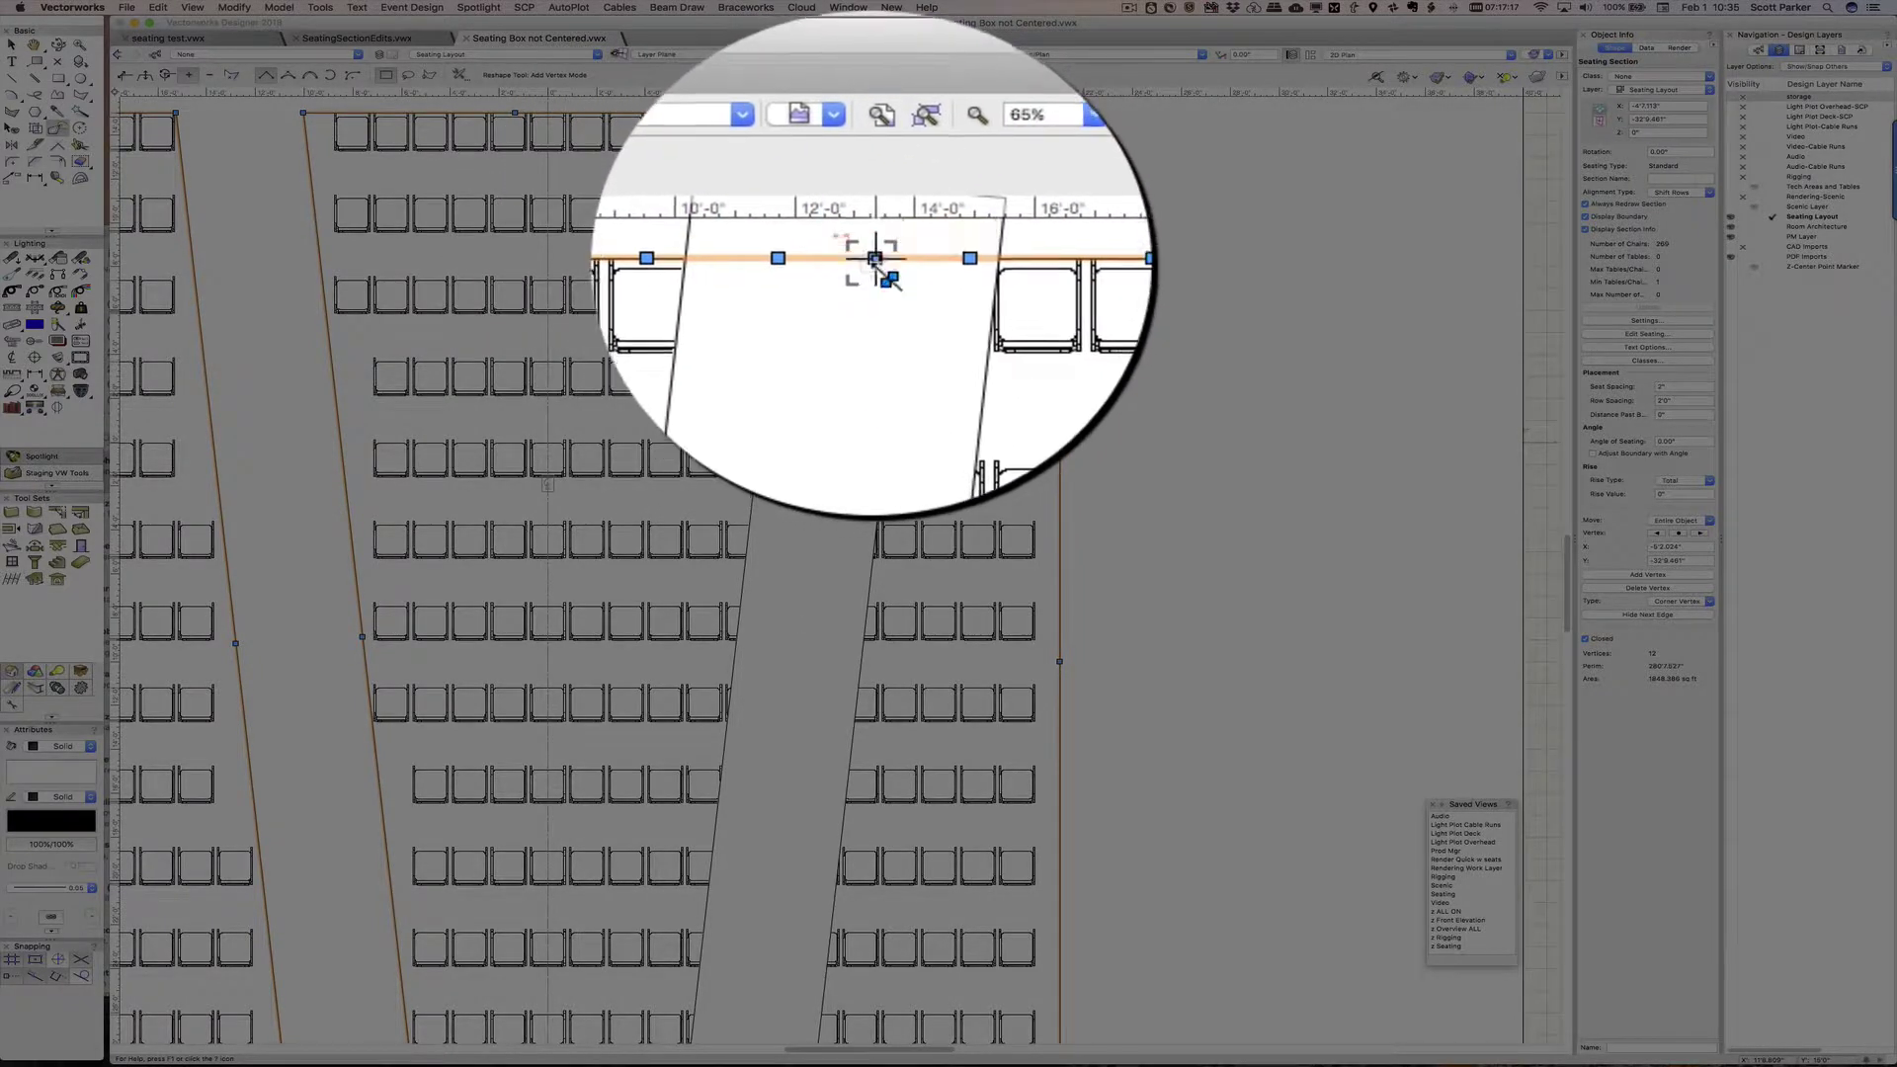
mouse_move(921, 264)
mouse_down()
mouse_move(931, 280)
mouse_move(939, 259)
mouse_up()
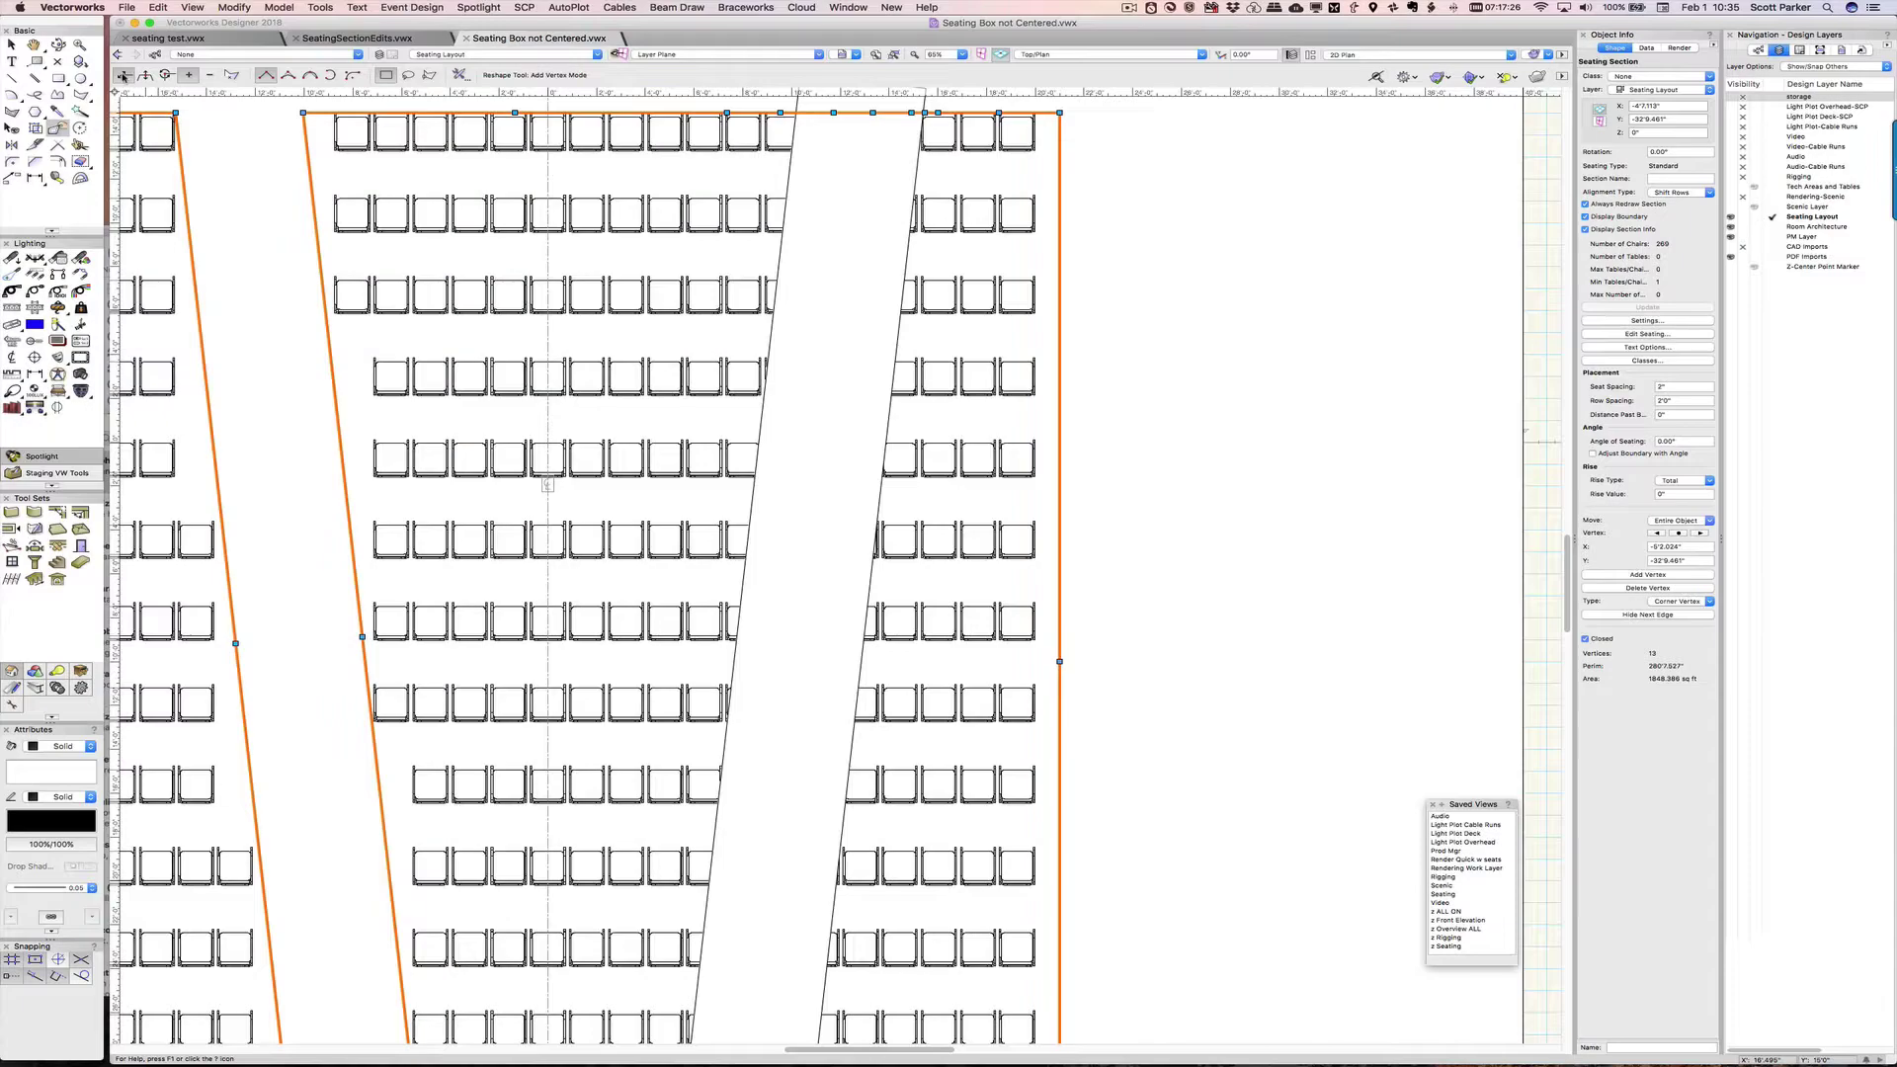
- Move the two inner new vertices to the mirrored rectangle's rear end, cutting a second slanted aisle into the boundary
click(124, 76)
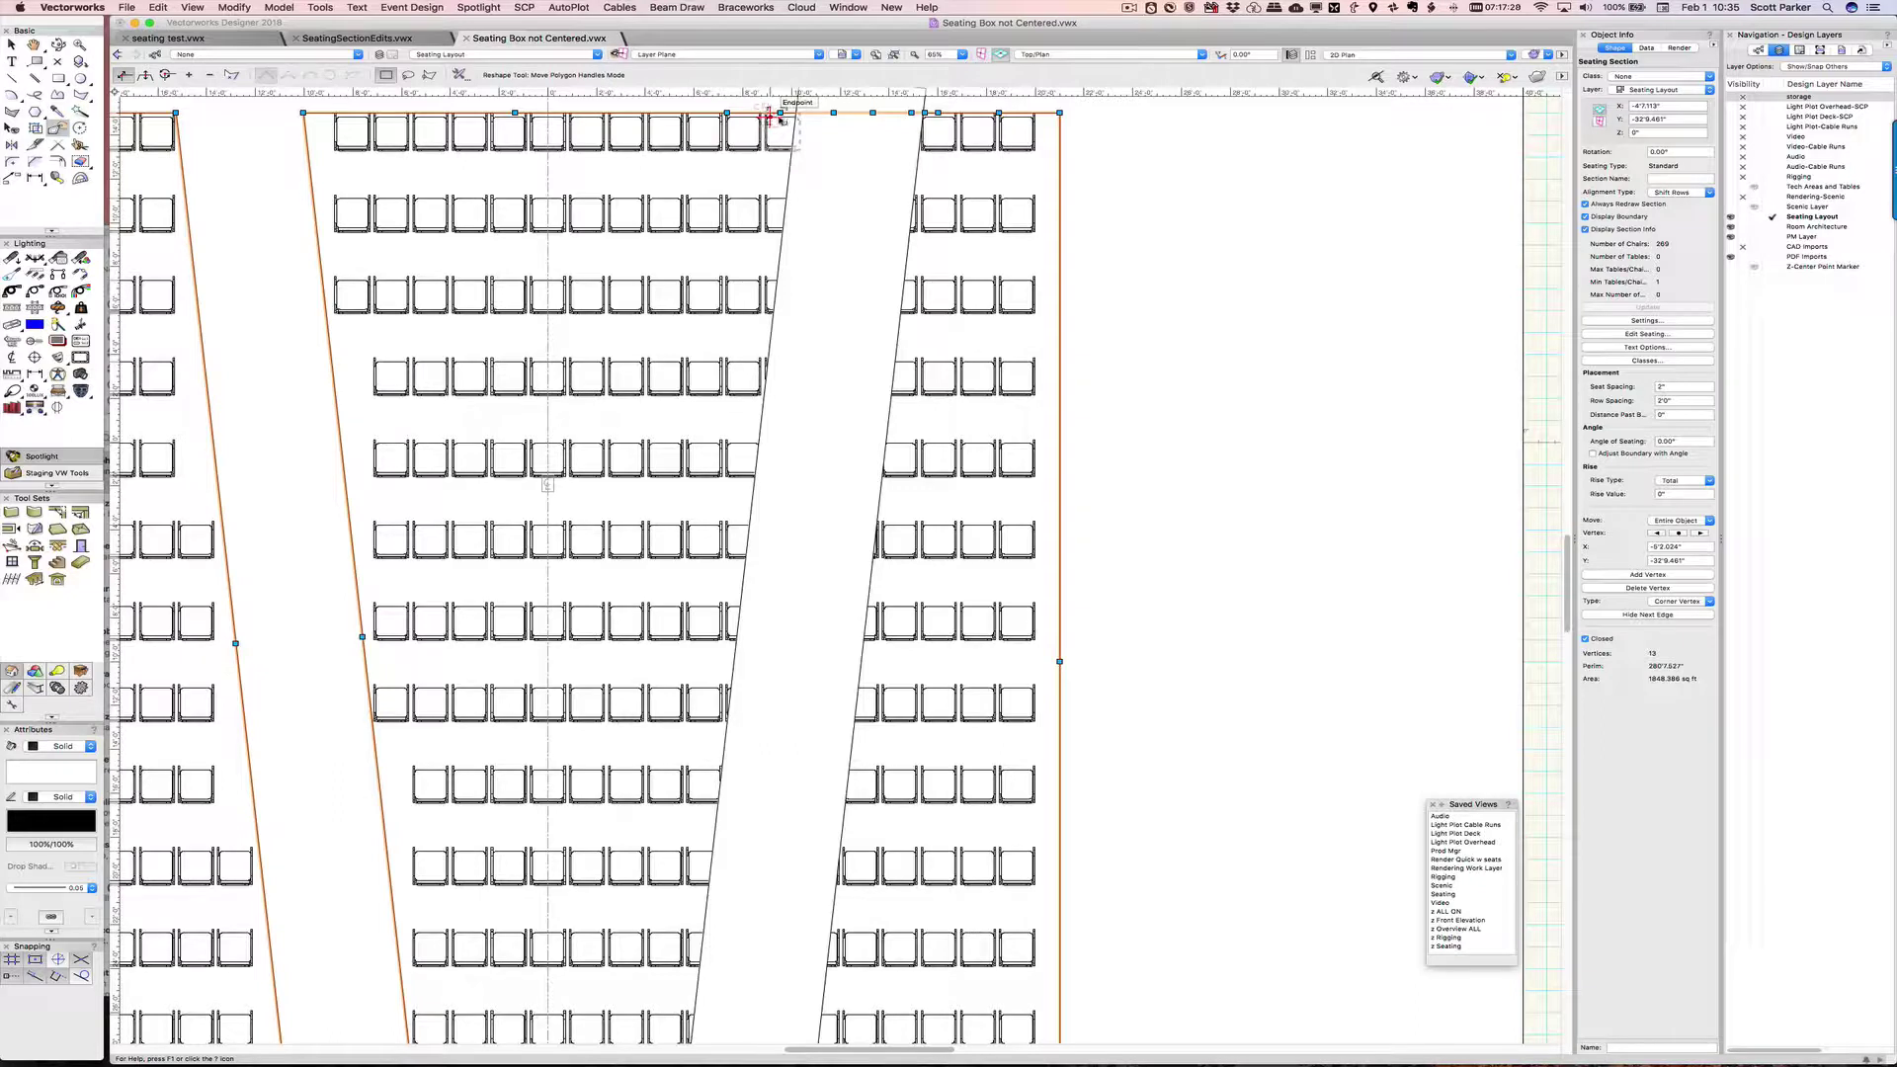
drag(780, 118, 791, 781)
middle_drag(796, 716, 833, 505)
drag(755, 761, 777, 878)
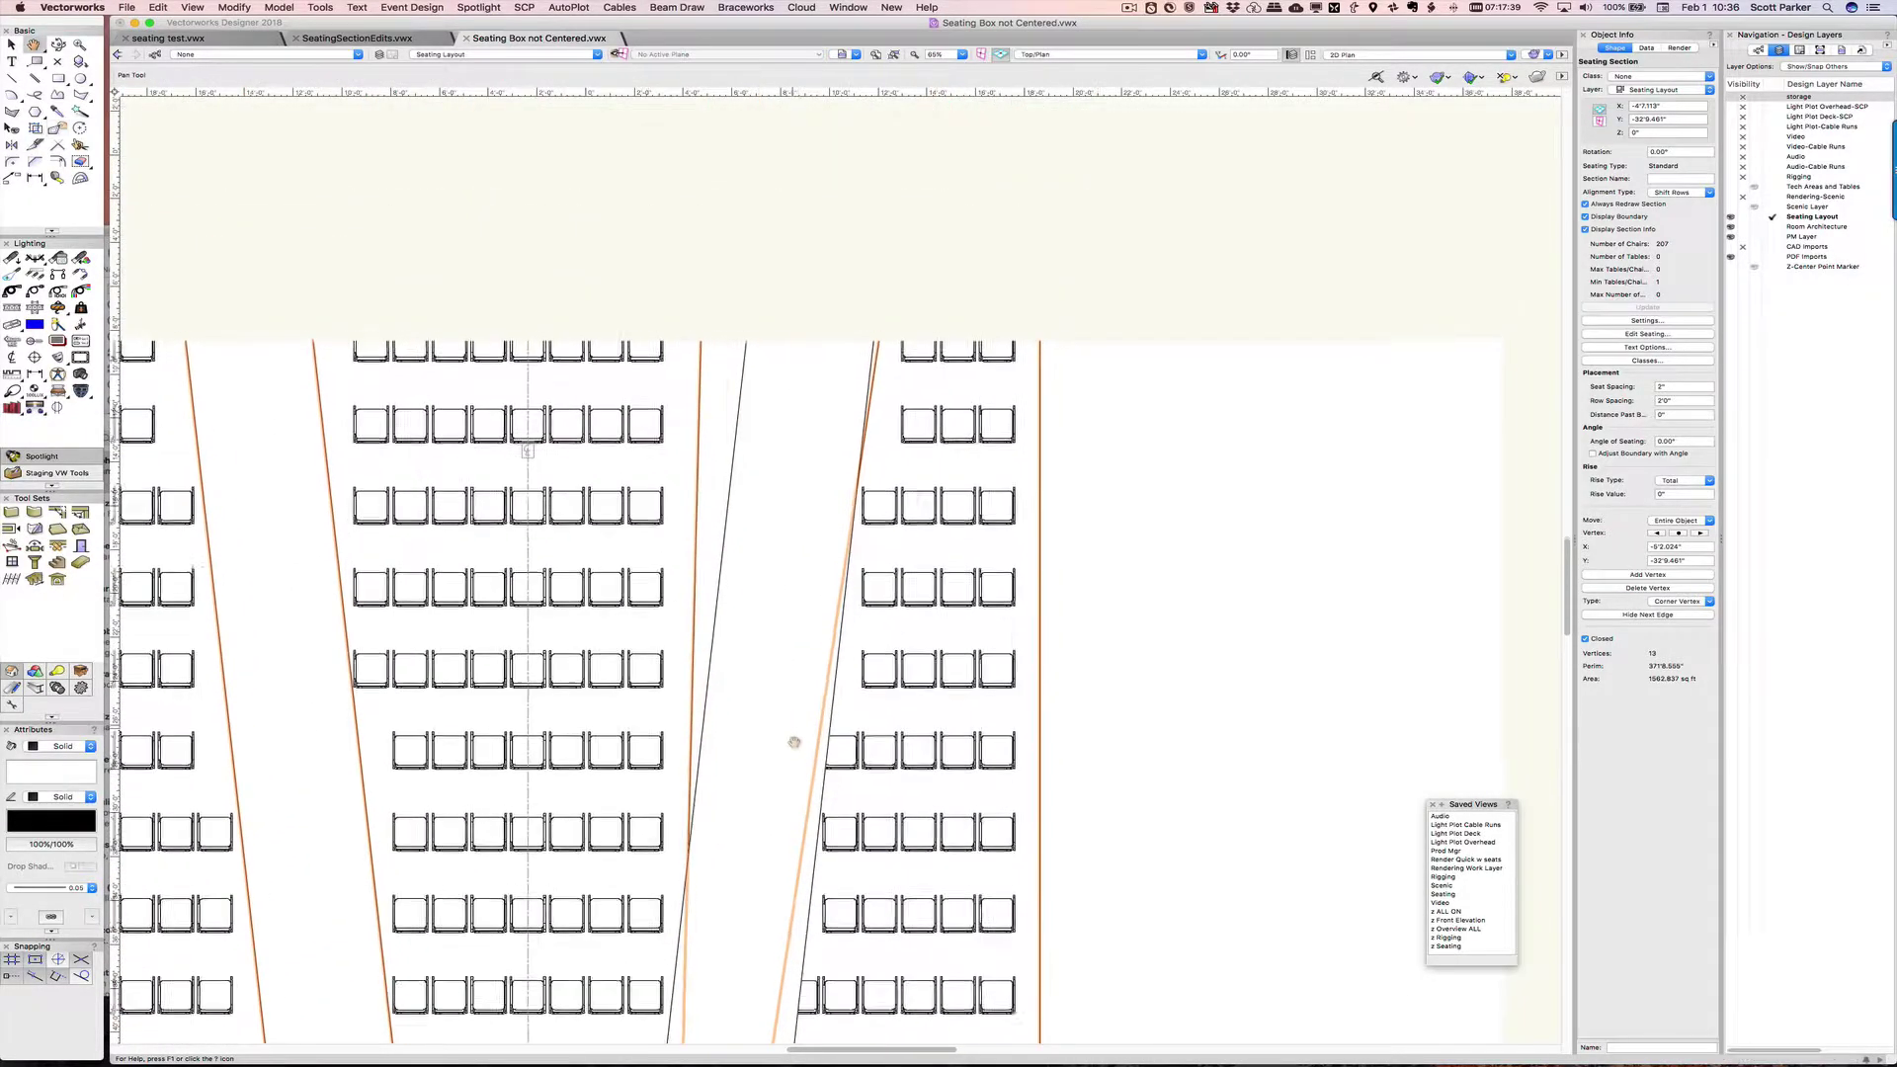
mouse_move(793, 741)
mouse_down()
mouse_move(783, 372)
mouse_move(730, 485)
mouse_up()
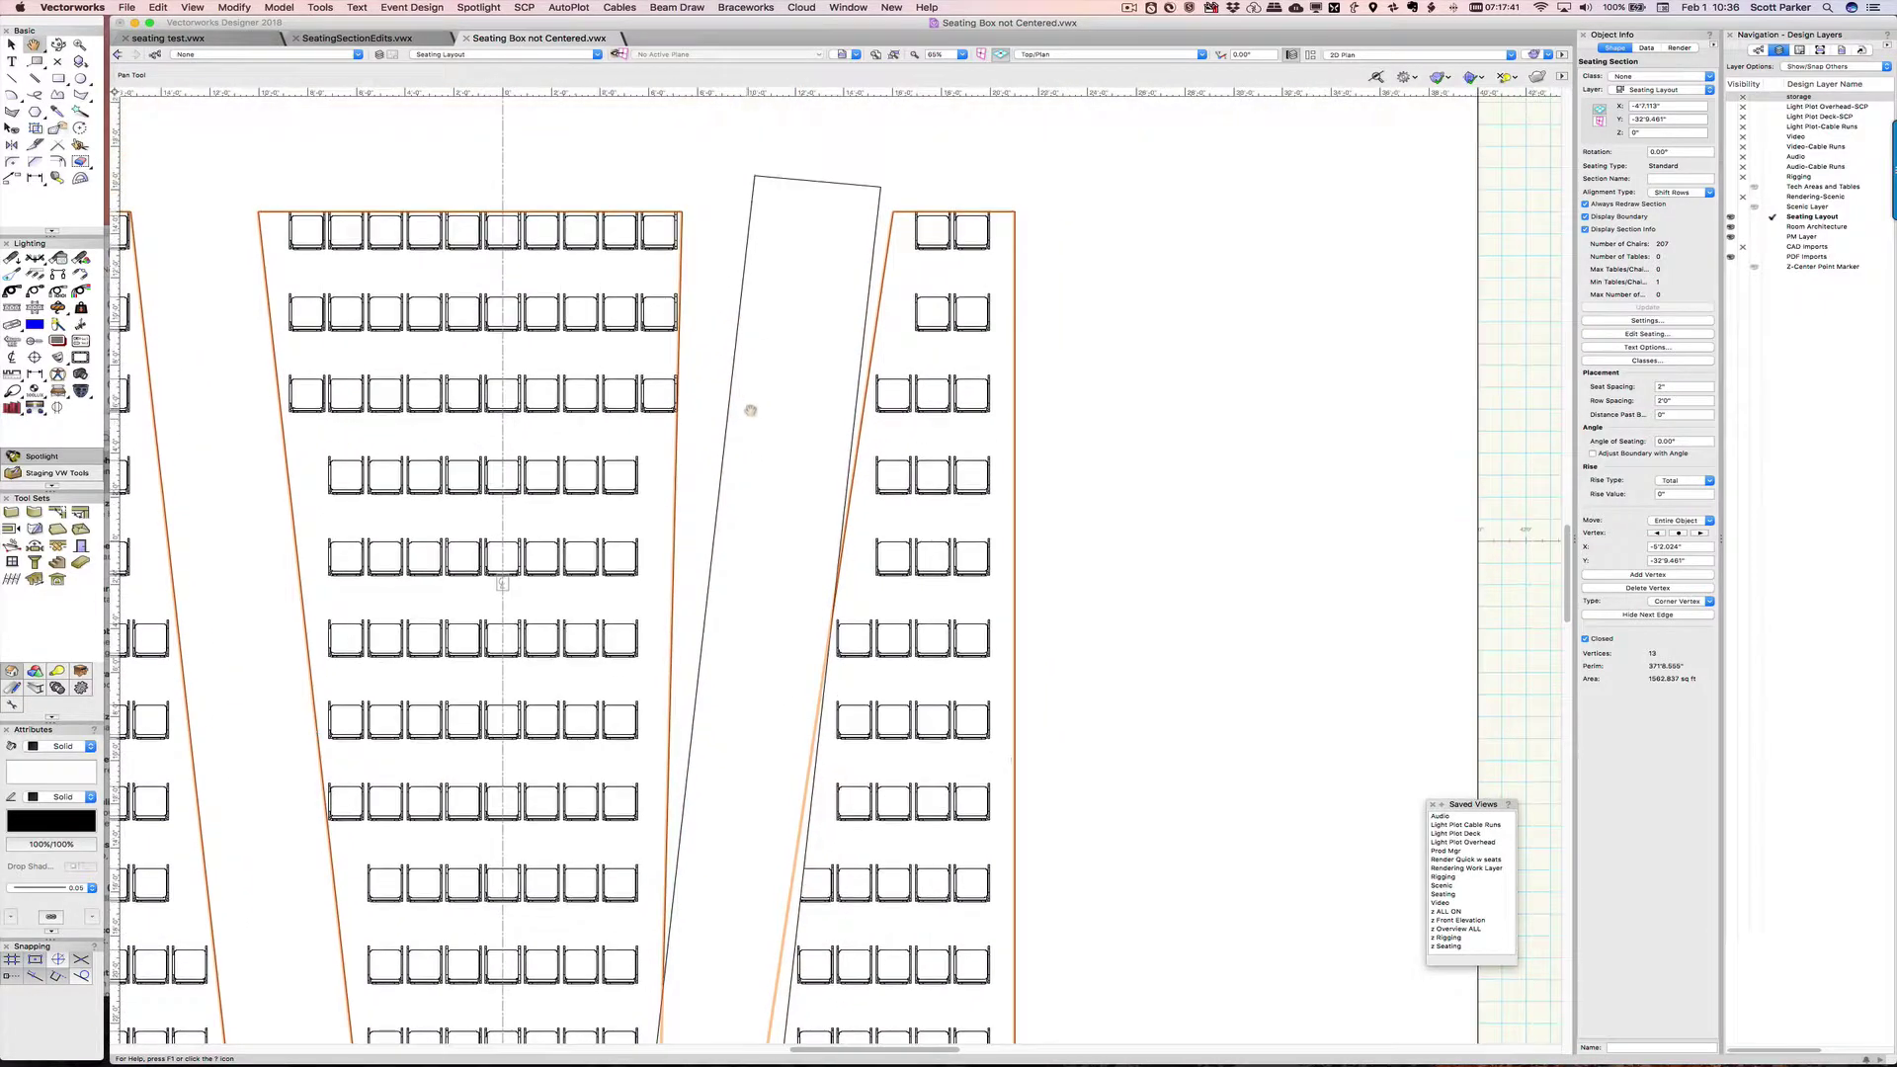
- Align the second aisle's front vertices with the mirrored rectangle's sides and its rear vertices with the rectangle's rear corners
drag(682, 211, 751, 210)
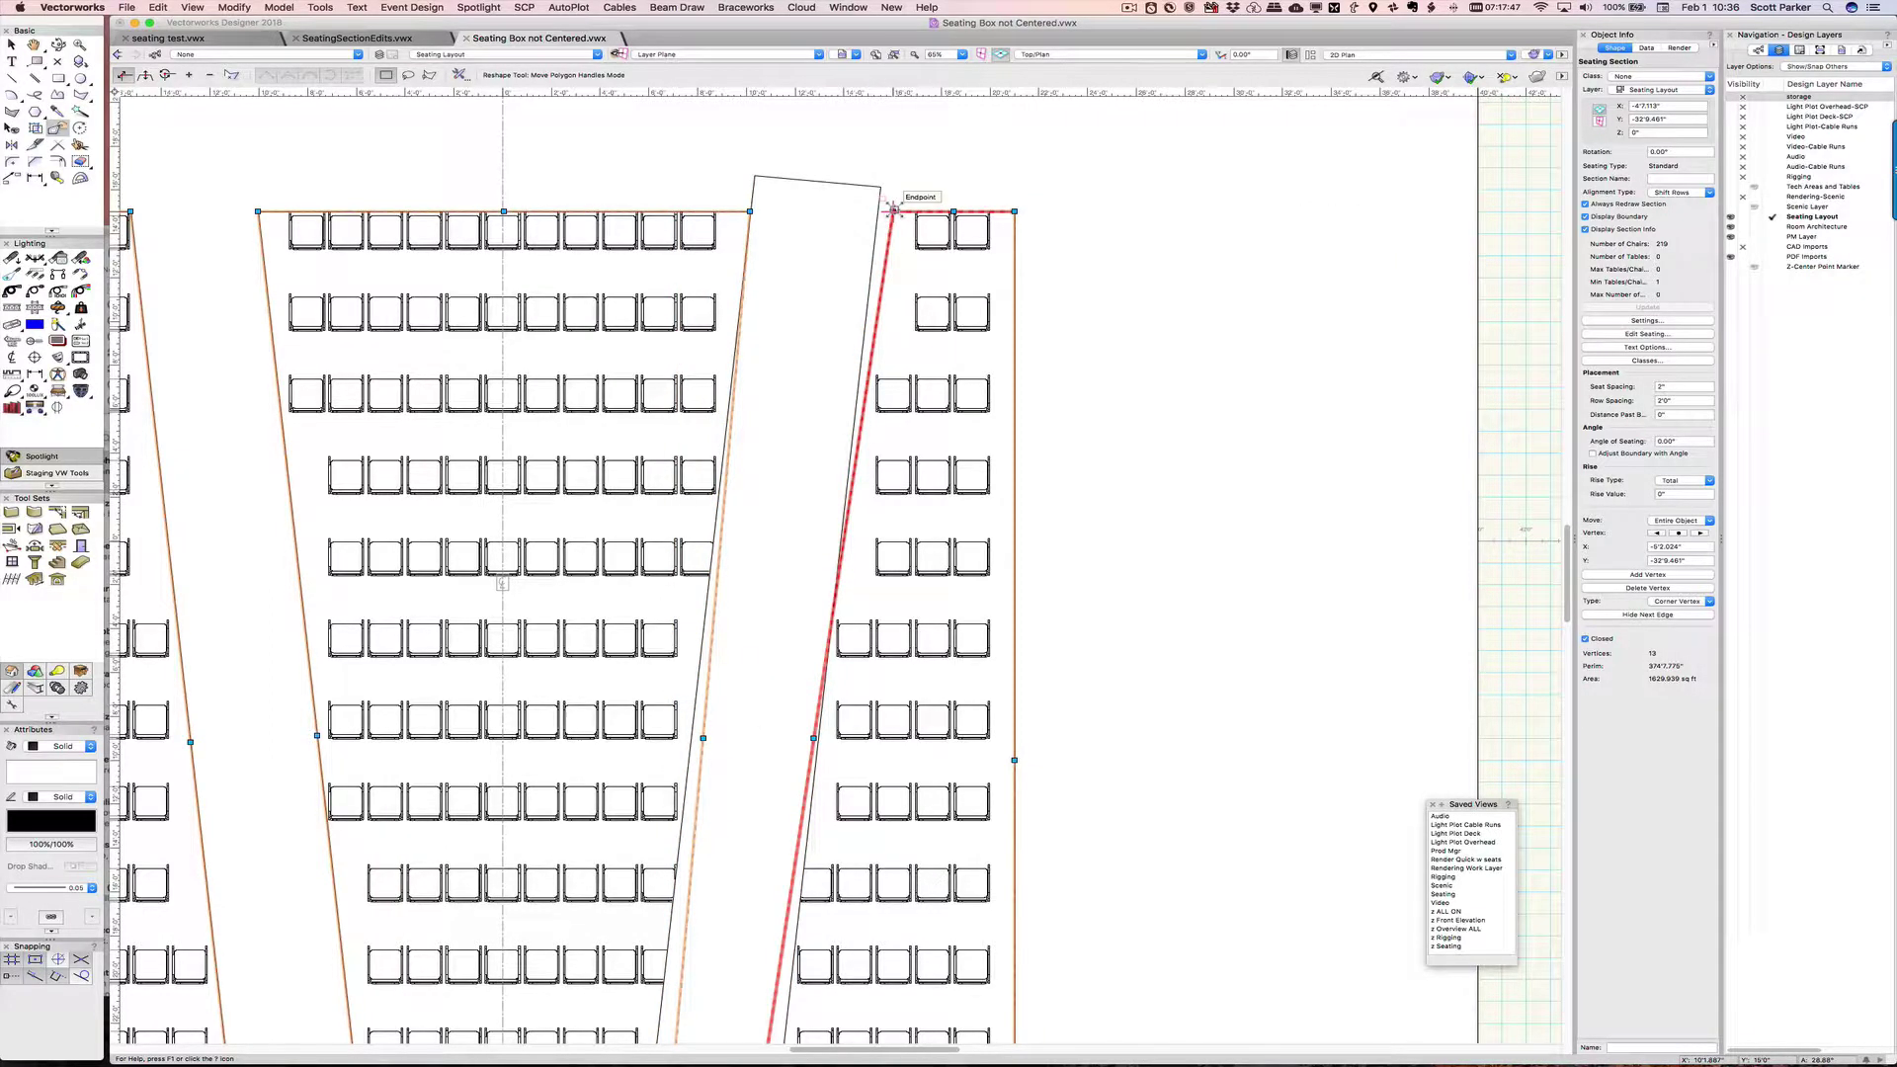
drag(893, 209, 878, 211)
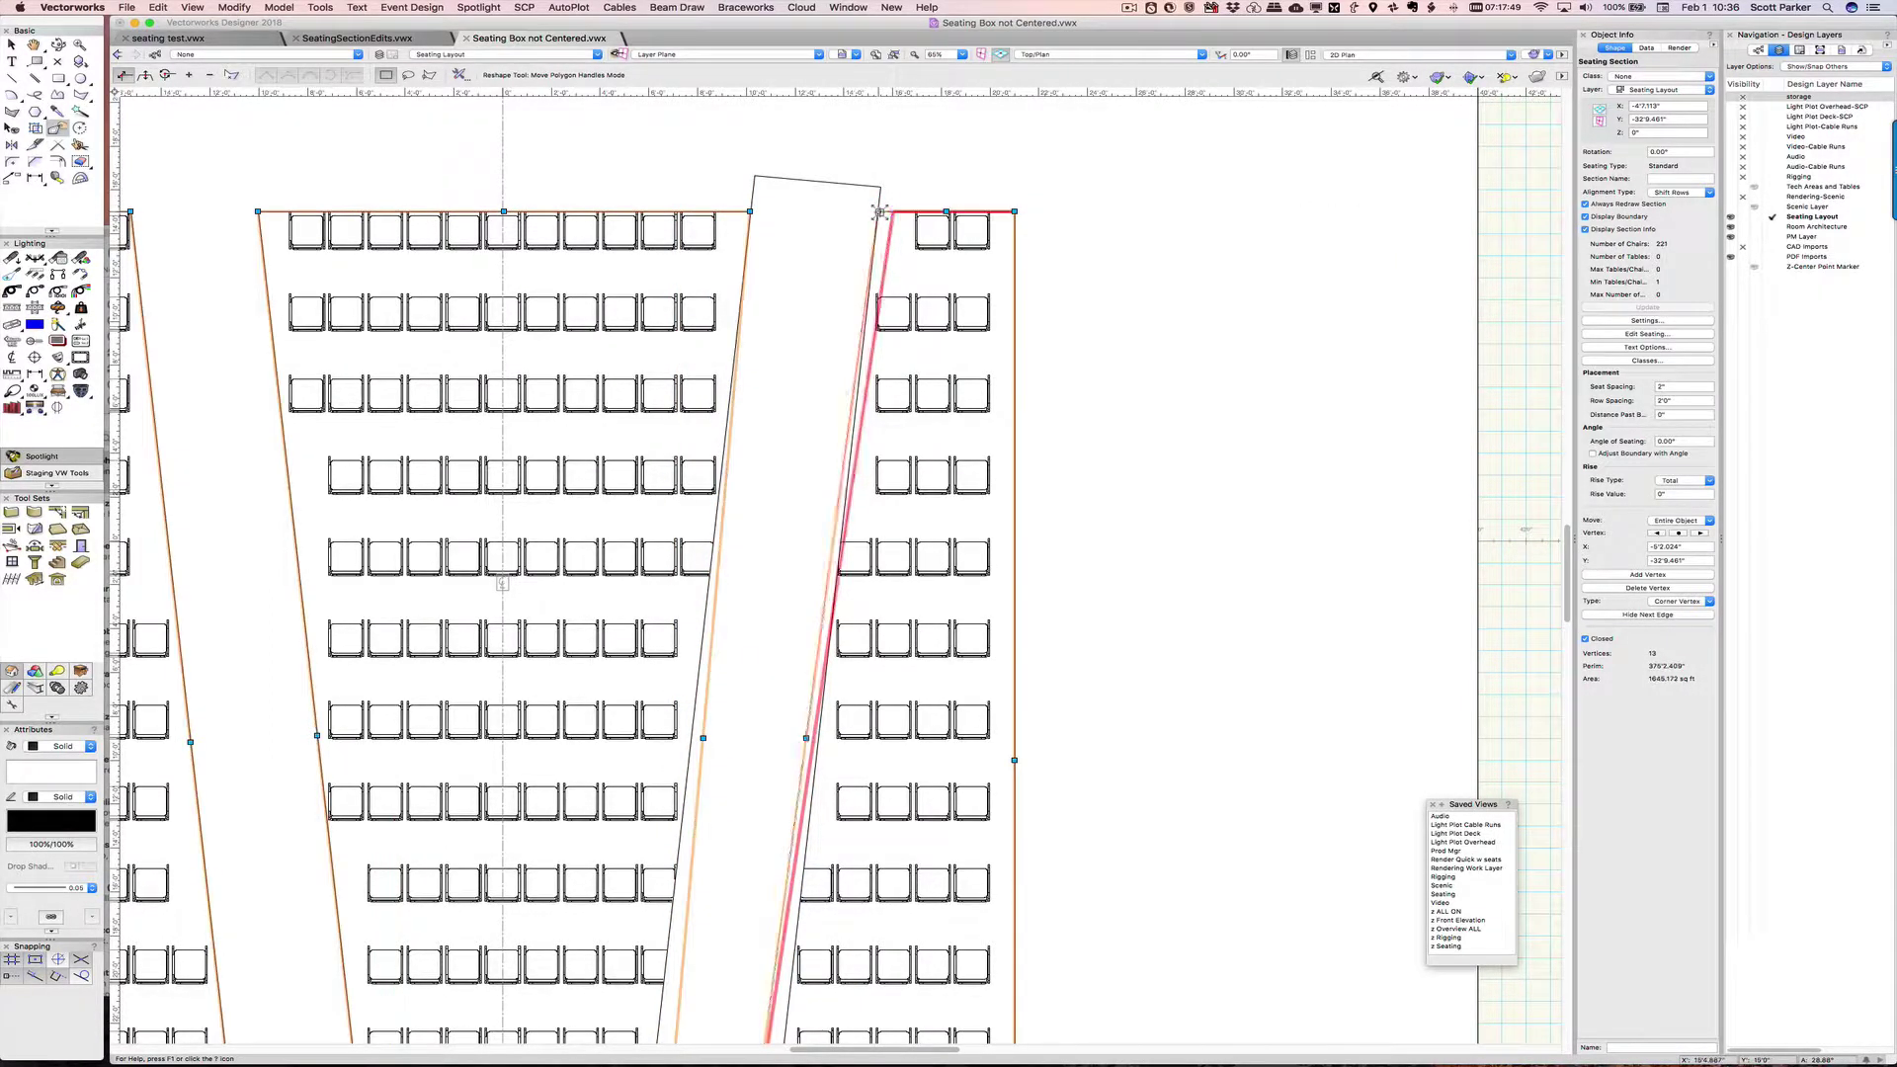
middle_drag(830, 845, 969, 537)
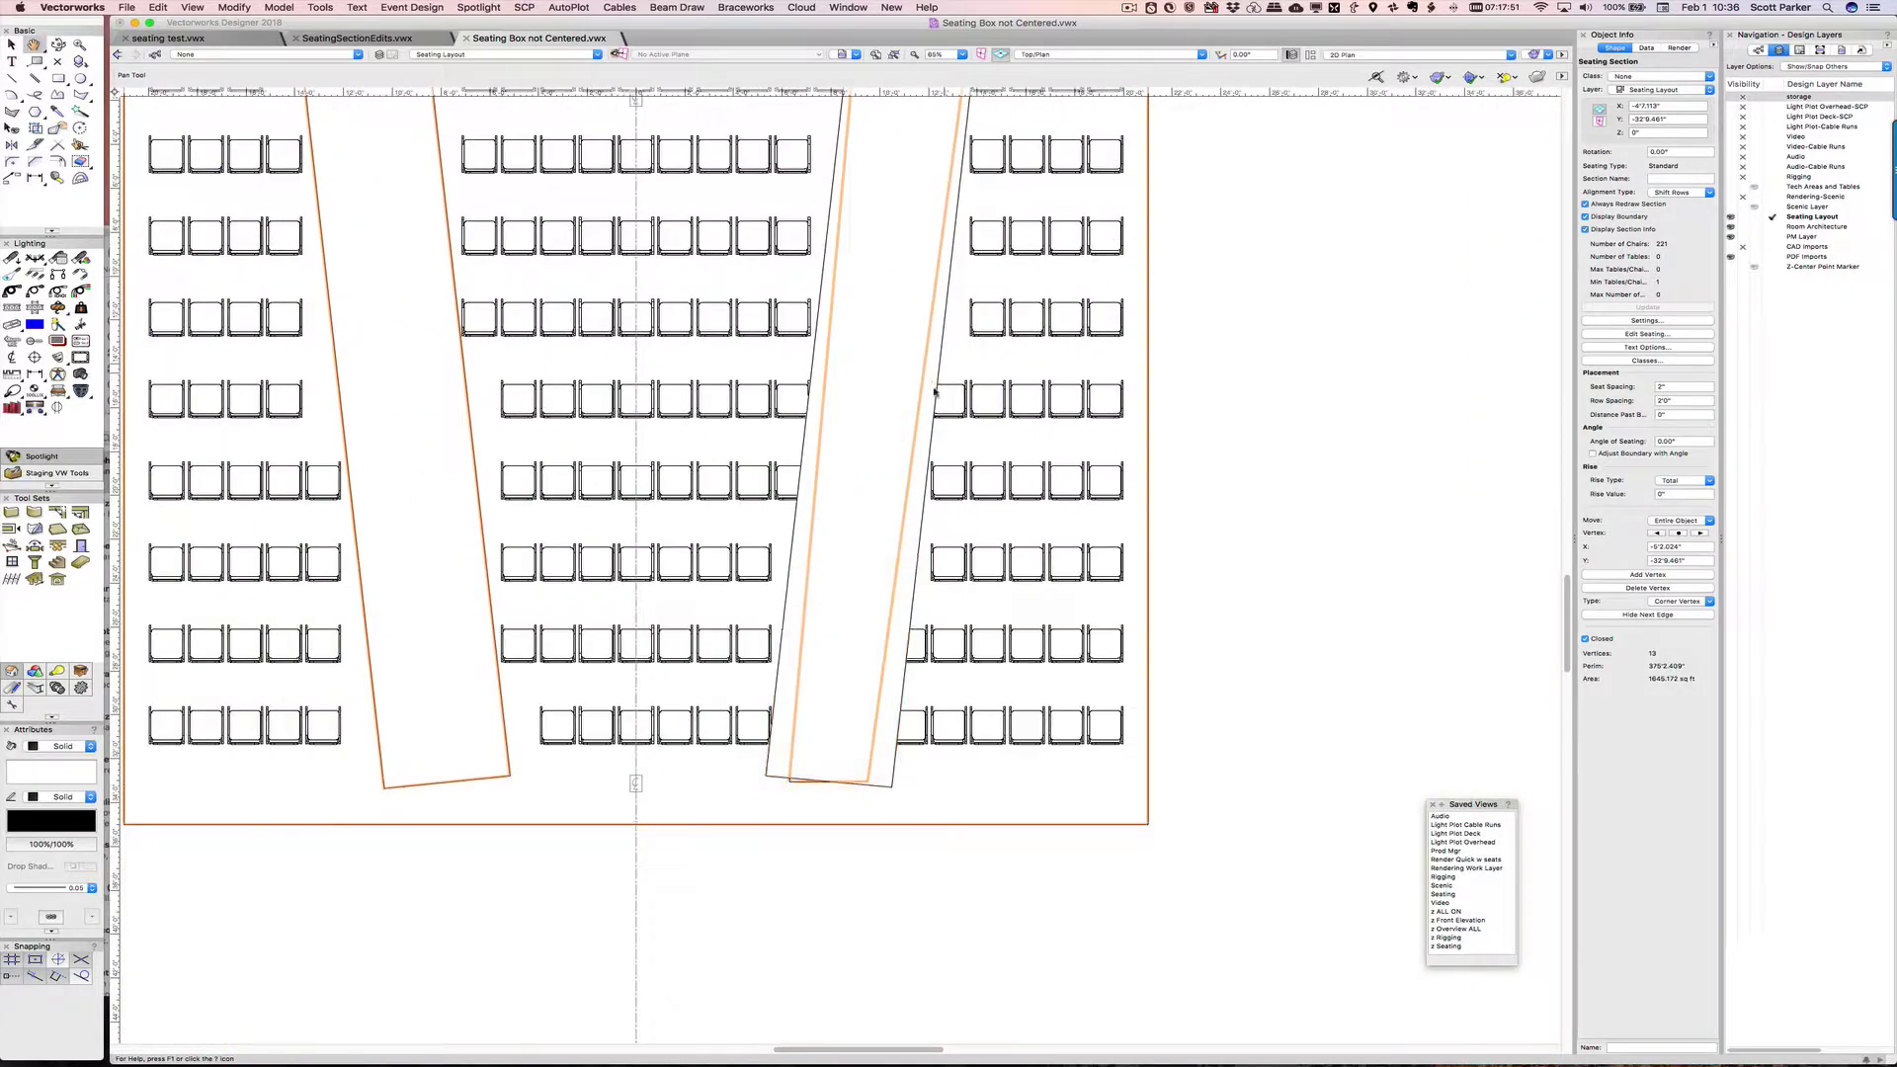
drag(867, 782, 766, 775)
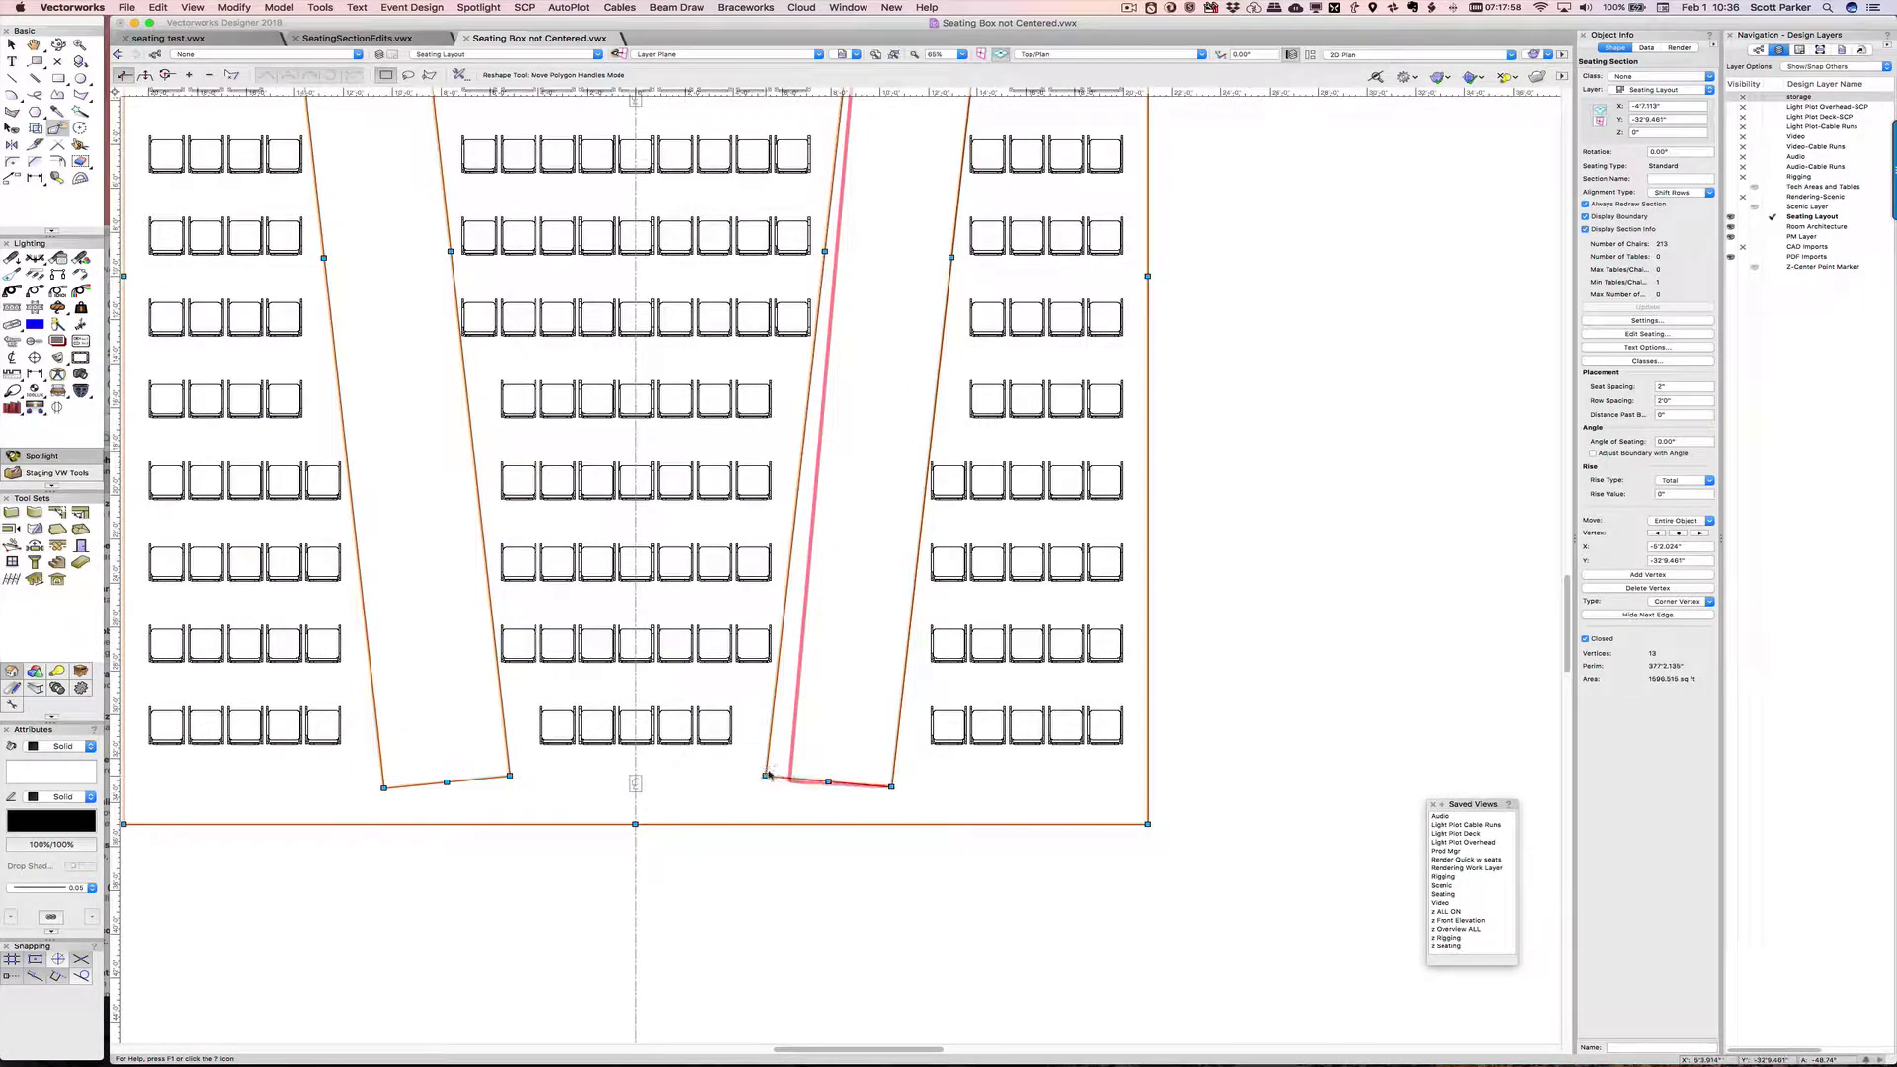
- Delete the mirrored guide rectangle lying over the second aisle
click(861, 689)
key(c)
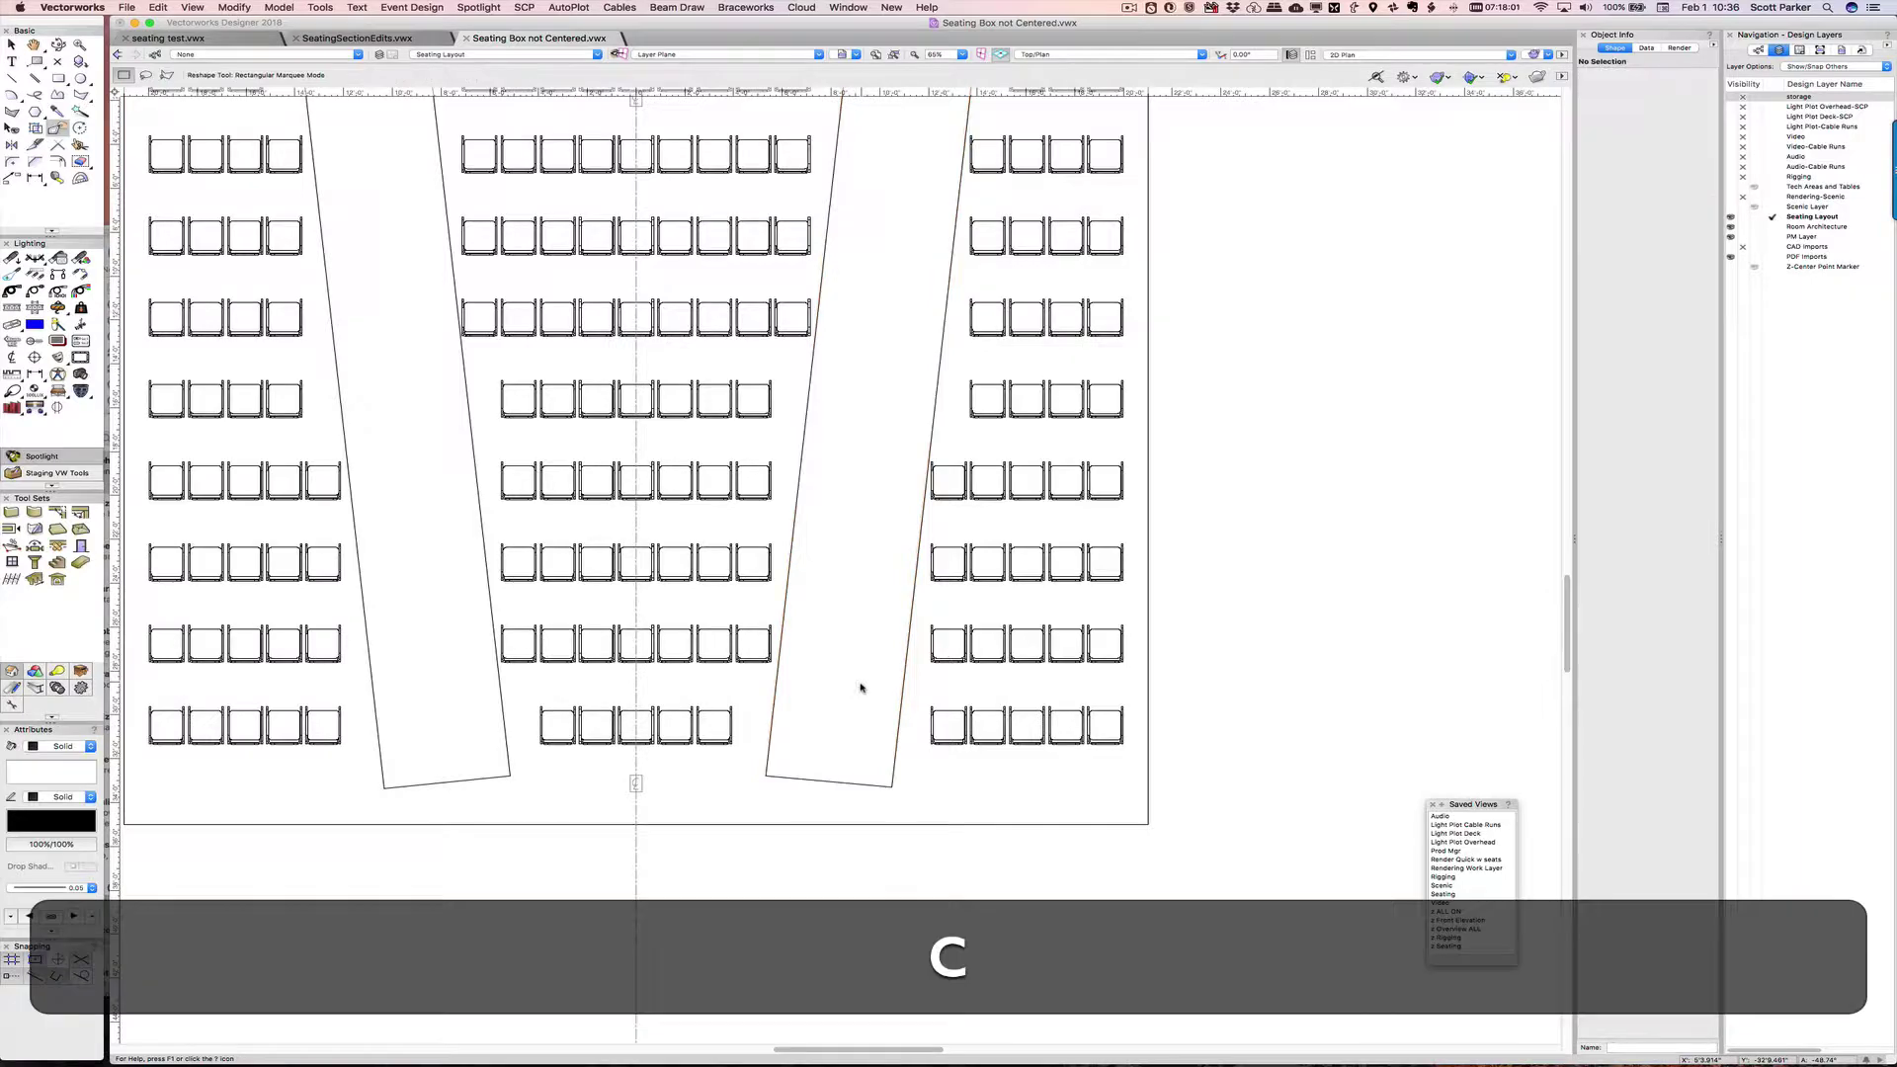
scroll(860, 689, down, 3)
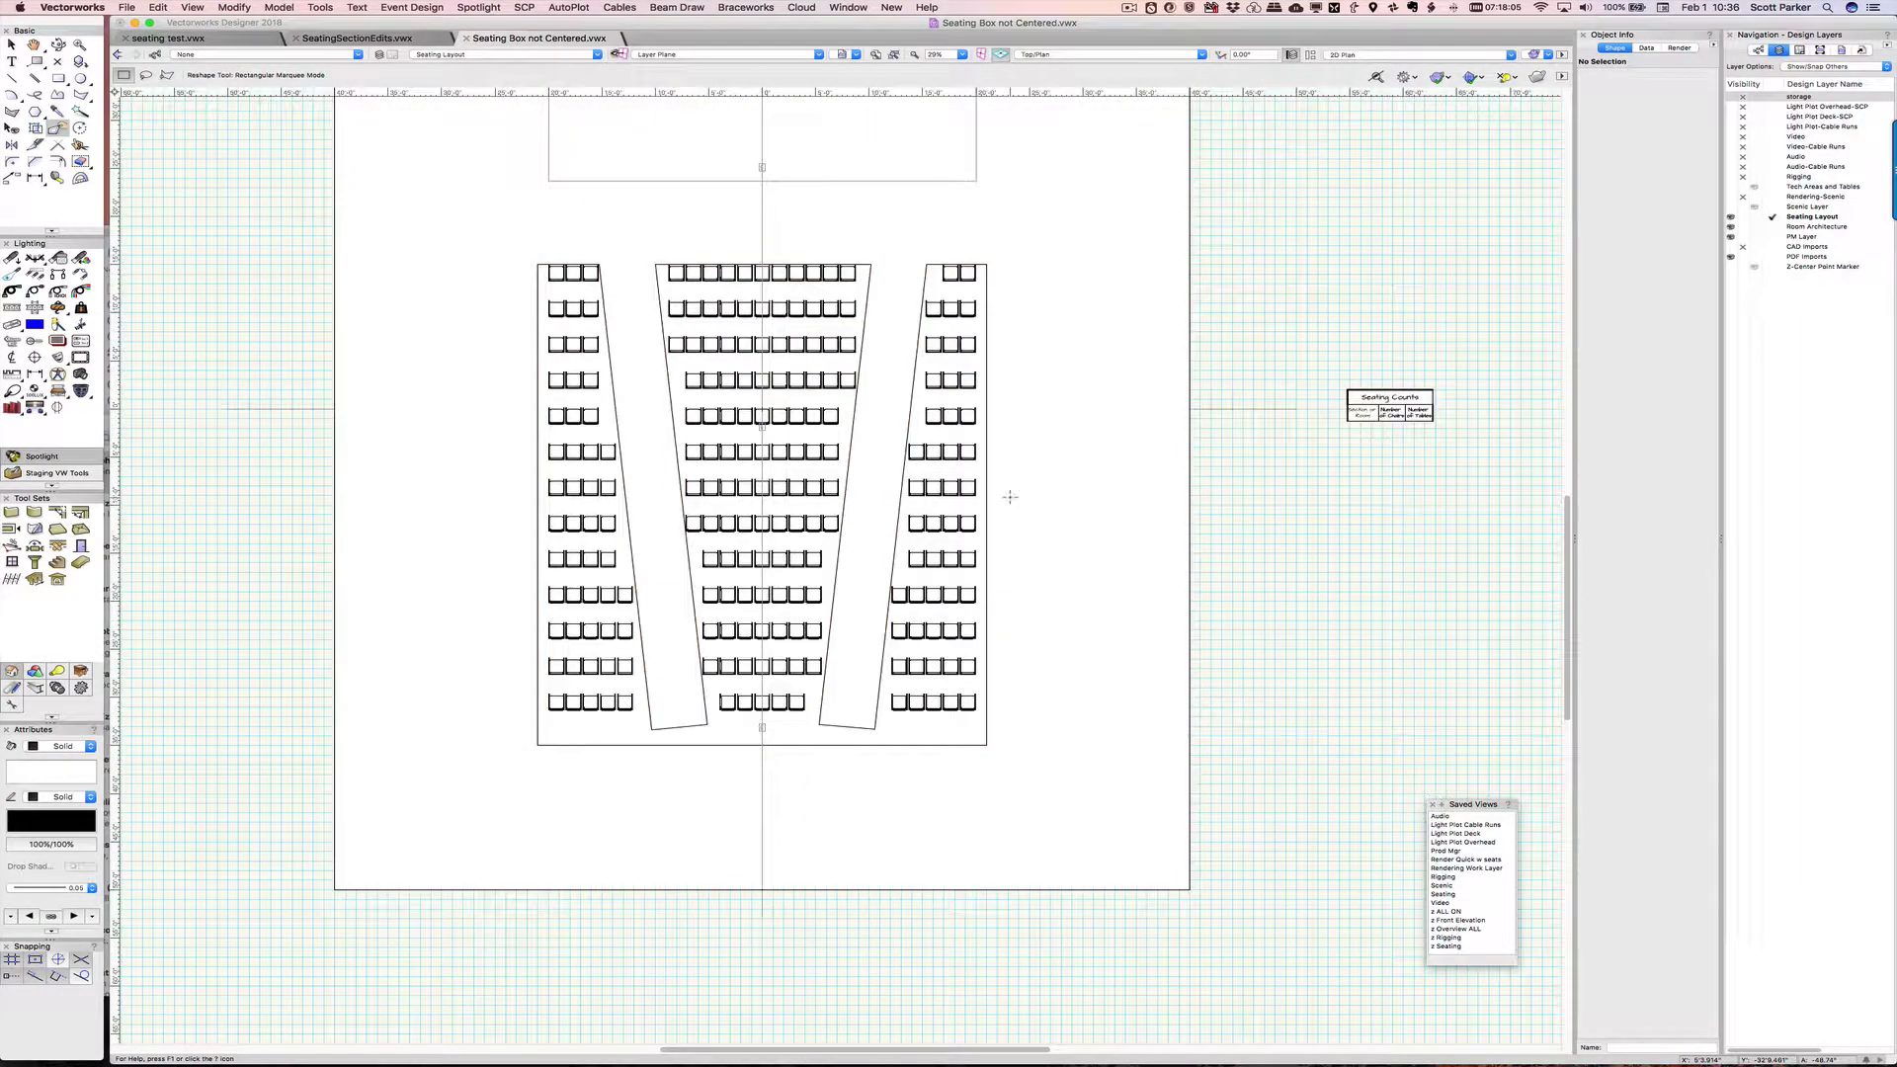
- Extend the seating section's rear boundary edge back to the room's rear wall
scroll(988, 489, up, 3)
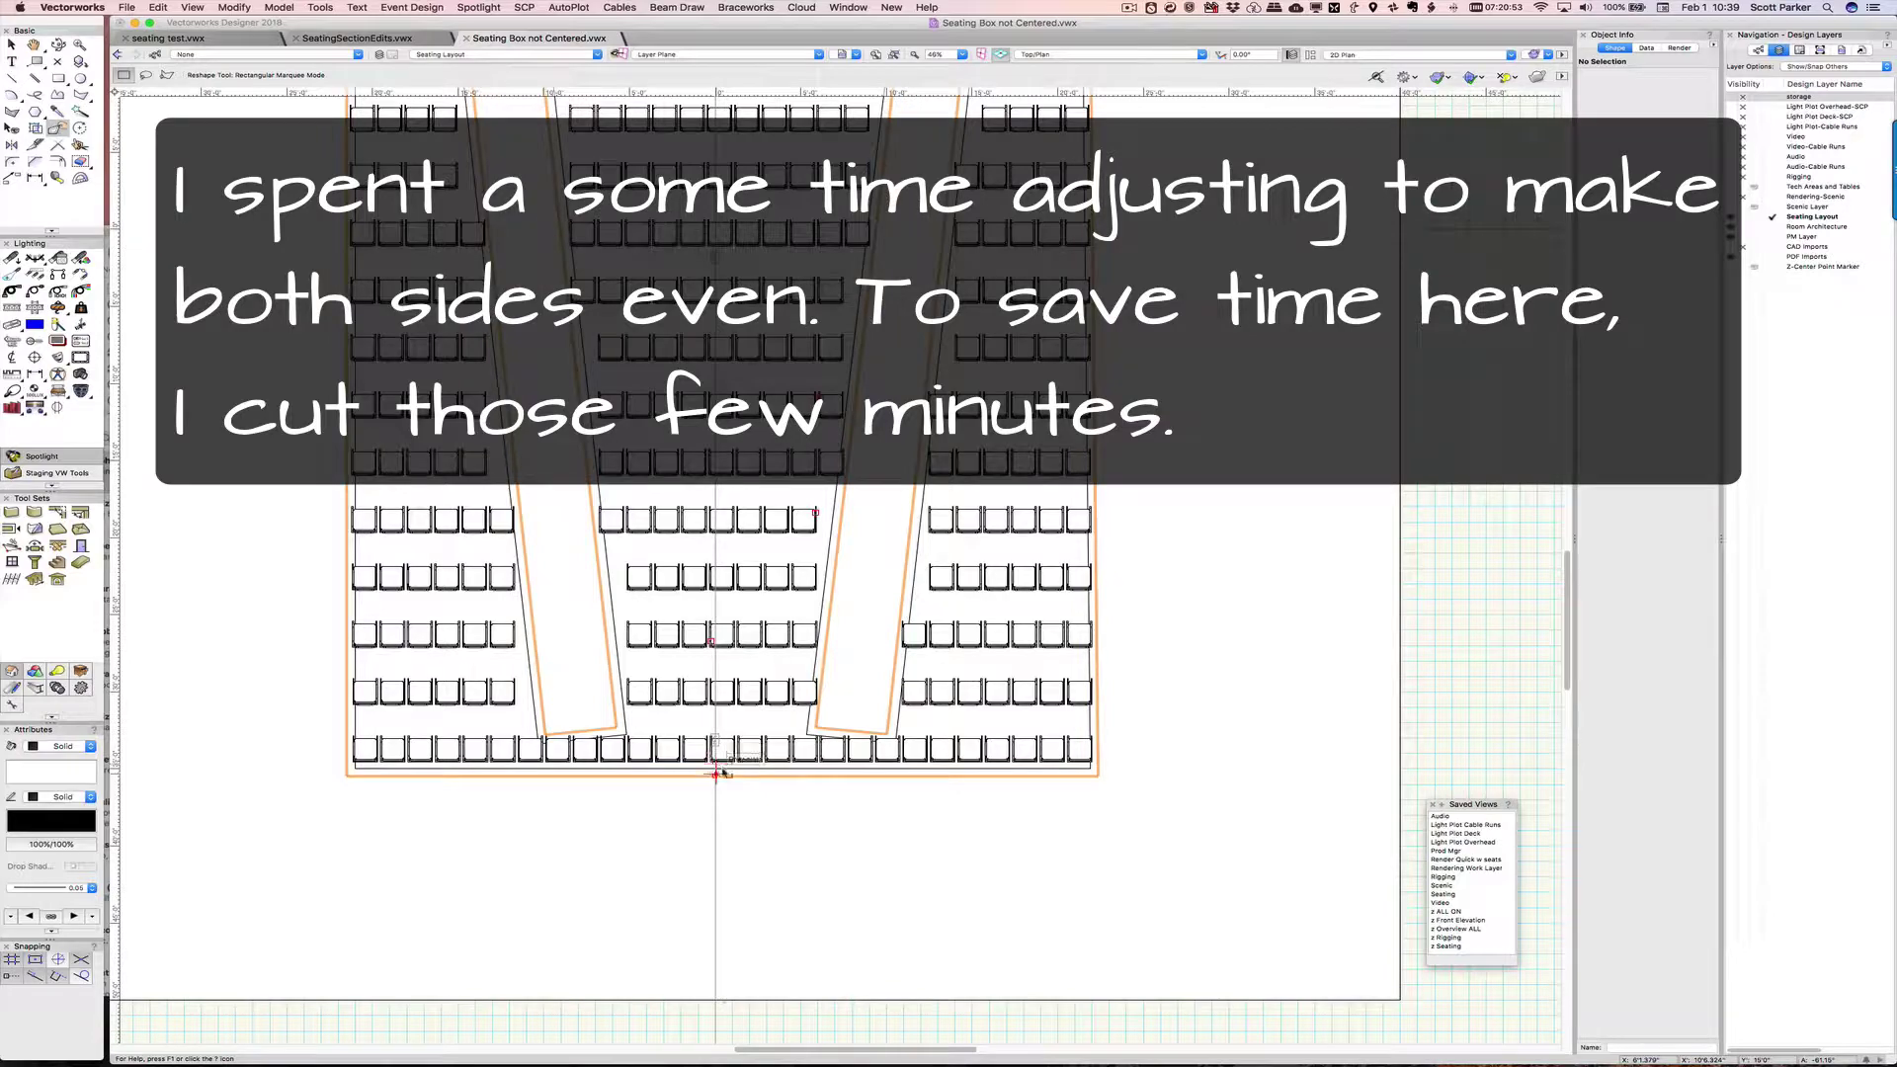
click(721, 772)
drag(717, 774, 719, 1007)
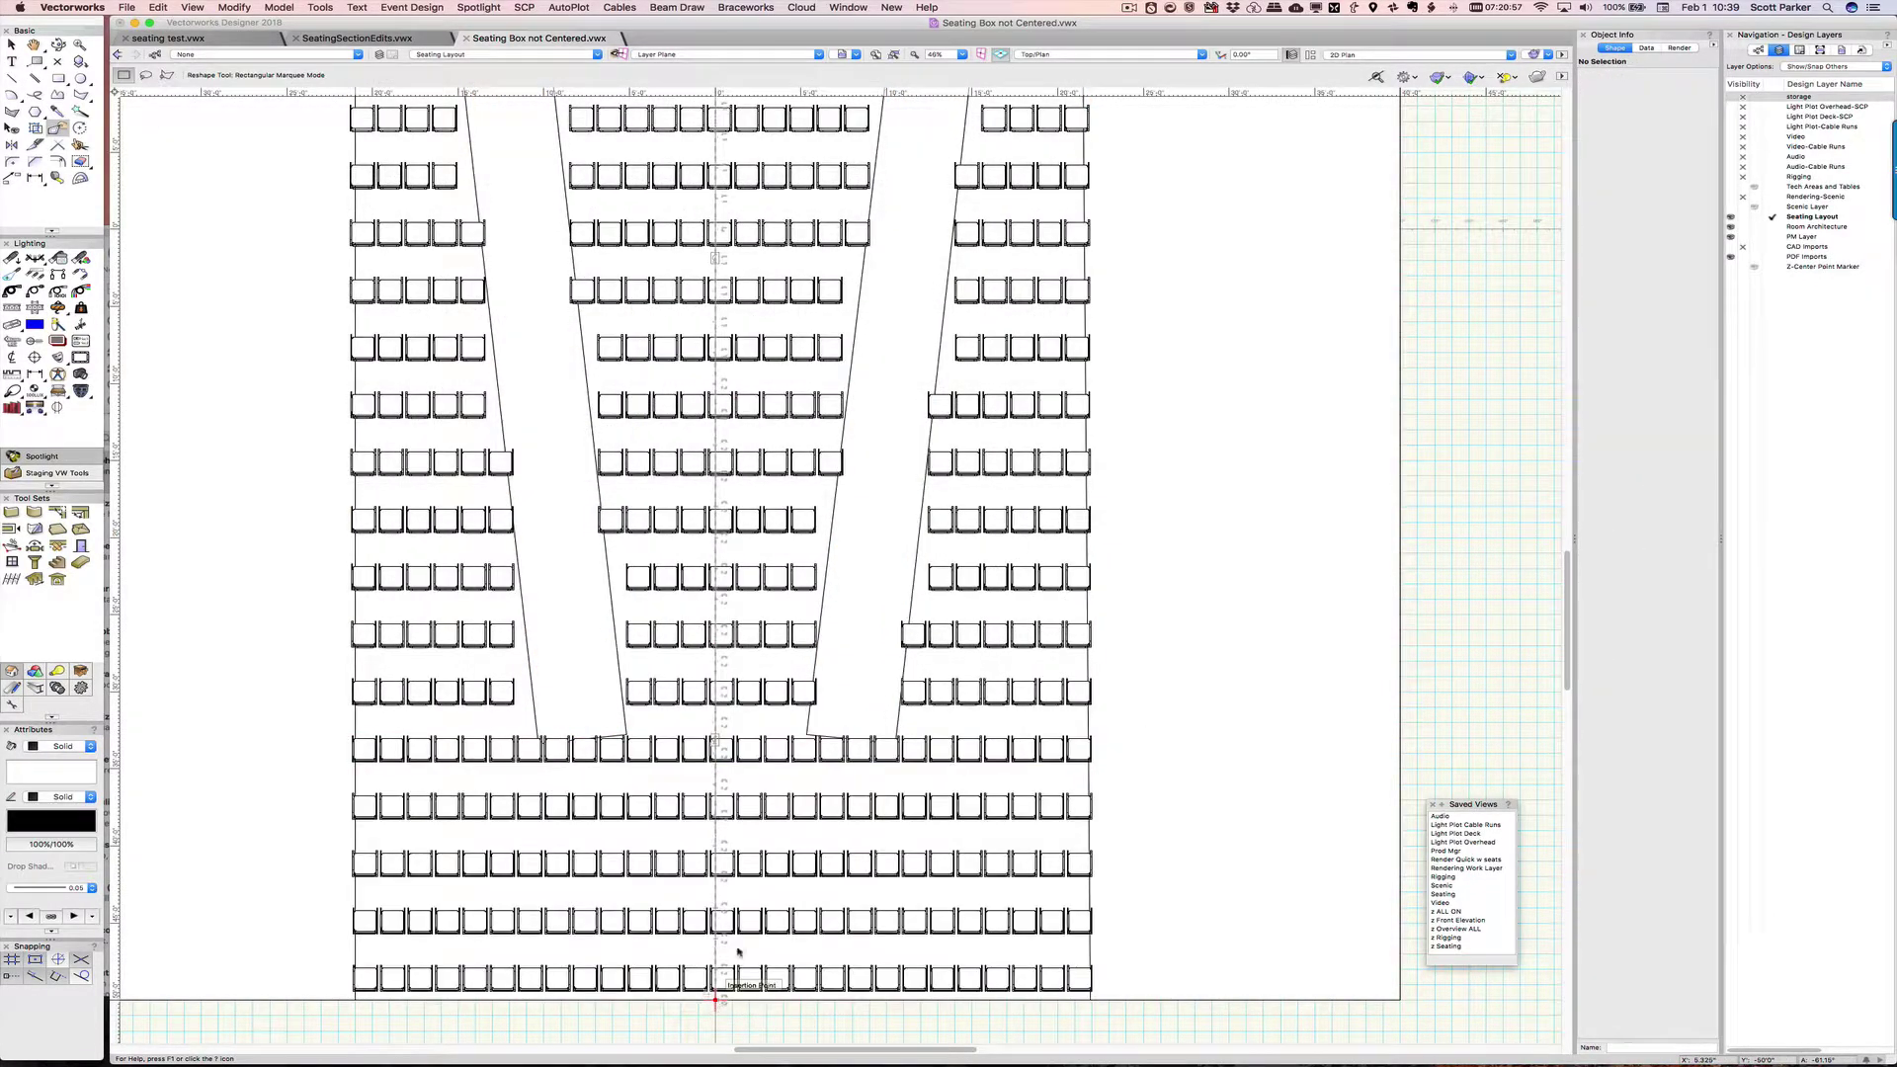
- Lengthen both slanted aisles by moving their rear edges back to just in front of the room's rear wall
click(809, 736)
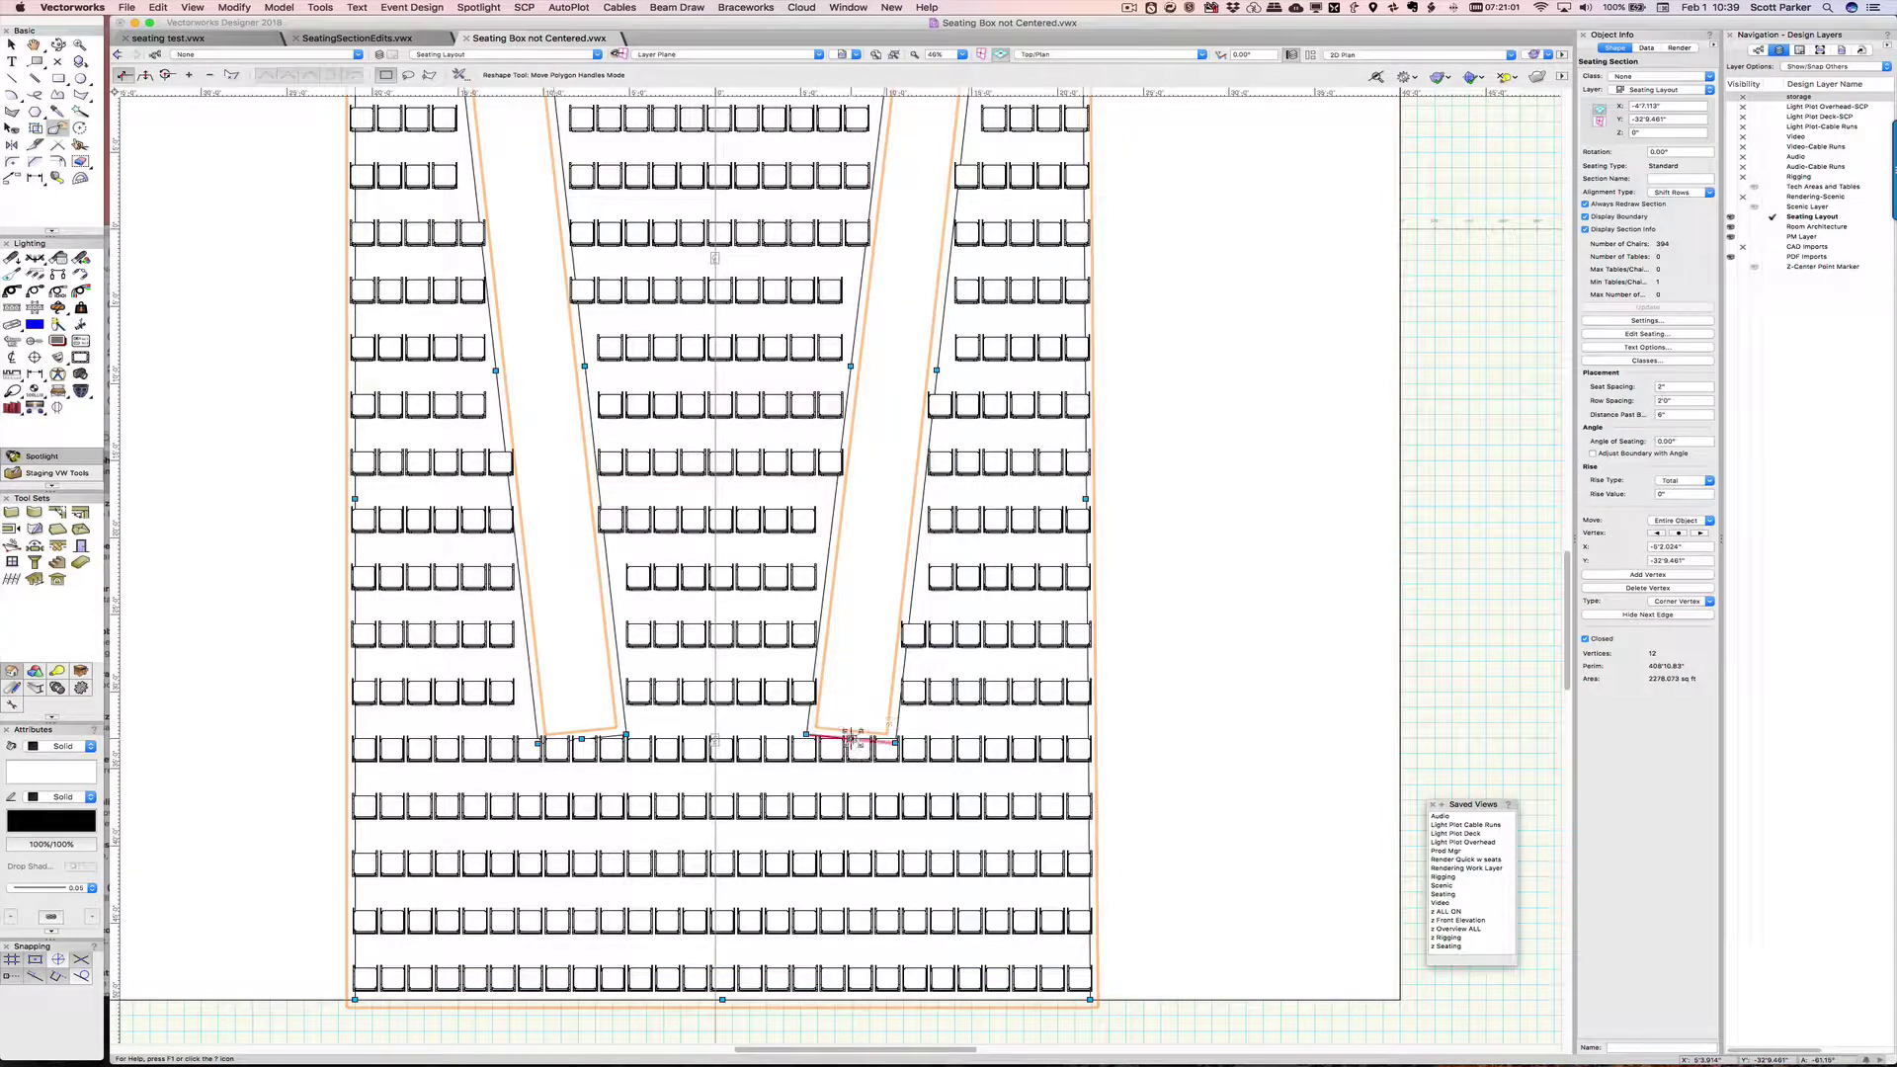
drag(850, 739, 812, 983)
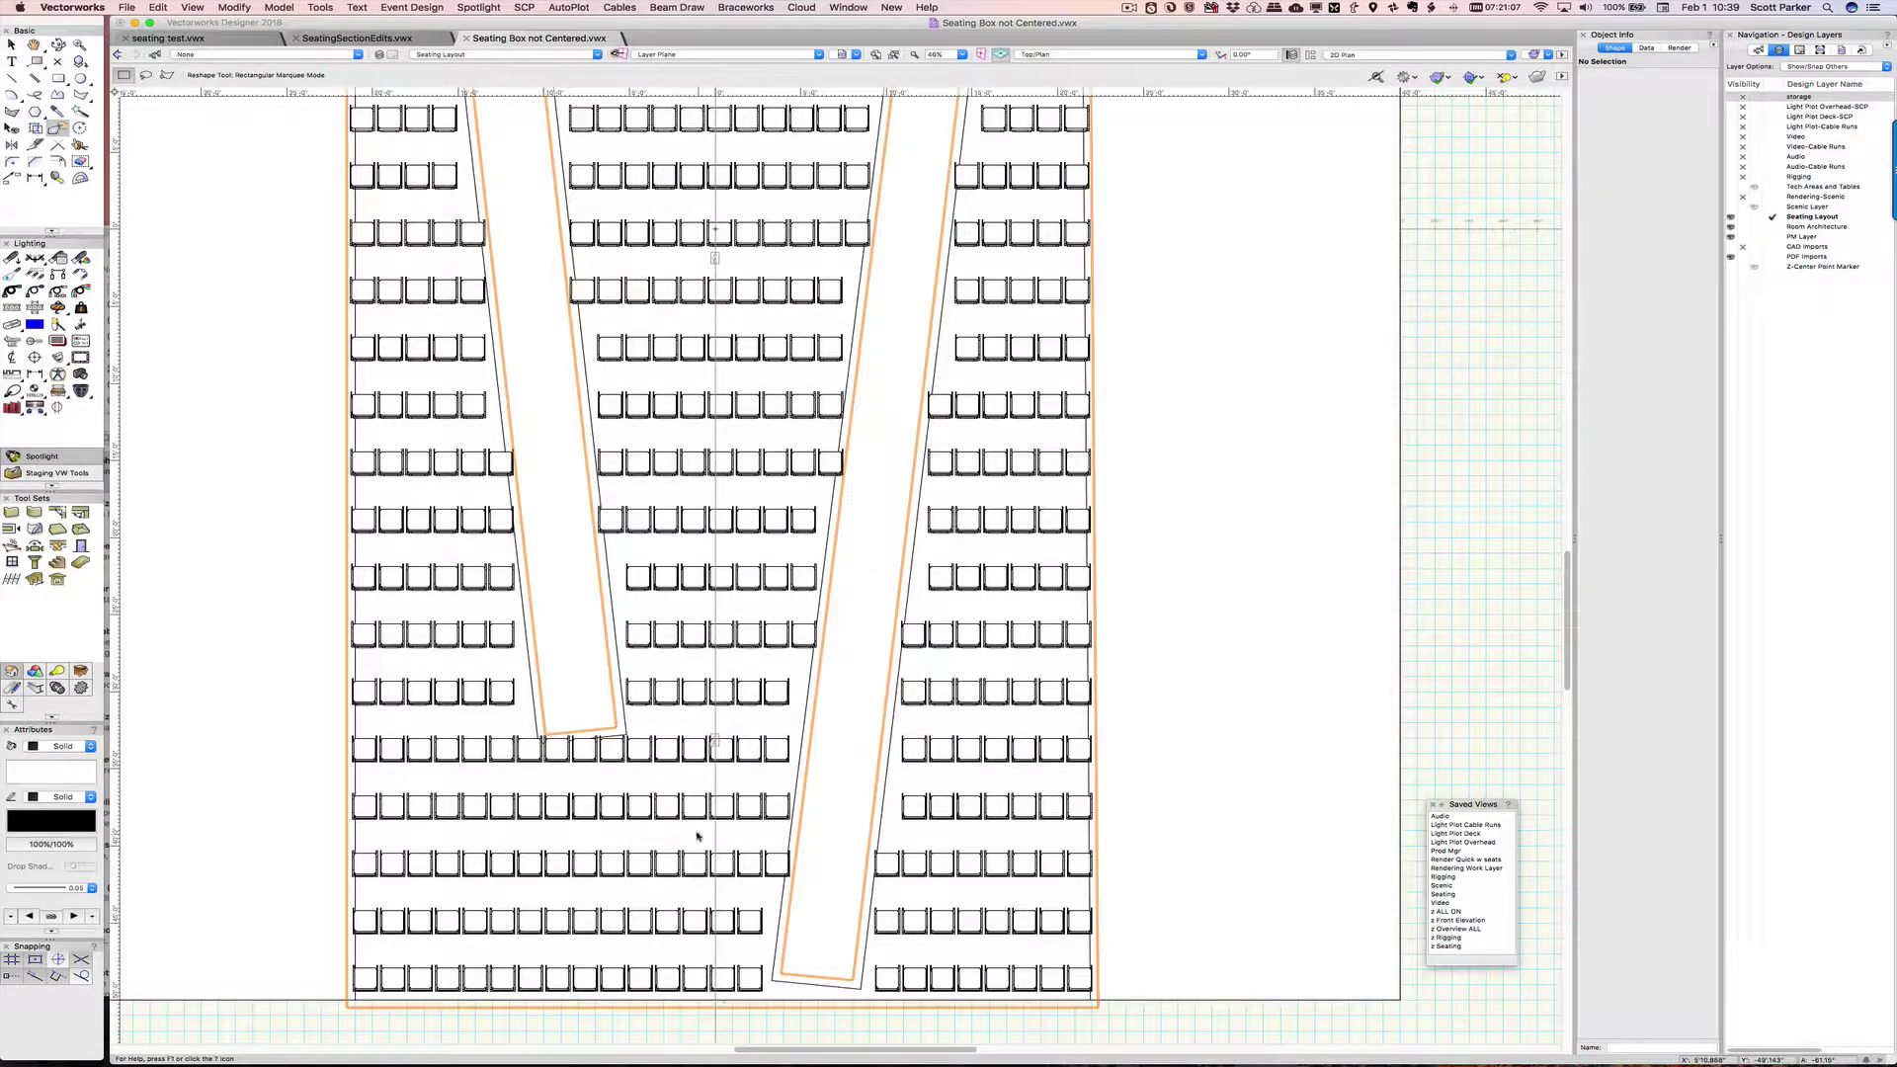
click(596, 739)
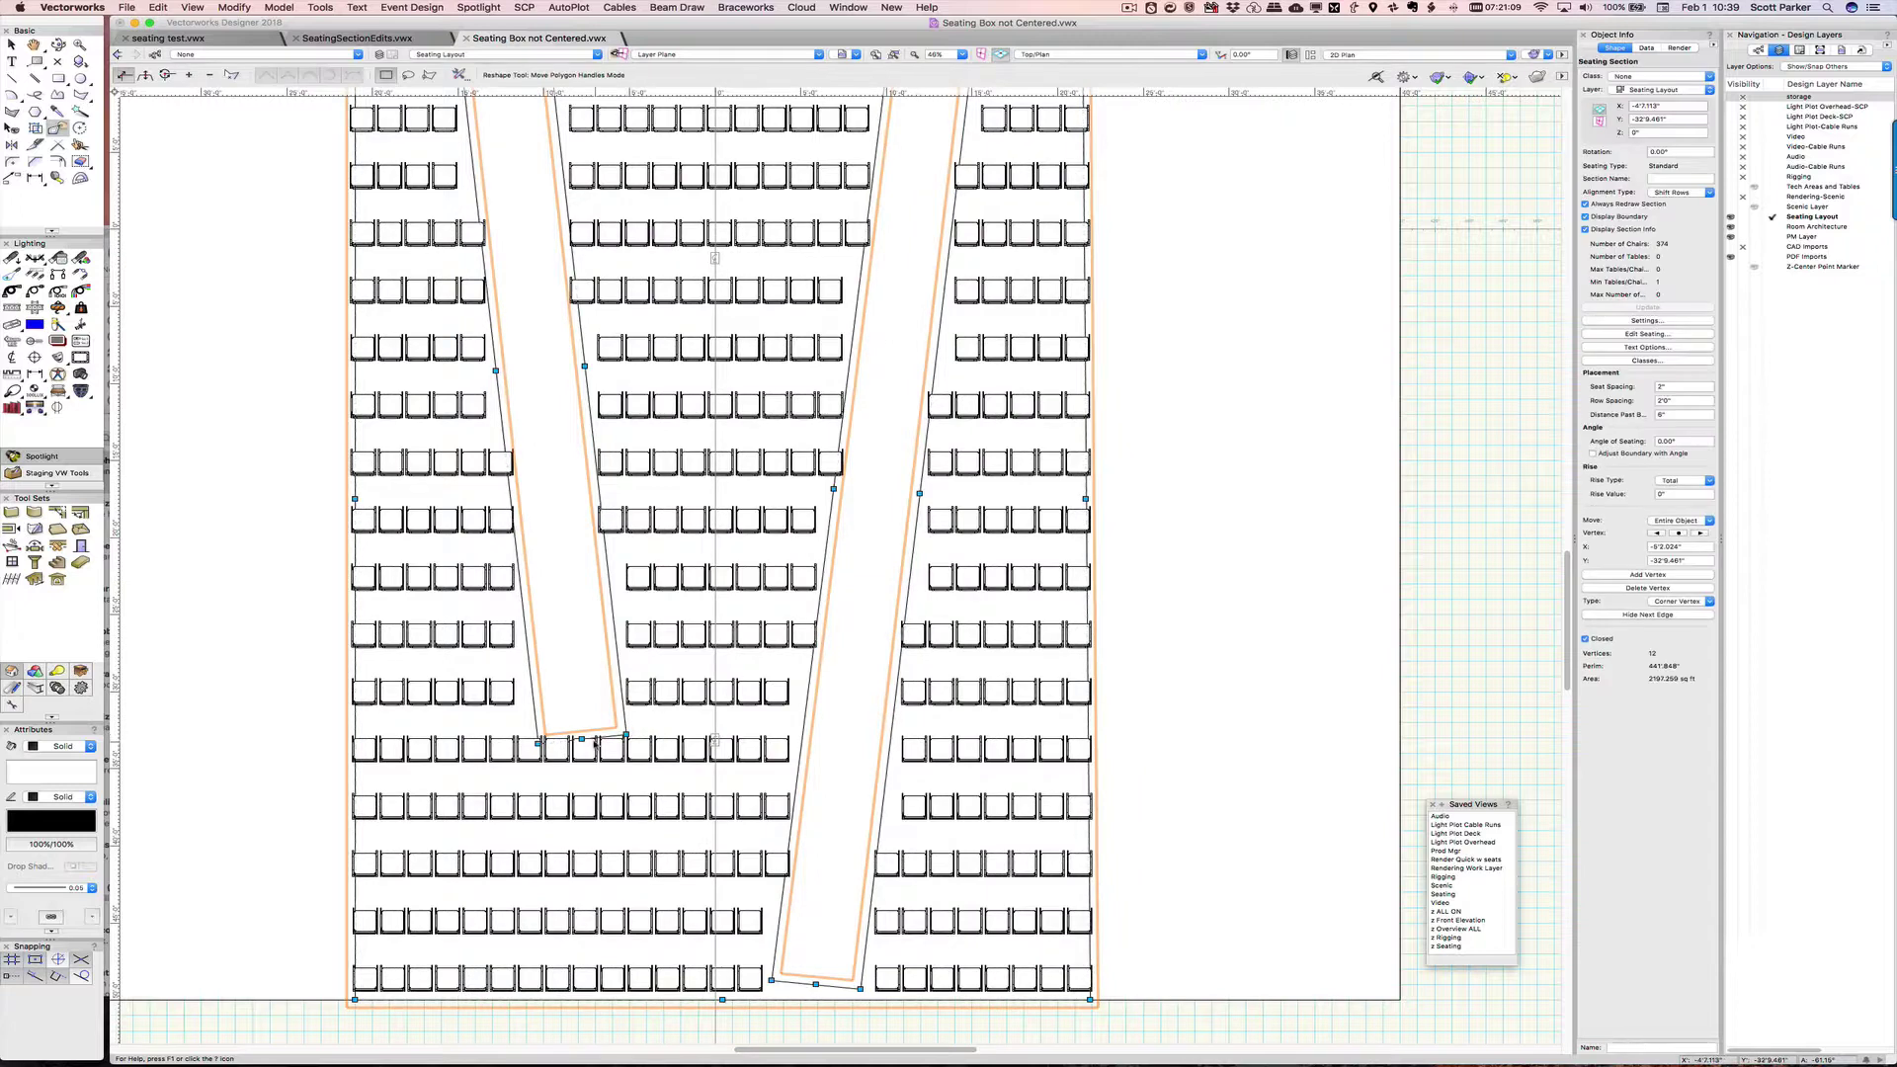
drag(596, 741, 630, 988)
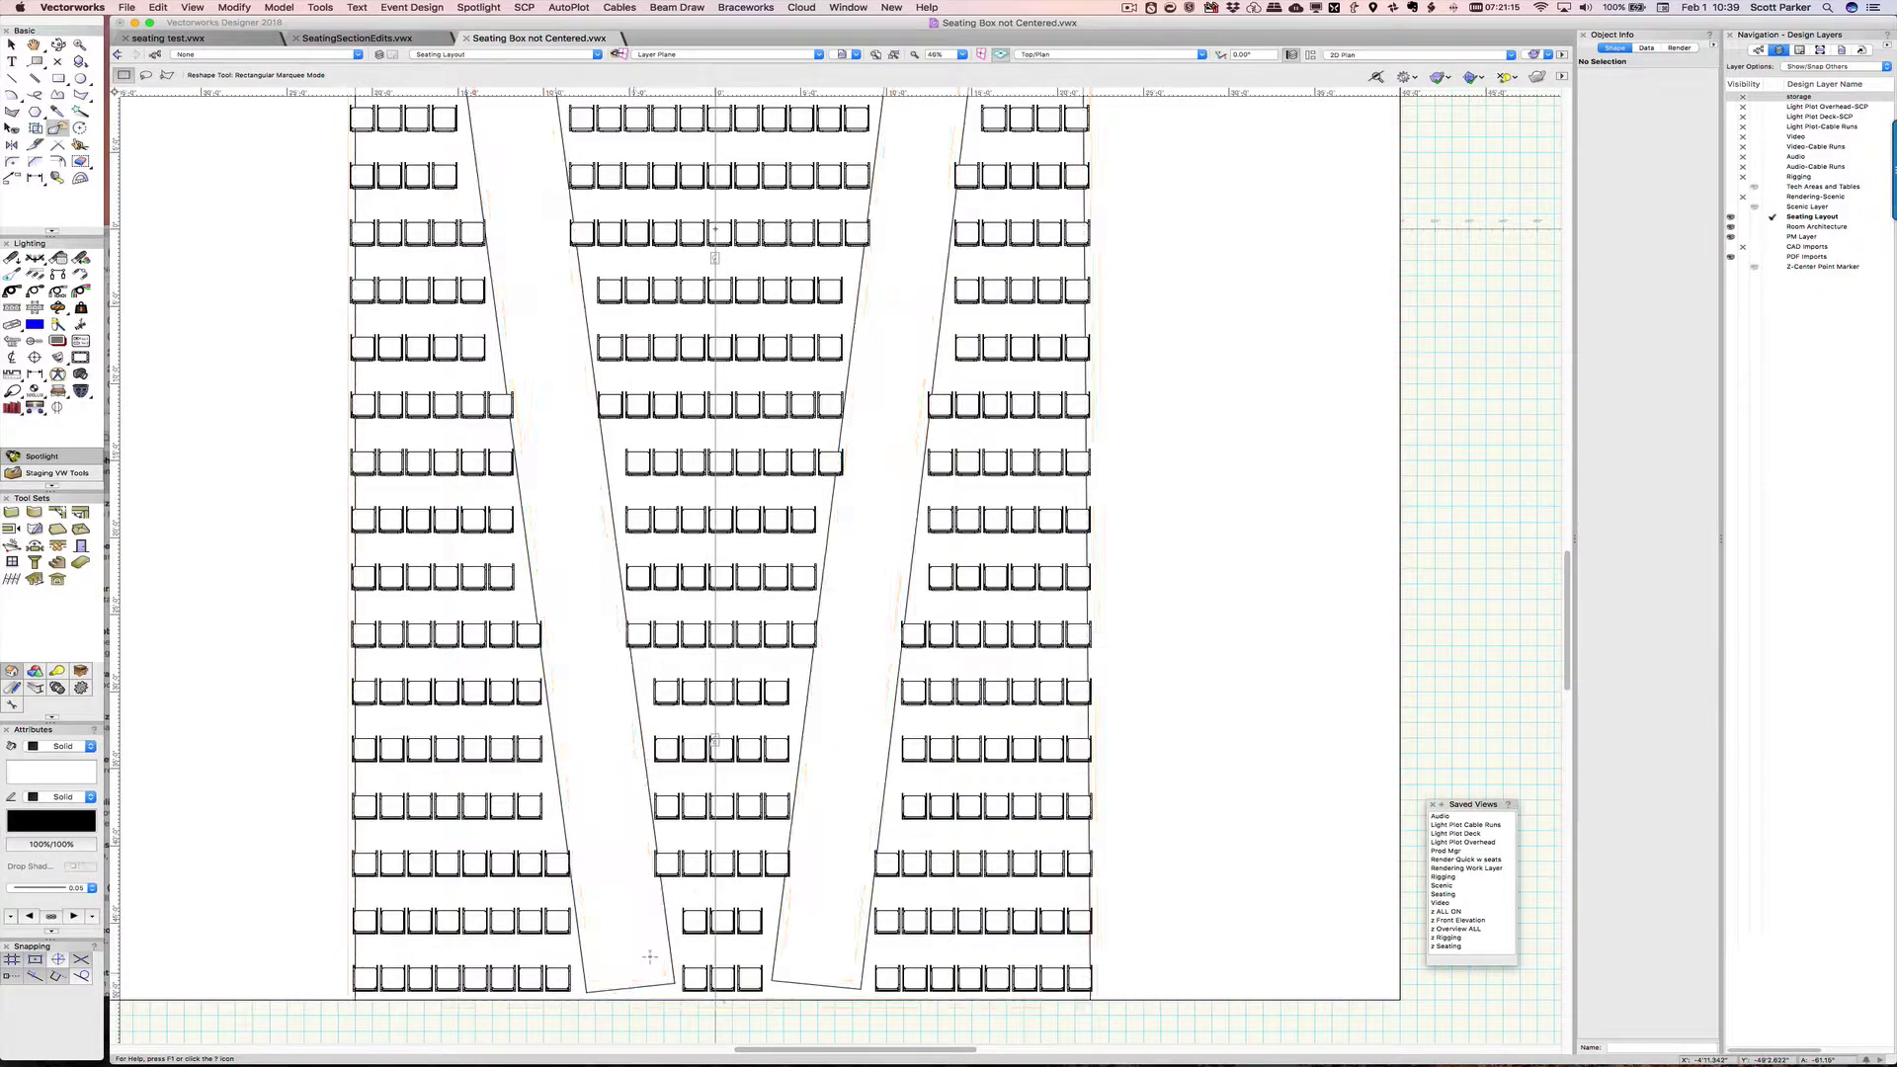
click(864, 672)
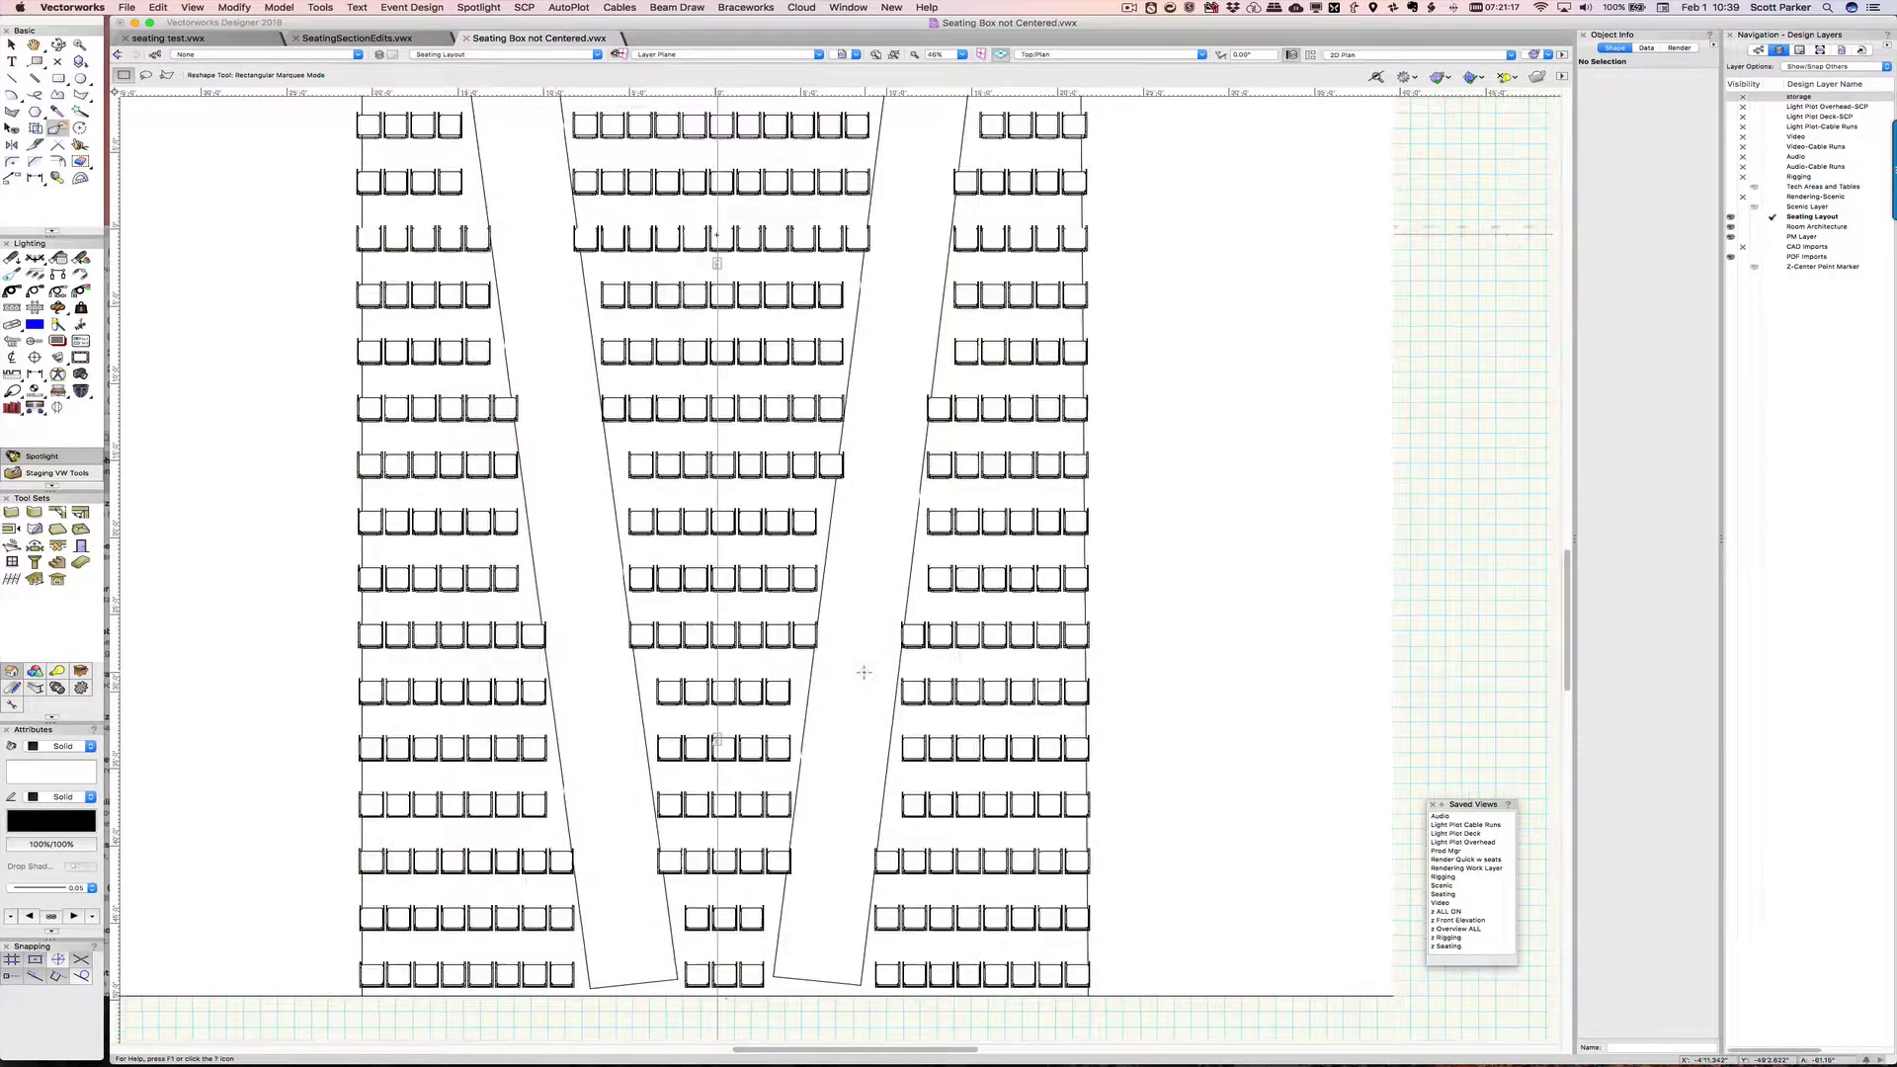
scroll(865, 672, down, 3)
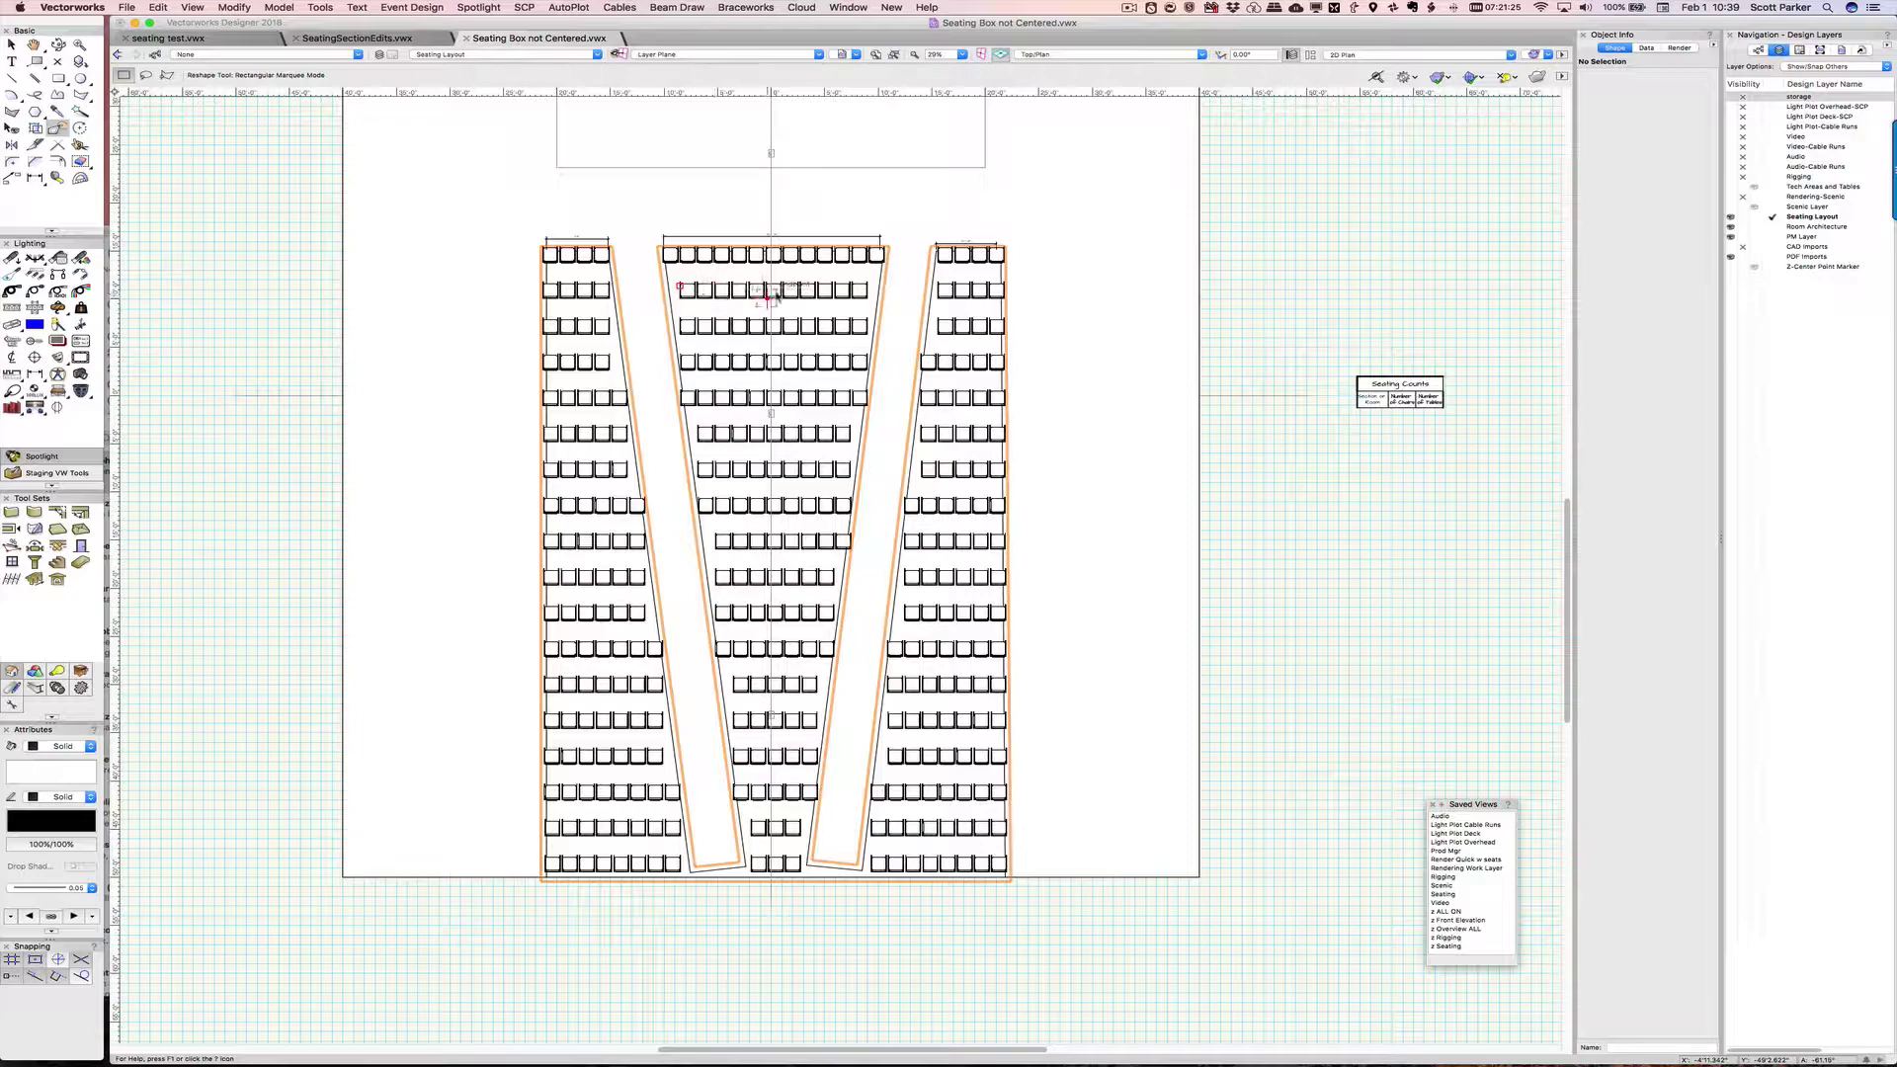
key(x)
click(798, 286)
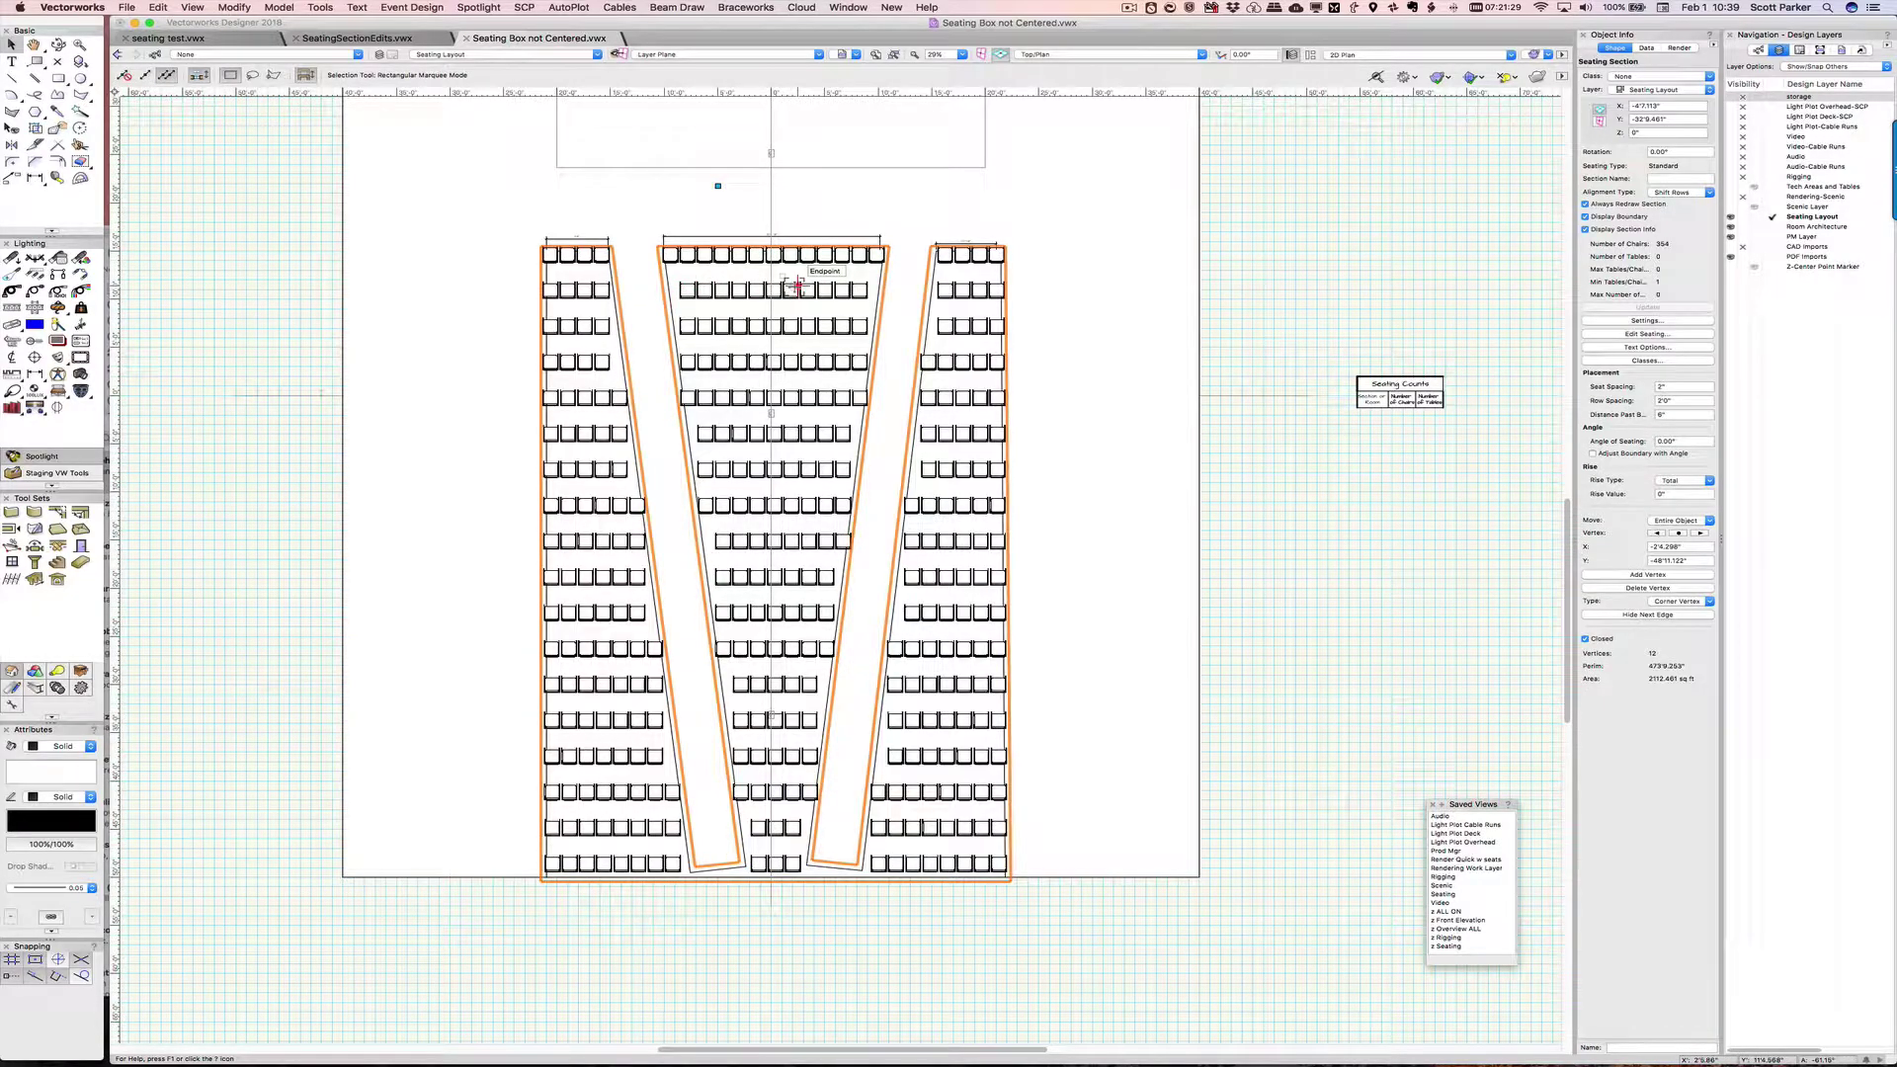
key(super+z)
key(c)
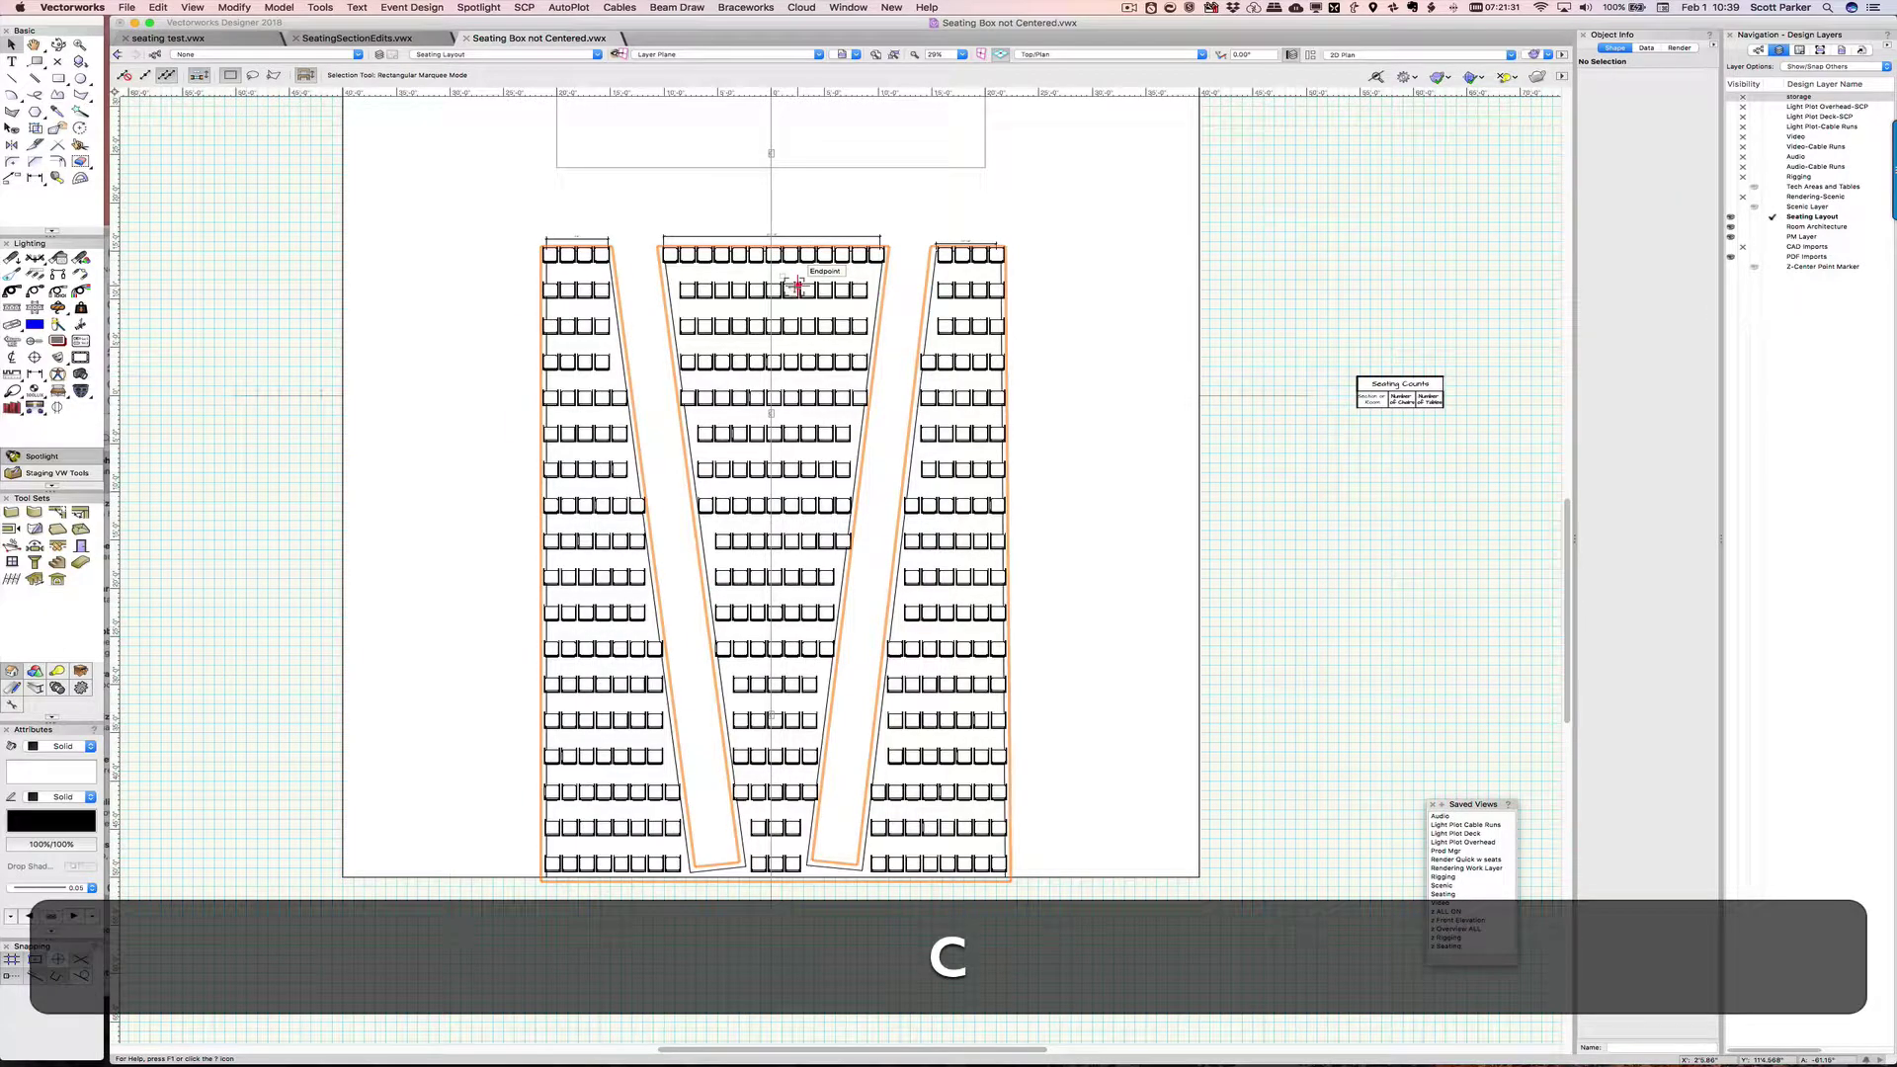
key(x)
double_click(798, 287)
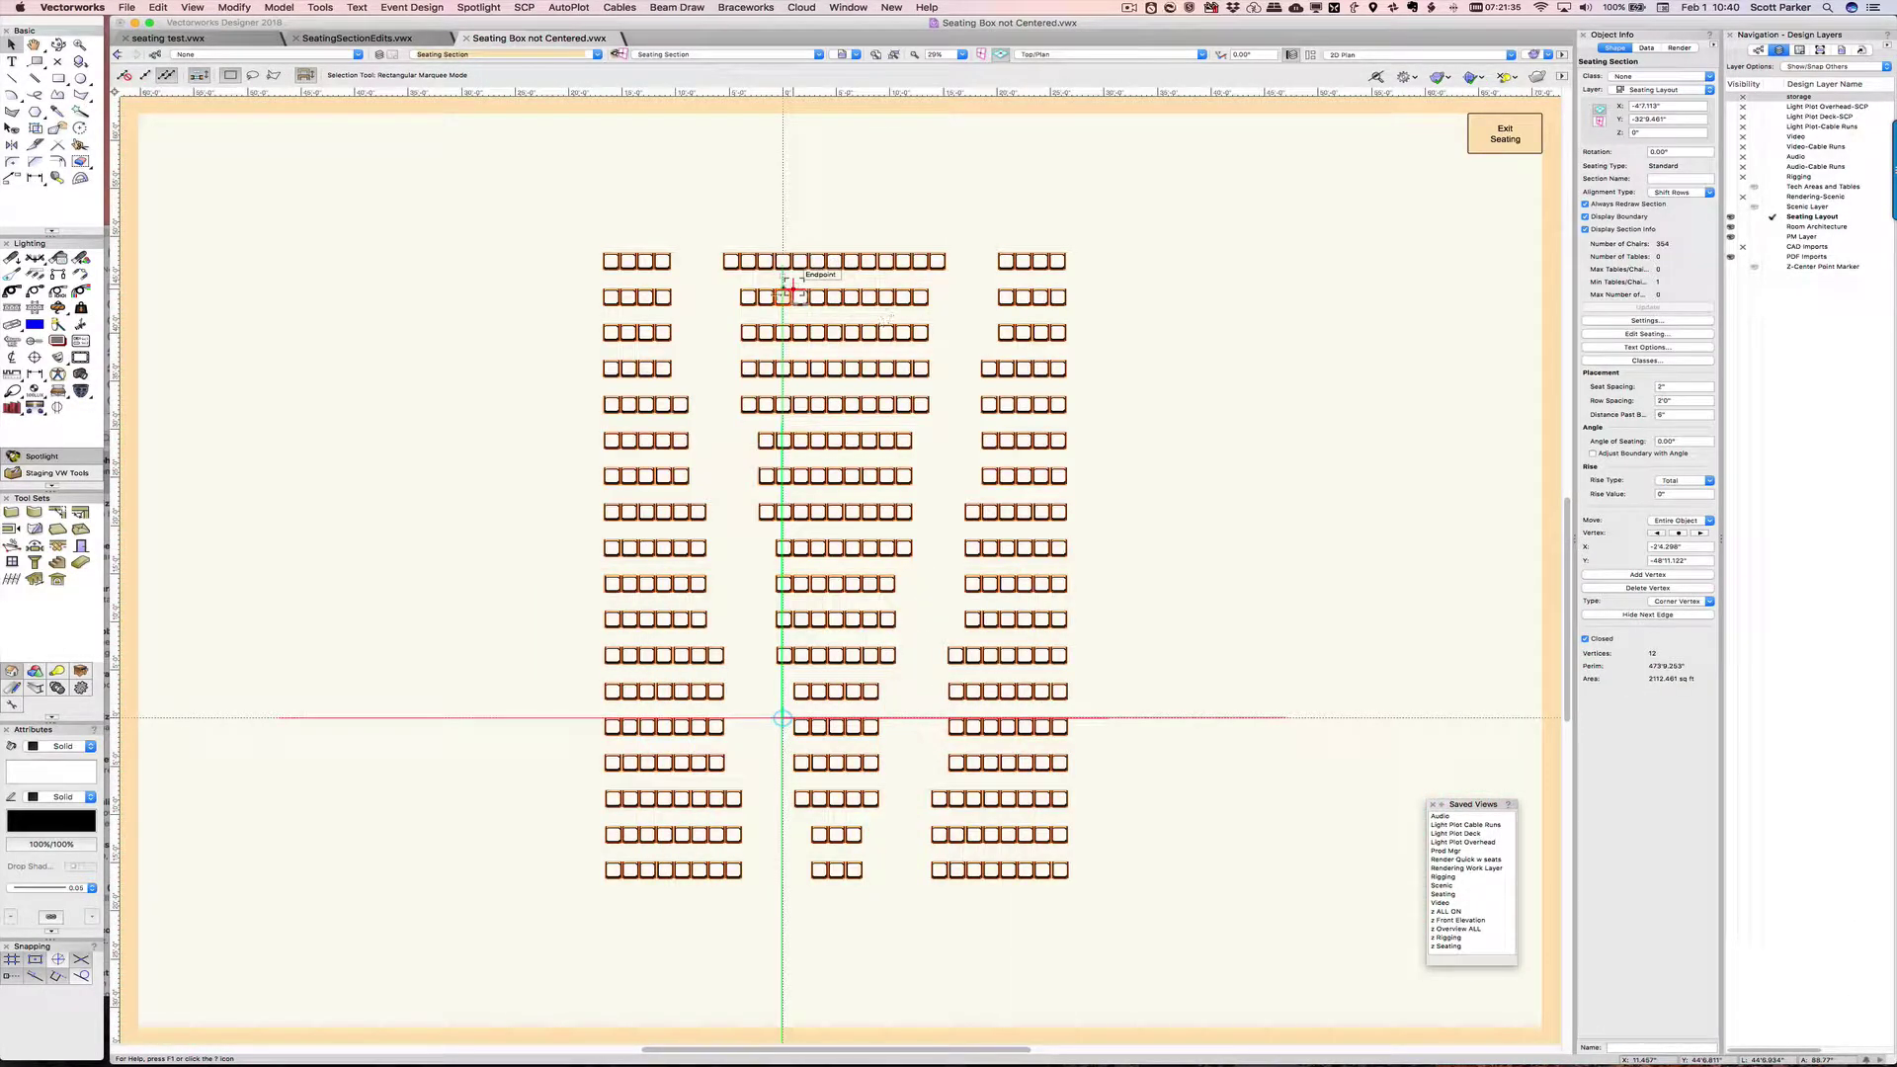
key(super+a)
scroll(796, 283, up, 5)
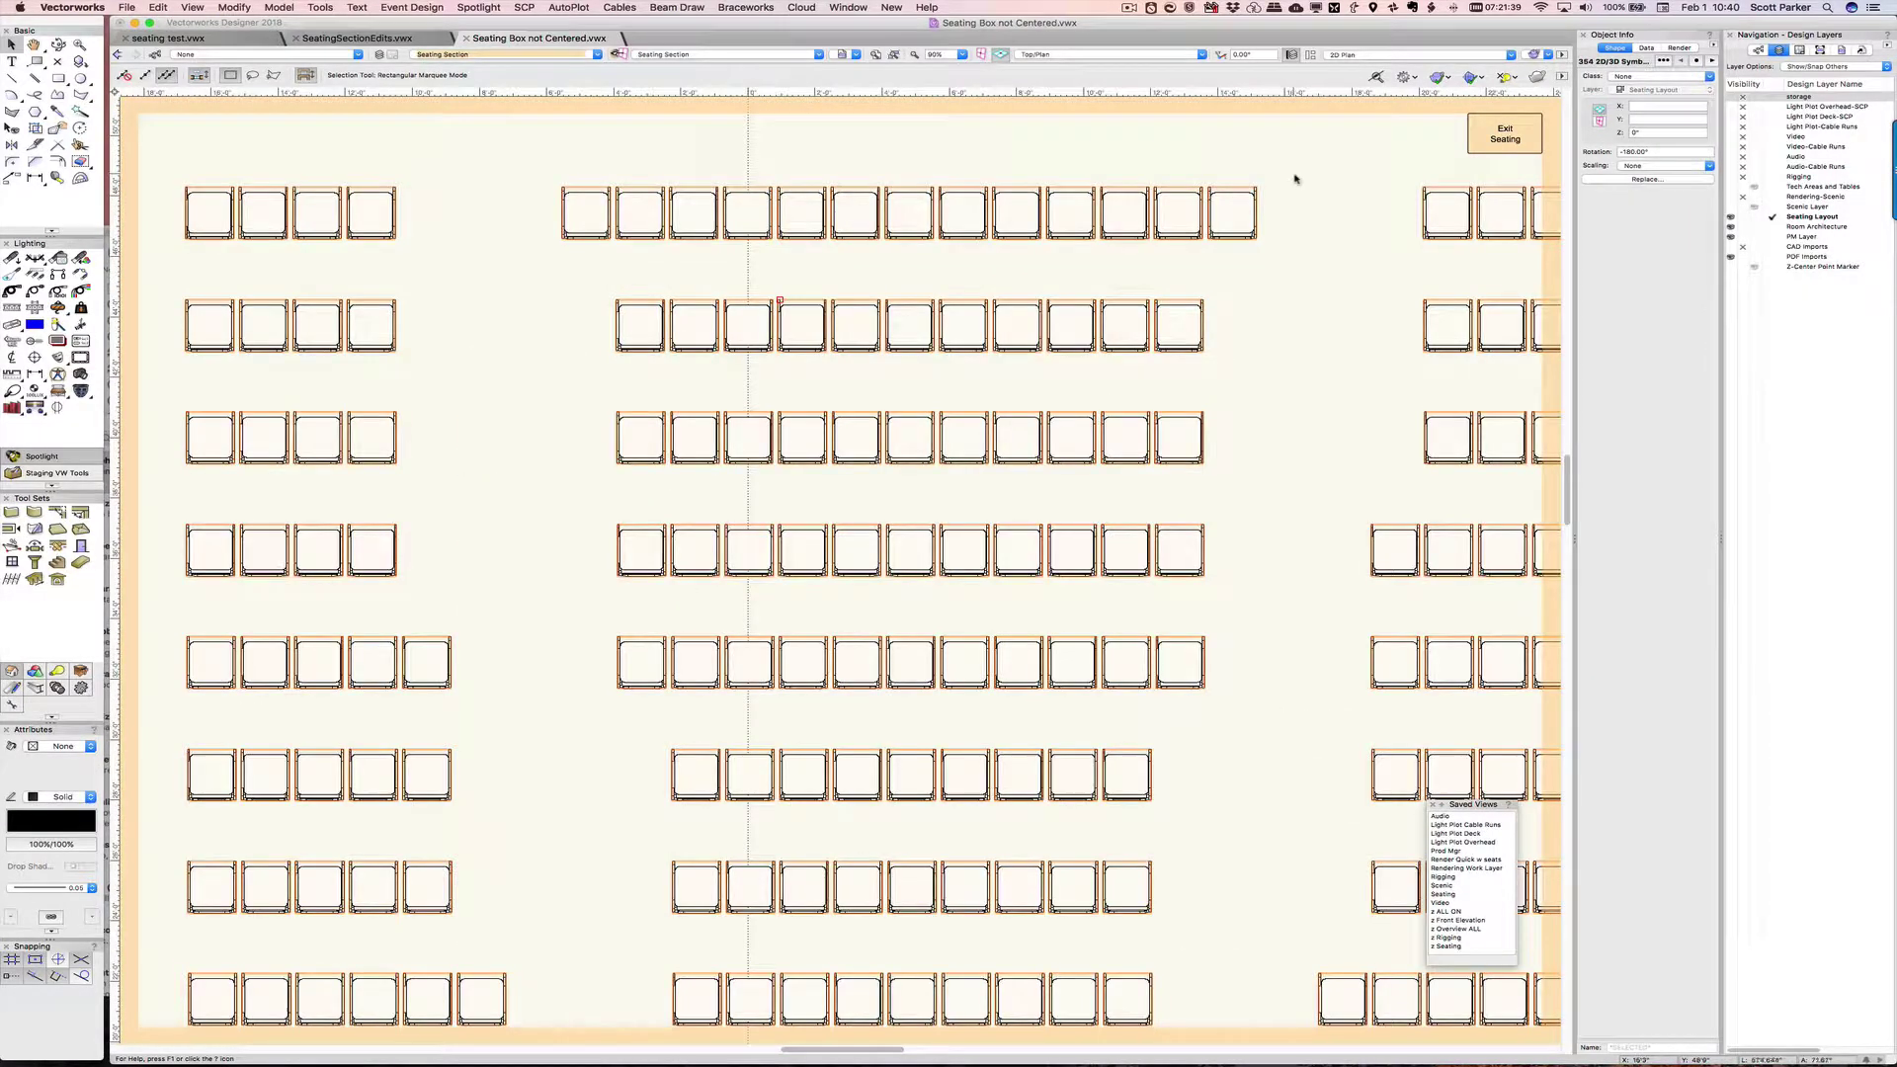
click(1482, 140)
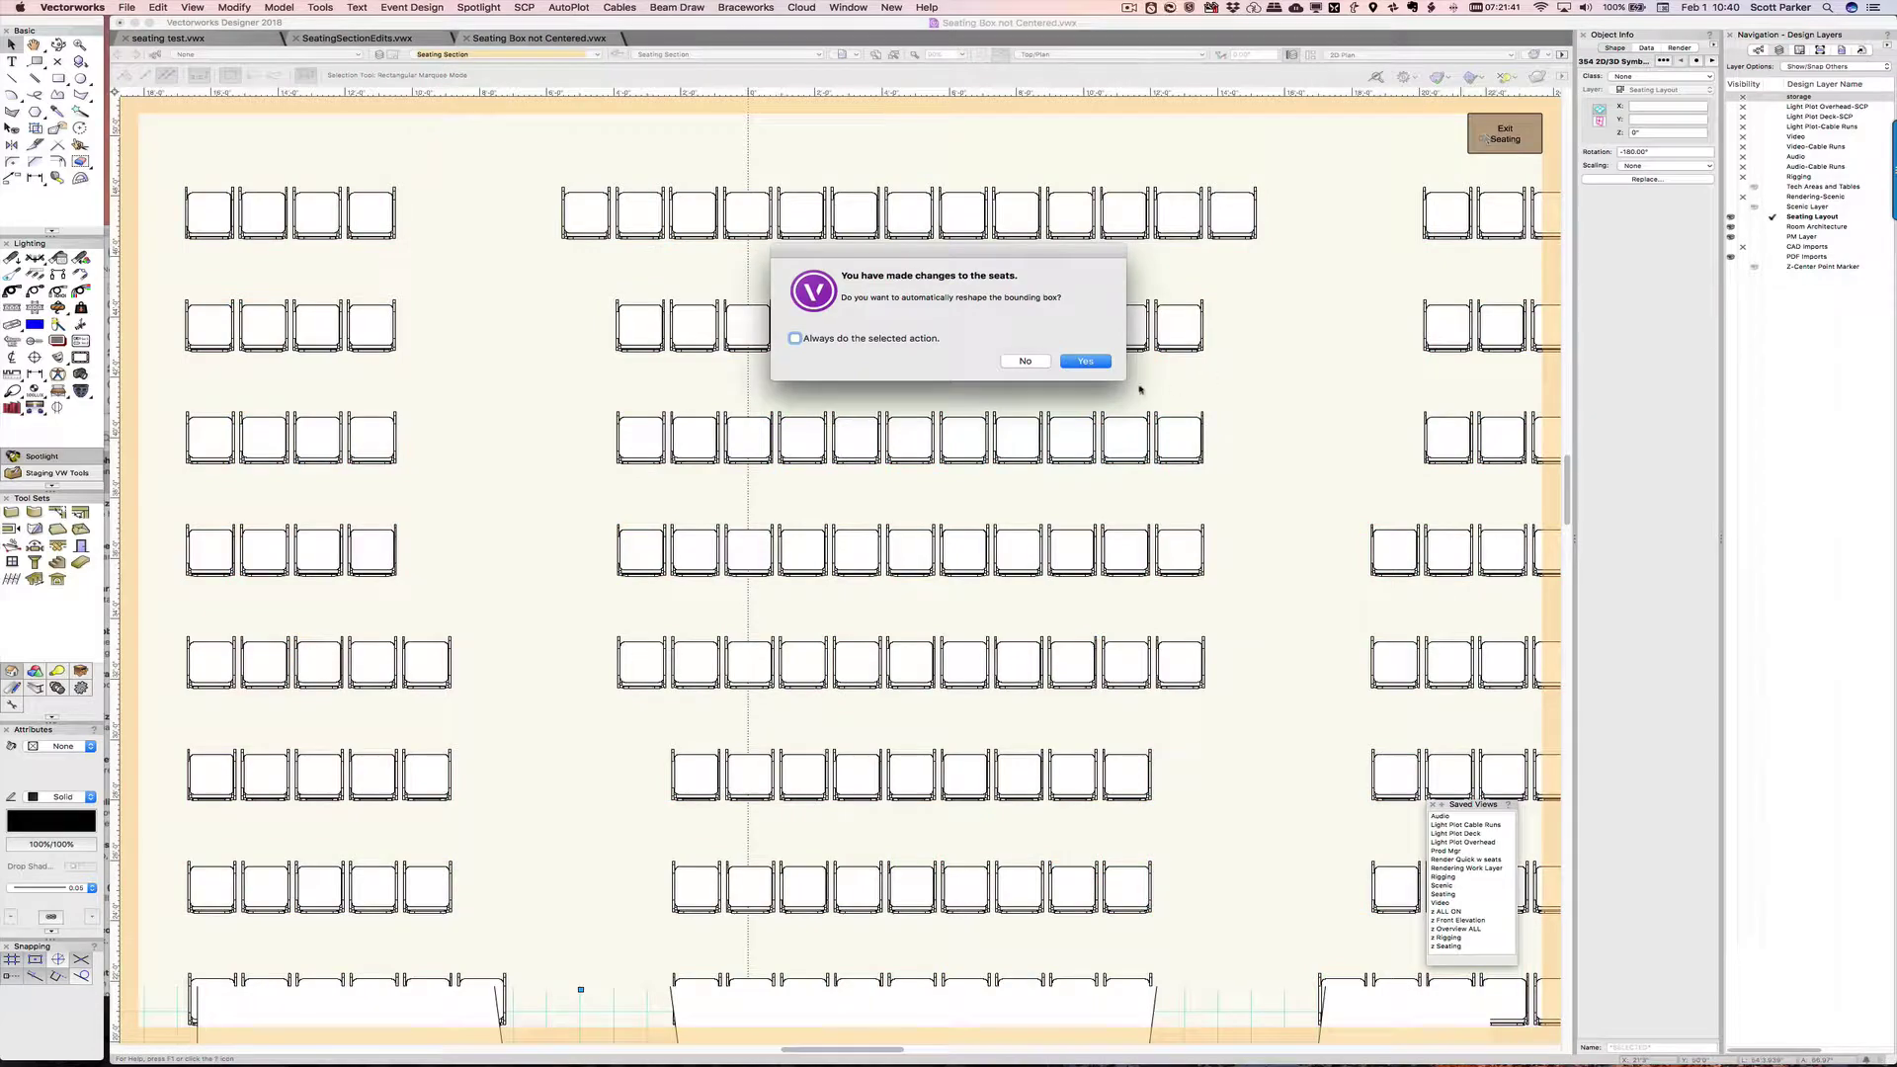
click(1045, 363)
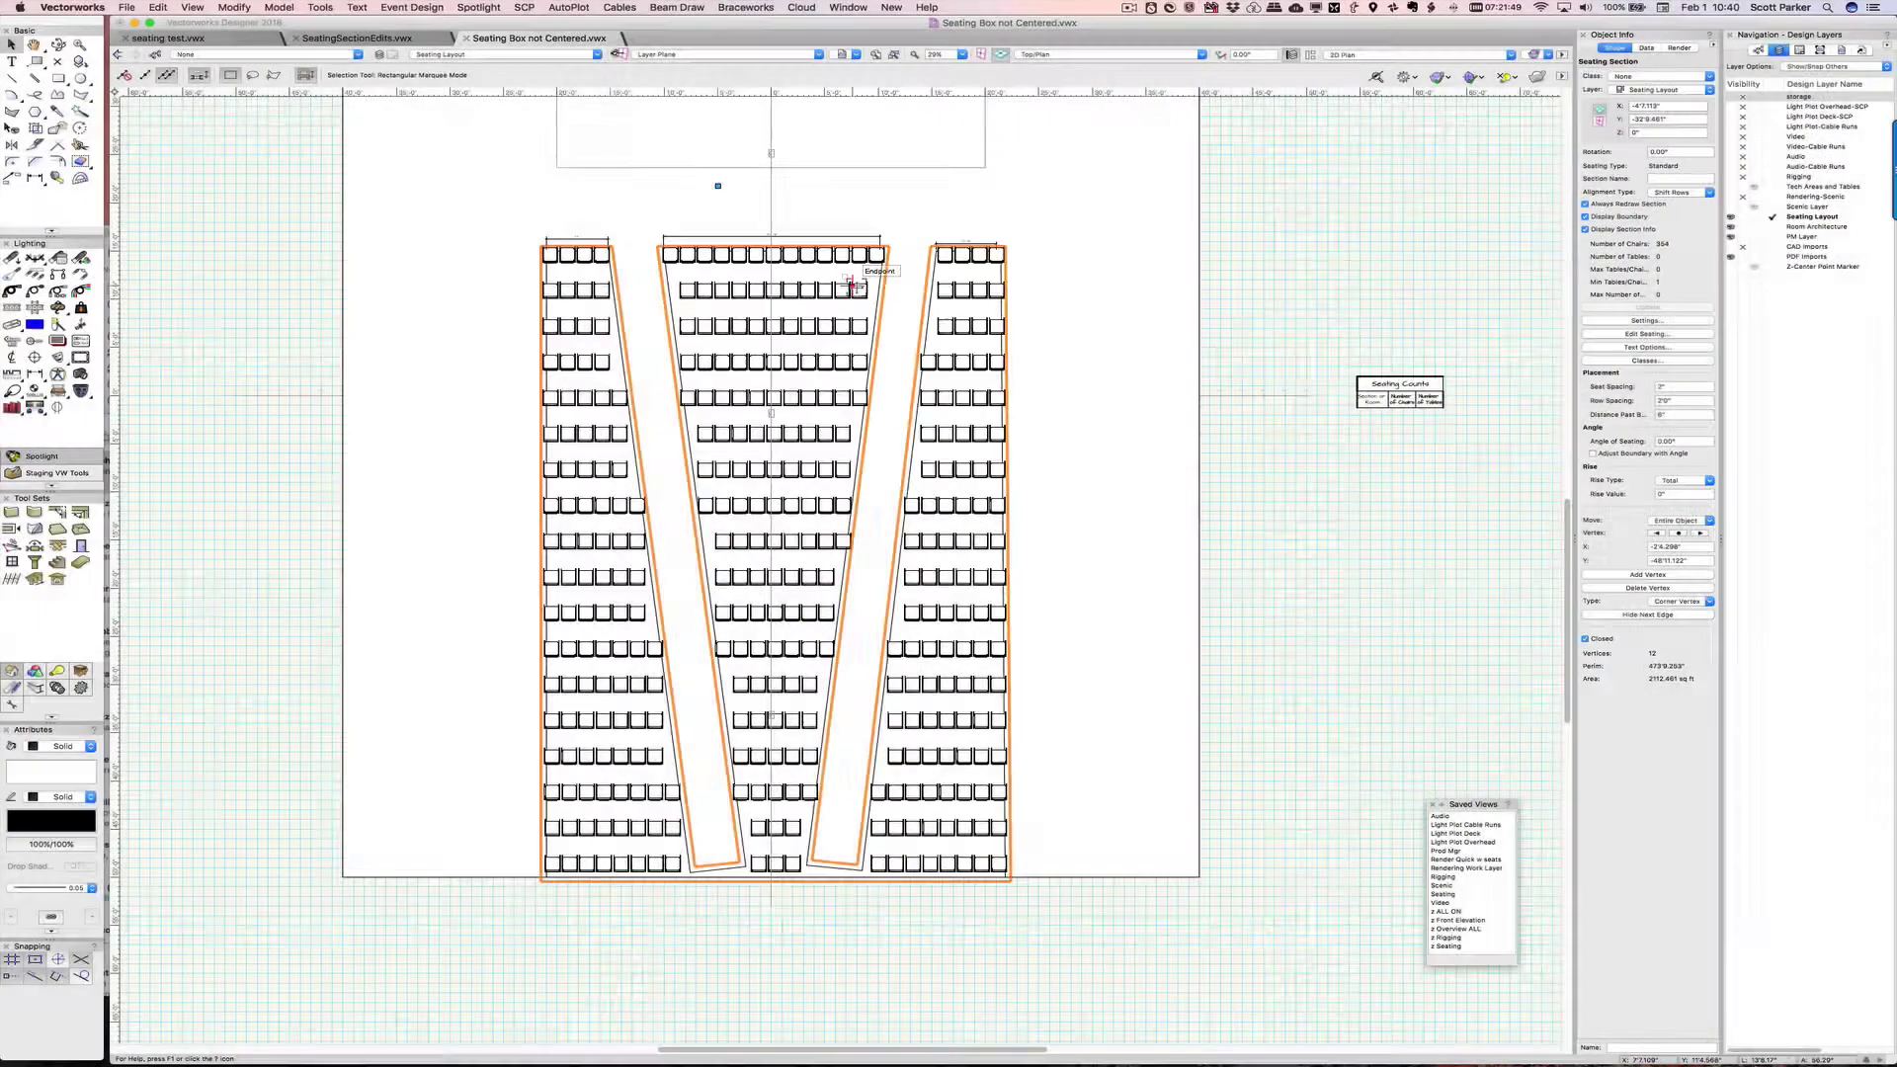
- Open the seating section's individual seats for editing
double_click(857, 288)
scroll(812, 329, up, 4)
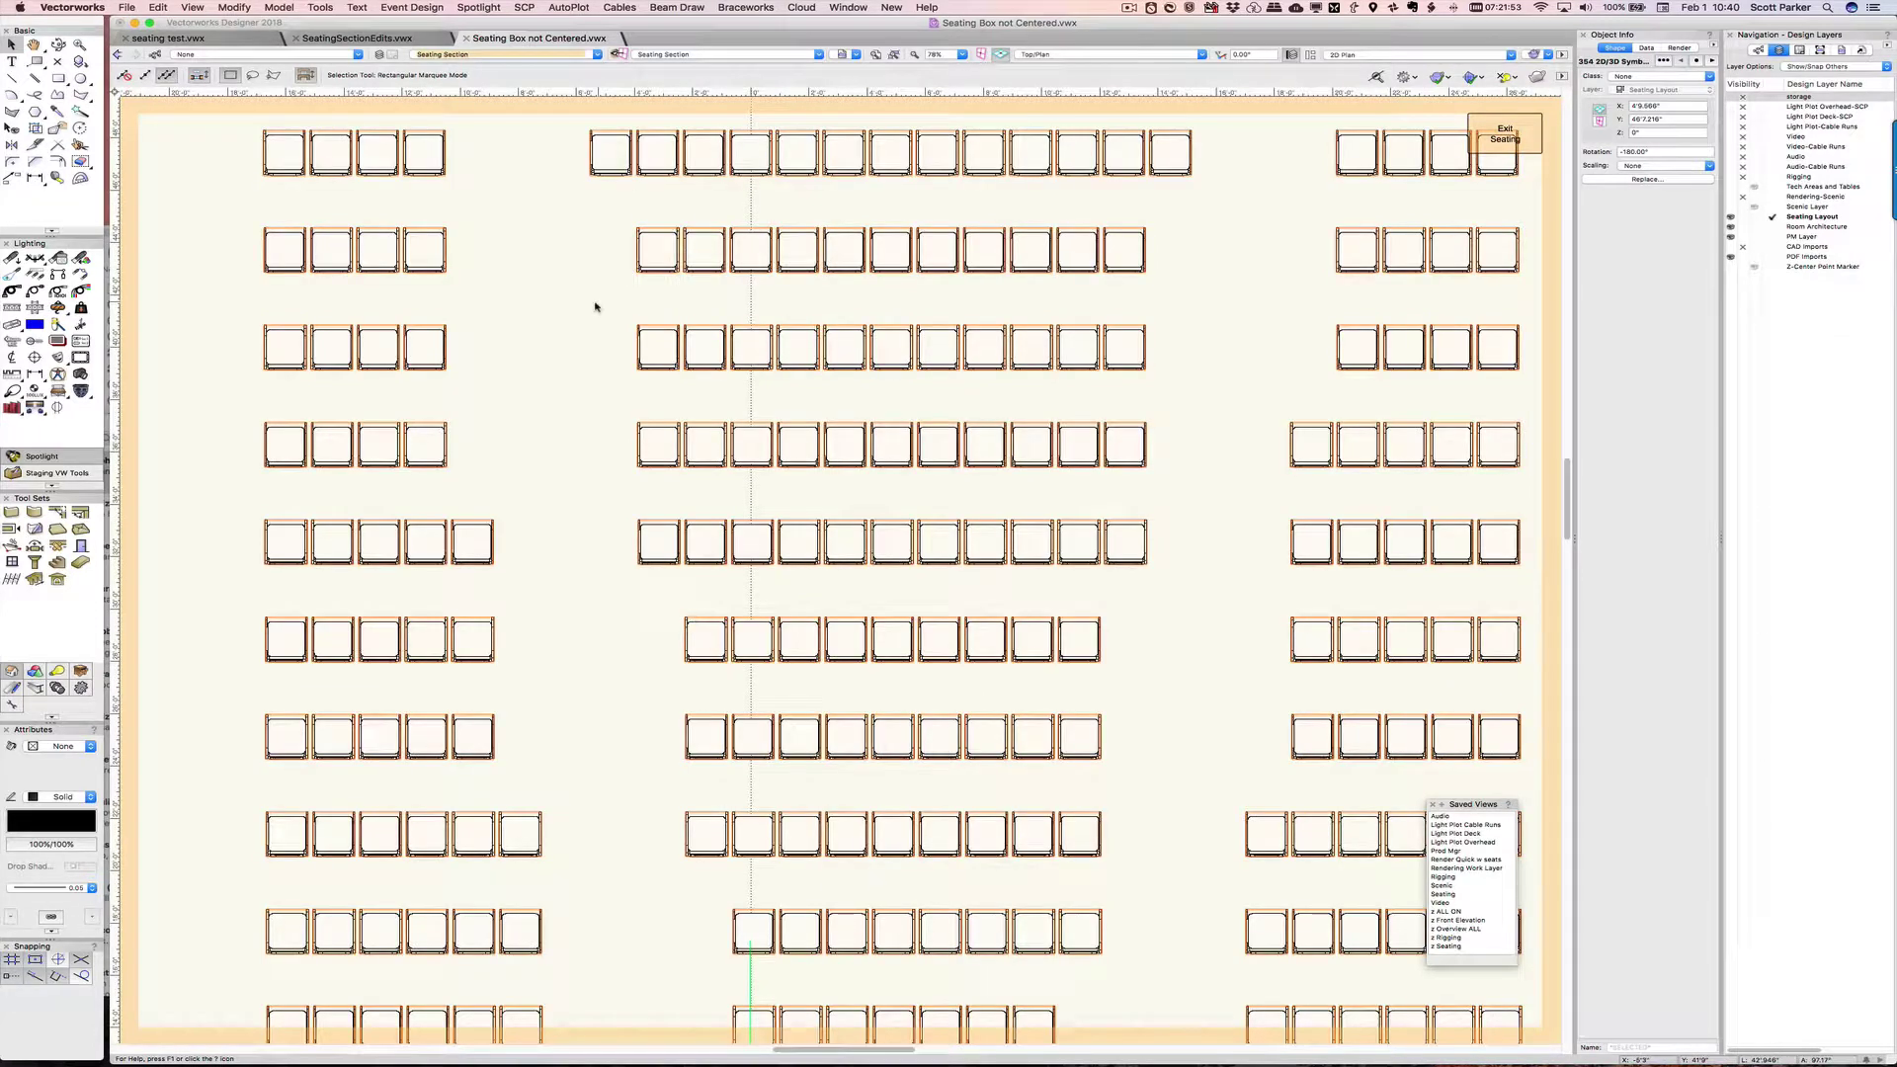
key(super+d)
key(shift+super+Left)
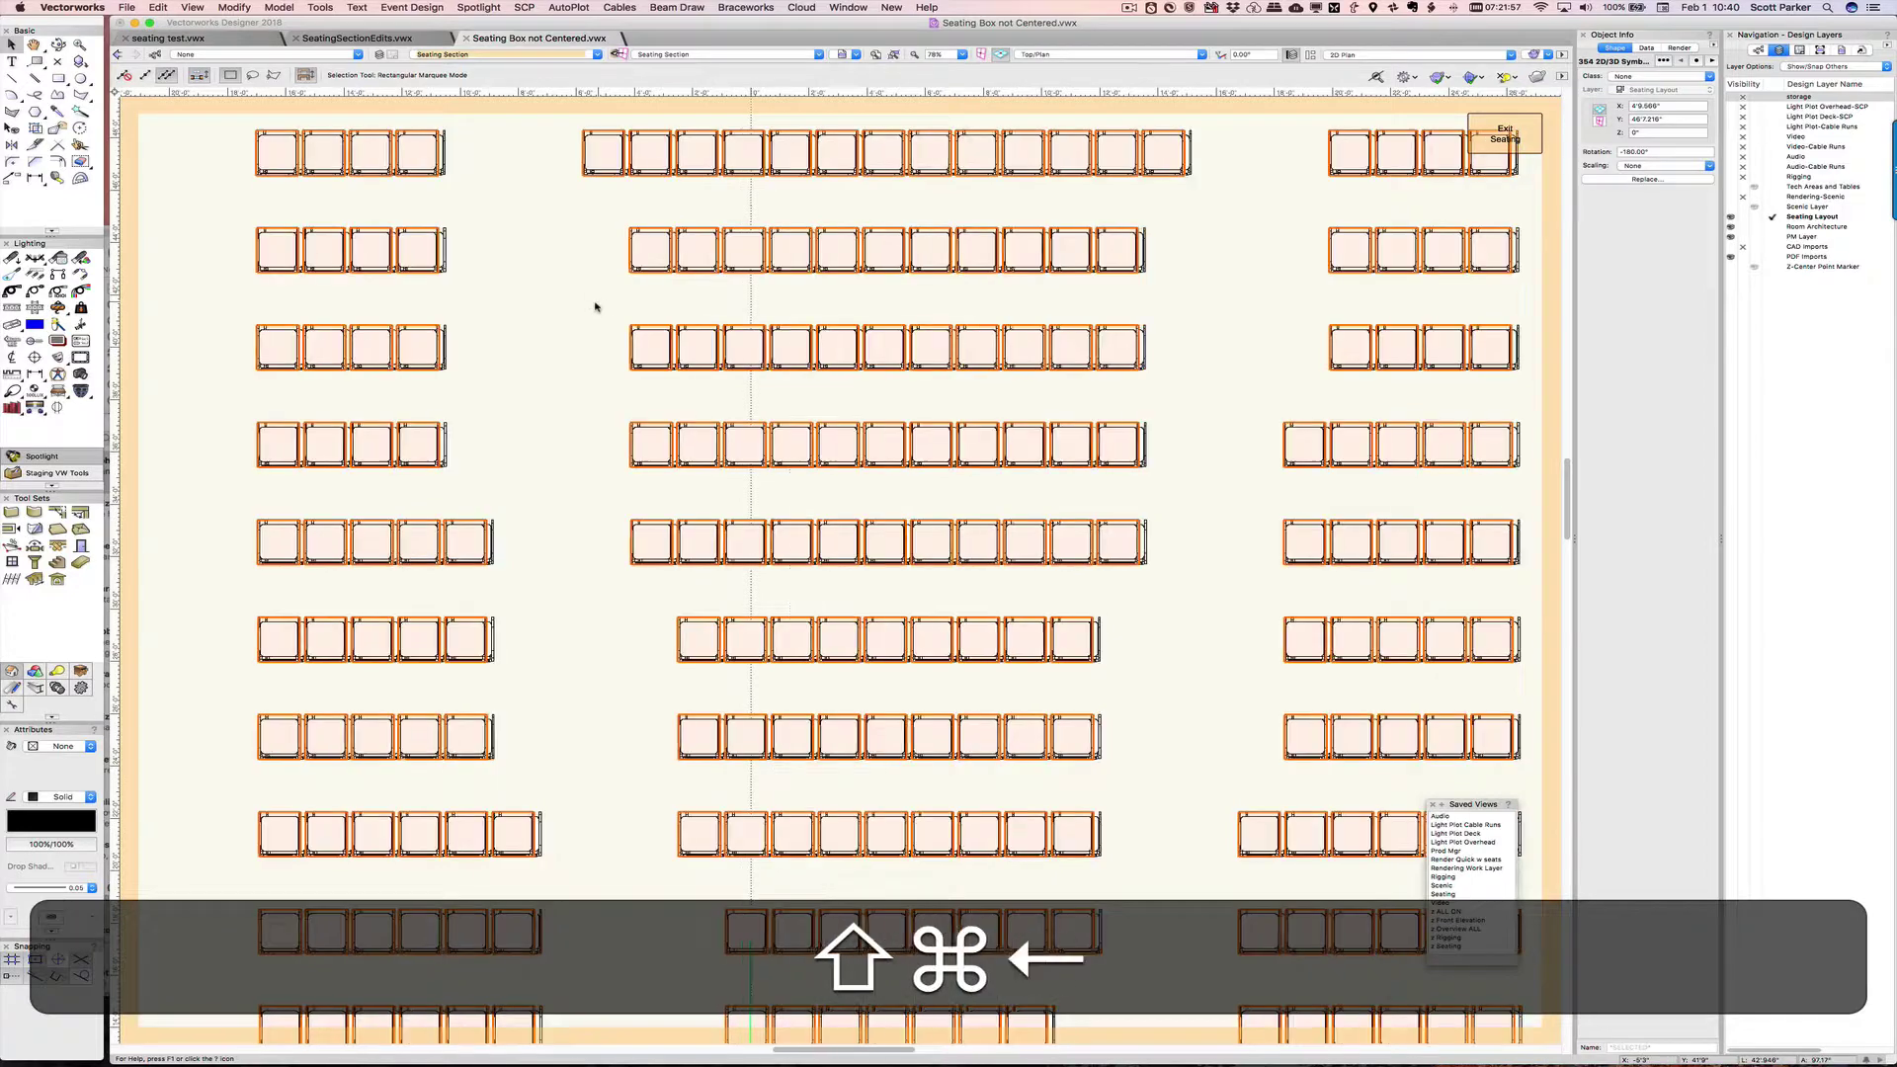
key(shift+super+c)
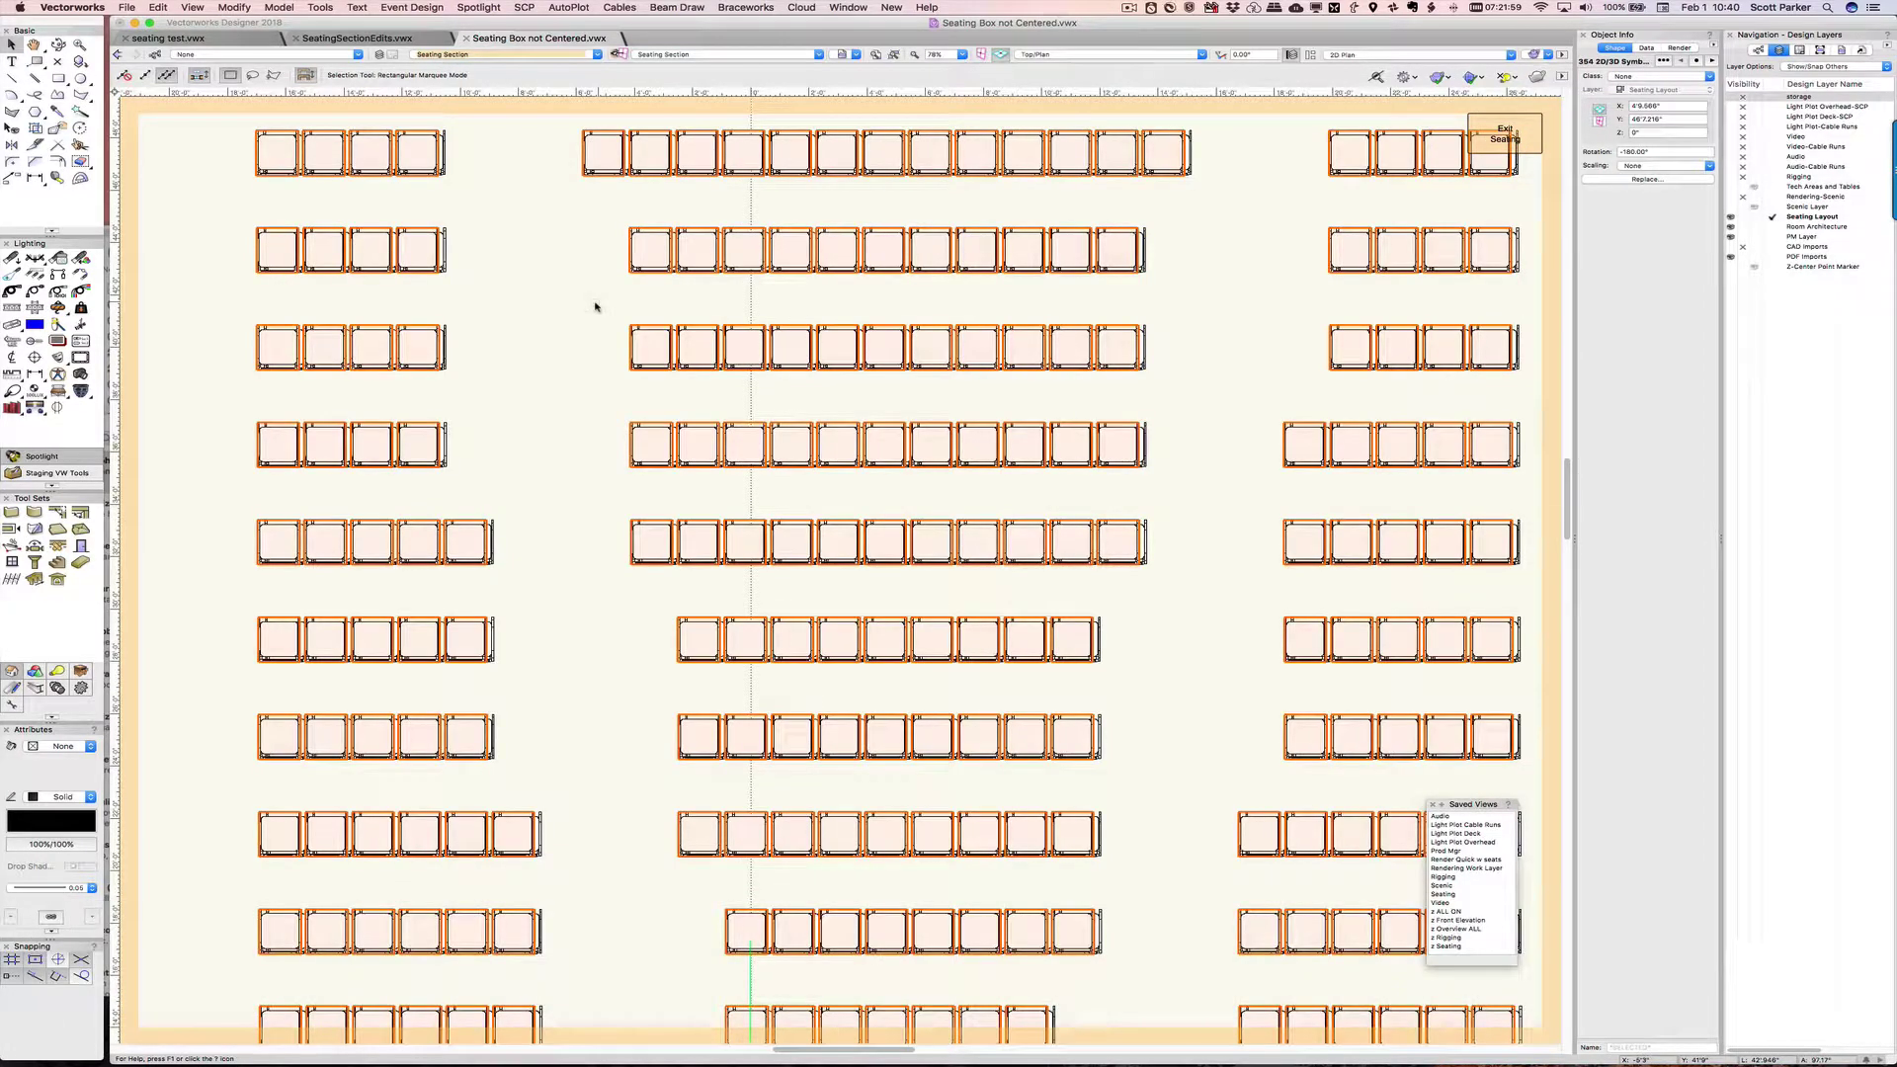
key(c)
click(686, 212)
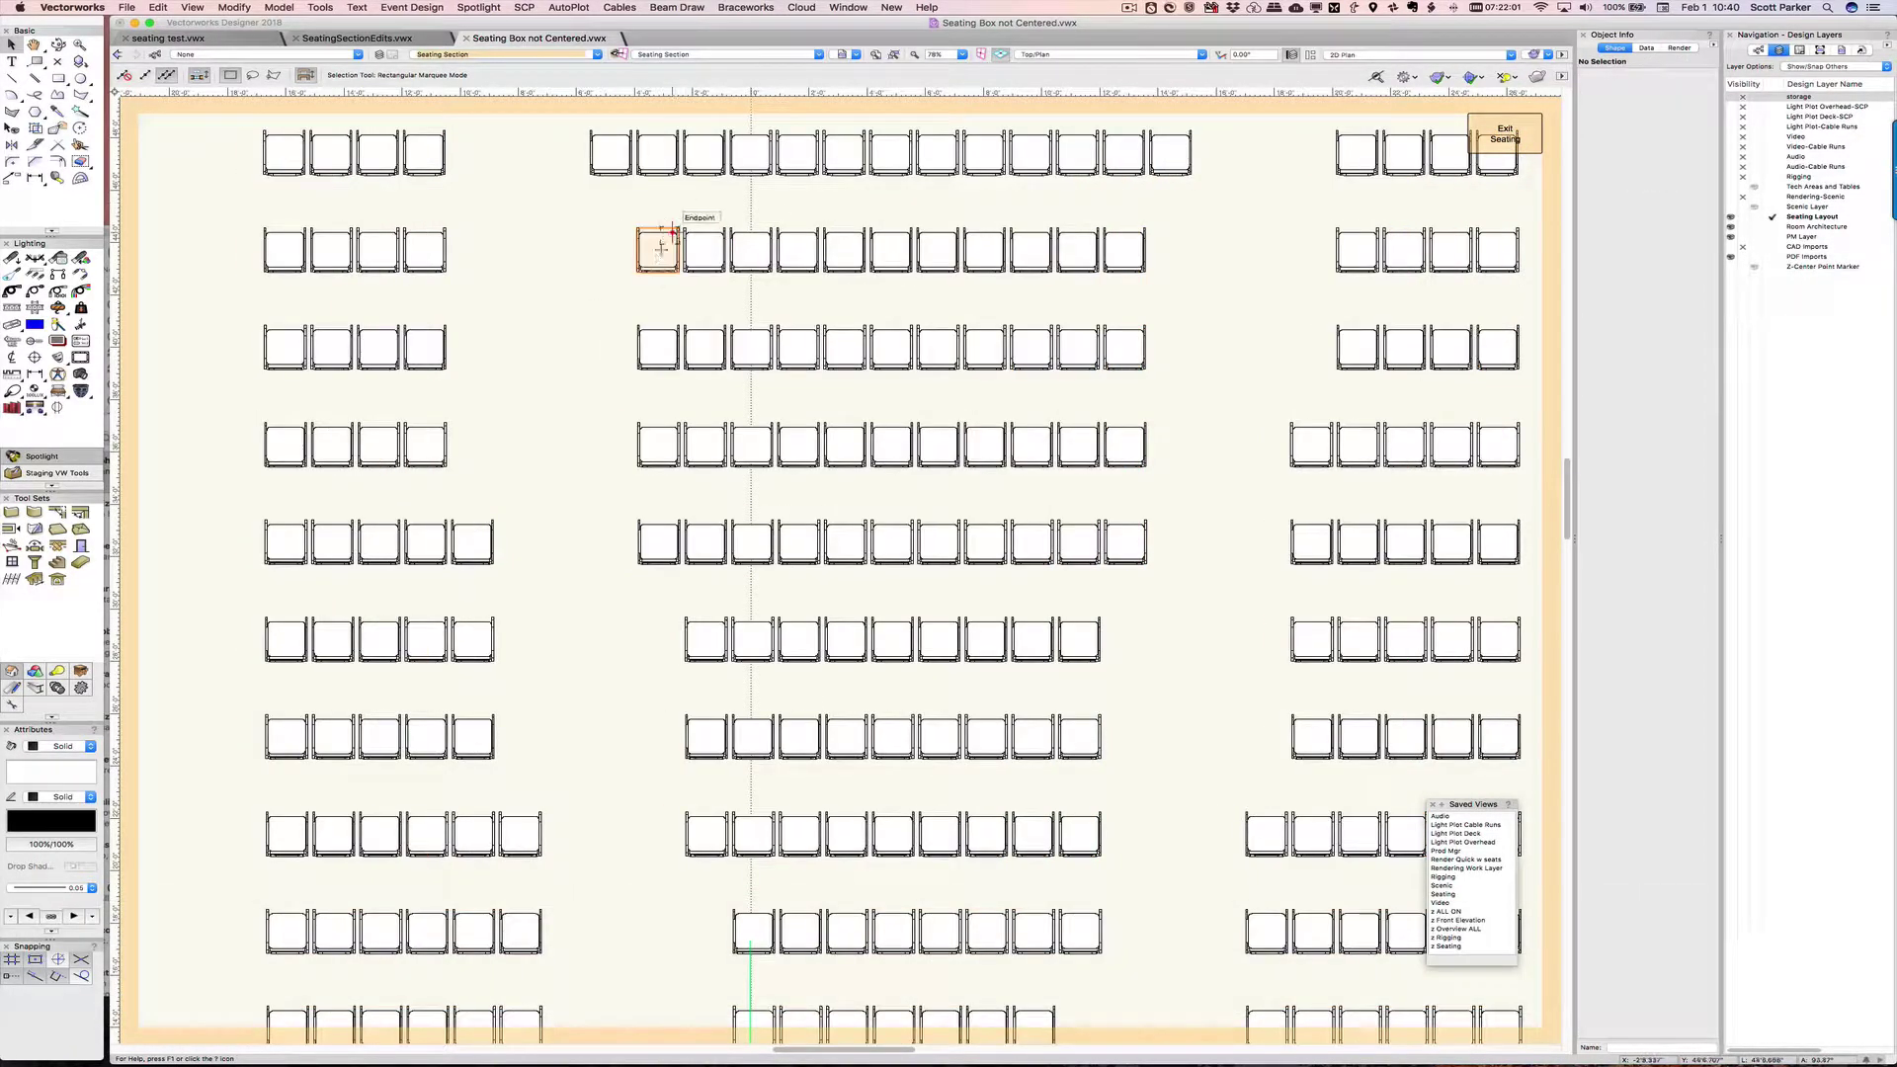
- Duplicate the leftmost seat in the centre block's second row and place the copy beside it on its outer side
click(670, 234)
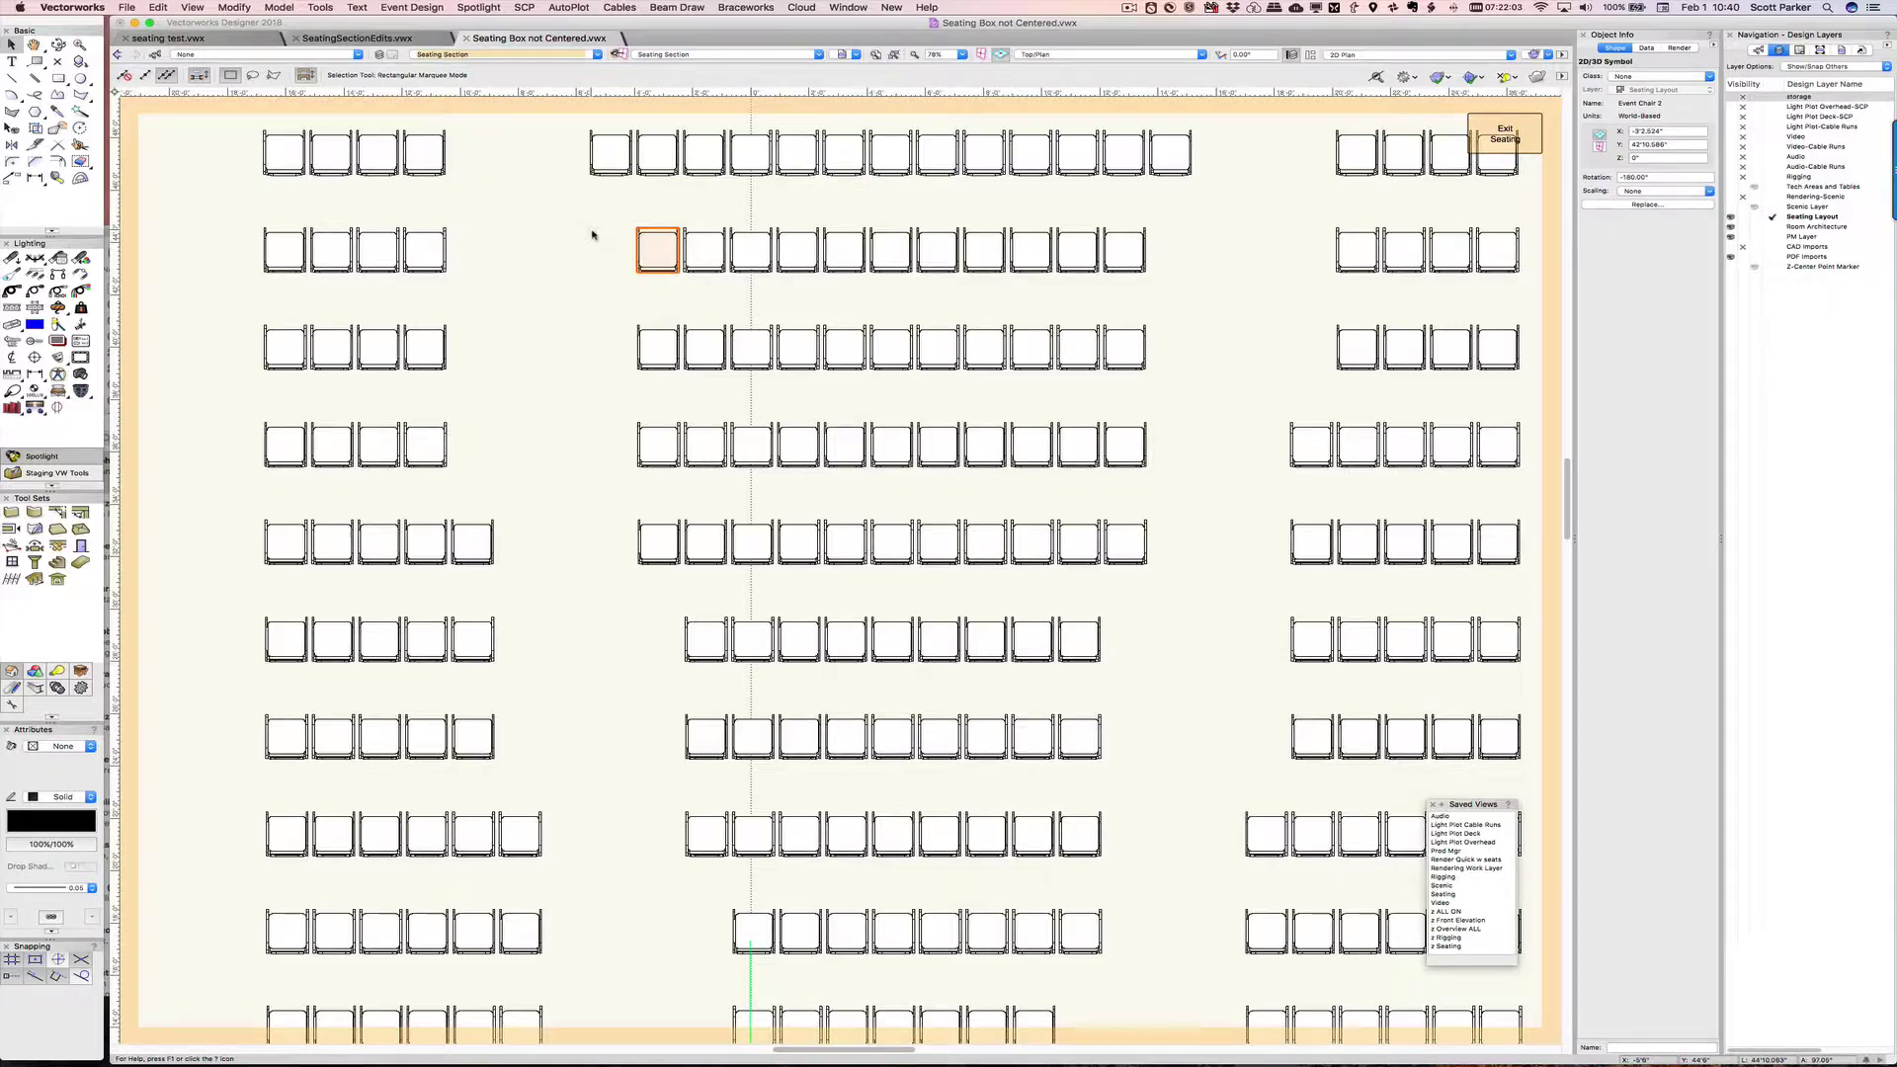
key(super+d)
key(shift+super+c)
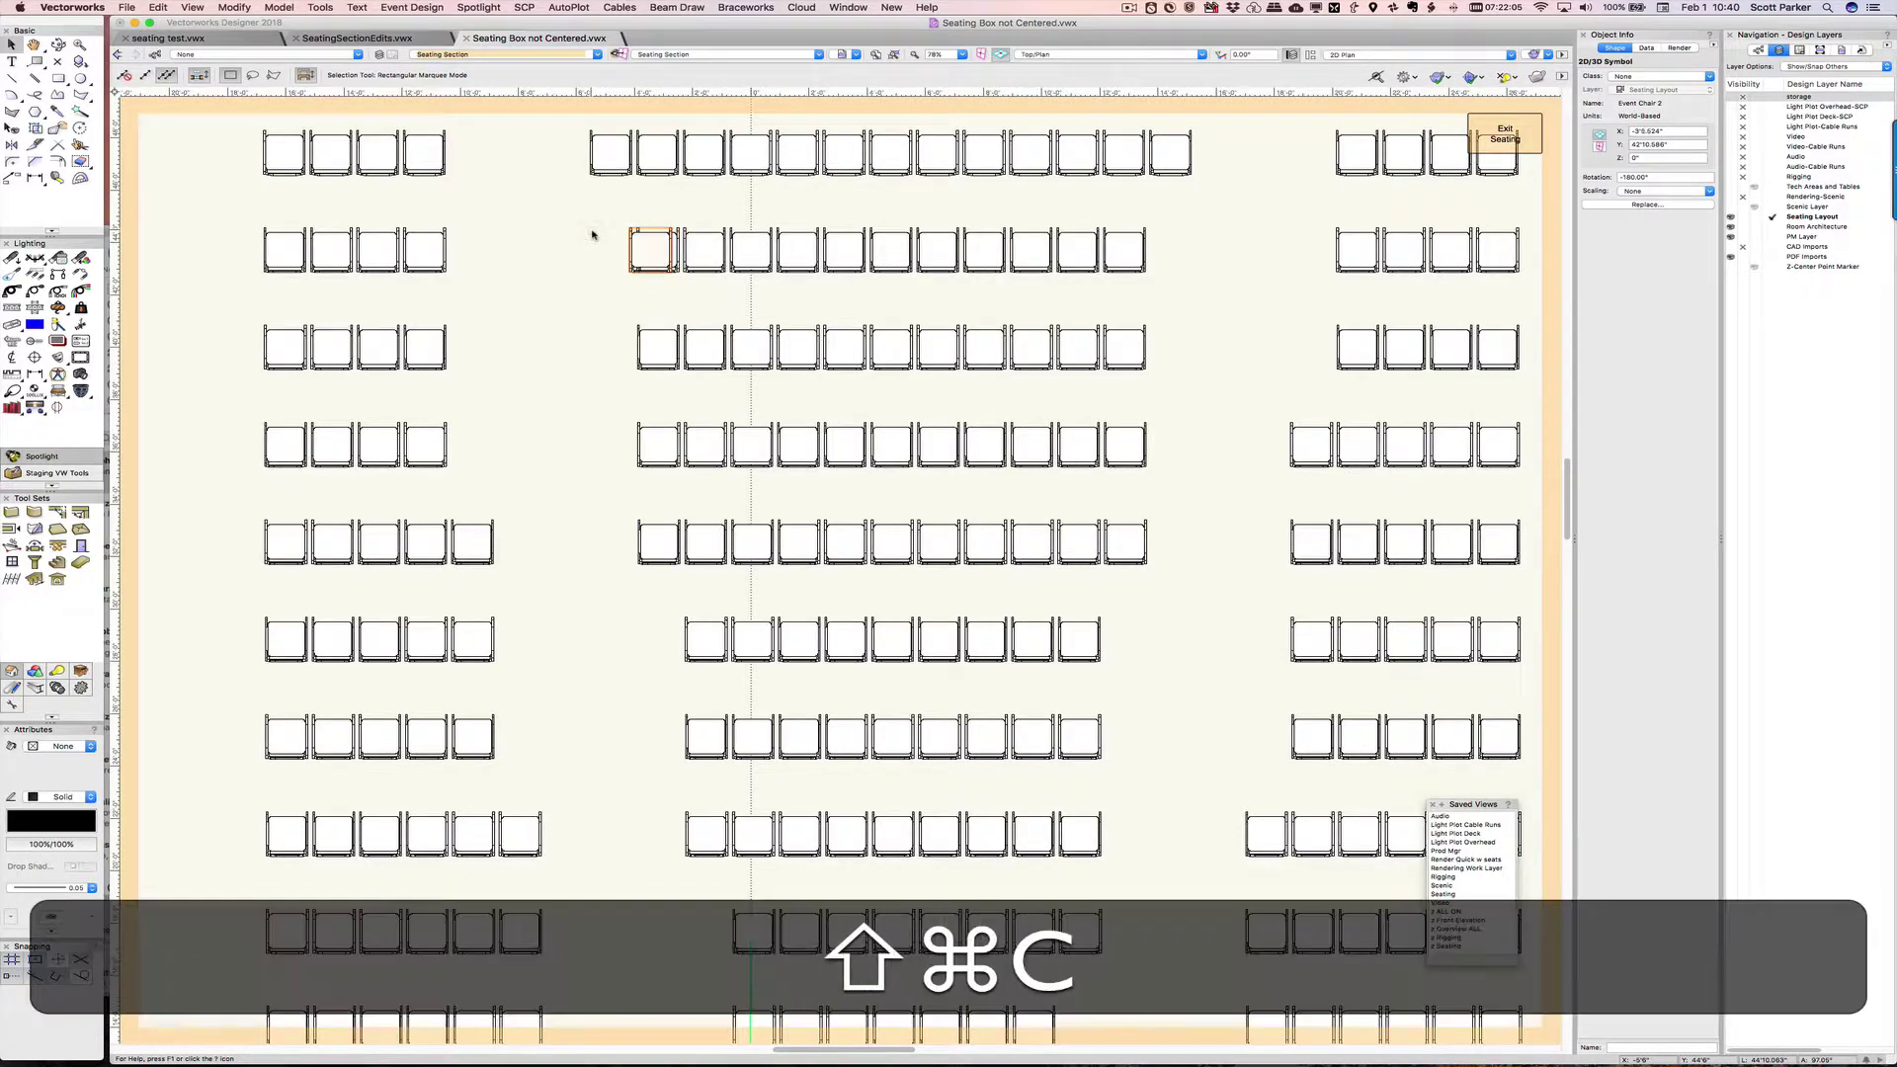
key(shift+super+Left)
key(shift+super+c)
drag(594, 234, 594, 230)
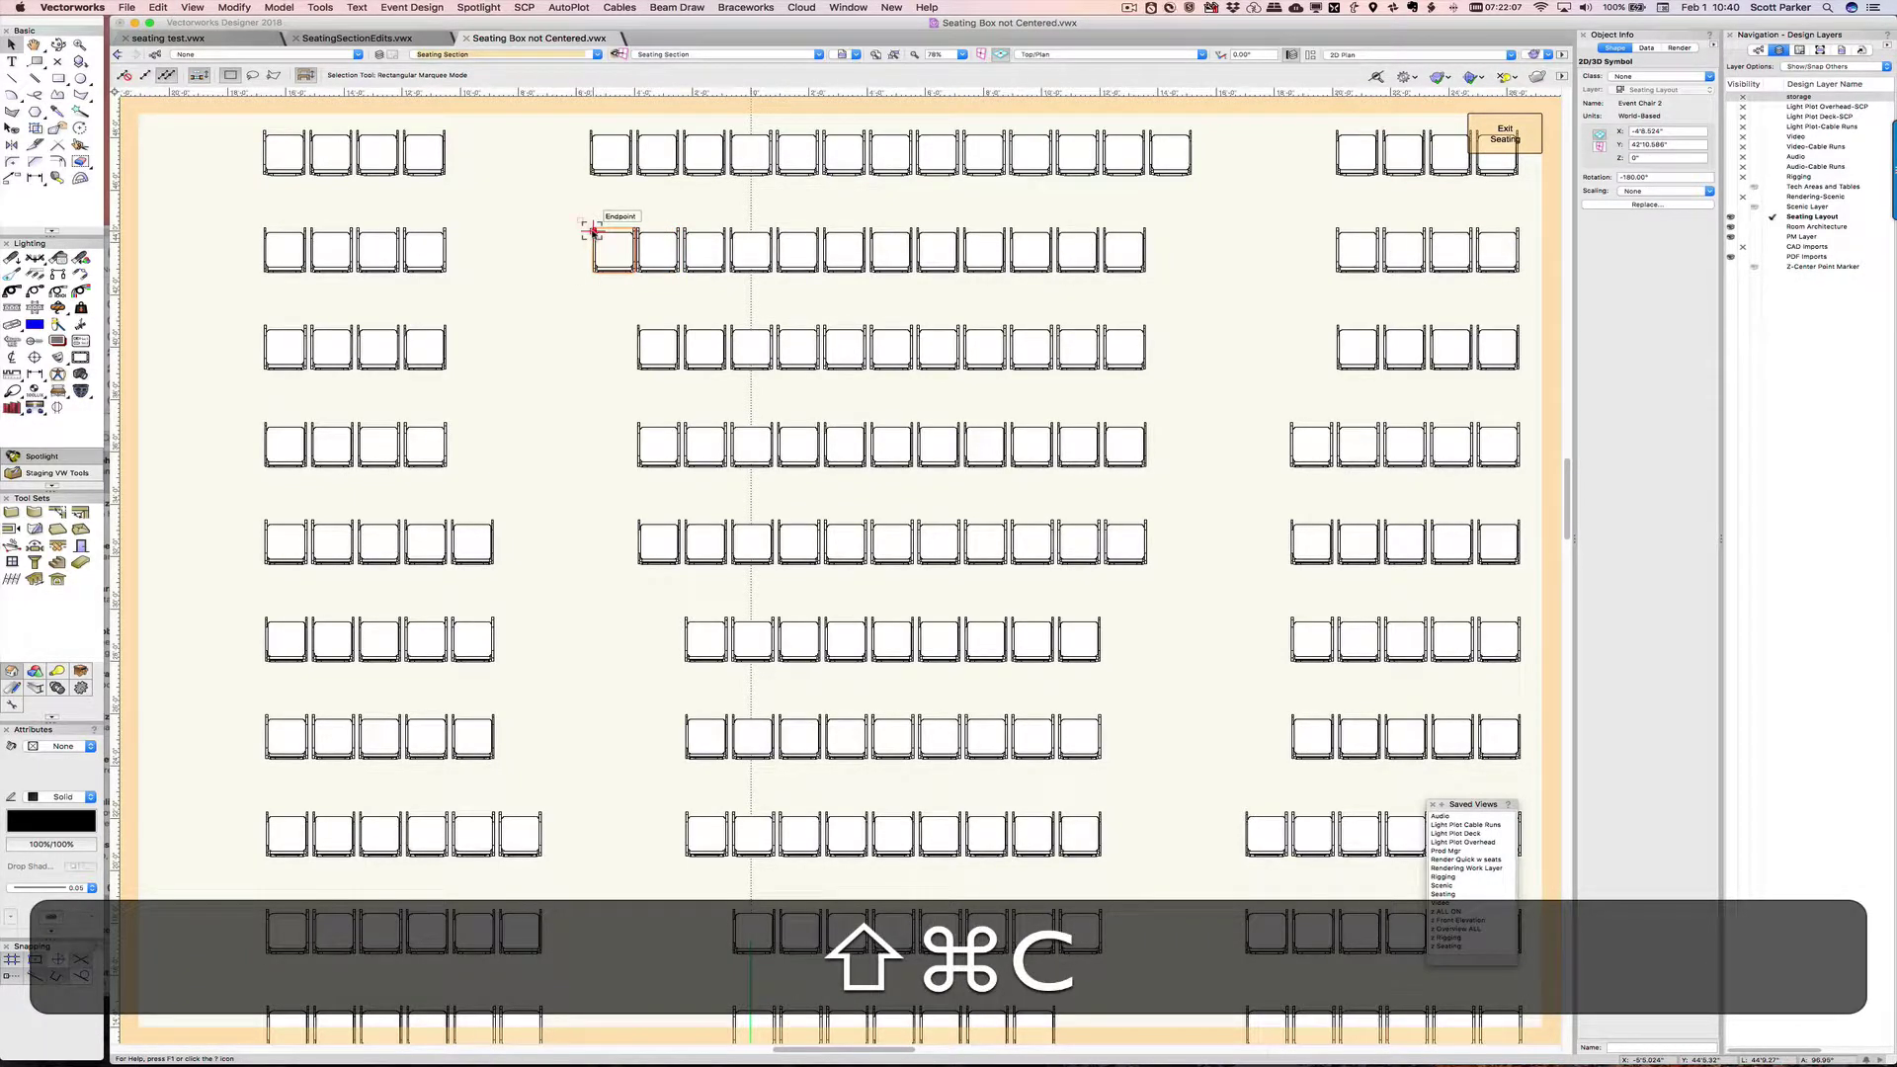
key(shift+super+c)
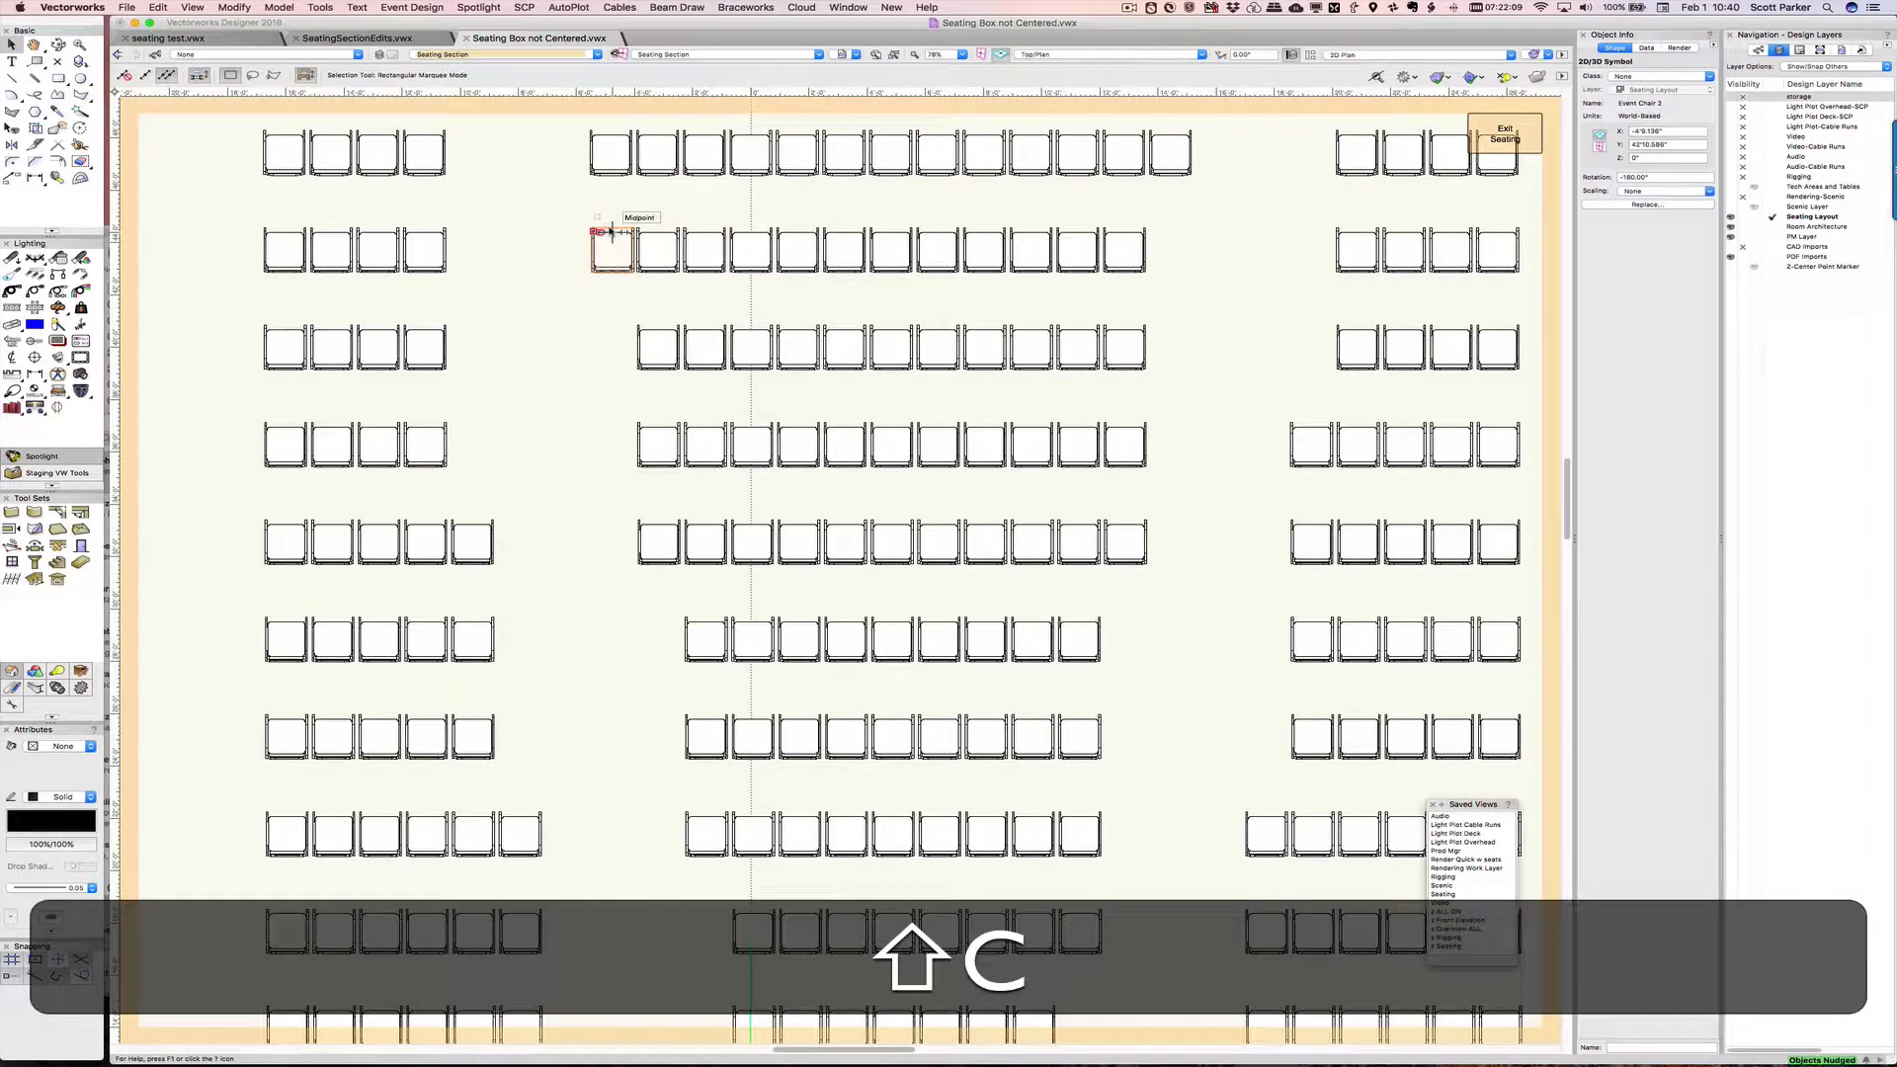
- Shift all twelve seats of the centre block's second row to the right so the row is centred behind the front row
drag(551, 201, 1182, 307)
key(shift+super+c)
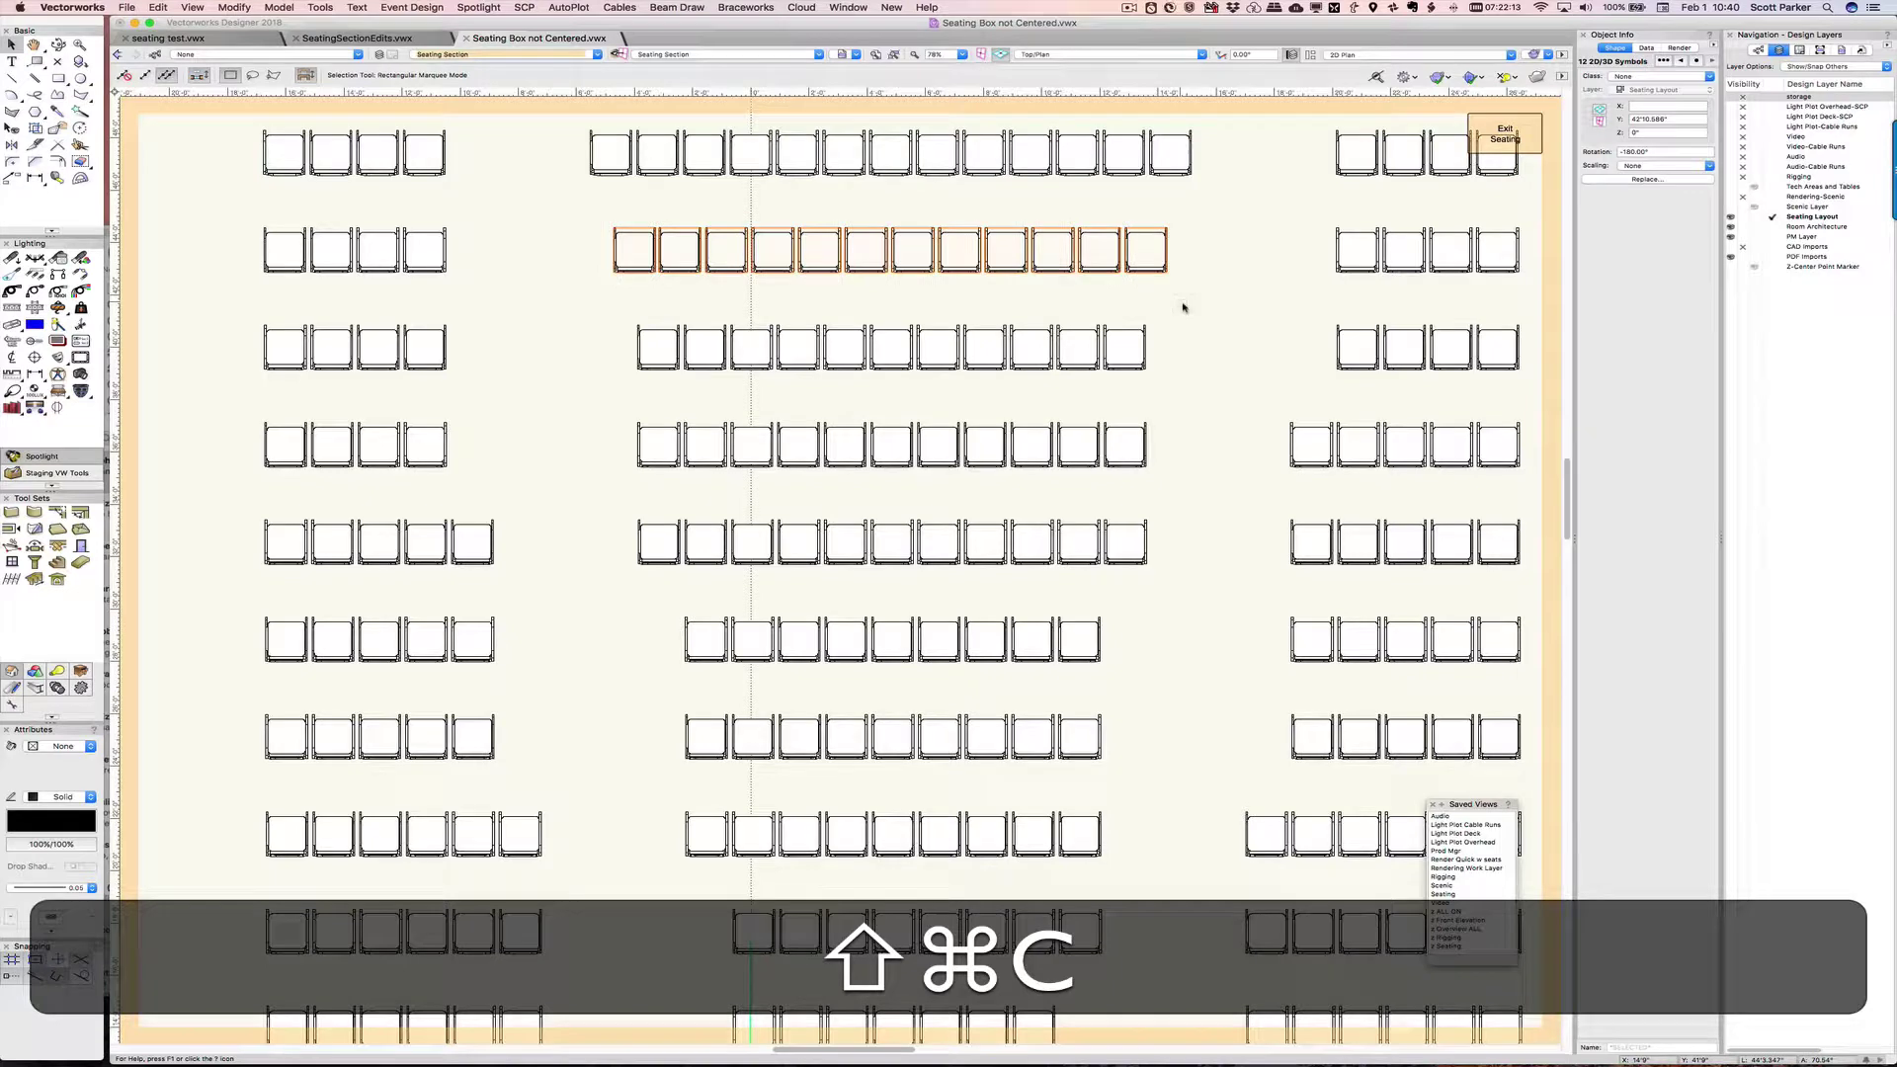
key(shift+super+c)
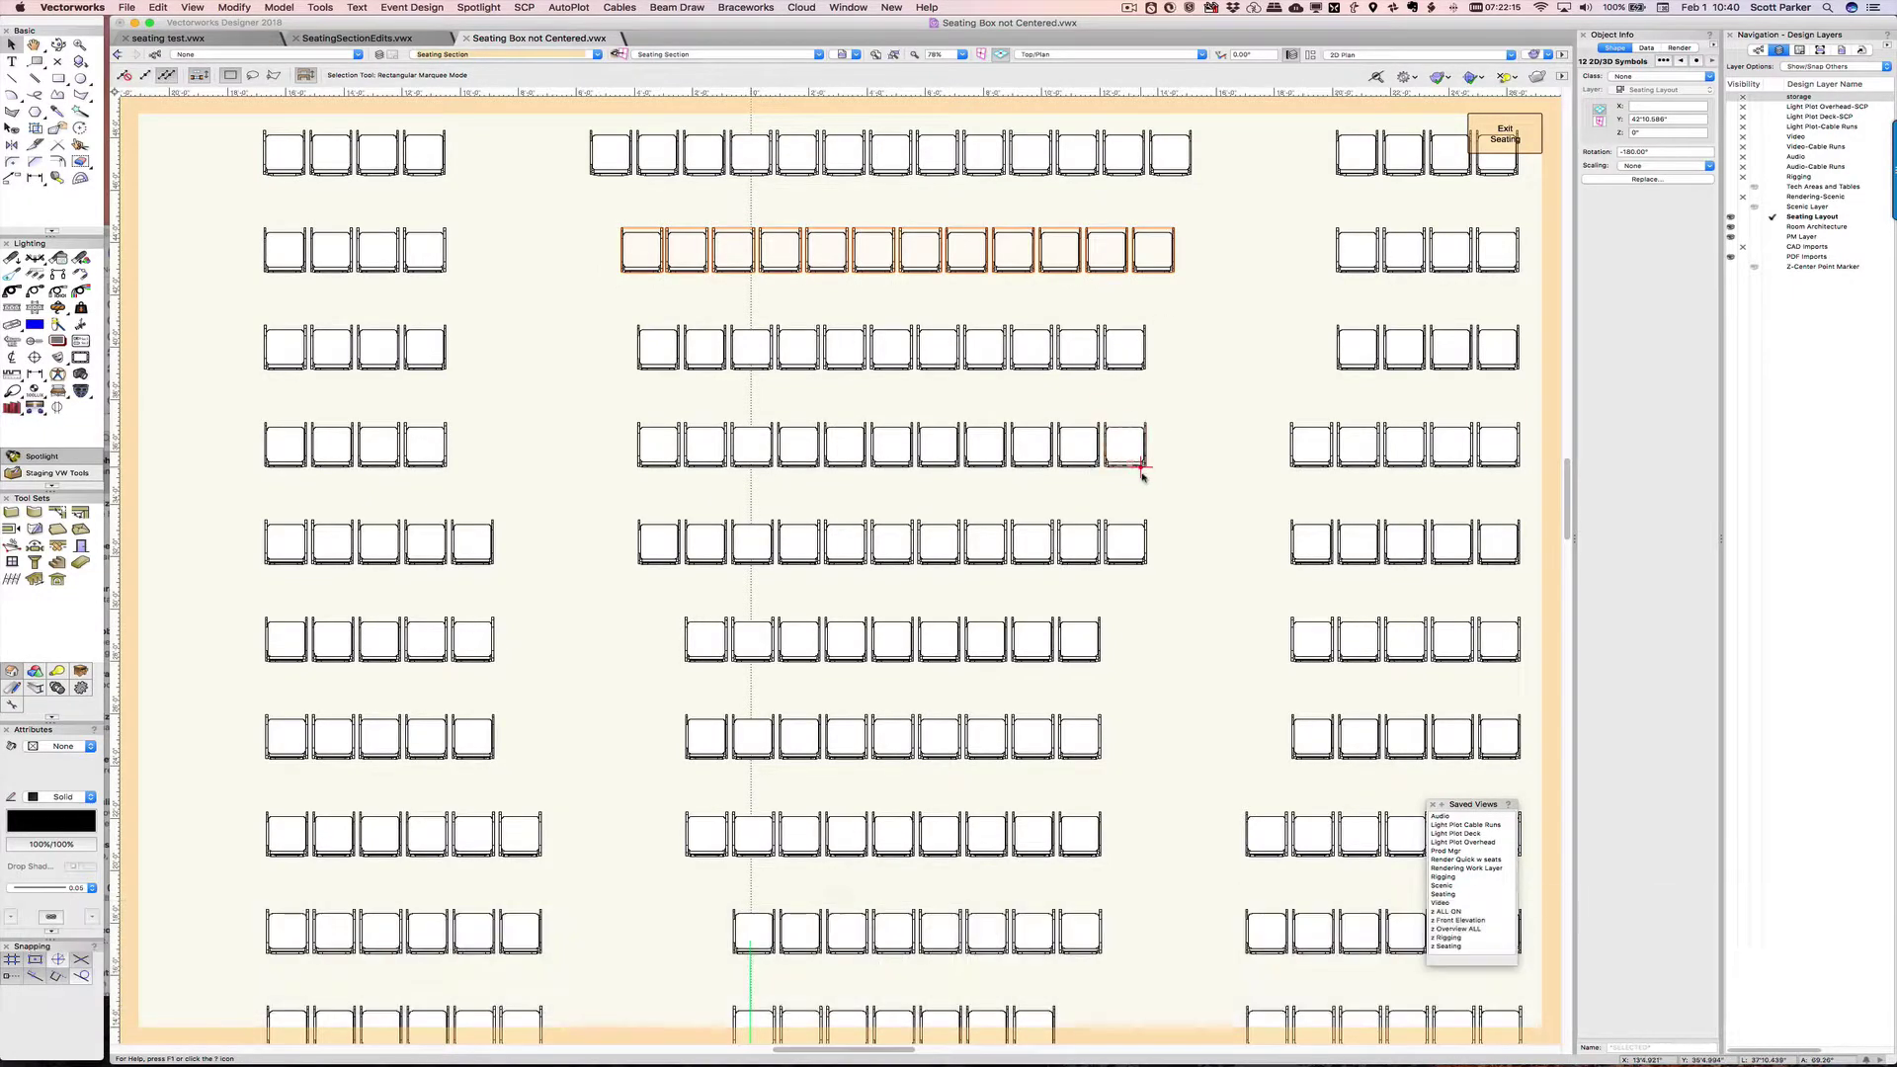
- Shift the eight-seat ninth row of the centre block to the left so it is centred between the two aisles
middle_drag(1196, 608, 1169, 309)
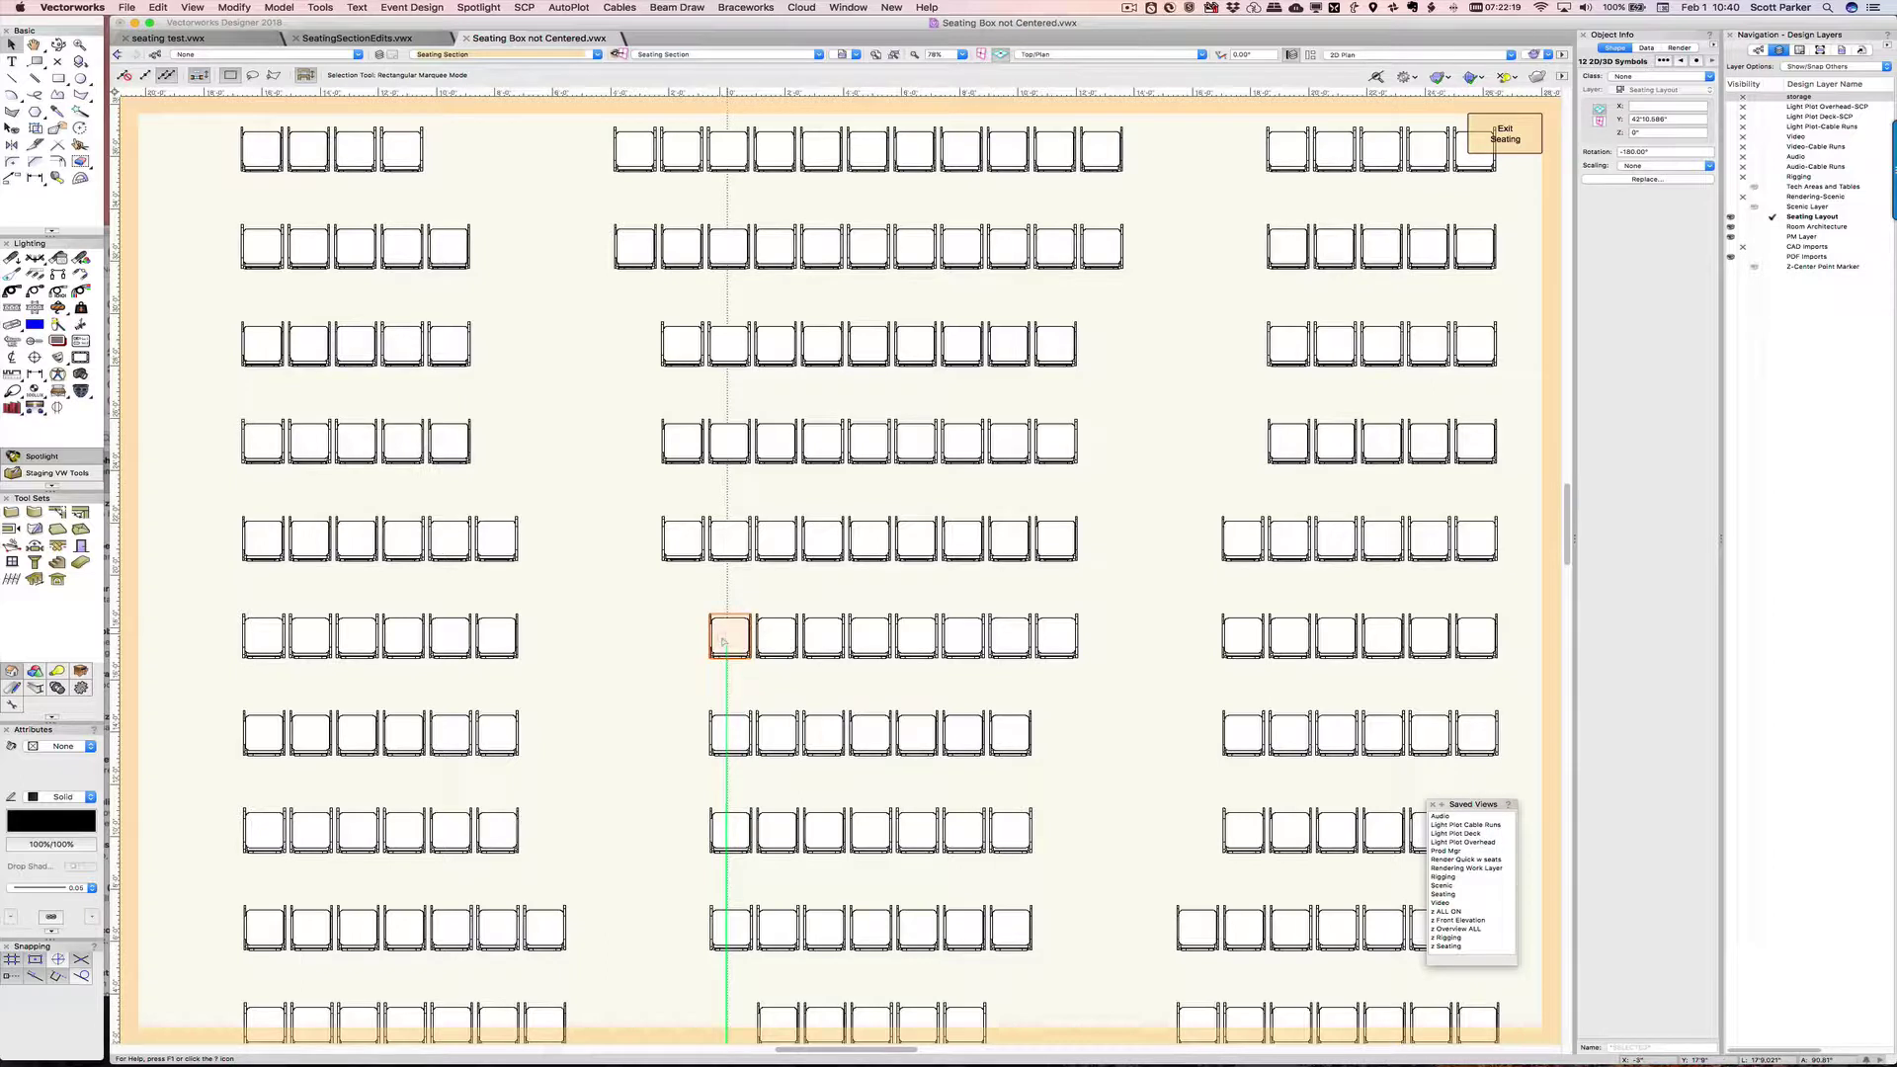
drag(659, 595, 1170, 693)
key(shift+super+c)
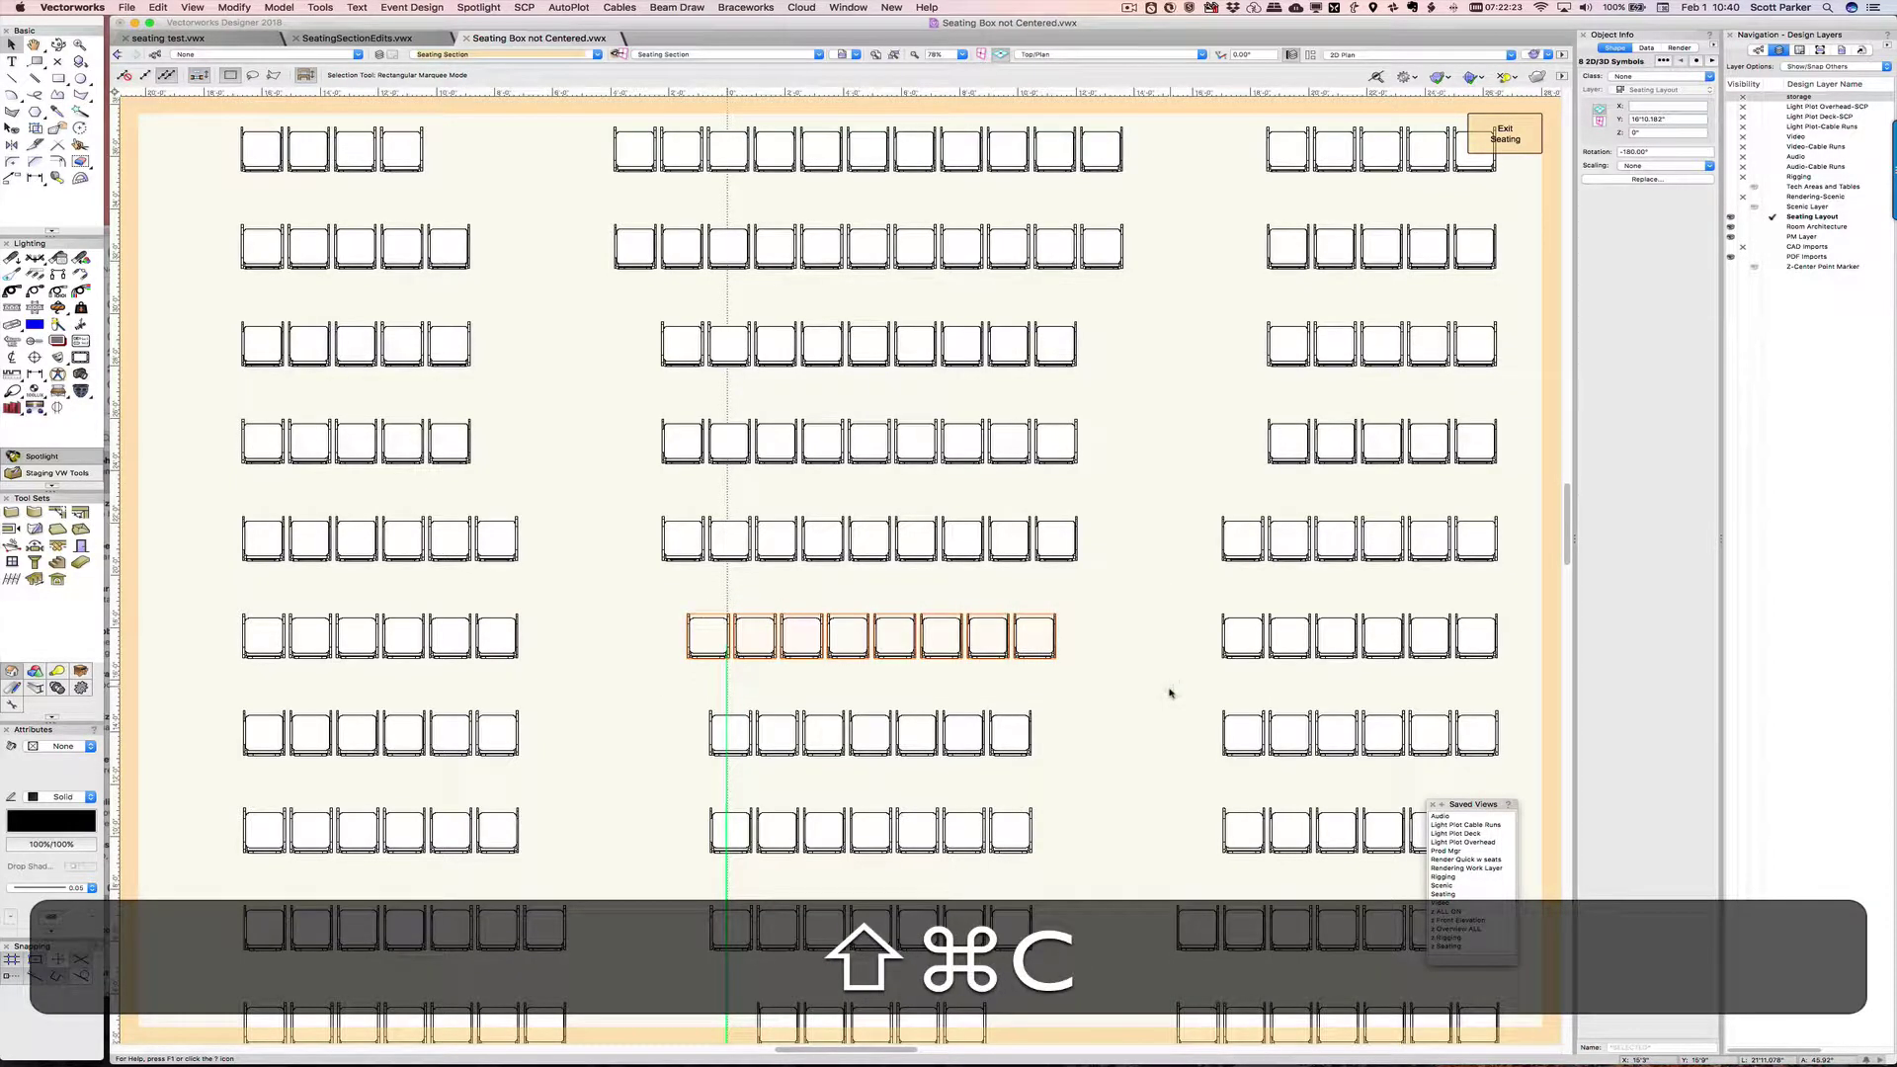
key(shift+super+Right)
key(shift+super+c)
- Add a seat at the aisle end of the right block's seventh row by duplicating its first seat and moving the copy left
scroll(1109, 725, down, 1)
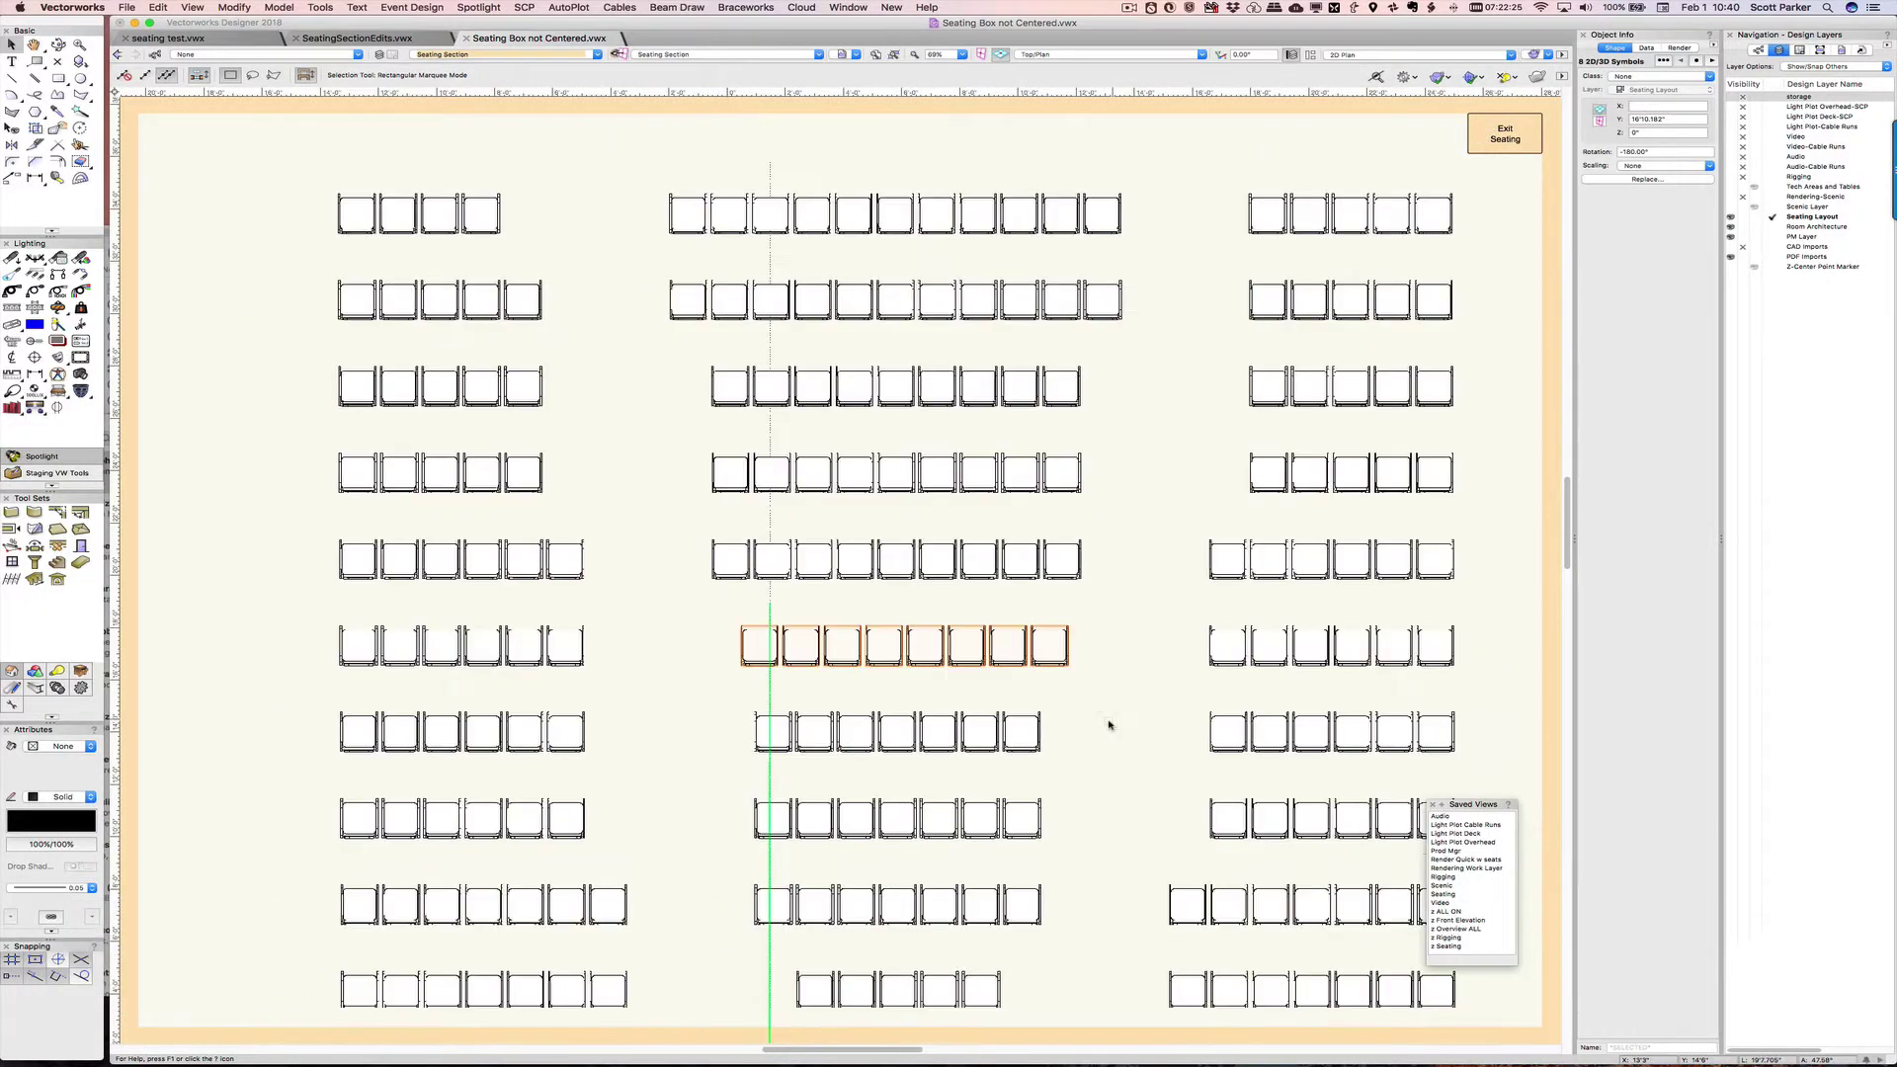
mouse_move(1109, 721)
middle_down()
mouse_move(1054, 678)
mouse_move(1058, 652)
middle_up()
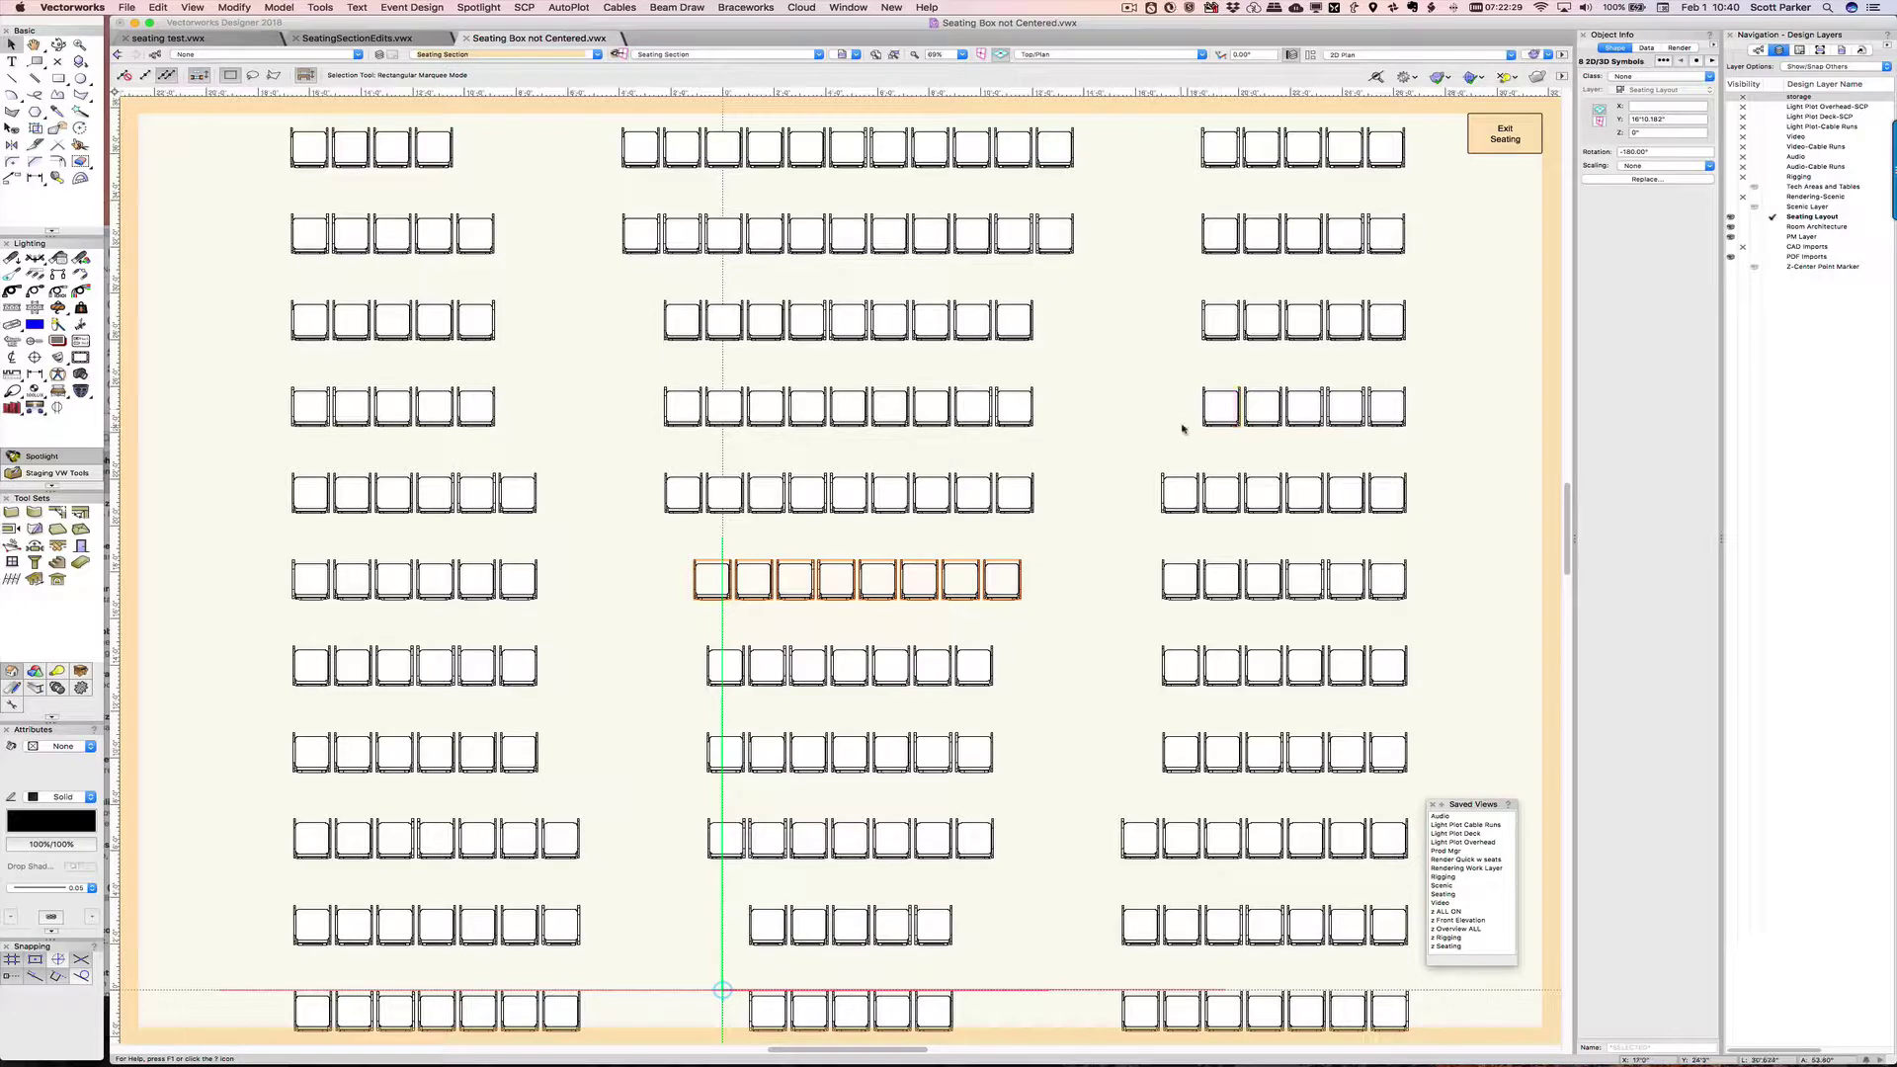
scroll(1181, 430, down, 2)
click(1208, 413)
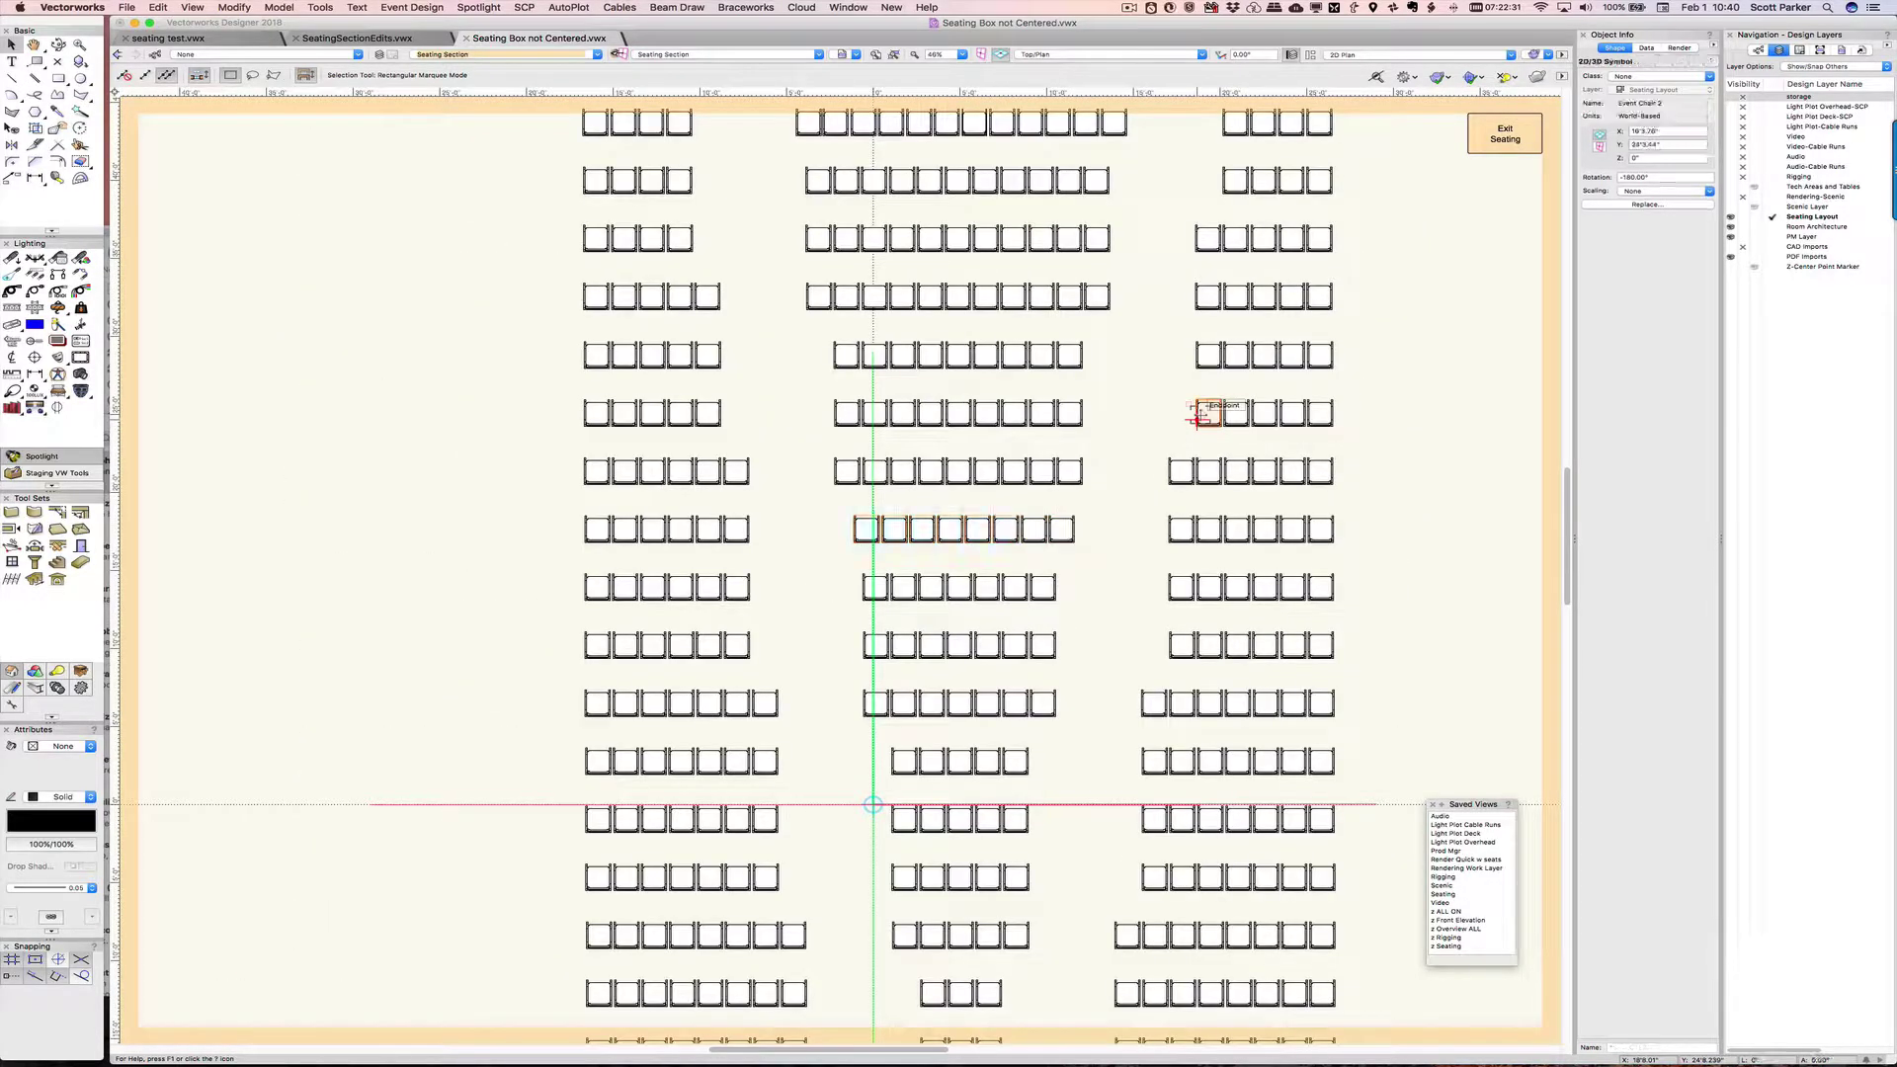
key(super+d)
key(shift+super+Left)
key(shift+super+Left)
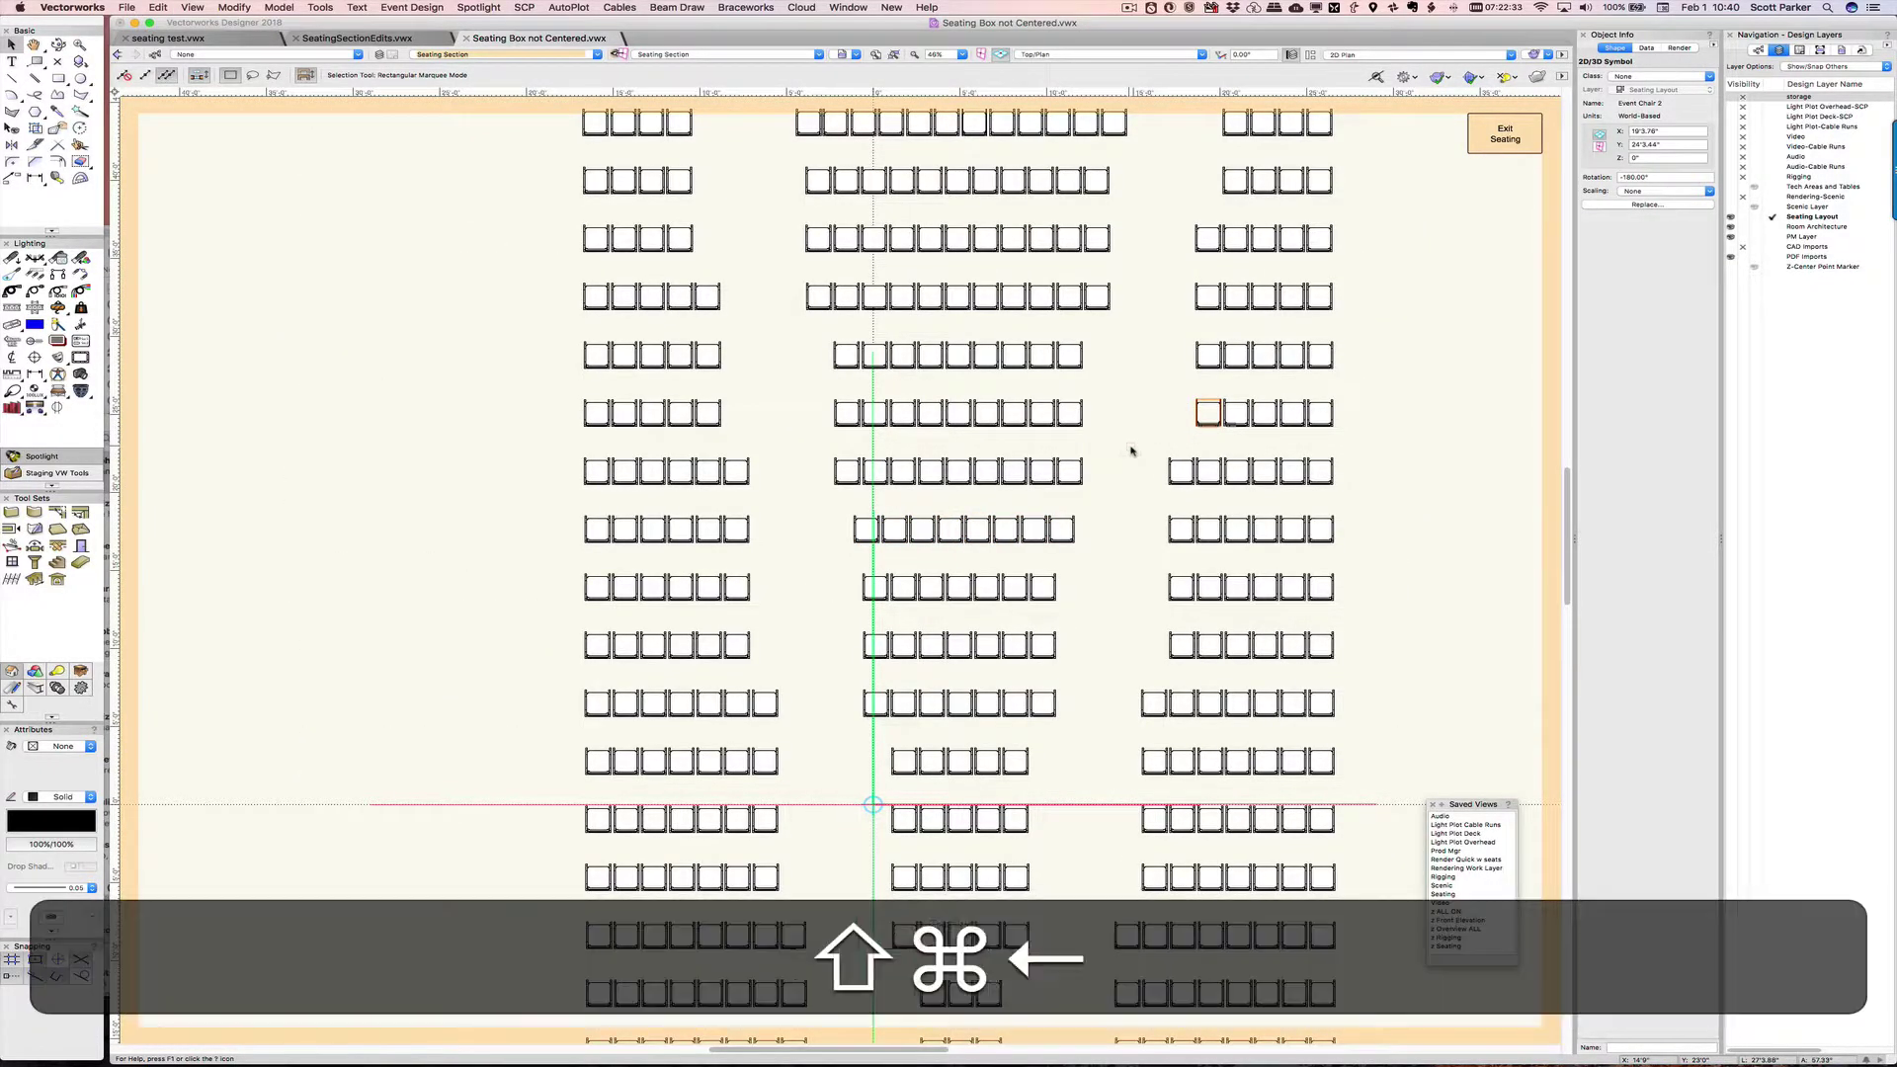
key(shift+super+c)
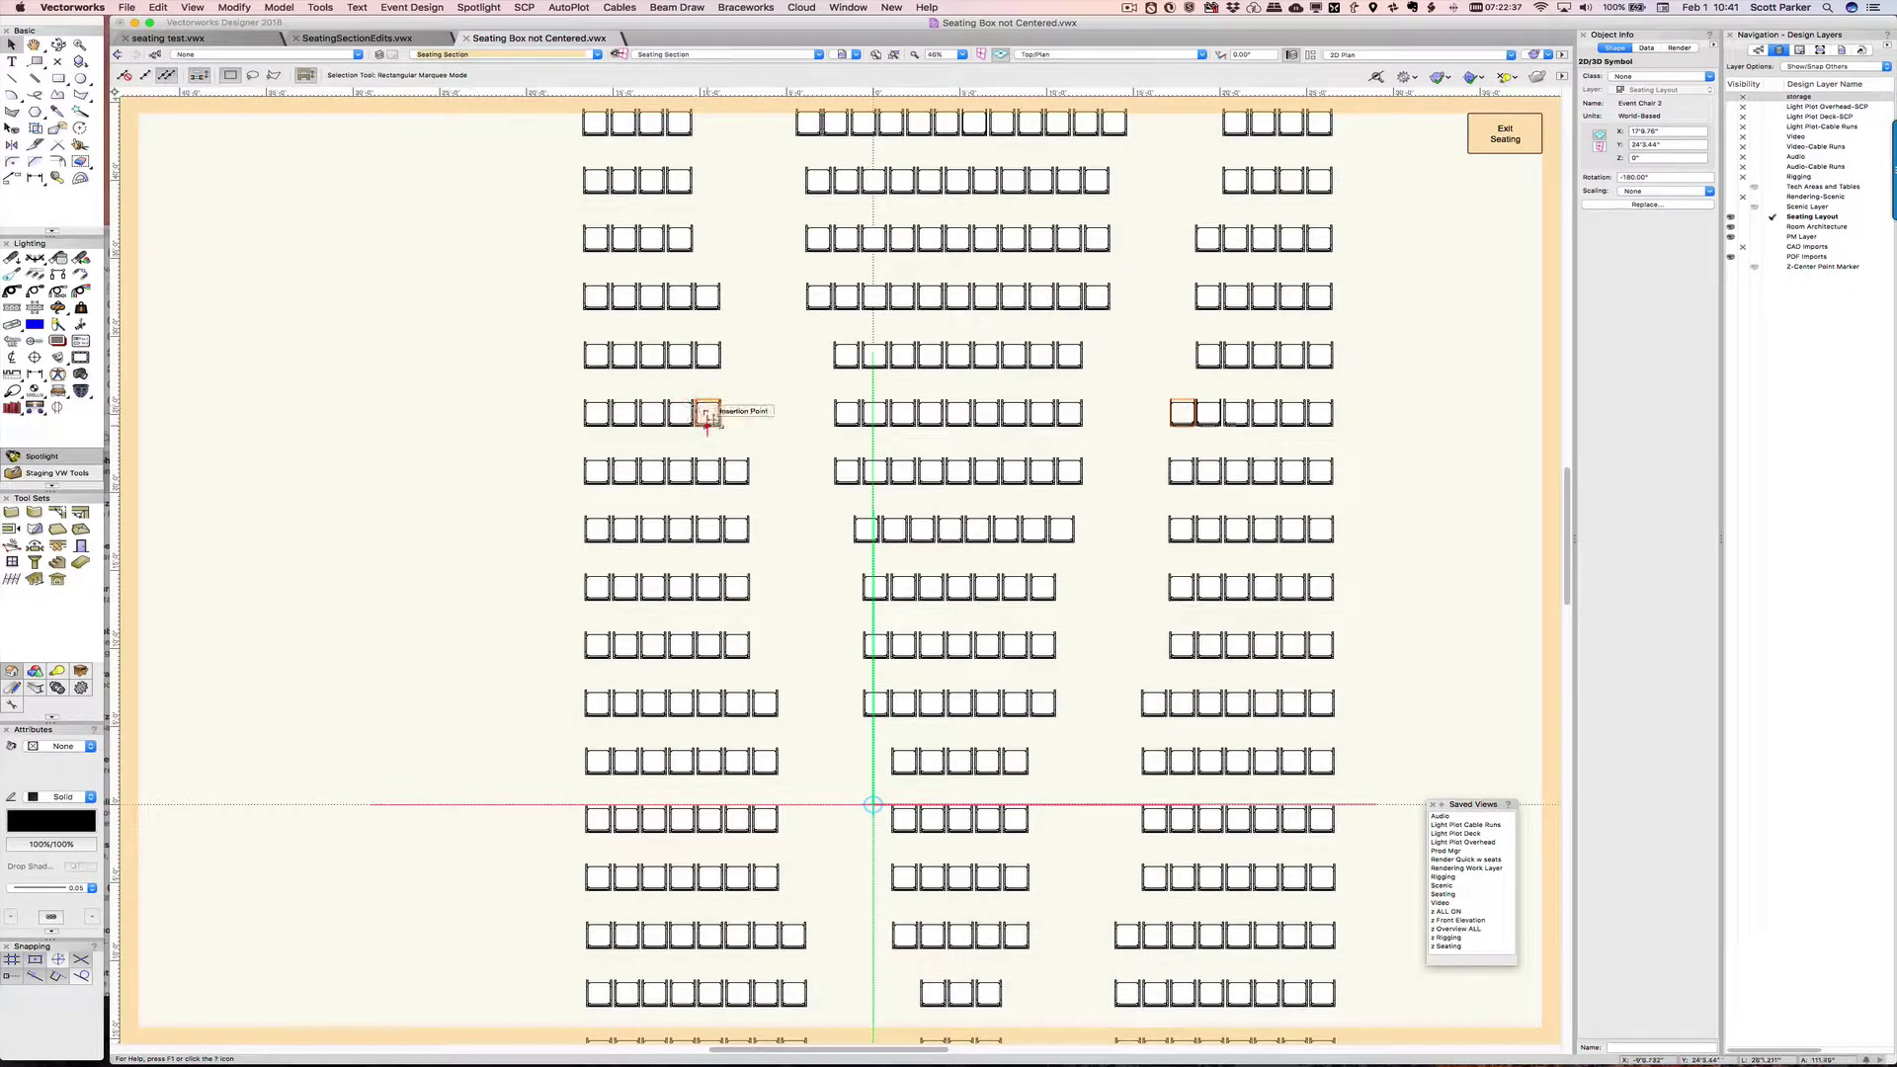
- Add a matching seat at the aisle end of the left block's seventh row by duplicating its last seat and adjusting the copy's spacing
key(super+d)
key(shift+super+Right)
key(shift+super+c)
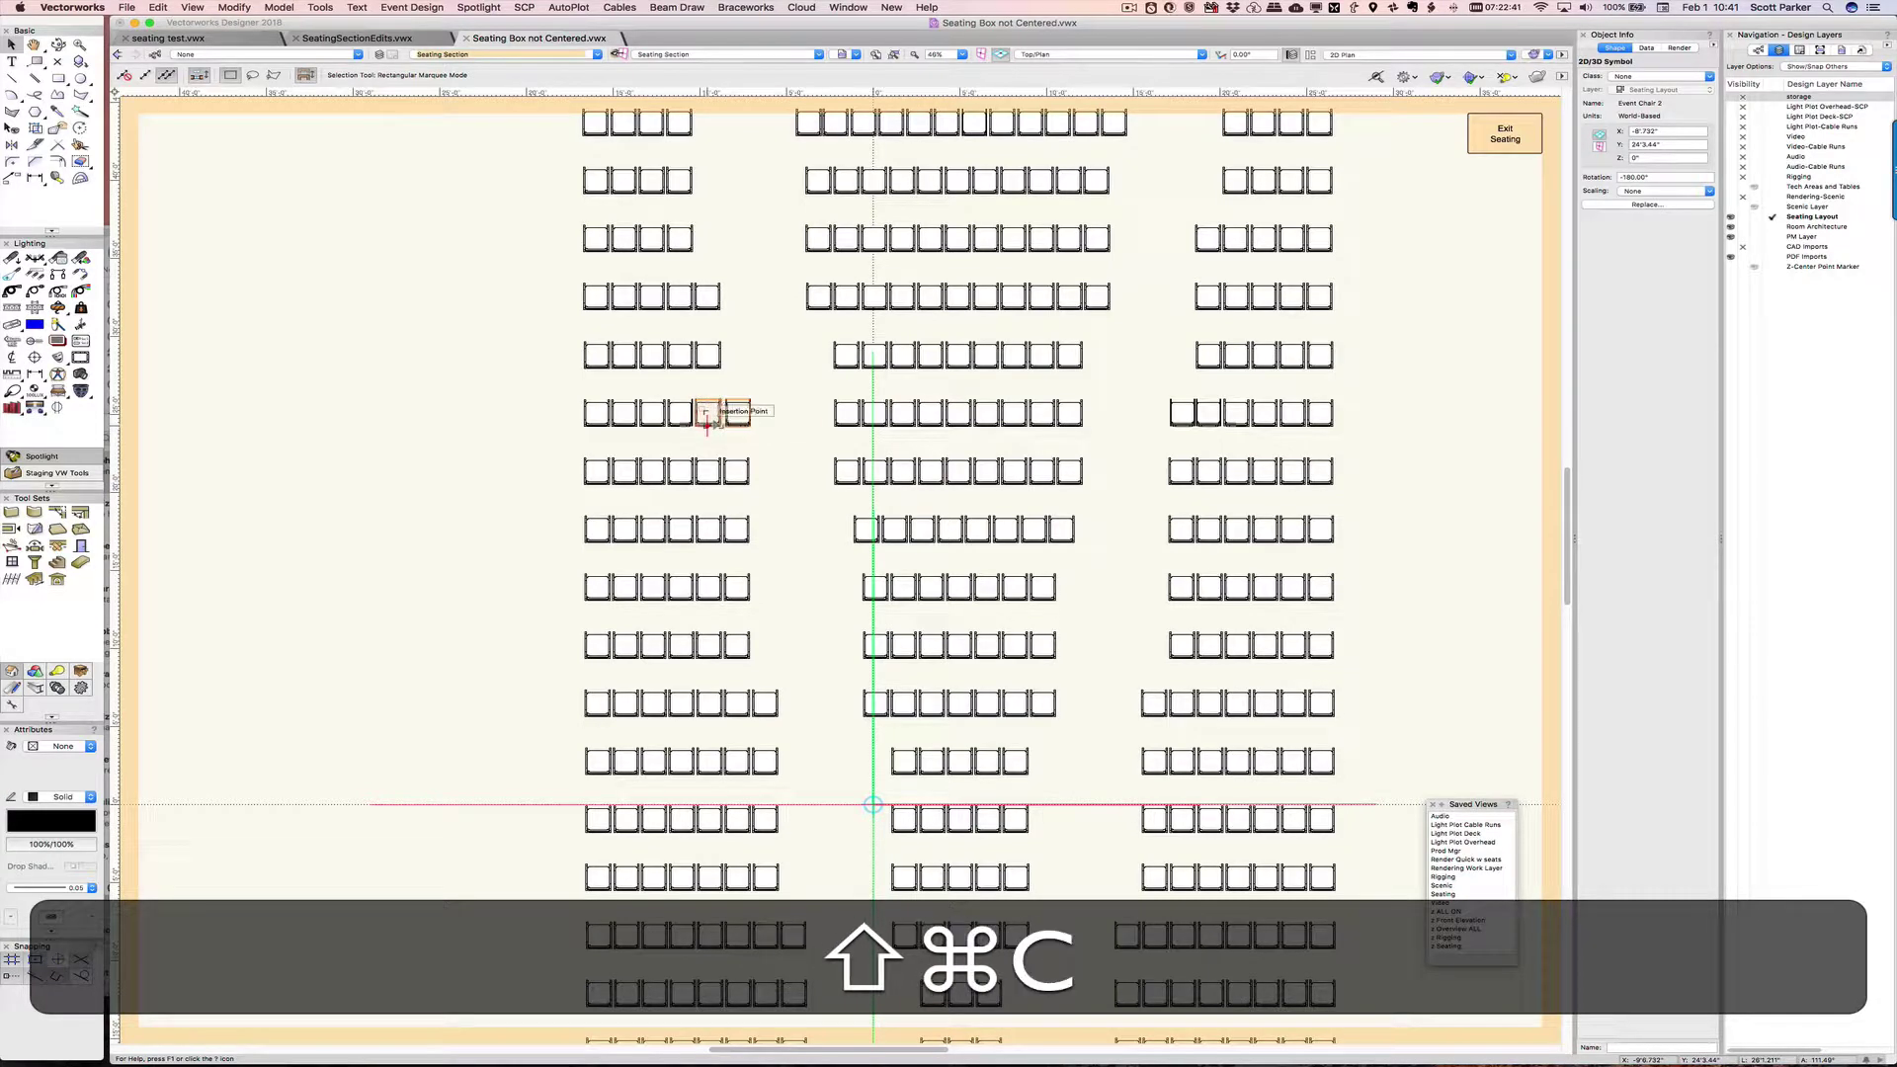
key(shift+c)
key(shift+Left)
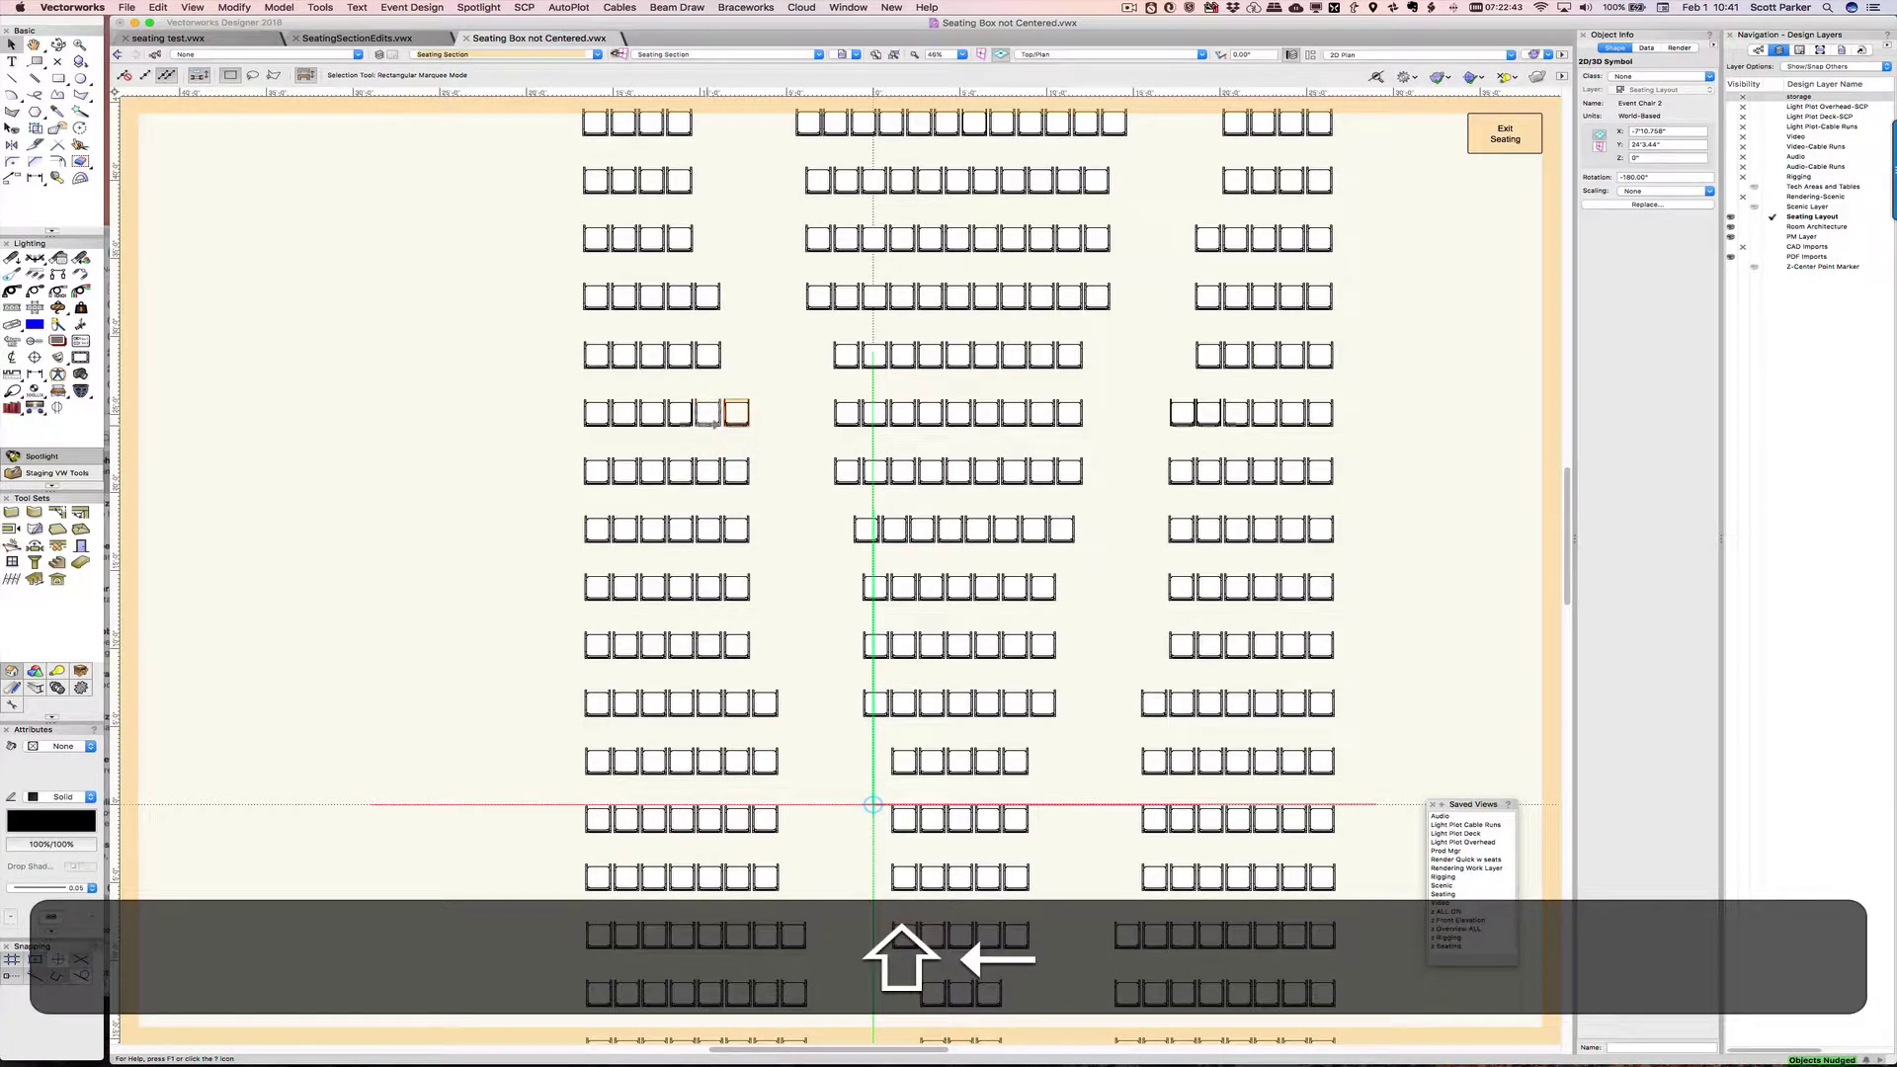
key(shift+c)
- Duplicate the rightmost seat in the centre block's third row and place the copy beside it toward the aisle
scroll(739, 348, down, 3)
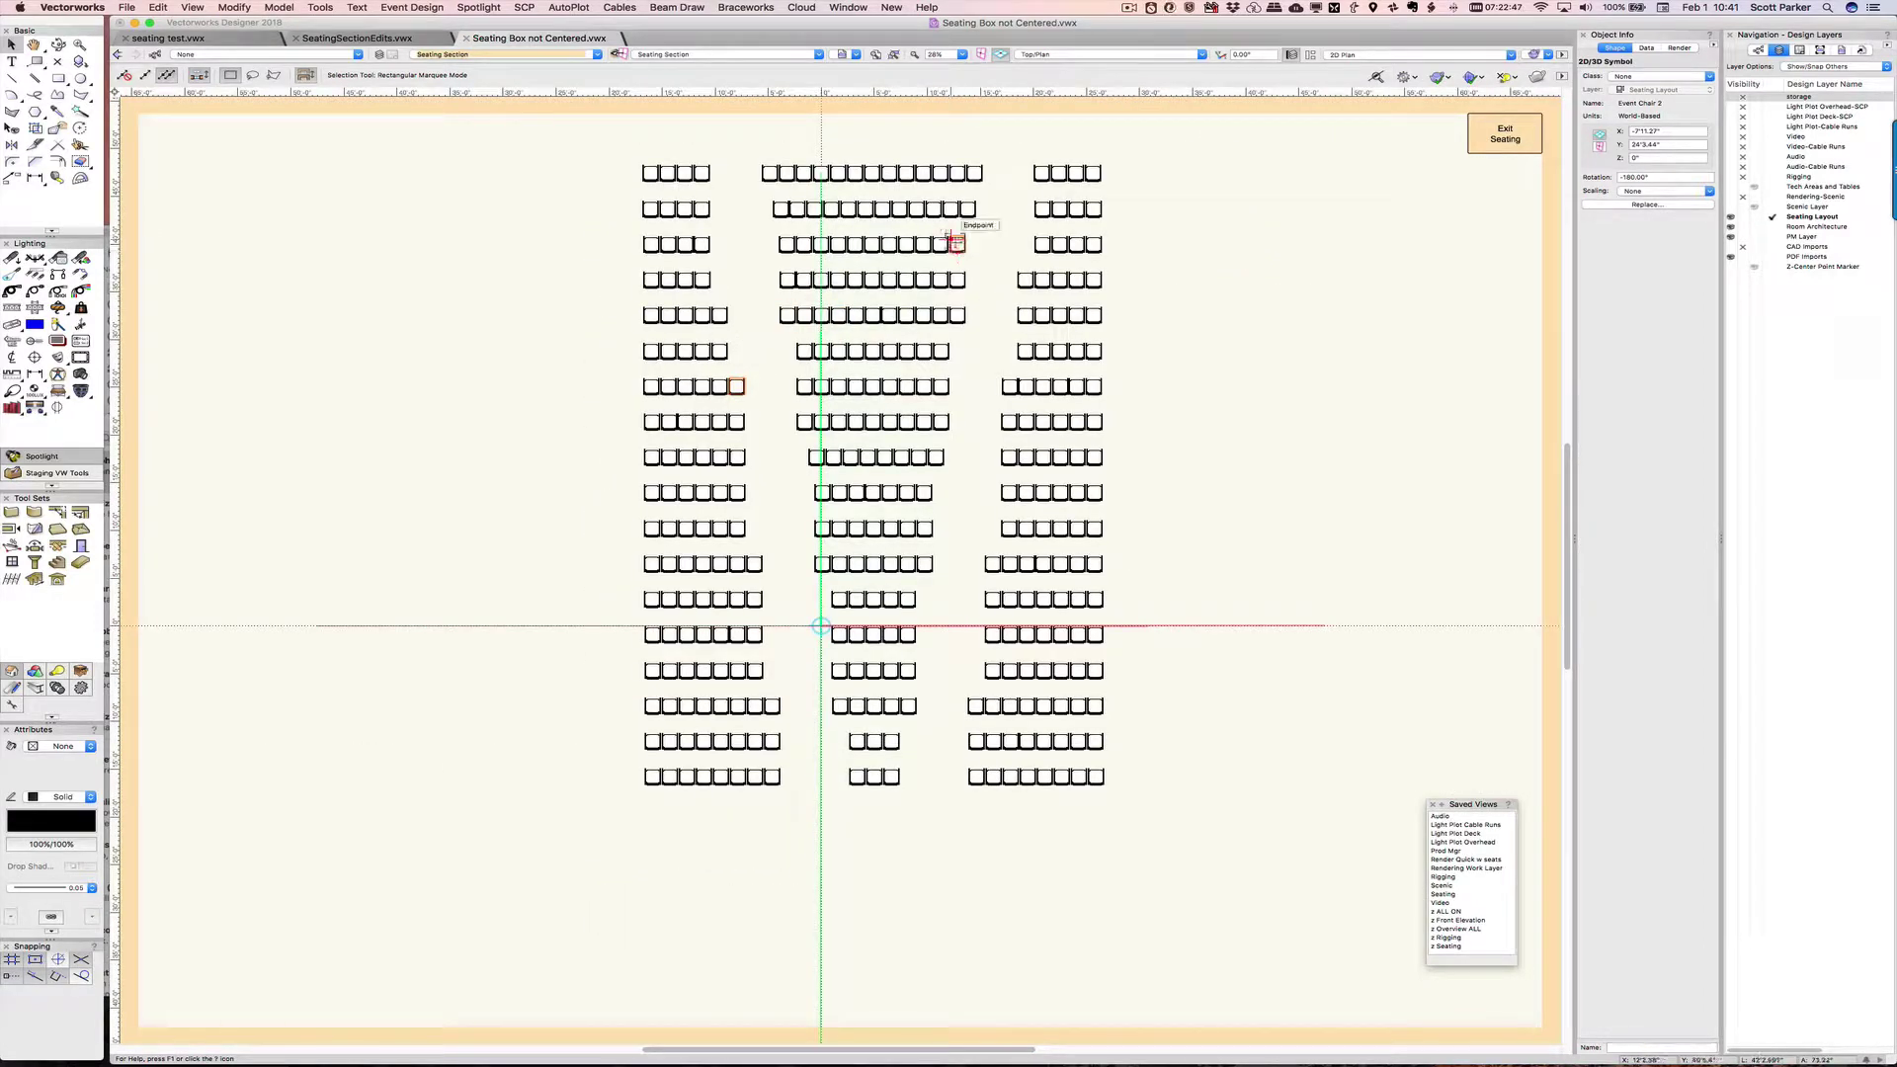
drag(957, 249, 957, 249)
key(super+d)
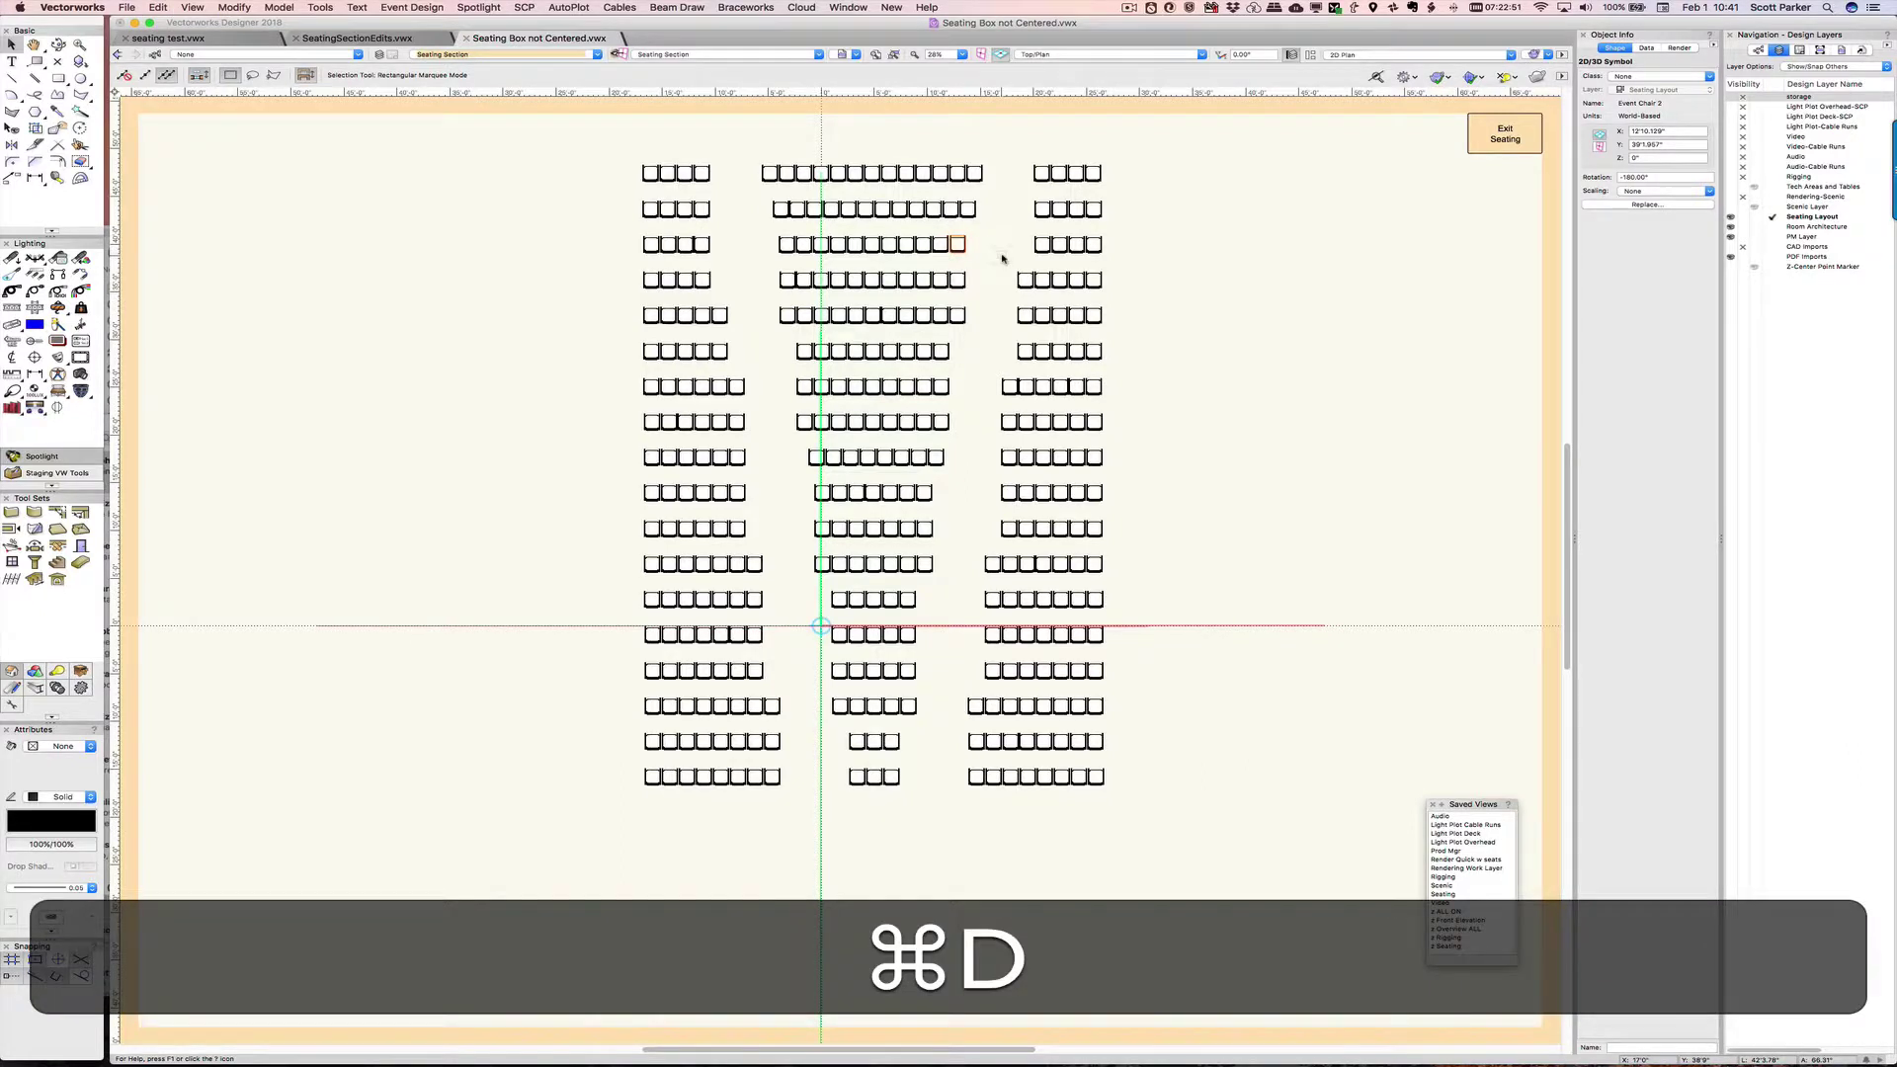
key(shift+super+c)
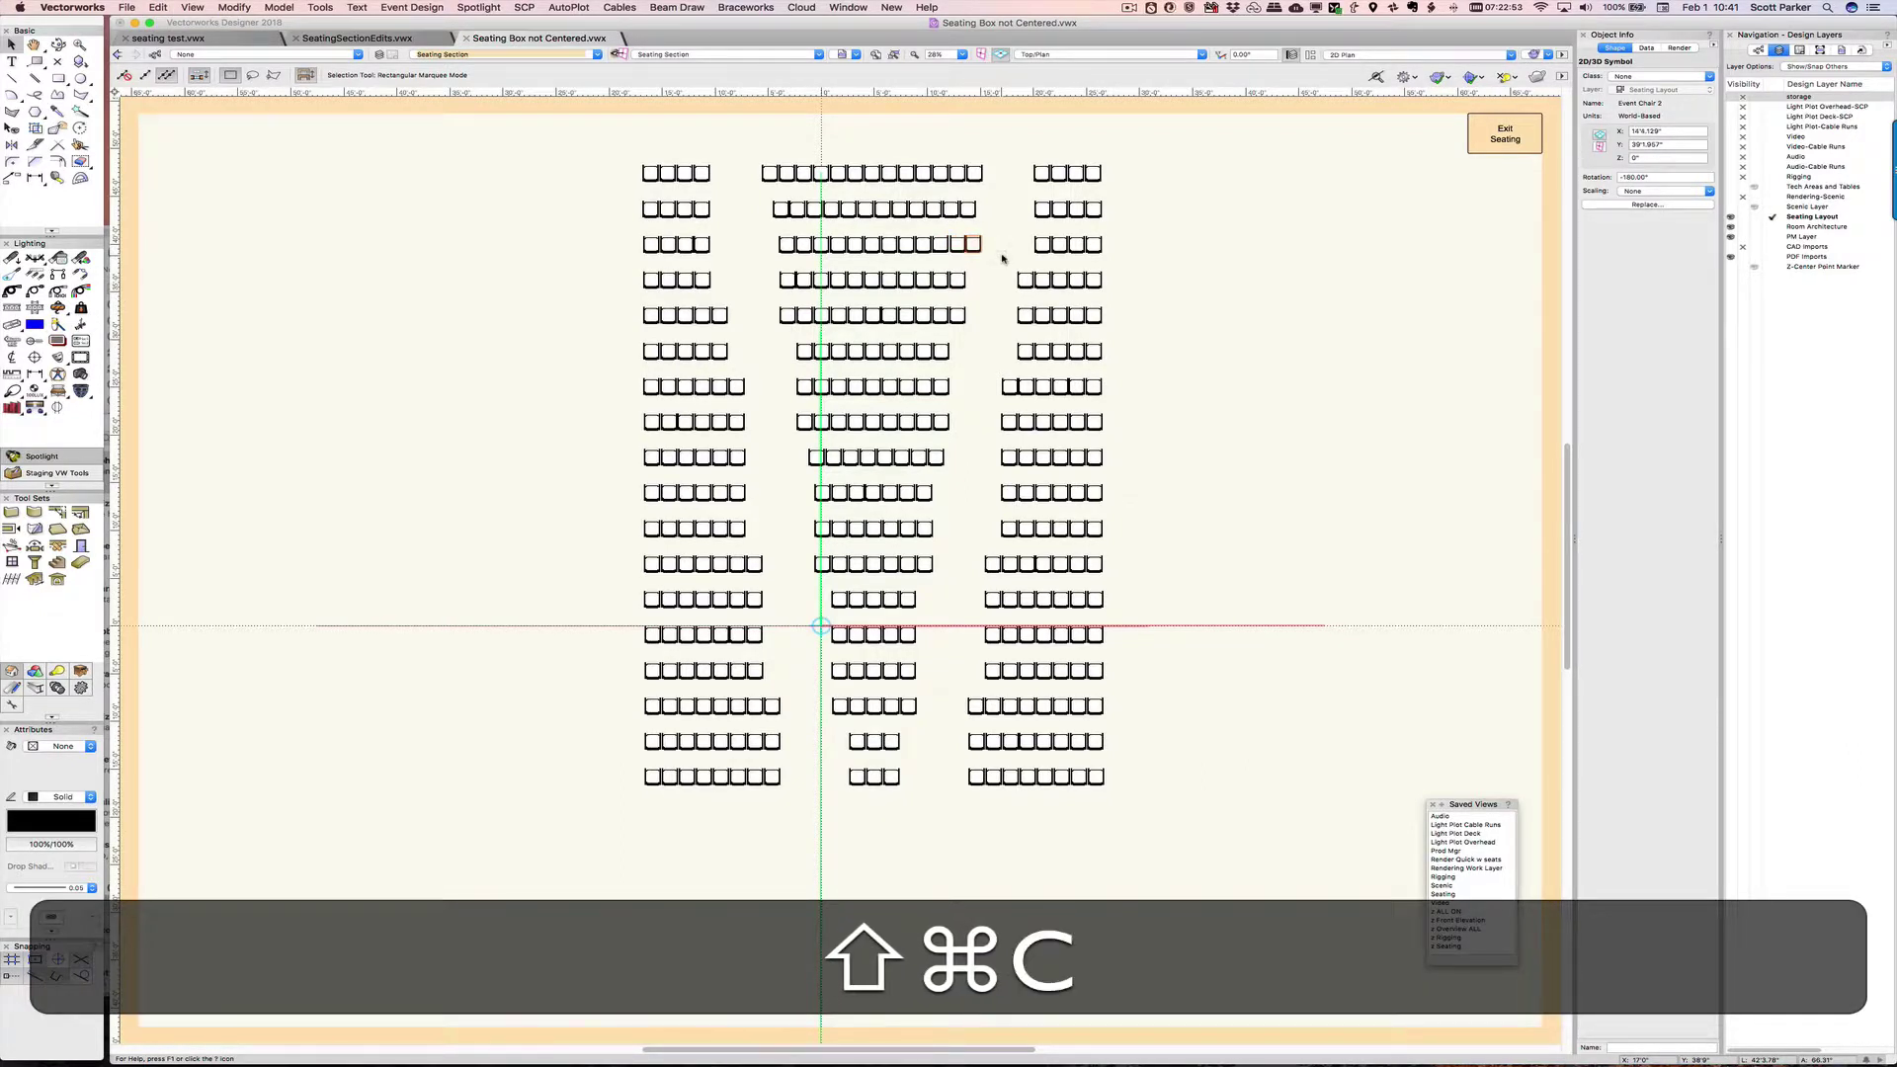
key(shift+super+c)
key(shift+c)
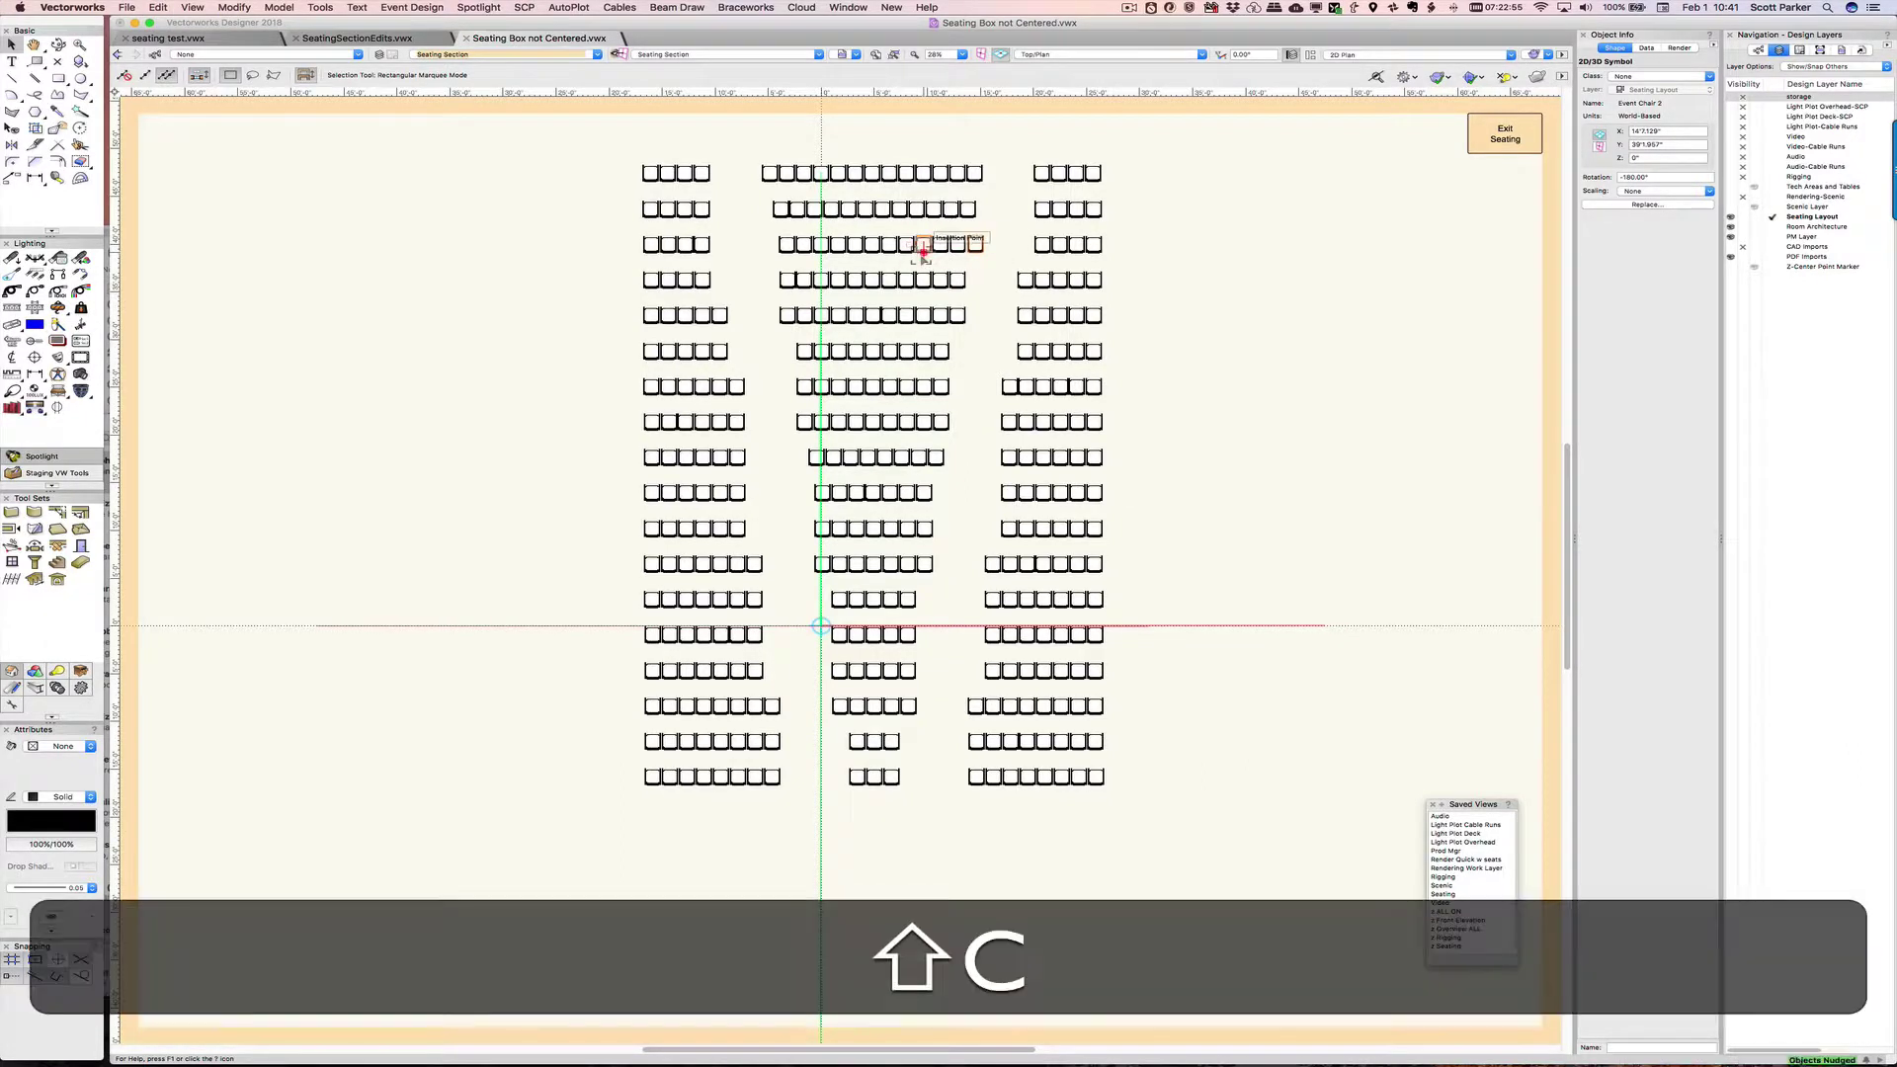
- Shift the twelve seats of the centre block's third row left to line up with the second row
drag(766, 234, 1003, 273)
key(shift+Left)
key(shift+Left)
key(shift+c)
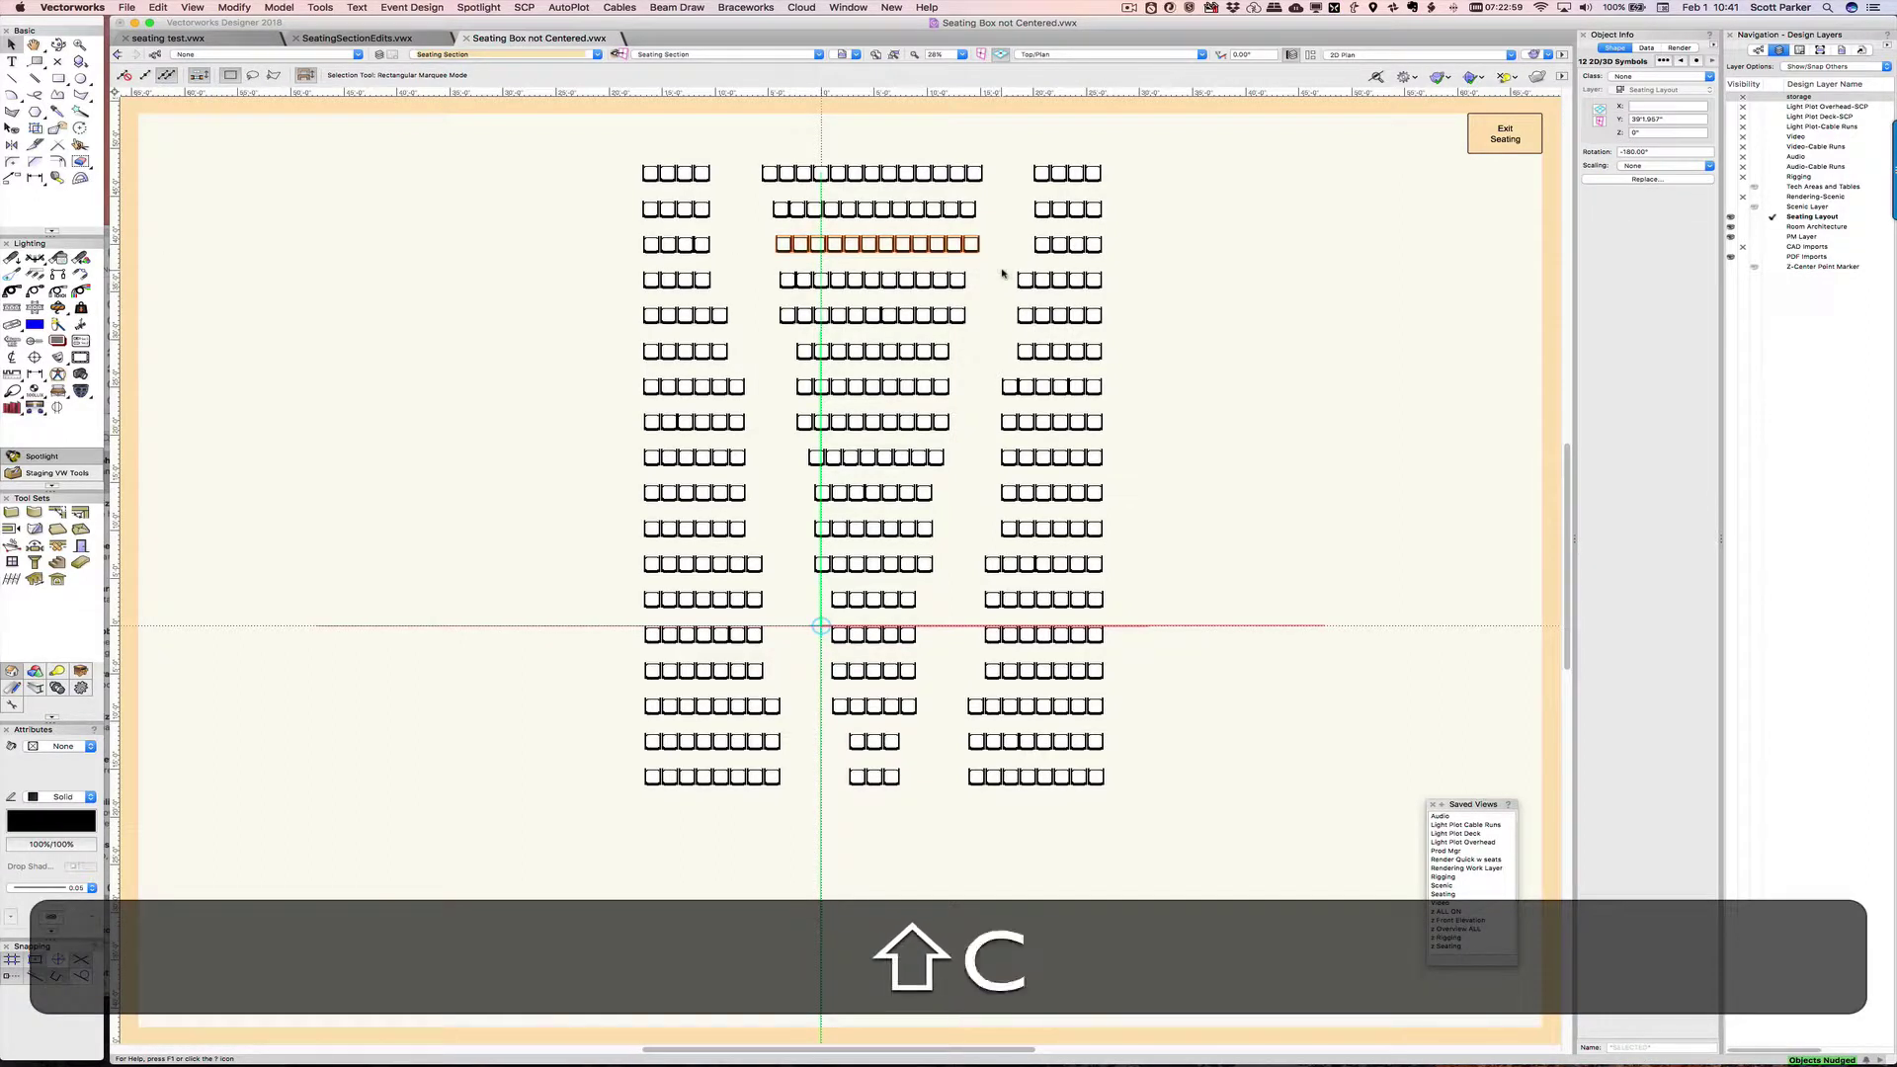
key(shift+c)
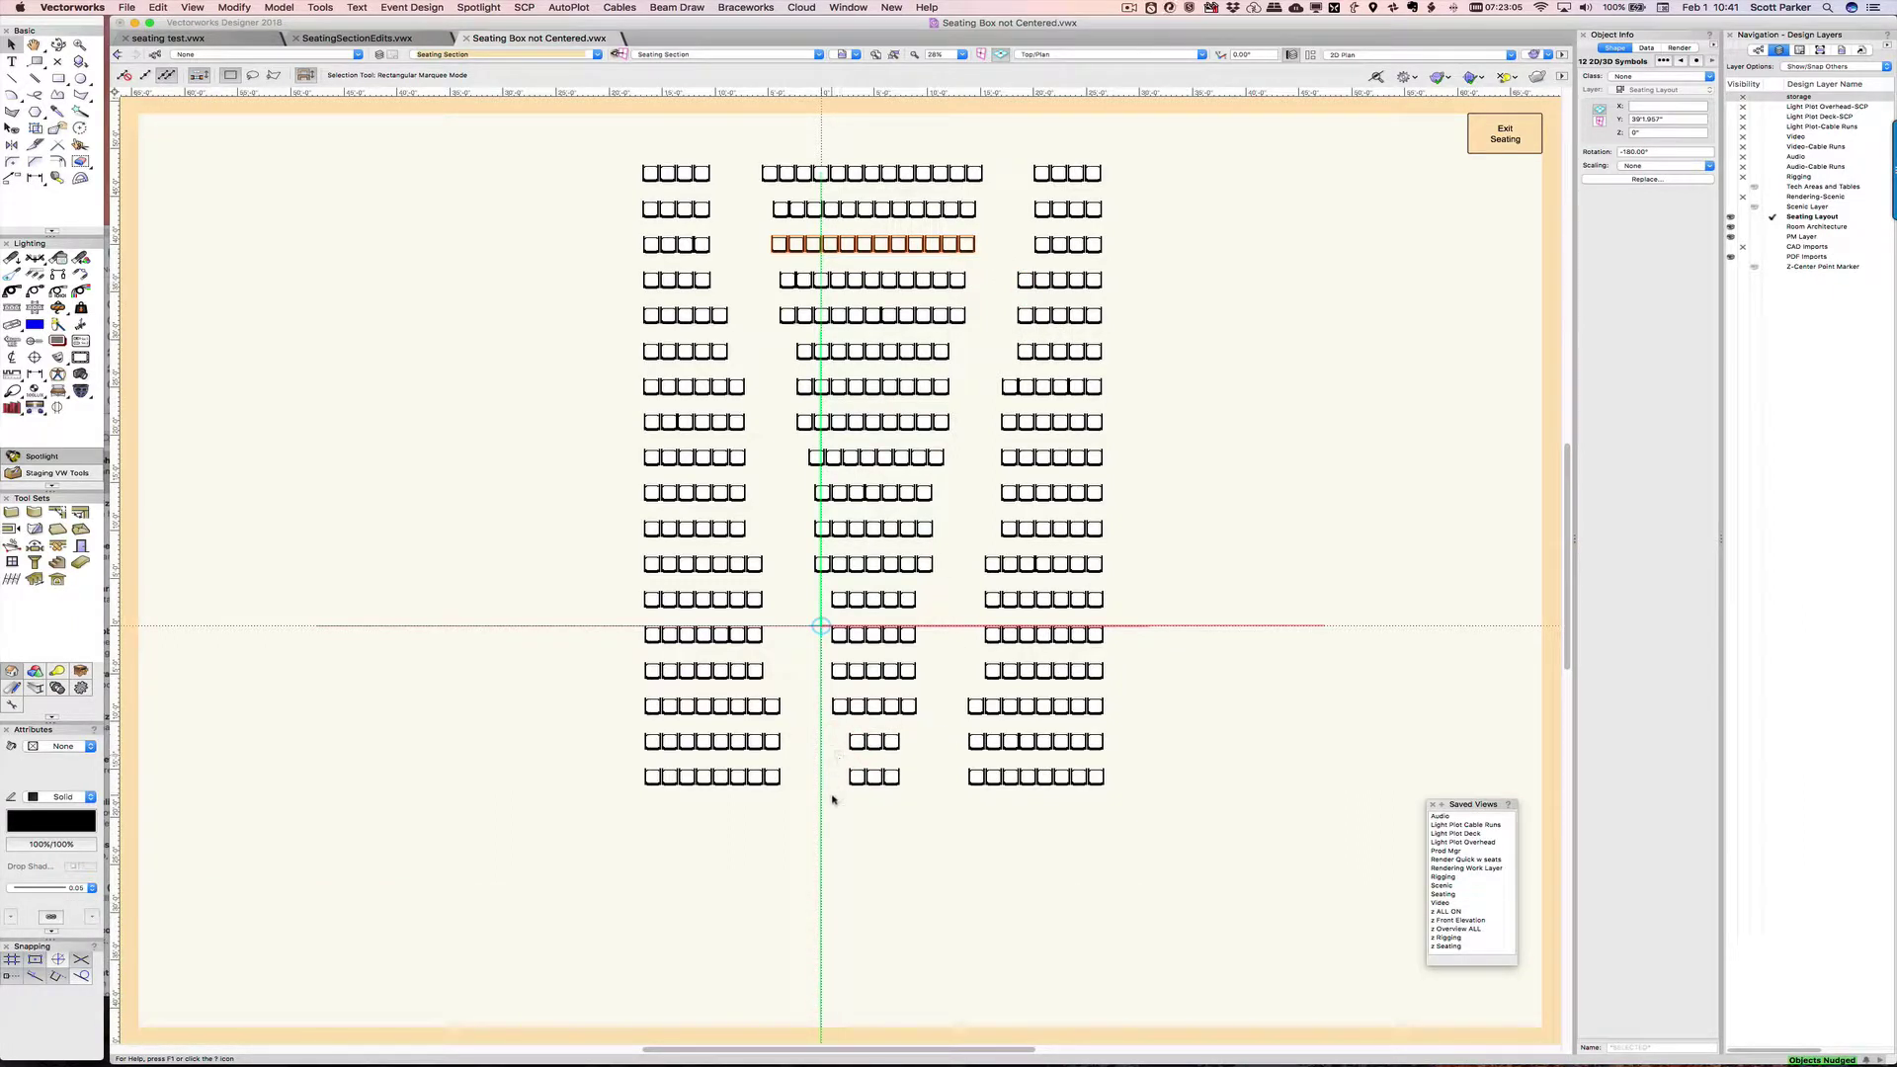
- Duplicate the leftmost seats of the centre block's last two rows and place the copies beside them on the outer side
drag(833, 799, 876, 729)
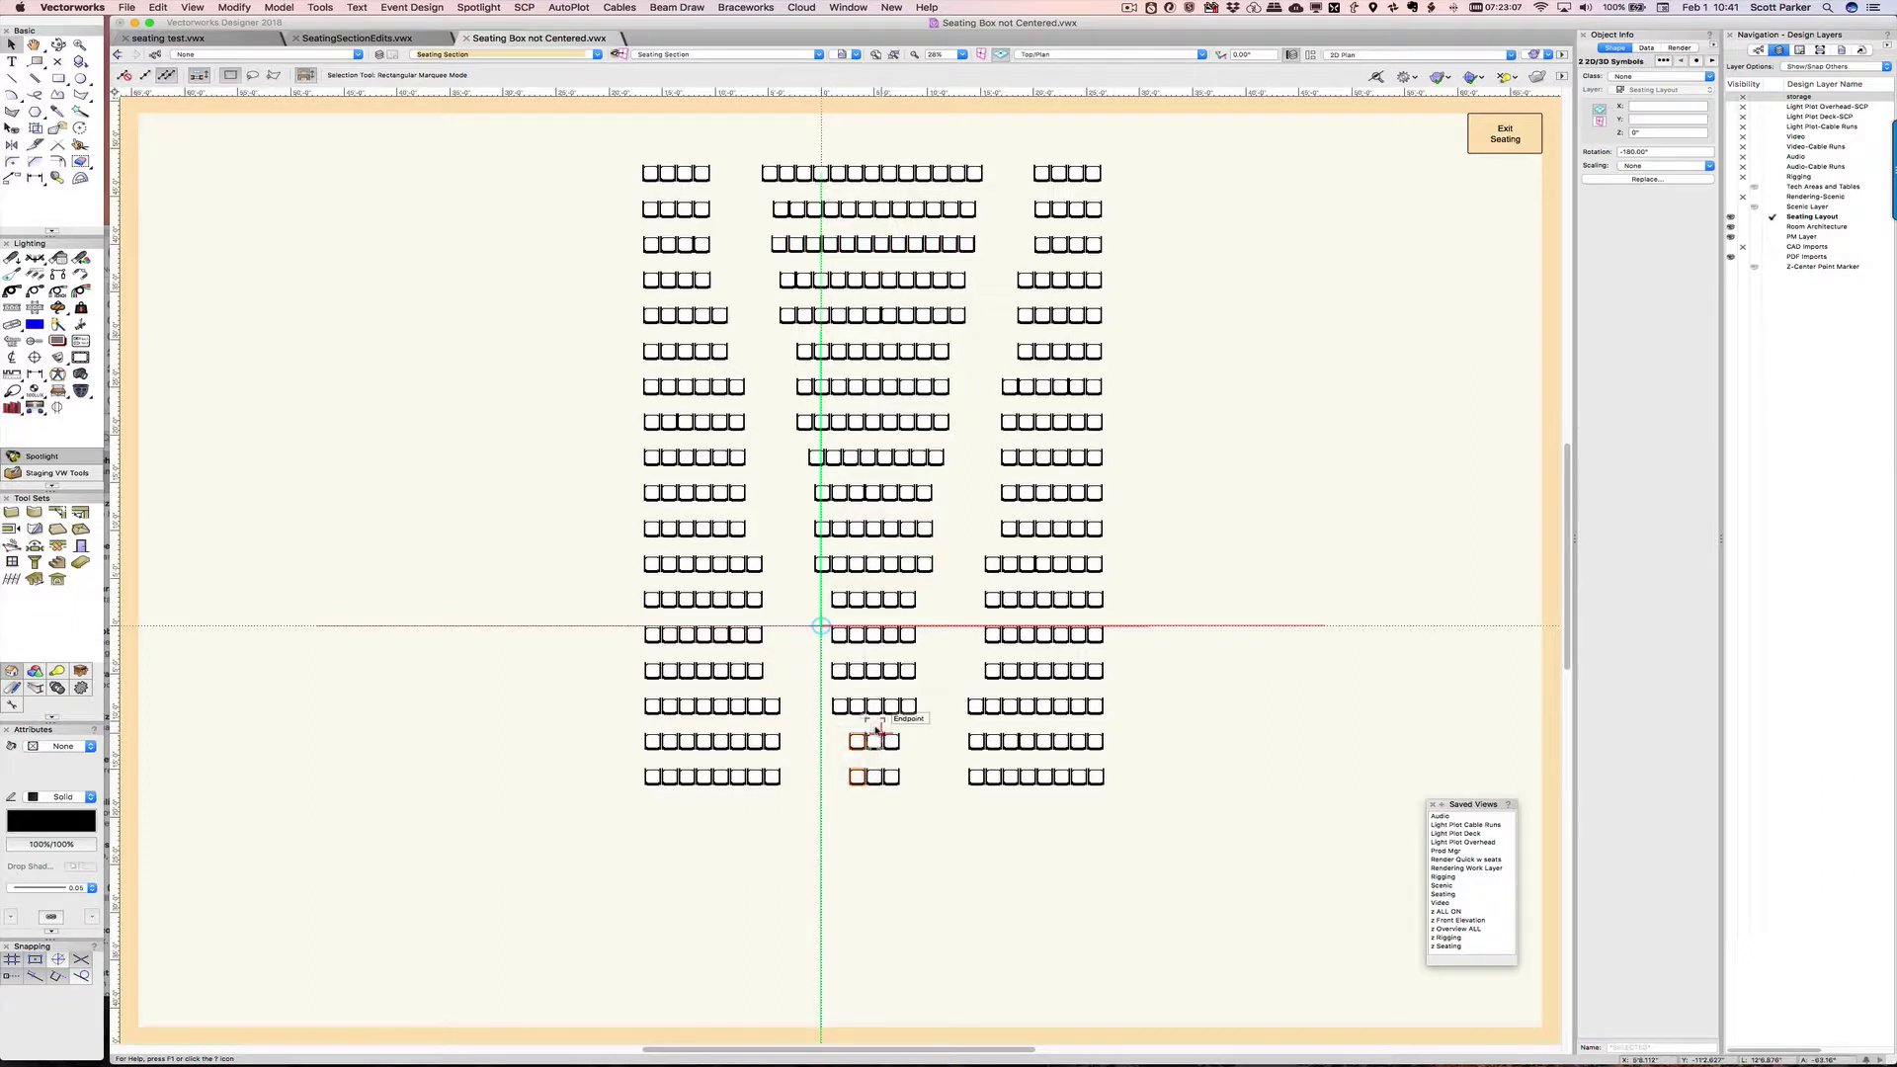
key(super+d)
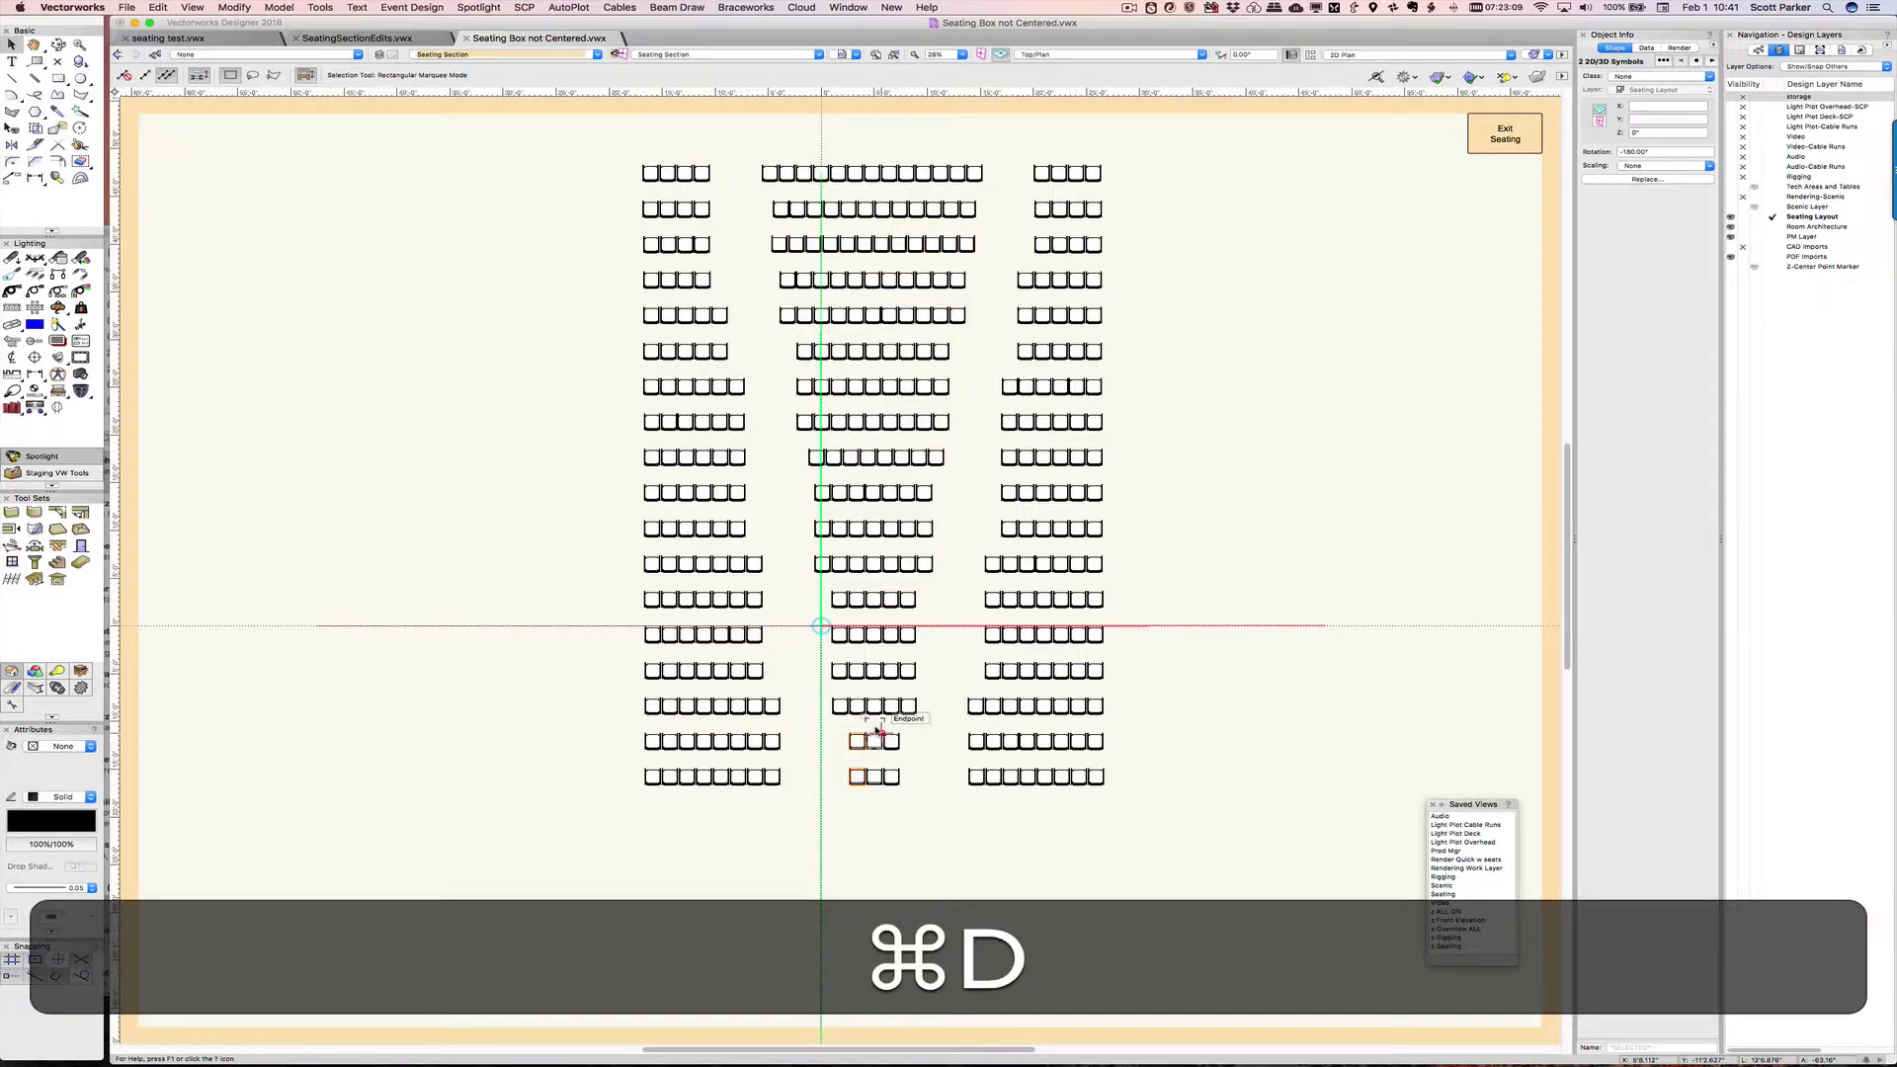
key(shift+super+Left)
key(shift+super+c)
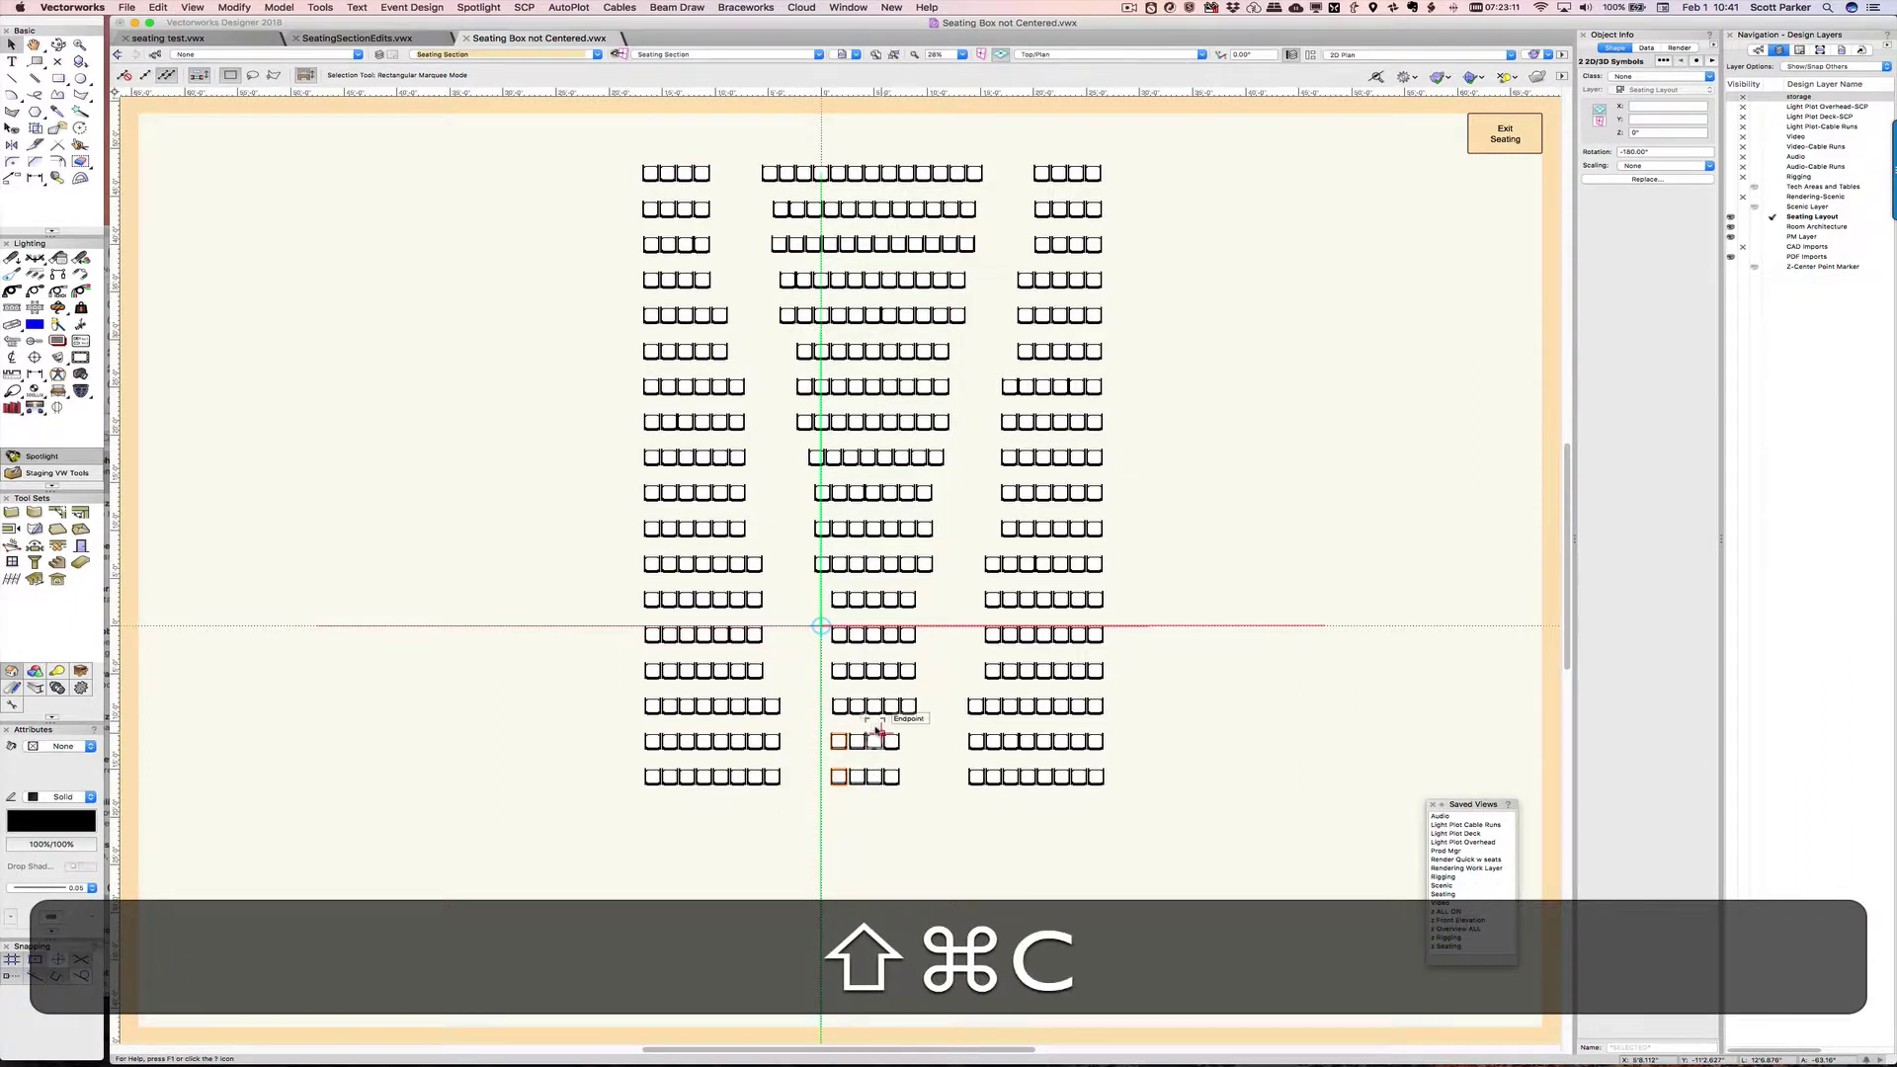
- Shift the centre block's last two four-seat rows to the right to centre them between the aisles
drag(824, 832, 940, 731)
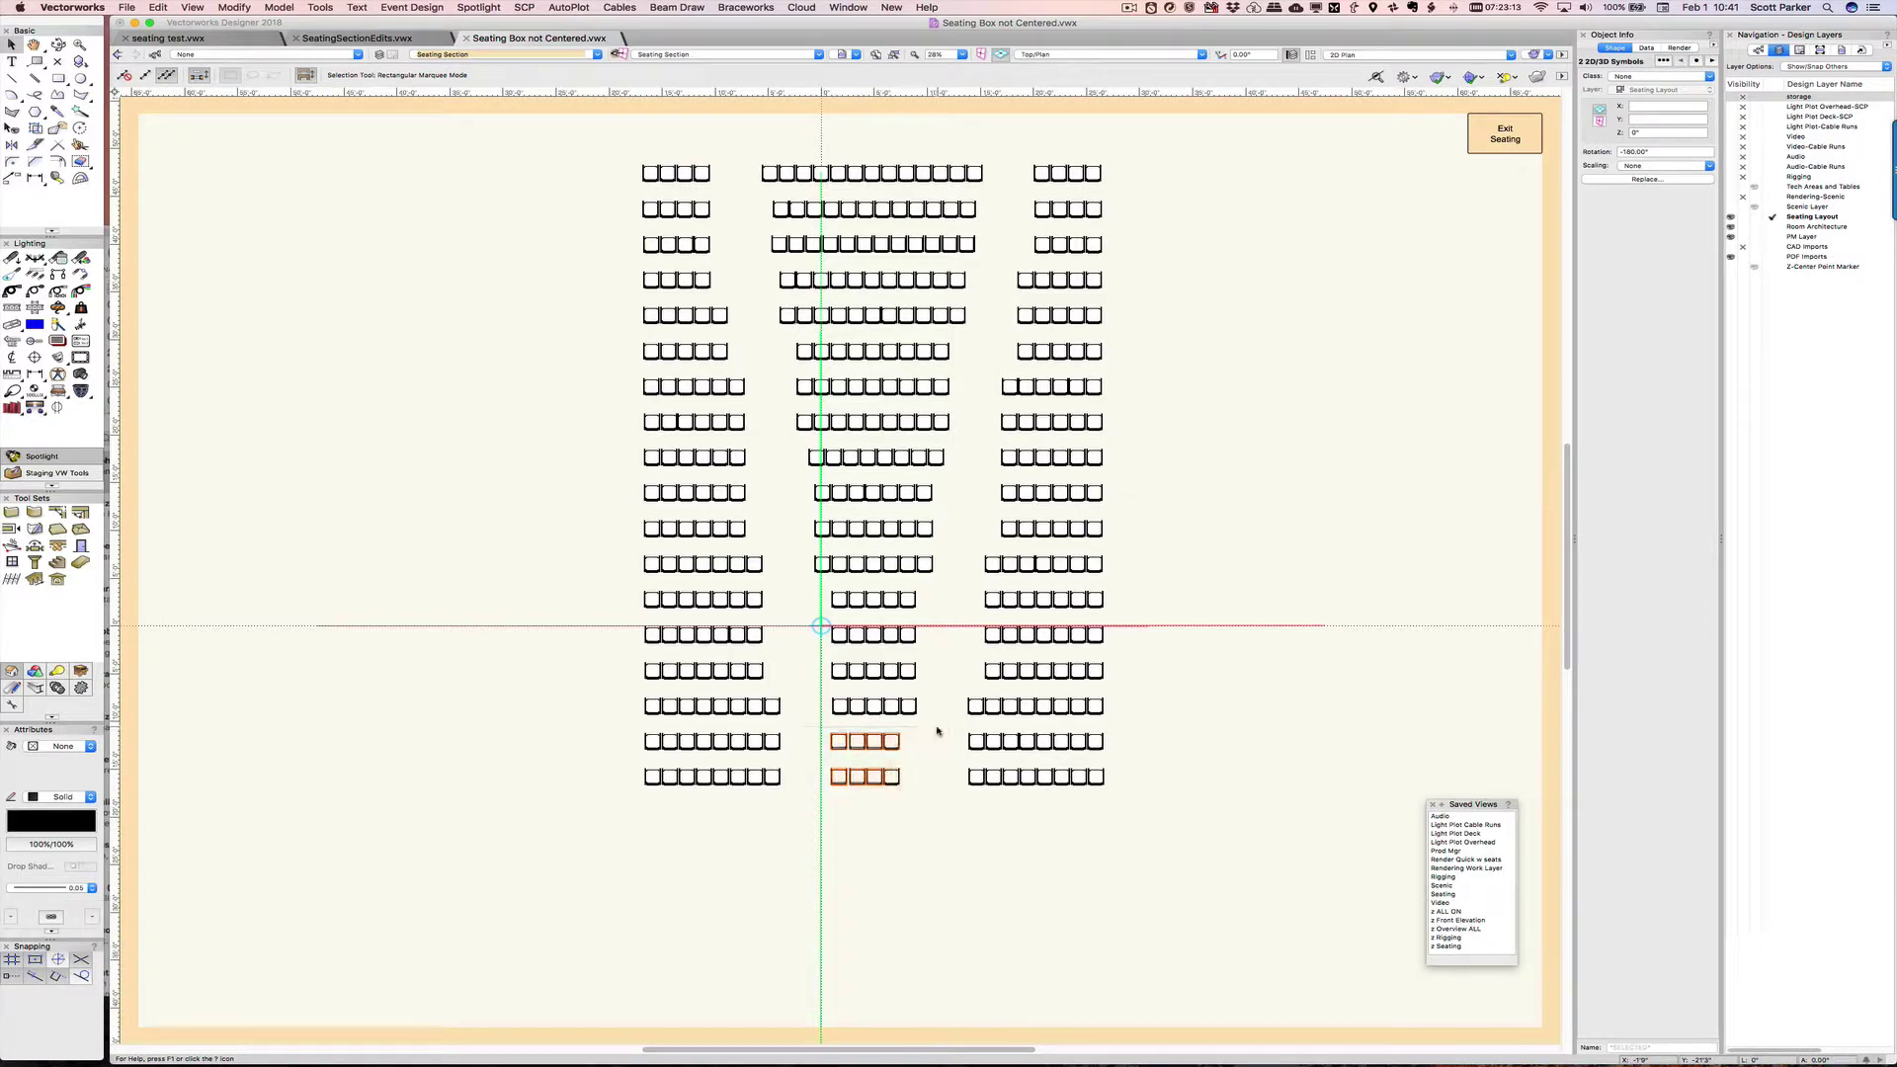
key(shift+super+Right)
key(shift+super+Right)
key(shift+super+c)
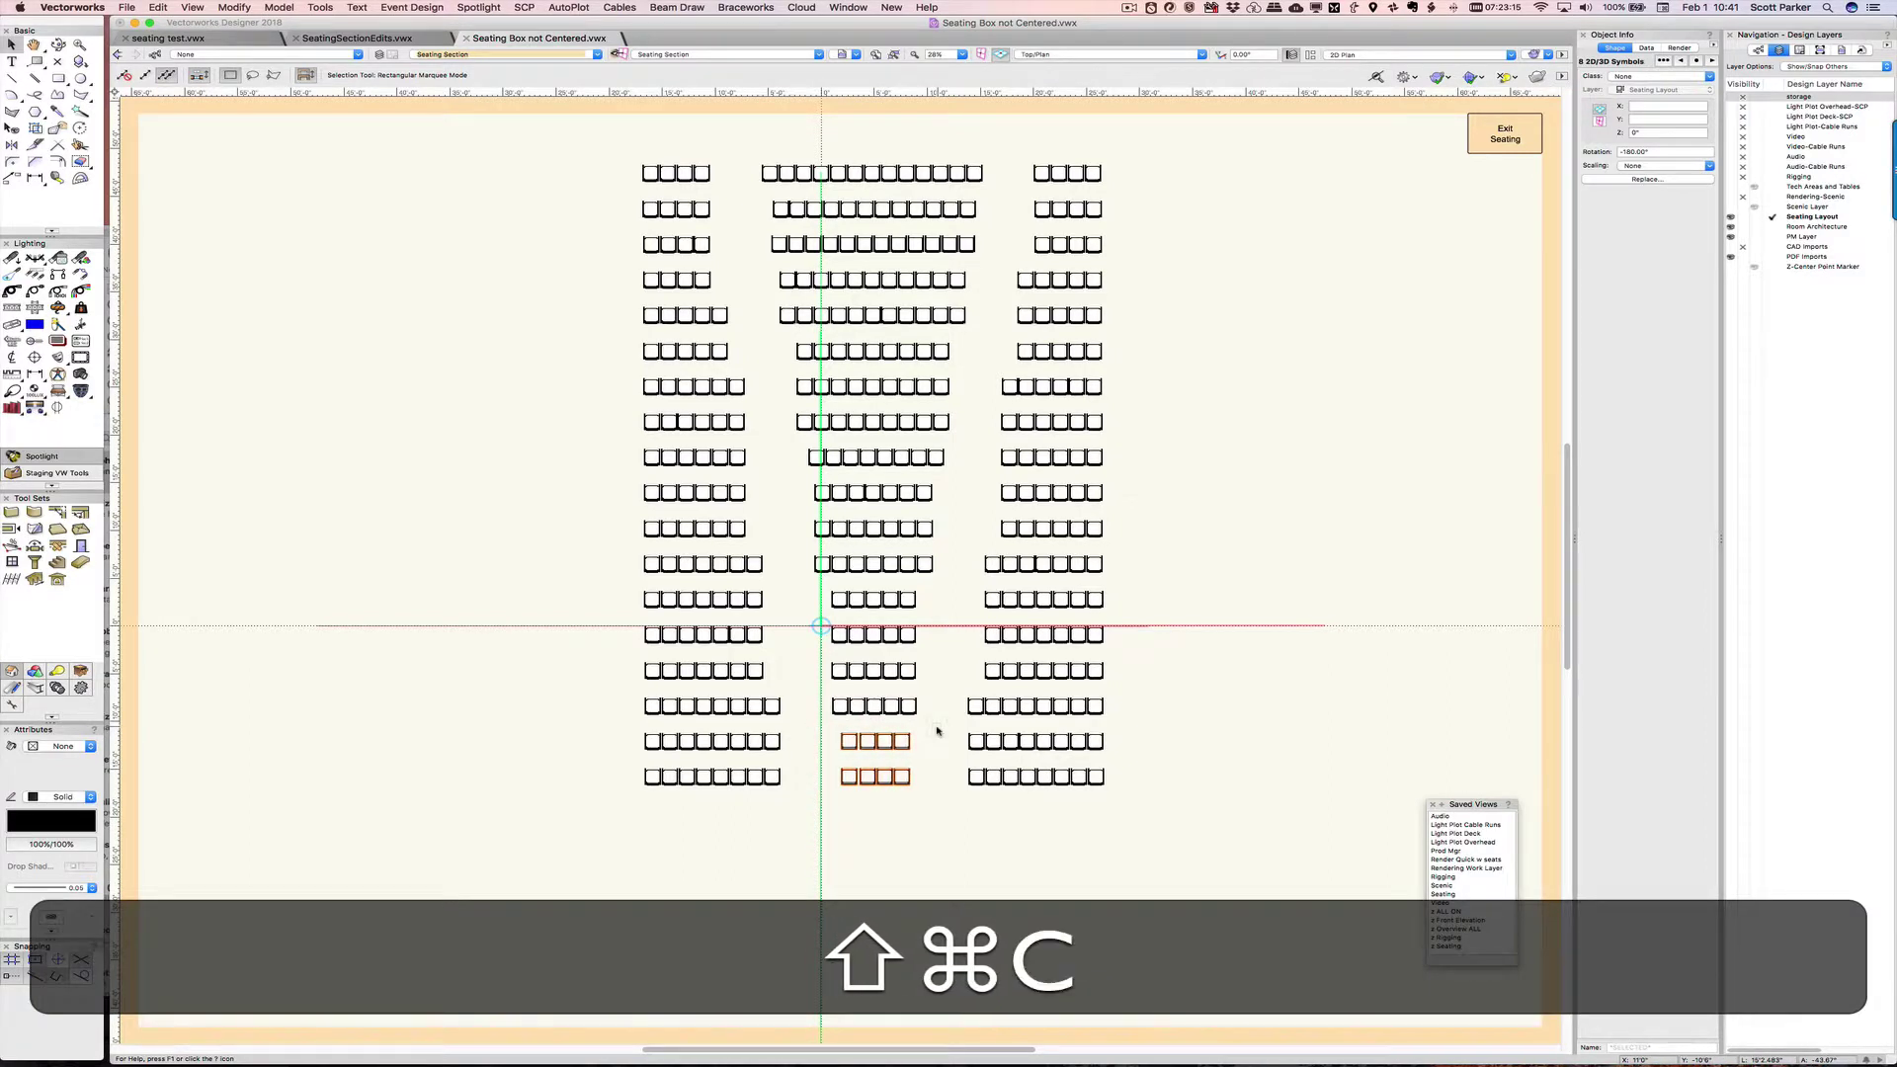
- Exit seat editing and decline automatic reshaping of the bounding box
click(1167, 572)
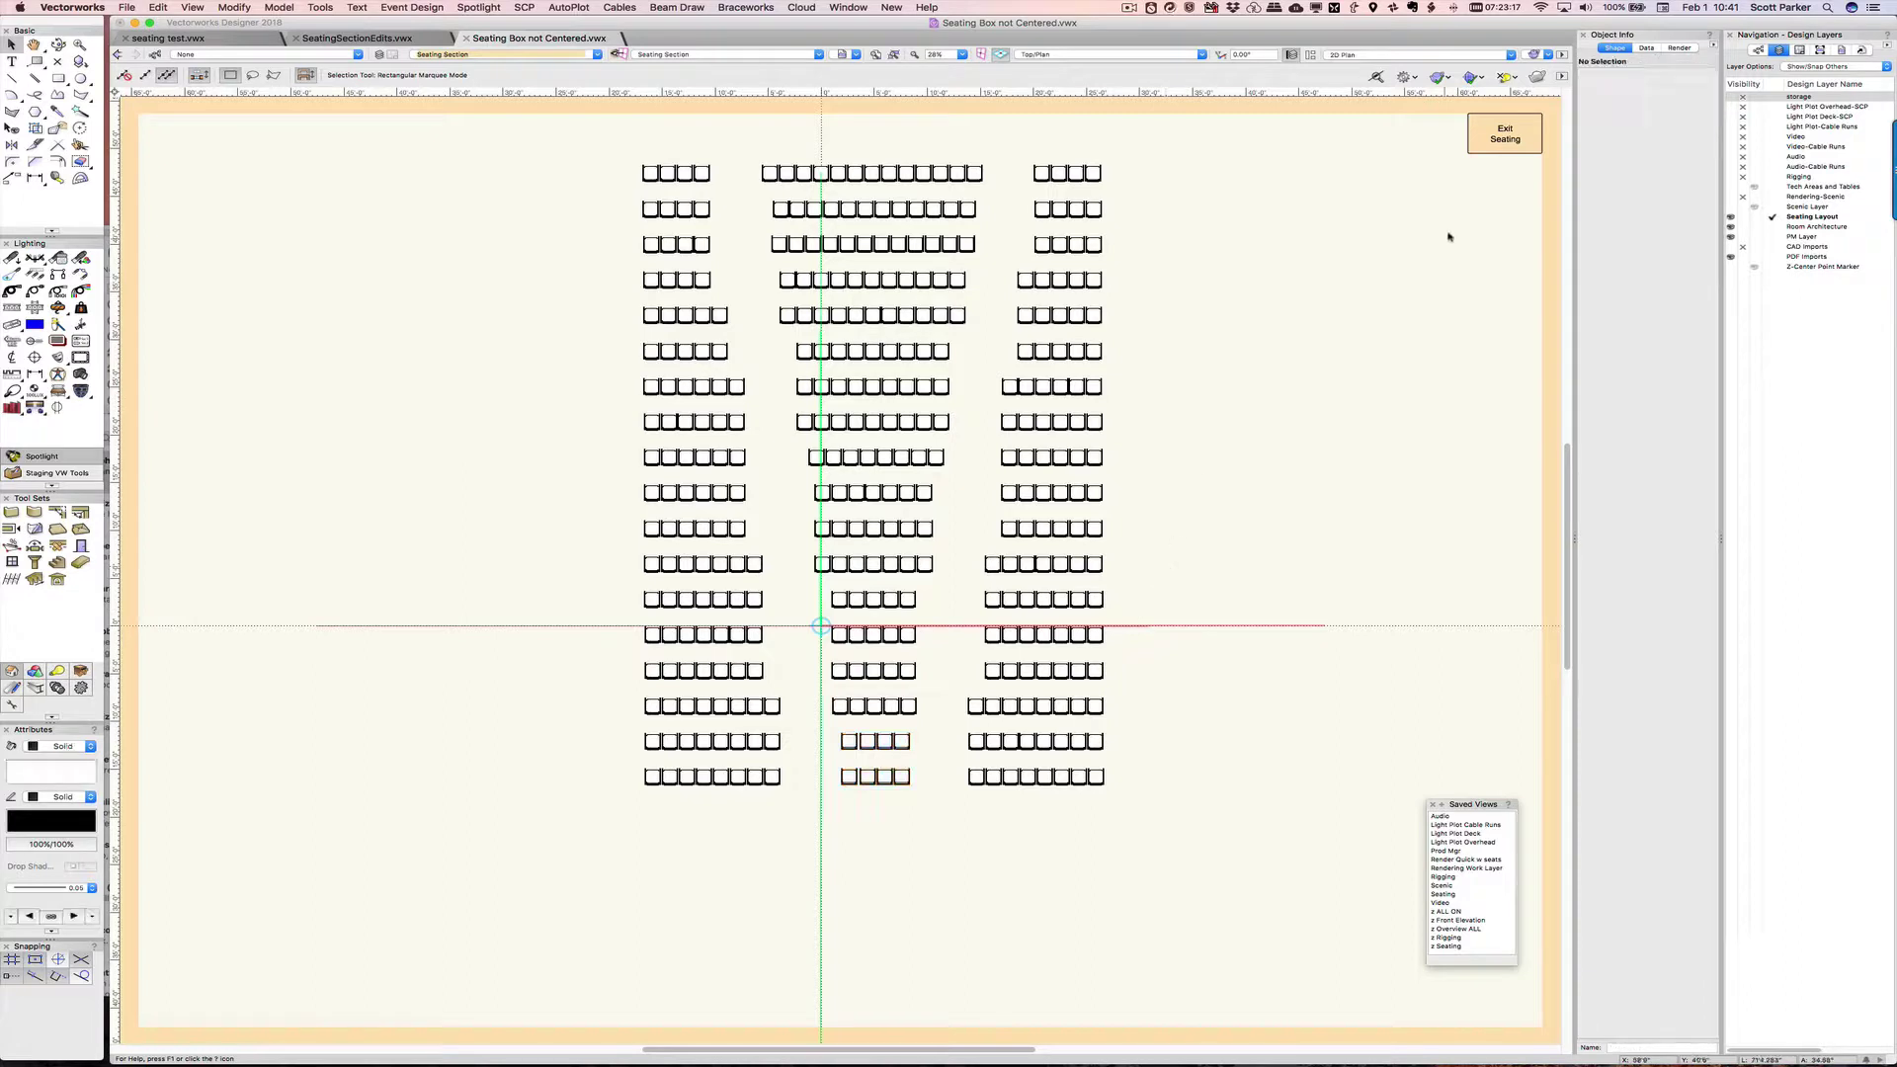
click(1504, 138)
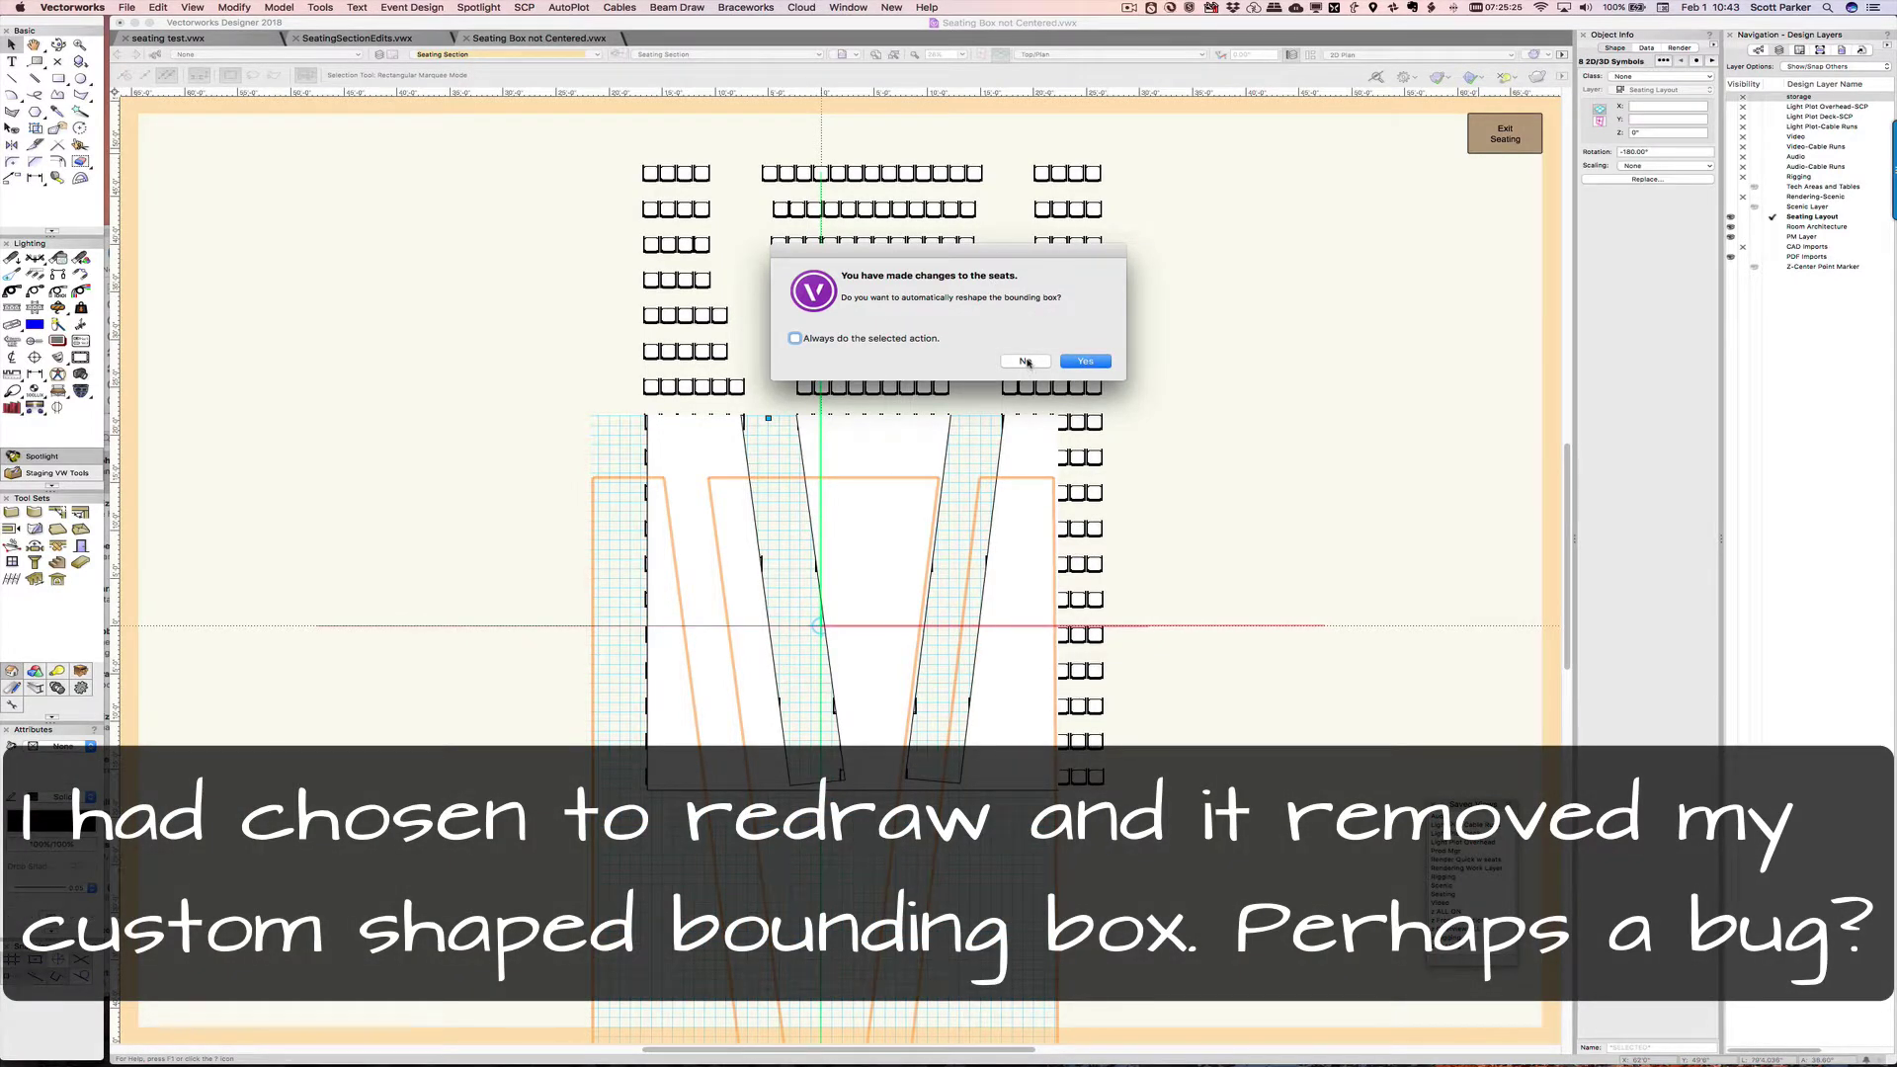
click(1025, 362)
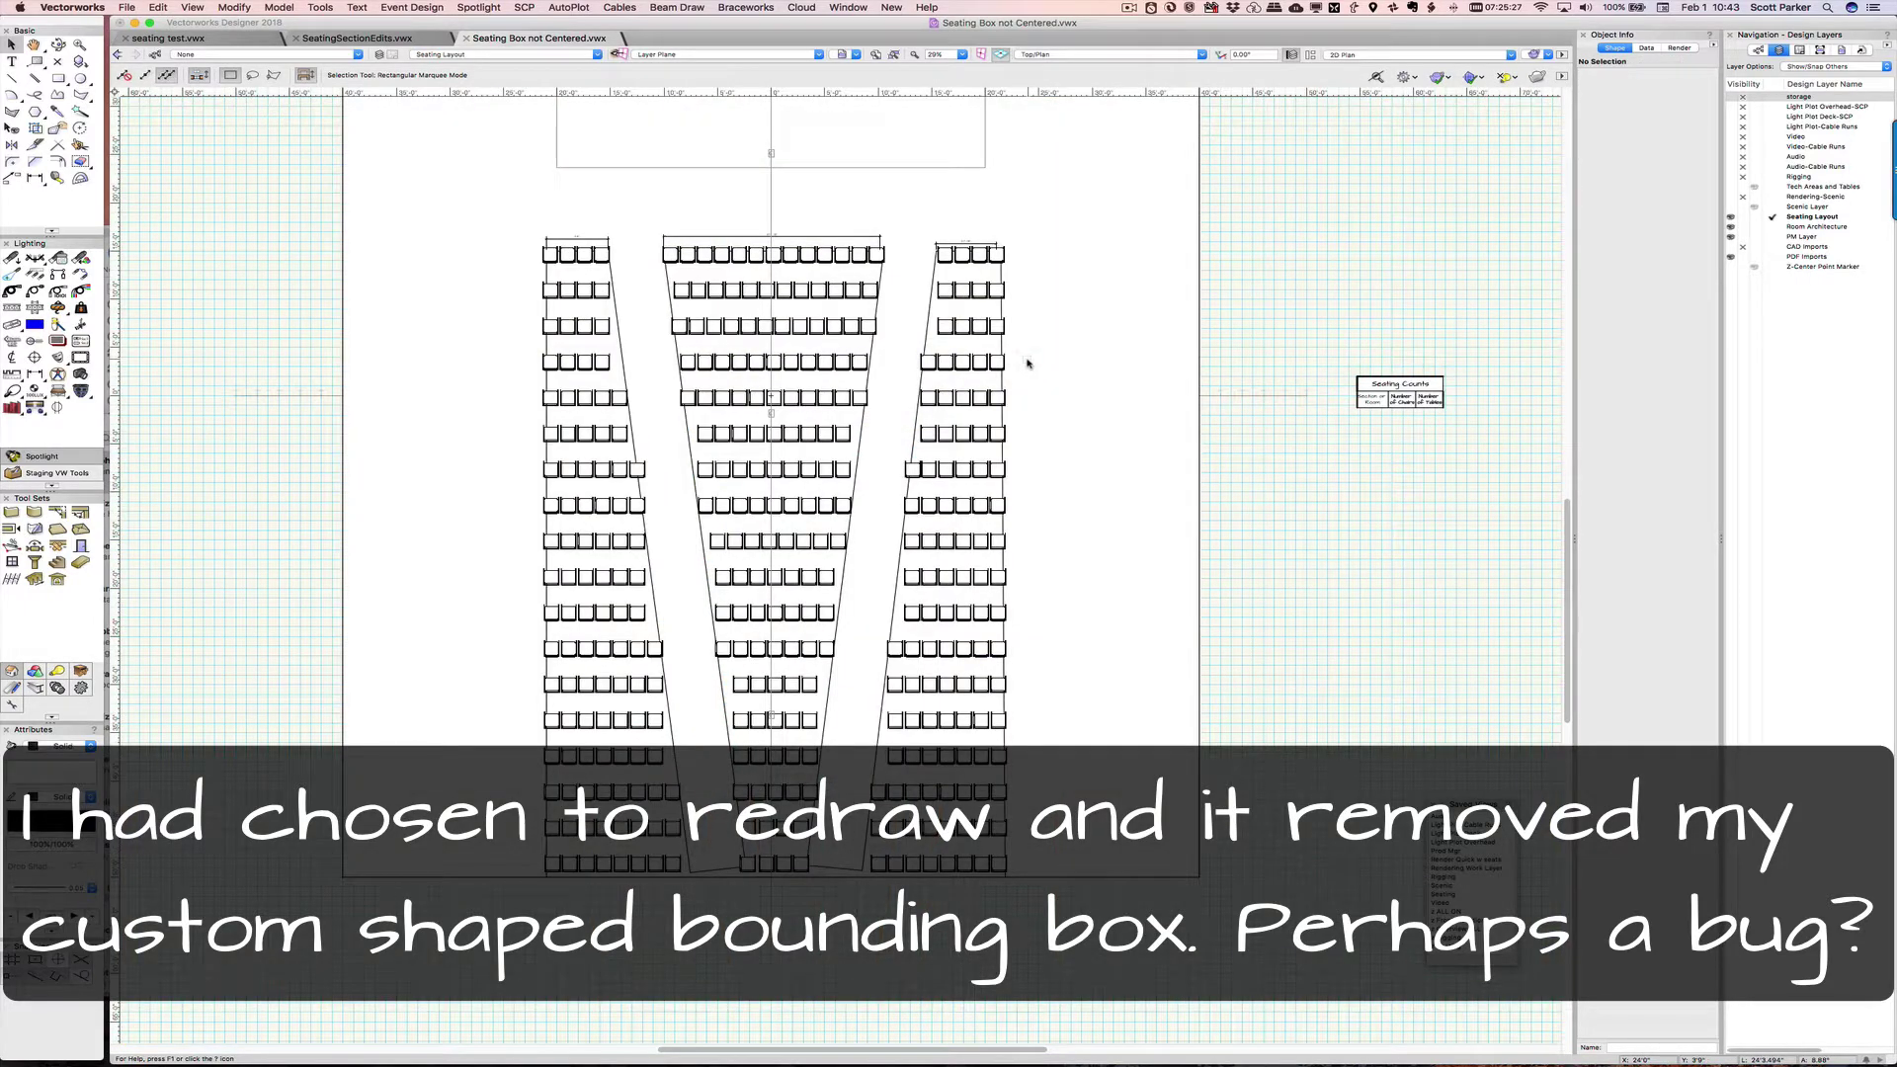
- Select the seating section and activate the Reshape tool on its boundary
click(917, 357)
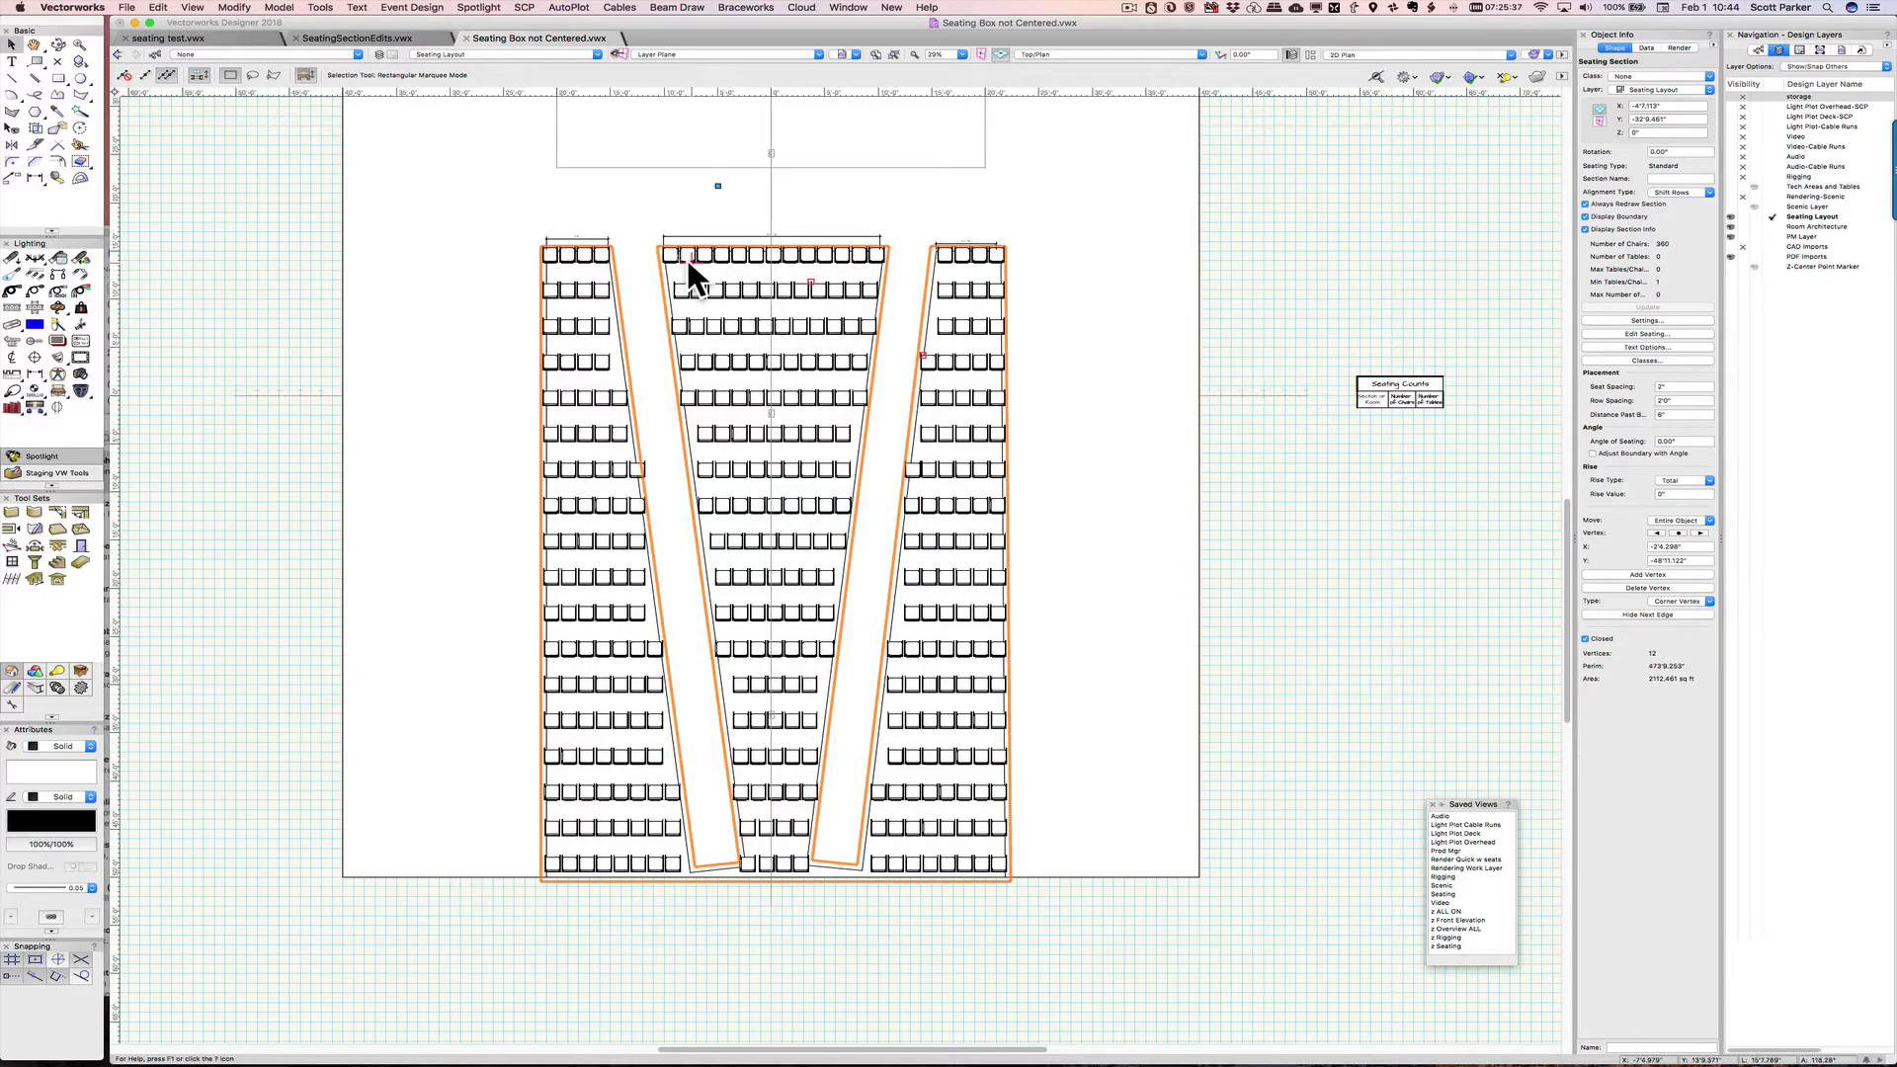
click(61, 129)
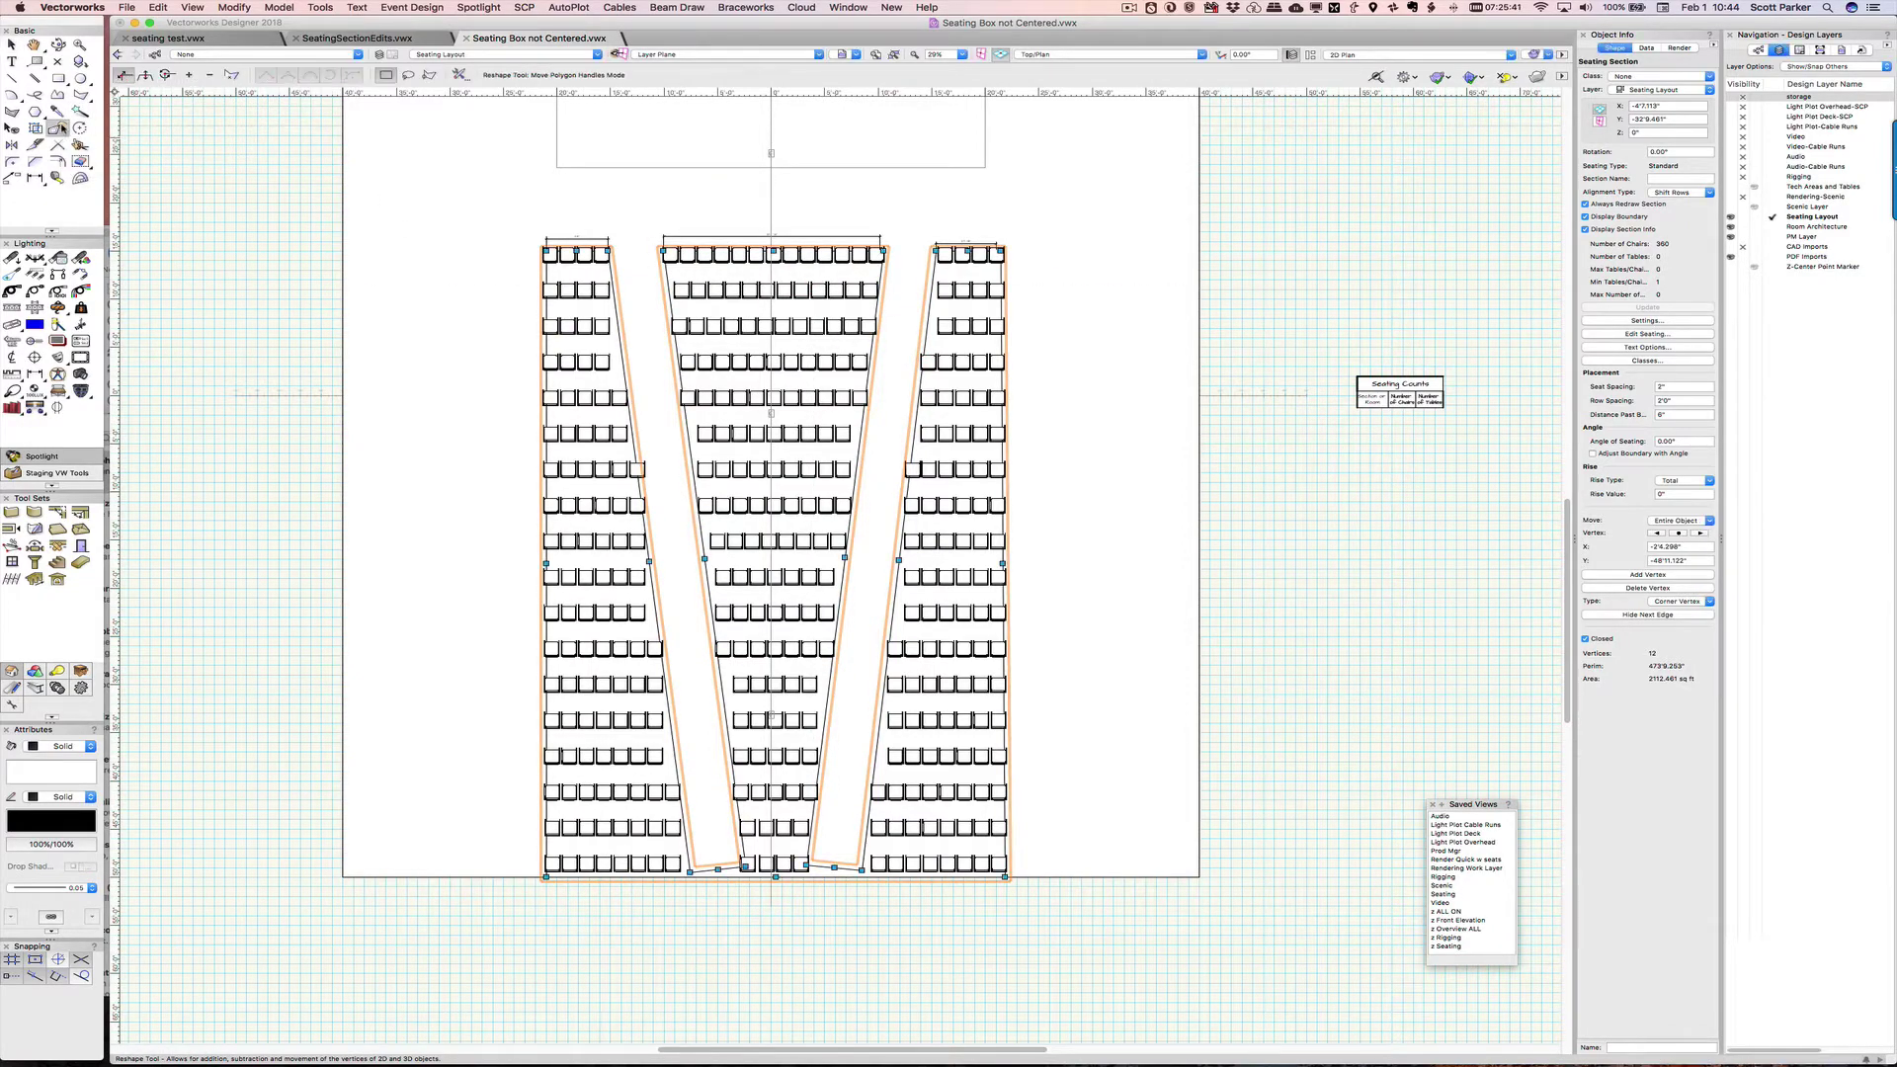